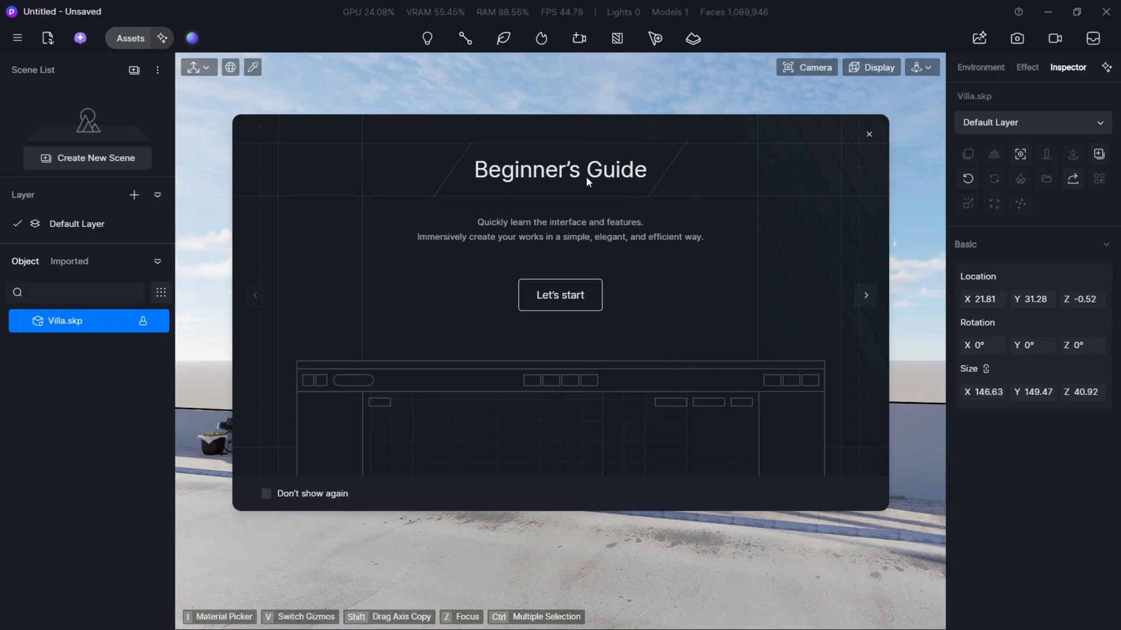
# - Dismiss the Beginner's Guide, set the navigation mode to Fly and bring the villa's front into view
pyautogui.click(869, 134)
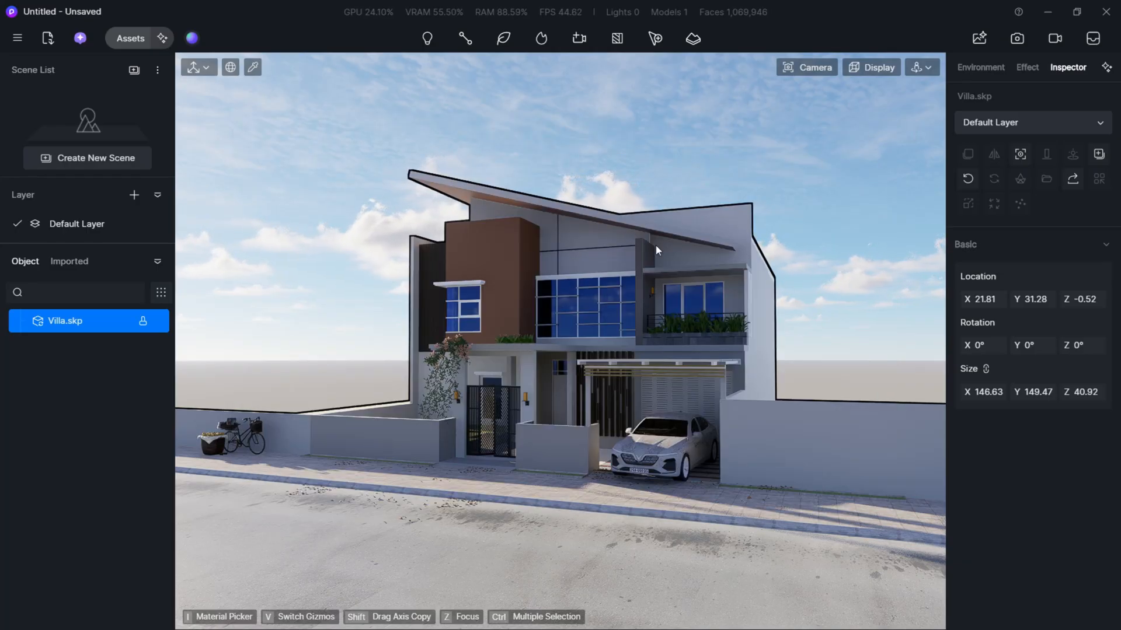
pyautogui.click(914, 68)
pyautogui.click(878, 111)
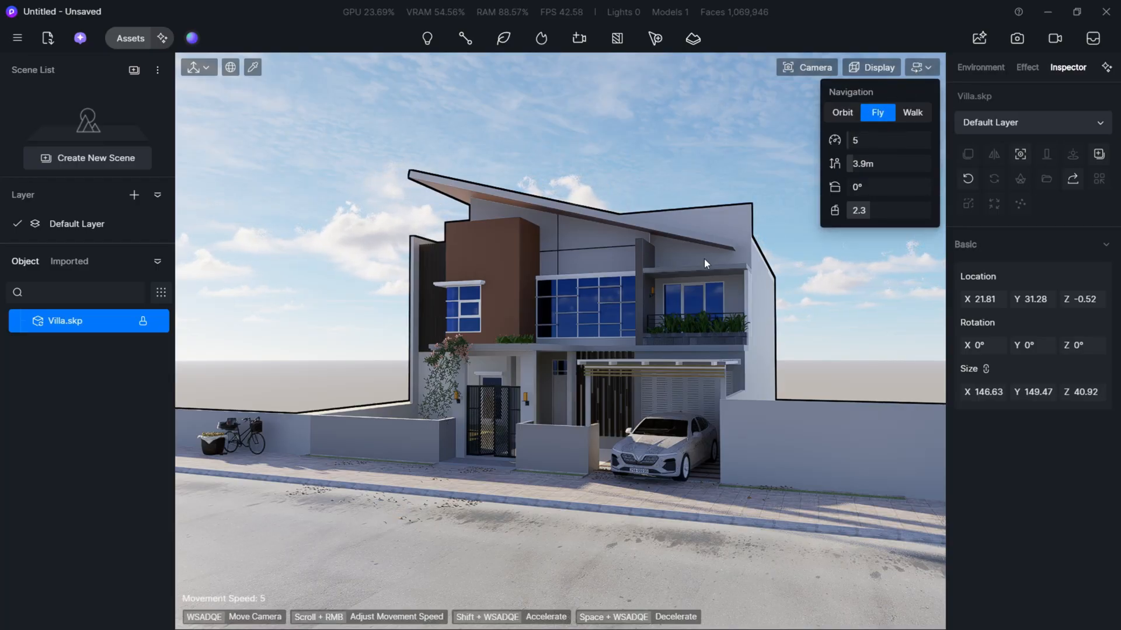
pyautogui.press('a')
pyautogui.moveTo(705, 277); pyautogui.dragTo(745, 278, button='right')
pyautogui.press('w')
pyautogui.press('a')
pyautogui.press('s')
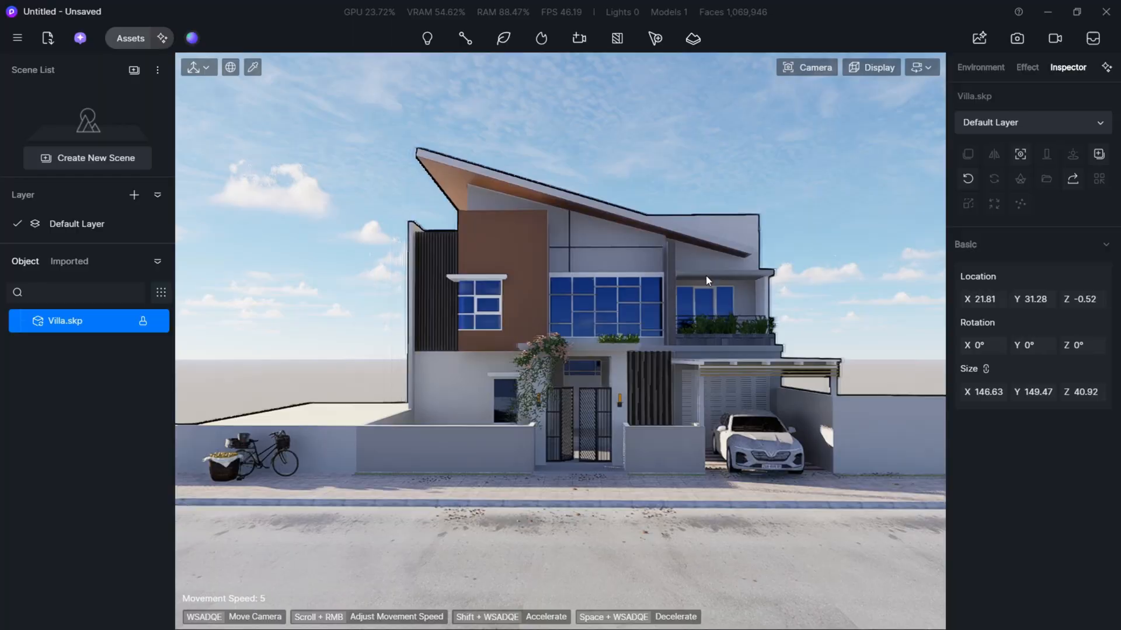
# - Turn off the camera's automatic exposure
pyautogui.click(807, 67)
pyautogui.click(855, 108)
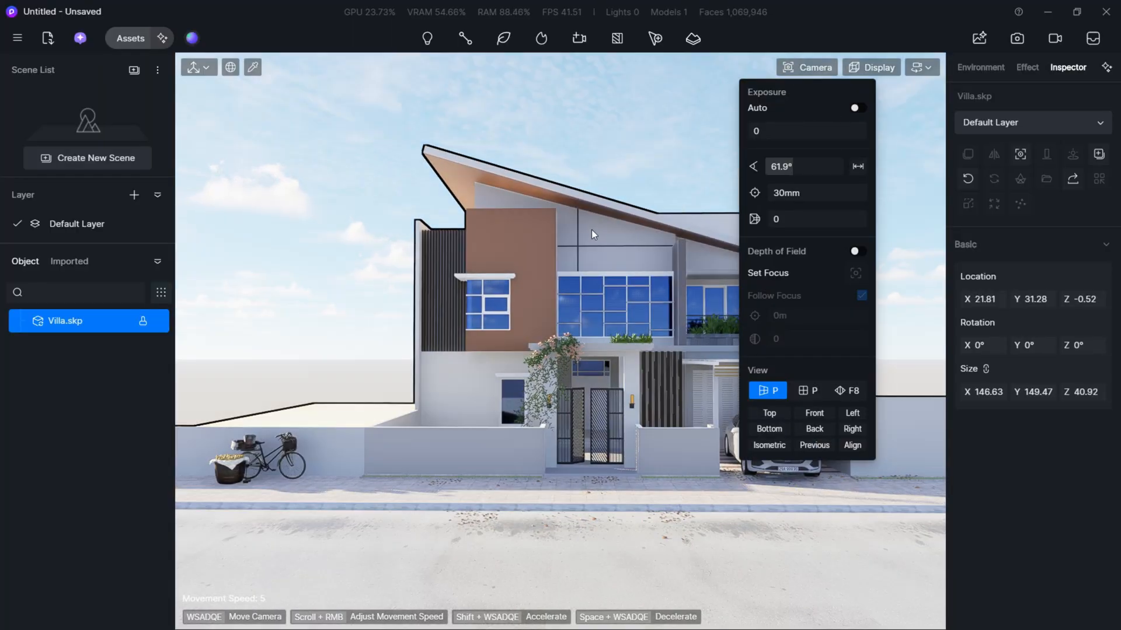
pyautogui.click(642, 155)
pyautogui.press('d')
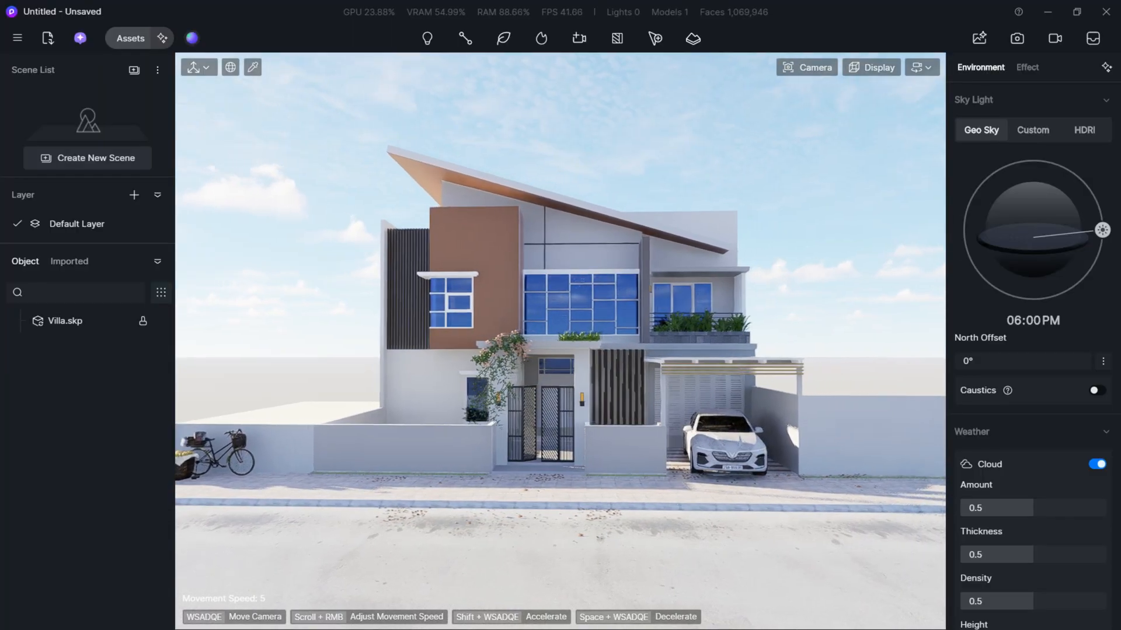
# - Frame the villa from a low angle on the carport side and save the view as a new scene
pyautogui.press('d')
pyautogui.moveTo(642, 155); pyautogui.dragTo(519, 146, button='right')
pyautogui.press('q')
pyautogui.press('d')
pyautogui.press('q')
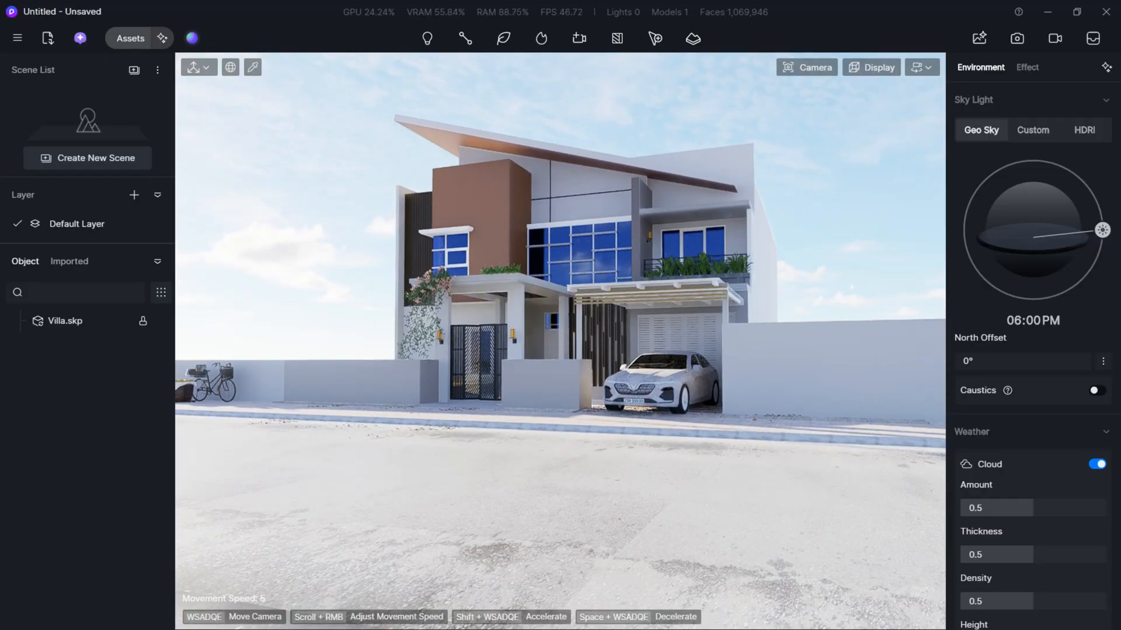
pyautogui.press('e')
pyautogui.moveTo(721, 248); pyautogui.dragTo(727, 247, button='right')
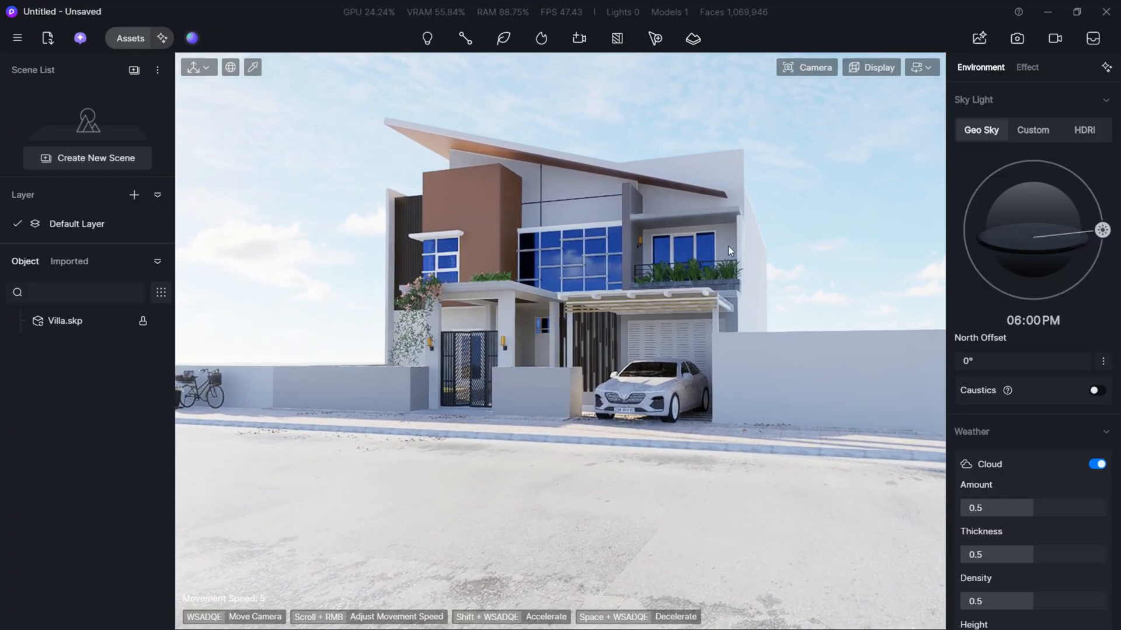
pyautogui.click(71, 159)
# - Examine the villa's street front and the empty plot beside it from above
pyautogui.press('a')
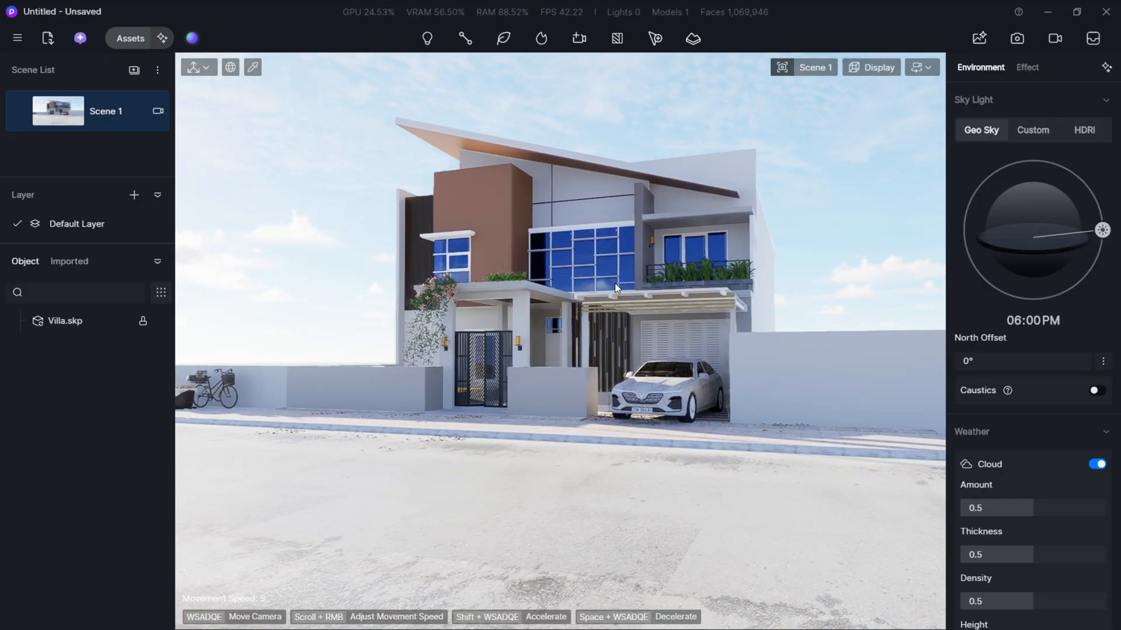
pyautogui.press('w')
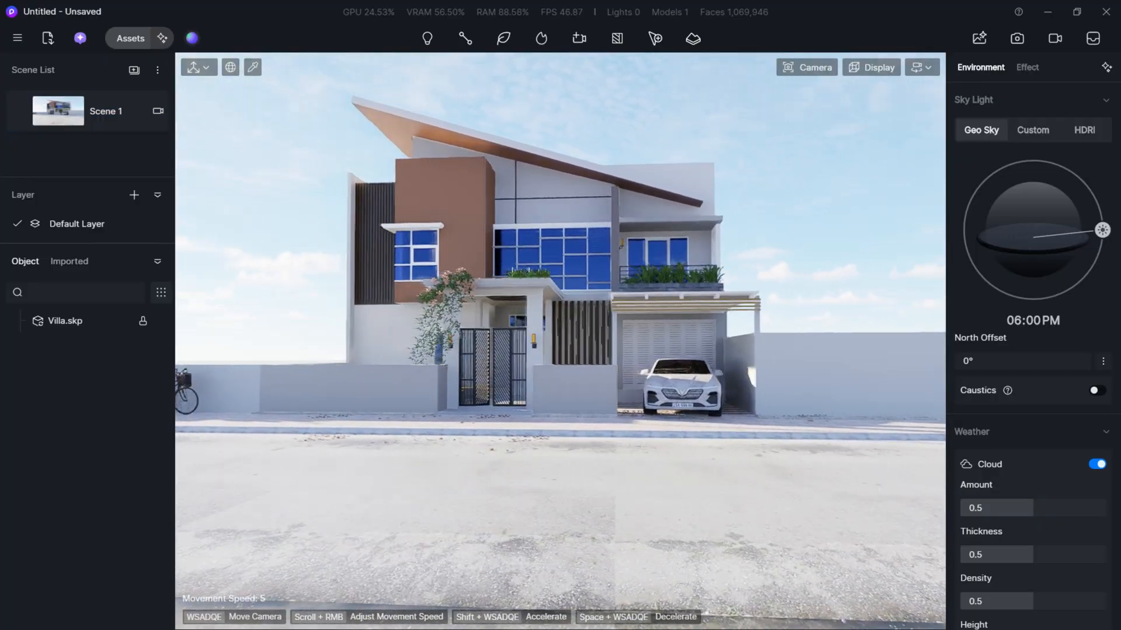
pyautogui.press('a')
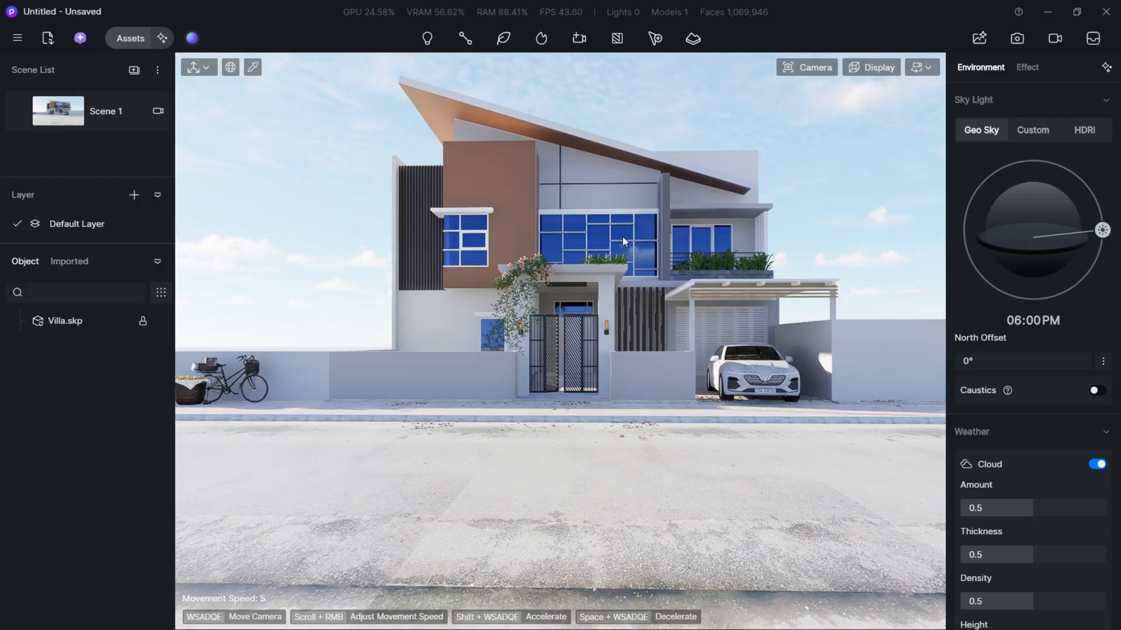
pyautogui.press('s')
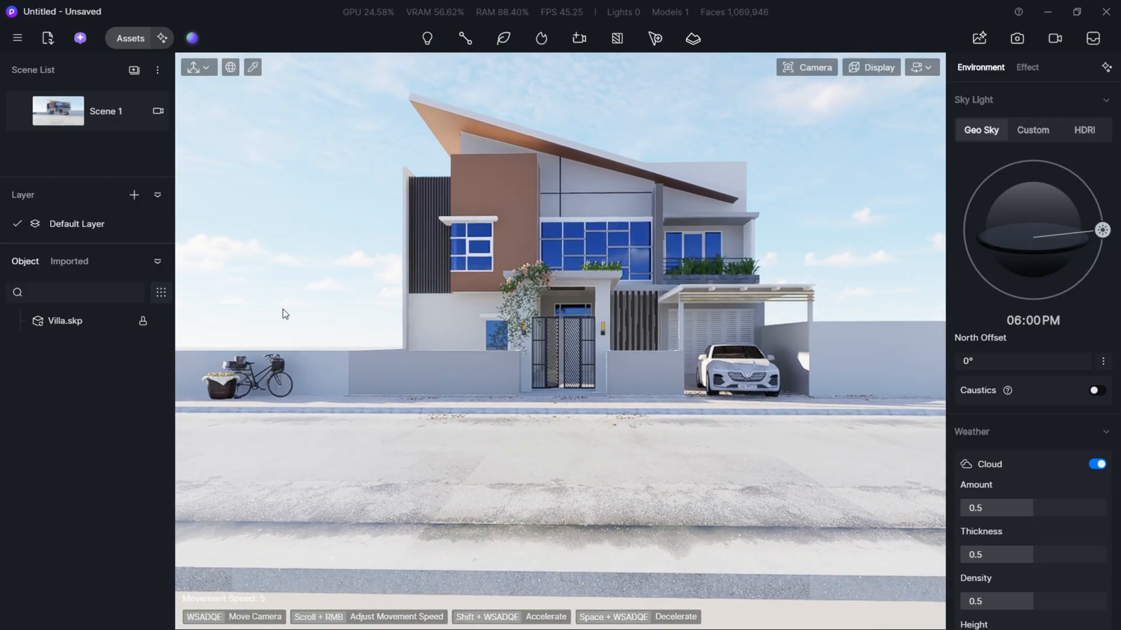
pyautogui.press('w')
pyautogui.press('a')
pyautogui.press('a')
pyautogui.press('q')
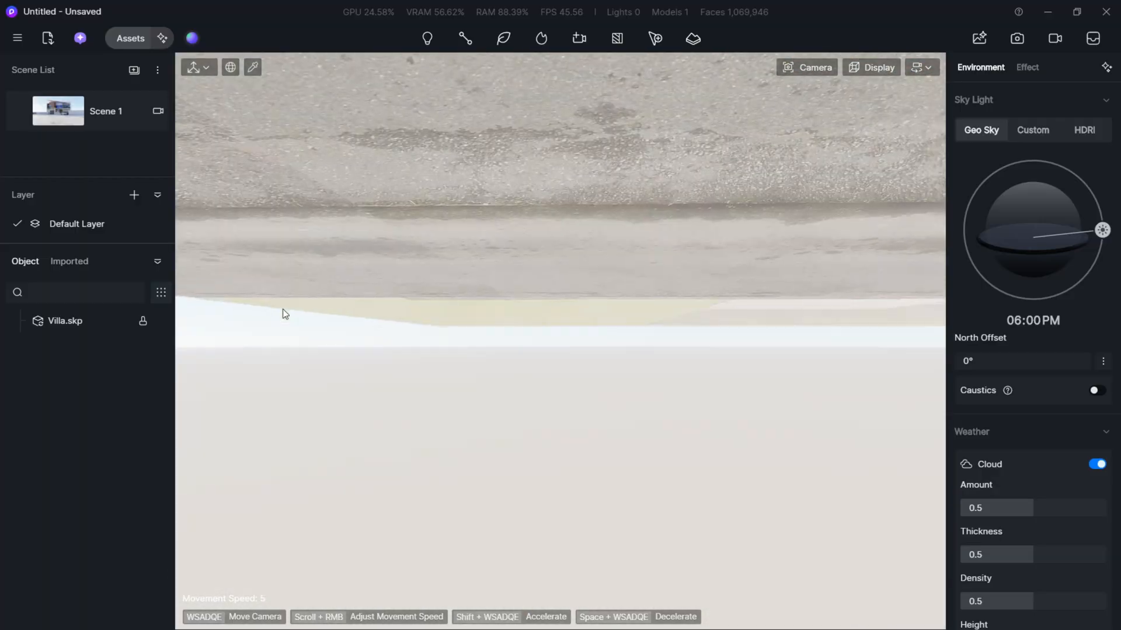
pyautogui.press('e')
pyautogui.press('e')
pyautogui.moveTo(331, 351); pyautogui.dragTo(331, 435, button='right')
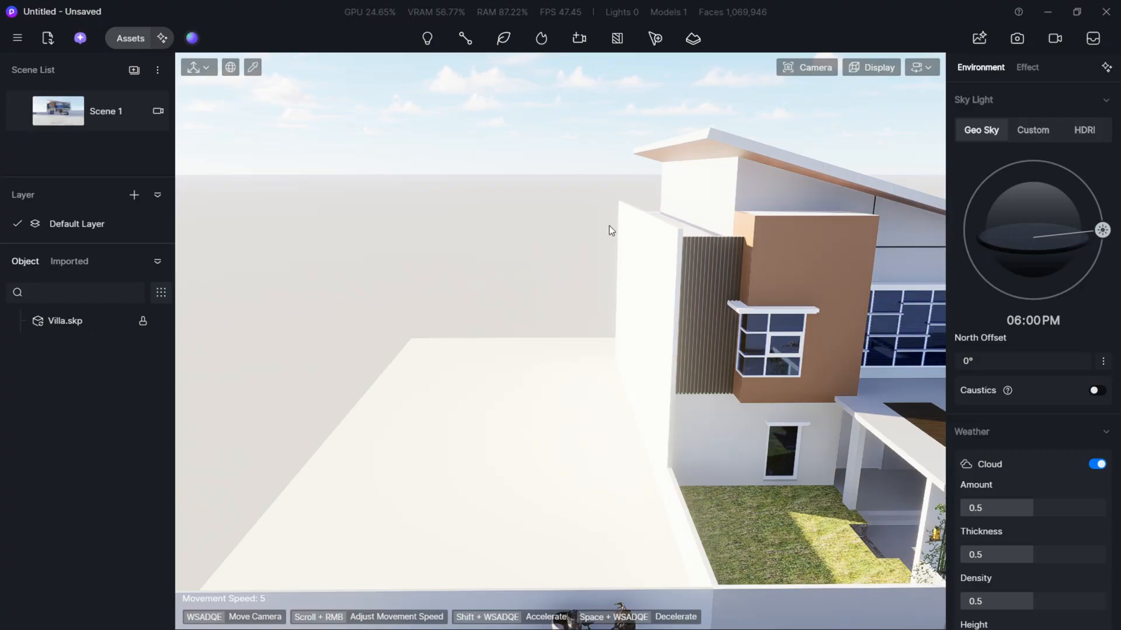
# - Browse the online material library to the Others category of basic materials
pyautogui.click(131, 38)
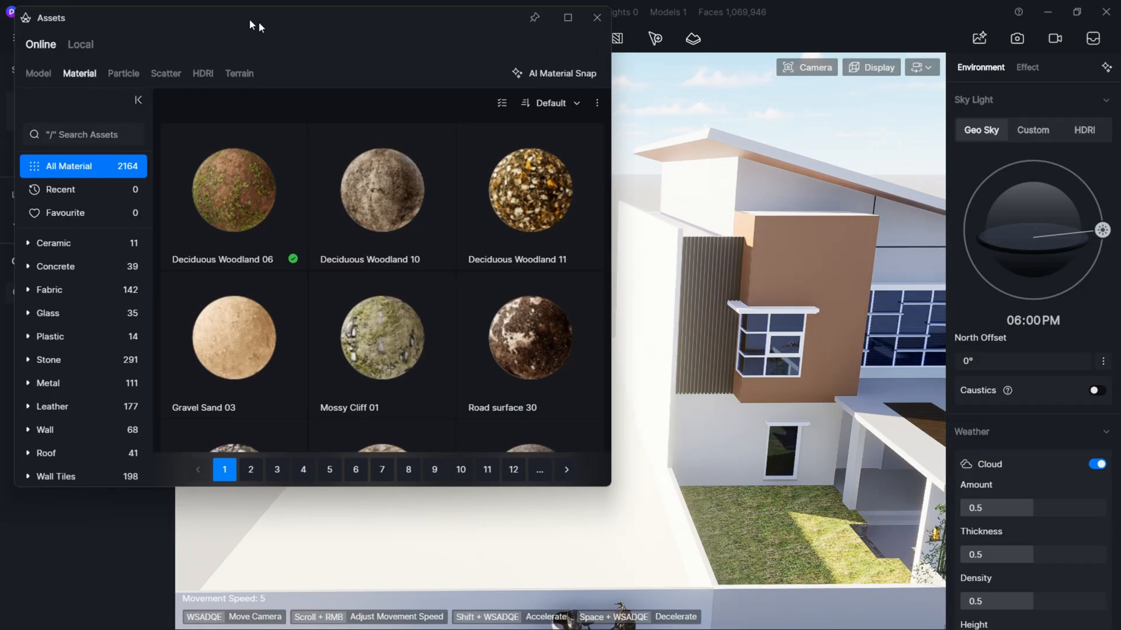
pyautogui.scroll(-3, 193, 478)
pyautogui.scroll(-2, 192, 478)
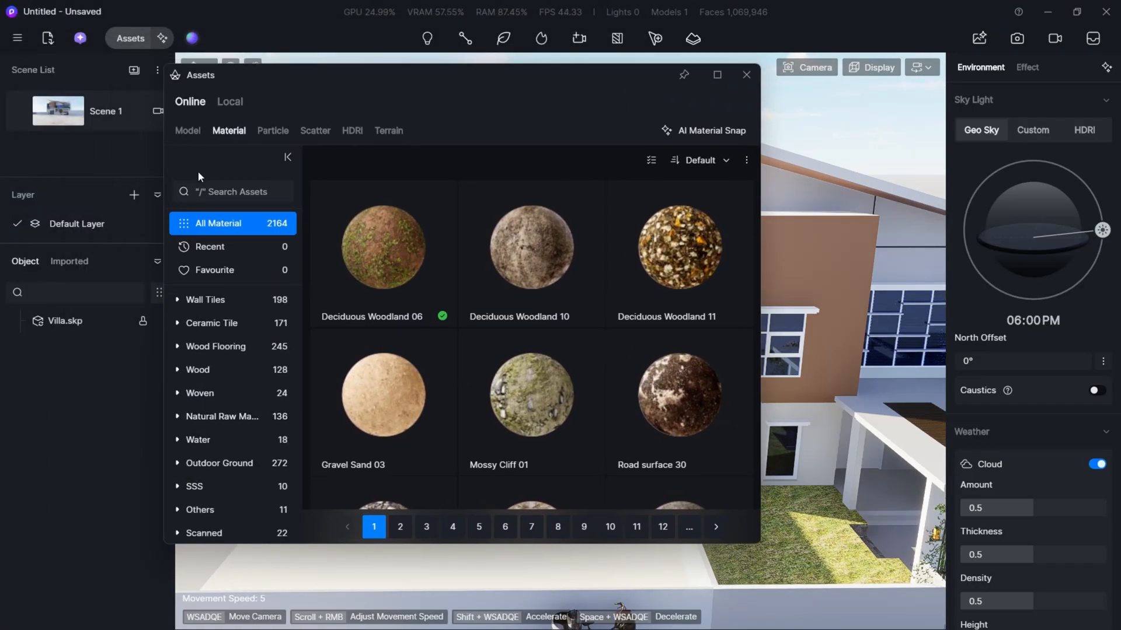
pyautogui.click(217, 463)
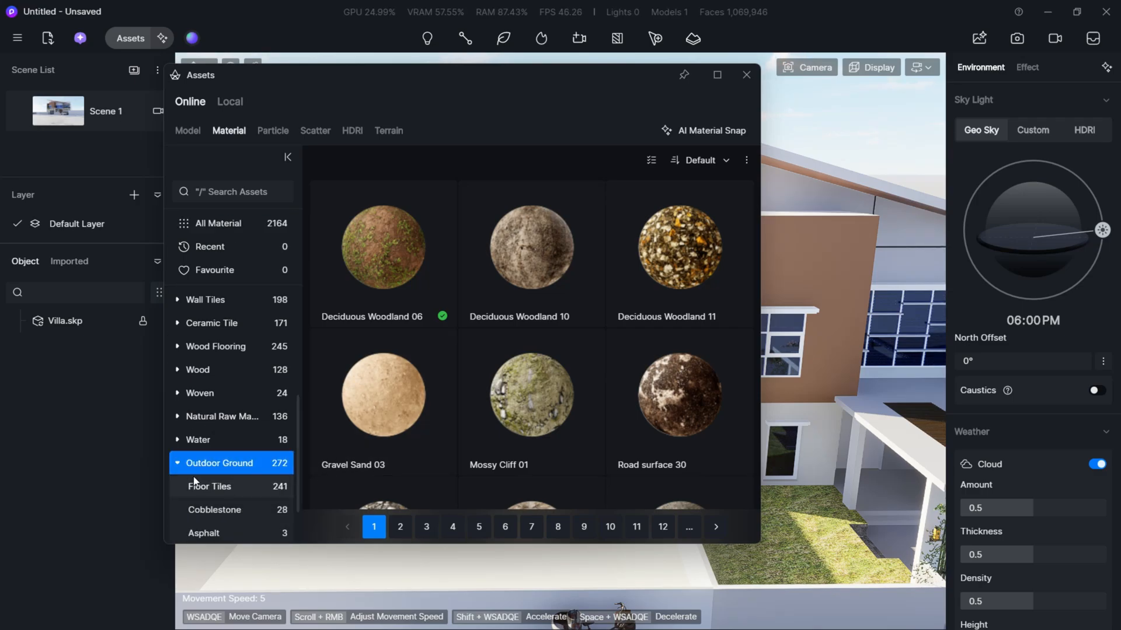
pyautogui.scroll(-2, 242, 485)
pyautogui.click(240, 485)
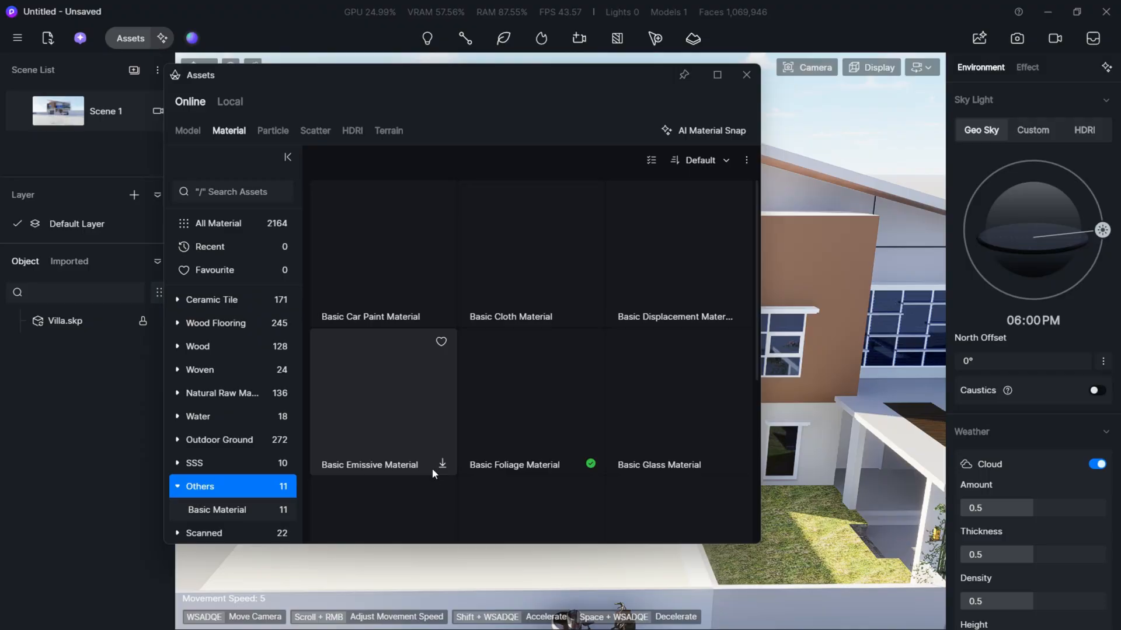
# - Apply the Basic Grass Material to the empty plot beside the villa
pyautogui.scroll(-2, 414, 467)
pyautogui.click(398, 464)
pyautogui.moveTo(402, 80); pyautogui.dragTo(129, 87)
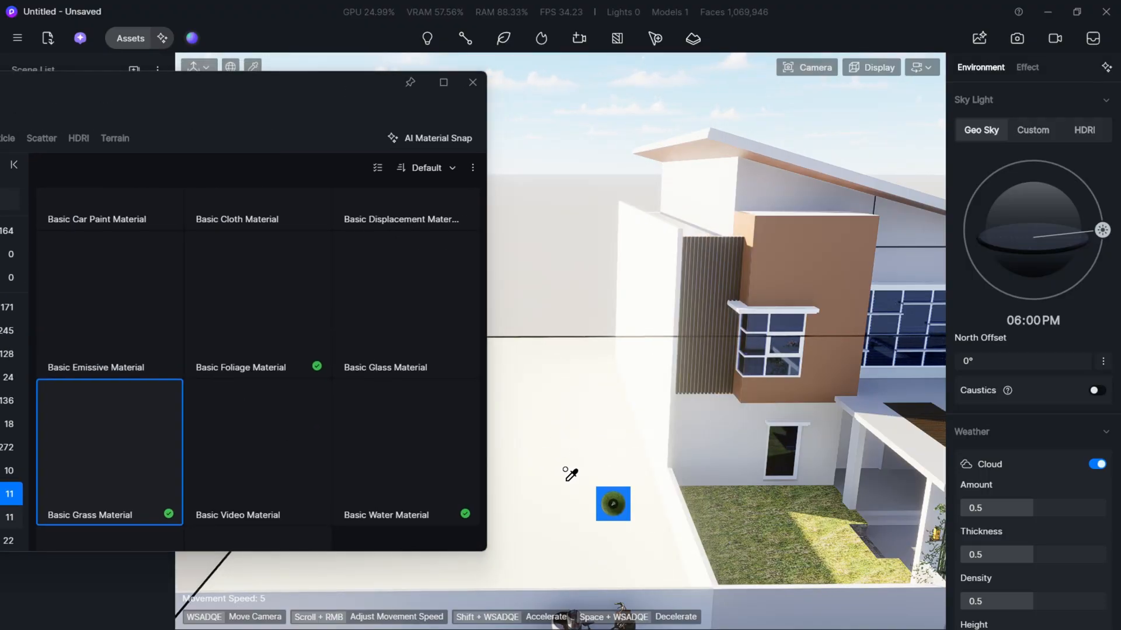
pyautogui.click(606, 471)
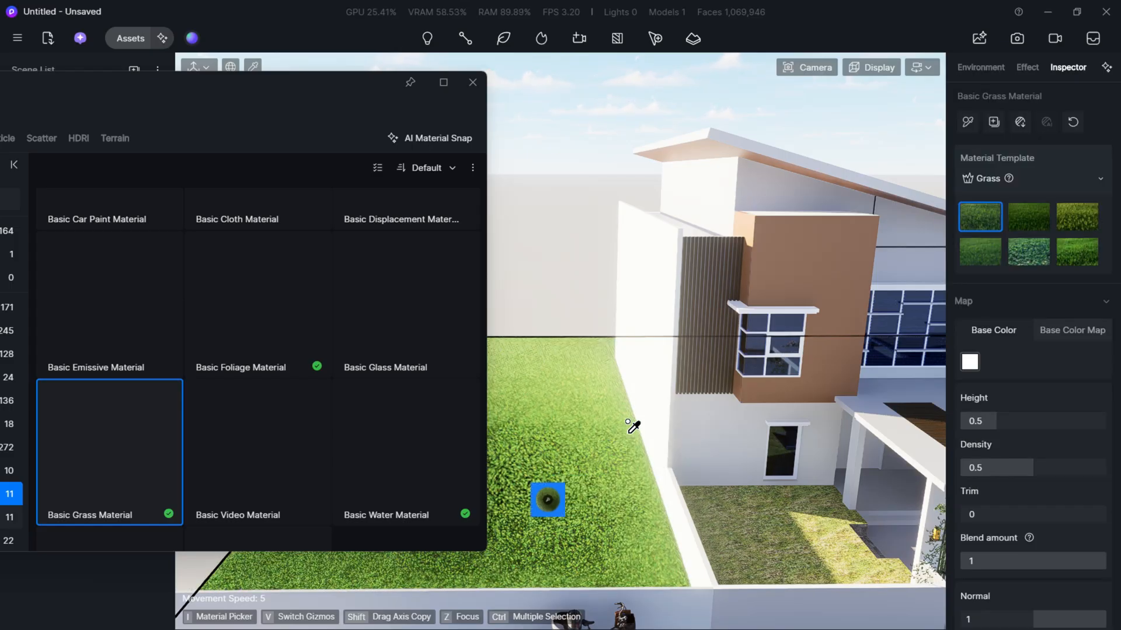
# - Switch the plot's grass material to the sixth grass preset and close the asset library
pyautogui.click(1074, 250)
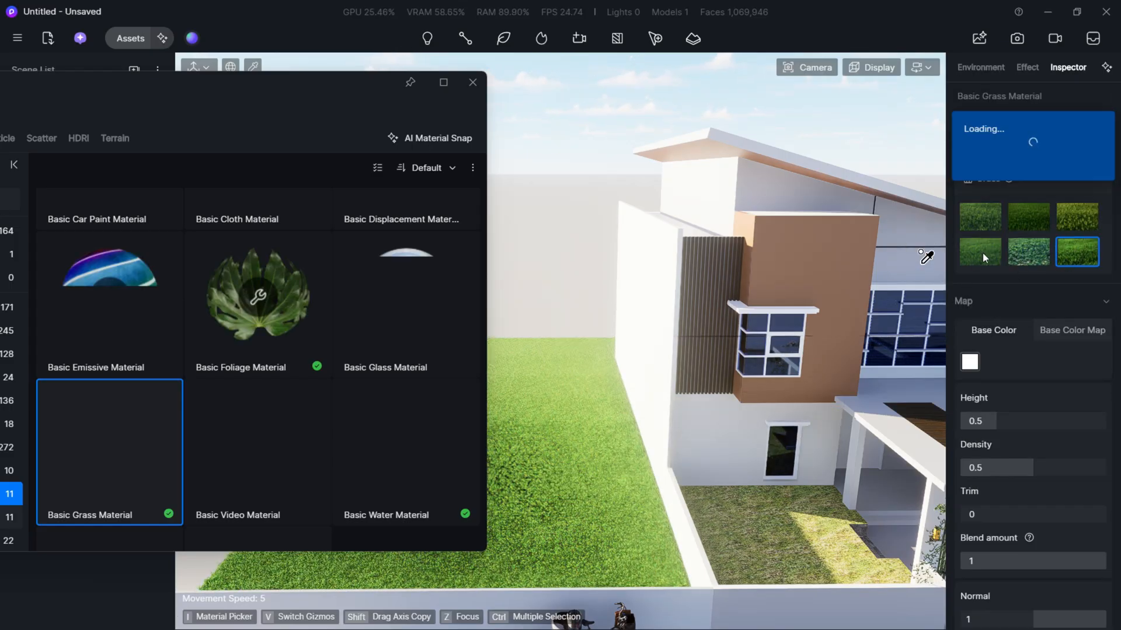
pyautogui.click(472, 82)
pyautogui.click(377, 191)
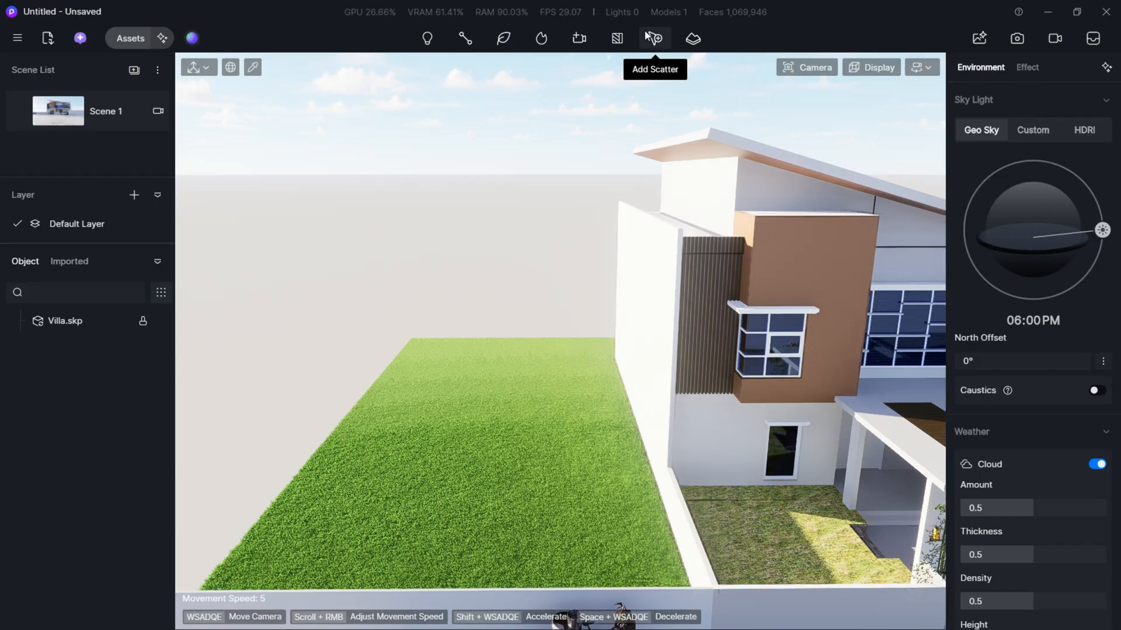
# - Show the Nature models in the asset library and sort them by Free First
pyautogui.click(125, 37)
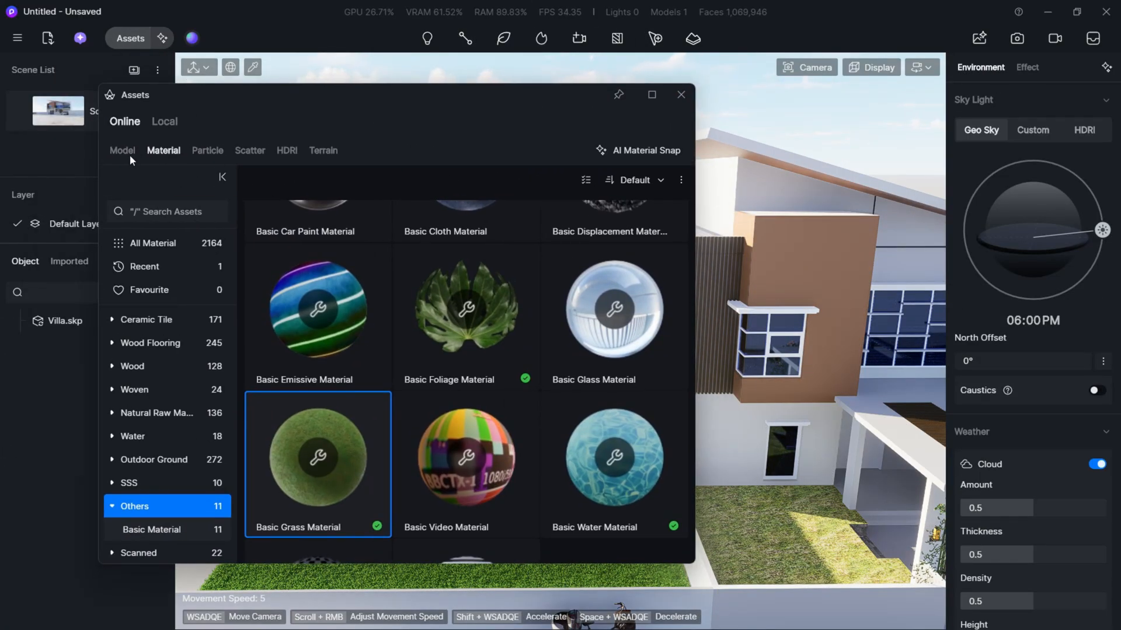
pyautogui.click(123, 151)
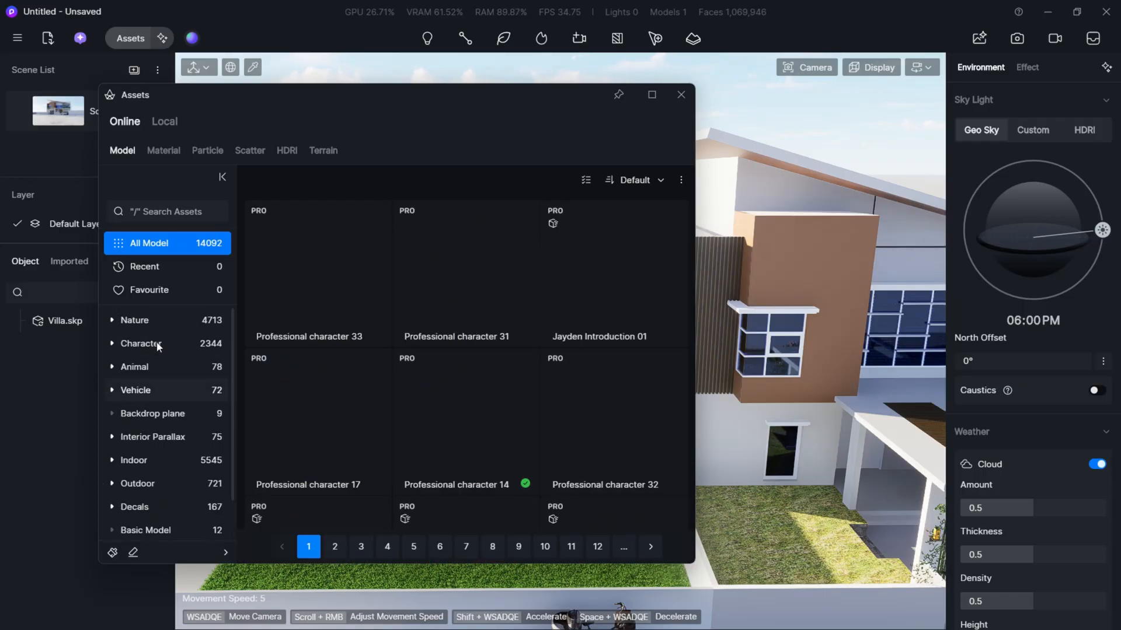
pyautogui.click(164, 327)
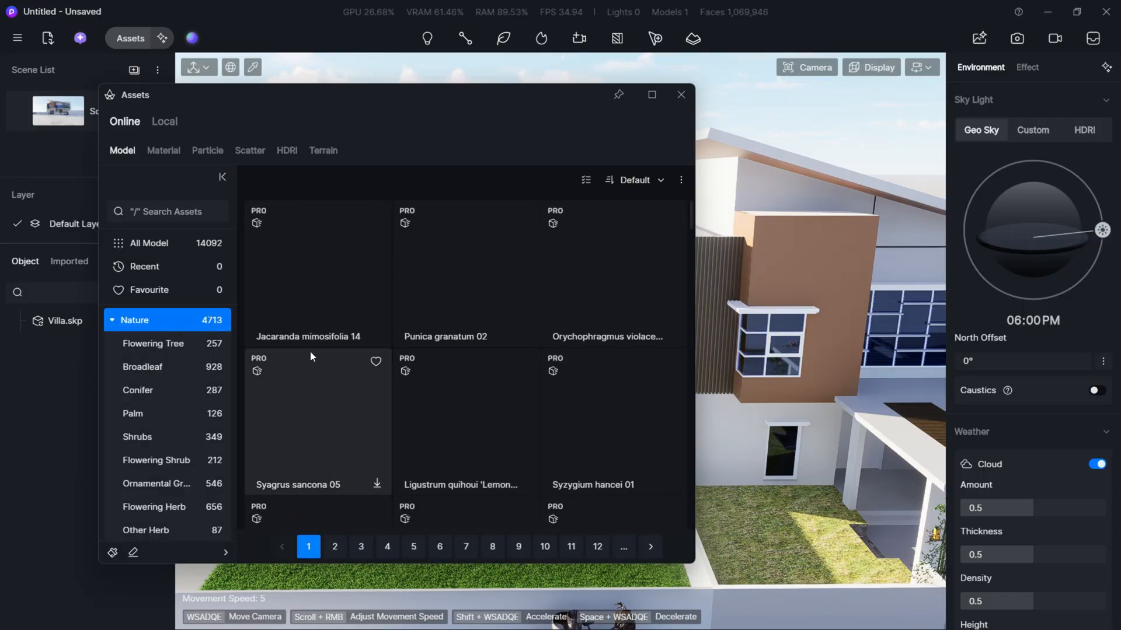
pyautogui.click(635, 180)
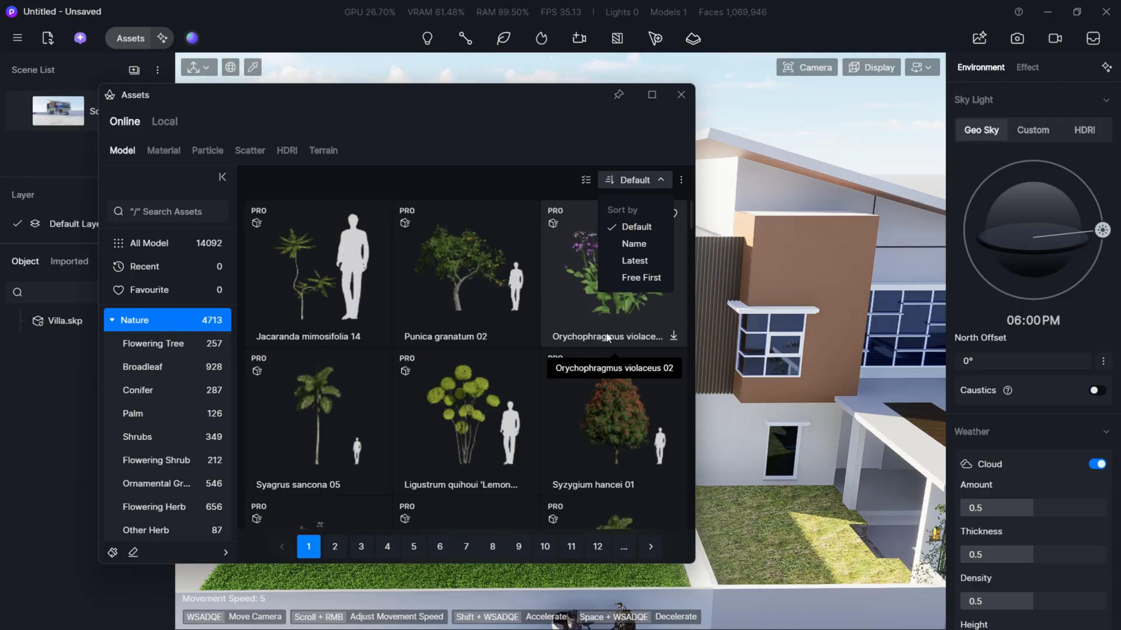
pyautogui.scroll(-2, 572, 415)
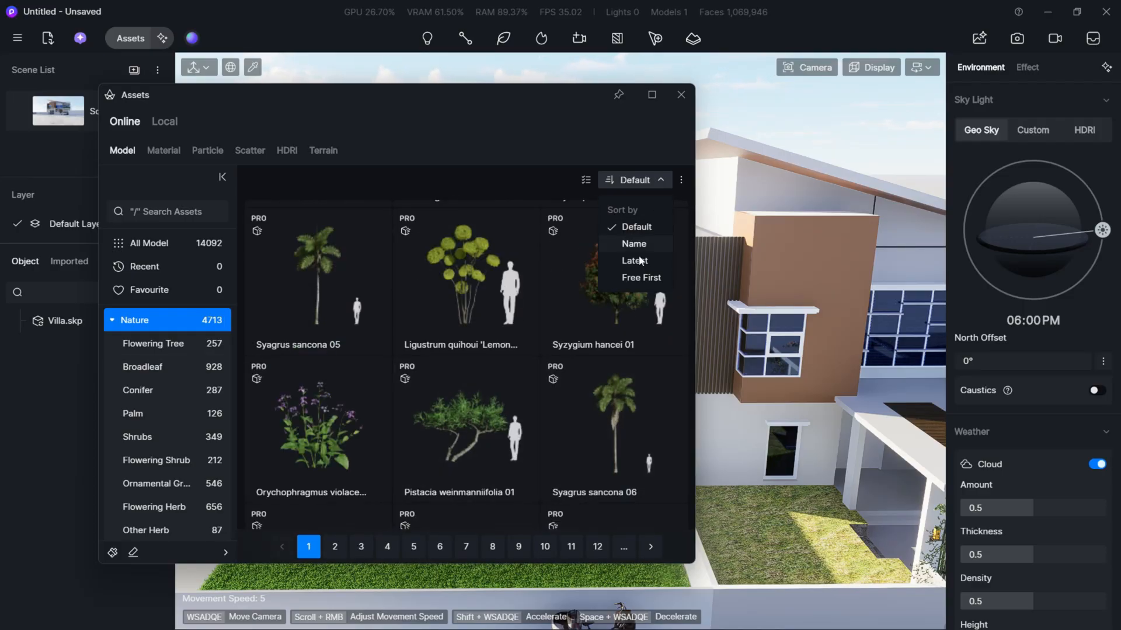
pyautogui.click(641, 278)
pyautogui.scroll(-1, 384, 339)
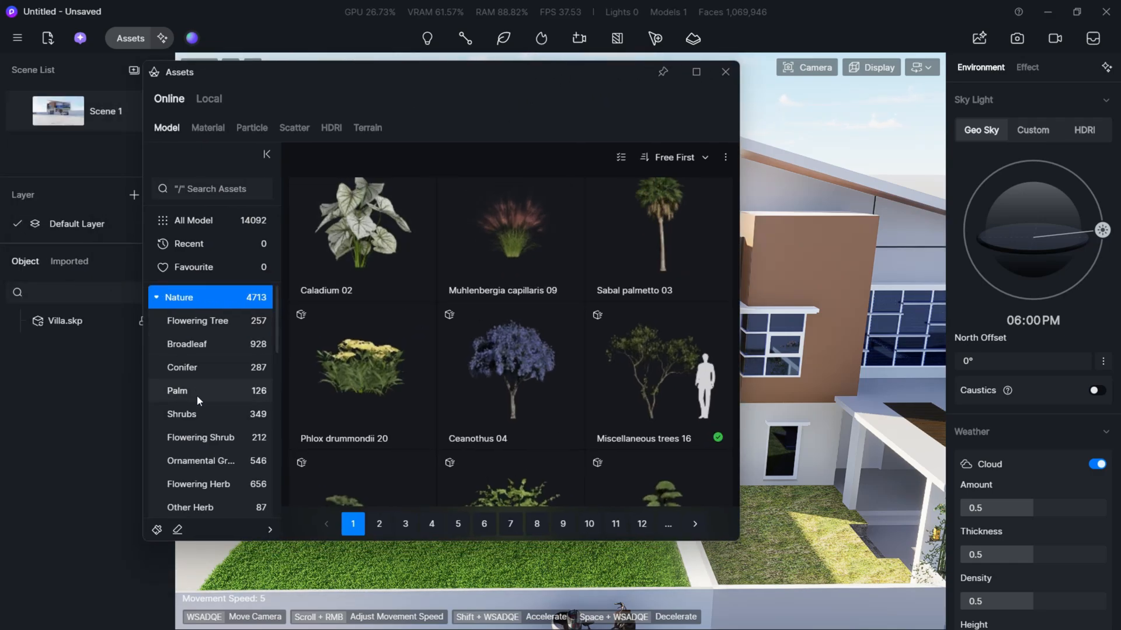
# - Browse the Palm category and start downloading the Acrocomia aculeata 03 model
pyautogui.click(197, 395)
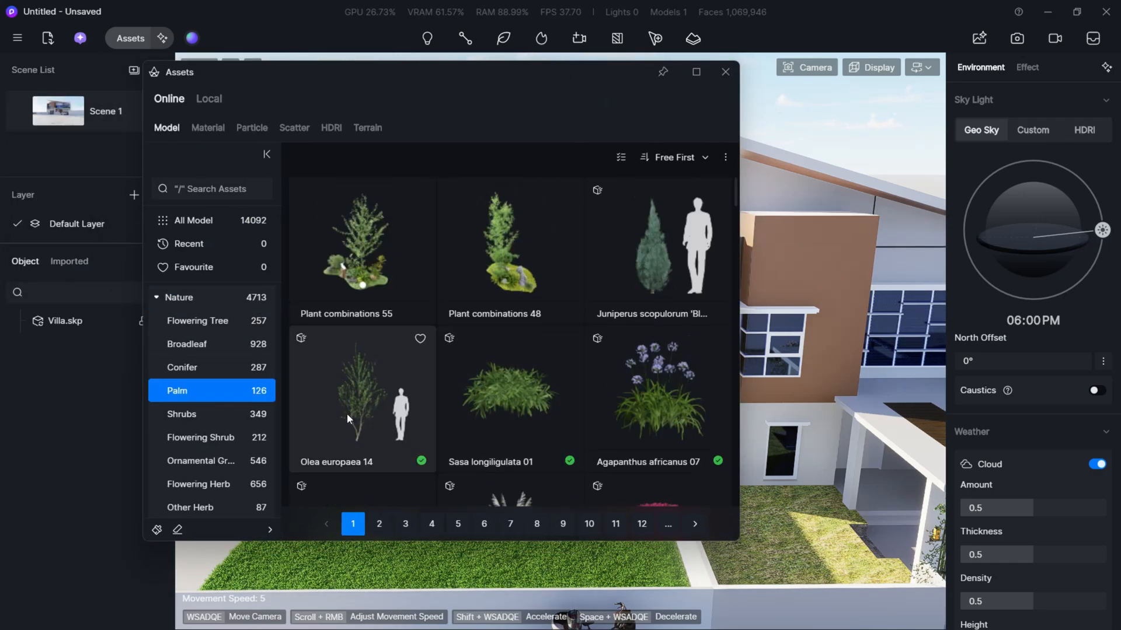
pyautogui.moveTo(478, 83); pyautogui.dragTo(407, 79)
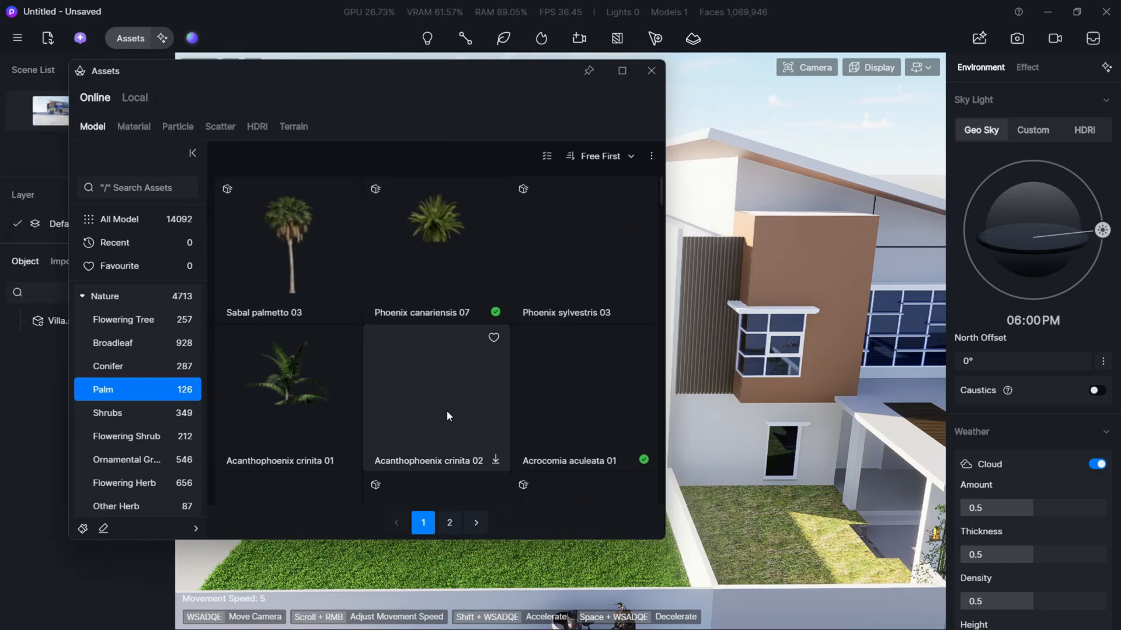
pyautogui.scroll(-1, 510, 414)
pyautogui.scroll(-1, 355, 441)
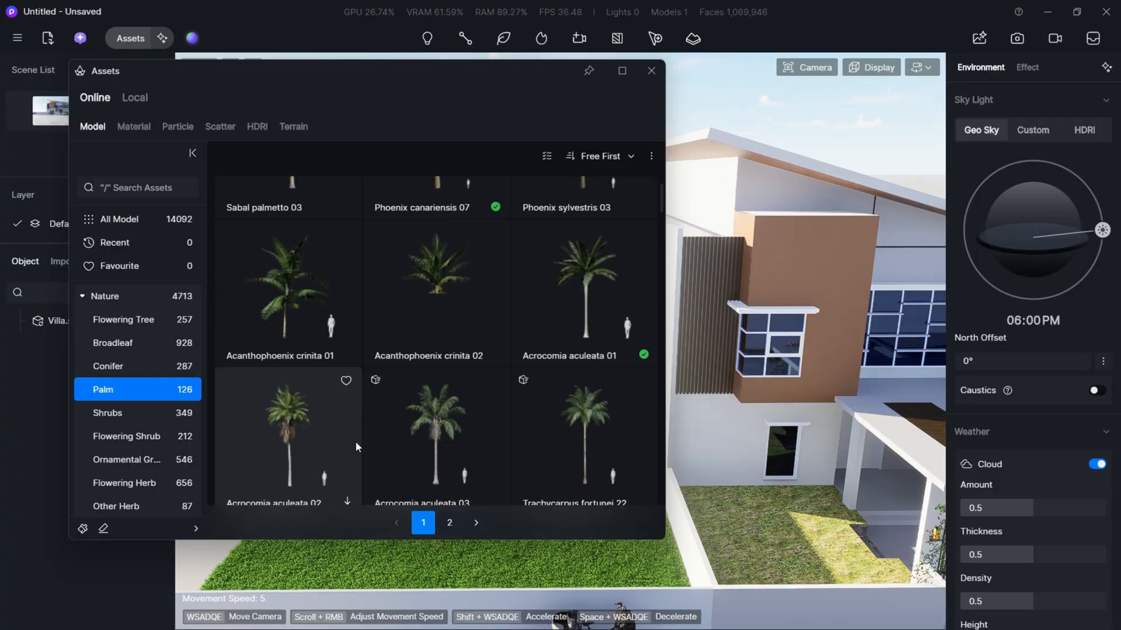
pyautogui.scroll(-2, 498, 468)
pyautogui.click(481, 444)
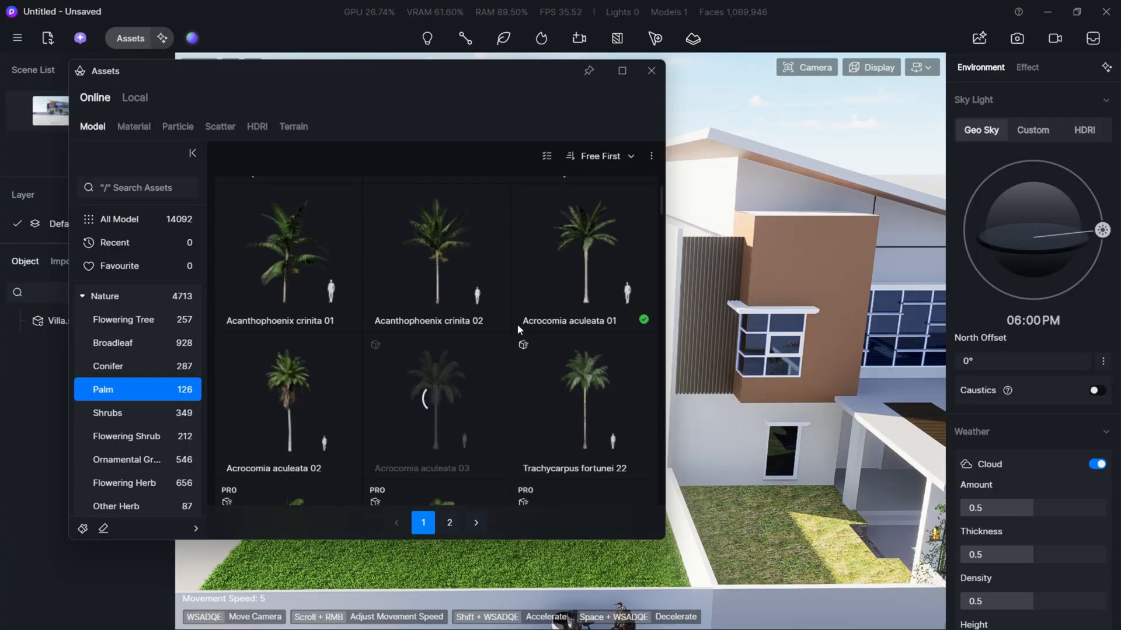
# - Place an Acrocomia aculeata 01 palm on the villa's front lawn, beside the wall to the neighbouring plot
pyautogui.click(610, 276)
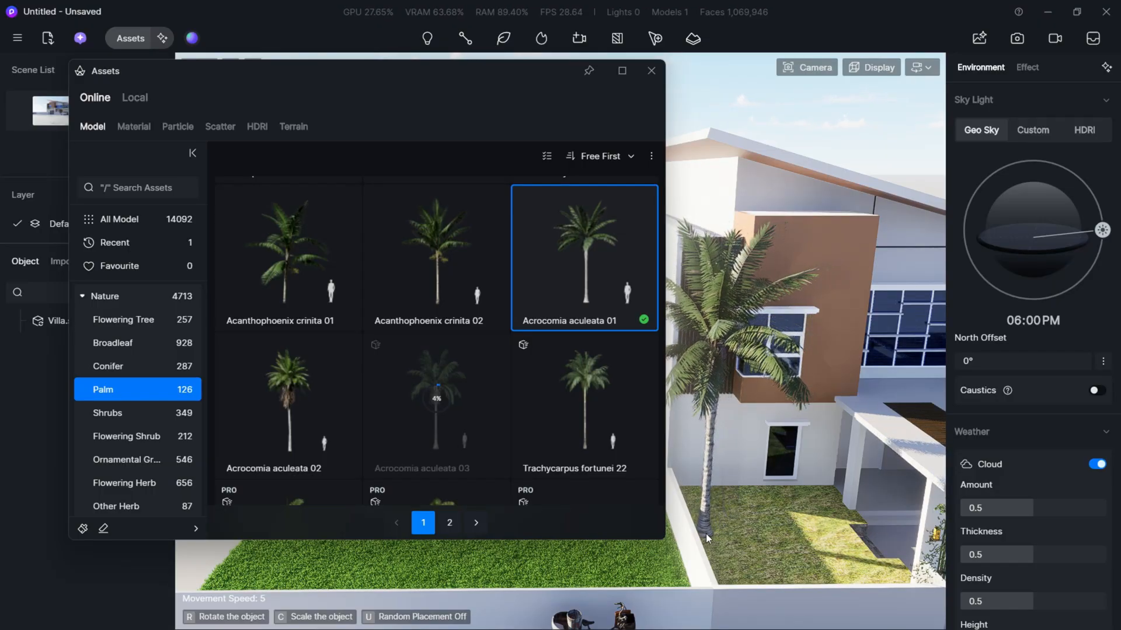
pyautogui.click(706, 533)
# - Place a second Acrocomia aculeata 01 palm on the roadside grass strip in front of the villa's boundary wall
pyautogui.press('s')
pyautogui.press('d')
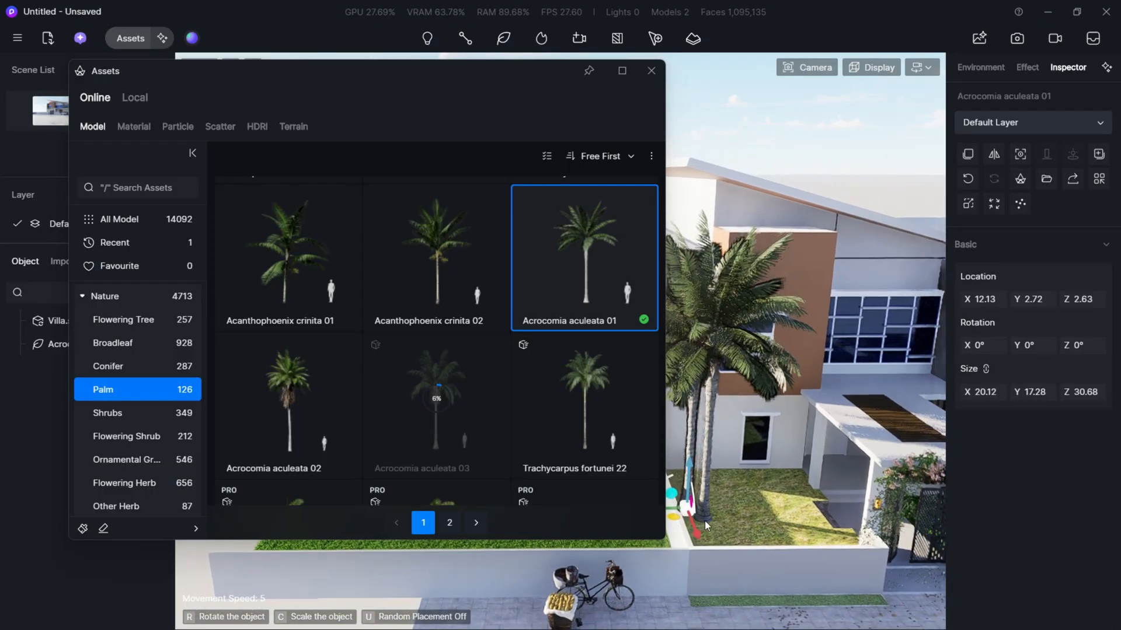
pyautogui.press('d')
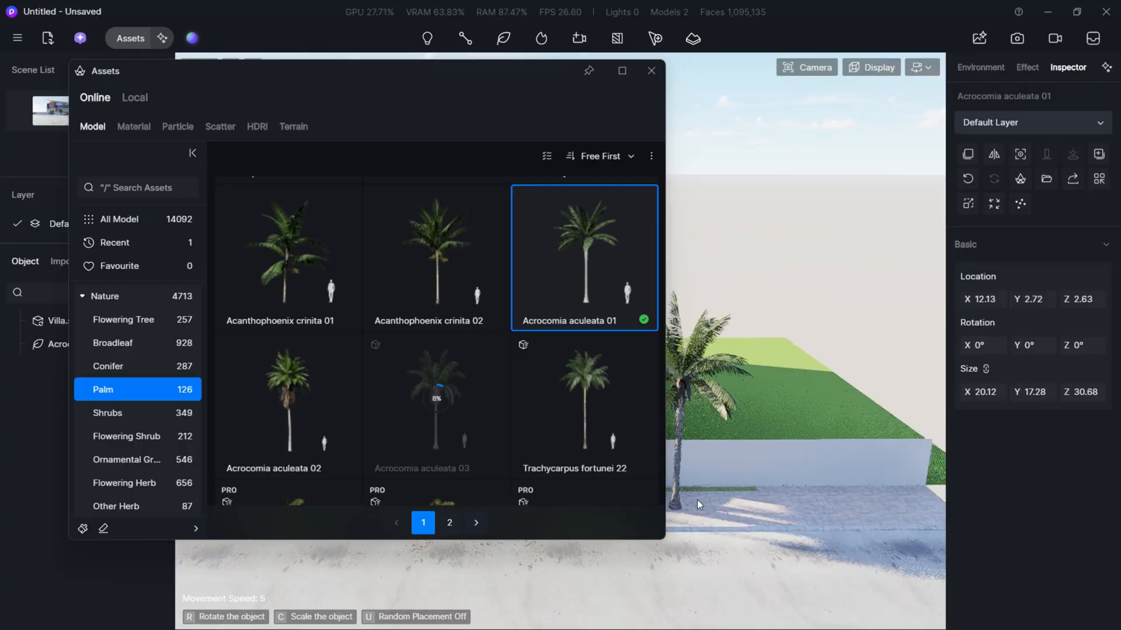
pyautogui.press('w')
pyautogui.moveTo(729, 483); pyautogui.dragTo(734, 467, button='right')
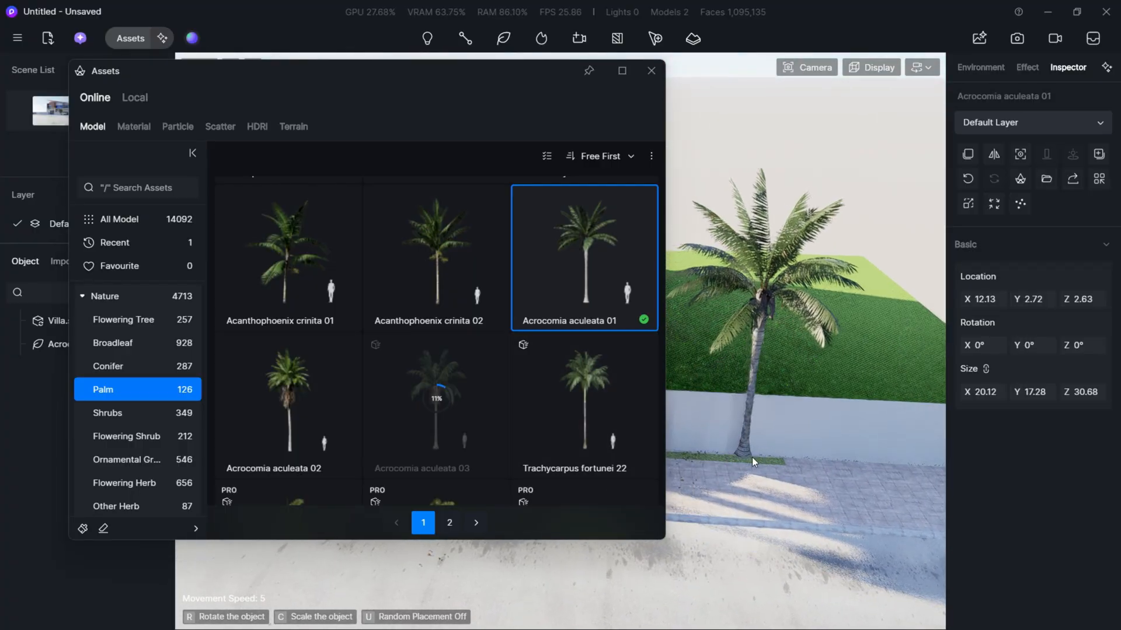
pyautogui.click(758, 459)
# - Browse the palm models and start downloading Trachycarpus fortunei 22
pyautogui.press('a')
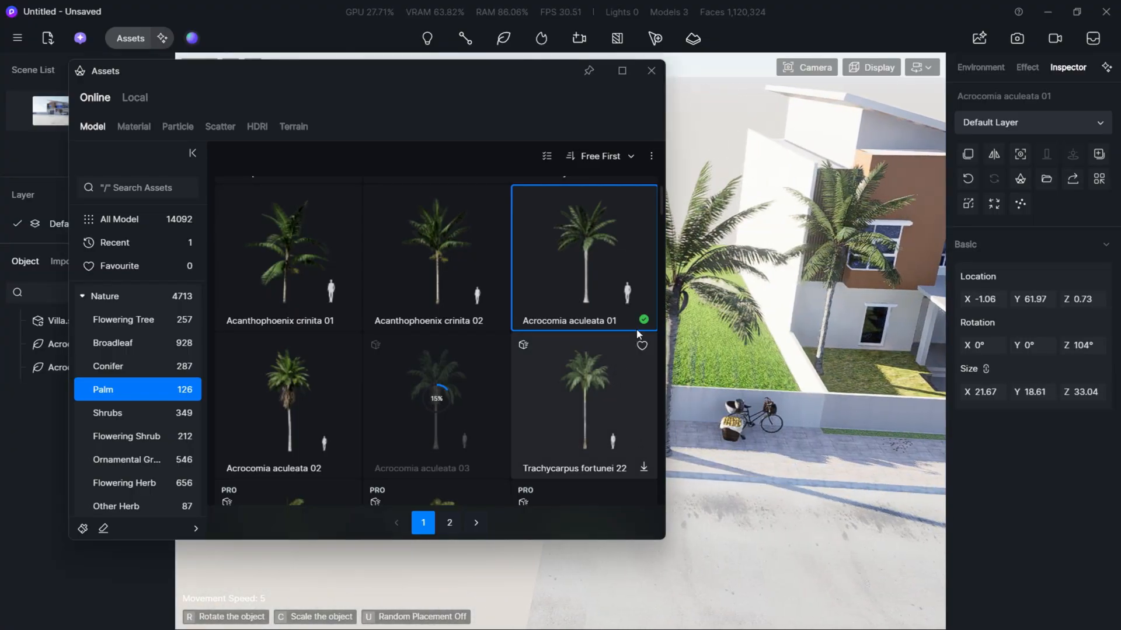
pyautogui.scroll(-2, 457, 422)
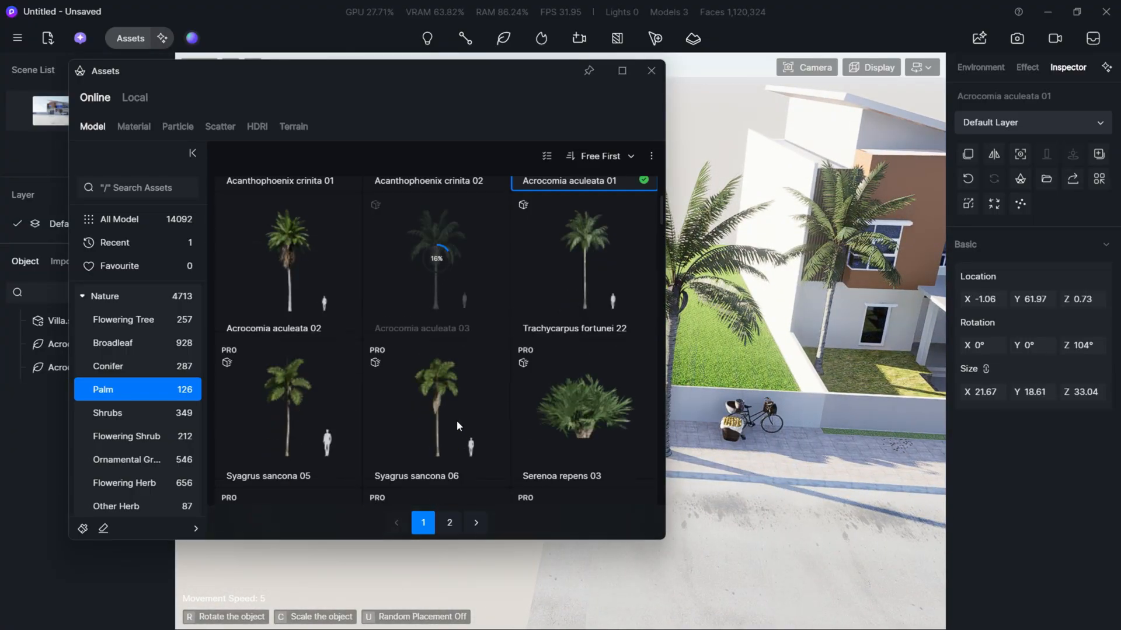
pyautogui.click(584, 257)
pyautogui.scroll(2, 317, 285)
pyautogui.scroll(-5, 313, 311)
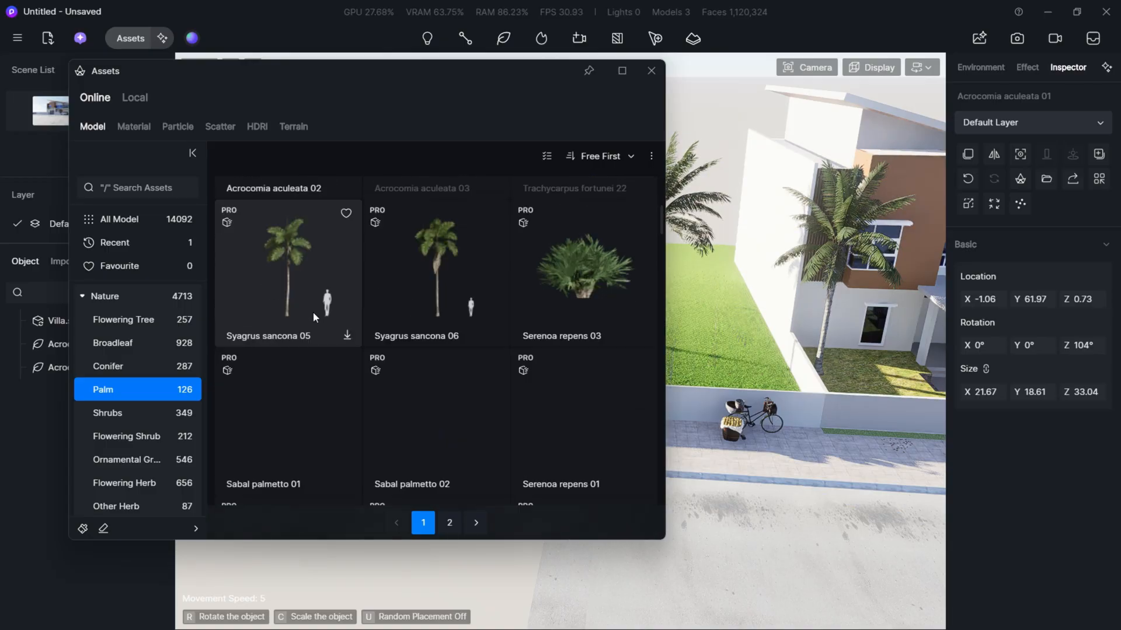
pyautogui.scroll(5, 380, 362)
pyautogui.scroll(1, 442, 361)
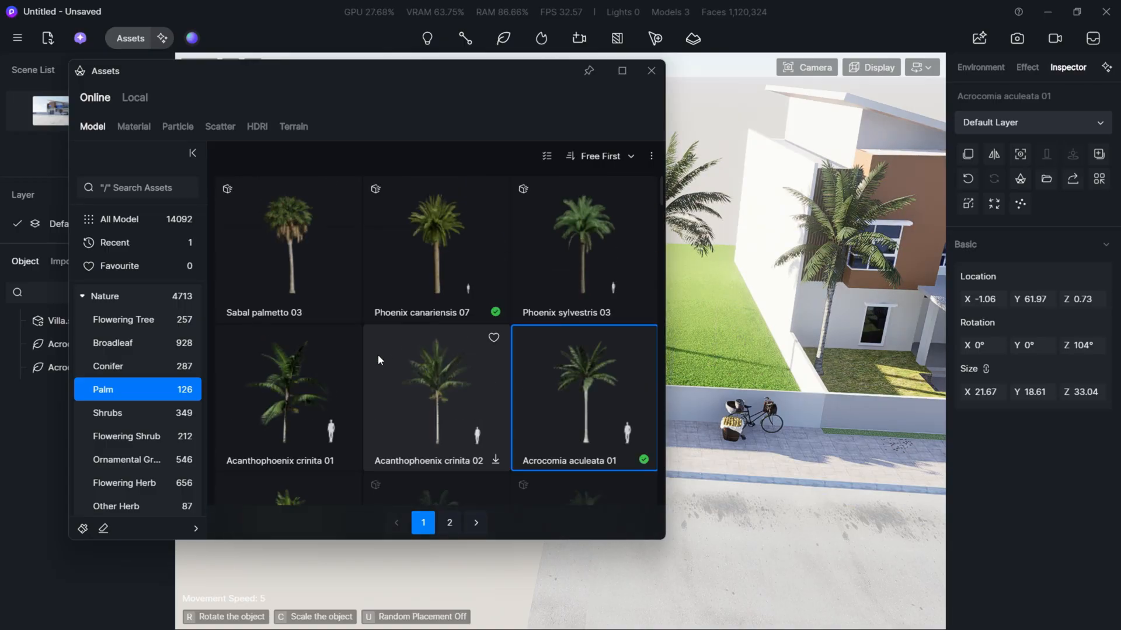
# - Place two Phoenix canariensis 07 palms on the neighbouring plot, one at its outer front corner and one farther back
pyautogui.click(458, 274)
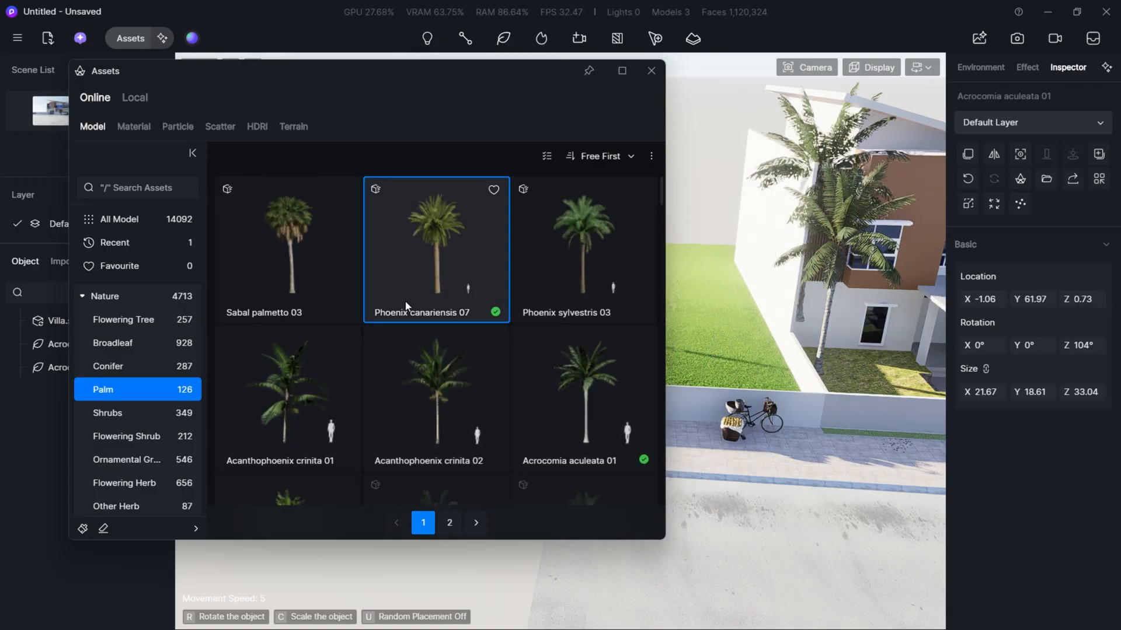
pyautogui.moveTo(513, 88); pyautogui.dragTo(300, 197)
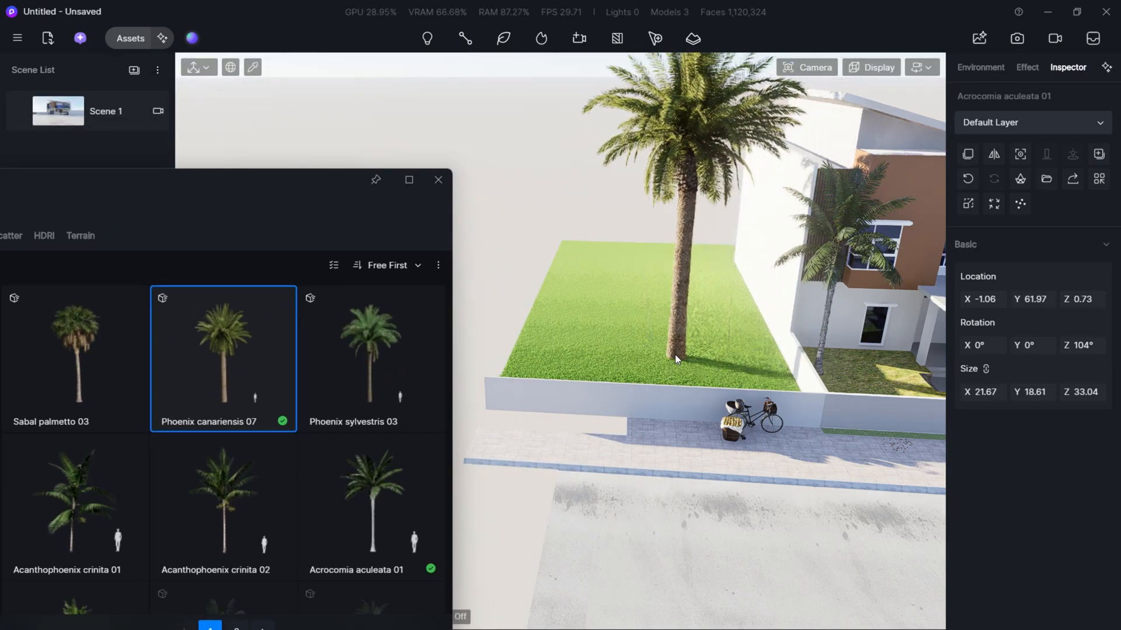
pyautogui.click(522, 363)
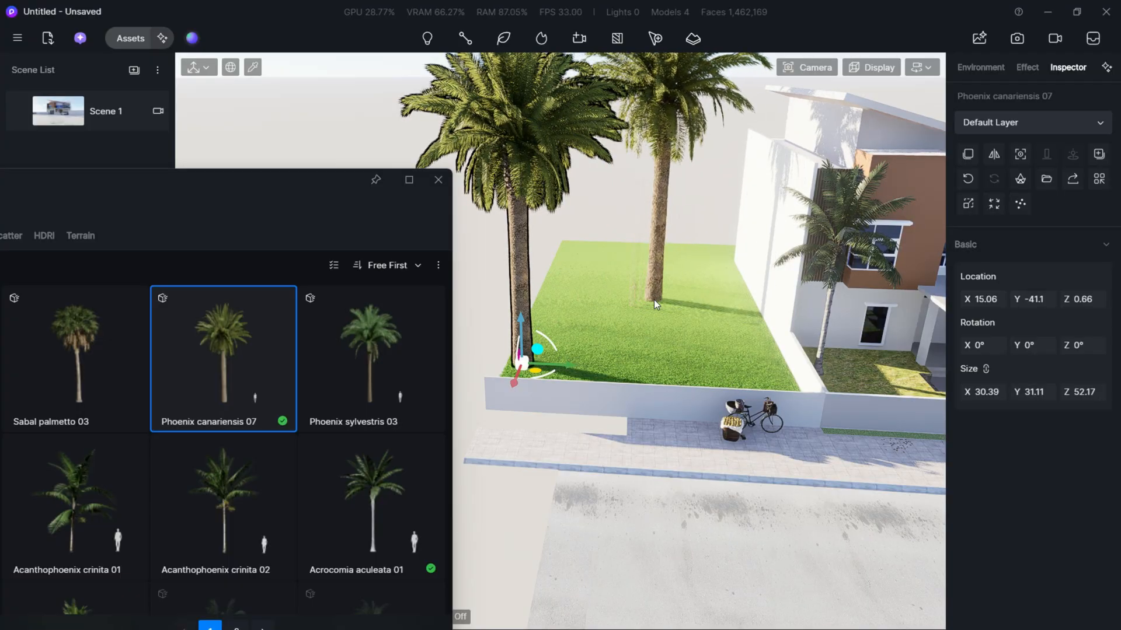
pyautogui.click(654, 299)
# - Find Low poly Cinnamomum camphora 04 among all Nature models and place three of these trees across the neighbouring plot
pyautogui.moveTo(253, 182); pyautogui.dragTo(274, 178)
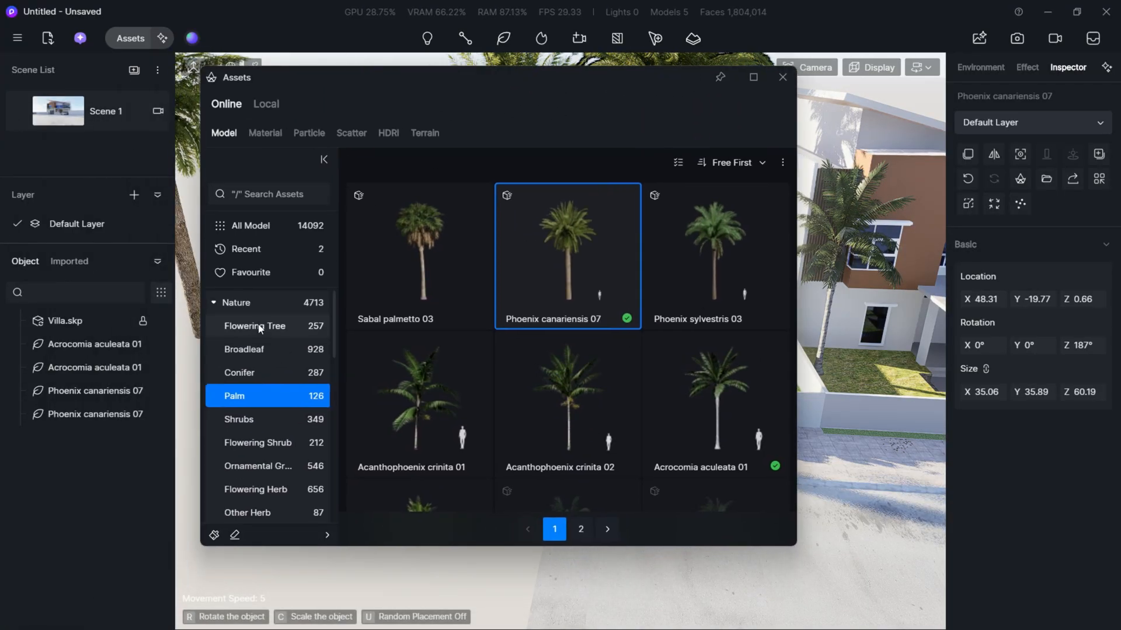
pyautogui.click(282, 302)
pyautogui.scroll(-10, 548, 394)
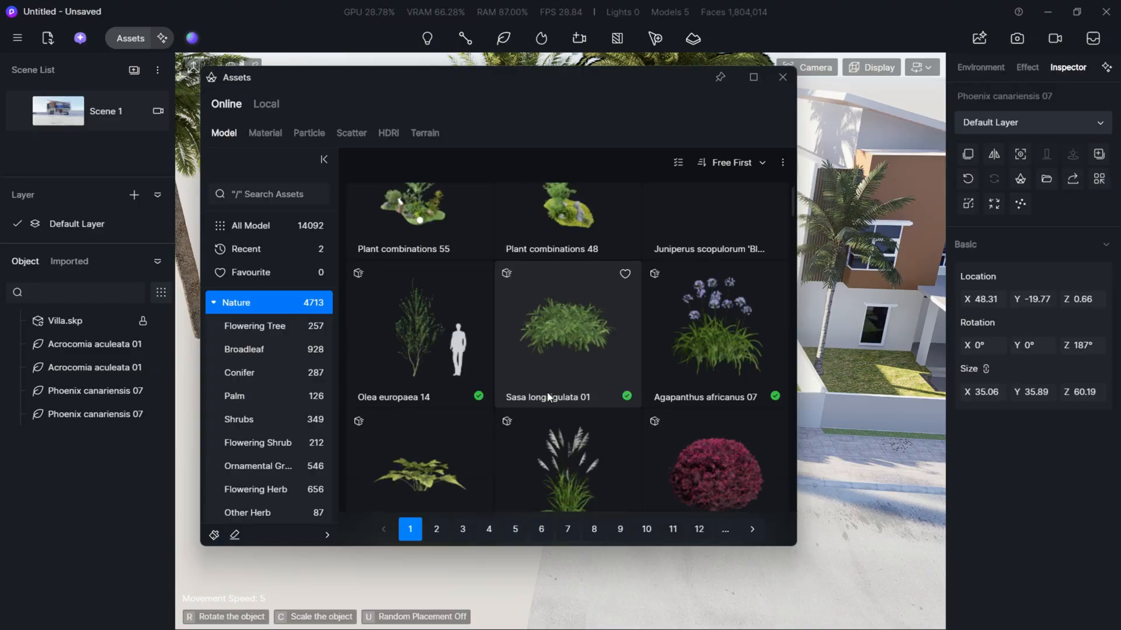
pyautogui.scroll(-8, 545, 390)
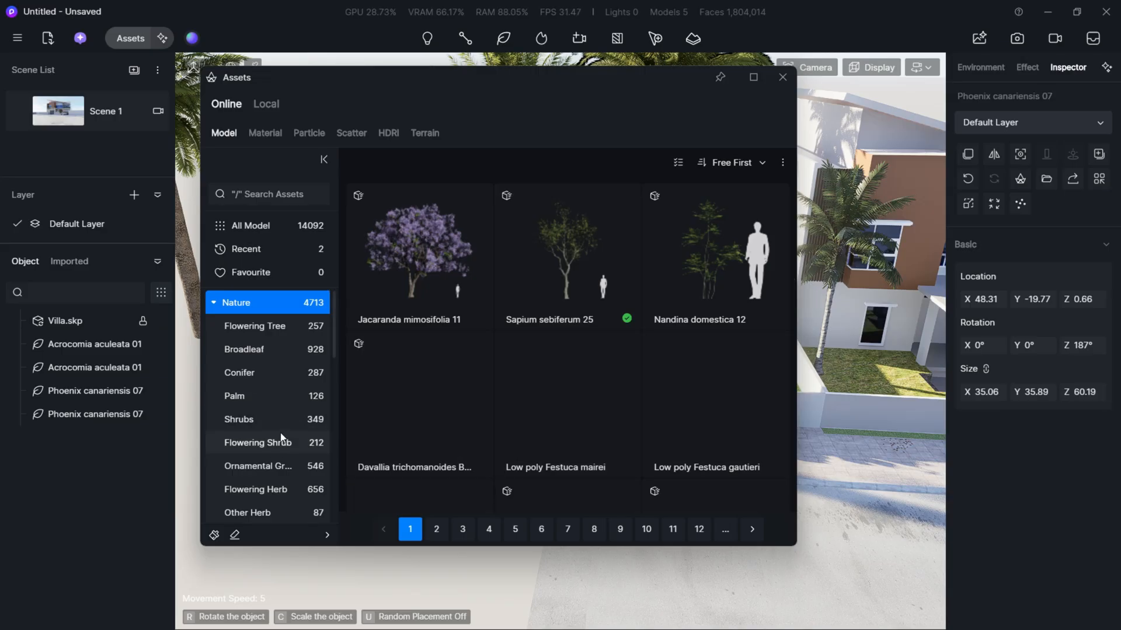
pyautogui.scroll(-2, 271, 423)
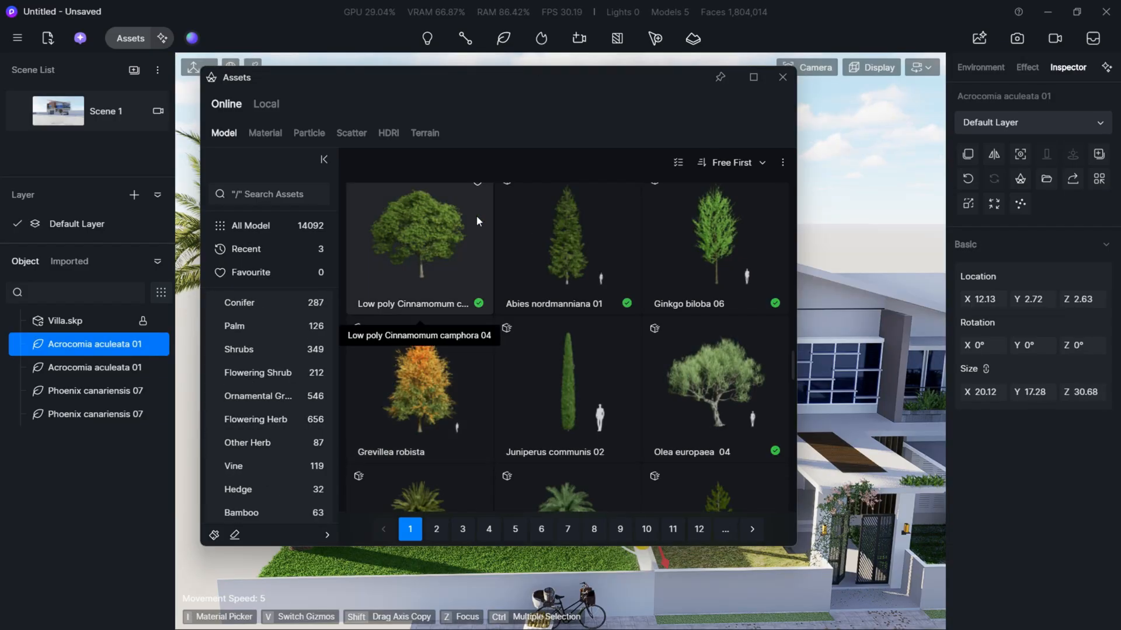
pyautogui.click(405, 220)
pyautogui.moveTo(463, 75); pyautogui.dragTo(2, 376)
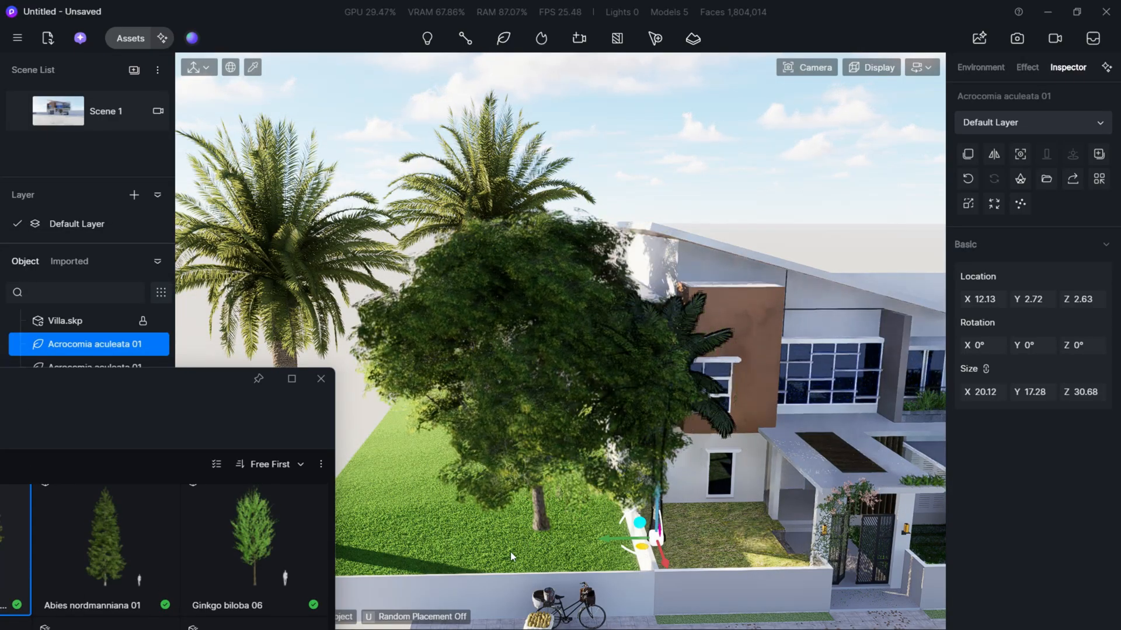
pyautogui.click(373, 554)
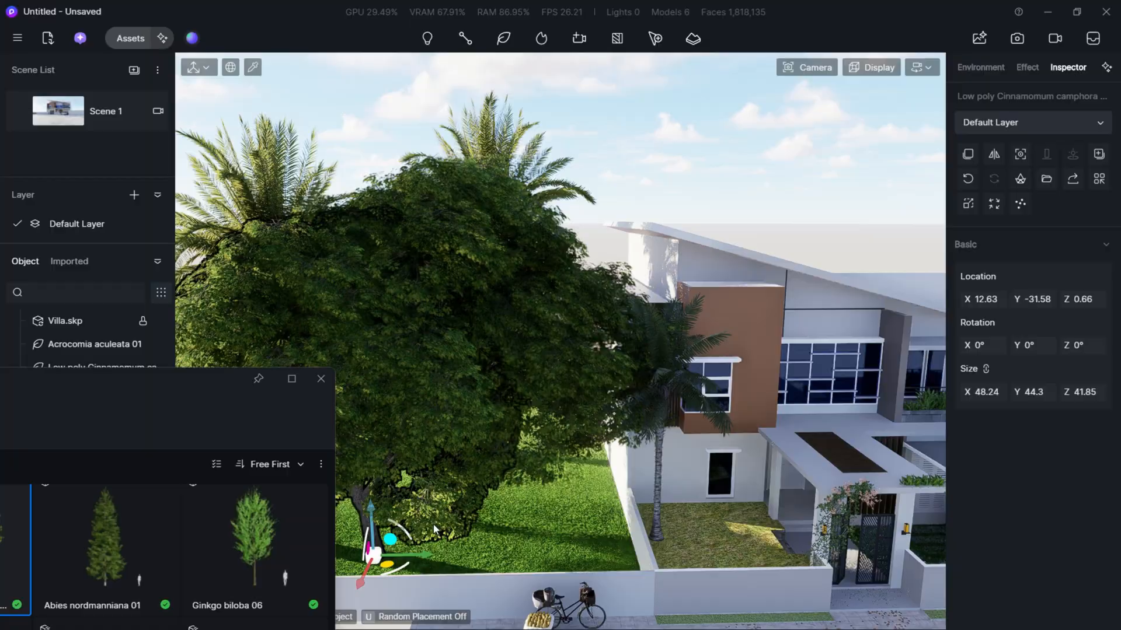
pyautogui.click(402, 418)
pyautogui.click(557, 398)
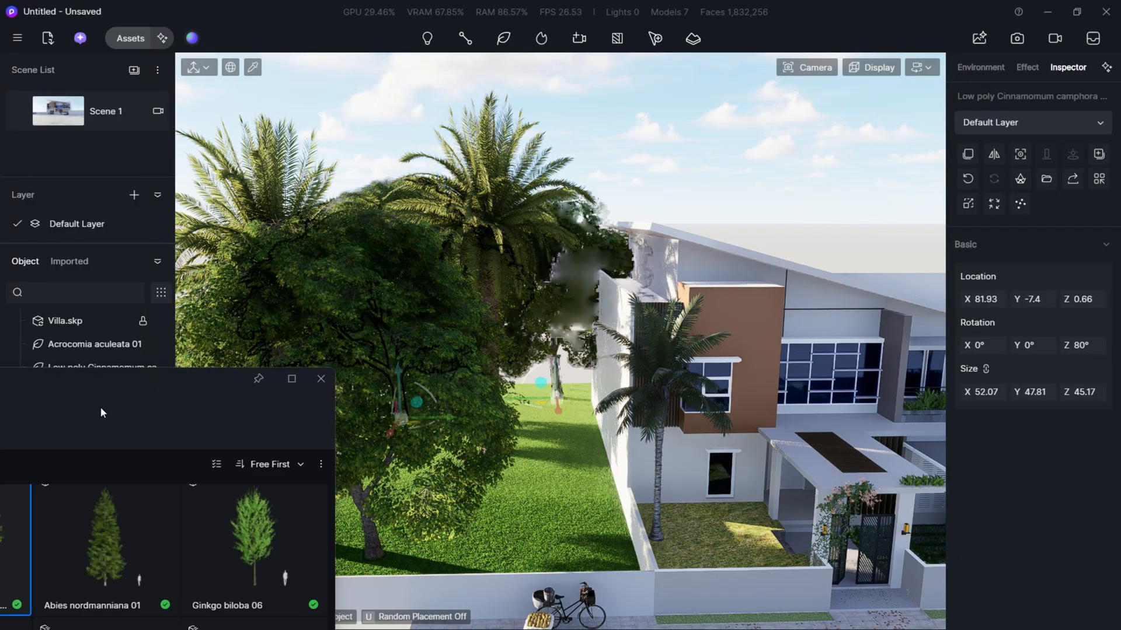
# - Place an Abies nordmanniana 01 tree on the neighbouring plot, just behind its front wall
pyautogui.moveTo(99, 388); pyautogui.dragTo(246, 153)
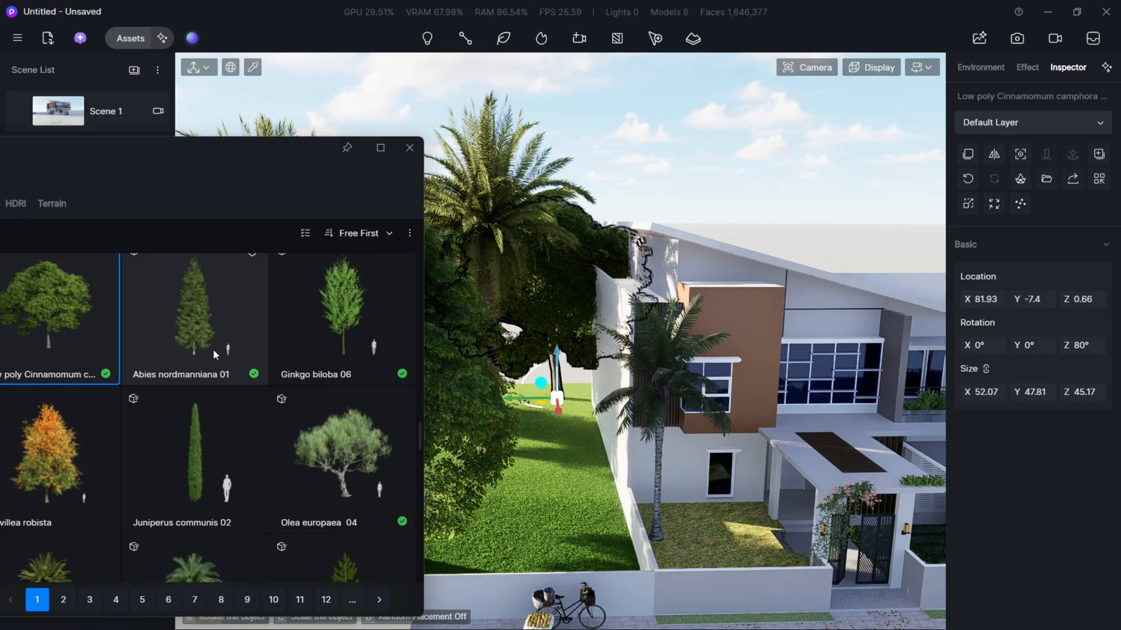
pyautogui.click(212, 349)
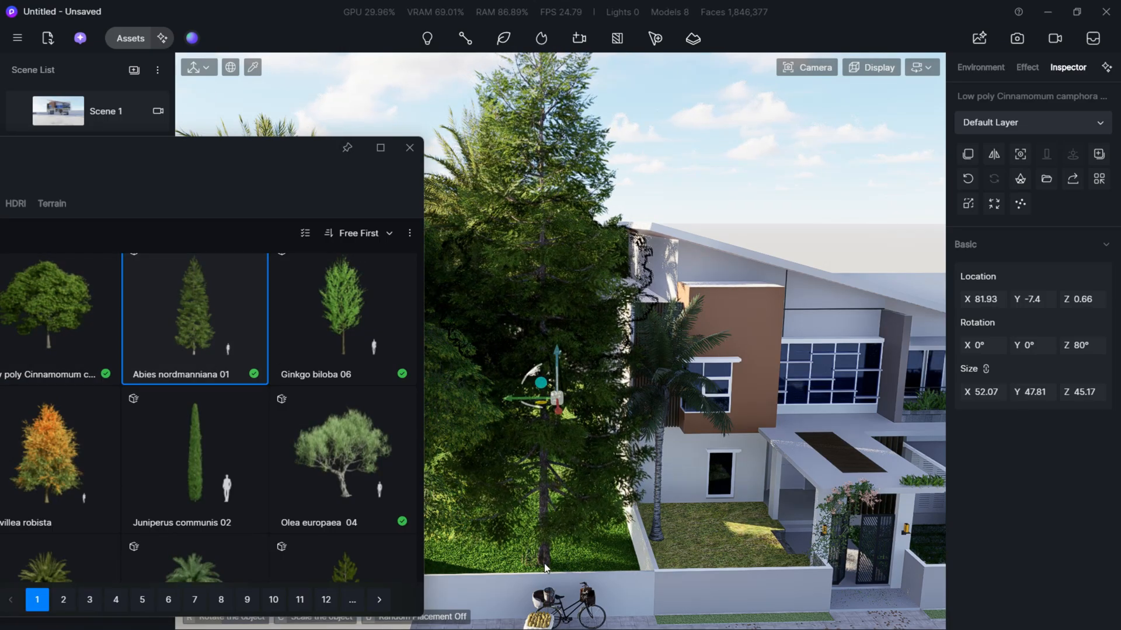
pyautogui.click(540, 567)
# - Return to the Scene 1 view and delete one of the Cinnamomum camphora trees on the neighbouring plot
pyautogui.click(38, 103)
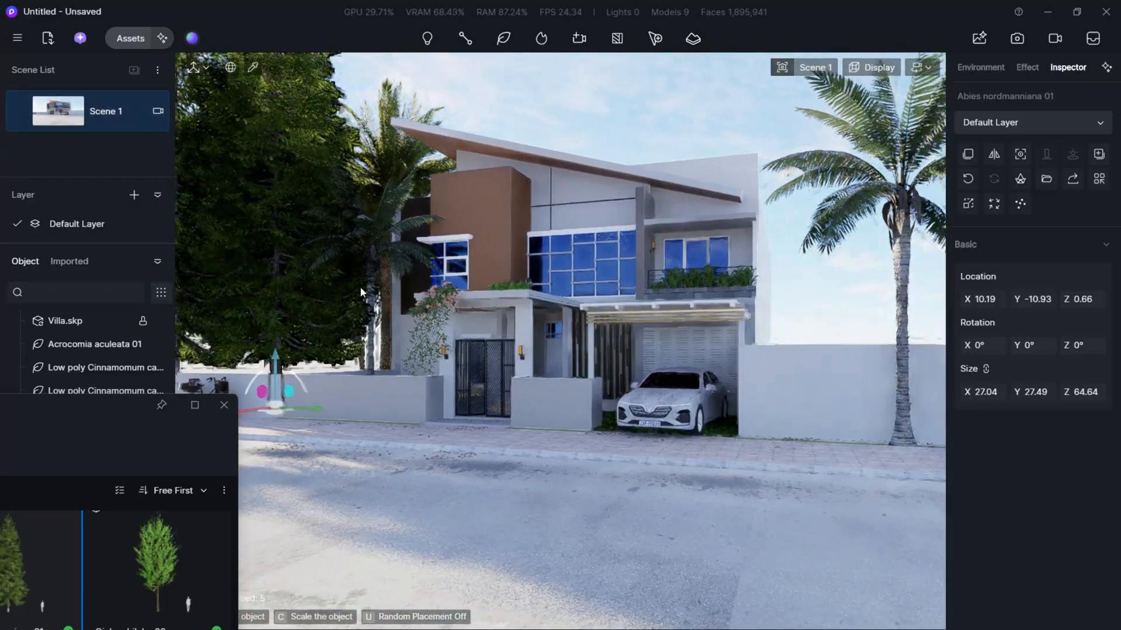
pyautogui.click(501, 251)
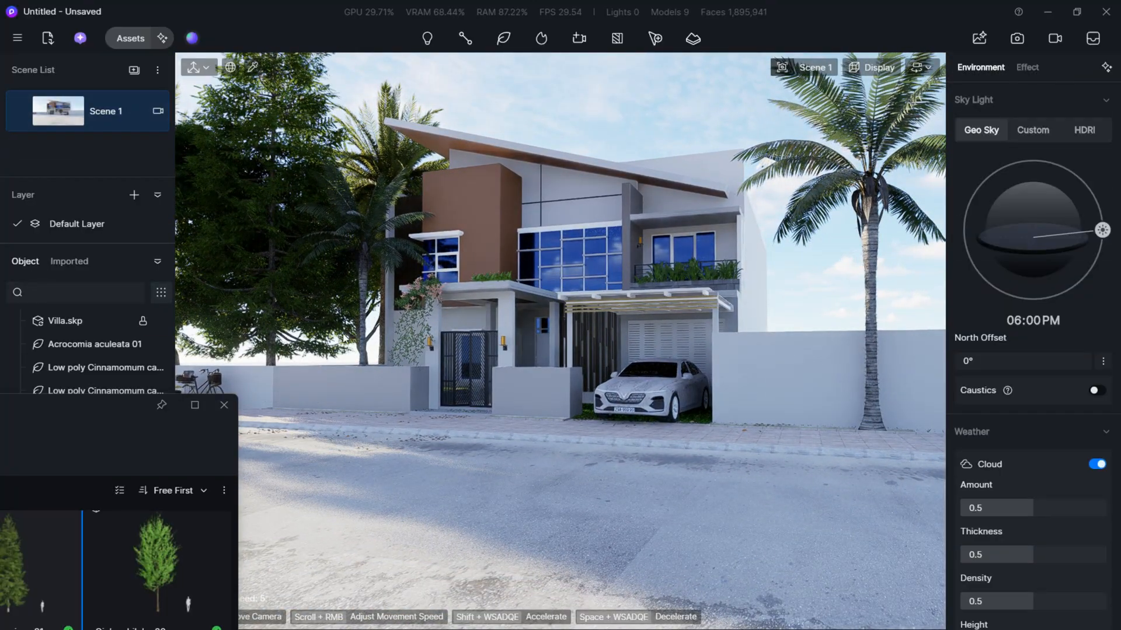
pyautogui.click(195, 170)
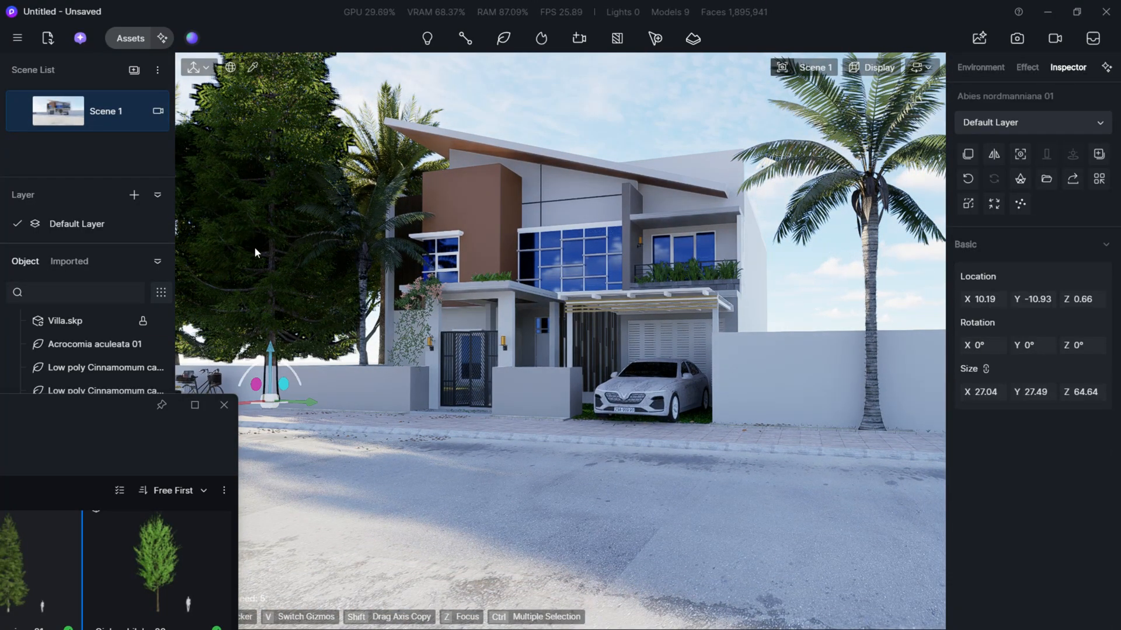
pyautogui.moveTo(257, 236); pyautogui.dragTo(424, 269, button='right')
pyautogui.click(262, 222)
pyautogui.click(261, 222)
pyautogui.press('Delete')
# - Move the camera to a straight frontal view of the villa and update Scene 1 with it
pyautogui.press('a')
pyautogui.press('w')
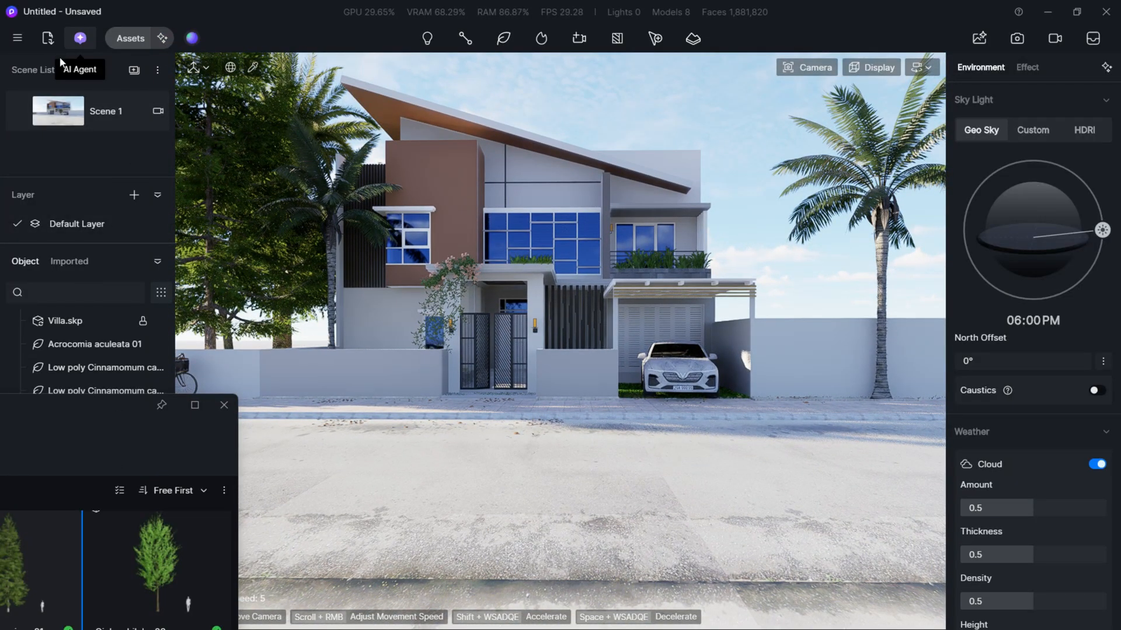
pyautogui.click(22, 110)
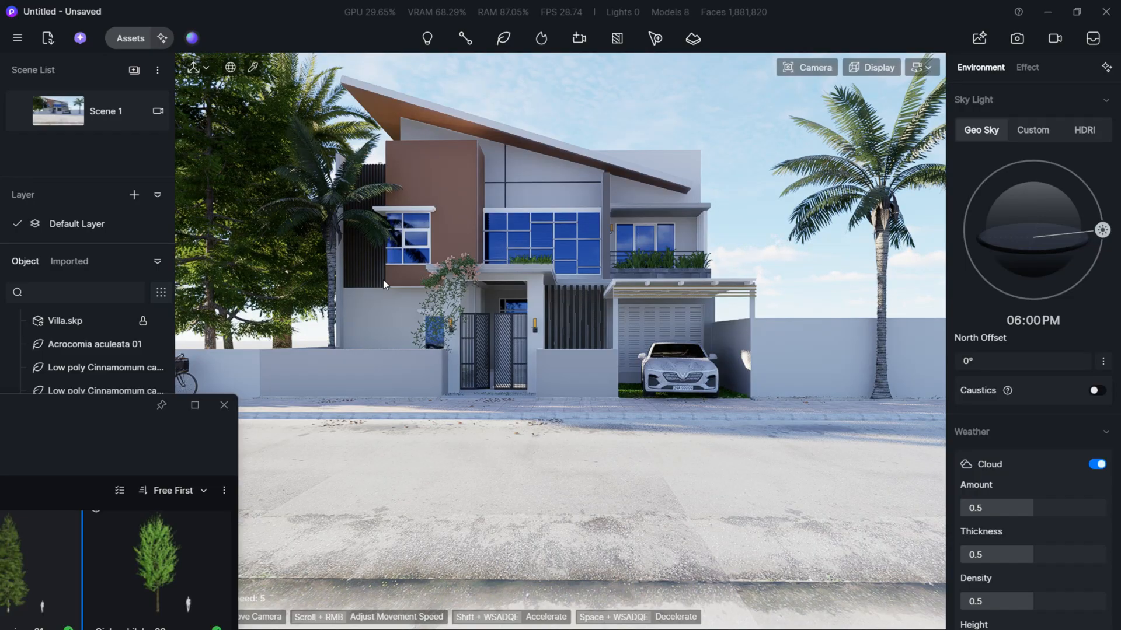
# - Move the Abies nordmanniana 01 tree away from the villa to about Y -15.98
pyautogui.press('a')
pyautogui.click(378, 225)
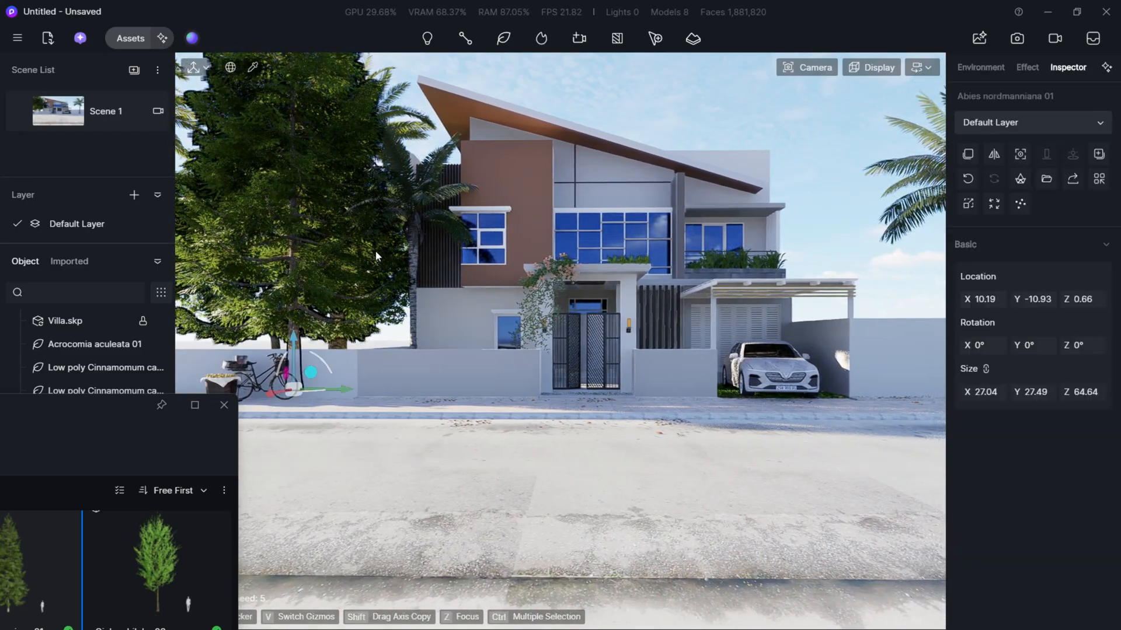
pyautogui.moveTo(342, 391); pyautogui.dragTo(285, 390)
pyautogui.click(363, 334)
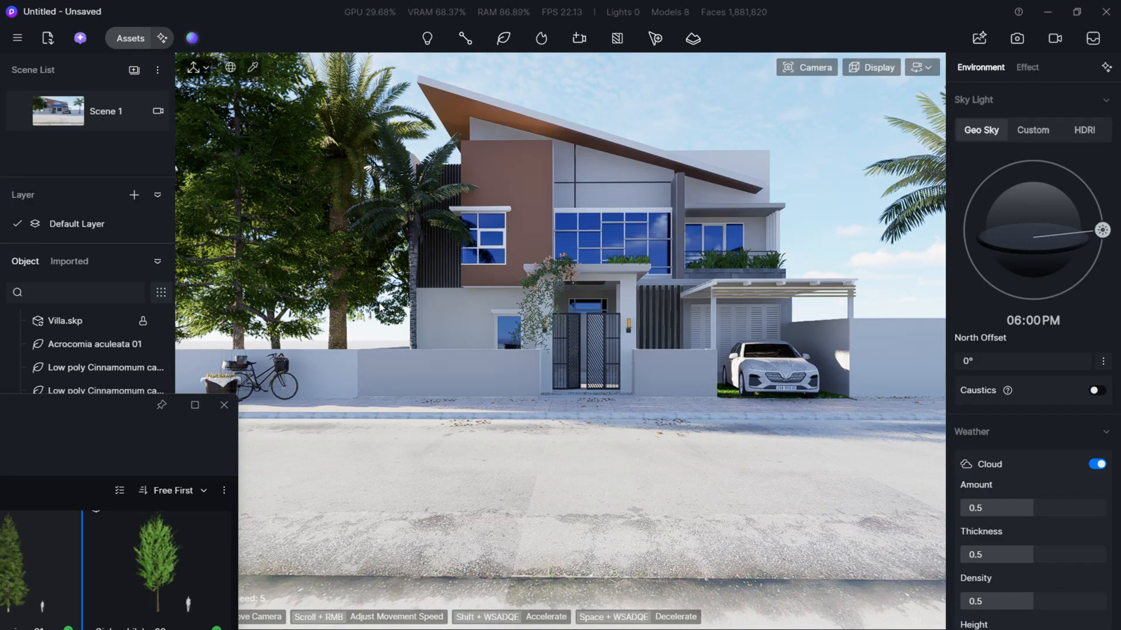
# - Move the Acrocomia aculeata 01 palm on the villa's lawn to about Y 6.1 and scale it down
pyautogui.click(409, 218)
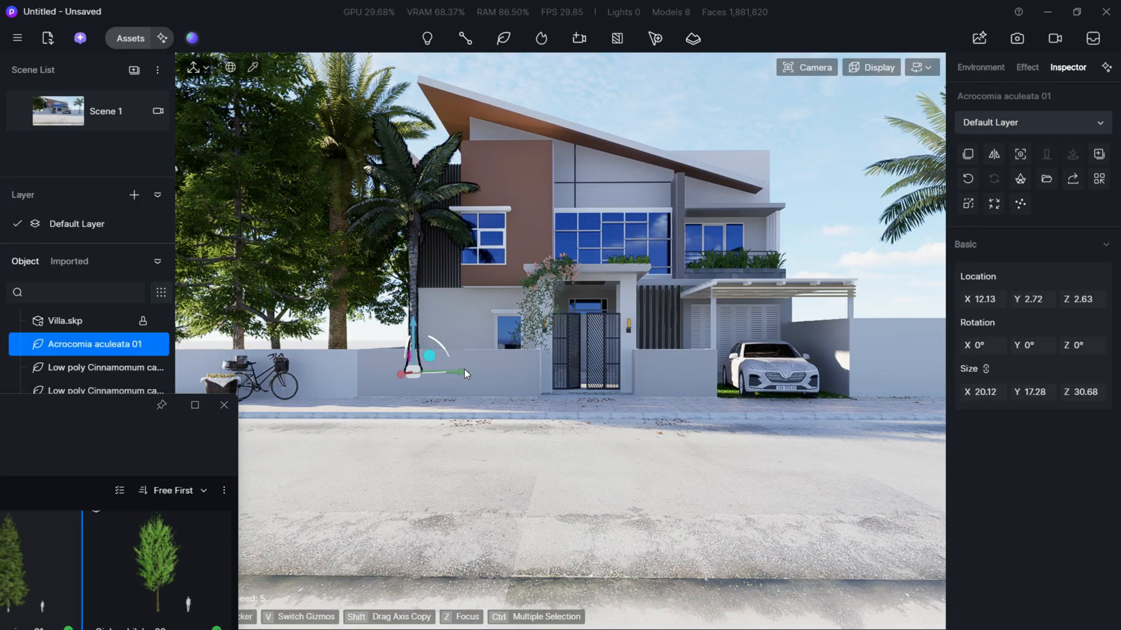
pyautogui.moveTo(462, 373); pyautogui.dragTo(487, 372)
pyautogui.press('v')
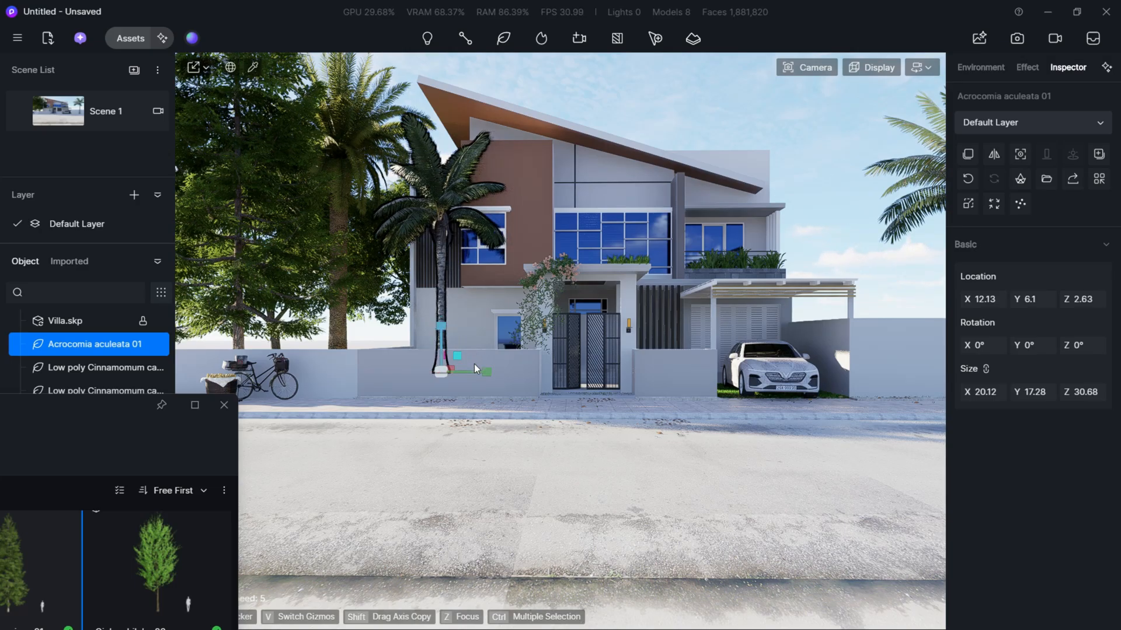
pyautogui.moveTo(436, 323); pyautogui.dragTo(436, 335)
# - Delete the Phoenix canariensis 07 palm nearest the villa and the Cinnamomum camphora tree beside it
pyautogui.click(345, 195)
pyautogui.click(346, 70)
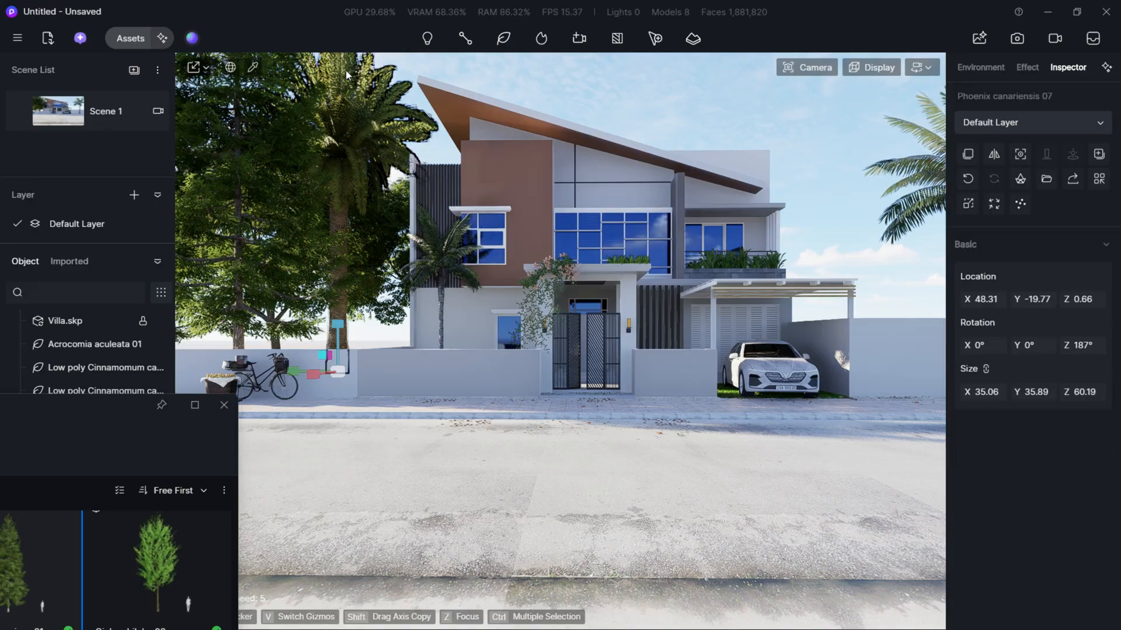
pyautogui.press('Delete')
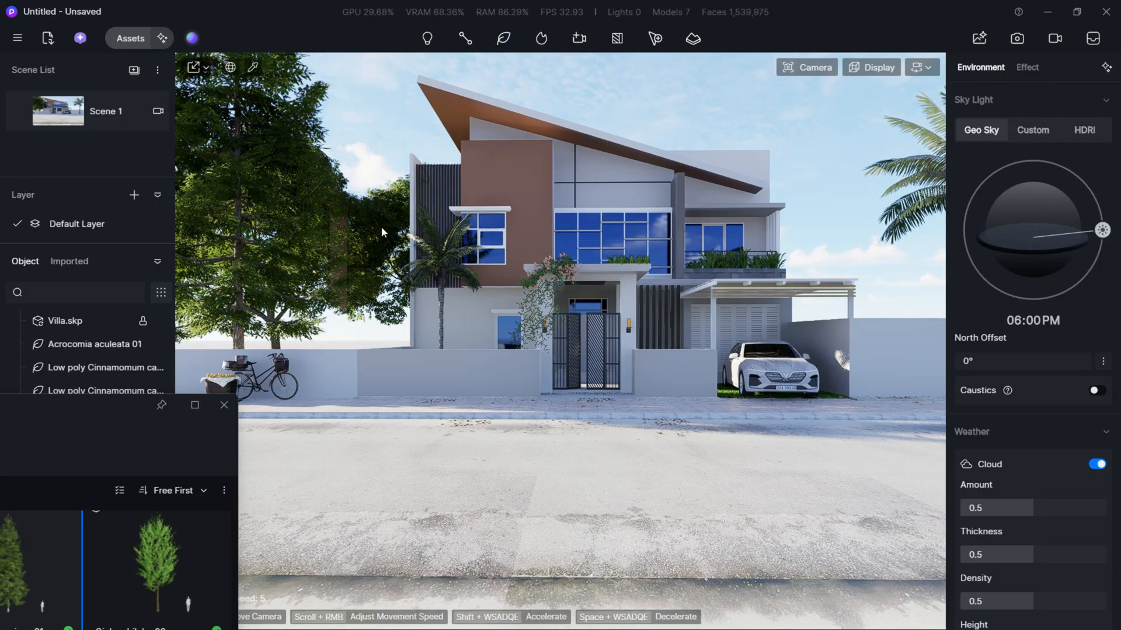
pyautogui.click(382, 229)
pyautogui.press('Delete')
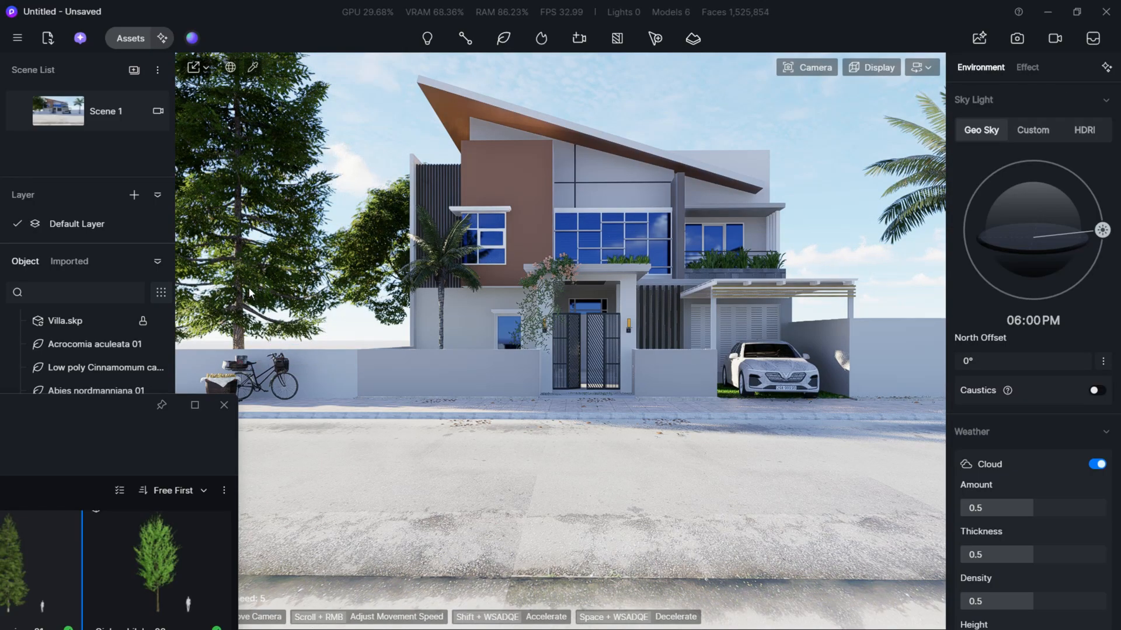
# - Shift the Abies nordmanniana 01 tree to about X 17.68, Y -14.11 and deselect it
pyautogui.click(263, 376)
pyautogui.moveTo(275, 390); pyautogui.dragTo(294, 390)
pyautogui.click(242, 334)
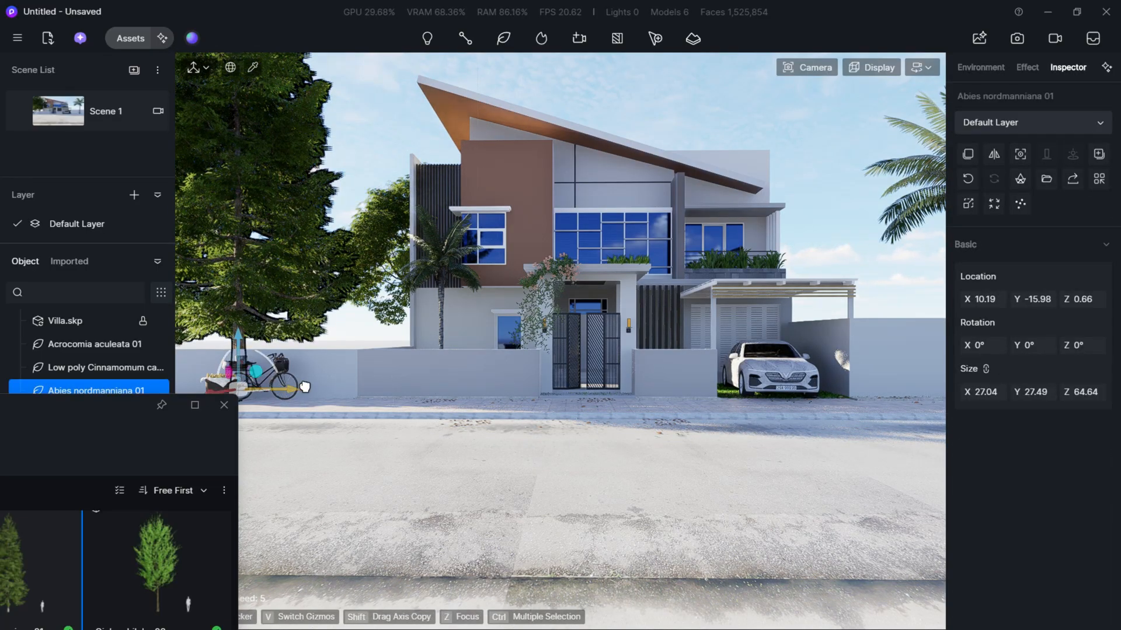
pyautogui.moveTo(305, 387); pyautogui.dragTo(317, 387)
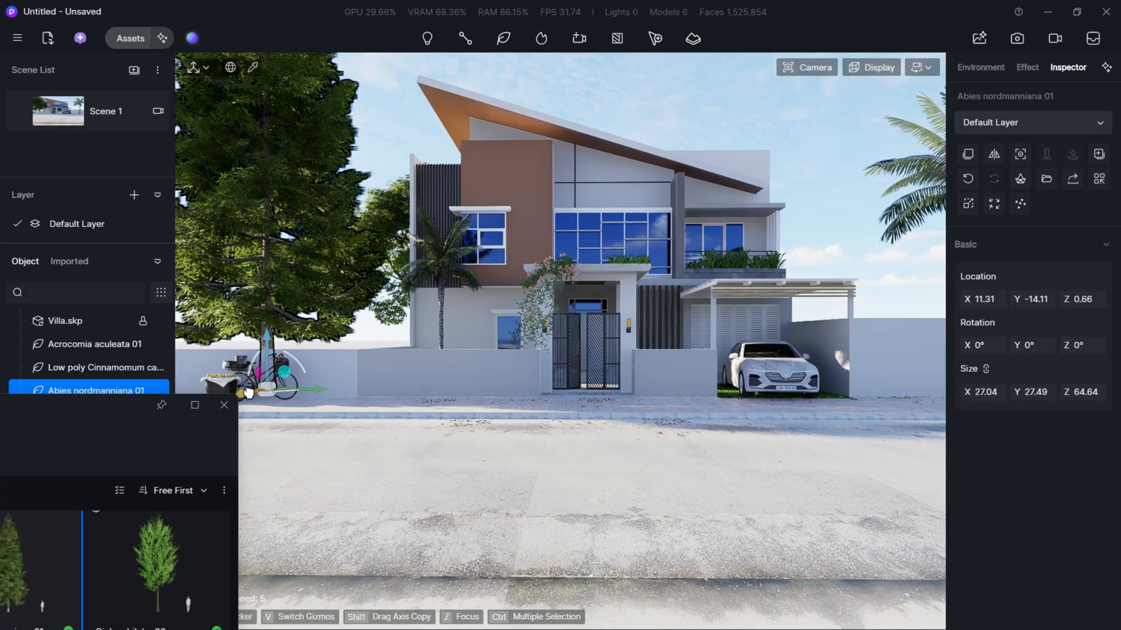
pyautogui.moveTo(249, 392); pyautogui.dragTo(277, 392)
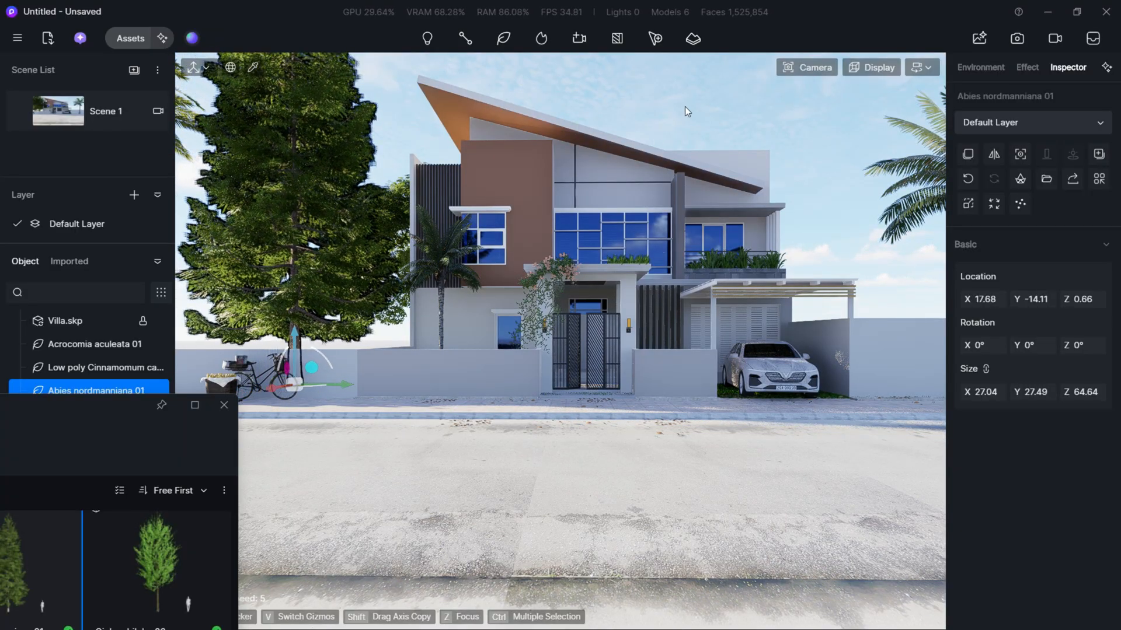
pyautogui.click(691, 103)
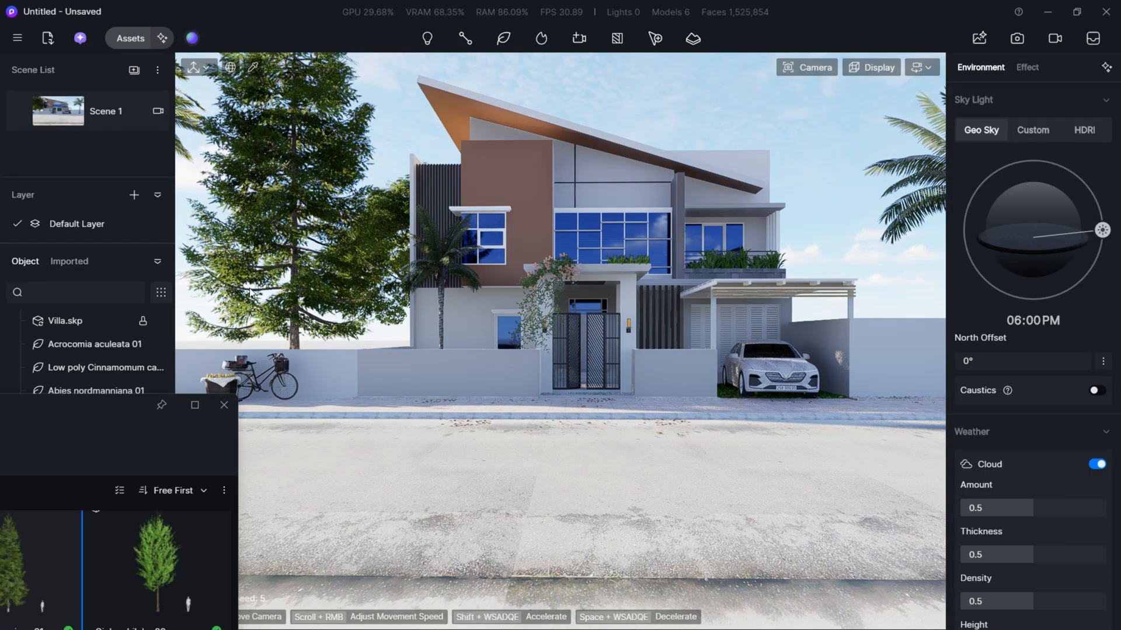
# - Move the Phoenix canariensis 07 palm toward the villa to about Y -36.08 and return to the Scene 1 view
pyautogui.click(185, 129)
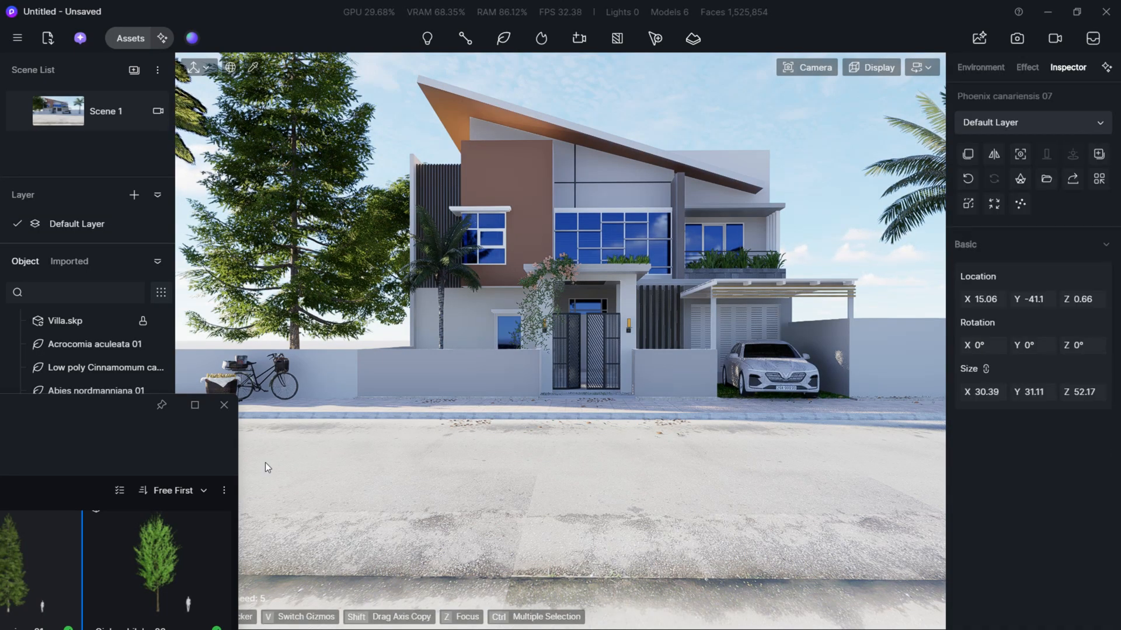
pyautogui.press('z')
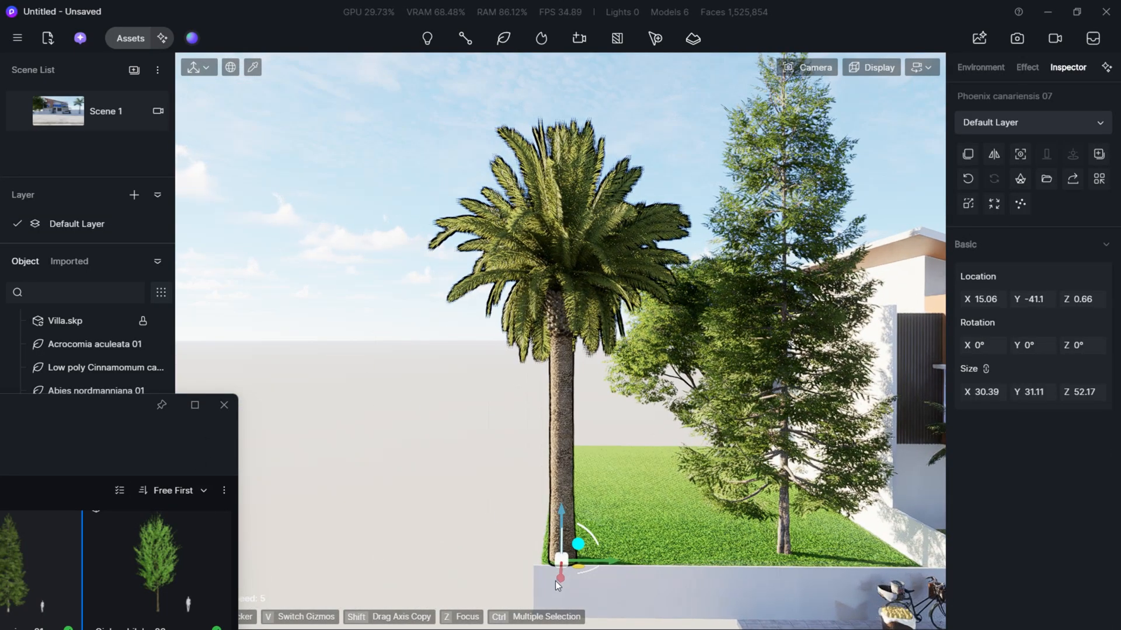
pyautogui.moveTo(614, 561); pyautogui.dragTo(648, 561)
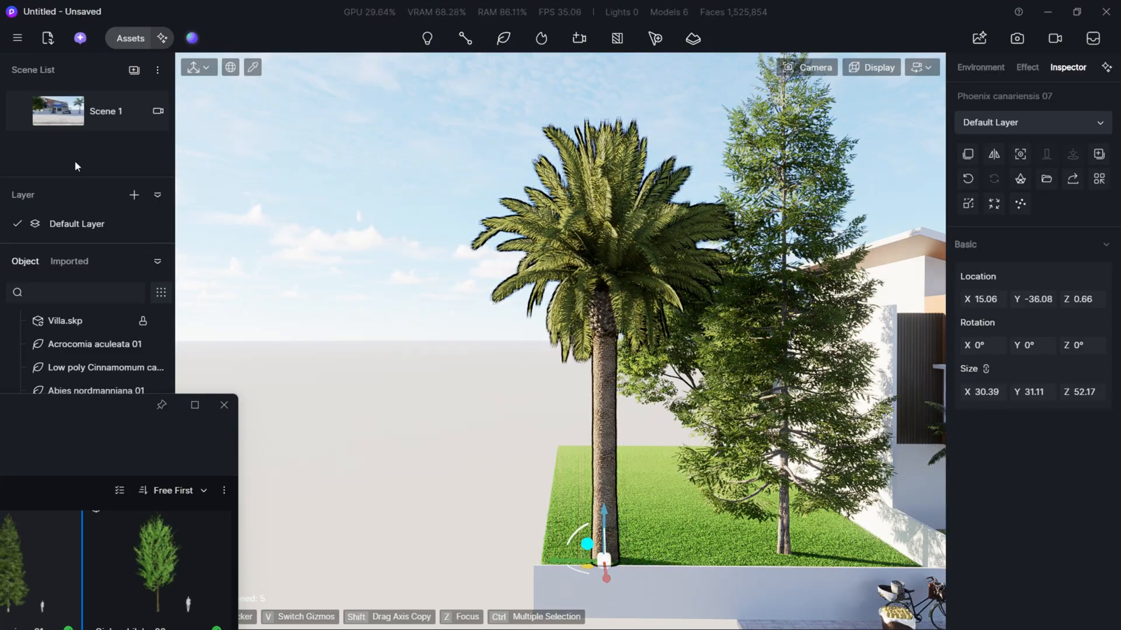
pyautogui.click(60, 121)
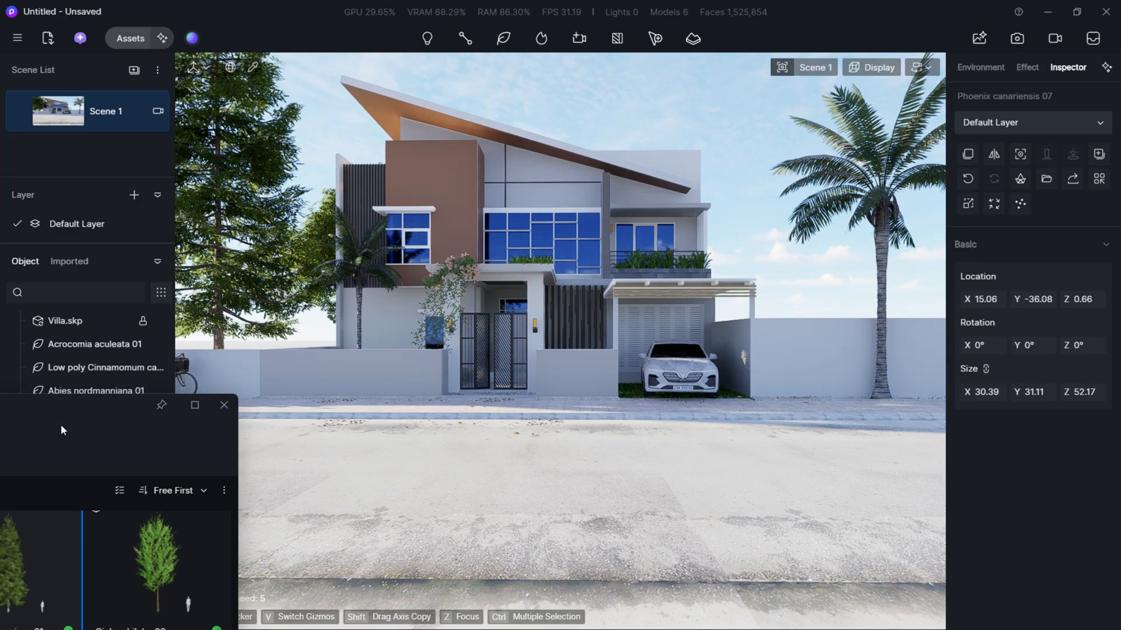
# - Browse the first two pages of plant models in the online asset library for another suitable tree
pyautogui.scroll(-5, 466, 427)
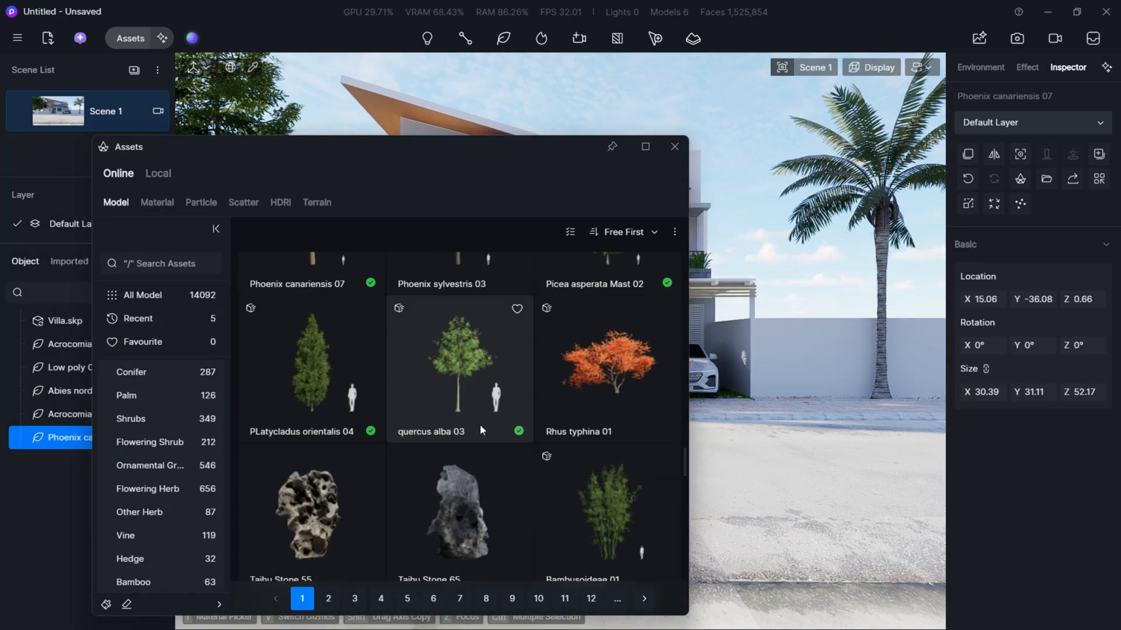
pyautogui.scroll(-10, 480, 431)
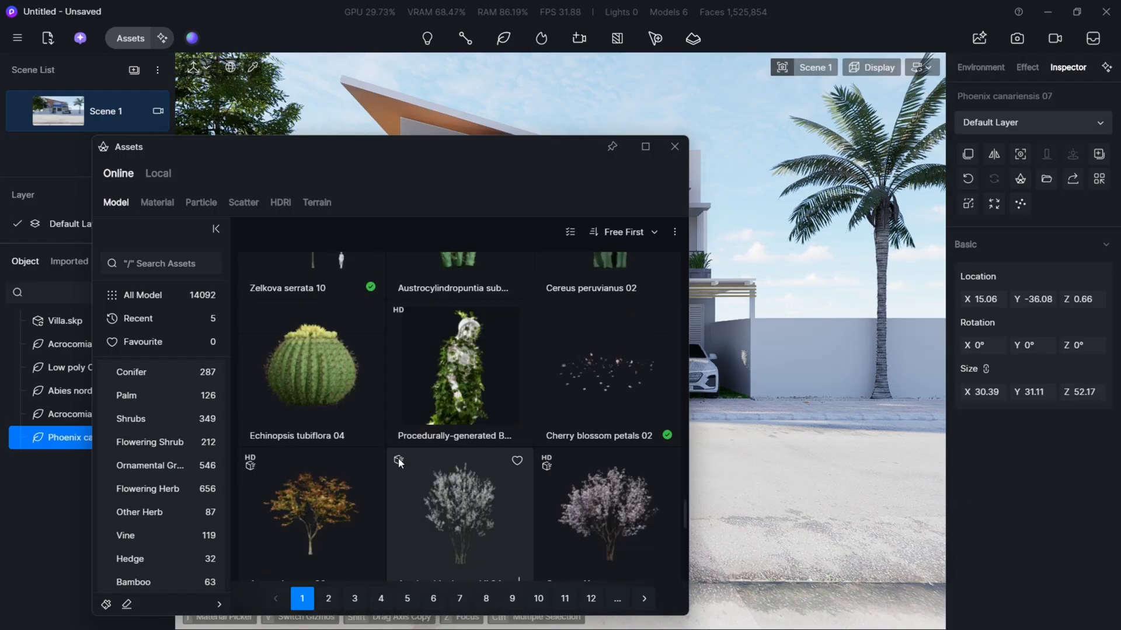
pyautogui.scroll(-8, 400, 462)
pyautogui.scroll(3, 411, 484)
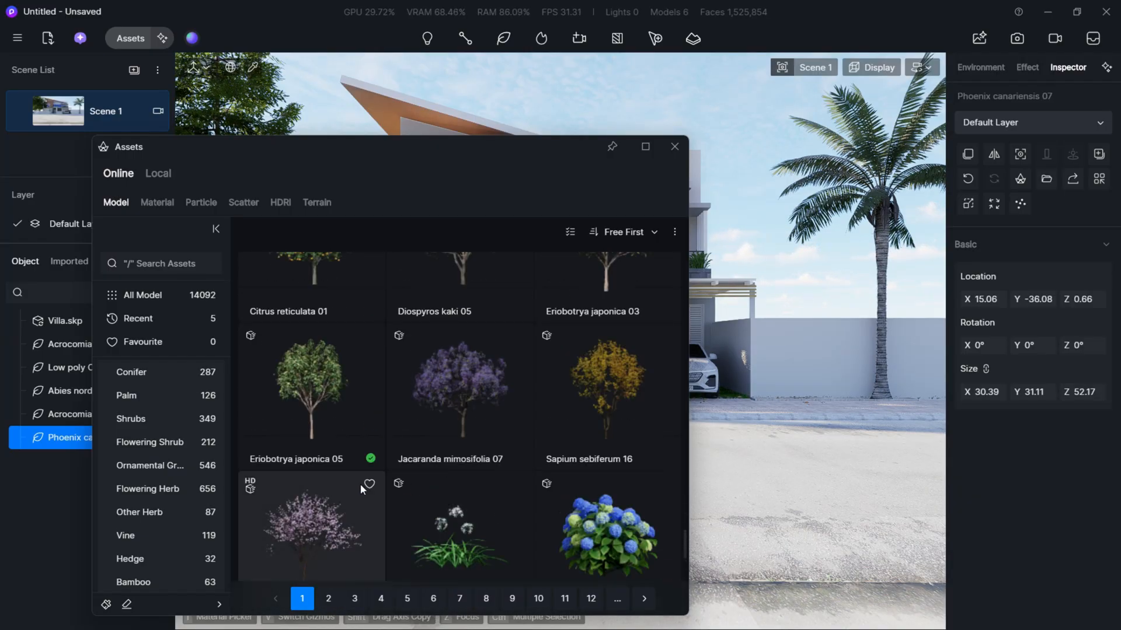
pyautogui.scroll(-3, 353, 408)
pyautogui.scroll(-10, 468, 484)
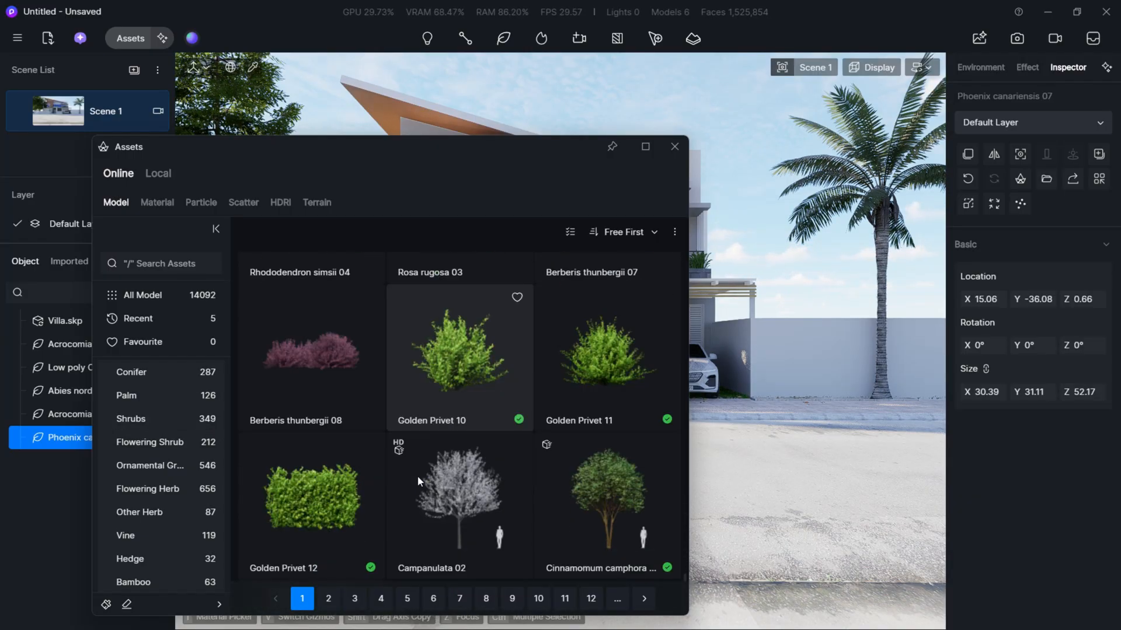
pyautogui.scroll(-3, 418, 481)
pyautogui.click(336, 594)
pyautogui.scroll(-8, 500, 479)
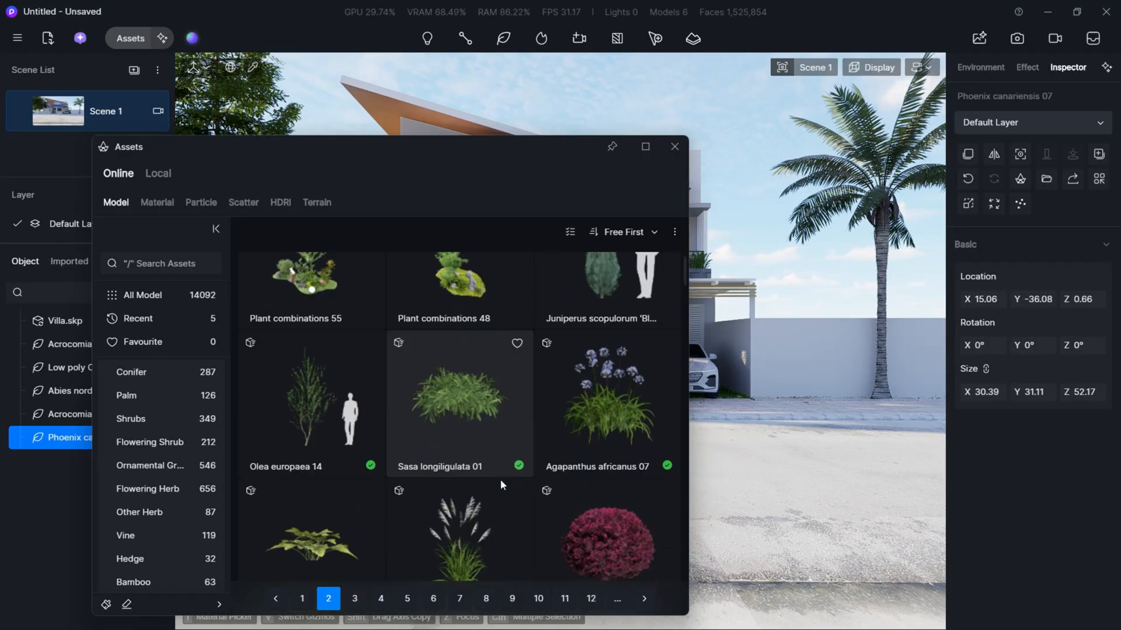
# - Search the online models for TREE and go to the Flowering Tree category
pyautogui.click(172, 265)
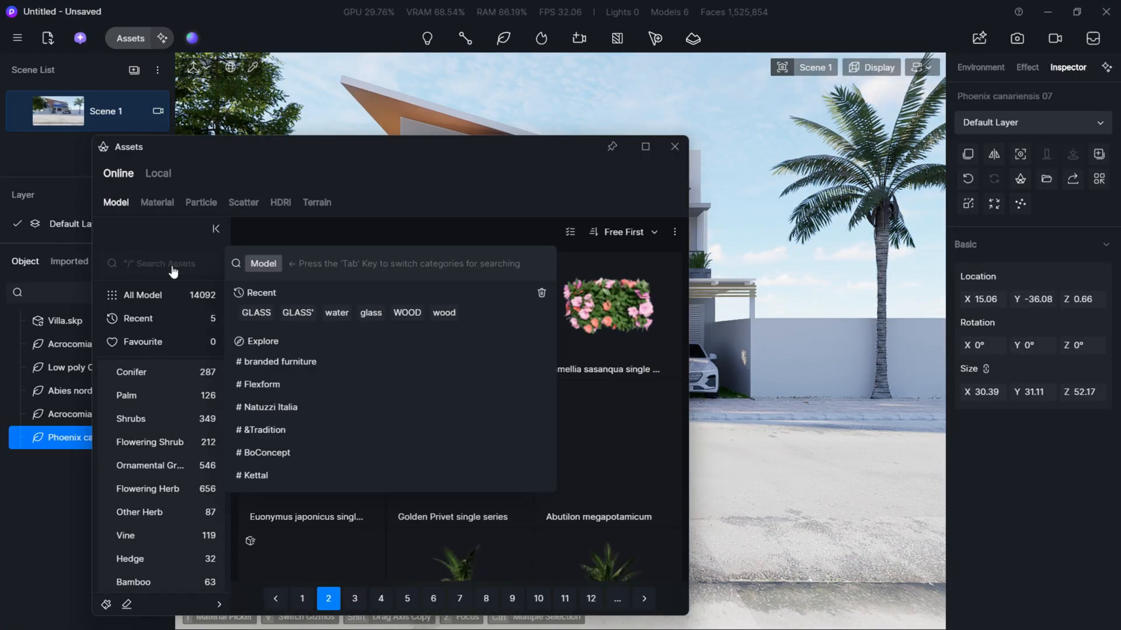
pyautogui.write('TREE')
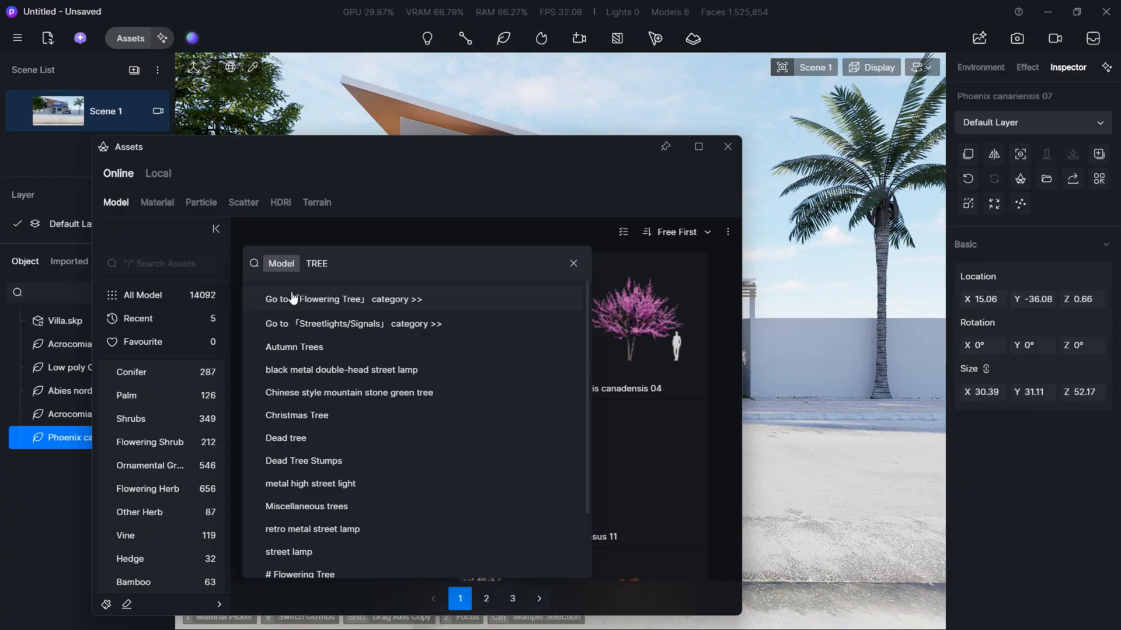
pyautogui.click(716, 387)
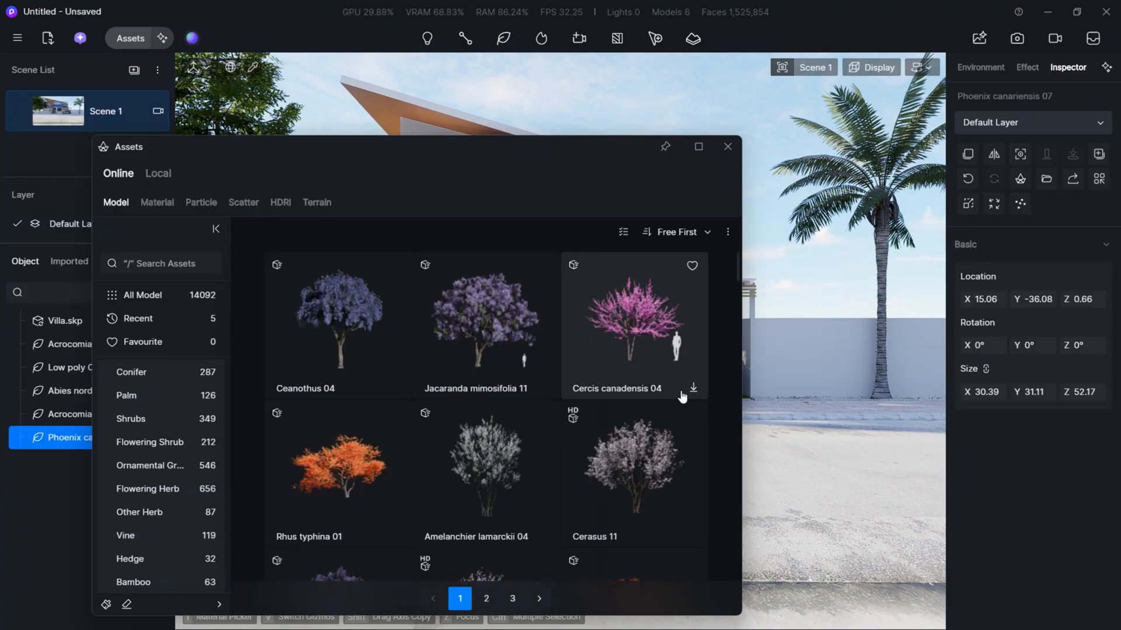
# - Download the Delonix regia 04 and Acacia farnesiana models from the flowering trees and look through the other models there
pyautogui.scroll(-5, 467, 398)
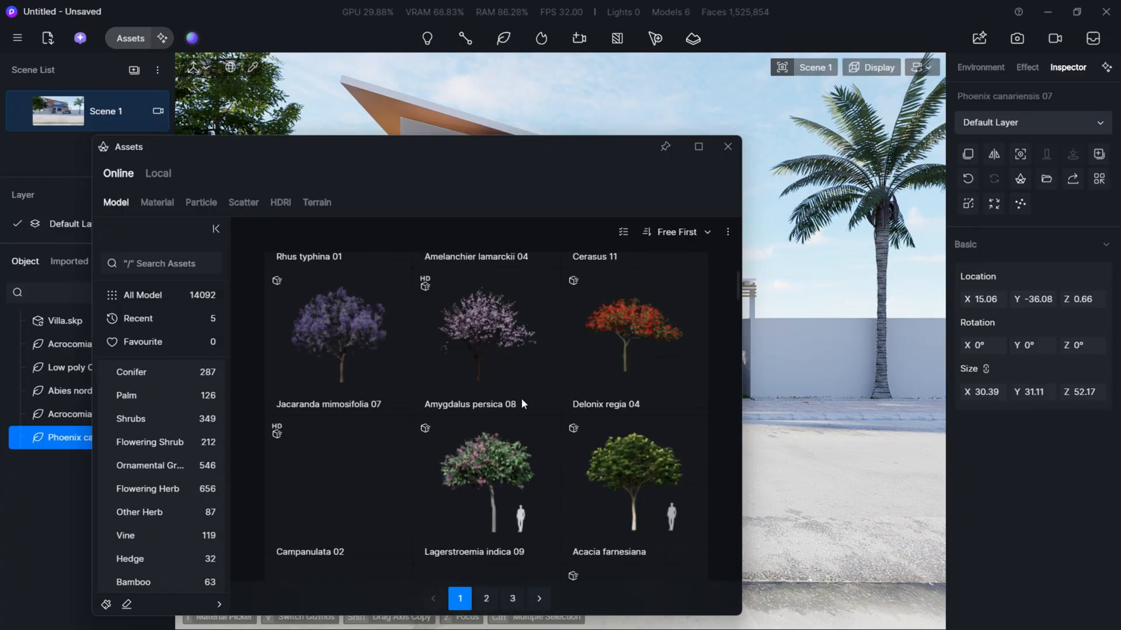
pyautogui.click(693, 404)
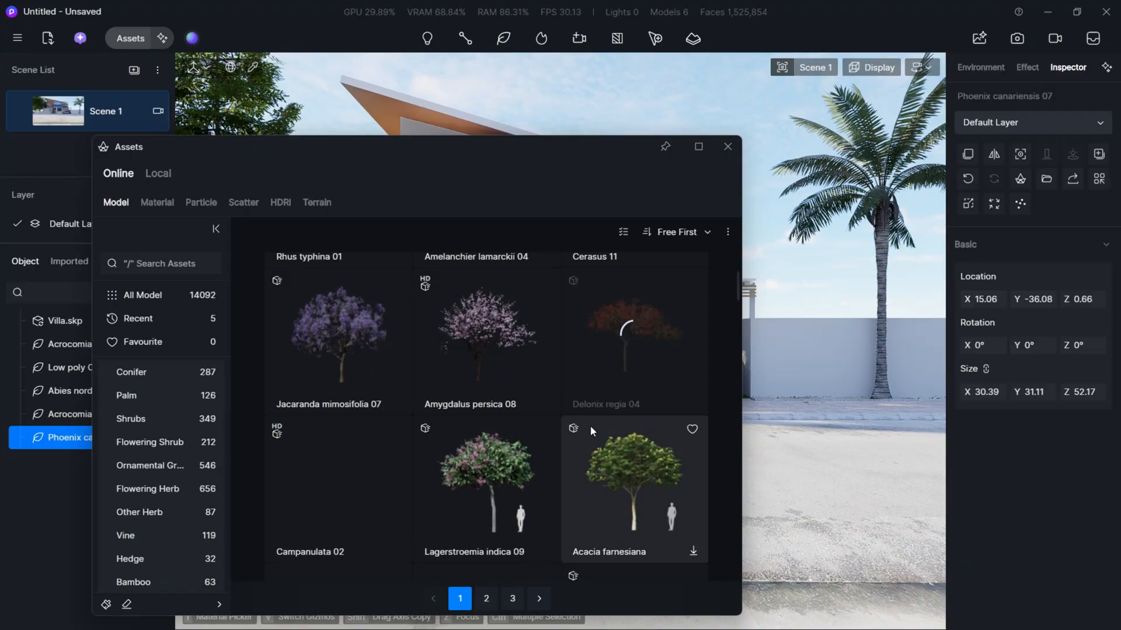
pyautogui.scroll(-1, 590, 425)
pyautogui.click(649, 458)
pyautogui.scroll(-3, 632, 445)
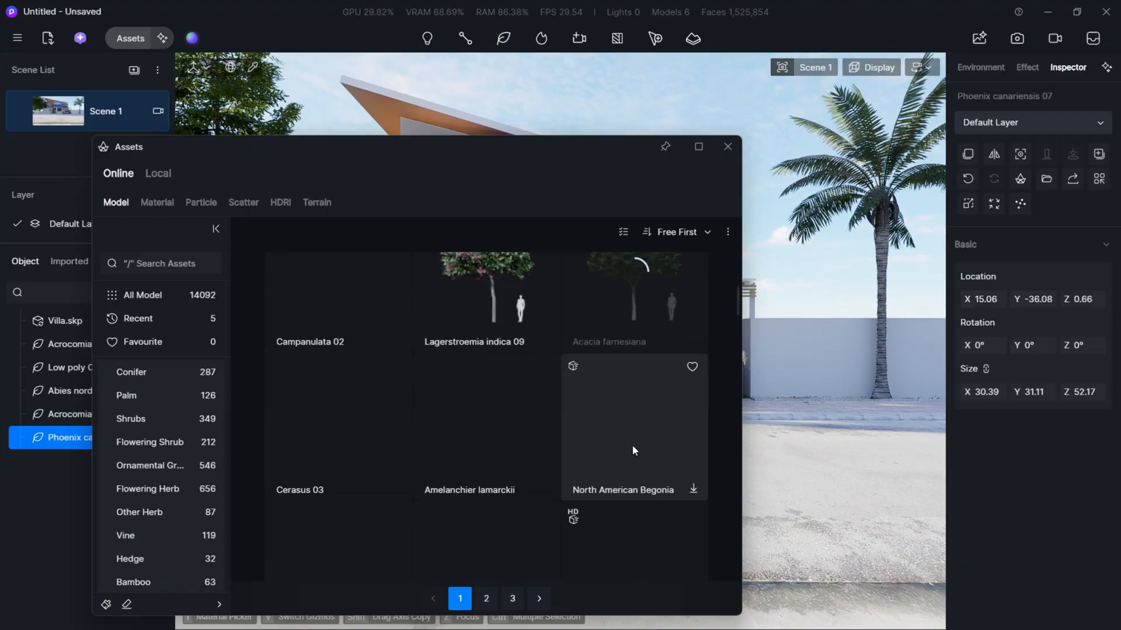
pyautogui.scroll(4, 624, 441)
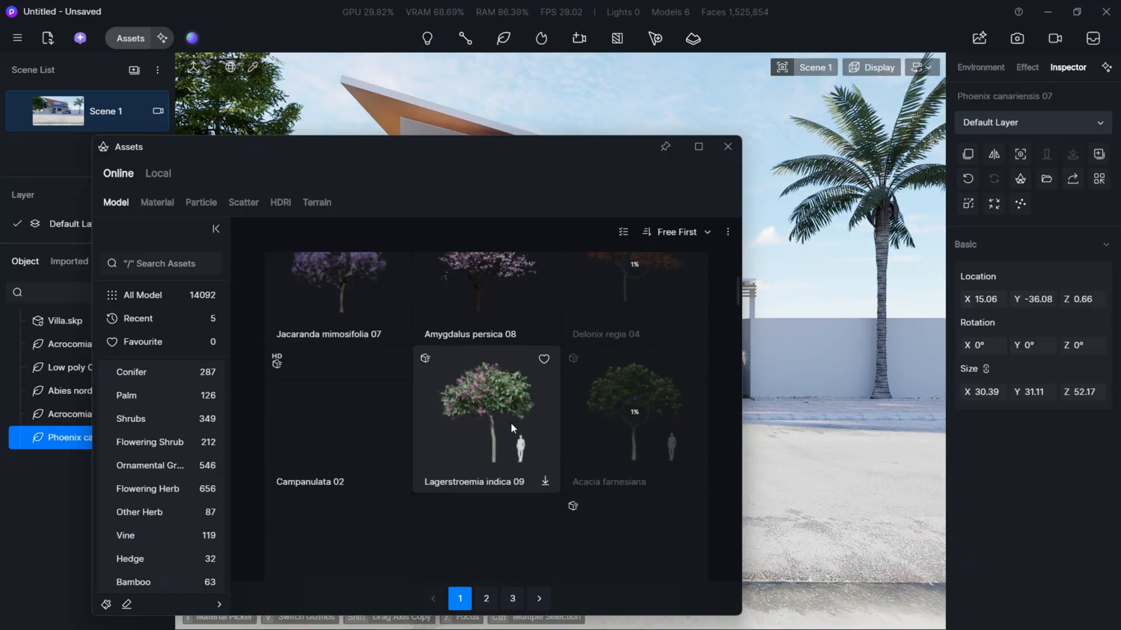
pyautogui.scroll(3, 692, 400)
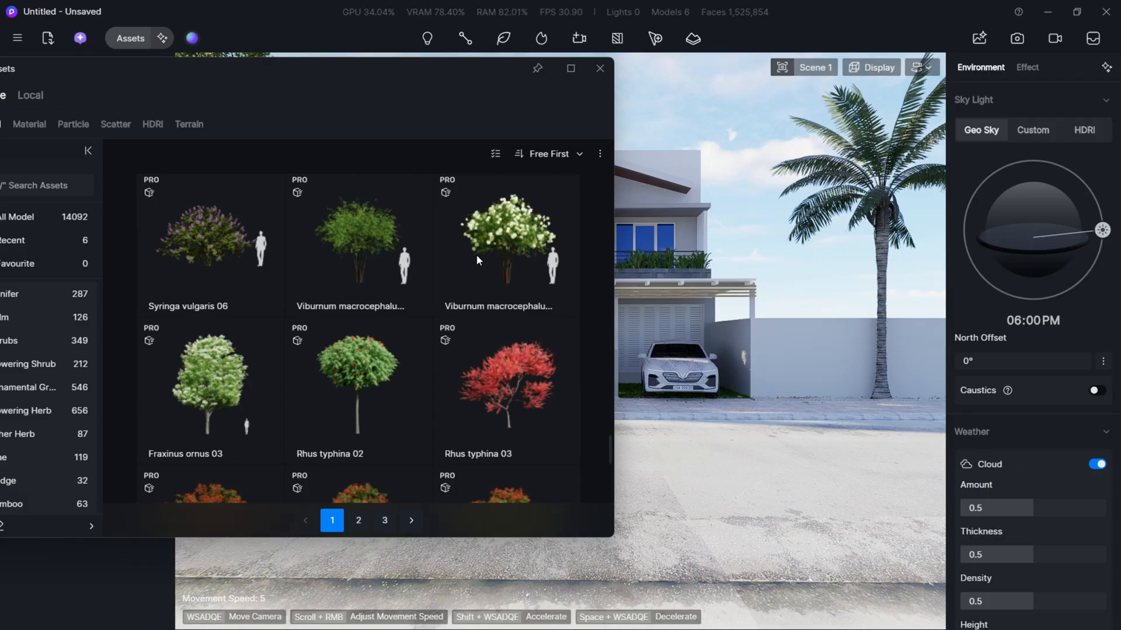
pyautogui.scroll(-3, 476, 254)
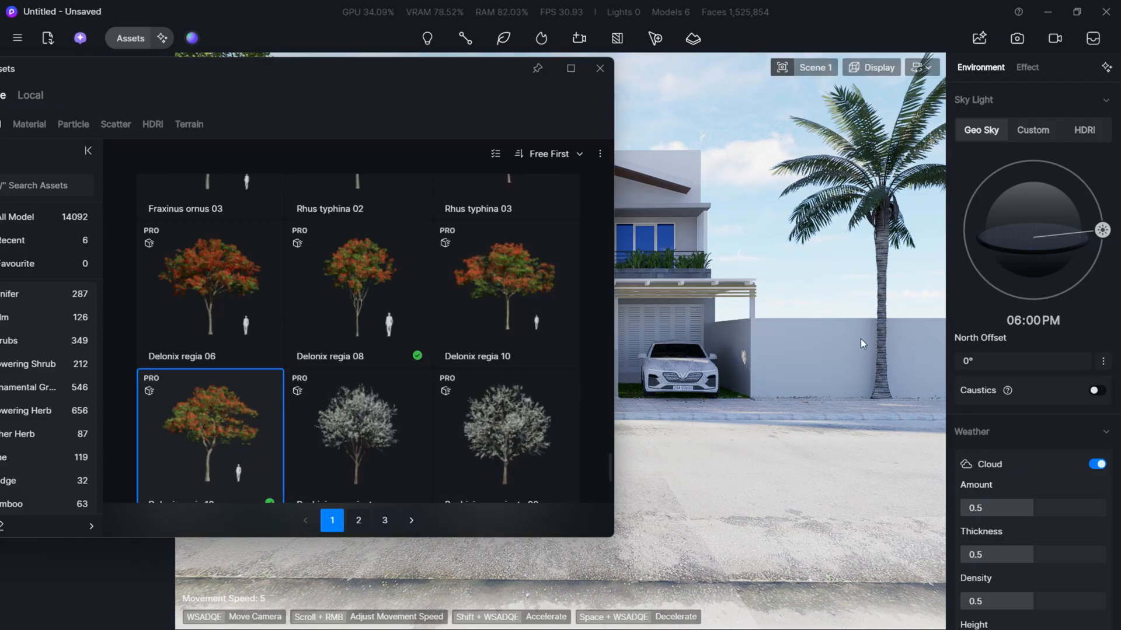
# - Place two Delonix regia 12 trees on the lawn beyond the carport, at about X 26.86, Y 70.75 and X 50.13, Y 89.64
pyautogui.click(263, 430)
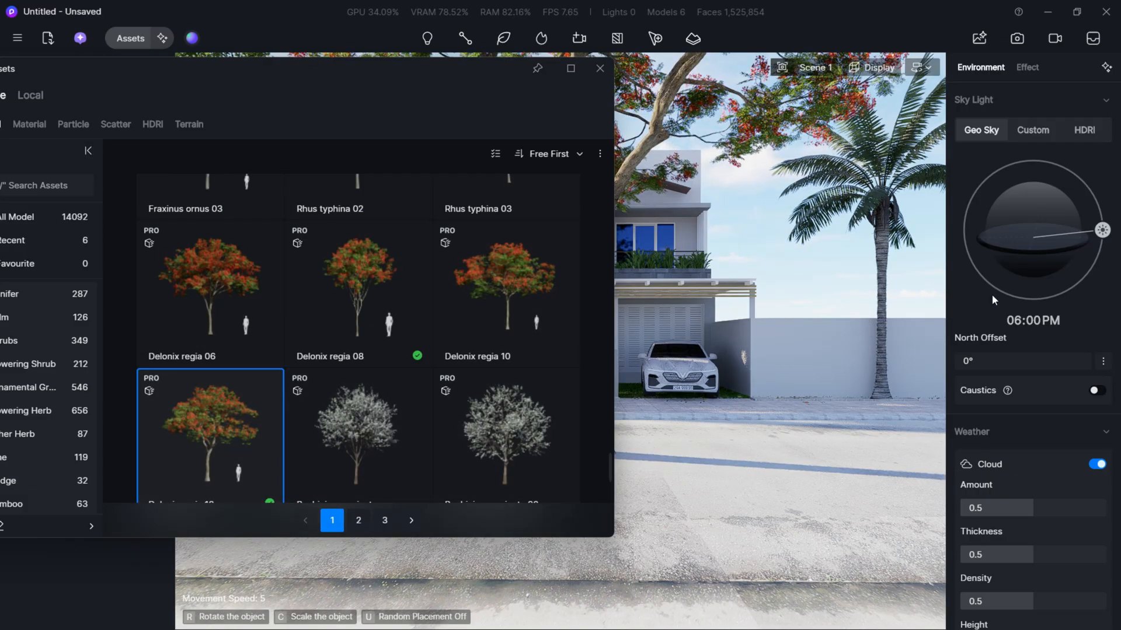
pyautogui.scroll(4, 871, 321)
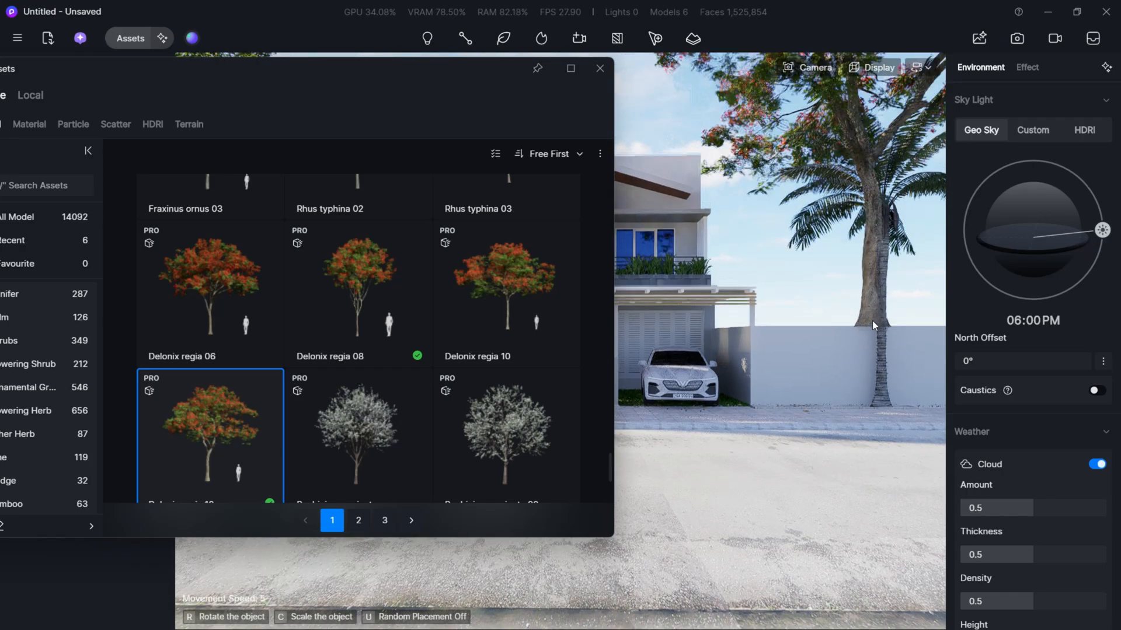
pyautogui.scroll(-5, 869, 324)
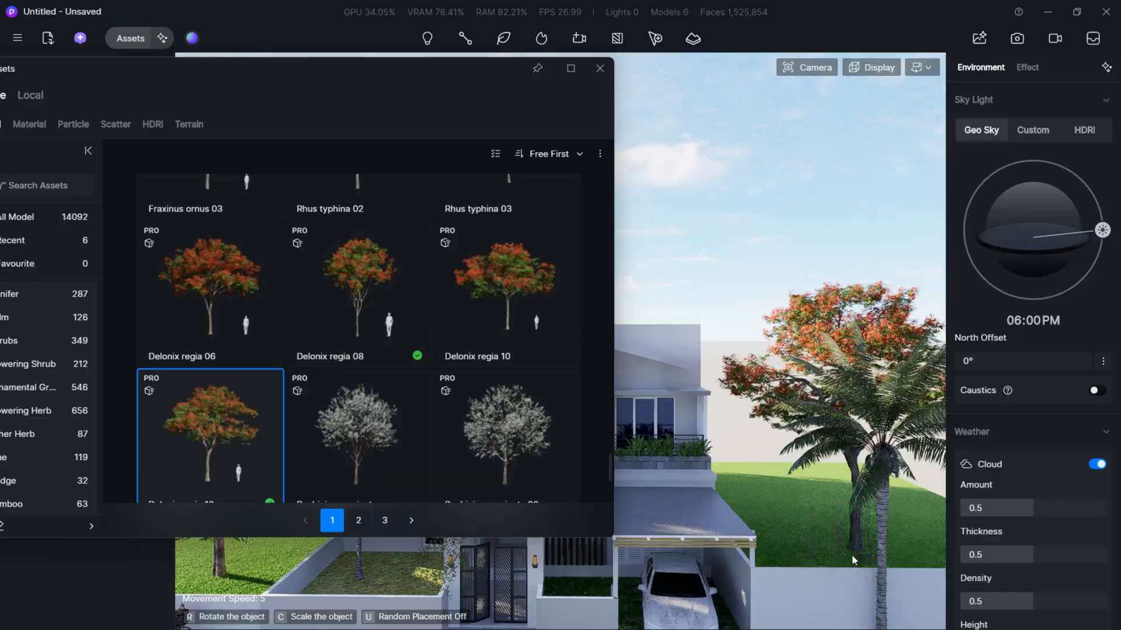
pyautogui.click(850, 562)
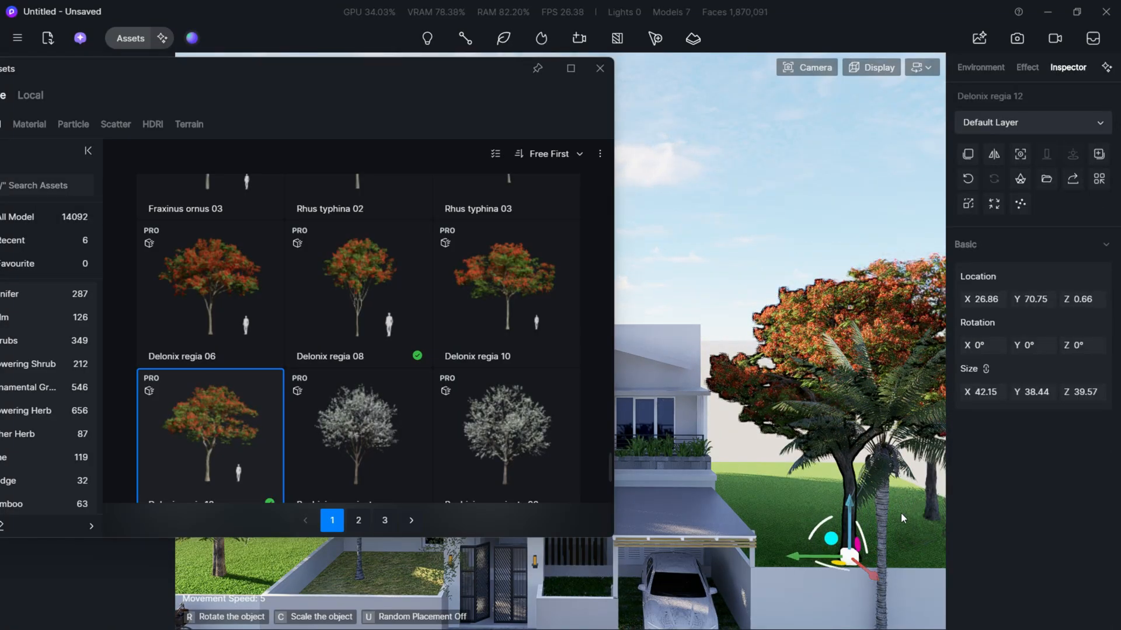
pyautogui.click(902, 513)
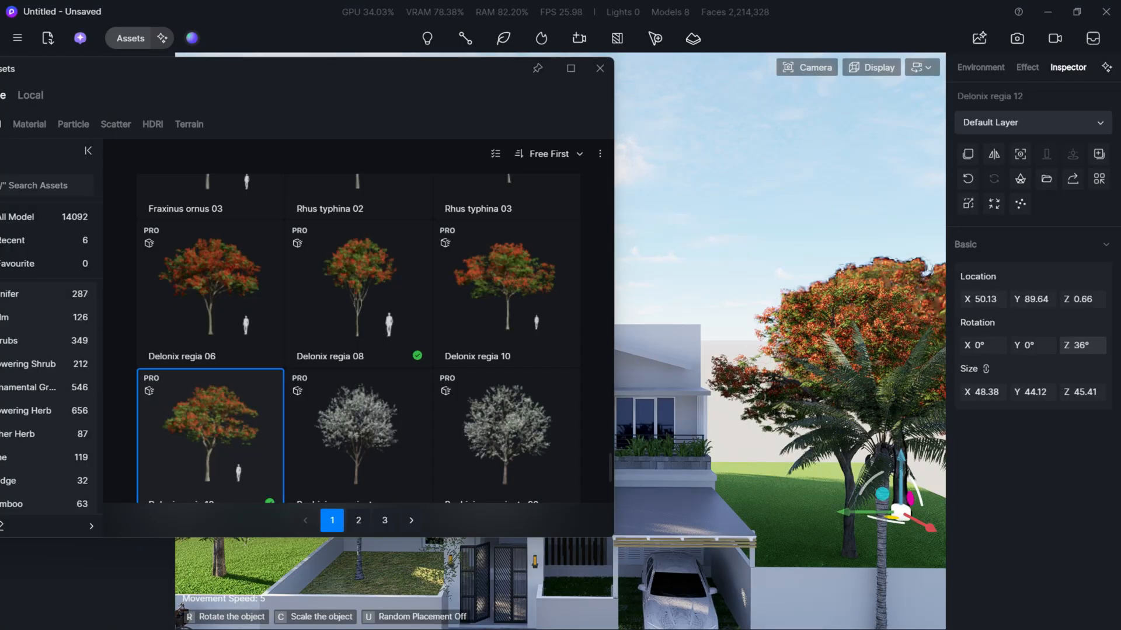
# - Return to the Scene 1 view and delete the Acrocomia aculeata 01 palm in front of the wall beside the carport
pyautogui.moveTo(96, 68); pyautogui.dragTo(242, 153)
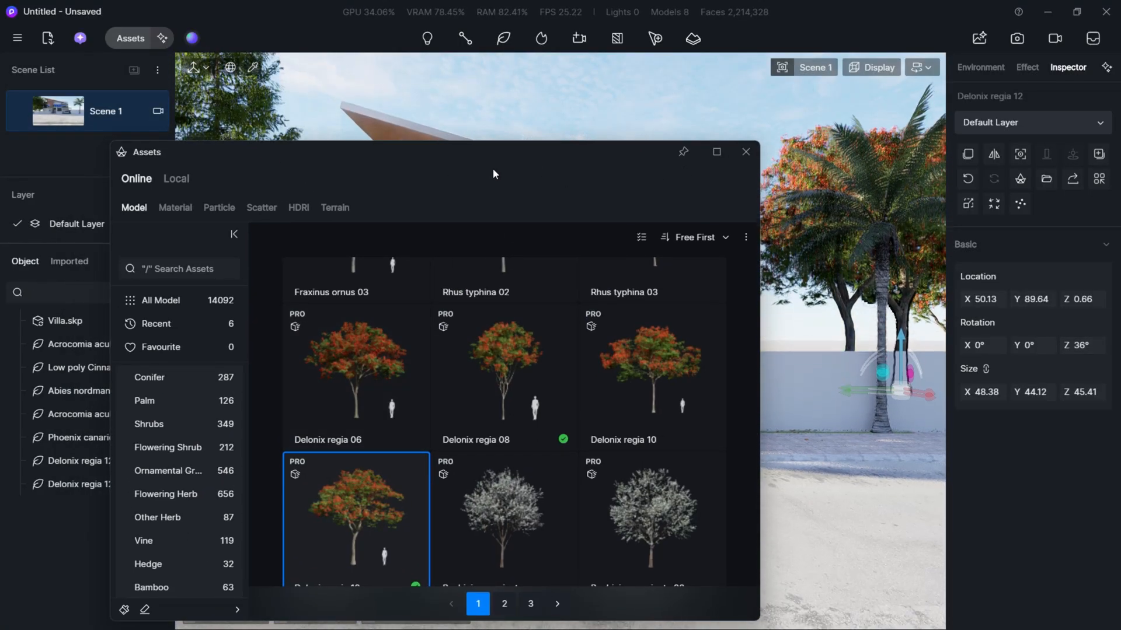
pyautogui.moveTo(492, 169); pyautogui.dragTo(292, 507)
pyautogui.click(887, 319)
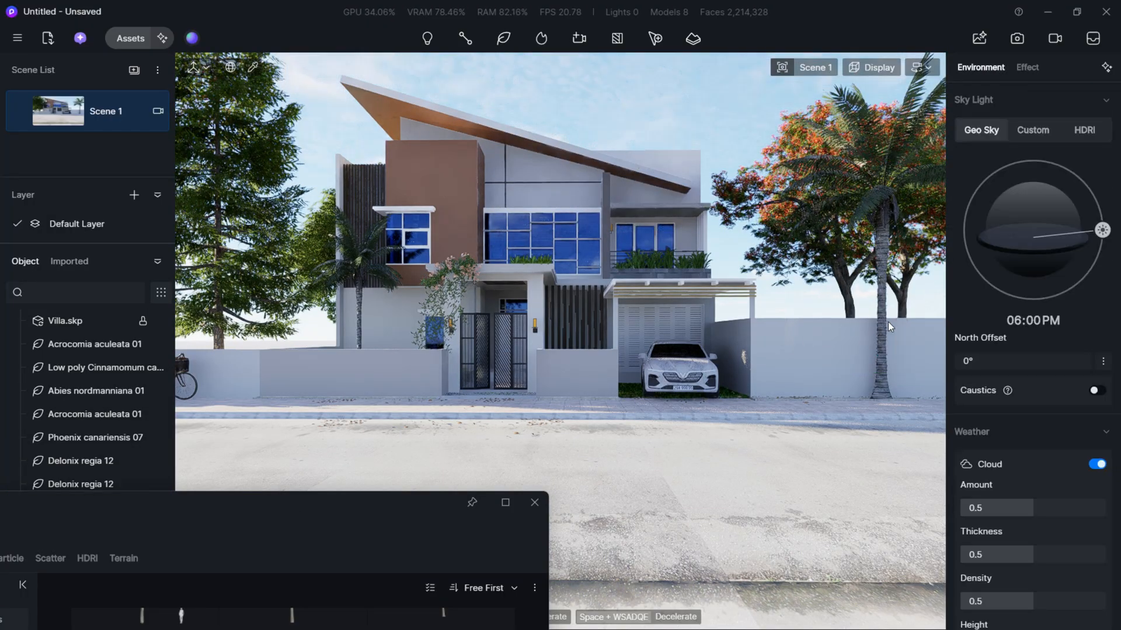
pyautogui.click(884, 320)
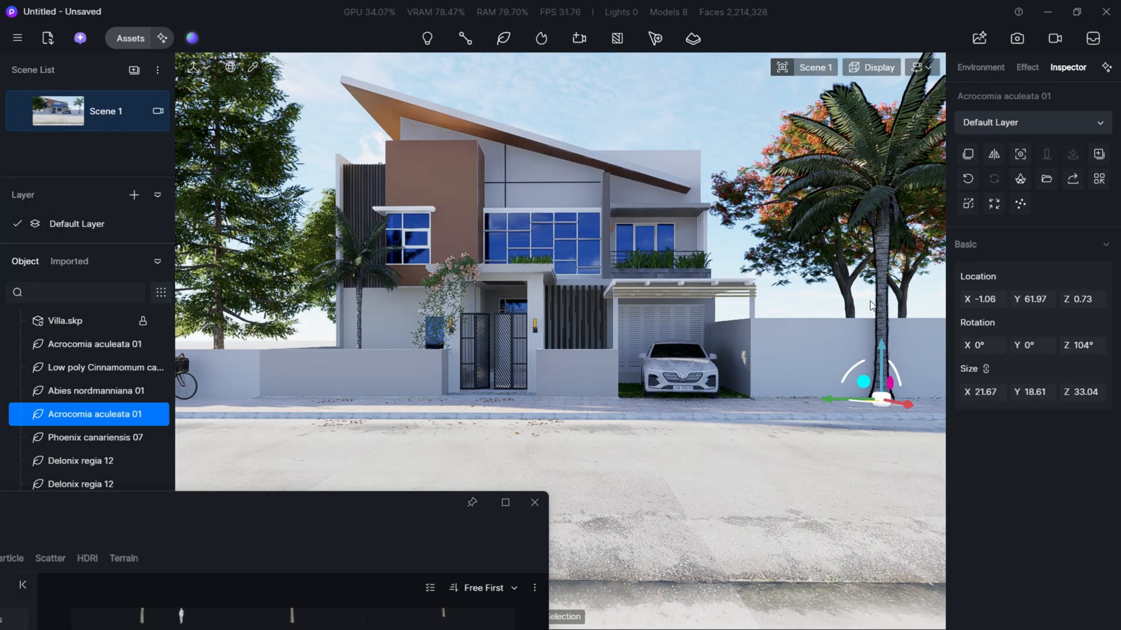
pyautogui.press('Delete')
# - Reposition the two Delonix regia 12 trees behind the wall beside the carport and deselect them
pyautogui.click(892, 285)
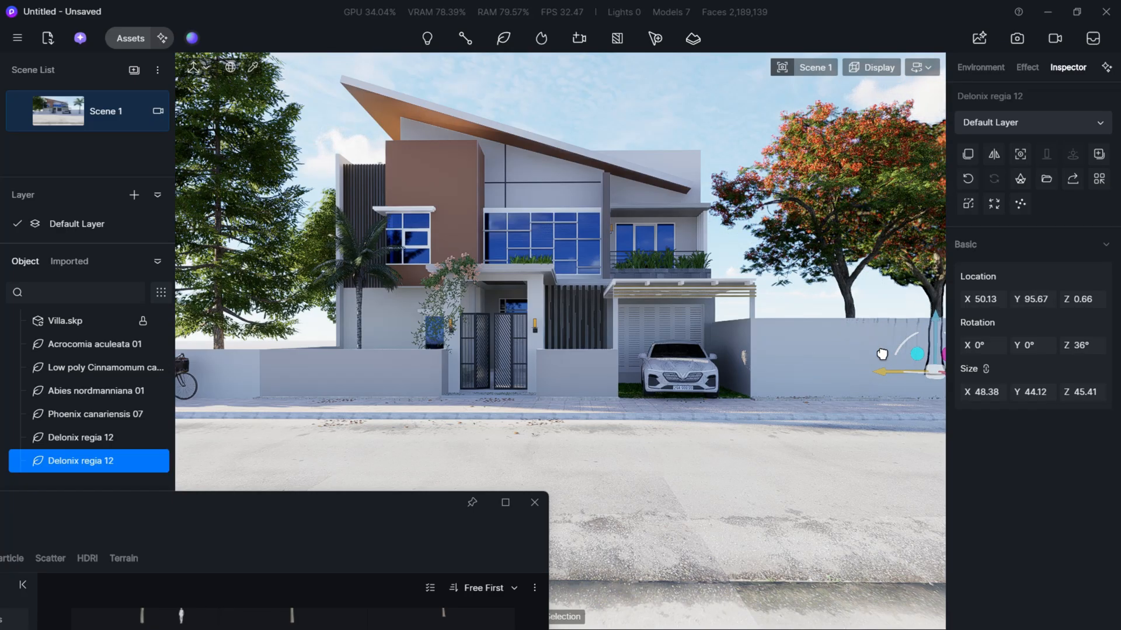
pyautogui.click(843, 352)
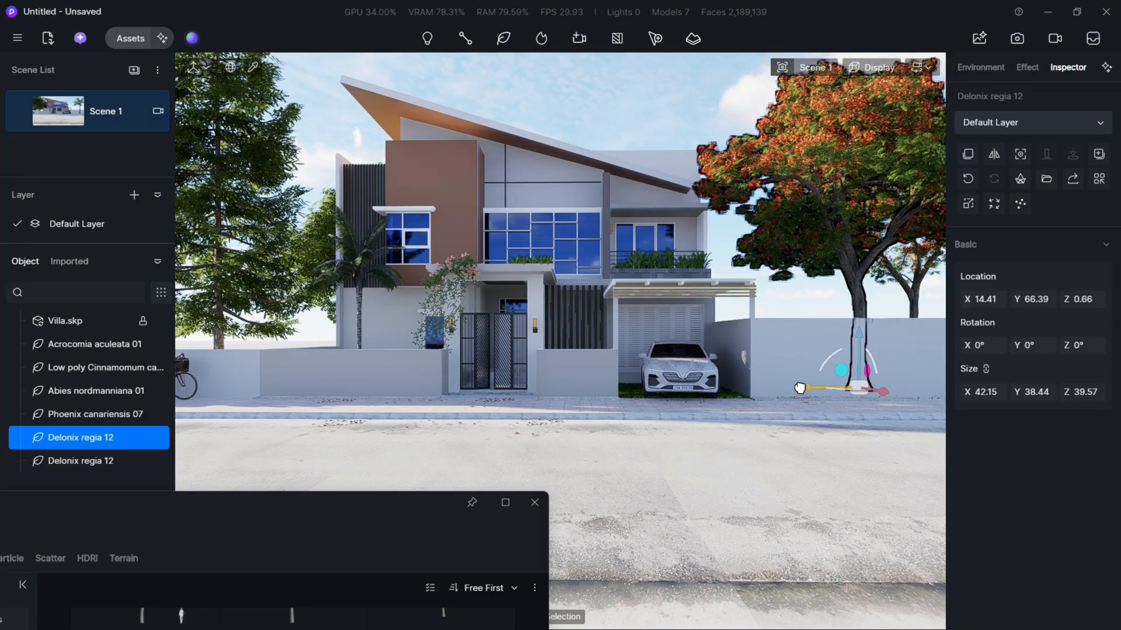
pyautogui.click(639, 131)
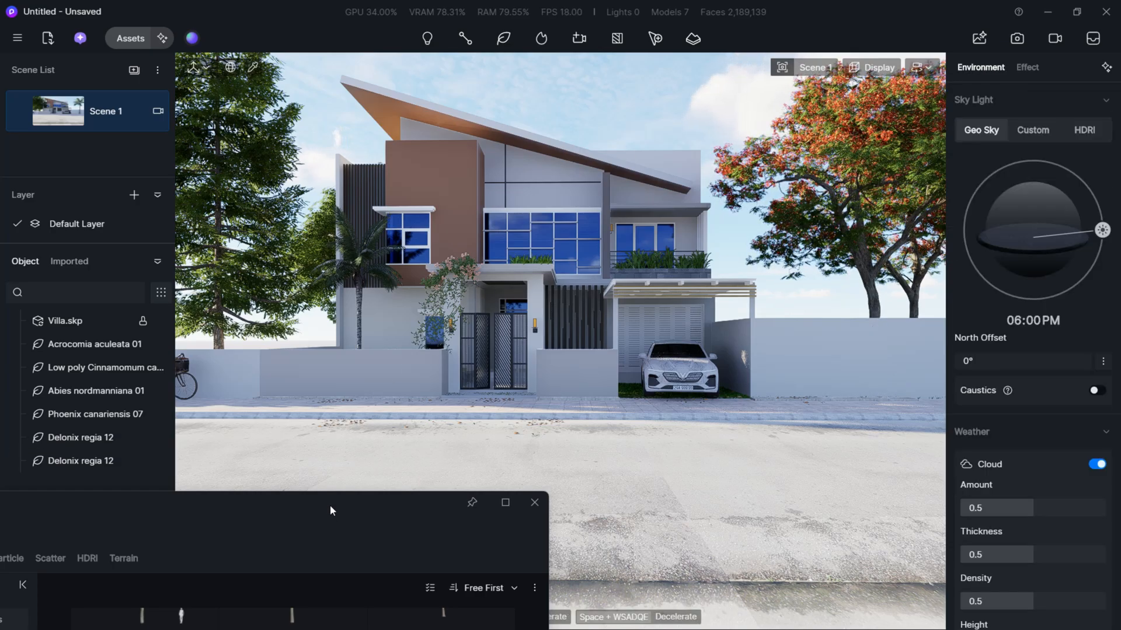
# - Place one Delonix regia 08 tree on the grass behind the wall with the bicycle, at about X 10.16, Y -2.36
pyautogui.moveTo(332, 505); pyautogui.dragTo(165, 237)
pyautogui.scroll(3, 703, 460)
pyautogui.scroll(-3, 702, 460)
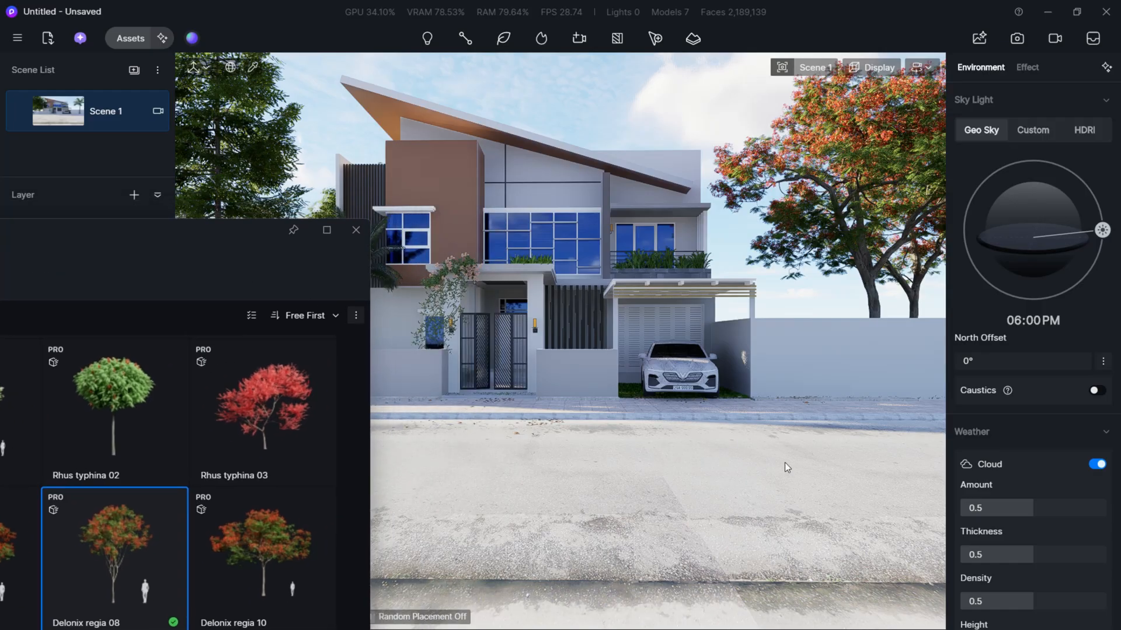
pyautogui.press('a')
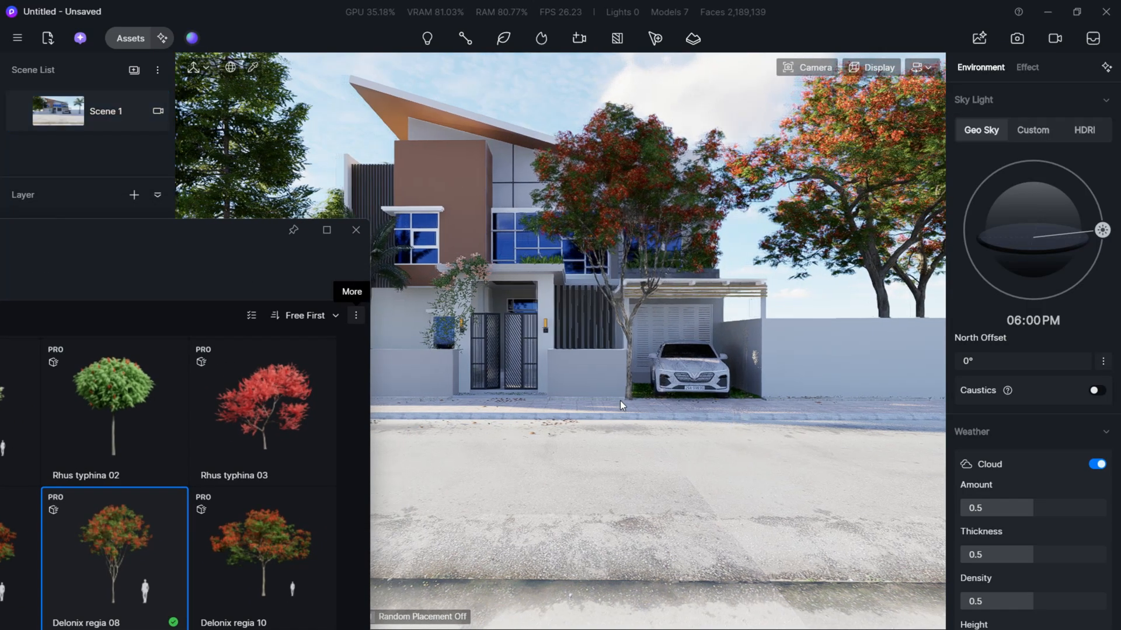
pyautogui.press('a')
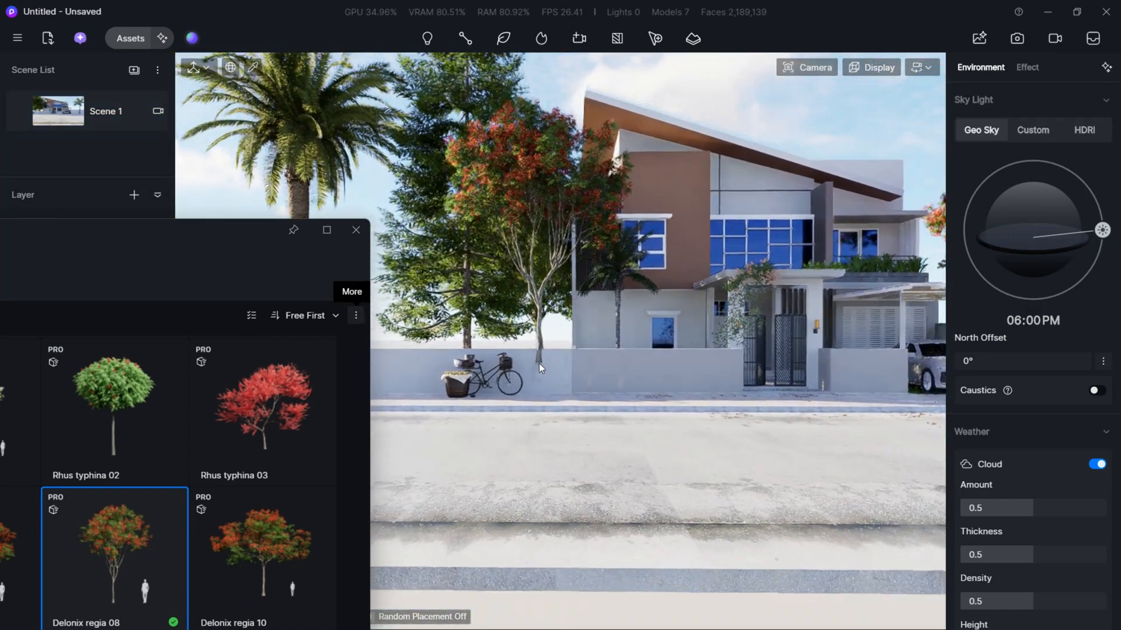
pyautogui.press('w')
pyautogui.press('e')
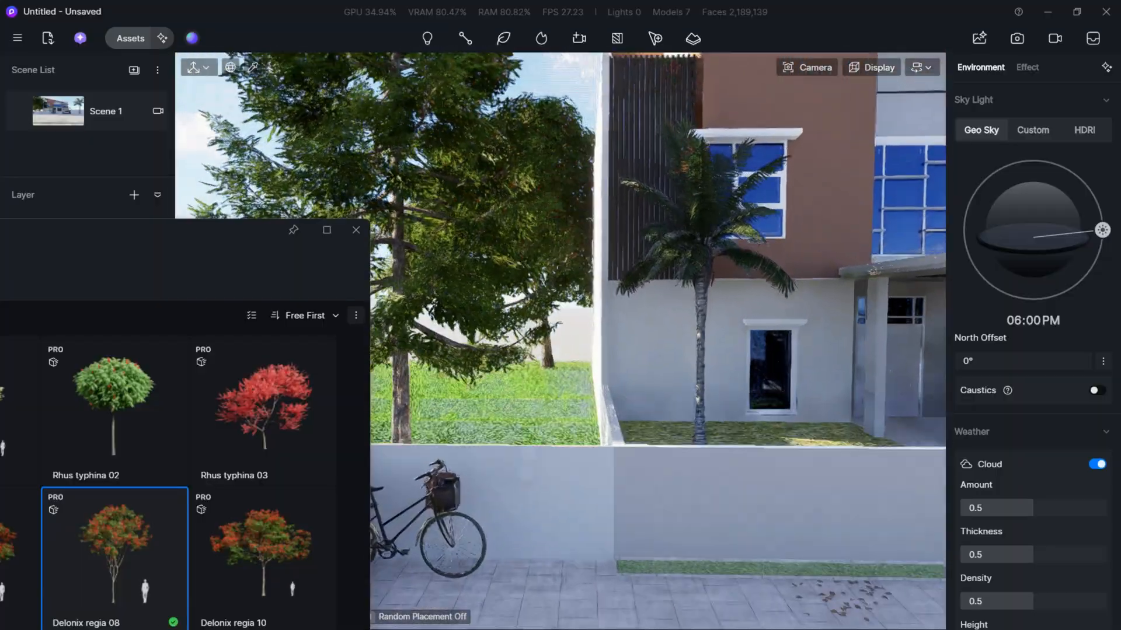
pyautogui.moveTo(545, 339); pyautogui.dragTo(545, 403, button='right')
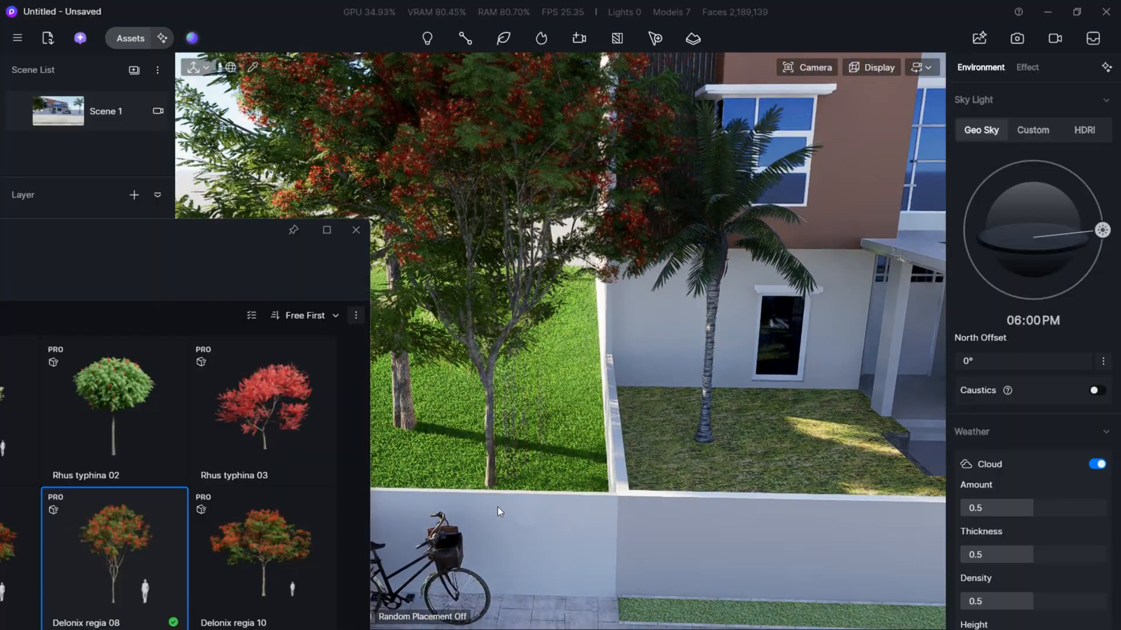
pyautogui.click(570, 485)
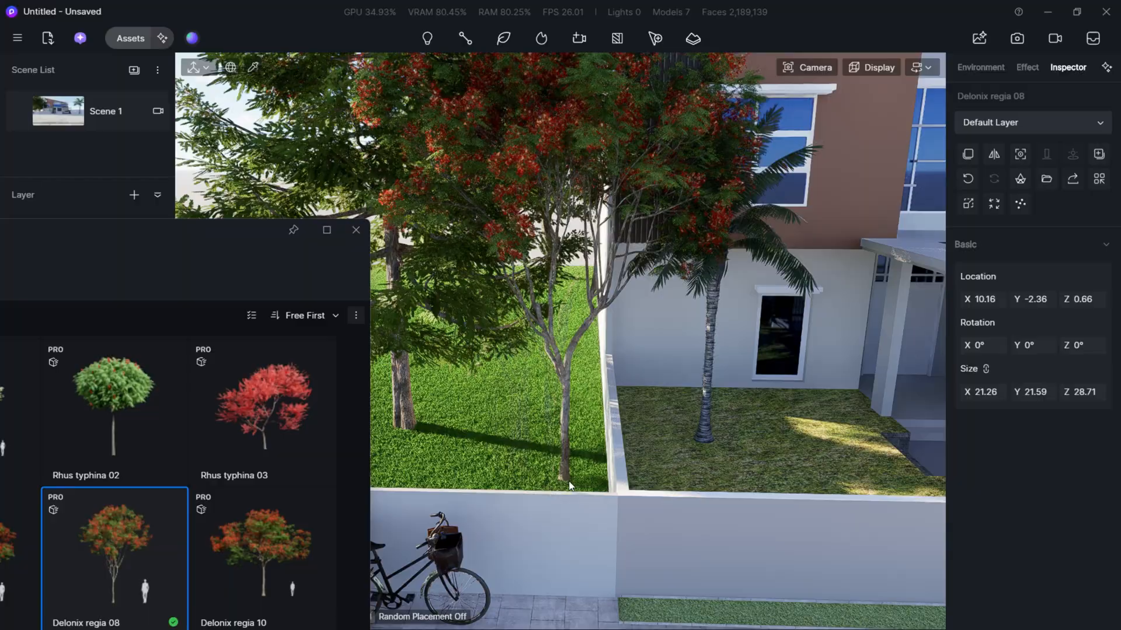
pyautogui.press('Escape')
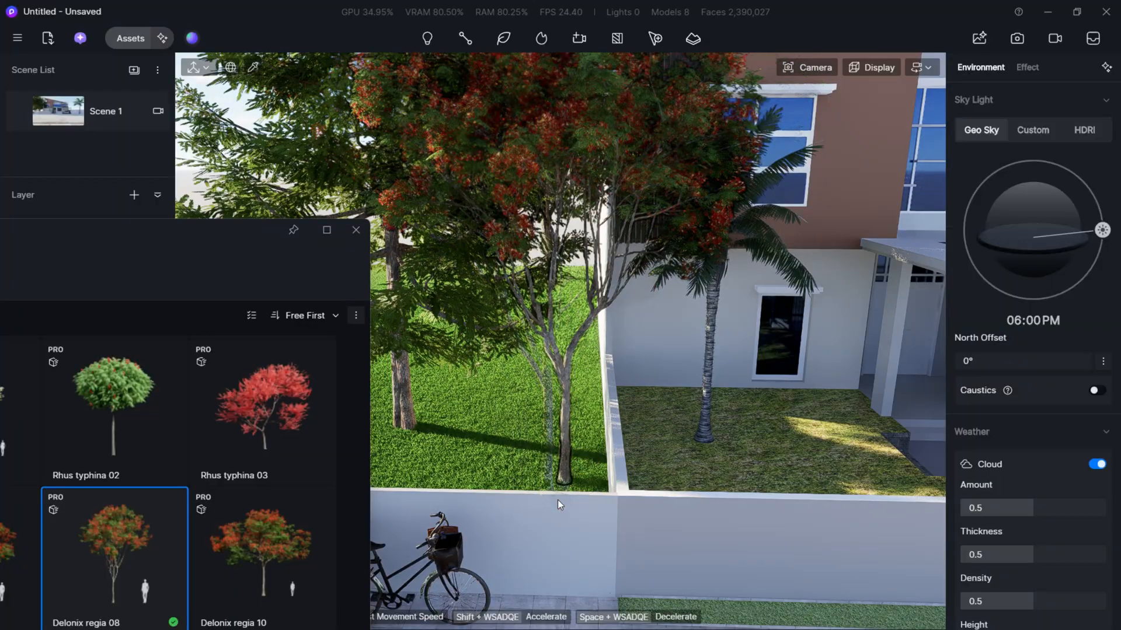
# - Reposition the Delonix regia 08 tree behind the front wall to about X 6.64, Y -5.04, Z -4.38, framed from Scene 1, and deselect it
pyautogui.click(564, 443)
pyautogui.moveTo(561, 505); pyautogui.dragTo(629, 514)
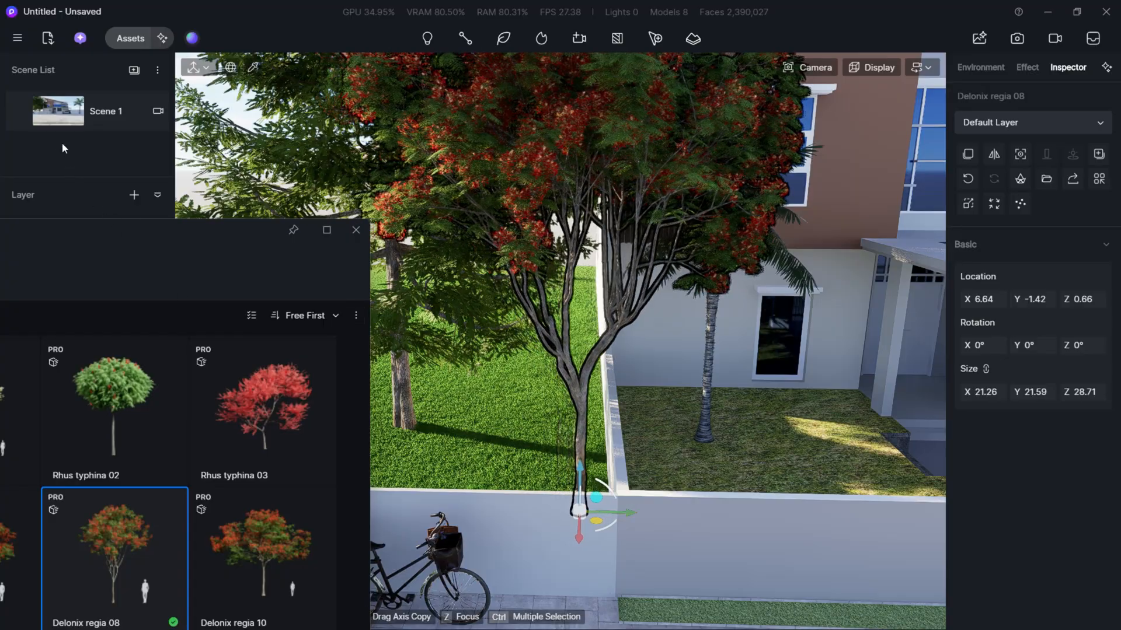
pyautogui.click(54, 112)
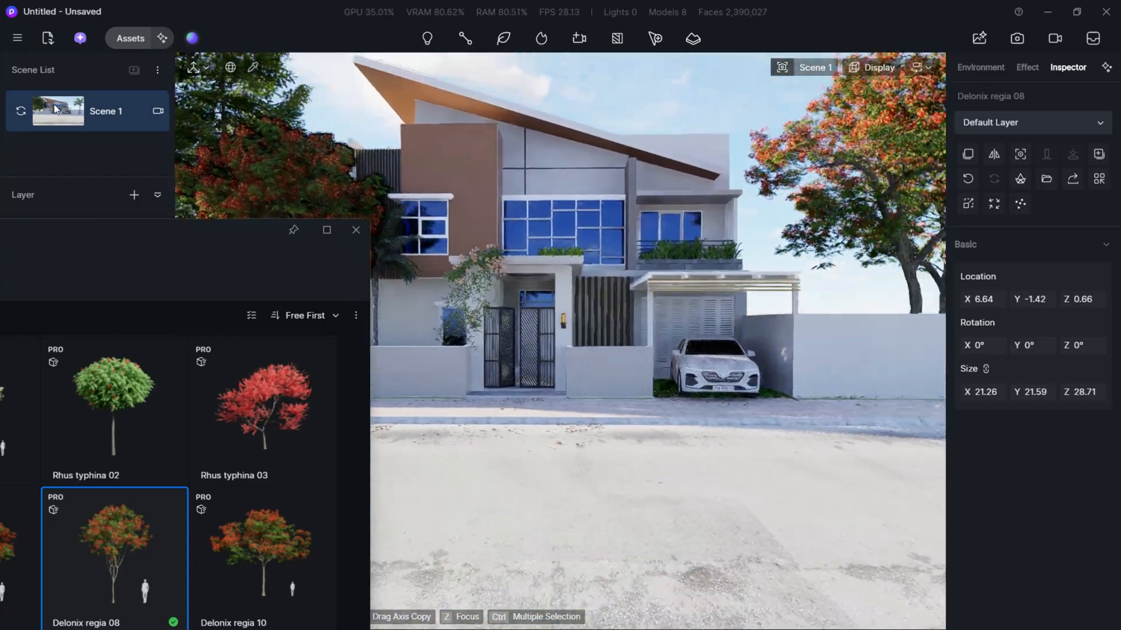
pyautogui.moveTo(183, 240); pyautogui.dragTo(313, 450)
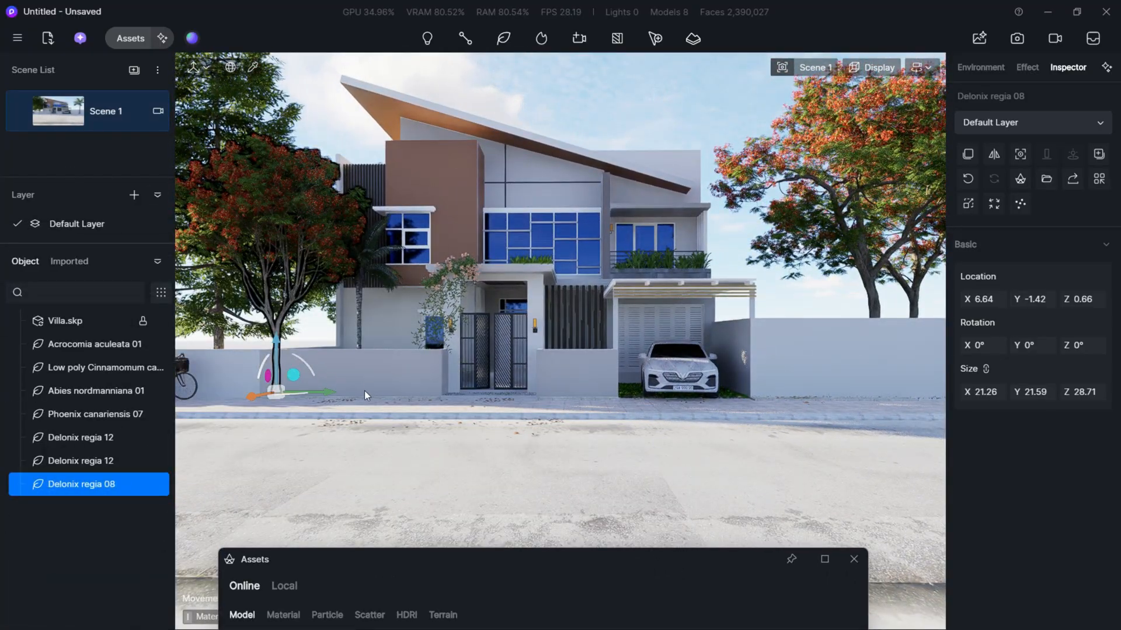
pyautogui.moveTo(327, 393); pyautogui.dragTo(259, 397)
pyautogui.moveTo(242, 352); pyautogui.dragTo(242, 380)
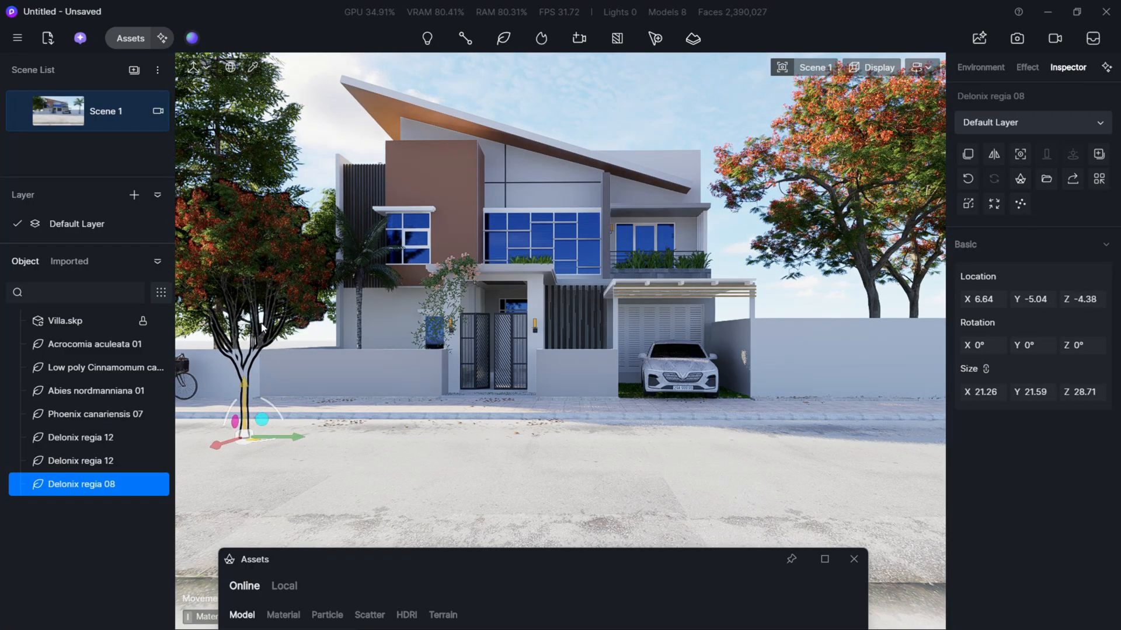
pyautogui.click(554, 101)
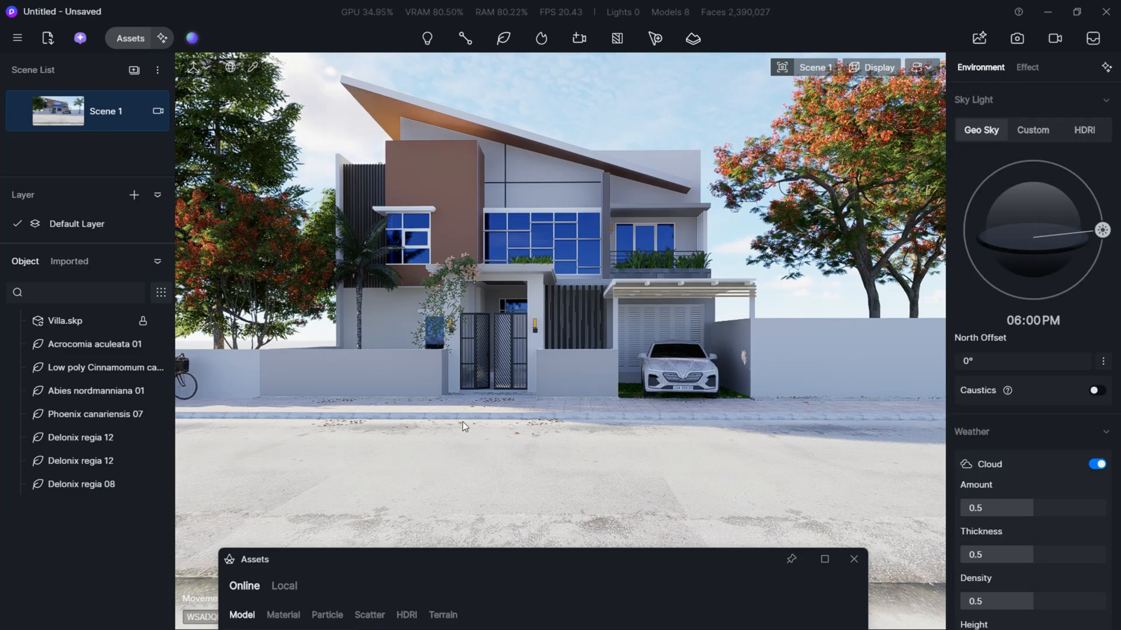
# - Browse the flowering tree models and choose Delonix regia 04 for placement
pyautogui.scroll(-8, 576, 407)
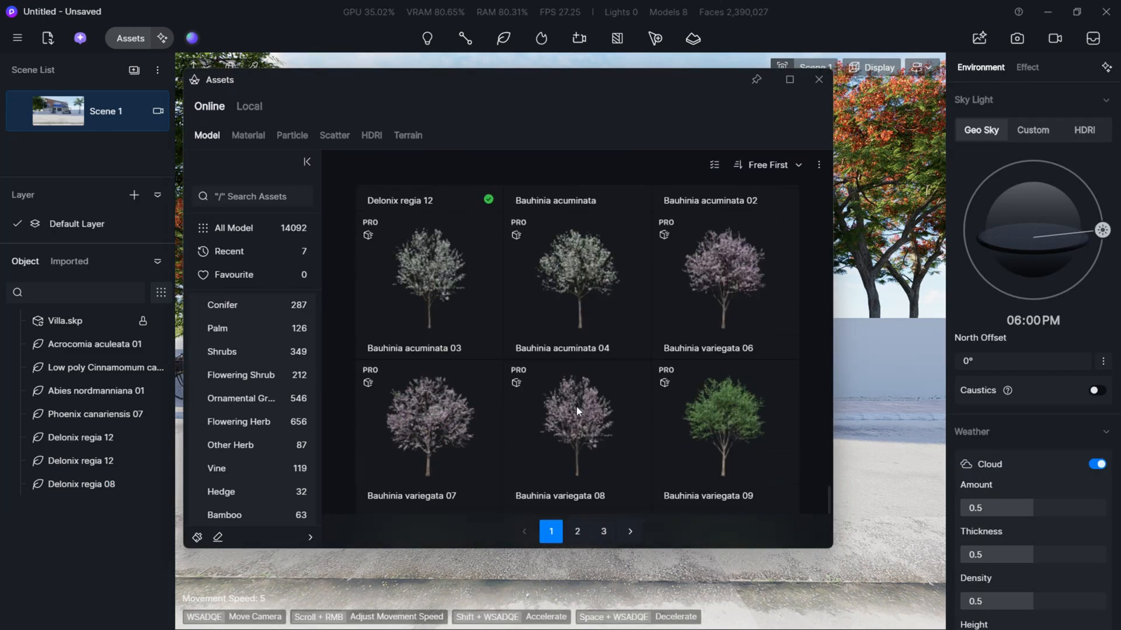
pyautogui.scroll(-4, 572, 401)
pyautogui.scroll(12, 568, 401)
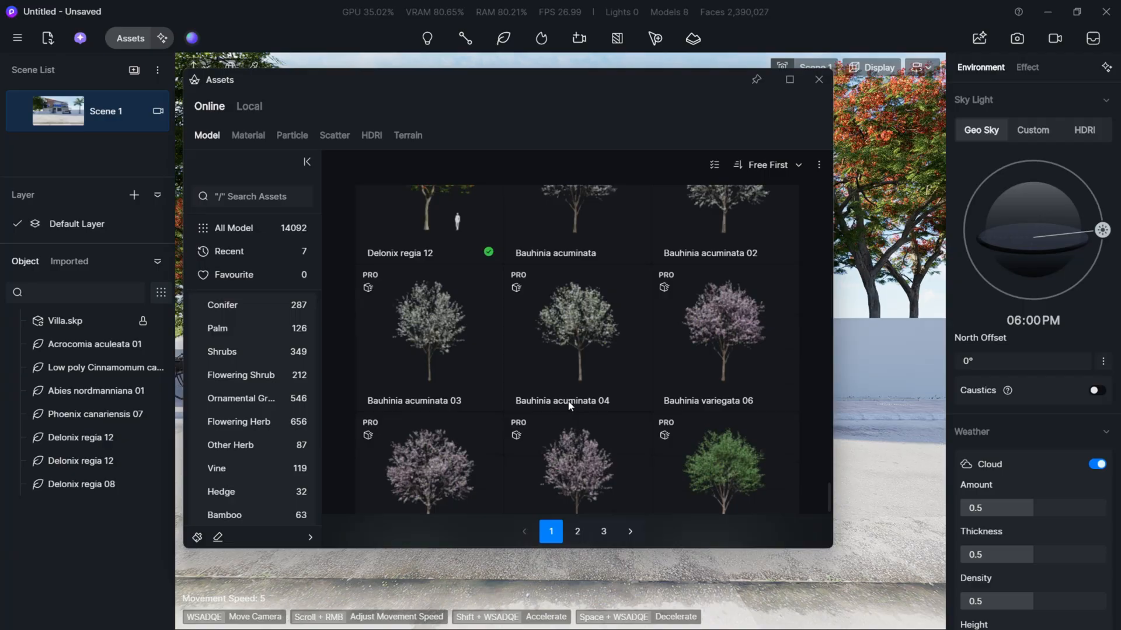
pyautogui.scroll(-10, 568, 406)
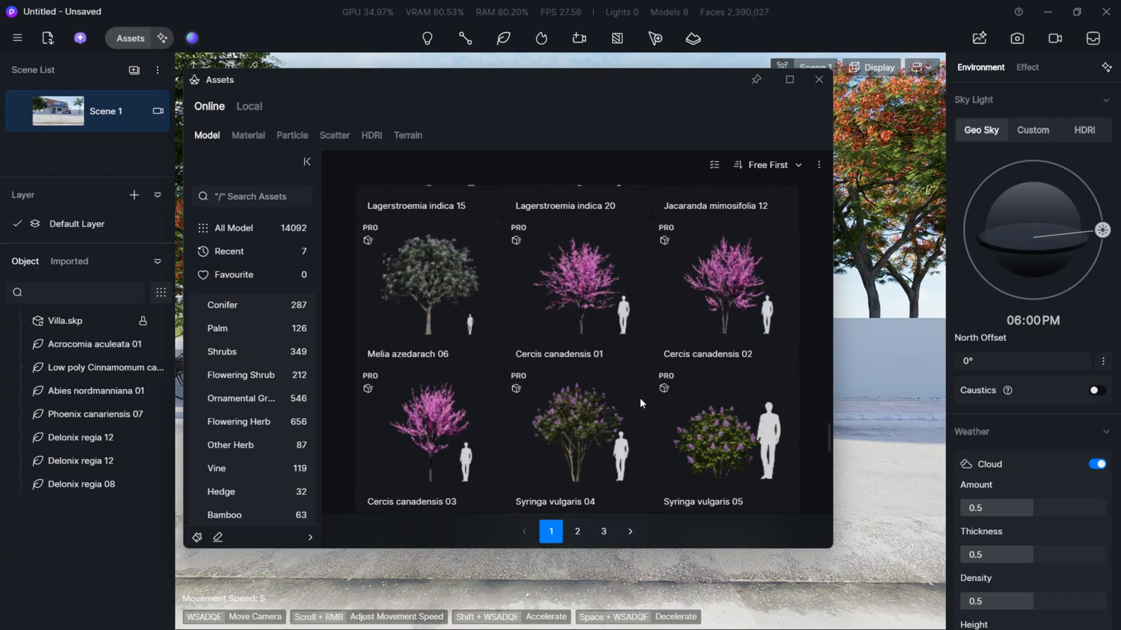
pyautogui.scroll(-12, 647, 400)
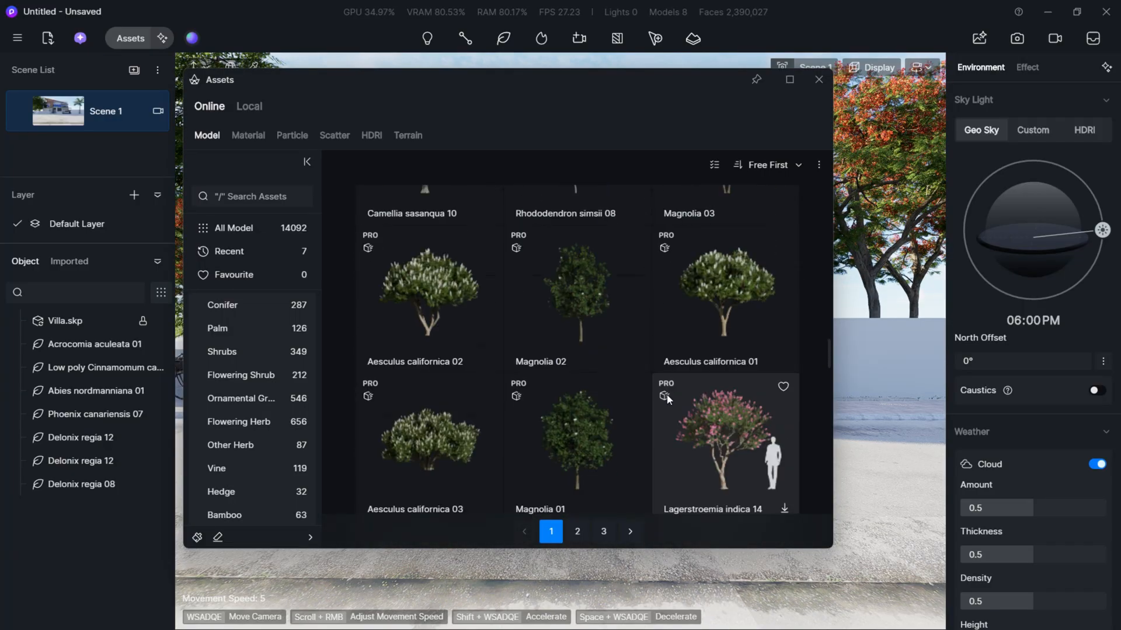
pyautogui.scroll(7, 667, 394)
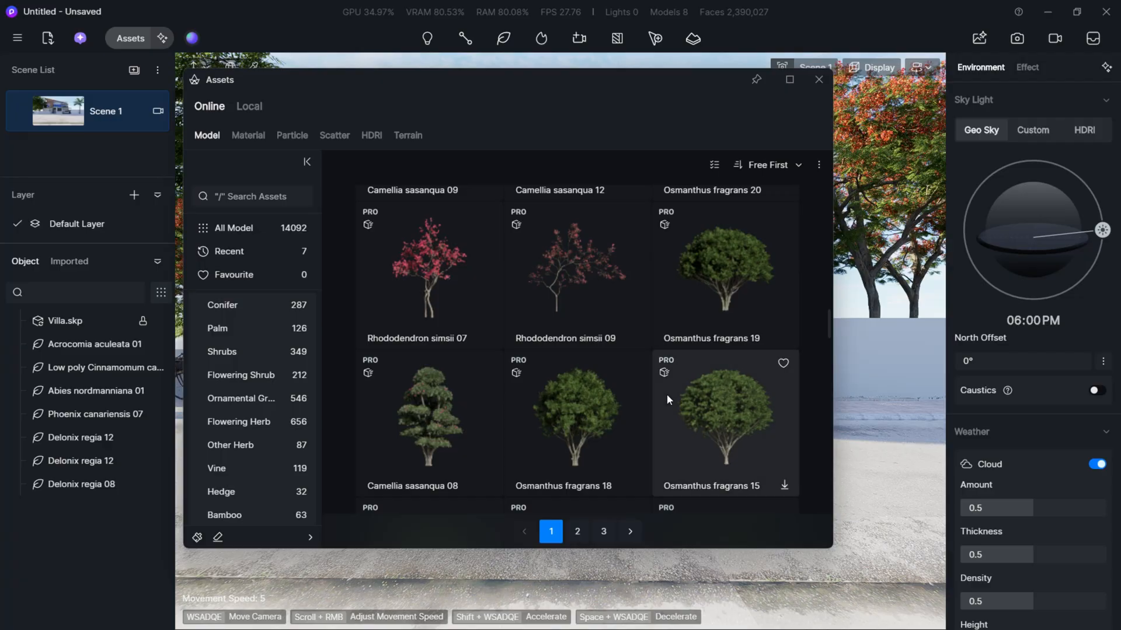
pyautogui.scroll(10, 668, 397)
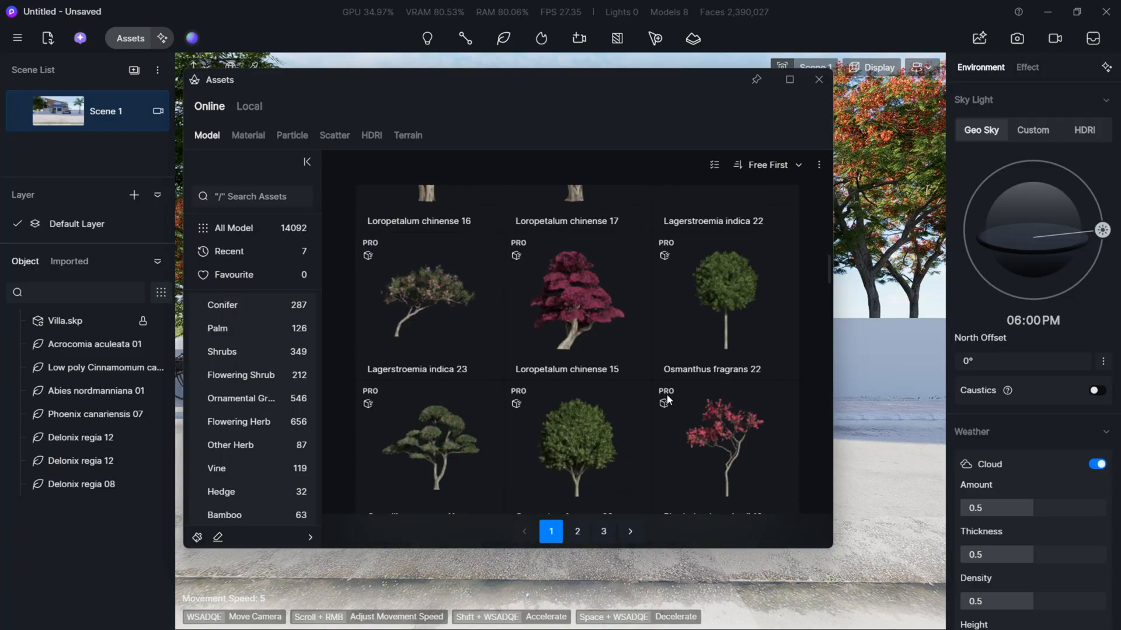
pyautogui.scroll(10, 667, 394)
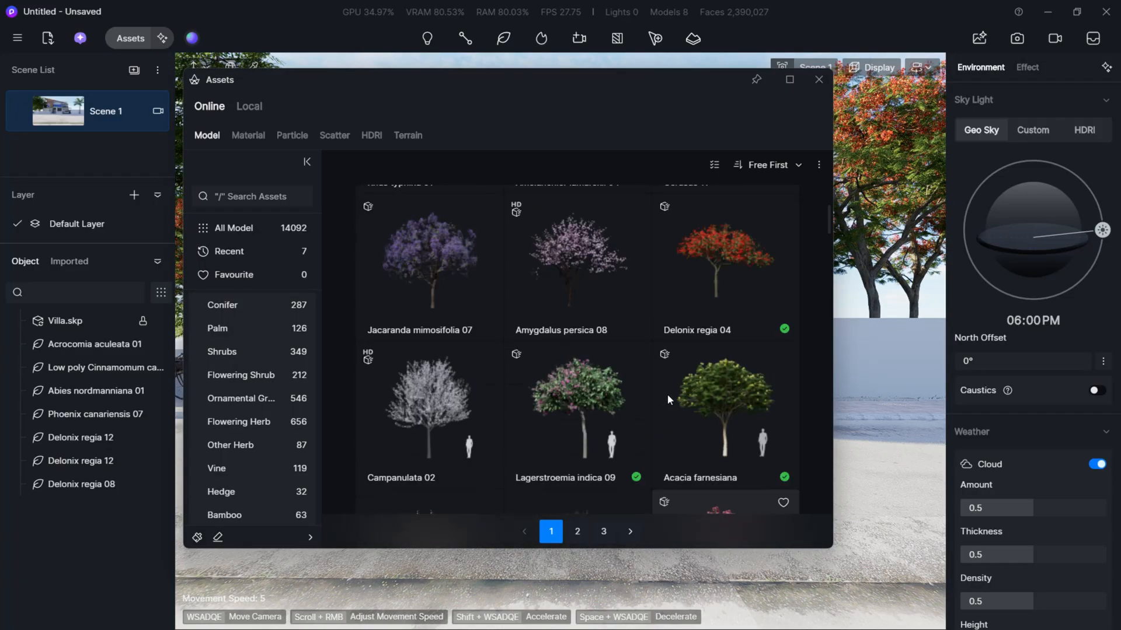
pyautogui.scroll(1, 684, 342)
pyautogui.click(698, 372)
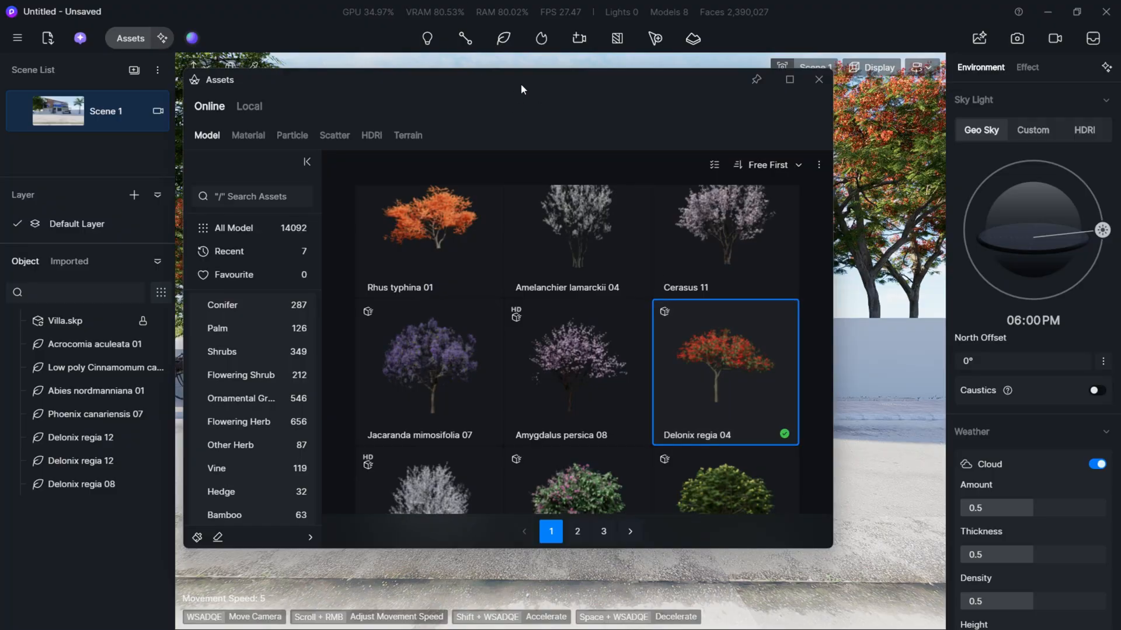
# - Place one Delonix regia 04 tree on the grass behind the wall beside the carport, at about X 17.34, Y 61.16, and return to Scene 1
pyautogui.moveTo(521, 83); pyautogui.dragTo(135, 290)
pyautogui.click(372, 542)
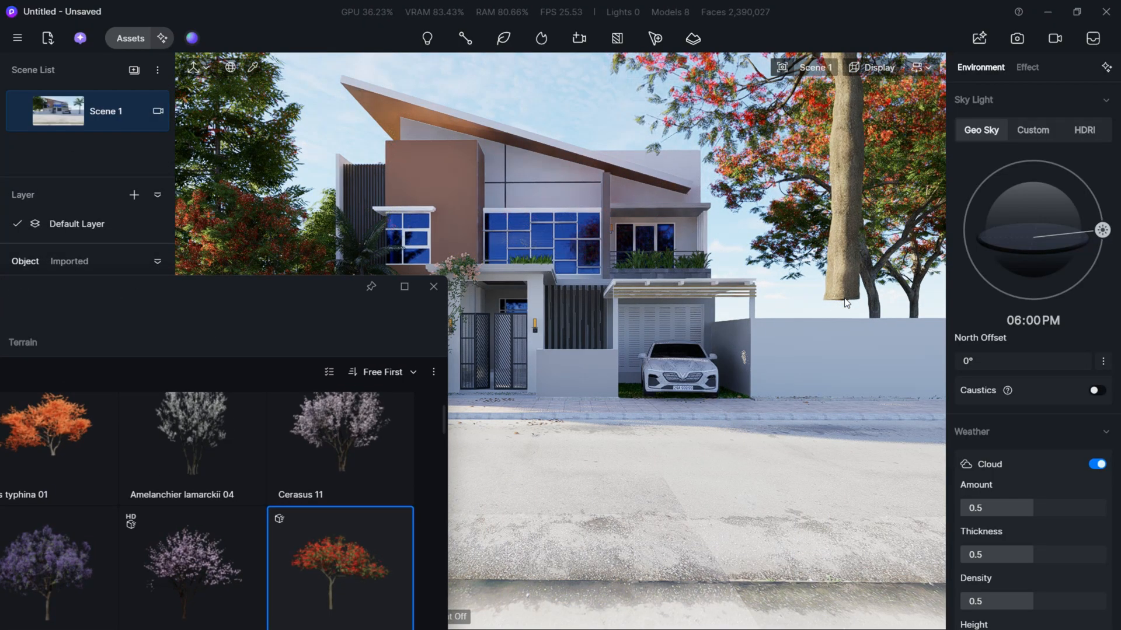
pyautogui.scroll(5, 845, 302)
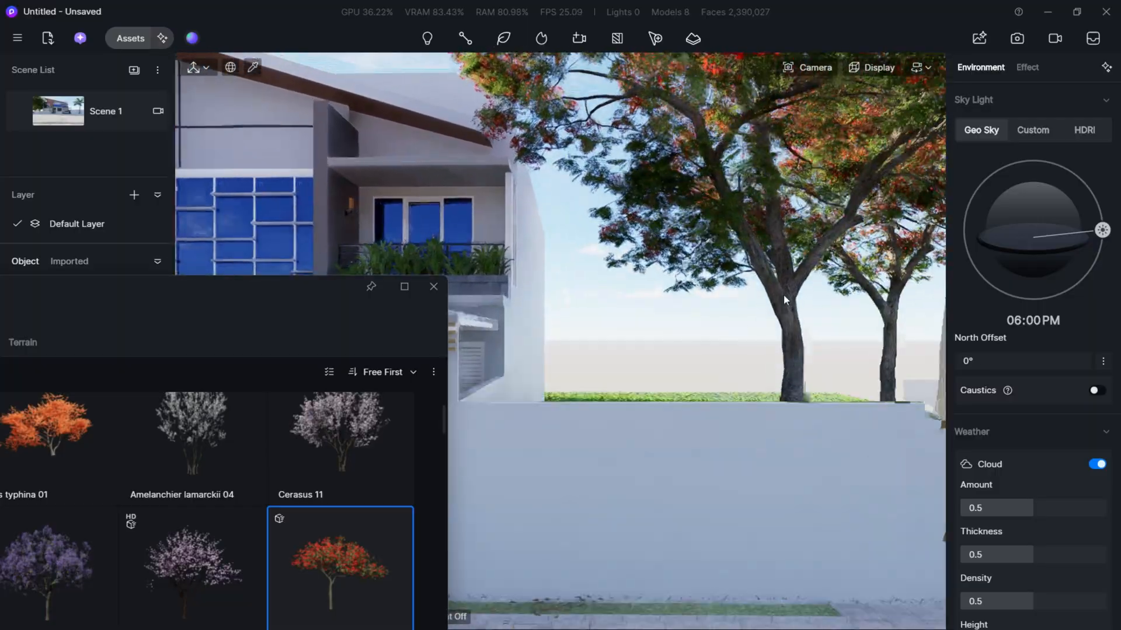
pyautogui.moveTo(783, 295); pyautogui.dragTo(772, 272, button='right')
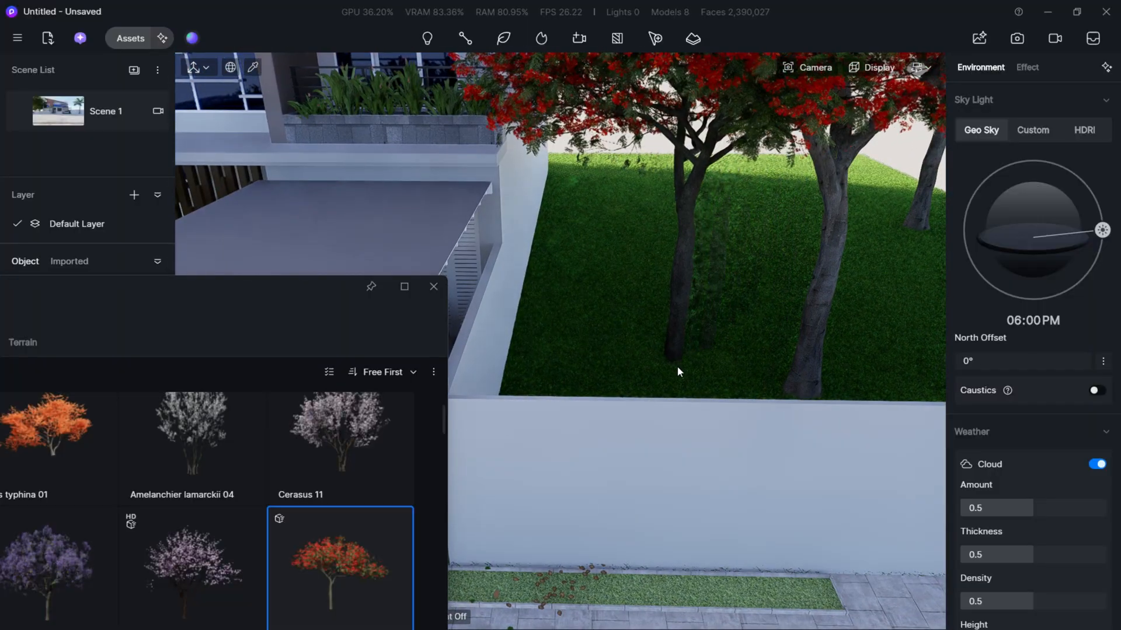
pyautogui.click(678, 367)
pyautogui.click(87, 114)
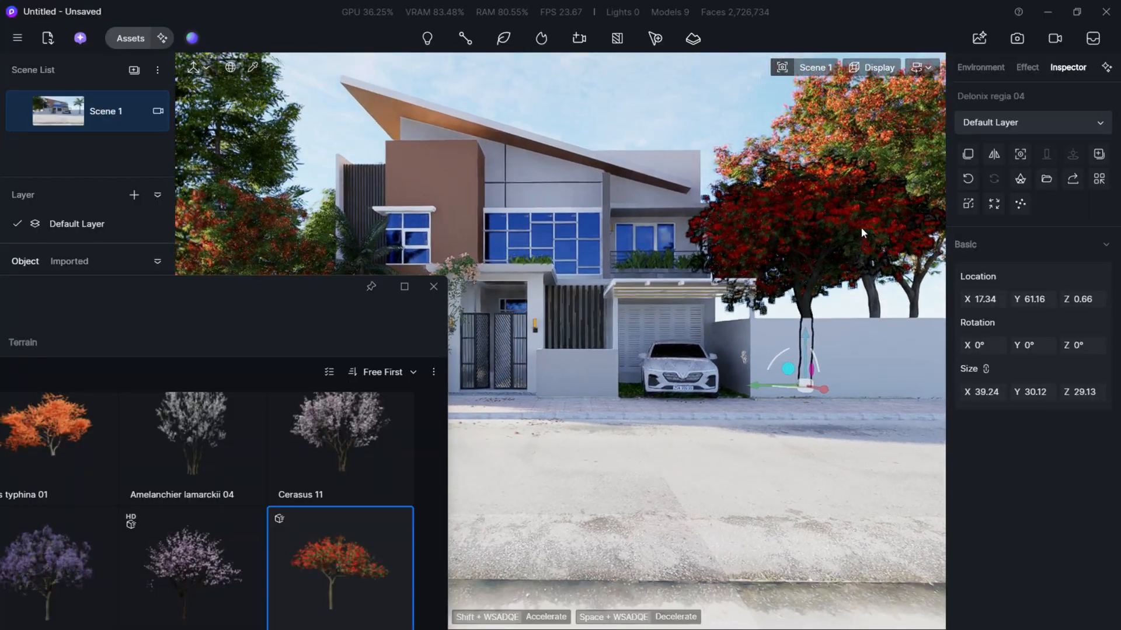
pyautogui.click(899, 266)
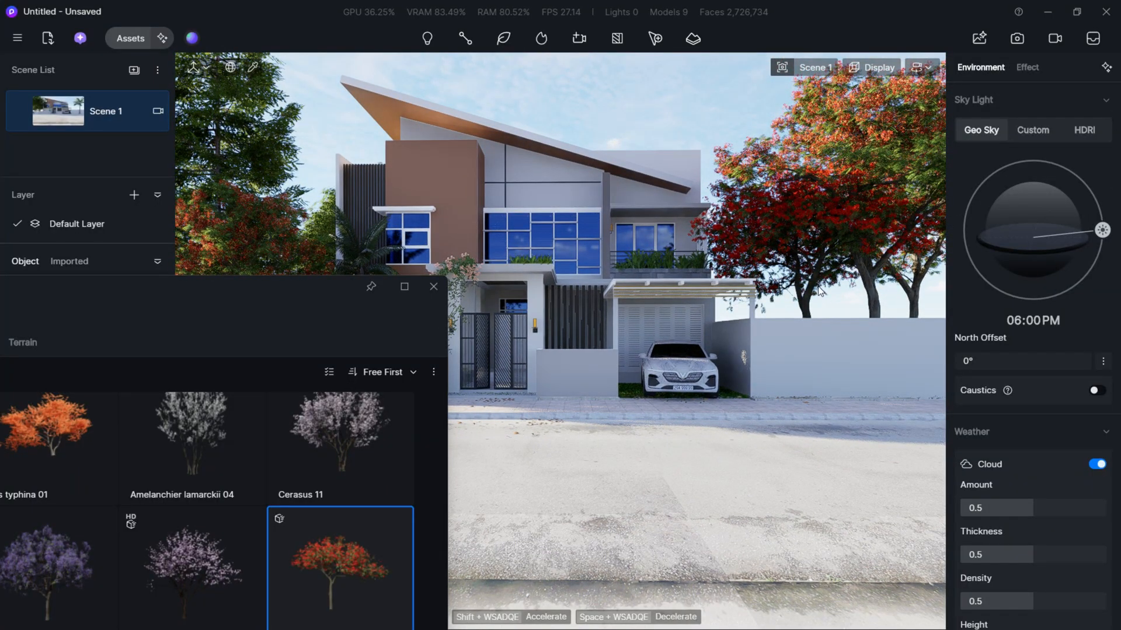
# - Rotate the Delonix regia 04 tree beside the carport to about 116° around Z and deselect it
pyautogui.click(810, 303)
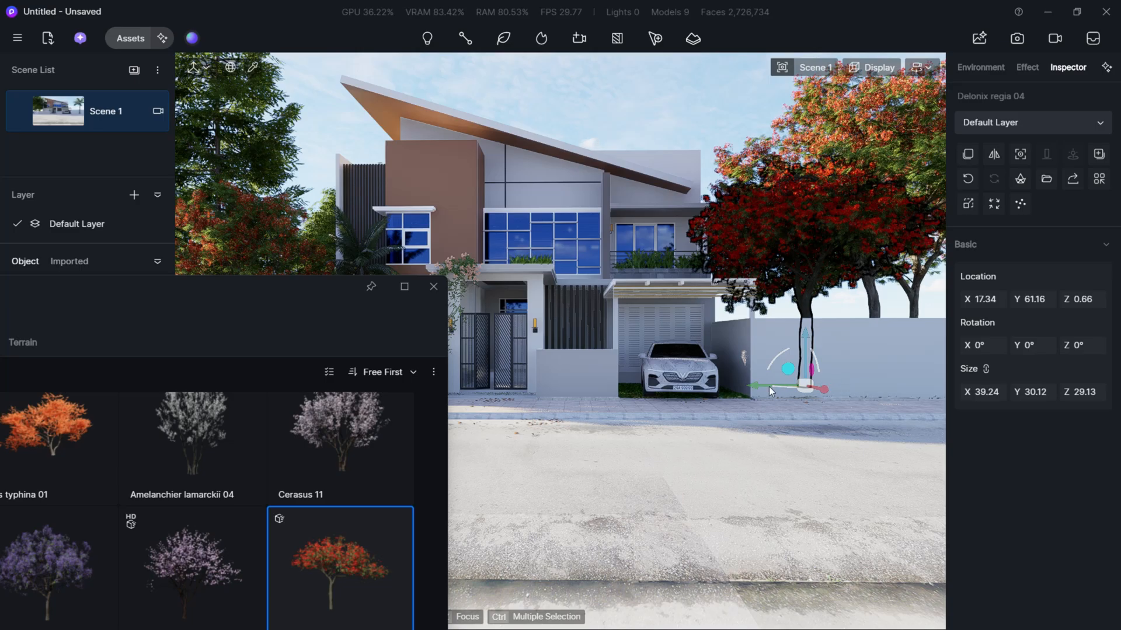
pyautogui.moveTo(780, 387); pyautogui.dragTo(2, 363)
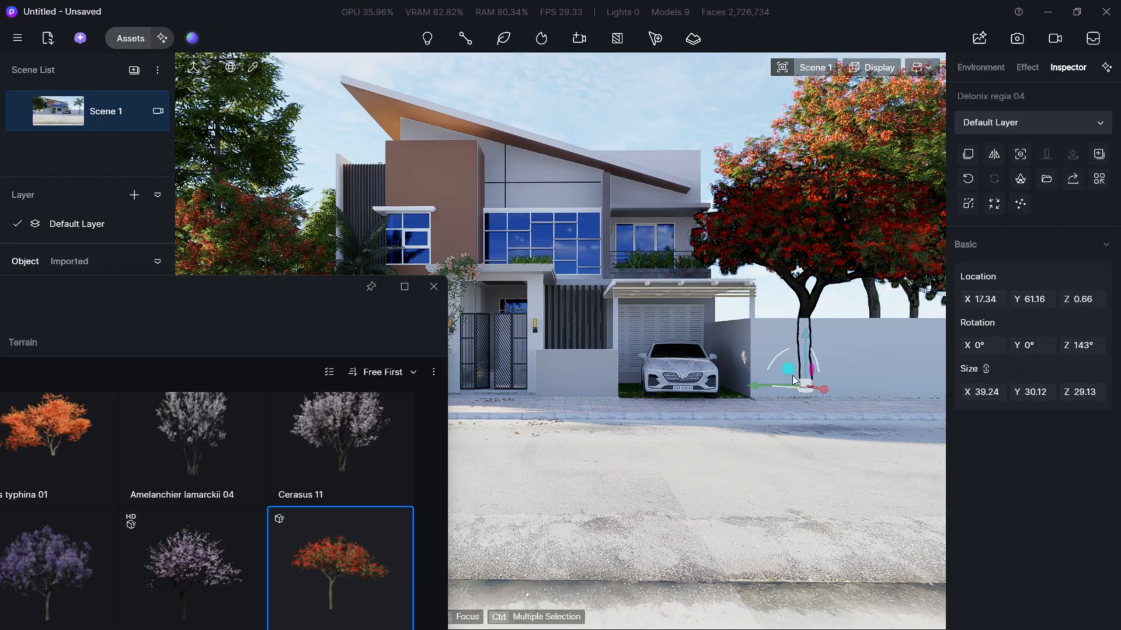
pyautogui.moveTo(780, 388); pyautogui.dragTo(810, 389)
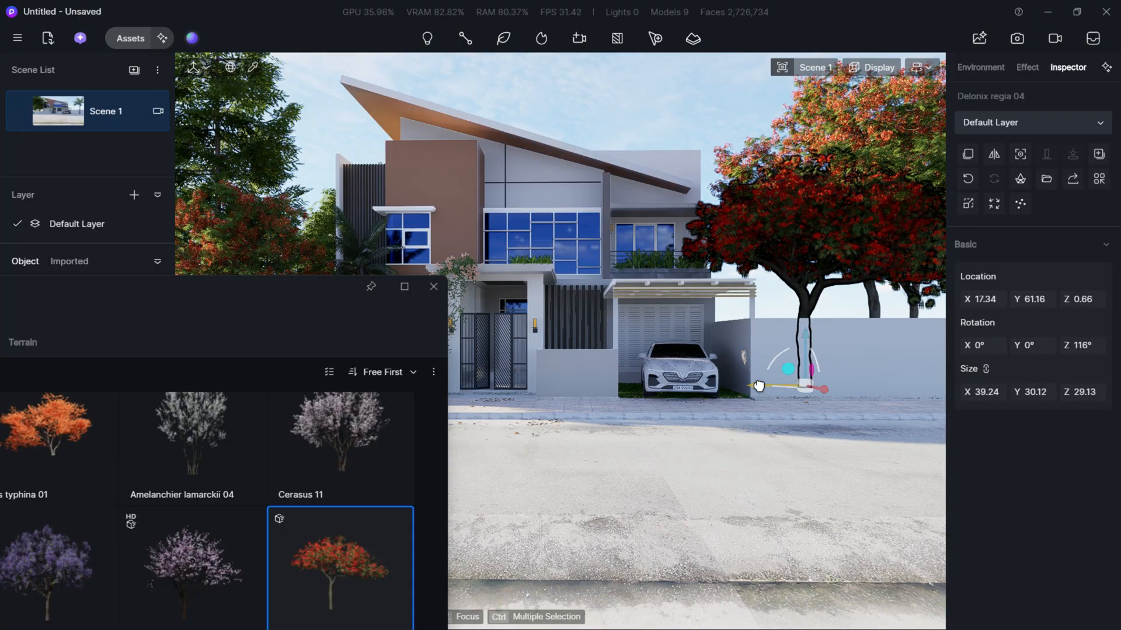
pyautogui.click(698, 136)
# - Choose the Lagerstroemia indica 09 flowering tree for placement and clear the asset library away from the villa view
pyautogui.press('a')
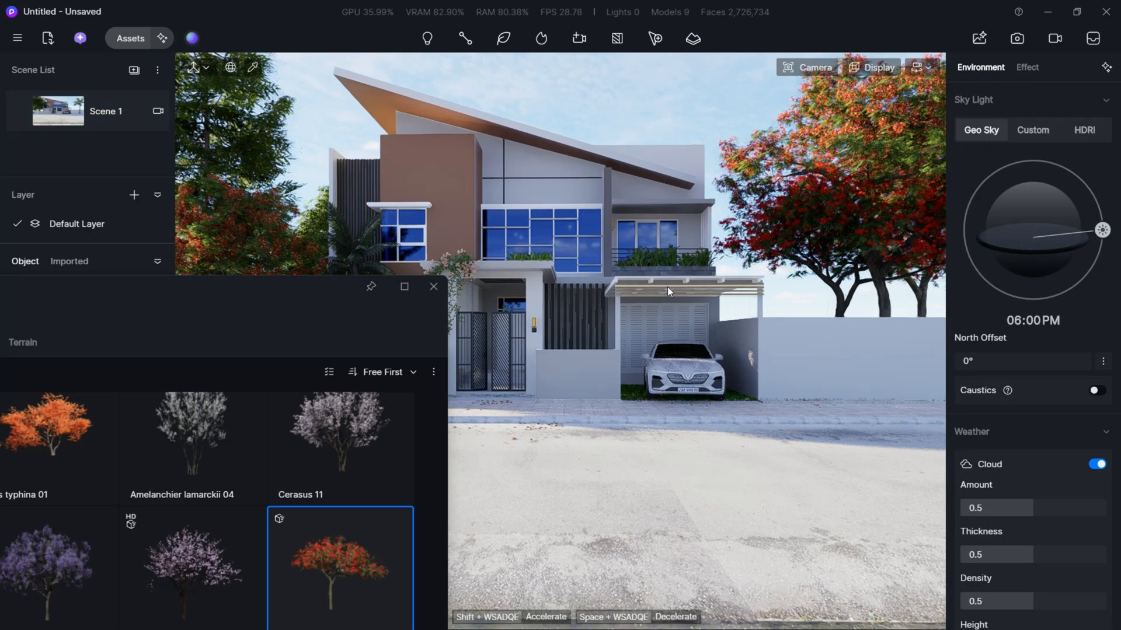
pyautogui.press('a')
pyautogui.press('s')
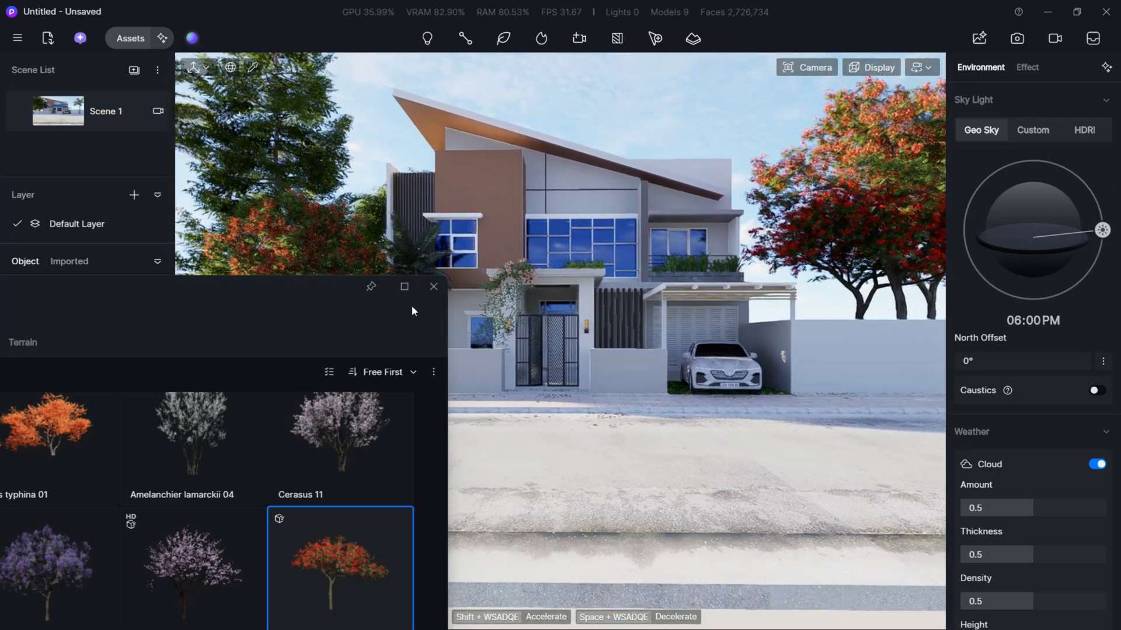
pyautogui.moveTo(277, 295); pyautogui.dragTo(480, 201)
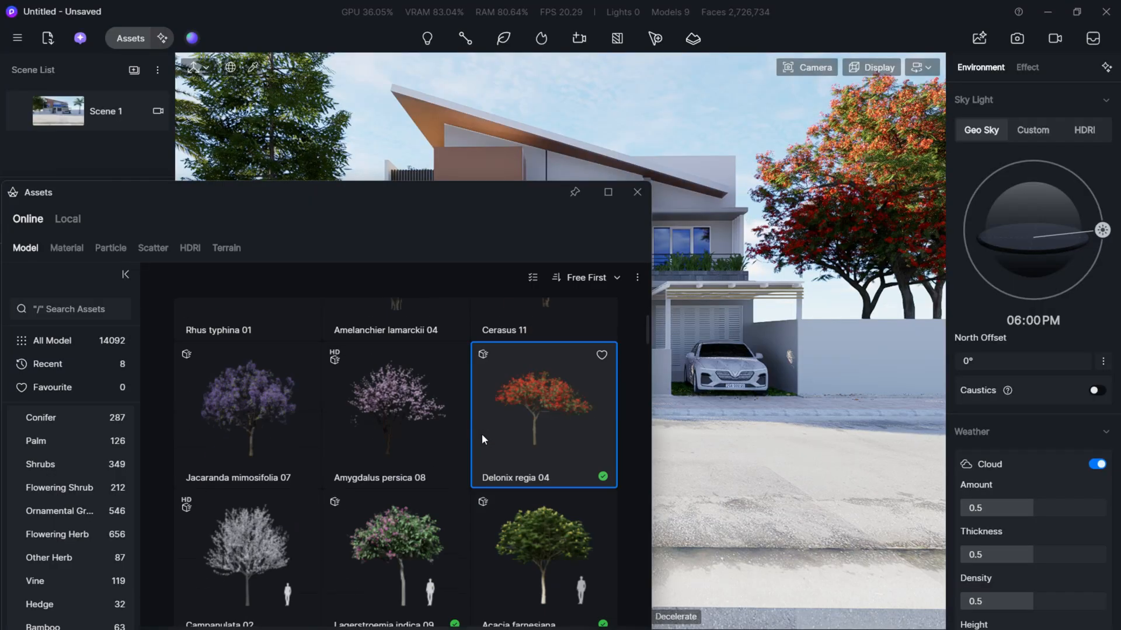
pyautogui.scroll(-4, 461, 444)
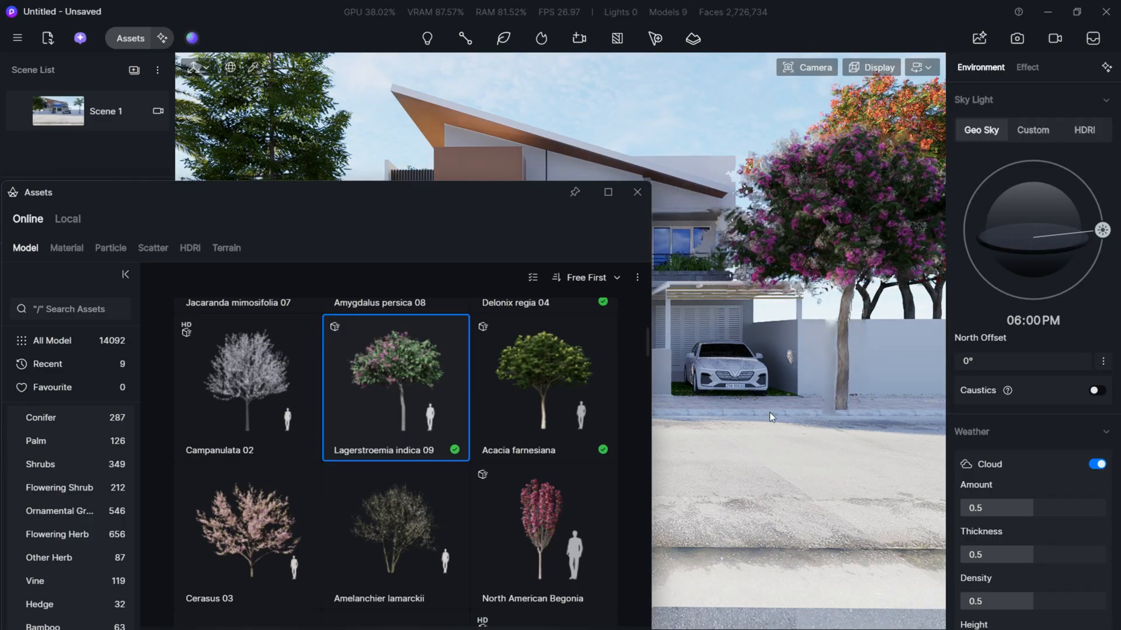
pyautogui.moveTo(486, 194); pyautogui.dragTo(52, 457)
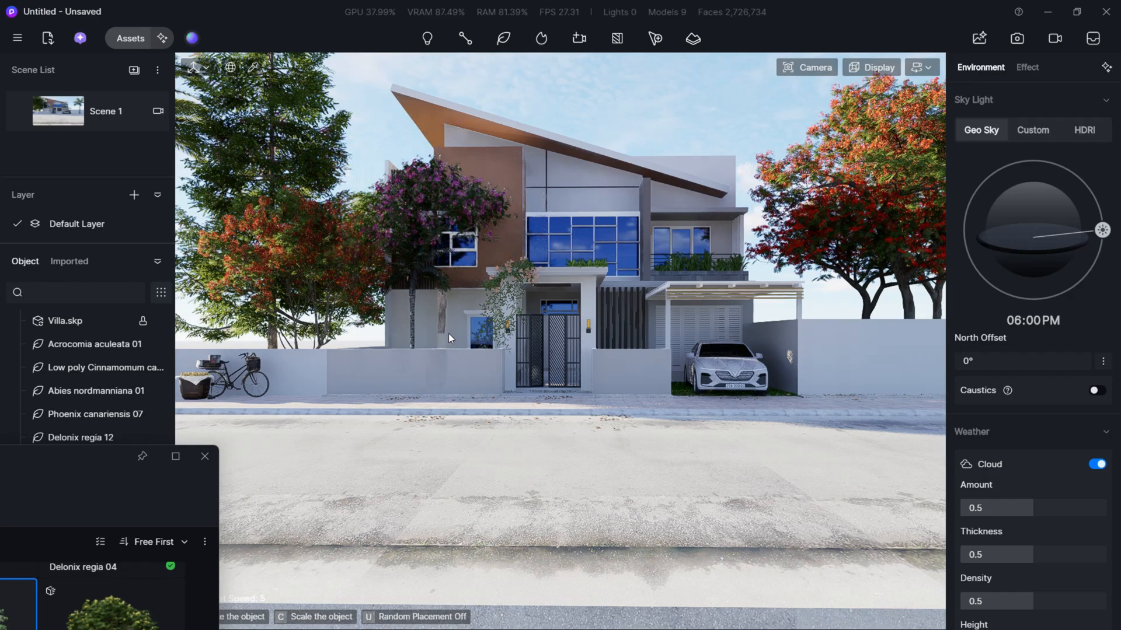
# - Place one Lagerstroemia indica 09 tree on the sidewalk beside the bicycle, at about X -4.69, Y -15.6, and return to Scene 1
pyautogui.press('w')
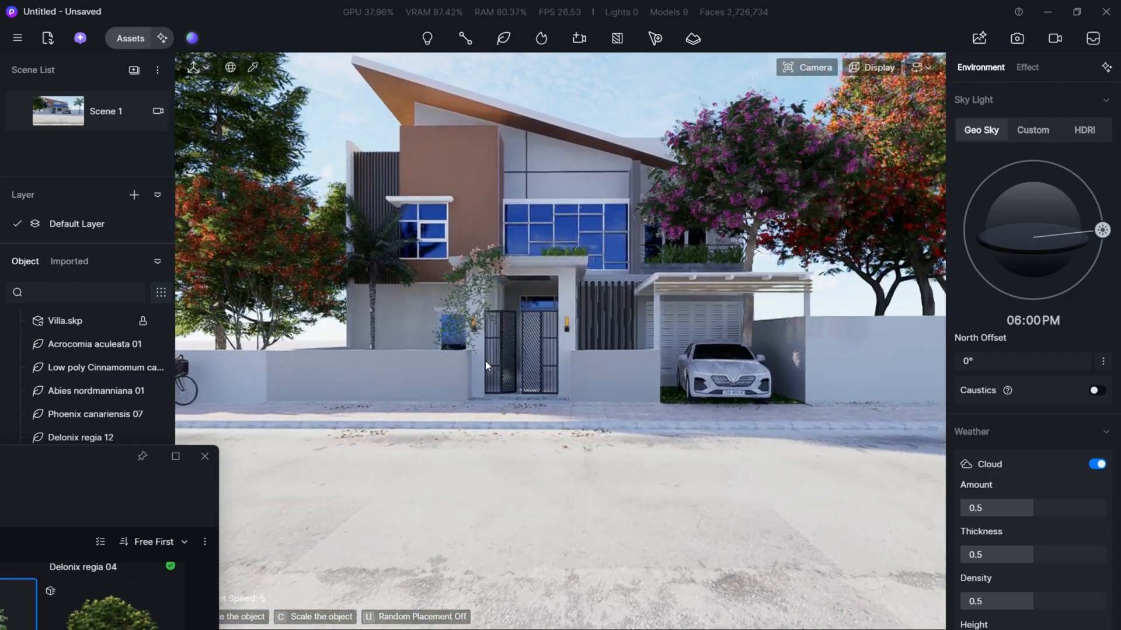
pyautogui.press('a')
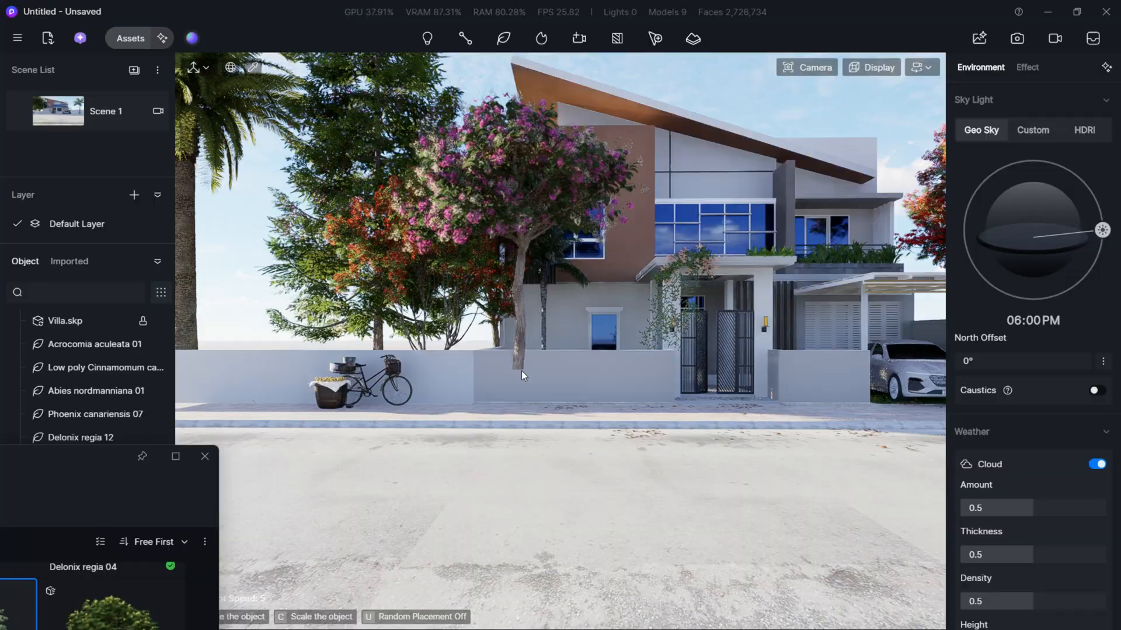
pyautogui.press('a')
pyautogui.press('a')
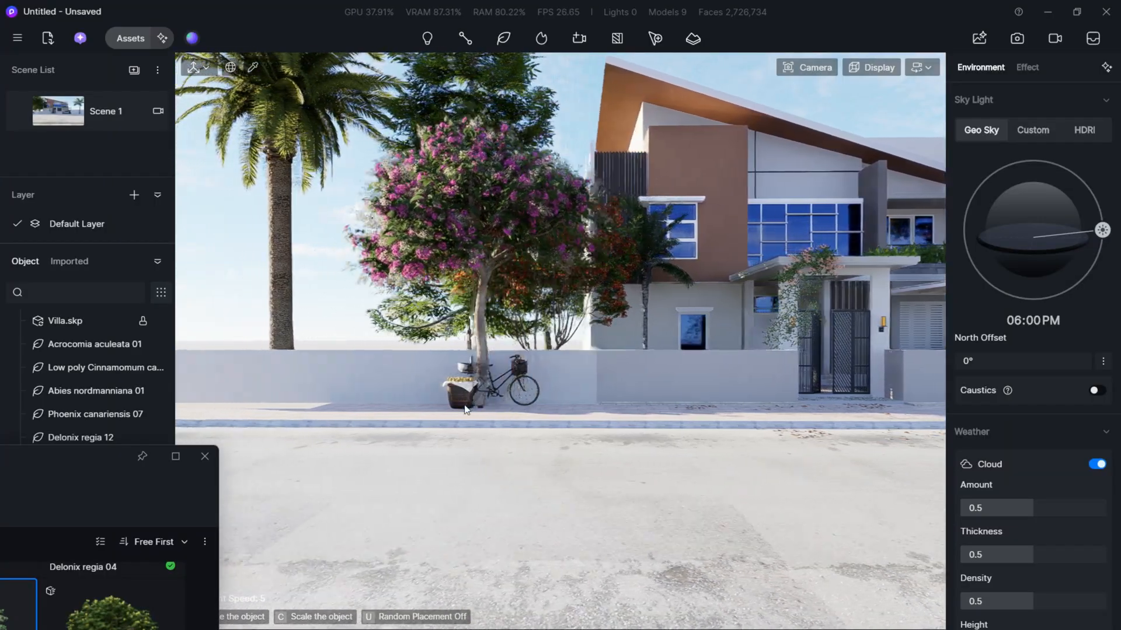
pyautogui.click(436, 409)
pyautogui.click(102, 111)
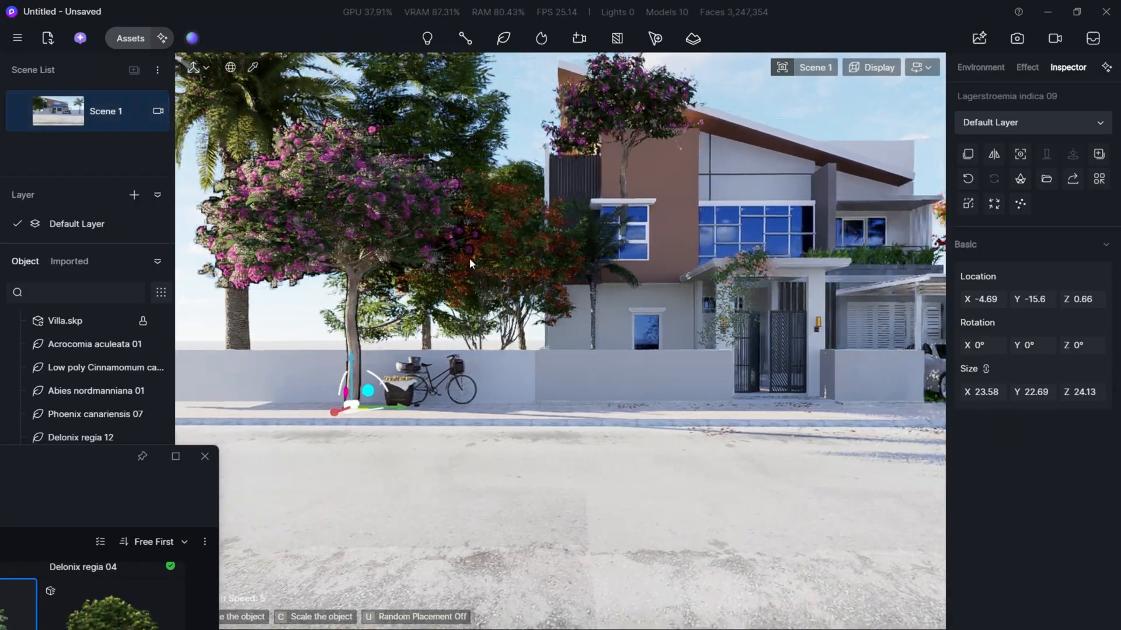
pyautogui.press('Escape')
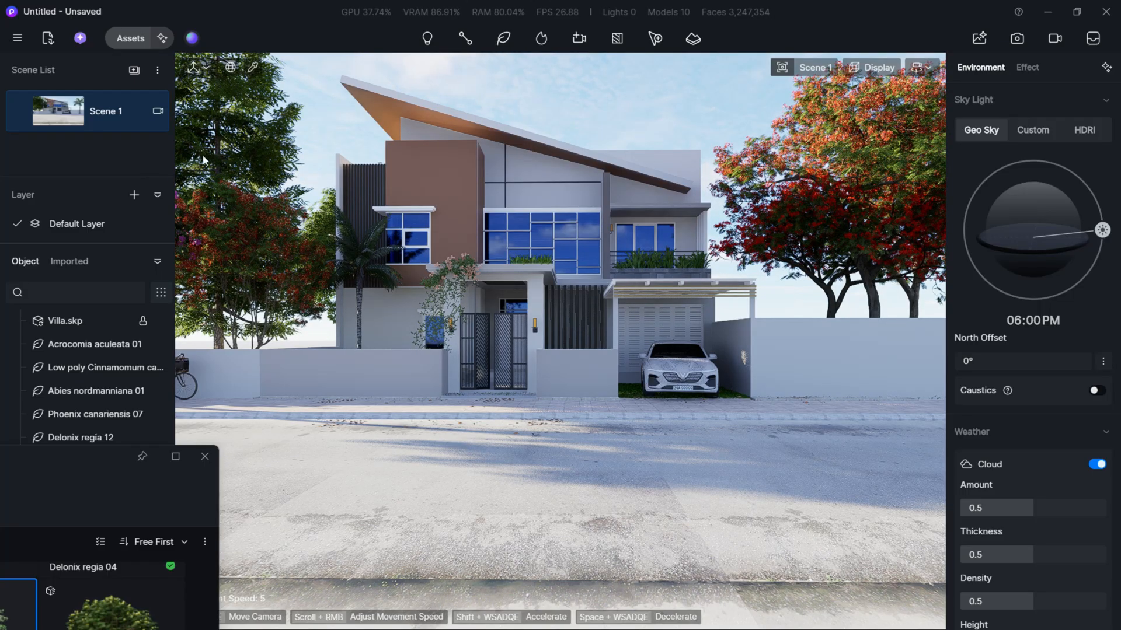
# - Choose the Low poly Cinnamomum camphora tree from the Nature models for placement on the lawn behind the villa
pyautogui.scroll(5, 464, 173)
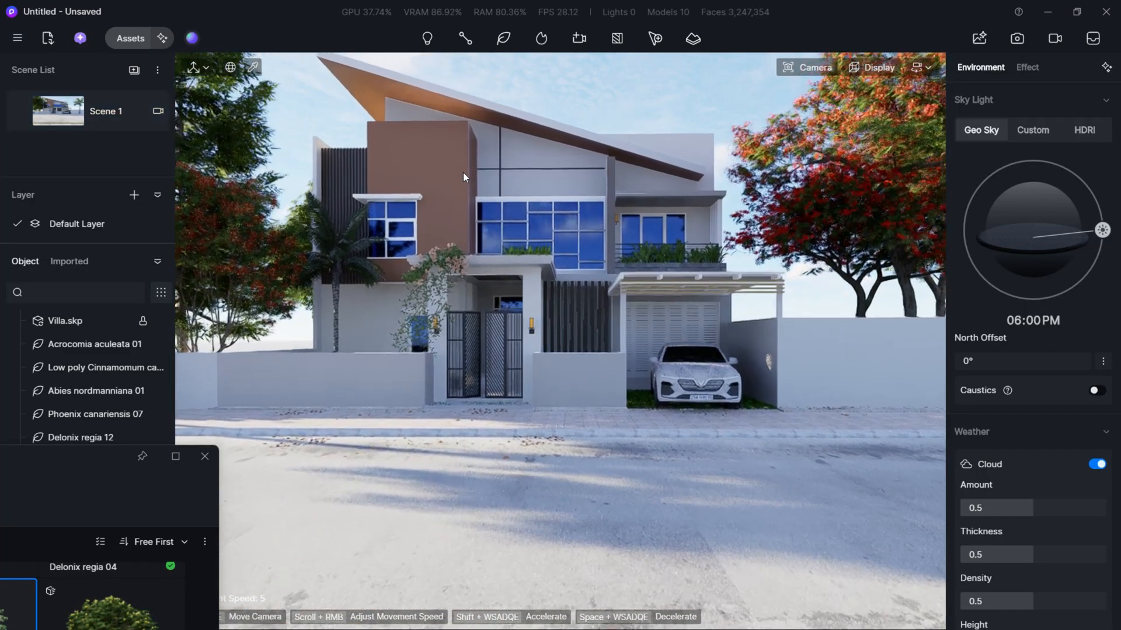
pyautogui.scroll(10, 674, 265)
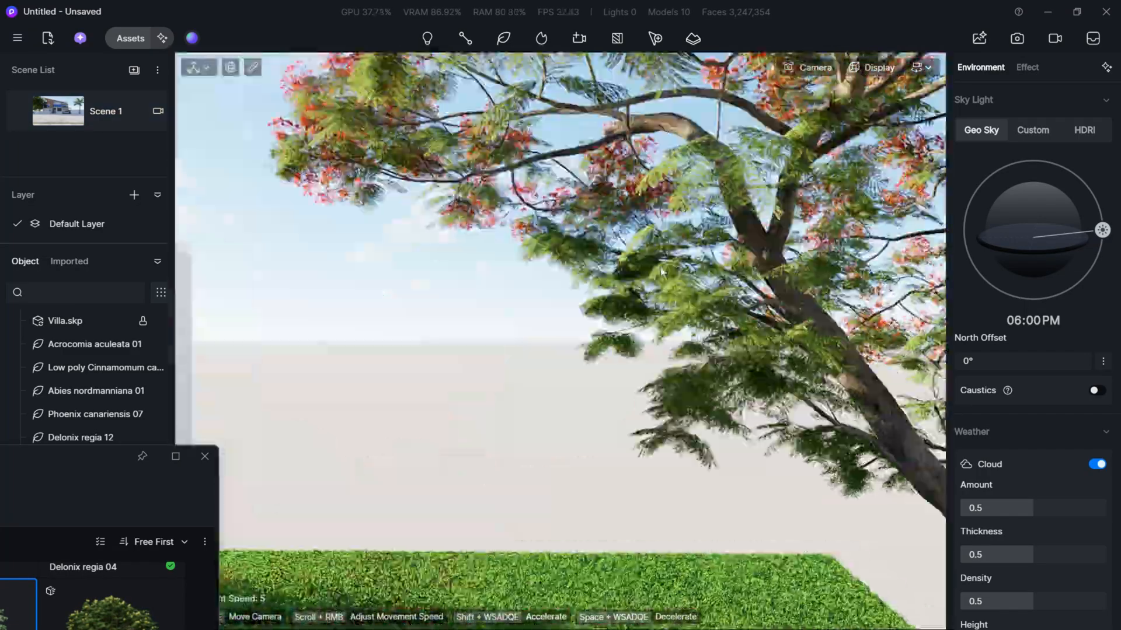
pyautogui.moveTo(661, 272); pyautogui.dragTo(700, 292, button='right')
pyautogui.press('s')
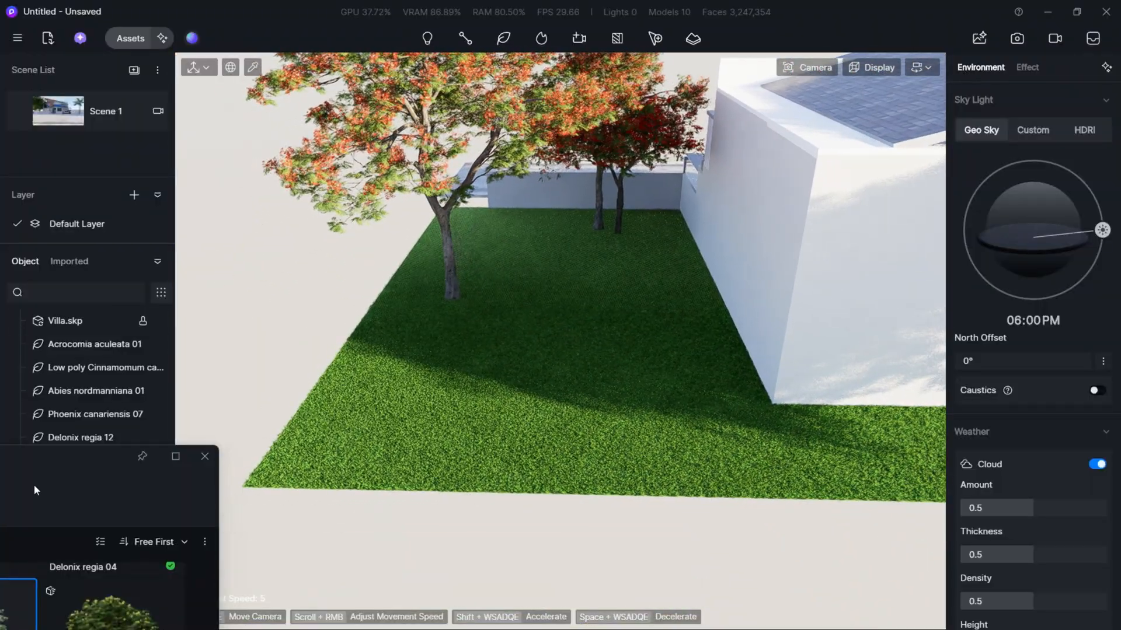
pyautogui.moveTo(37, 487); pyautogui.dragTo(260, 334)
pyautogui.moveTo(224, 368); pyautogui.dragTo(423, 143)
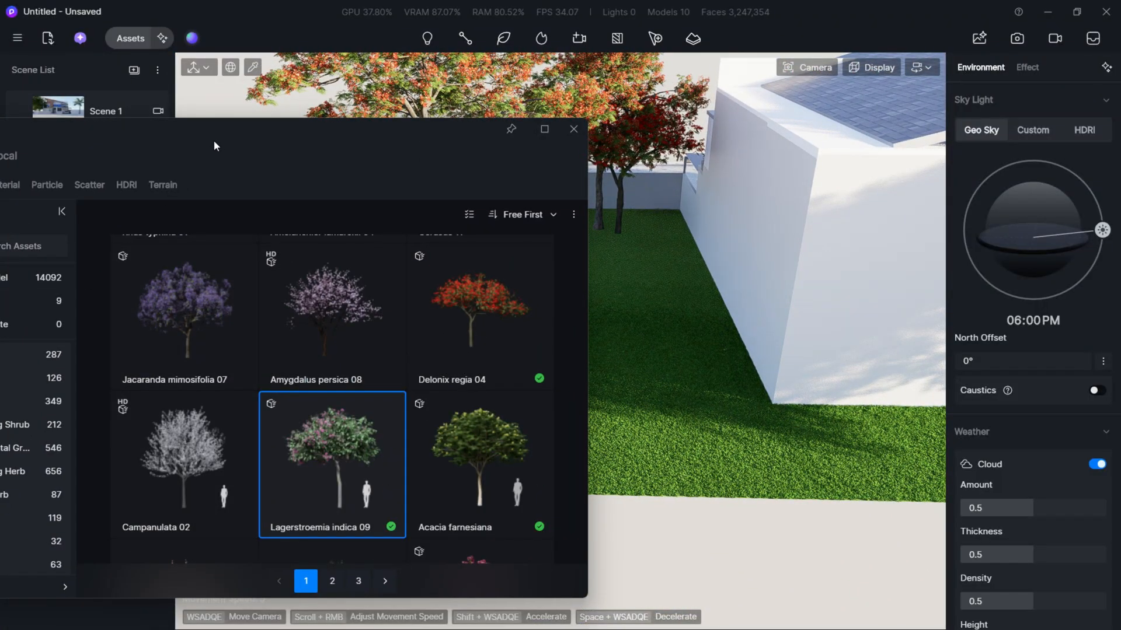
pyautogui.moveTo(310, 143); pyautogui.dragTo(567, 146)
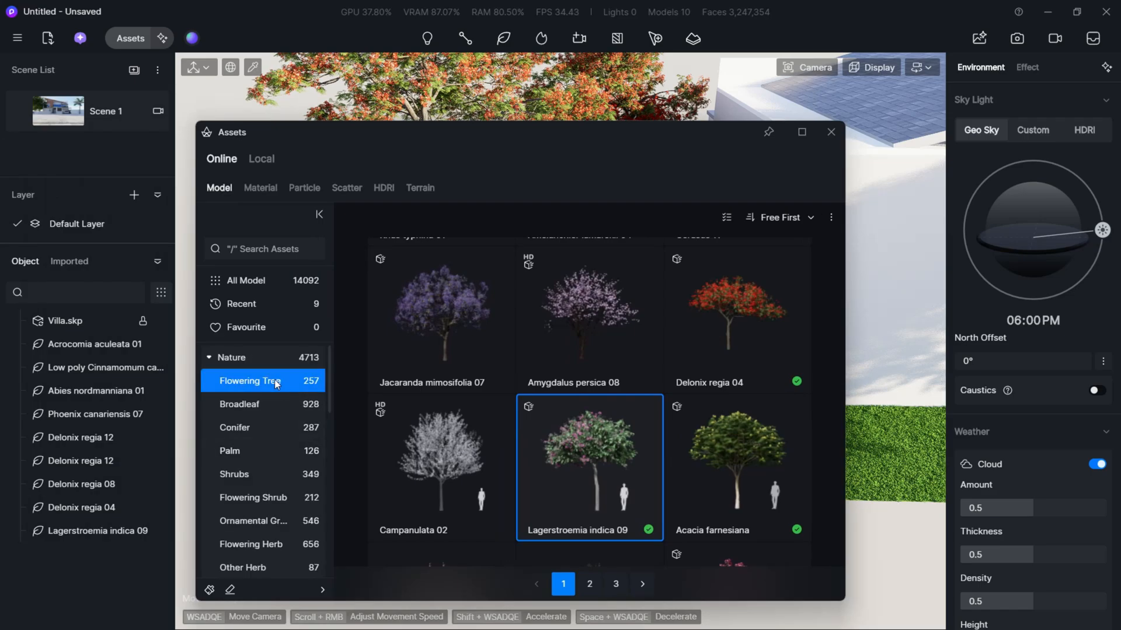
pyautogui.click(279, 357)
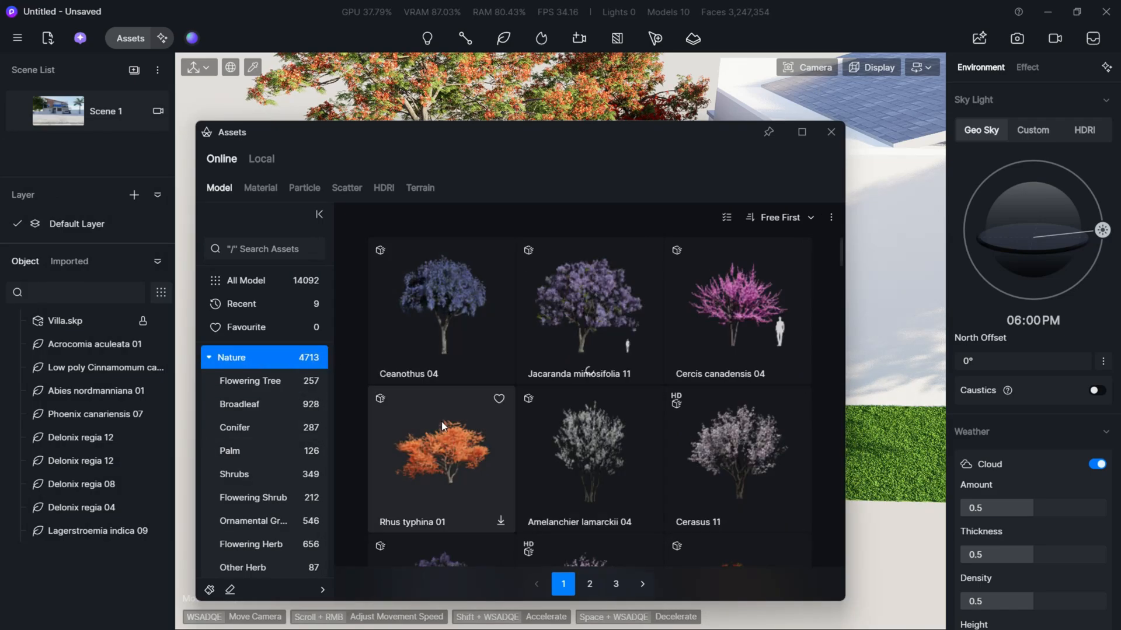
pyautogui.scroll(-15, 441, 422)
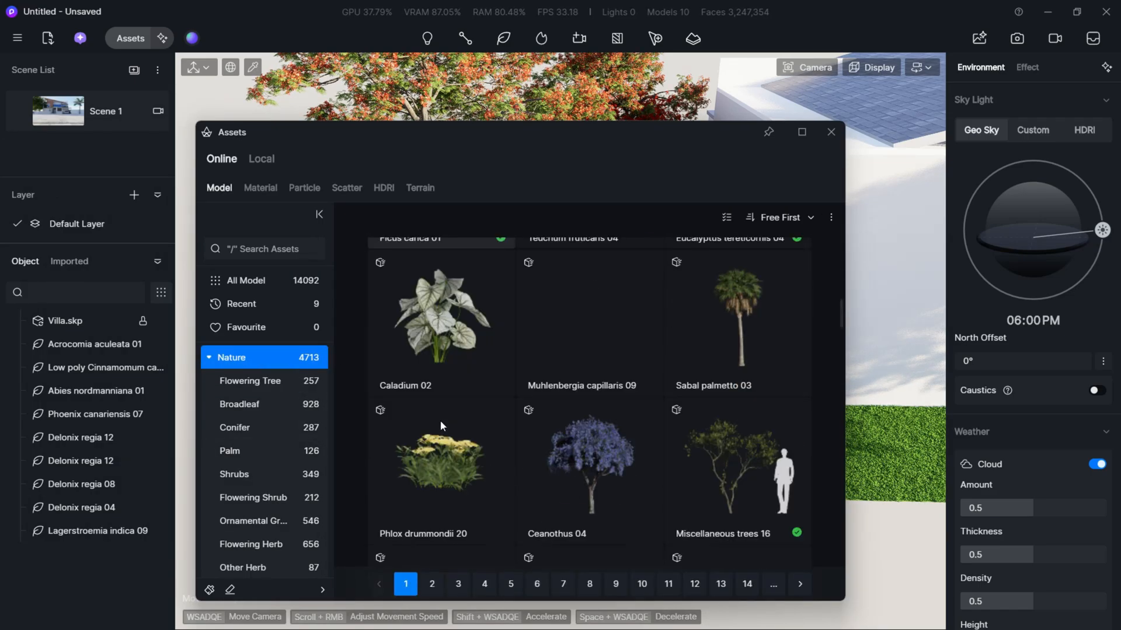
pyautogui.scroll(-10, 442, 420)
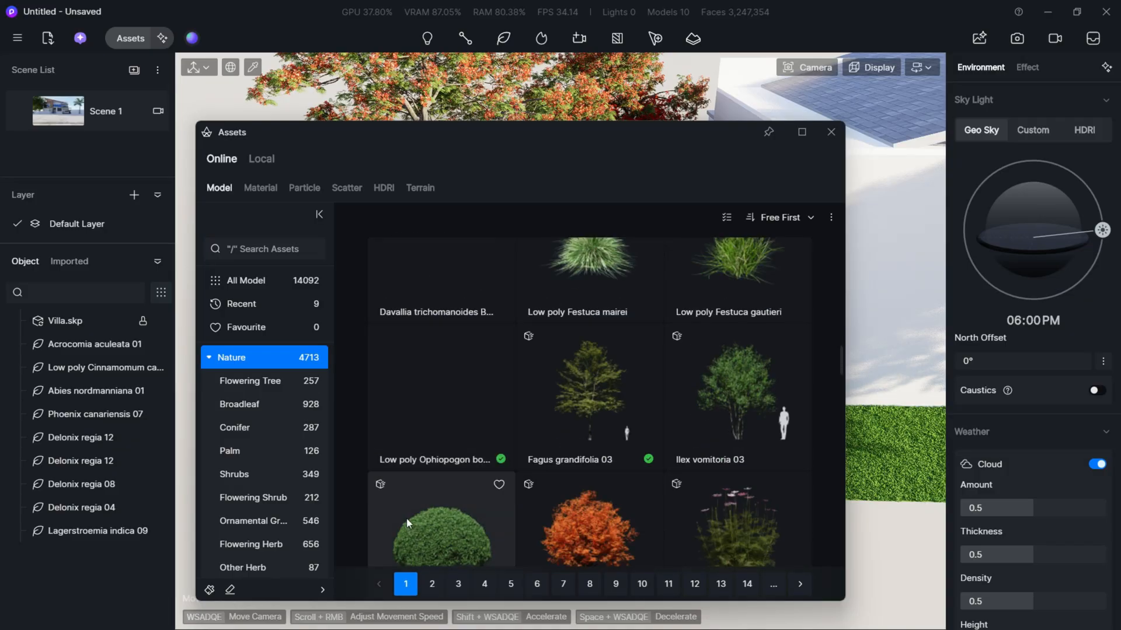
pyautogui.click(458, 349)
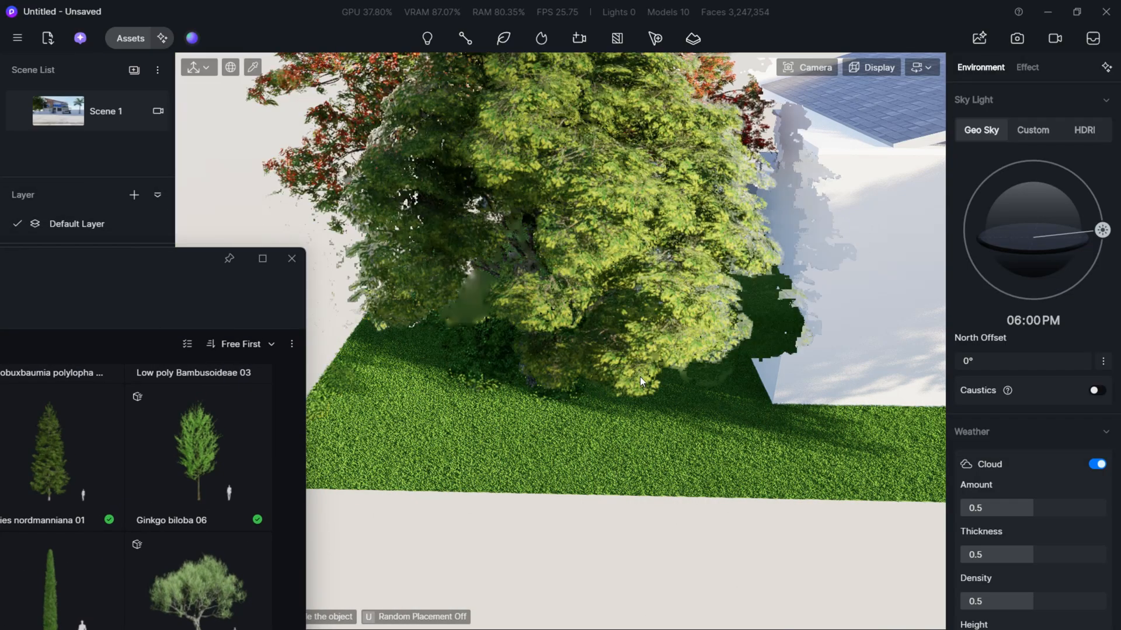
# - Place two Low poly Cinnamomum camphora trees on the back lawn, at about X 80.95, Y 61.71 and X 96.15, Y 71.43
pyautogui.click(669, 409)
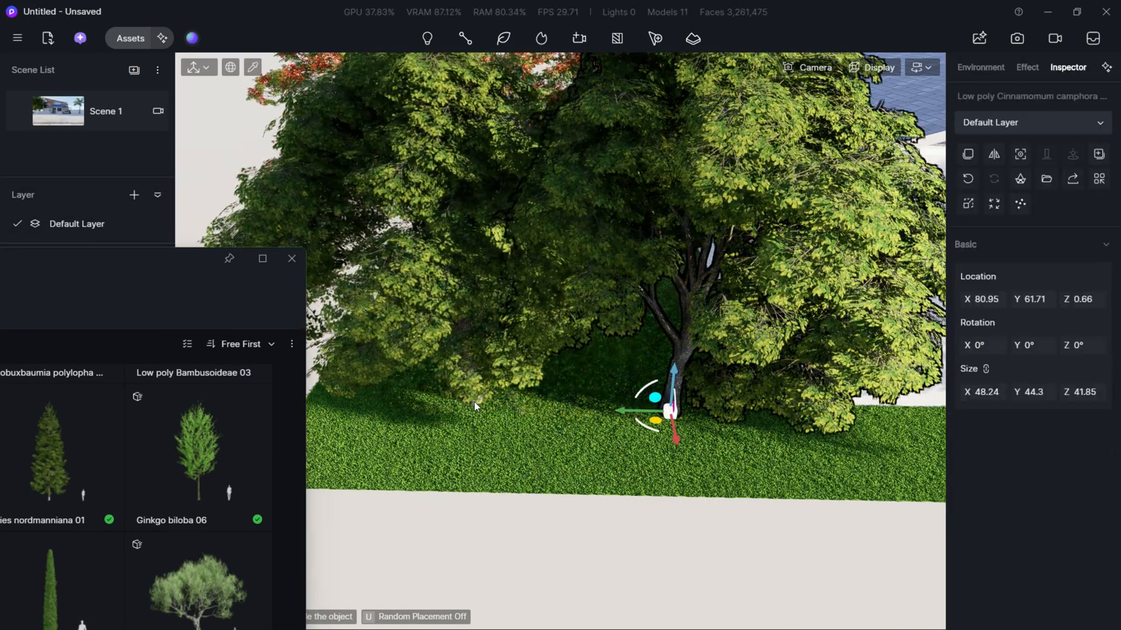
pyautogui.click(474, 401)
pyautogui.click(583, 503)
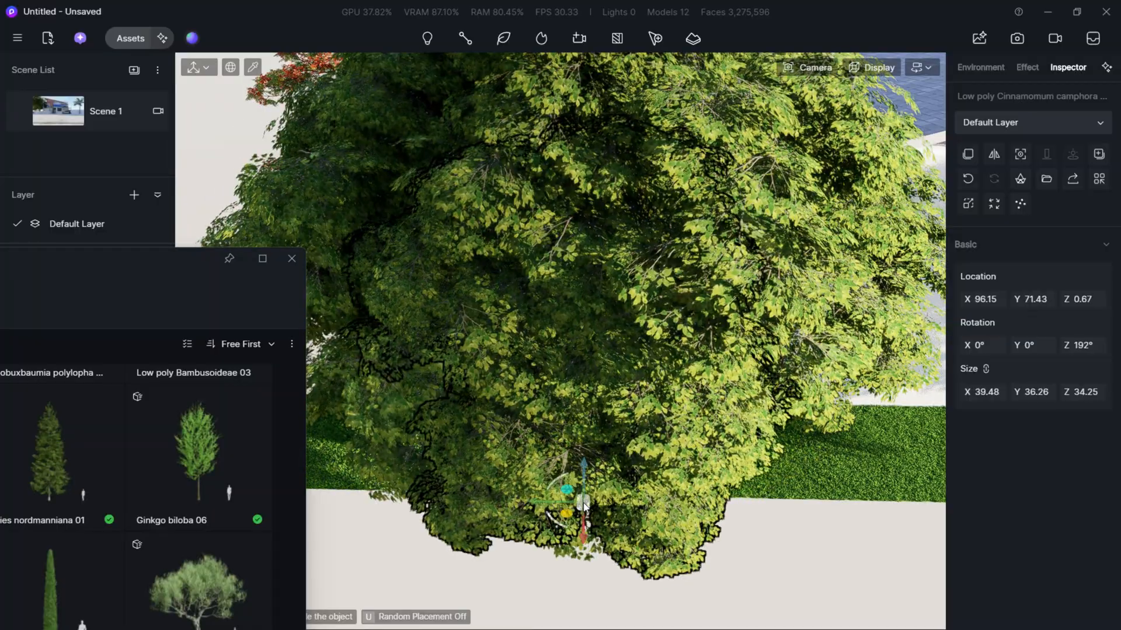
# - Place more Cinnamomum camphora trees along the back lawn's other end, including at about X 89.11, Y -33.87 and X 94.02, Y -17.98, and return to Scene 1
pyautogui.press('s')
pyautogui.press('d')
pyautogui.moveTo(583, 503); pyautogui.dragTo(951, 498, button='right')
pyautogui.click(888, 470)
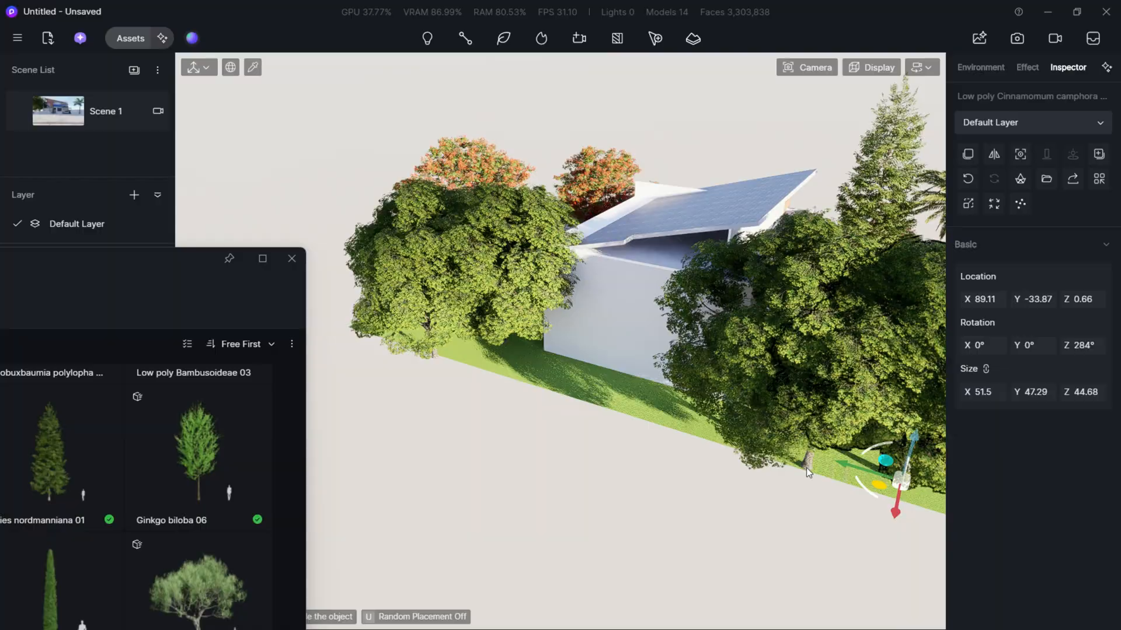
pyautogui.click(806, 467)
pyautogui.click(44, 113)
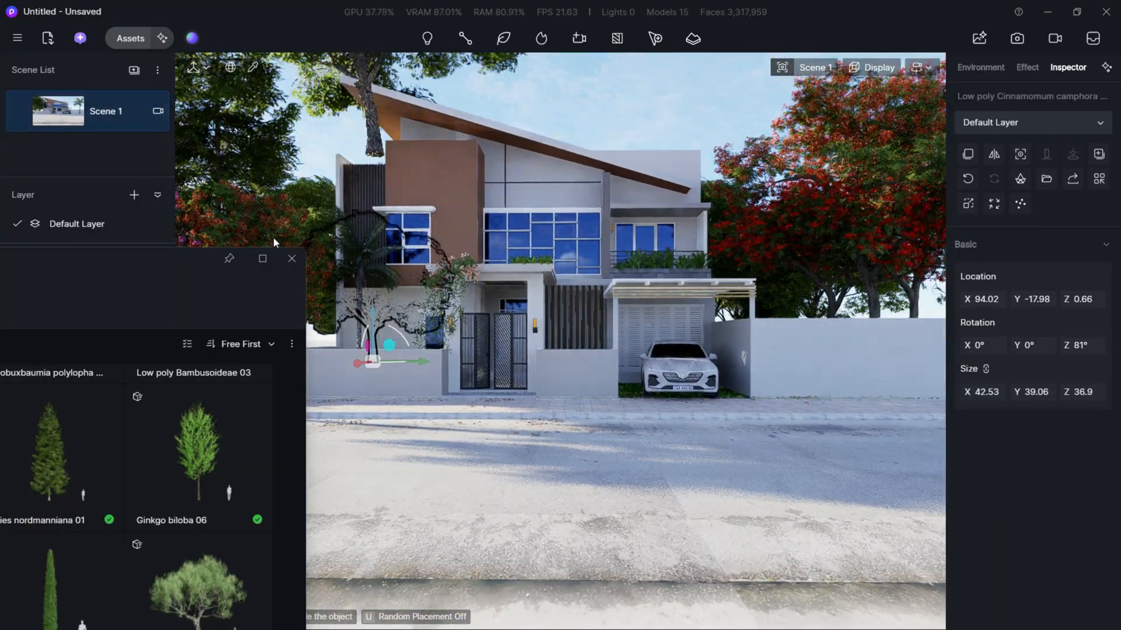
pyautogui.press('Escape')
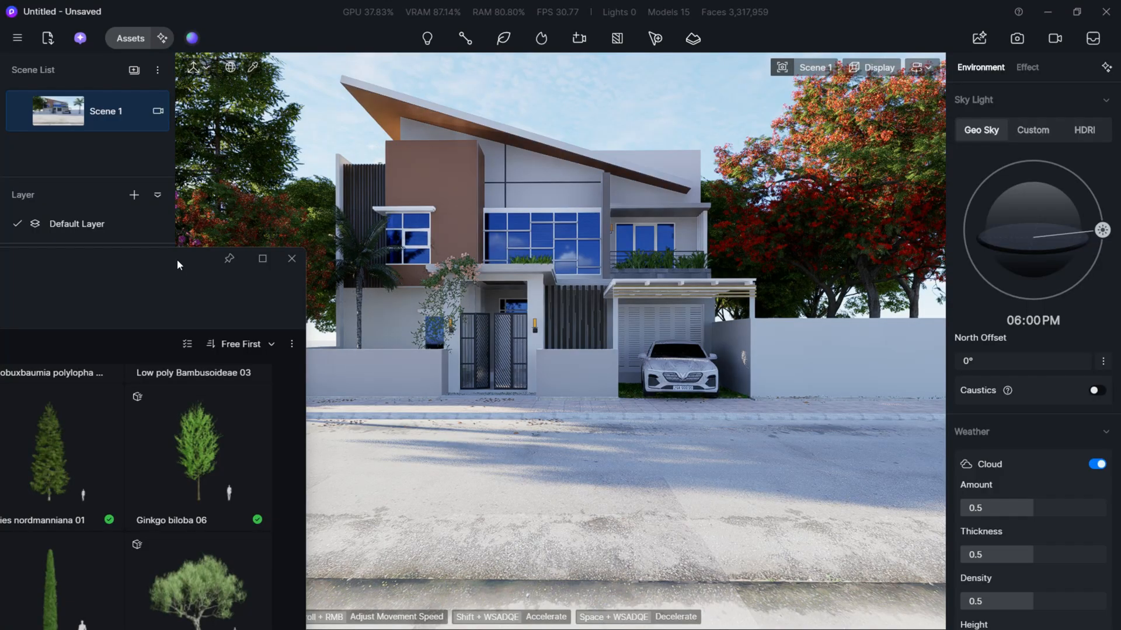
# - Lower the Cinnamomum camphora tree at the villa's rear corner beyond the palm to about Z -4.69 and deselect it
pyautogui.moveTo(177, 259); pyautogui.dragTo(117, 489)
pyautogui.click(299, 334)
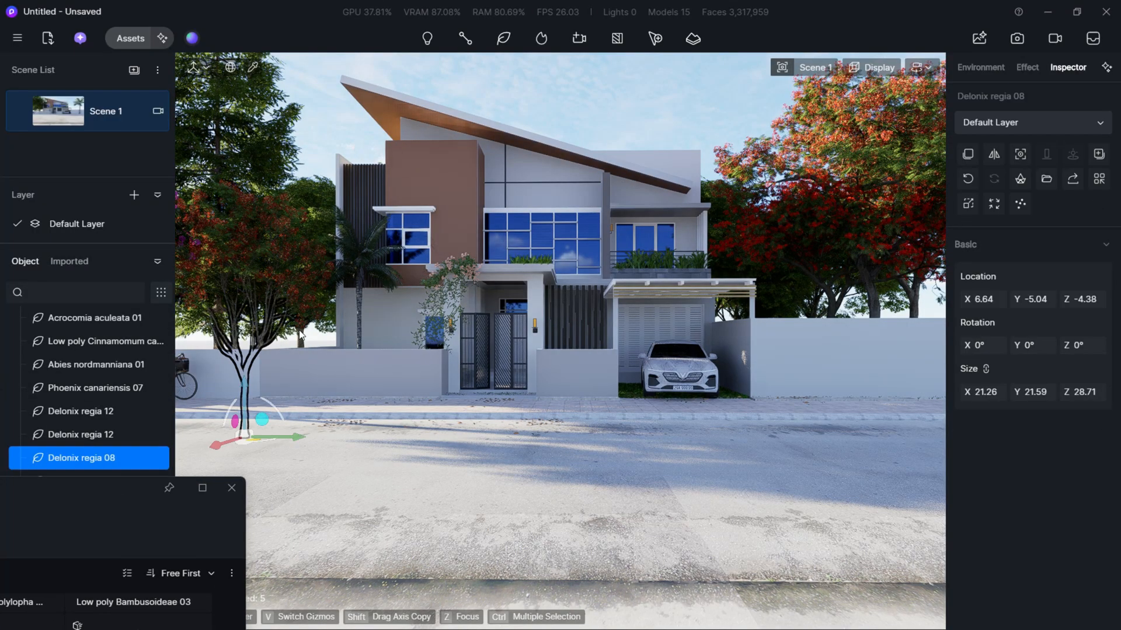
pyautogui.click(303, 340)
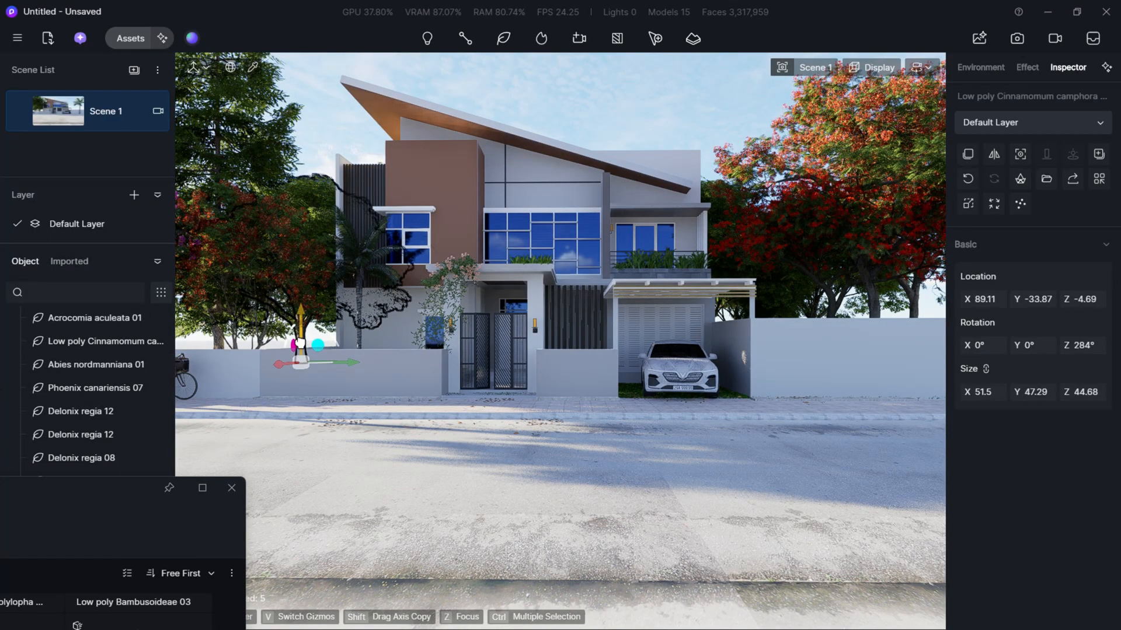
pyautogui.moveTo(300, 344); pyautogui.dragTo(299, 348)
pyautogui.click(320, 158)
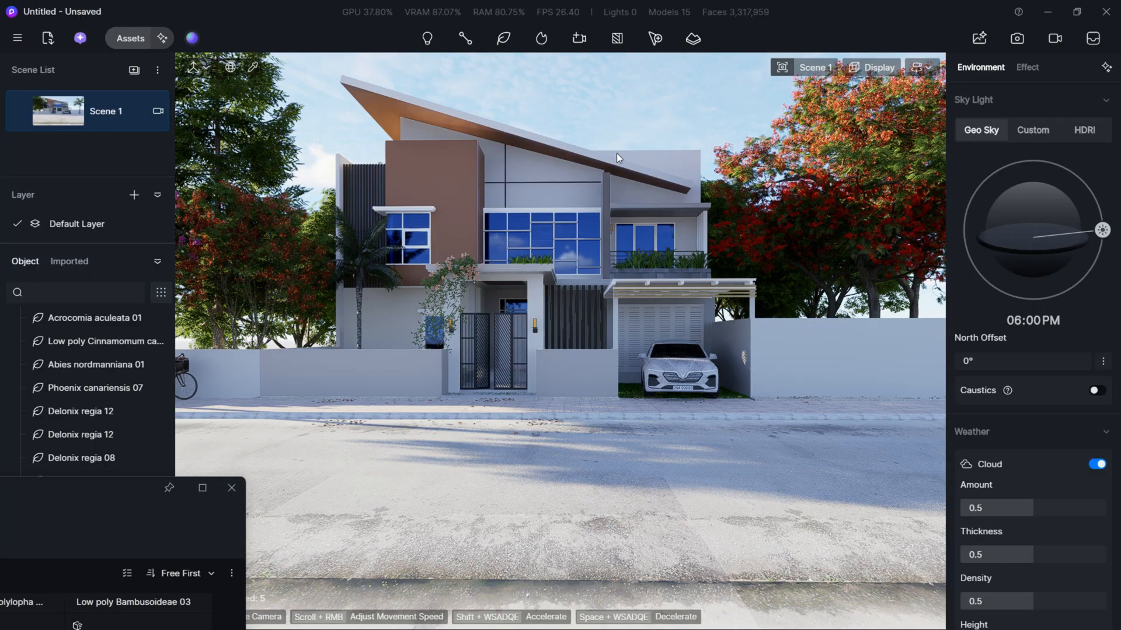
# - Delete the Delonix regia 04 tree behind the wall beside the carport
pyautogui.click(797, 222)
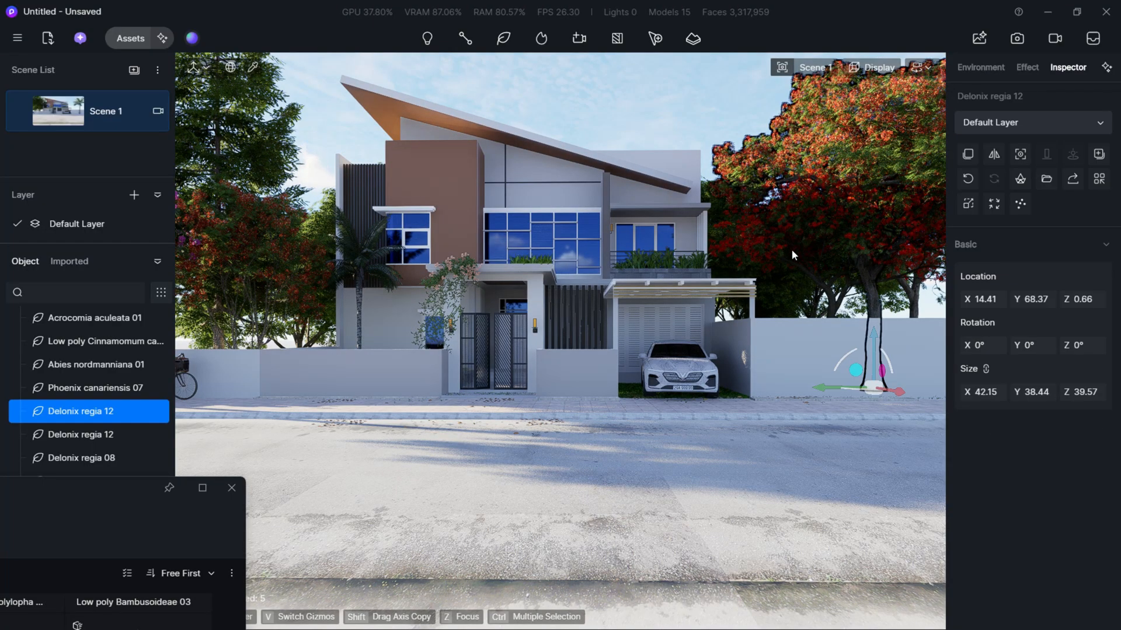
pyautogui.click(764, 254)
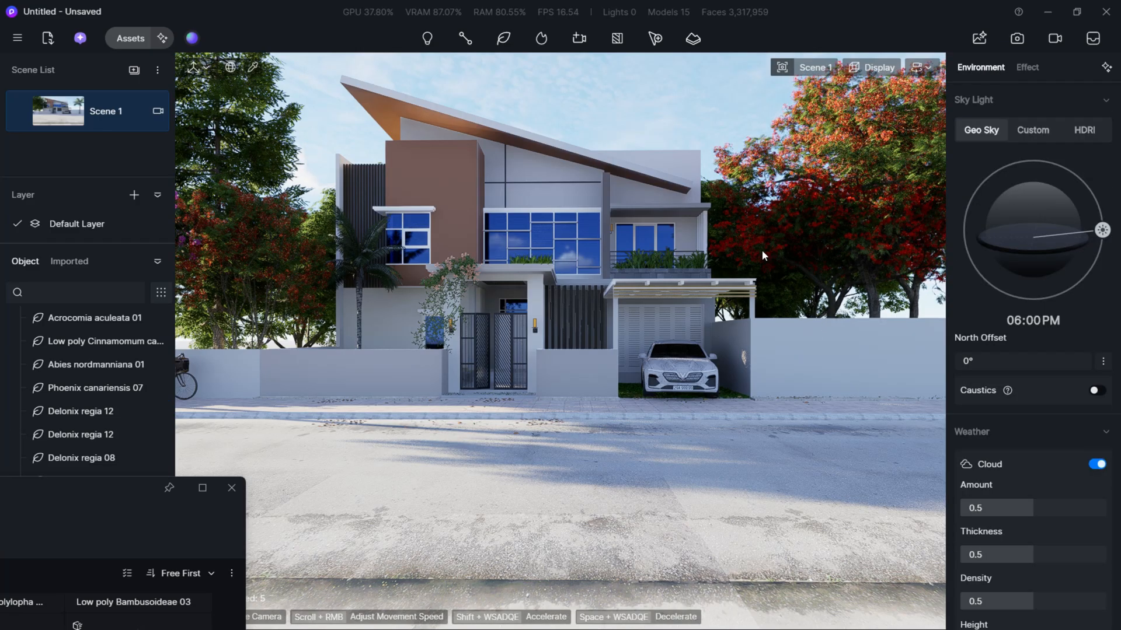
pyautogui.click(762, 250)
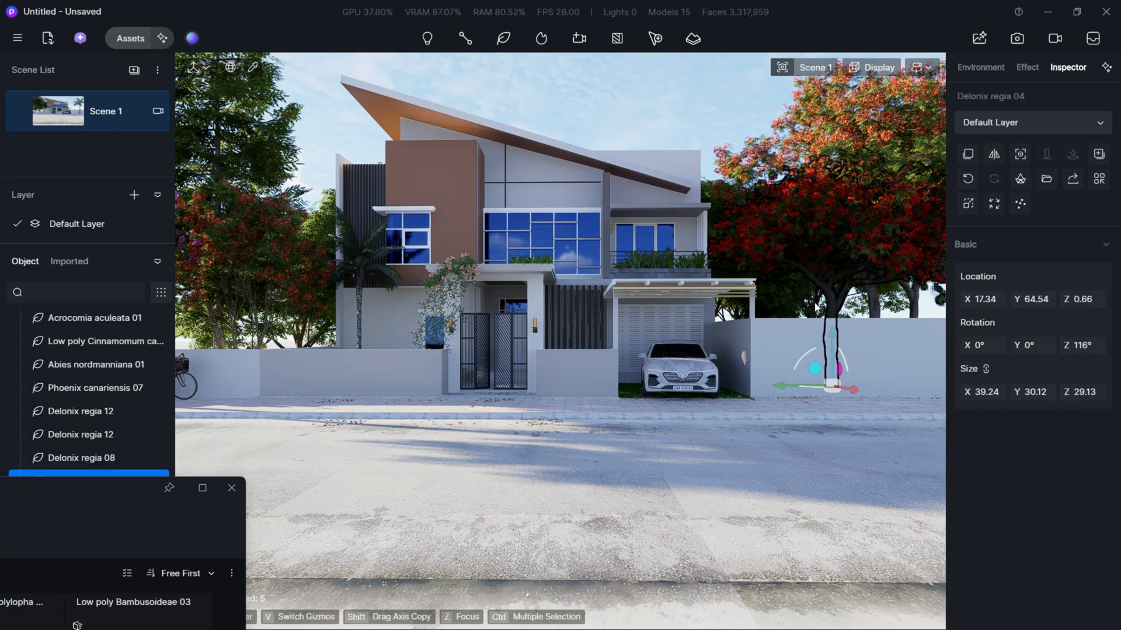
pyautogui.press('Delete')
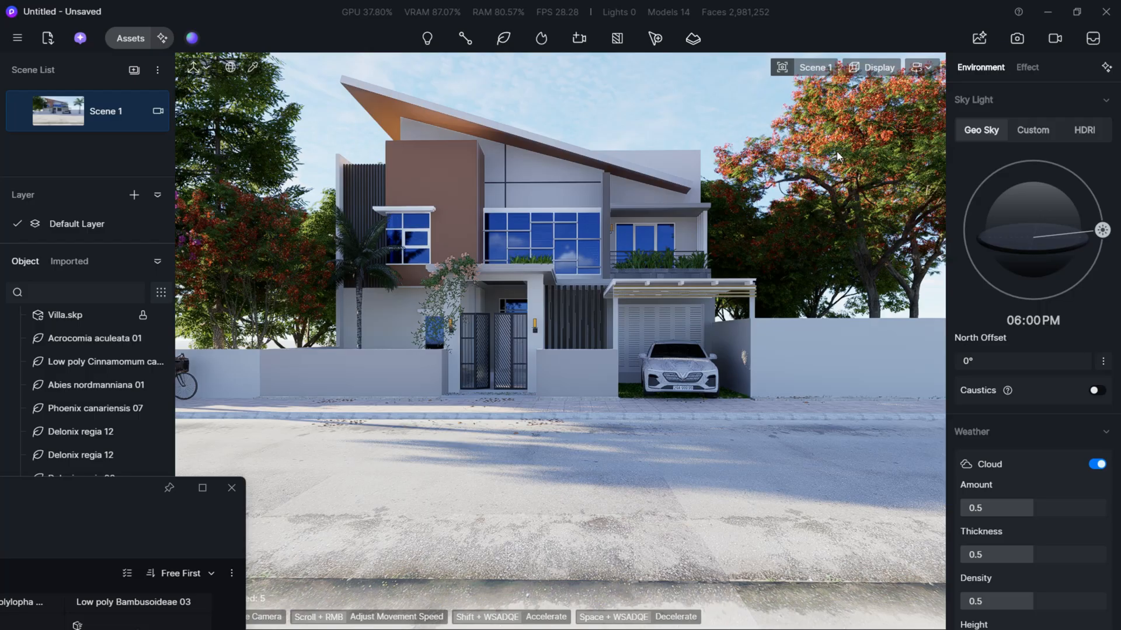
# - Examine the remaining Delonix trees and the villa frontage from slightly shifted viewpoints
pyautogui.click(836, 152)
pyautogui.click(254, 233)
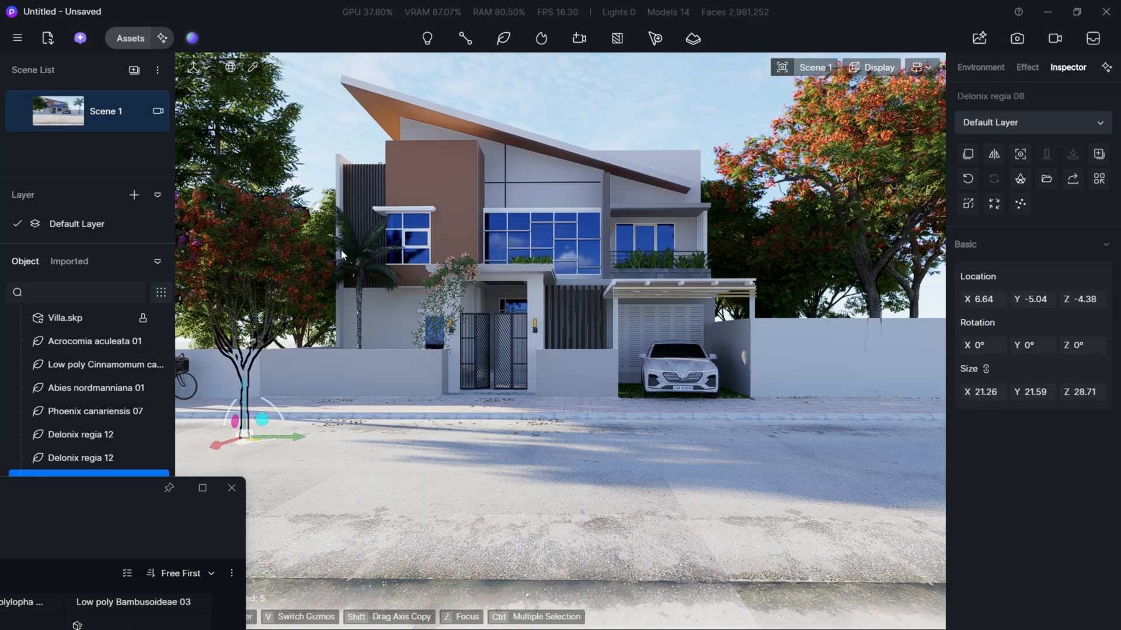
pyautogui.click(488, 261)
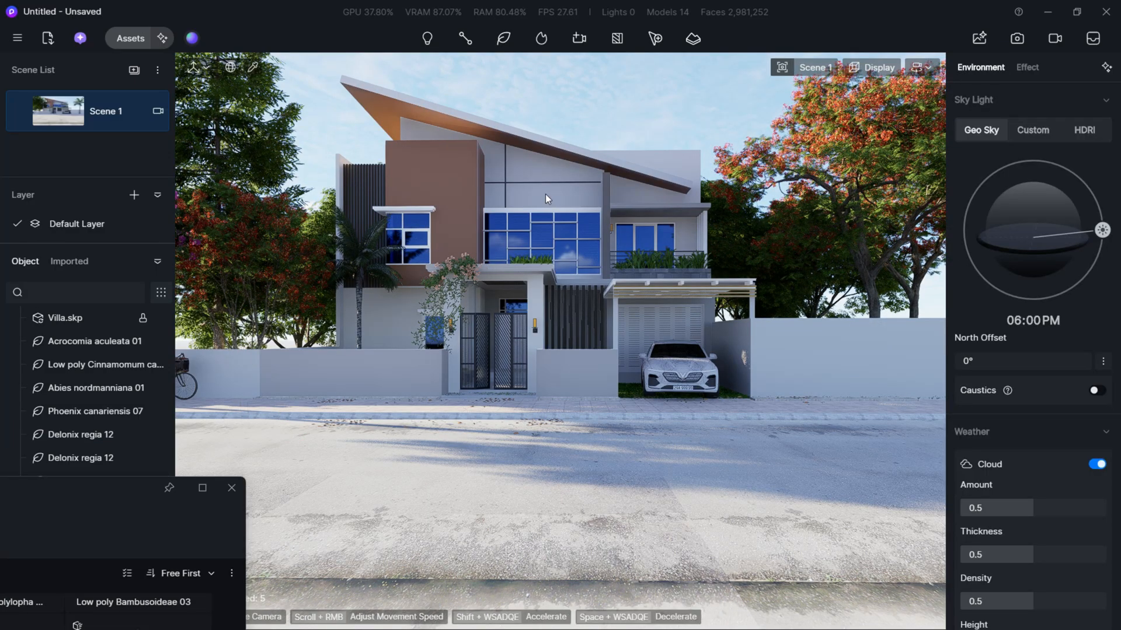
pyautogui.press('d')
pyautogui.moveTo(544, 193)
pyautogui.mouseDown(button='right')
pyautogui.moveTo(521, 202)
pyautogui.moveTo(542, 199)
pyautogui.mouseUp(button='right')
pyautogui.press('s')
pyautogui.press('a')
pyautogui.press('w')
pyautogui.press('a')
pyautogui.press('w')
pyautogui.press('a')
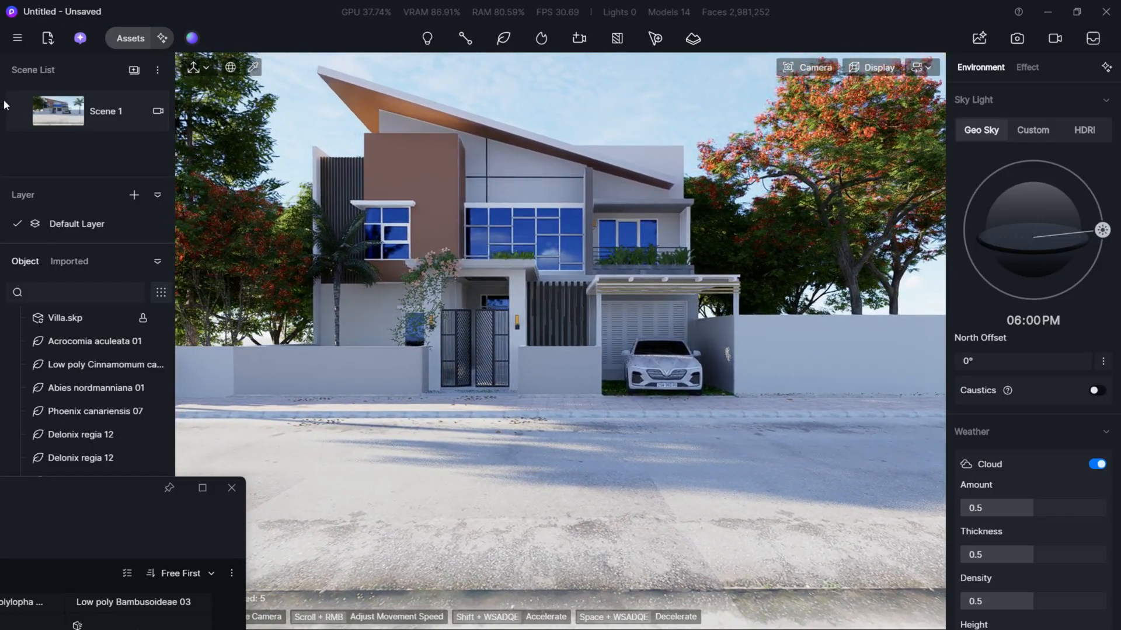
pyautogui.press('a')
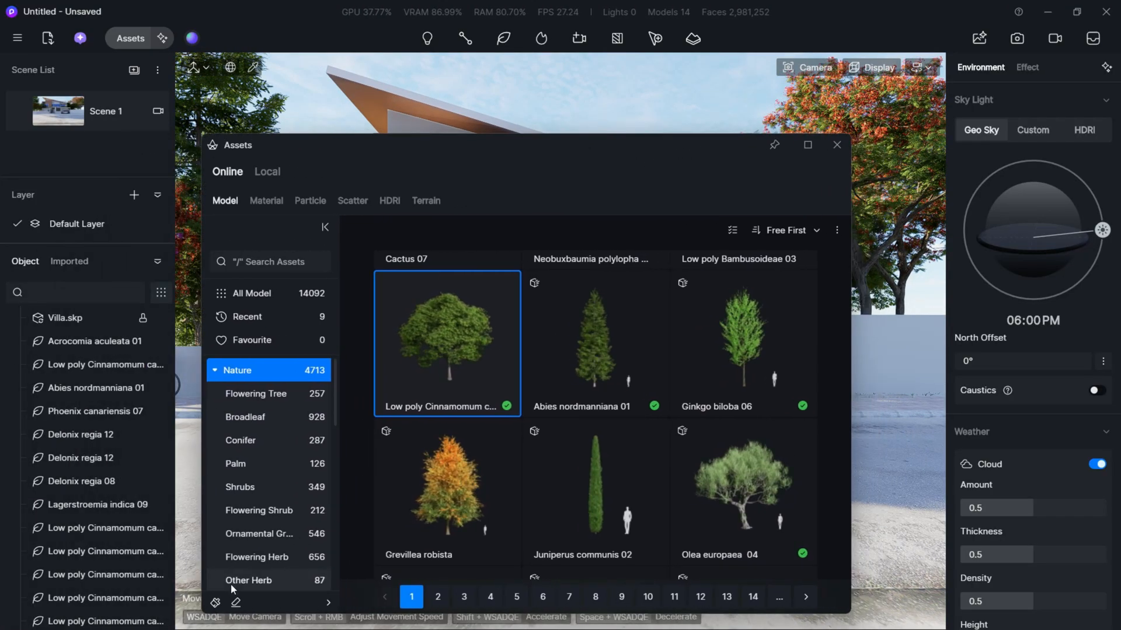
# - Choose the Campsis grandiflora model from the Vine category for placement and clear the asset library away from the villa
pyautogui.scroll(-3, 247, 547)
pyautogui.click(265, 541)
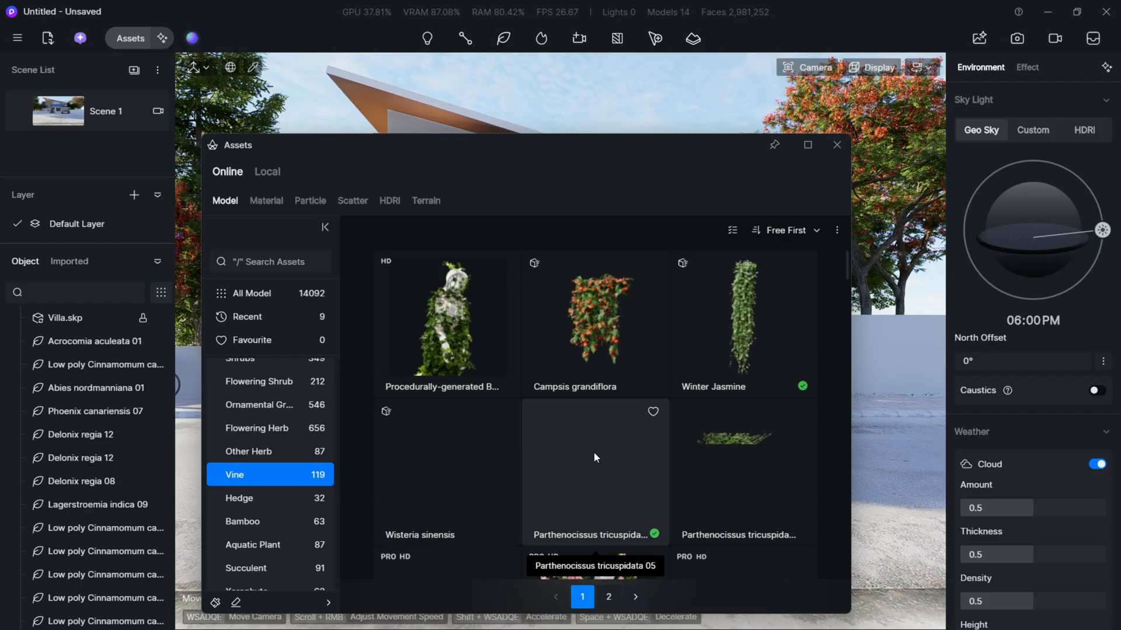
pyautogui.scroll(-1, 628, 498)
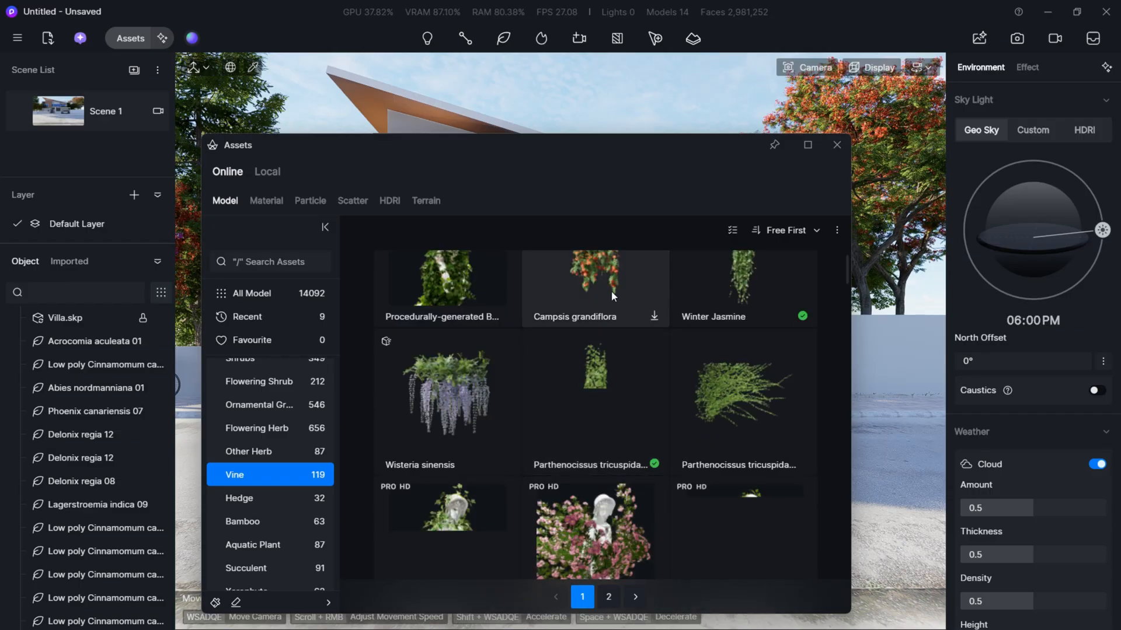
pyautogui.scroll(-2, 667, 440)
pyautogui.scroll(-2, 583, 477)
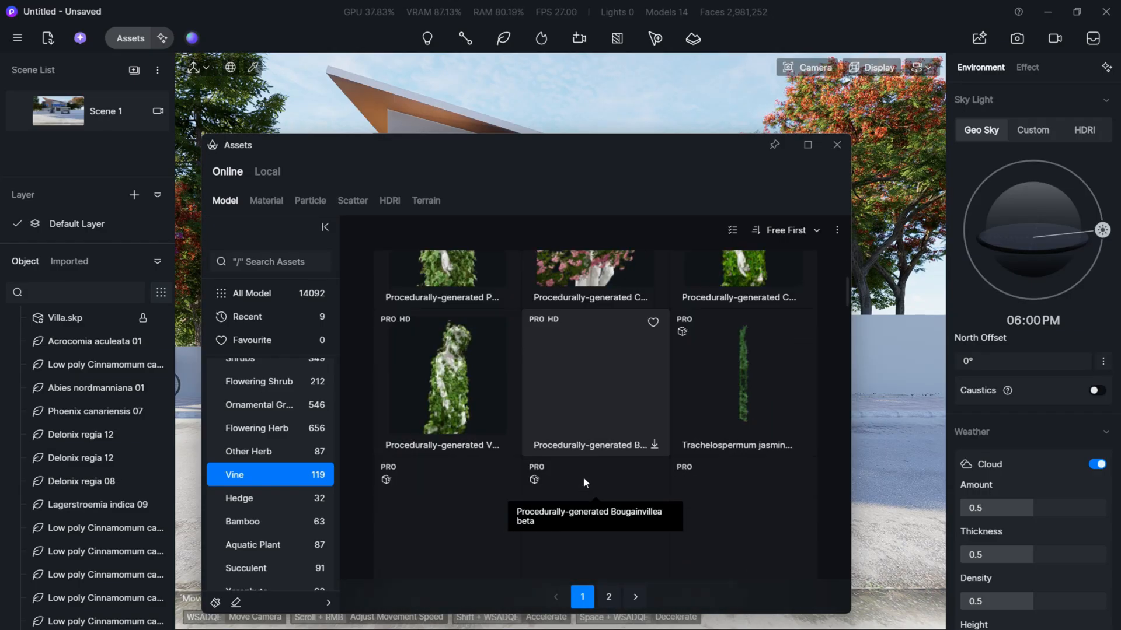
pyautogui.scroll(4, 583, 478)
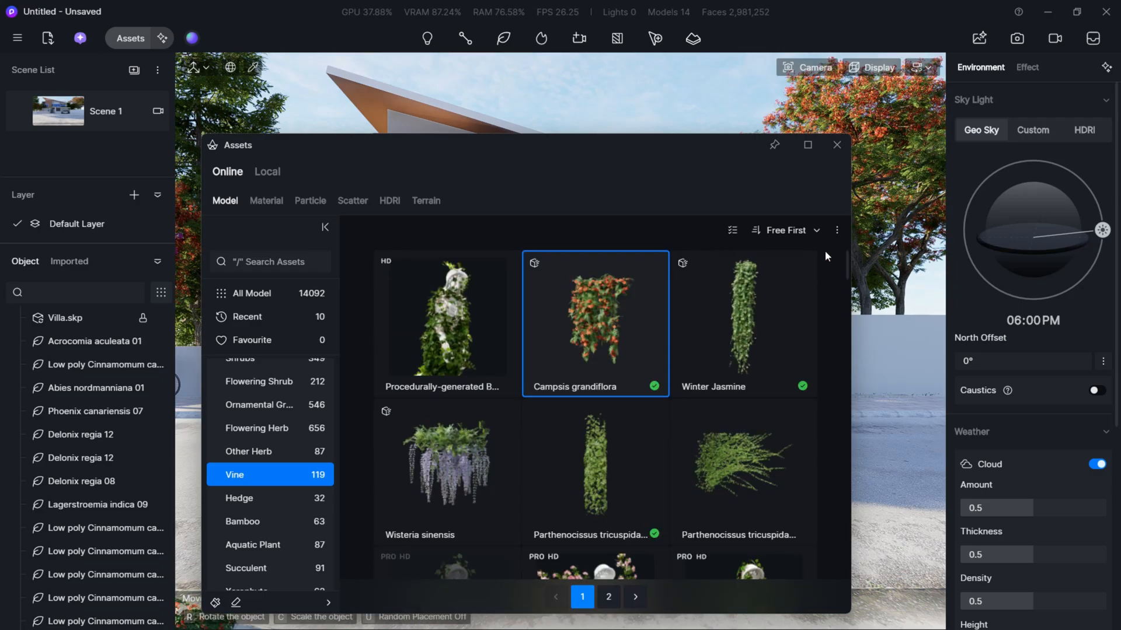
pyautogui.moveTo(616, 163); pyautogui.dragTo(498, 494)
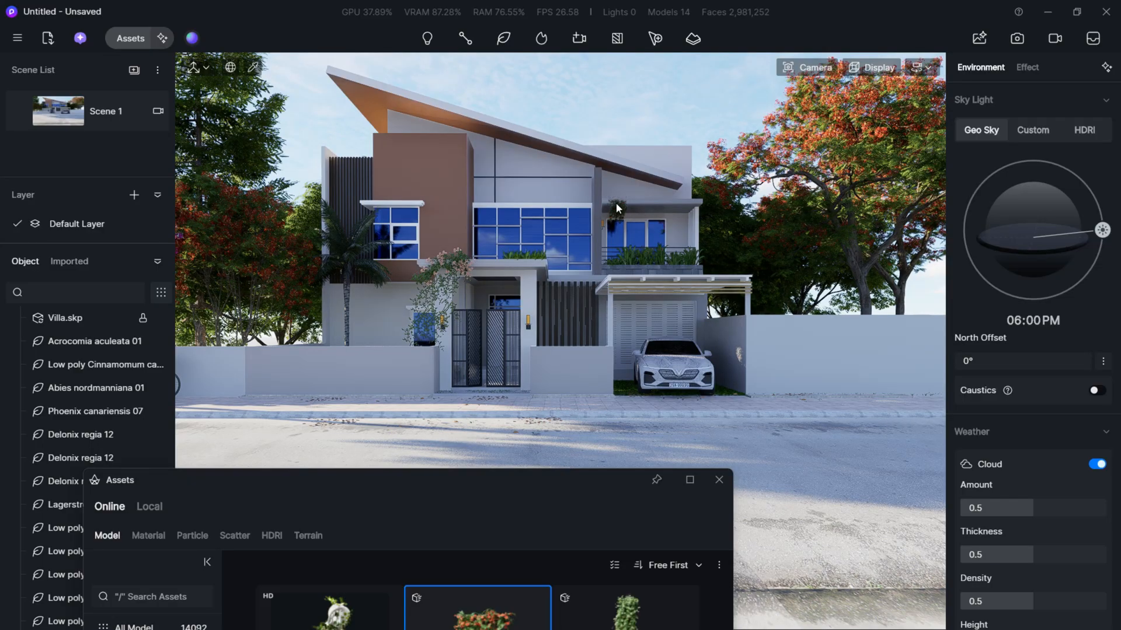
# - Place one Campsis grandiflora vine on the balcony canopy's front edge at about X 20.77, Y 38.54, Z 23.96, close the asset library and end placement
pyautogui.click(617, 207)
pyautogui.click(718, 480)
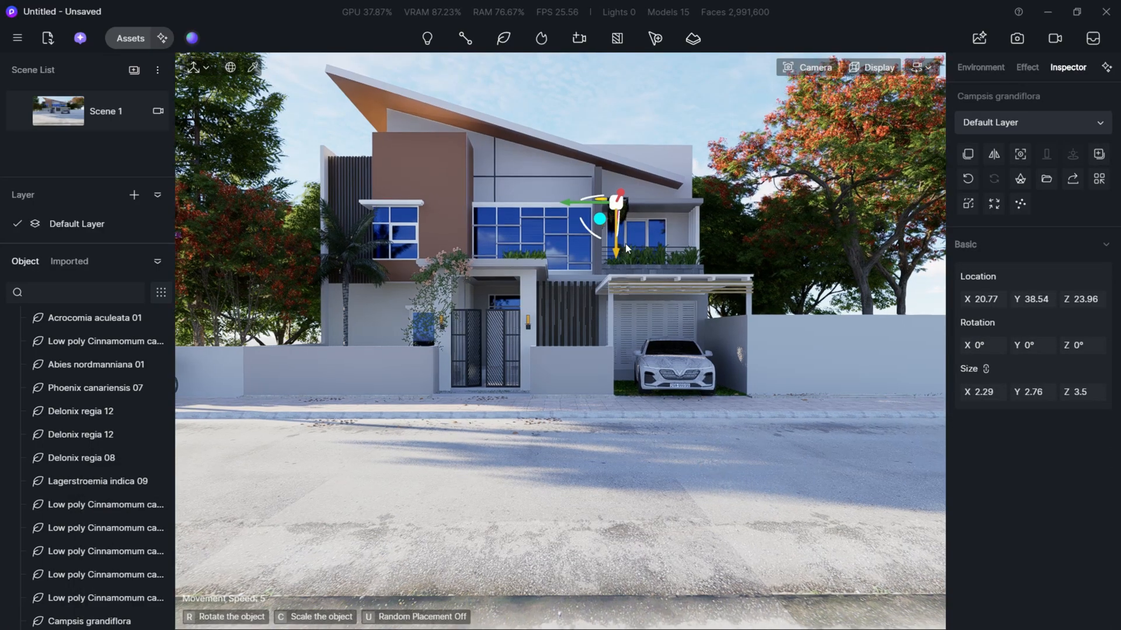
pyautogui.press('w')
pyautogui.press('d')
pyautogui.moveTo(643, 184); pyautogui.dragTo(665, 190, button='right')
pyautogui.press('e')
pyautogui.press('w')
pyautogui.press('a')
pyautogui.press('Escape')
pyautogui.press('Escape')
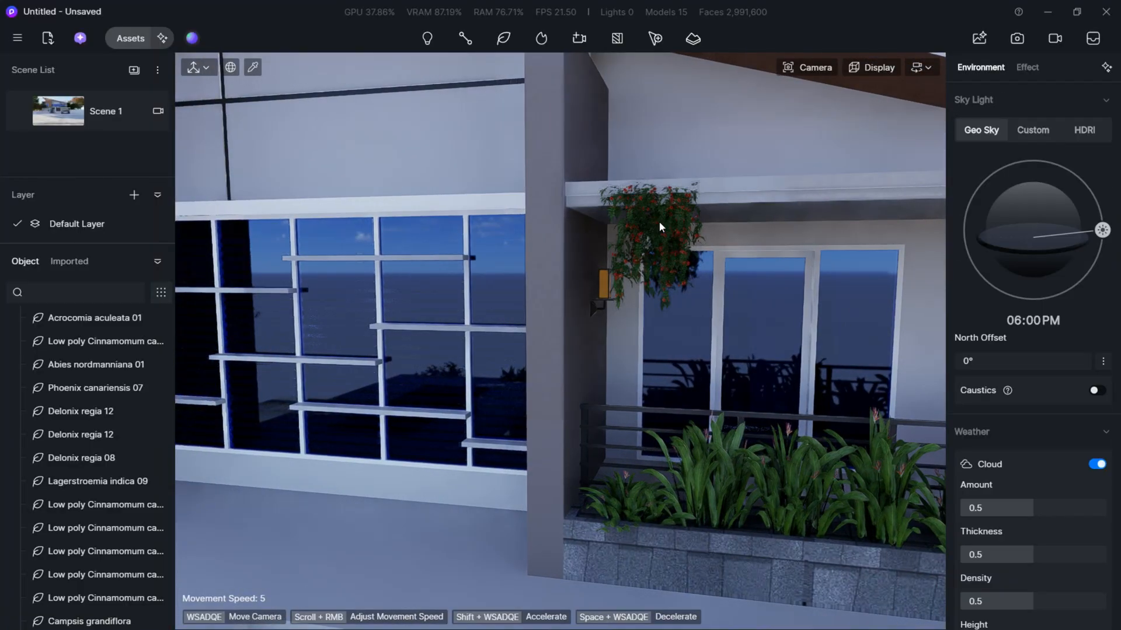
# - Move the Campsis grandiflora vine to about X 20.51, Z 24.05 on the canopy edge and enlarge it to about 4.29 × 5.16 × 6.55
pyautogui.click(659, 222)
pyautogui.press('d')
pyautogui.moveTo(683, 199); pyautogui.dragTo(618, 200, button='right')
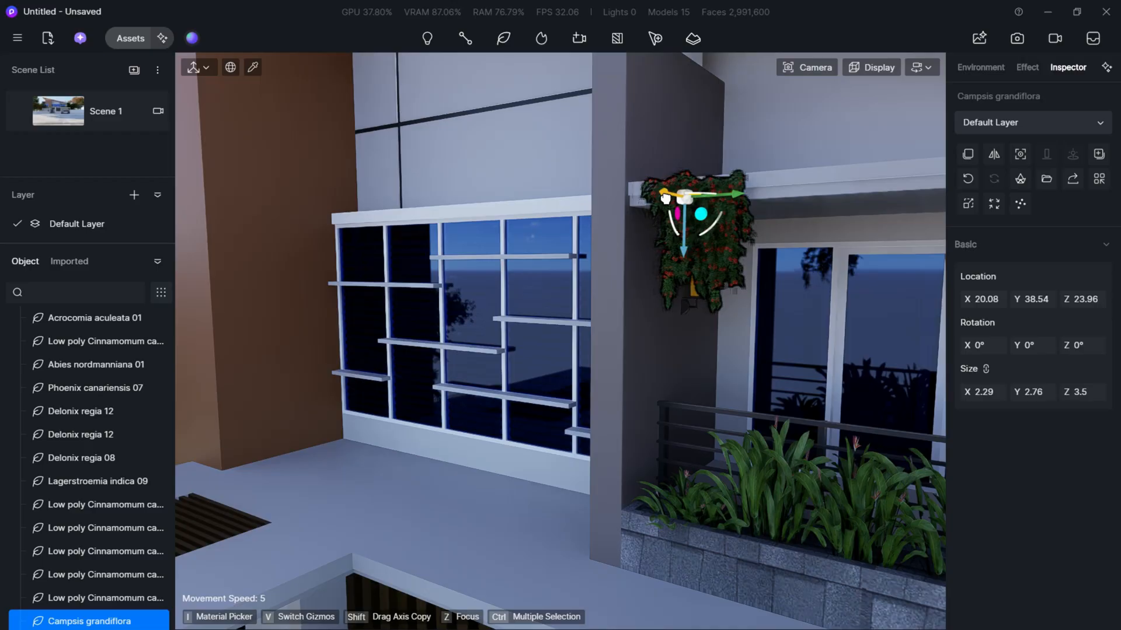
pyautogui.press('d')
pyautogui.moveTo(703, 197)
pyautogui.mouseDown(button='right')
pyautogui.moveTo(724, 198)
pyautogui.moveTo(714, 215)
pyautogui.mouseUp(button='right')
pyautogui.press('e')
pyautogui.press('e')
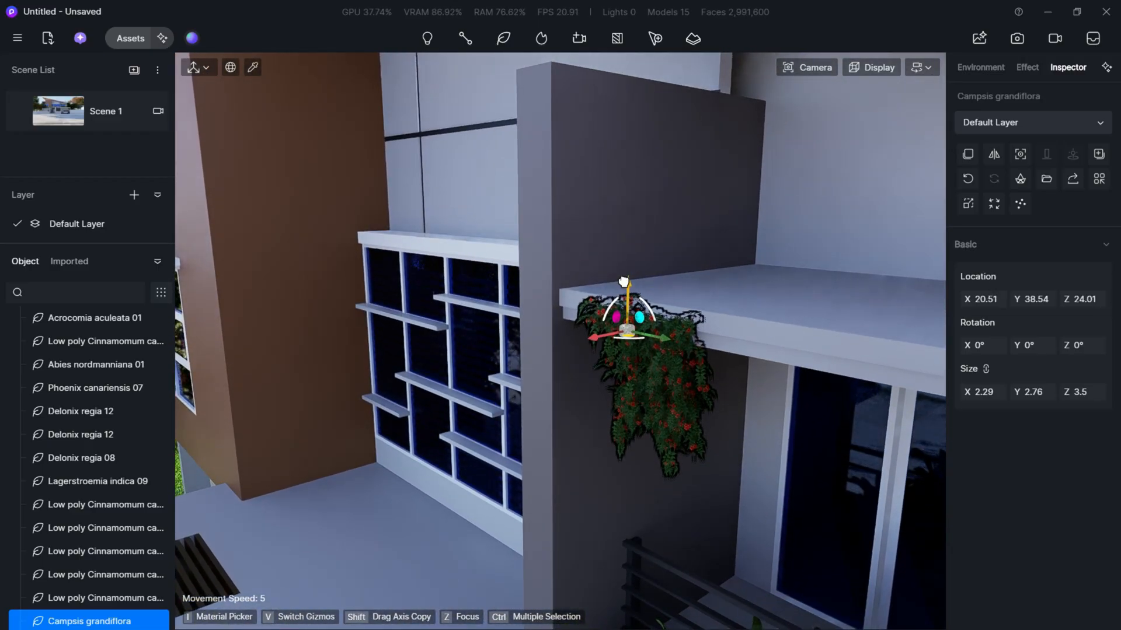
pyautogui.moveTo(983, 393); pyautogui.dragTo(983, 393)
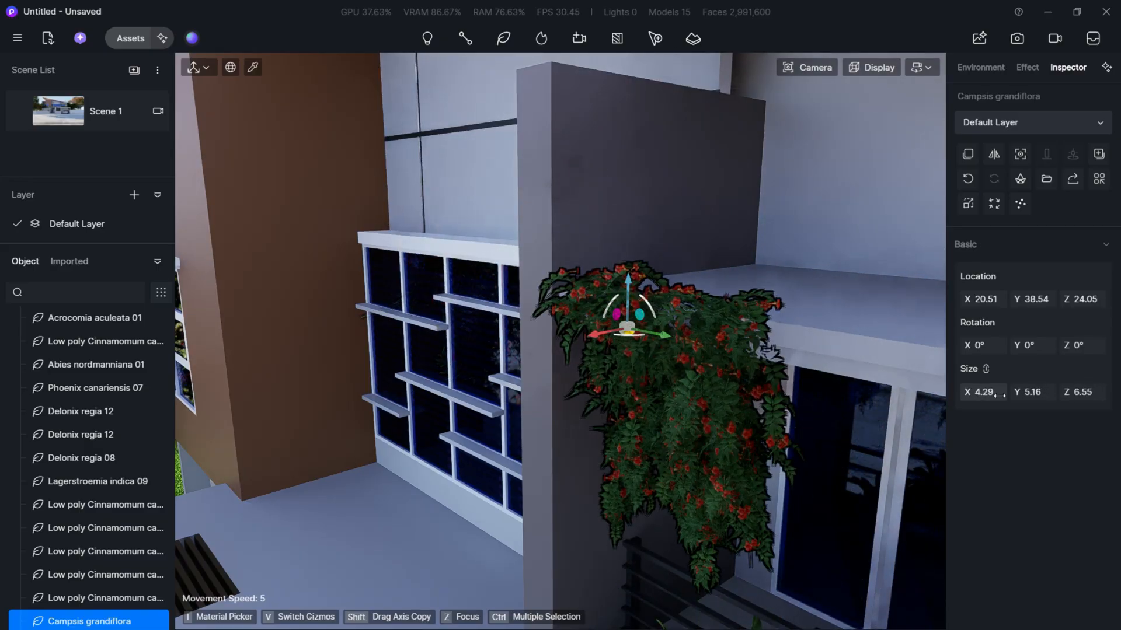
# - Undo the last enlargement of the Campsis grandiflora vine and copy it along the canopy edge to about Y 41.45
pyautogui.moveTo(405, 231); pyautogui.dragTo(551, 407, button='right')
pyautogui.press('a')
pyautogui.press('d')
pyautogui.hotkey('ctrl', 'z')
pyautogui.scroll(2, 547, 408)
pyautogui.click(543, 408)
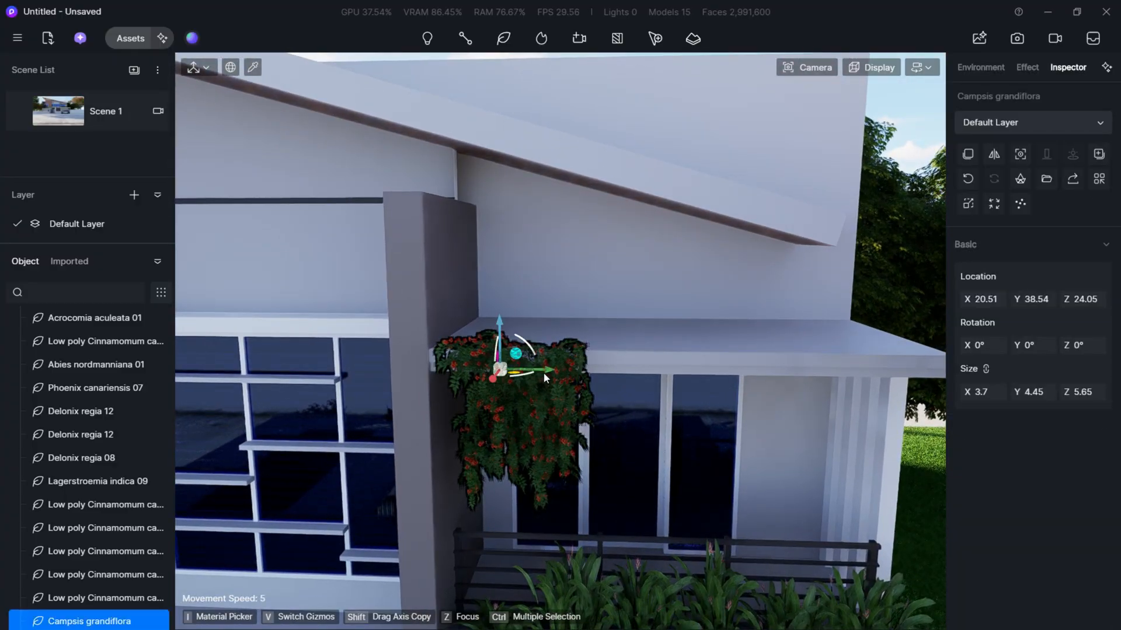
pyautogui.moveTo(544, 372); pyautogui.dragTo(652, 374)
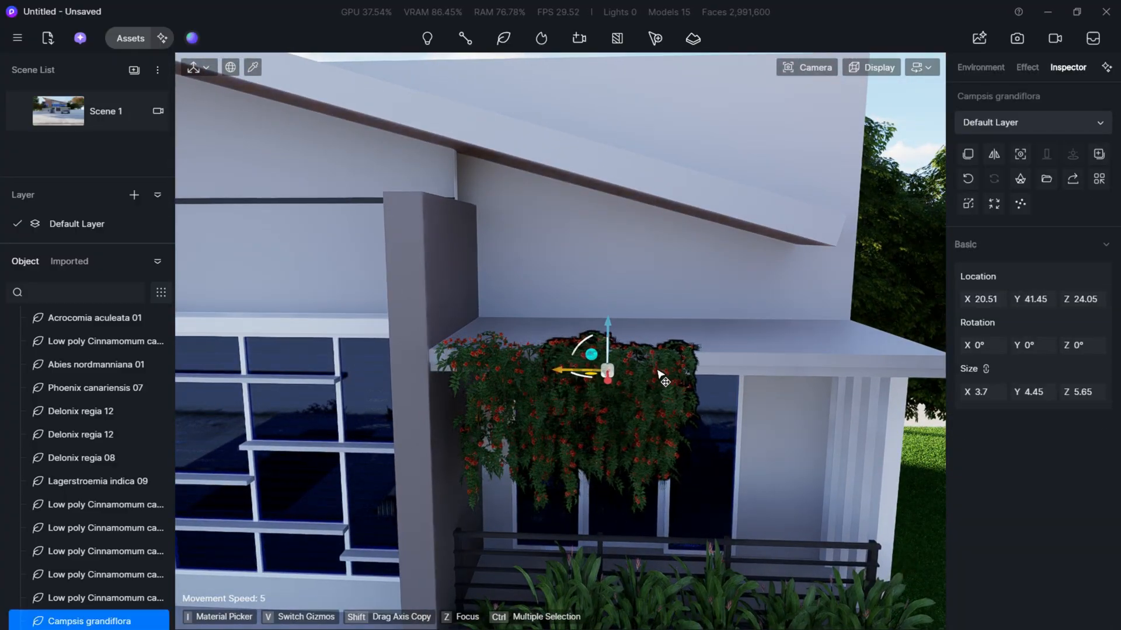
# - Examine the entrance porch and the whole villa frontage for further places that need climbing plants
pyautogui.hotkey('shift', 's')
pyautogui.press('s')
pyautogui.moveTo(618, 393); pyautogui.dragTo(397, 455, button='right')
pyautogui.press('a')
pyautogui.press('s')
pyautogui.press('w')
pyautogui.press('q')
pyautogui.press('e')
pyautogui.press('s')
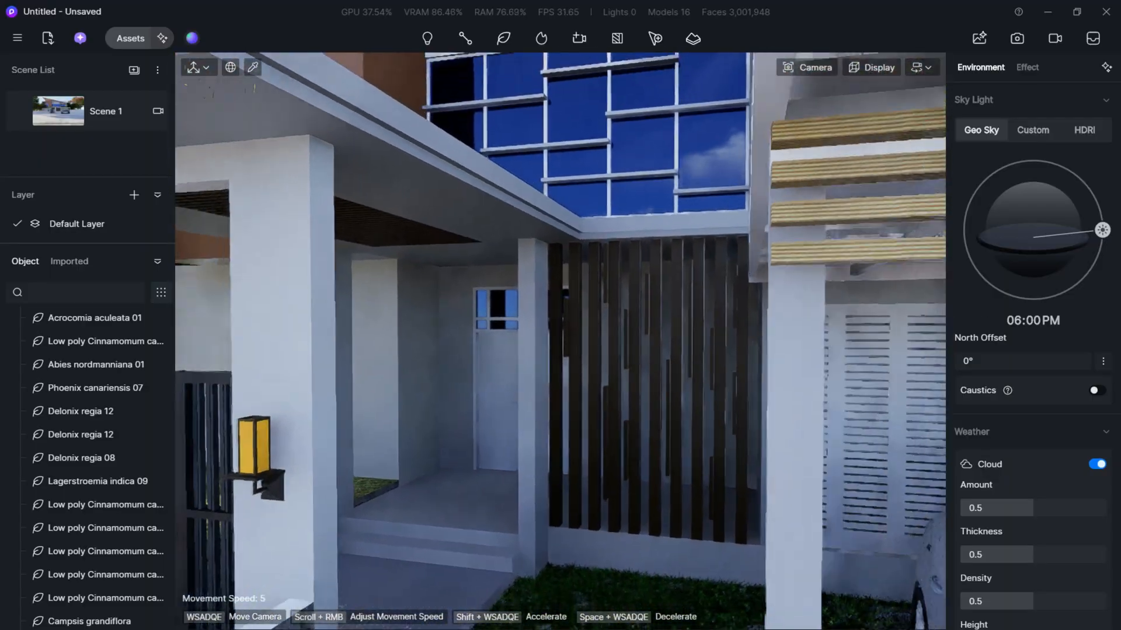
pyautogui.press('s')
pyautogui.moveTo(514, 467); pyautogui.dragTo(542, 479, button='right')
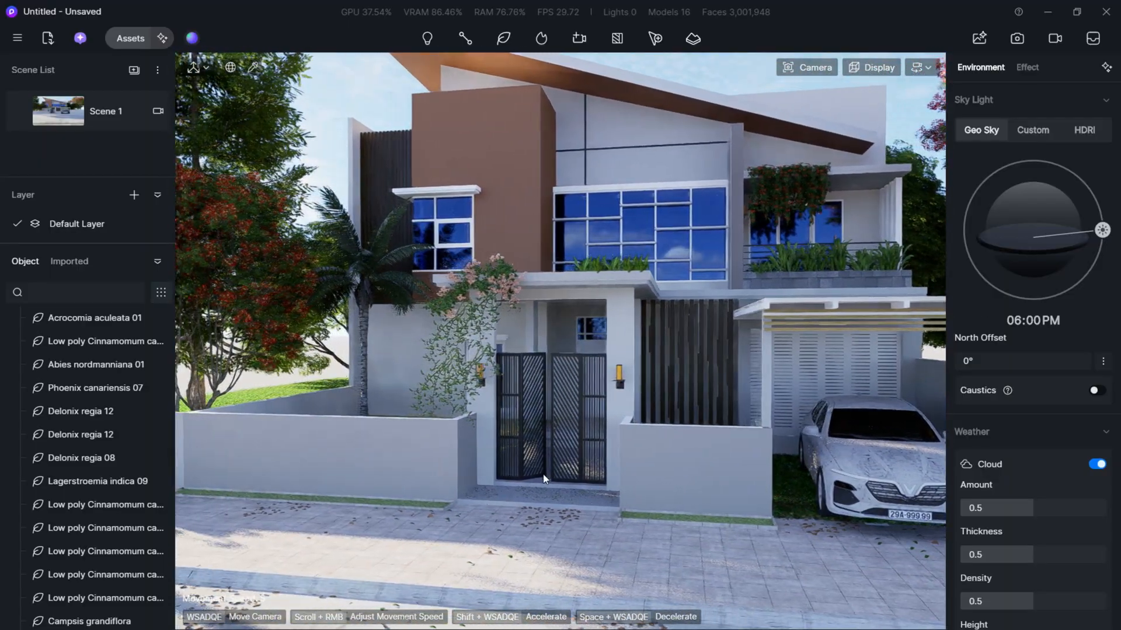
# - Choose the Wild Rose model from the Vine category and place one above the entrance gate at about X -0.16, Y 23.27, Z 13.87
pyautogui.click(501, 292)
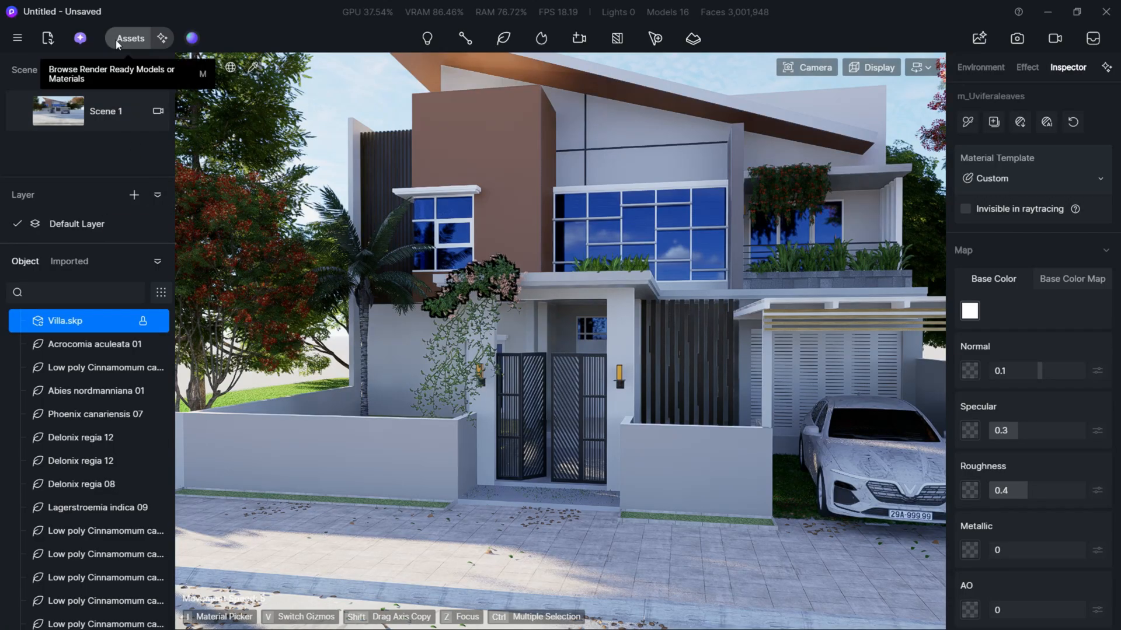
pyautogui.click(131, 38)
pyautogui.moveTo(413, 474); pyautogui.dragTo(399, 143)
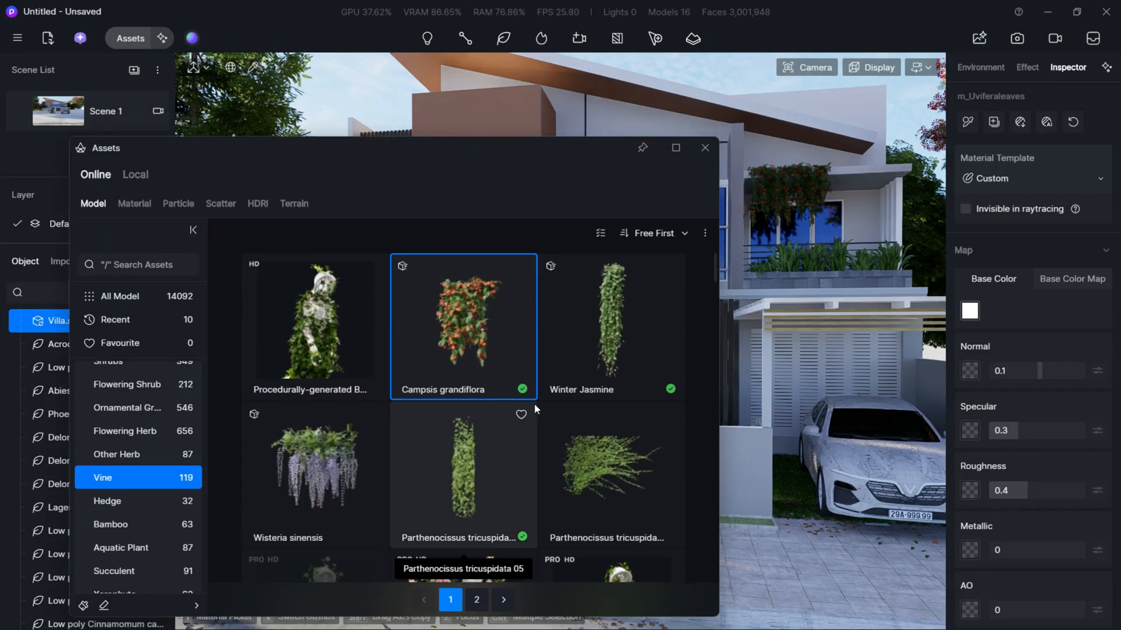
pyautogui.scroll(-10, 534, 404)
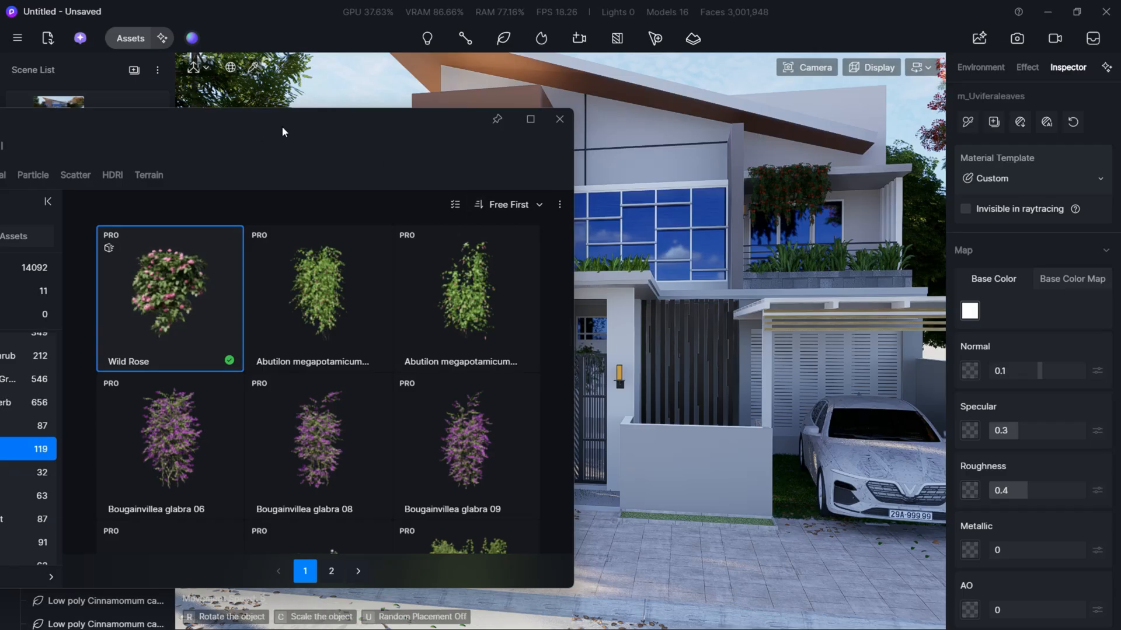
pyautogui.moveTo(282, 132); pyautogui.dragTo(32, 192)
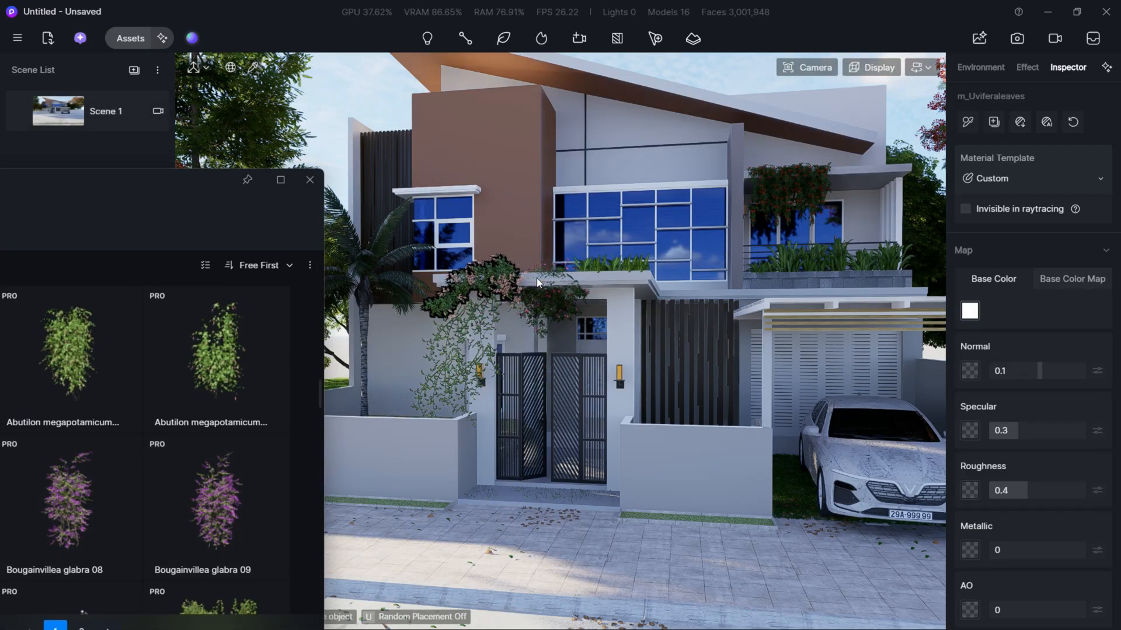
pyautogui.click(537, 277)
pyautogui.press('w')
pyautogui.press('d')
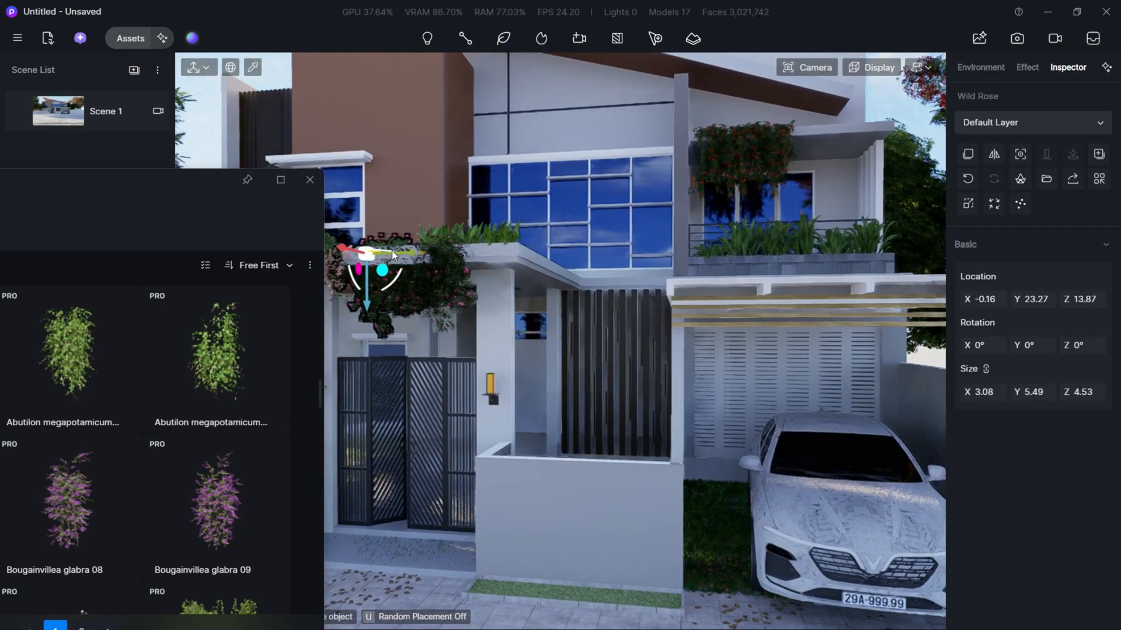
pyautogui.press('a')
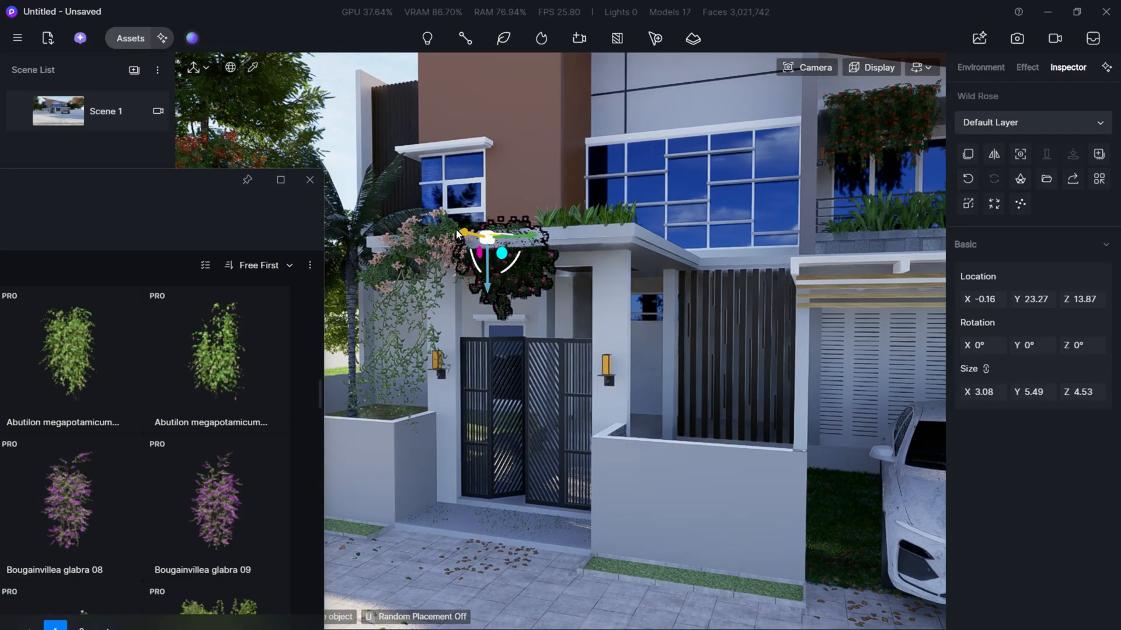
# - Delete the extra Wild Rose copy and shift the remaining one above the gate to about X -0.86
pyautogui.click(452, 234)
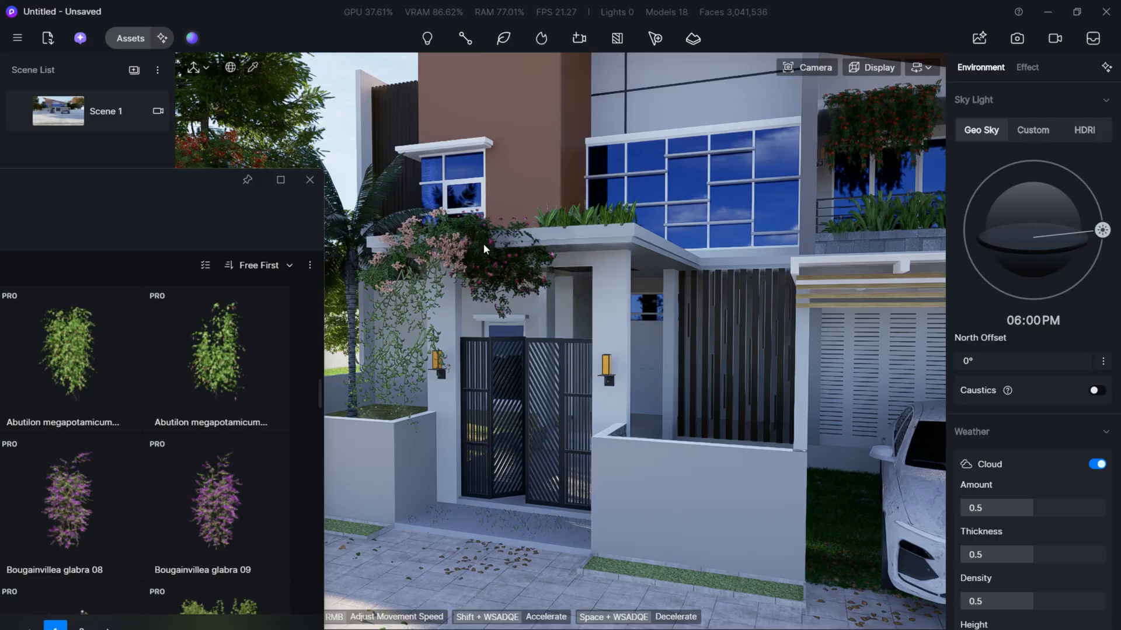
pyautogui.press('Delete')
pyautogui.click(513, 265)
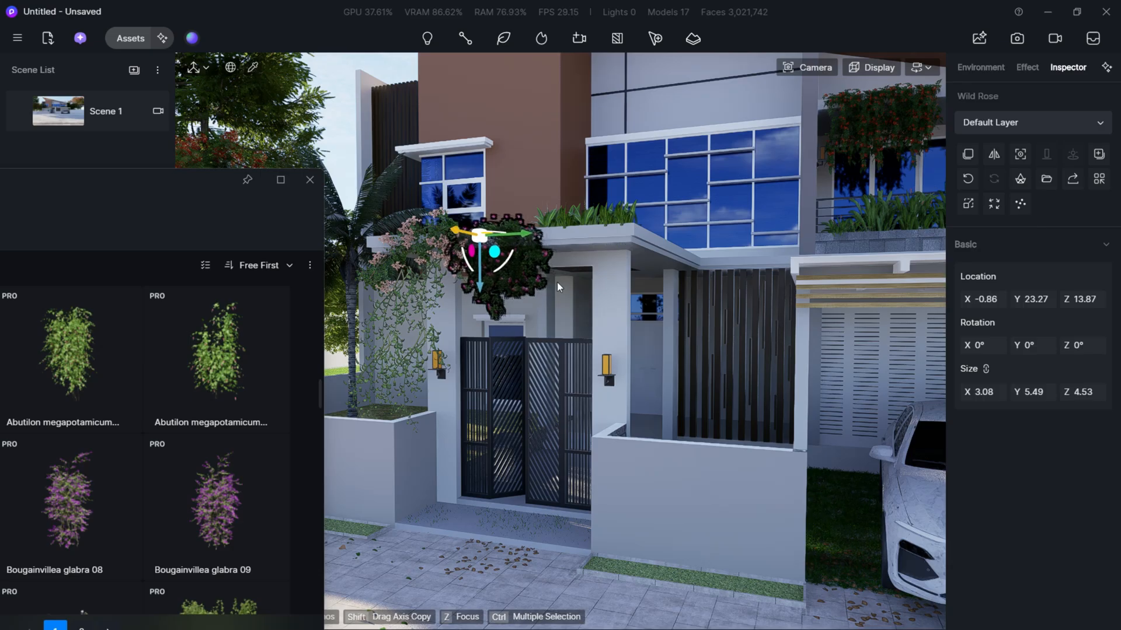
# - Find the Cissus sicyoides 01 hanging vine among the Vine models and download it
pyautogui.press('d')
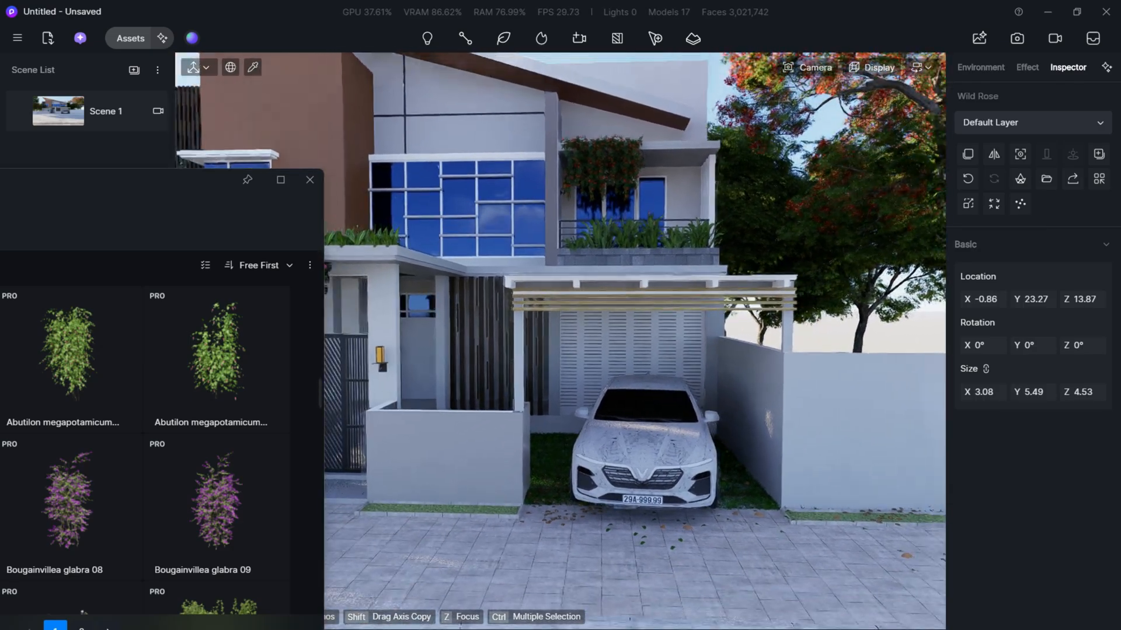
pyautogui.press('a')
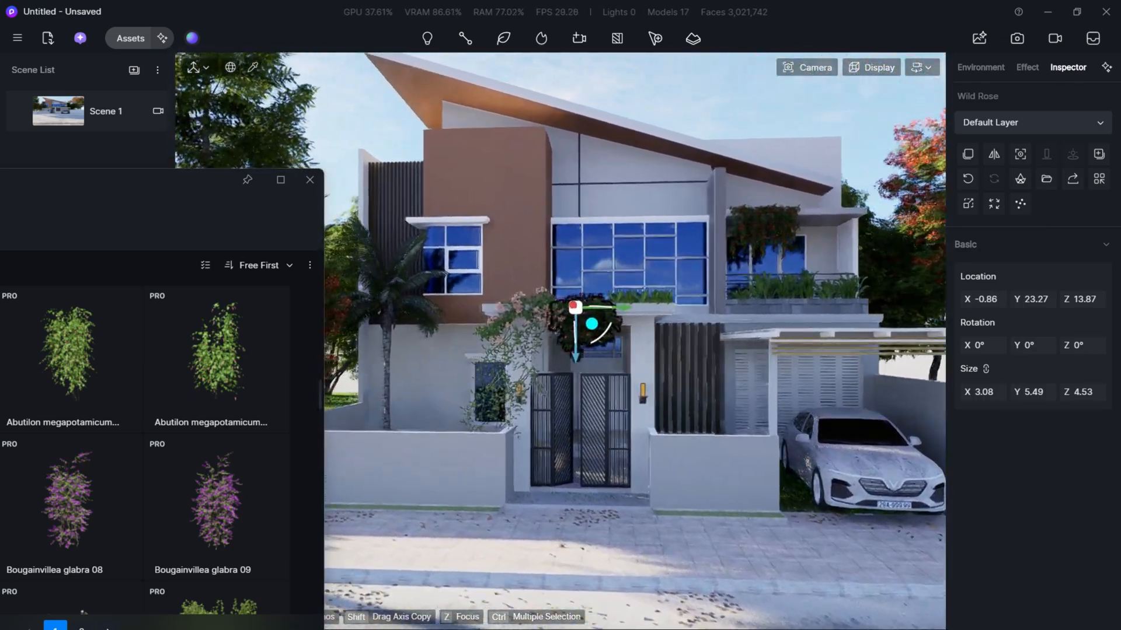
pyautogui.press('a')
pyautogui.press('w')
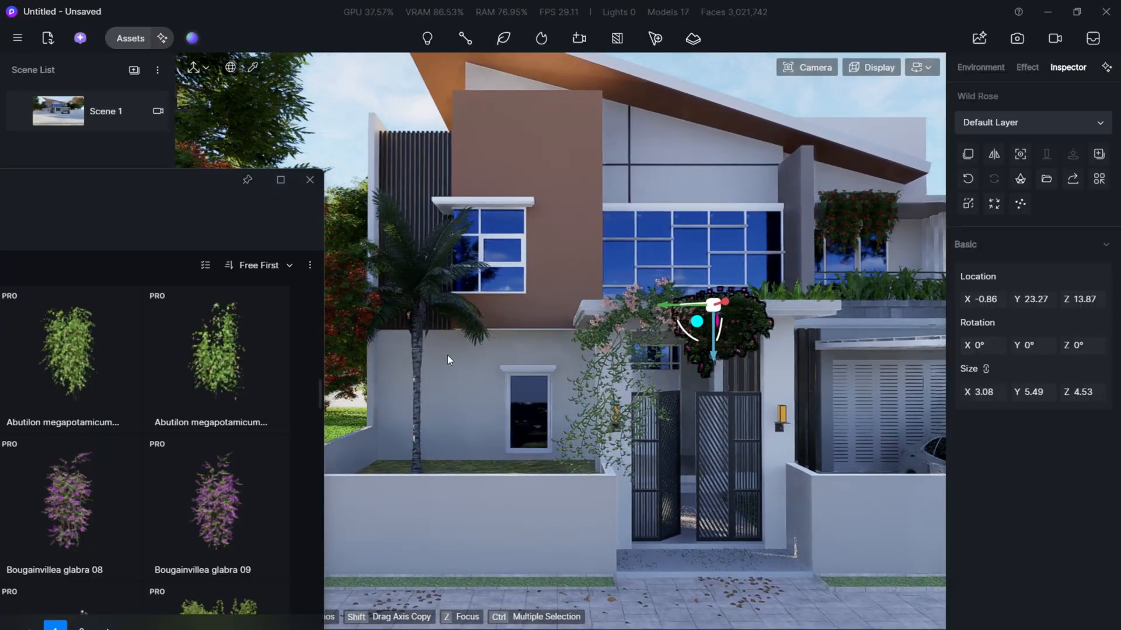
pyautogui.scroll(-3, 222, 491)
pyautogui.moveTo(174, 184); pyautogui.dragTo(390, 110)
pyautogui.scroll(-5, 397, 455)
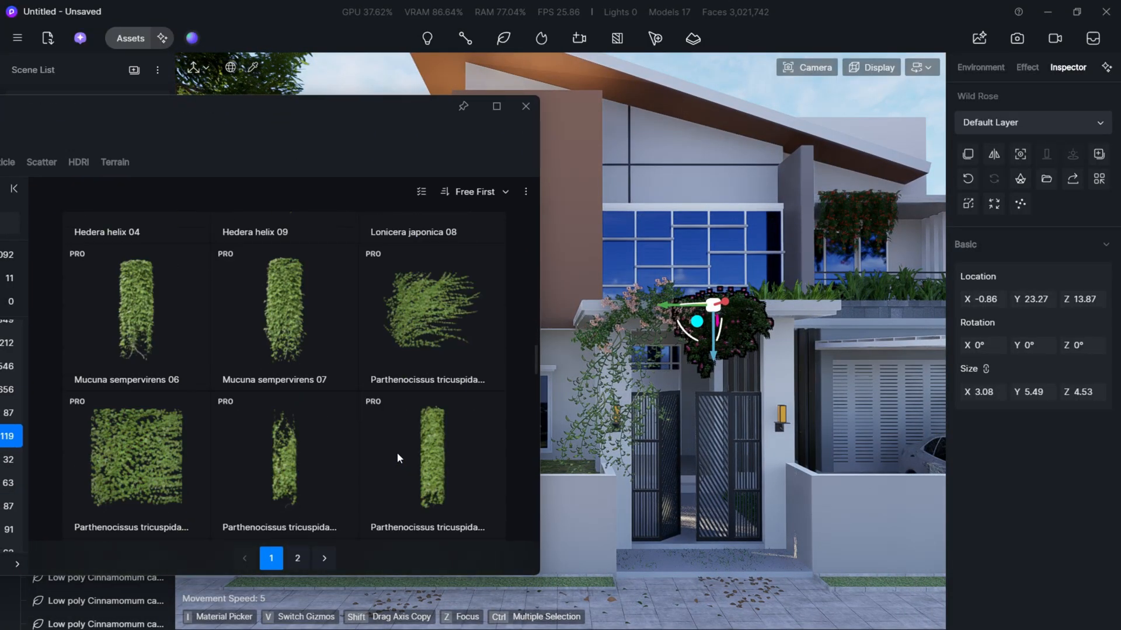
pyautogui.scroll(-15, 358, 457)
pyautogui.click(358, 457)
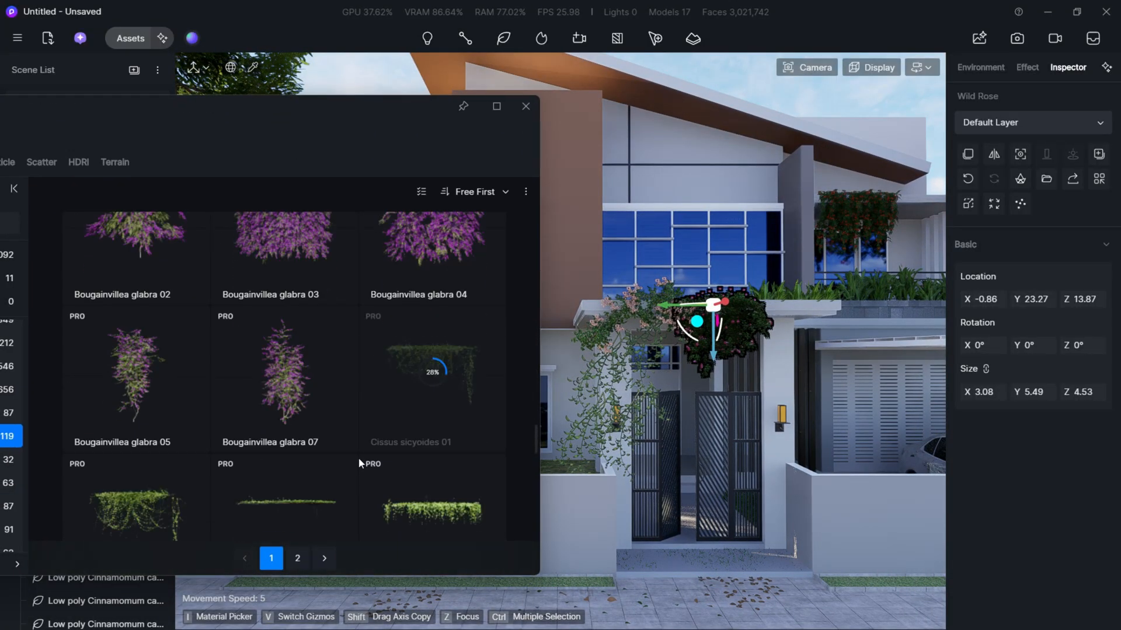
# - Download Cissus sicyoides 02 and 05, choose Cissus sicyoides 01 for placement and clear the asset library away from the villa
pyautogui.scroll(-5, 359, 433)
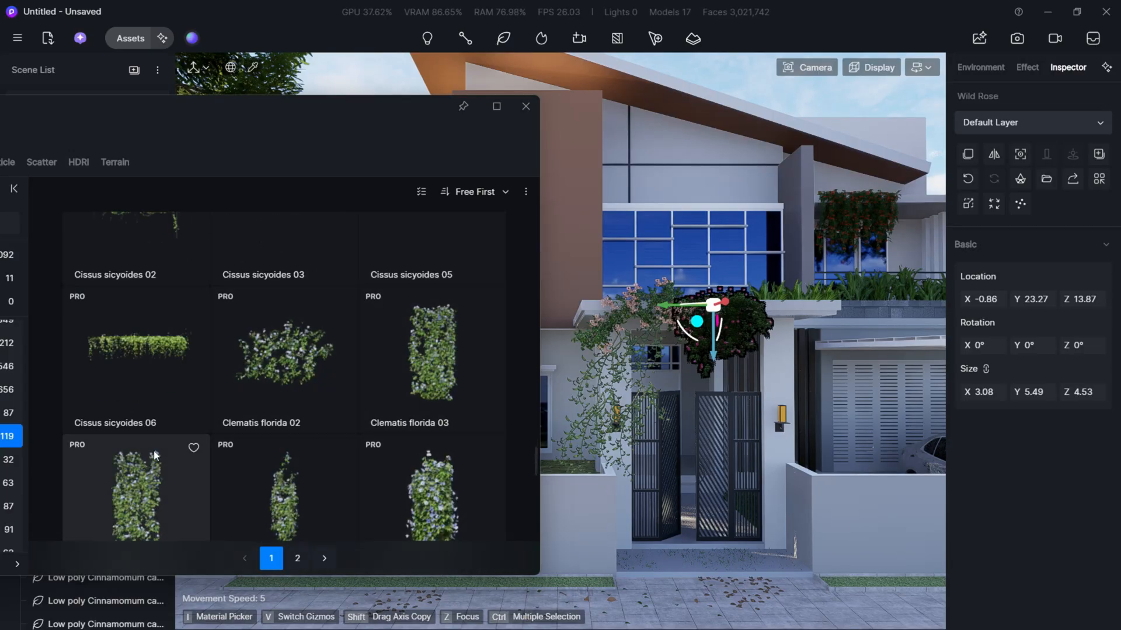
pyautogui.scroll(3, 356, 409)
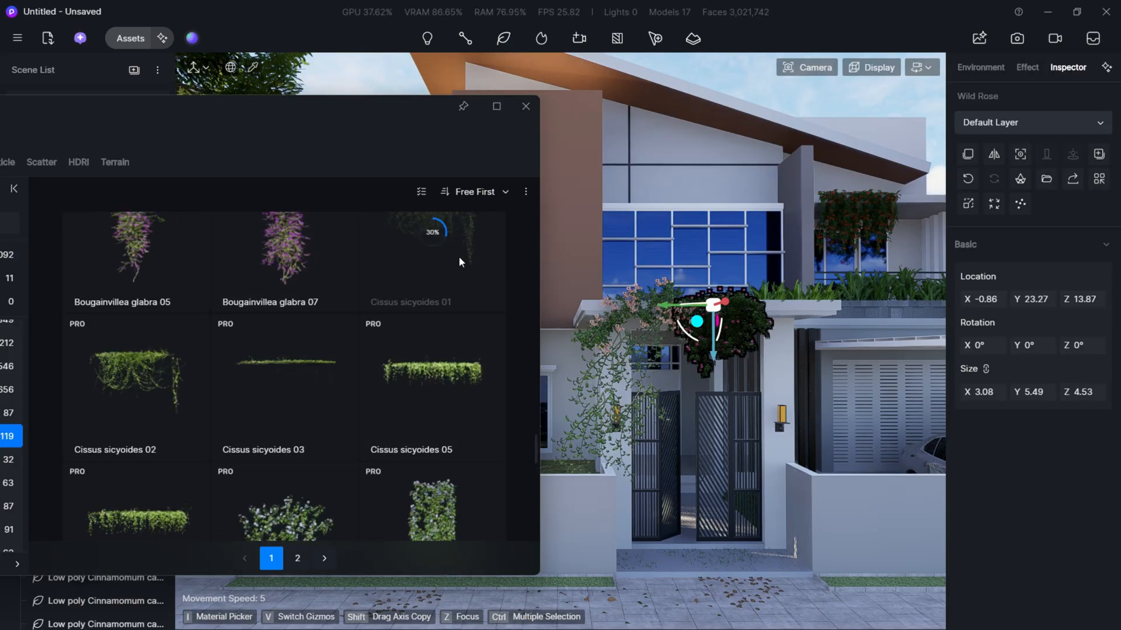
pyautogui.scroll(3, 453, 292)
pyautogui.moveTo(337, 106); pyautogui.dragTo(167, 150)
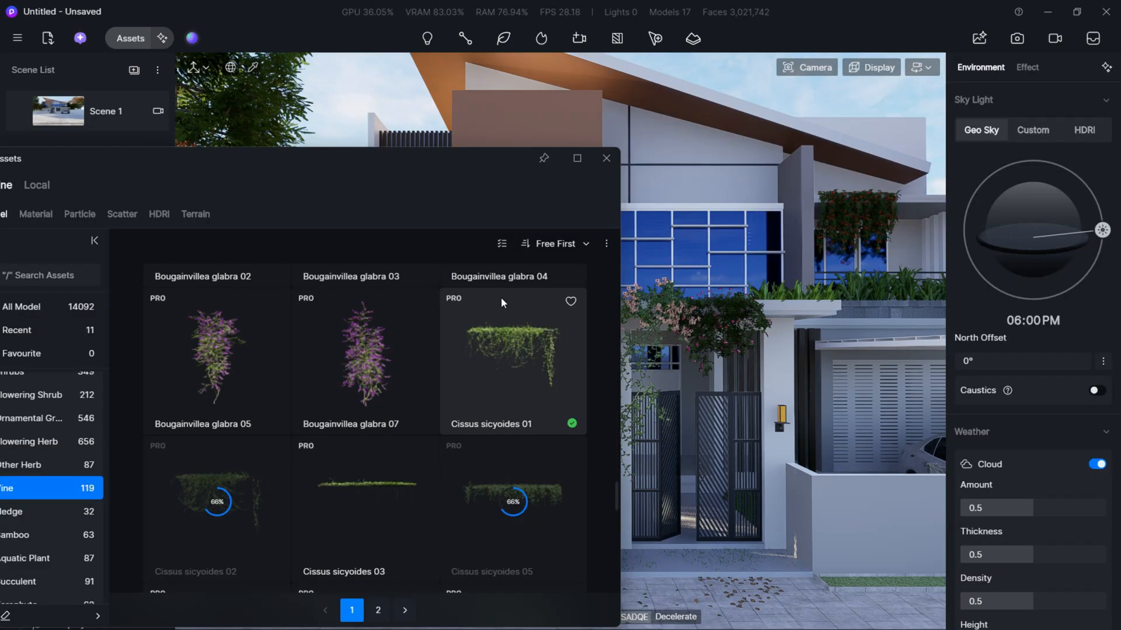
pyautogui.click(515, 349)
pyautogui.moveTo(455, 167); pyautogui.dragTo(226, 230)
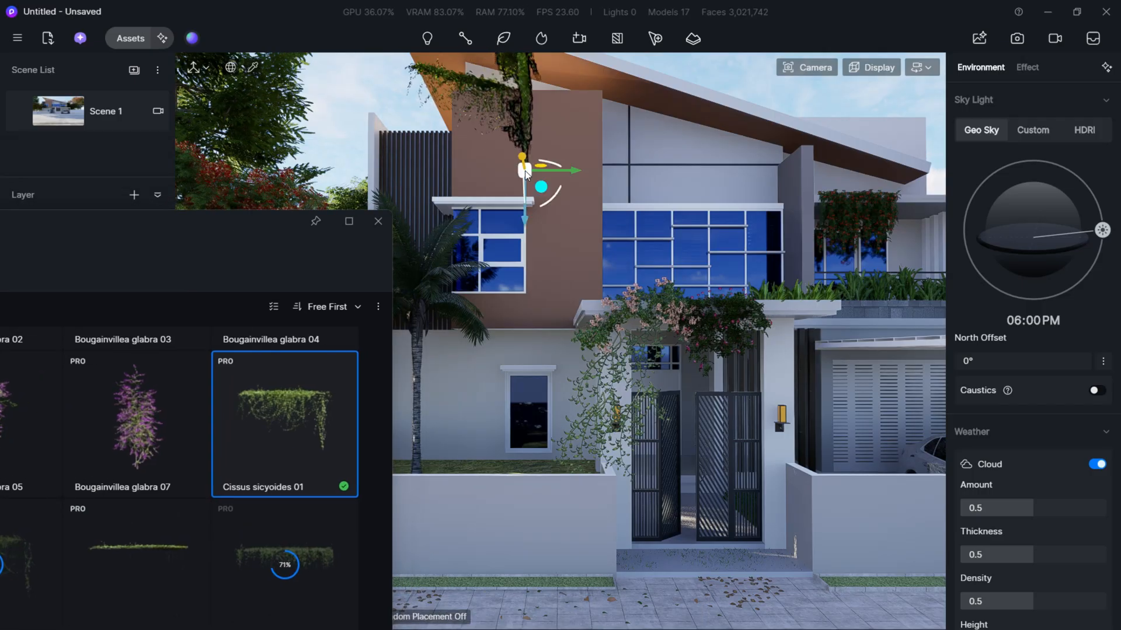
# - Place Cissus sicyoides 01 on the brown upper wall at about X 19.03, Y 13.09, Z 26.06 and set its Z rotation to 90°
pyautogui.click(526, 172)
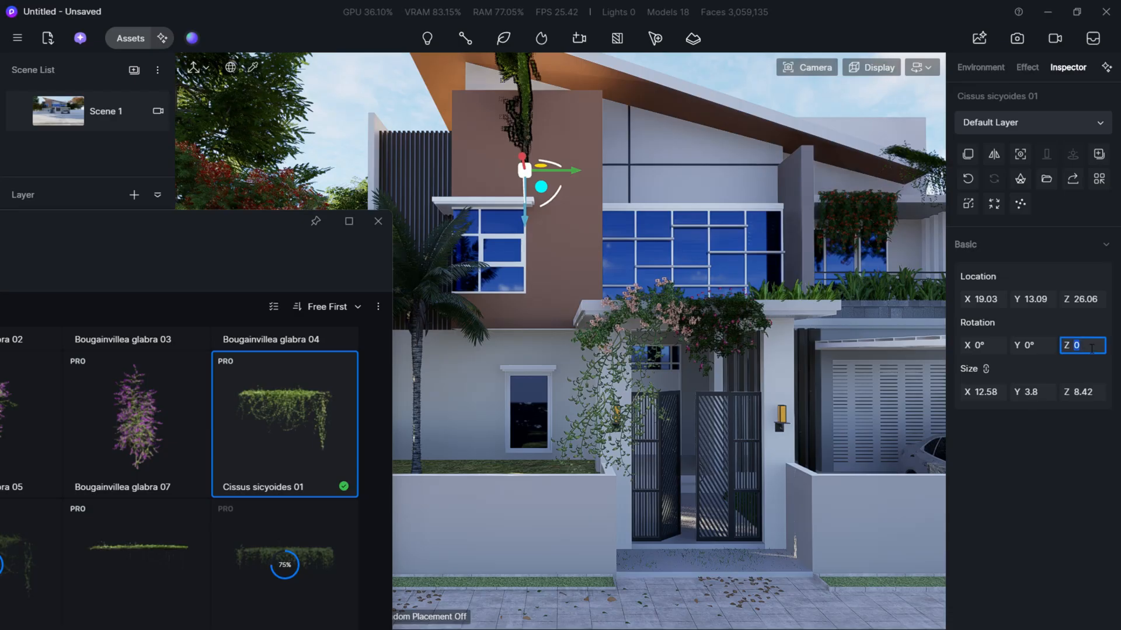
pyautogui.press('Return')
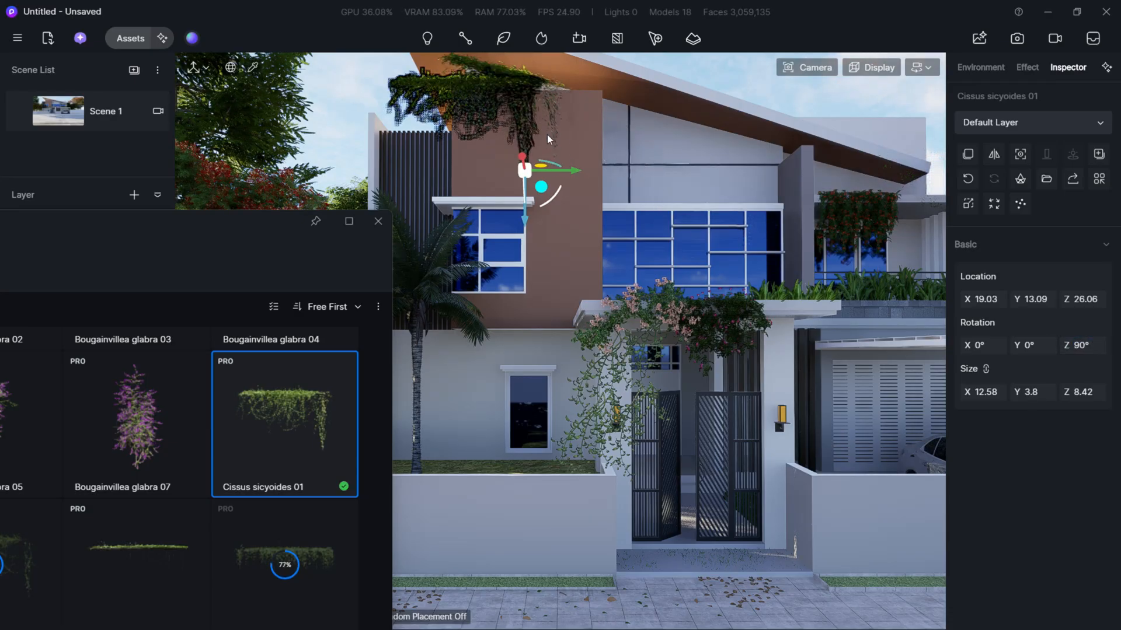
pyautogui.click(377, 122)
pyautogui.click(493, 84)
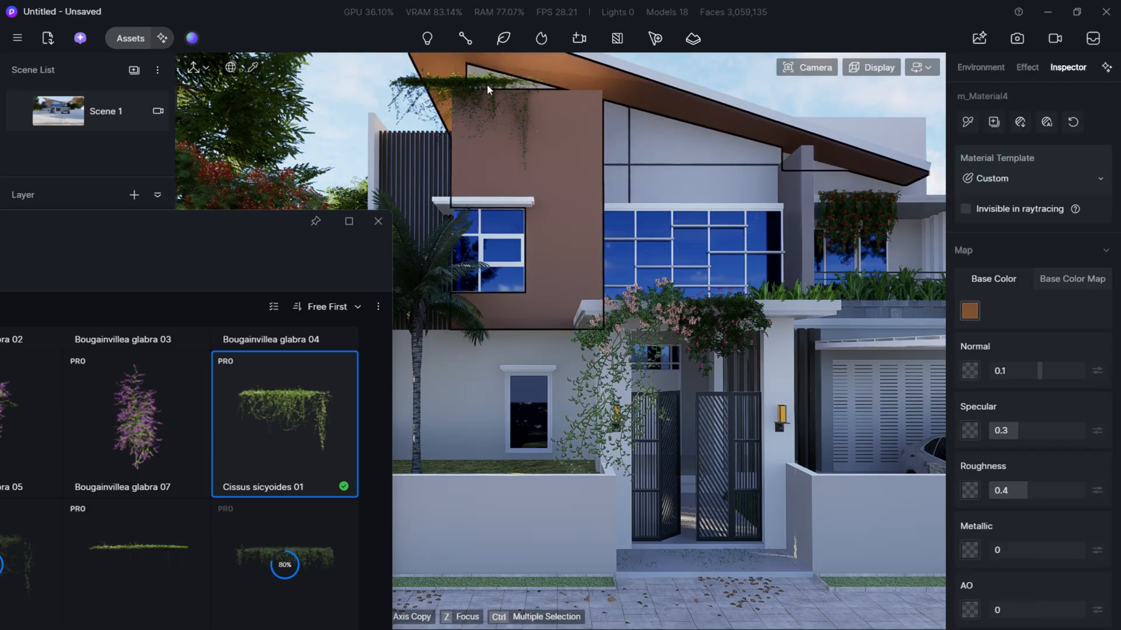
# - Move the Cissus sicyoides 01 vine along and down the brown wall's top edge to about Y 17.94, Z 25.26
pyautogui.click(472, 84)
pyautogui.press('e')
pyautogui.moveTo(576, 110); pyautogui.dragTo(571, 146, button='right')
pyautogui.moveTo(576, 198); pyautogui.dragTo(577, 182, button='right')
pyautogui.press('w')
pyautogui.press('e')
pyautogui.press('a')
pyautogui.press('s')
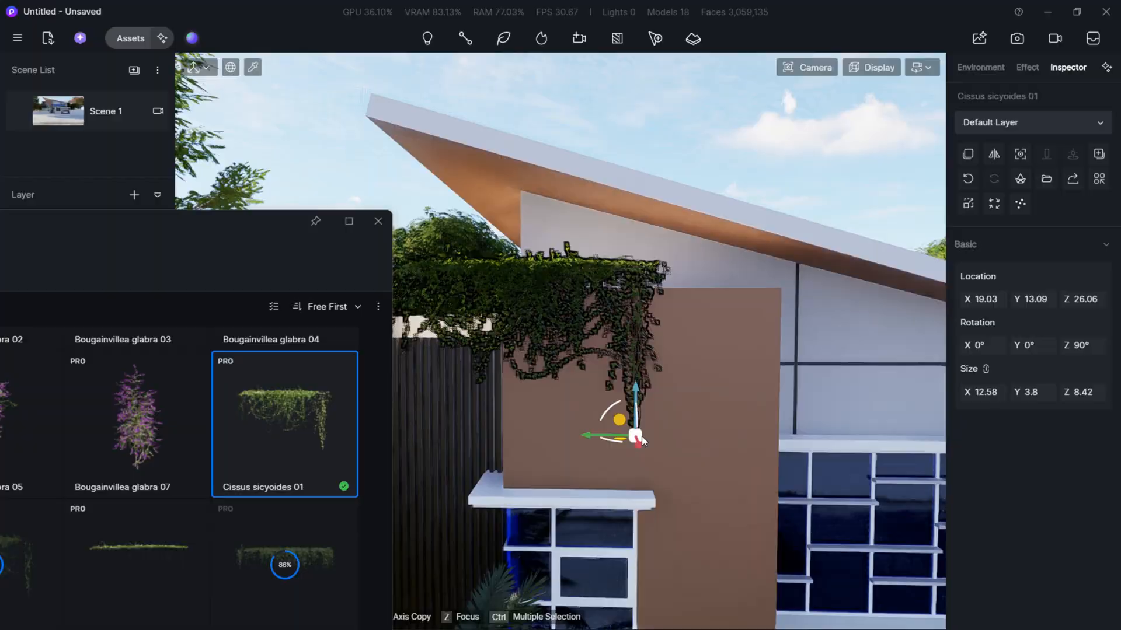
pyautogui.moveTo(592, 426); pyautogui.dragTo(736, 410)
pyautogui.press('w')
pyautogui.moveTo(735, 409); pyautogui.dragTo(686, 409, button='right')
pyautogui.press('d')
pyautogui.moveTo(736, 361); pyautogui.dragTo(684, 348, button='right')
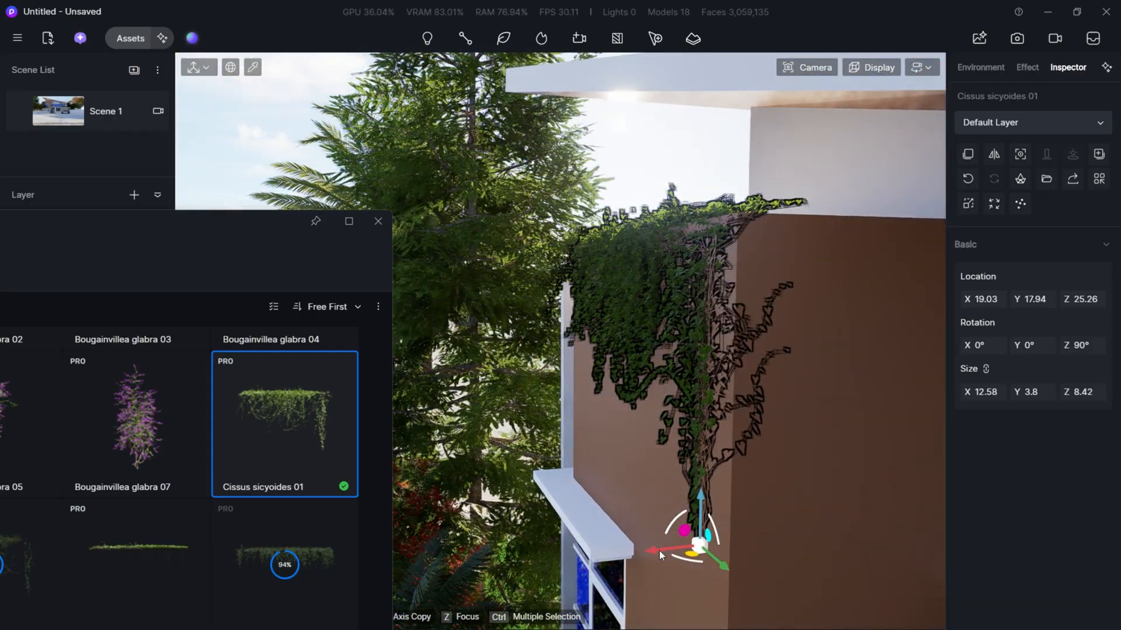
# - Fine-tune the Cissus sicyoides 01 vine to about X 18.85, Y 19.15 and return to the Scene 1 view
pyautogui.moveTo(660, 551); pyautogui.dragTo(651, 552)
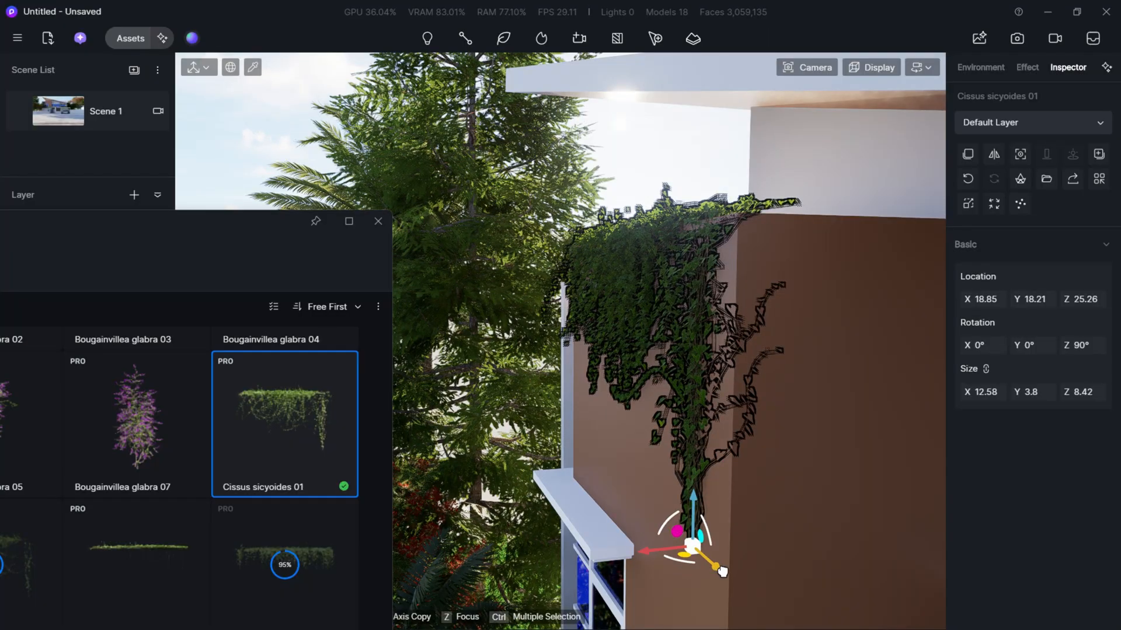
pyautogui.moveTo(722, 572)
pyautogui.mouseDown()
pyautogui.moveTo(754, 599)
pyautogui.moveTo(742, 581)
pyautogui.mouseUp()
pyautogui.click(69, 119)
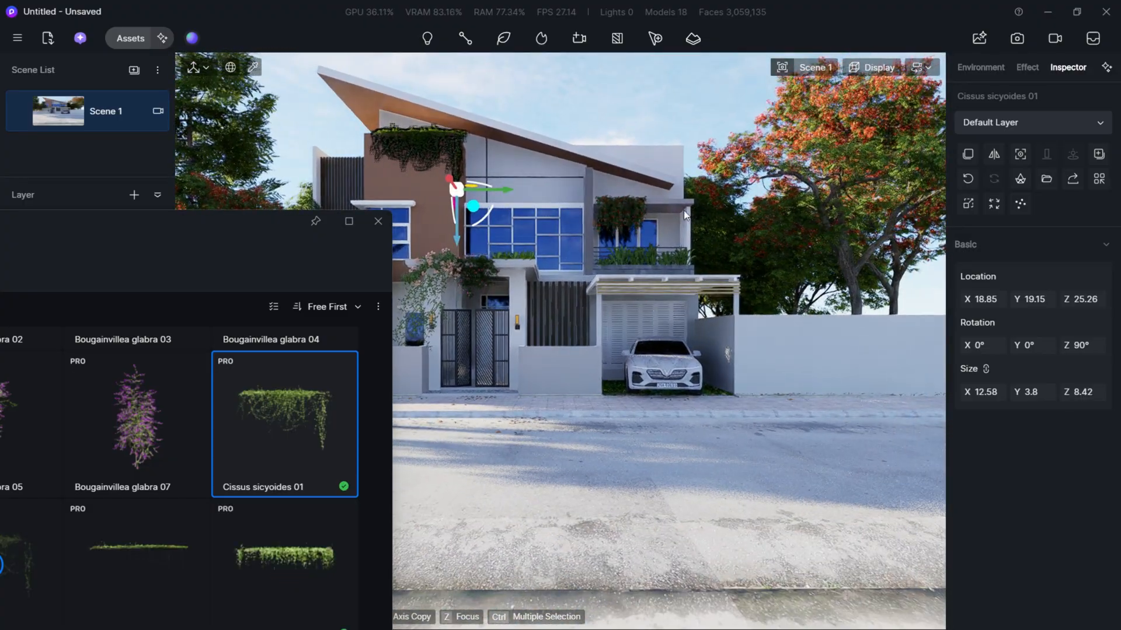
# - Remove the Wild Rose above the entrance gate and close the asset library
pyautogui.press('Escape')
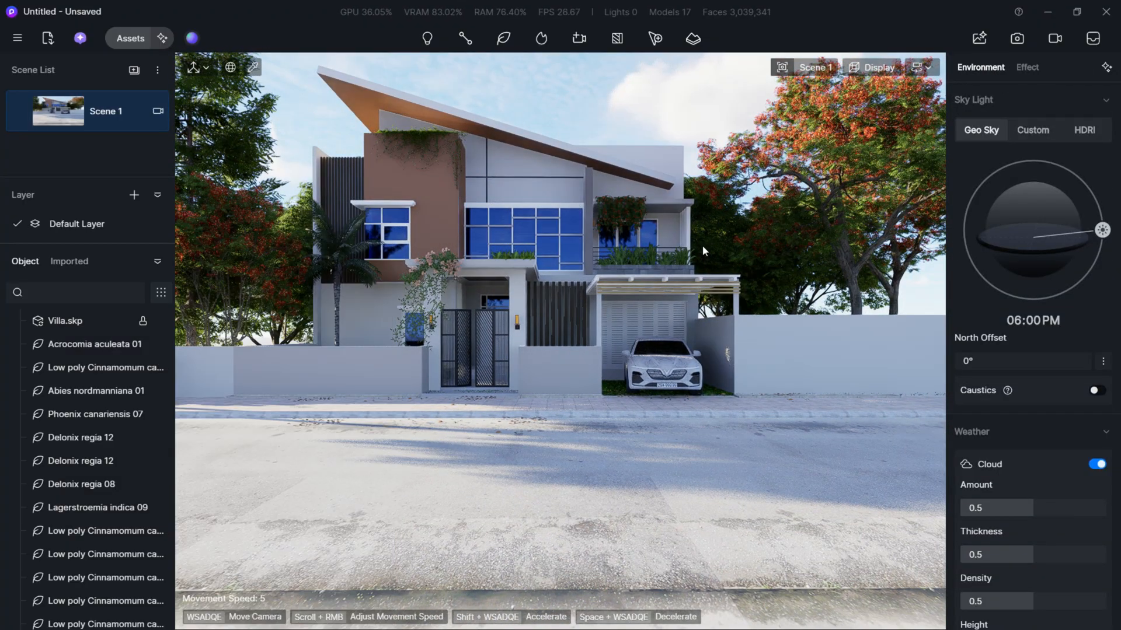
pyautogui.press('a')
pyautogui.press('s')
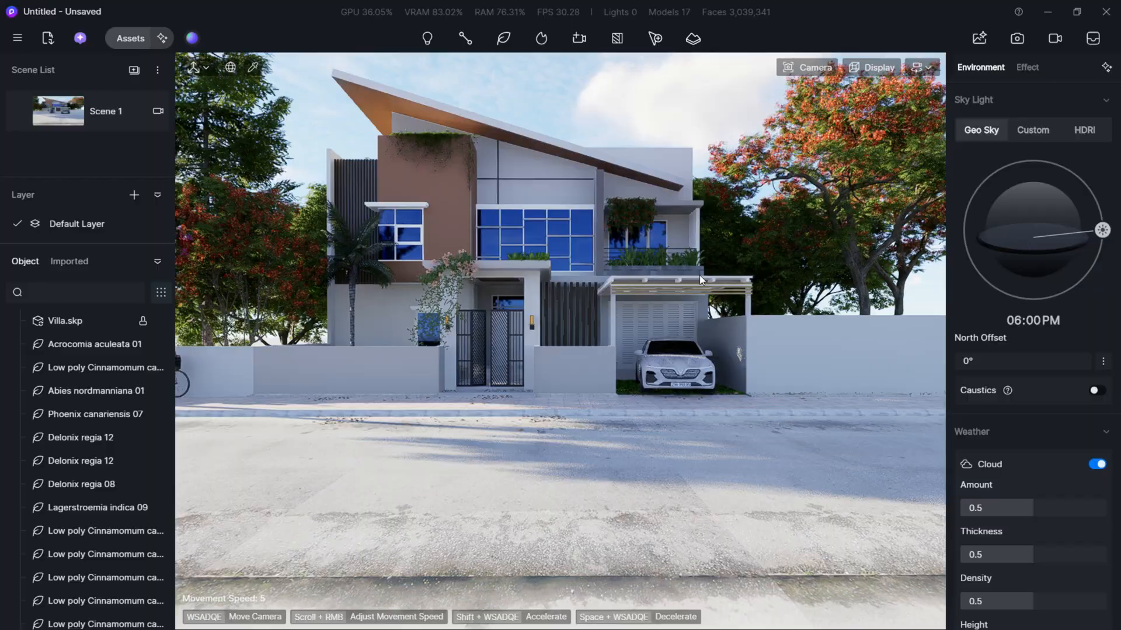
pyautogui.press('a')
pyautogui.press('a')
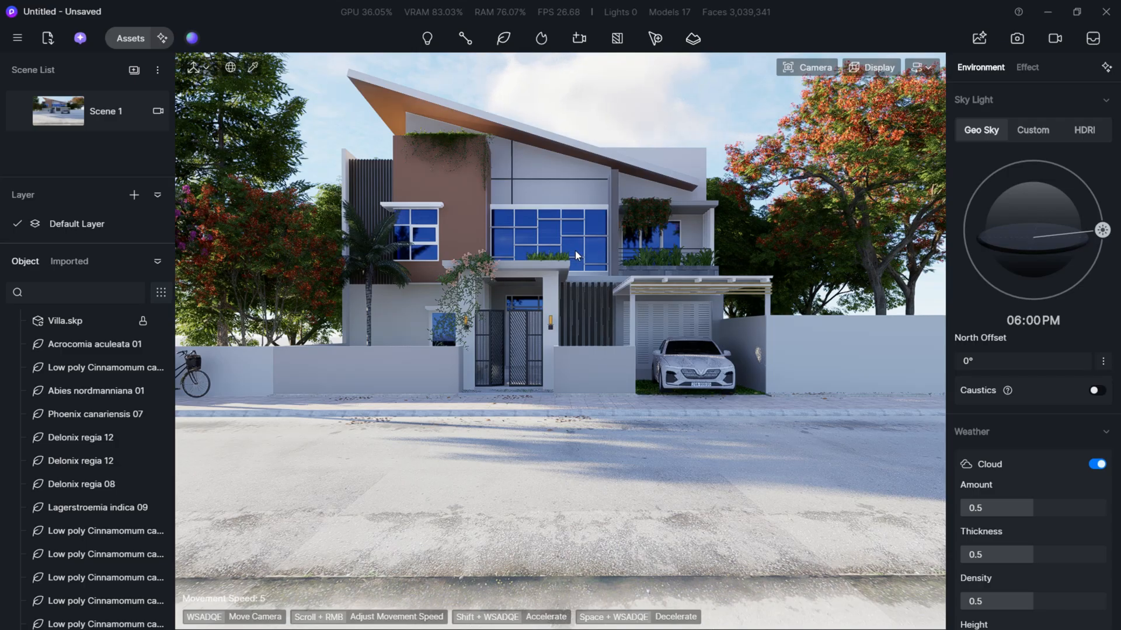
# - Fly up over the villa to examine the empty background beyond its trees
pyautogui.press('e')
pyautogui.press('e')
pyautogui.press('w')
pyautogui.moveTo(576, 250); pyautogui.dragTo(517, 380, button='right')
pyautogui.press('w')
pyautogui.press('e')
pyautogui.press('w')
pyautogui.press('s')
pyautogui.press('a')
pyautogui.press('e')
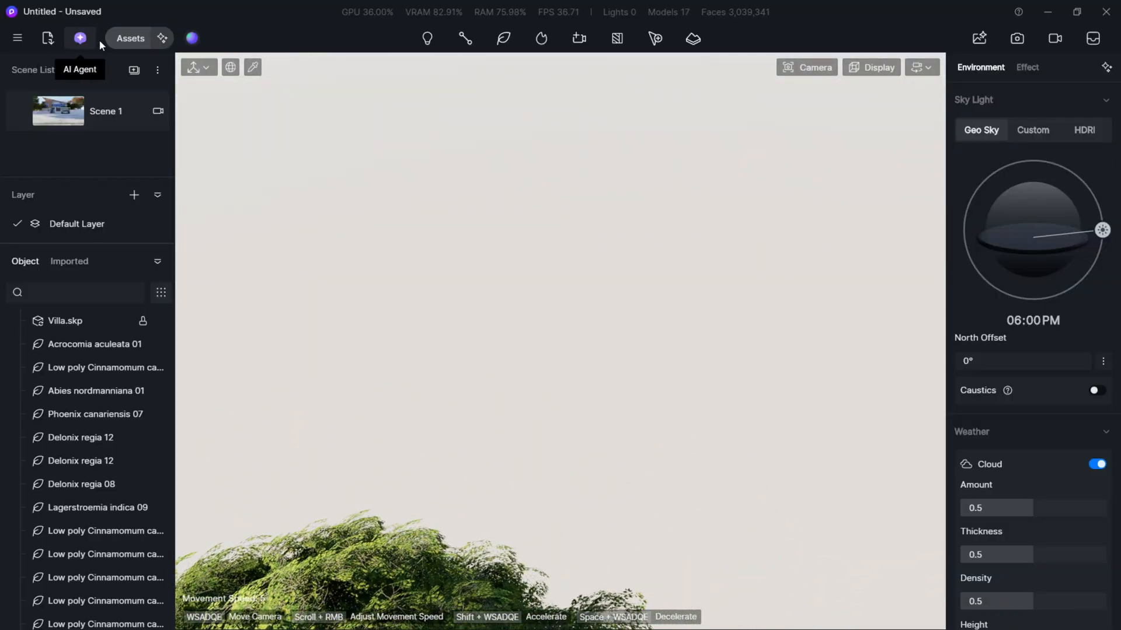
# - Open the asset library's Backdrop plane models and choose Autumn Trees 01 for placing
pyautogui.click(129, 39)
pyautogui.moveTo(136, 222); pyautogui.dragTo(590, 114)
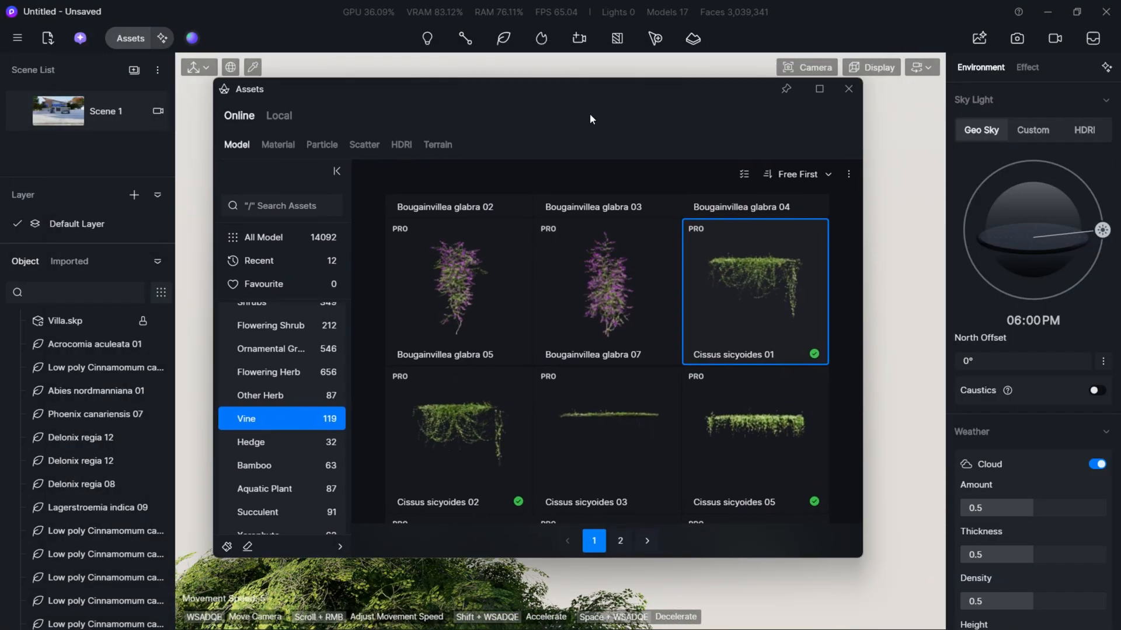
pyautogui.scroll(-10, 269, 421)
pyautogui.scroll(-1, 270, 463)
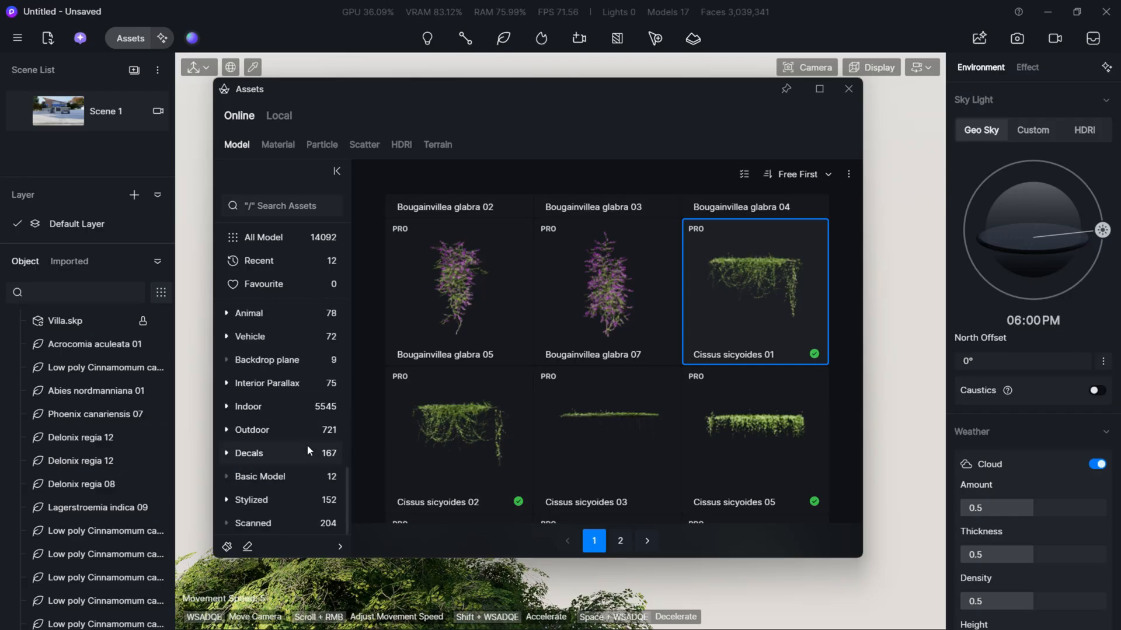
pyautogui.click(281, 362)
pyautogui.scroll(1, 272, 382)
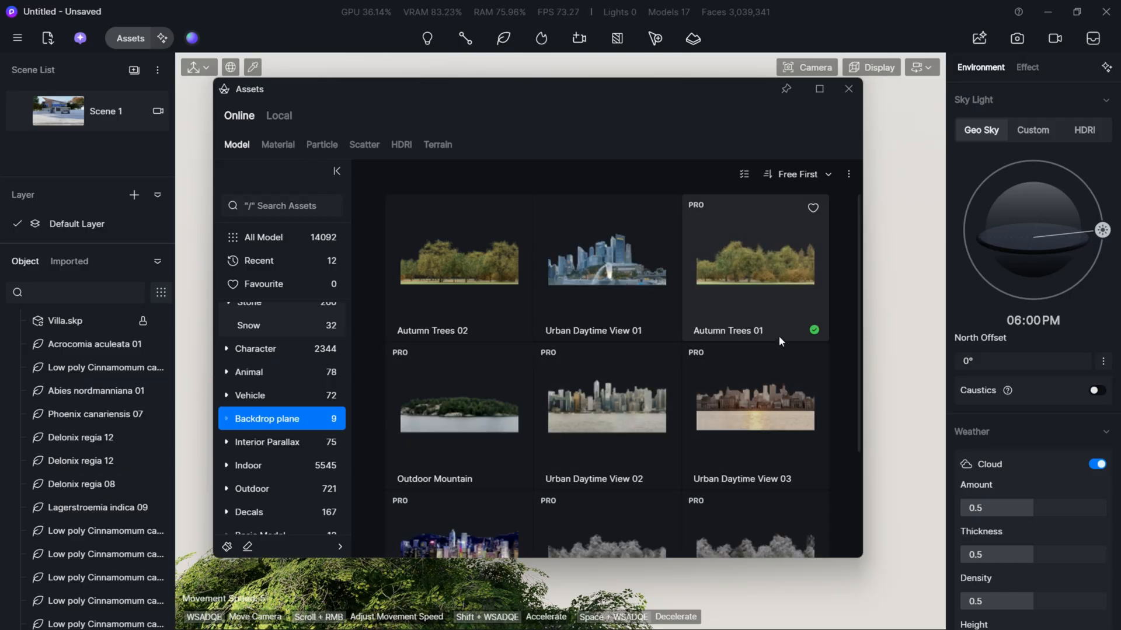
pyautogui.click(770, 296)
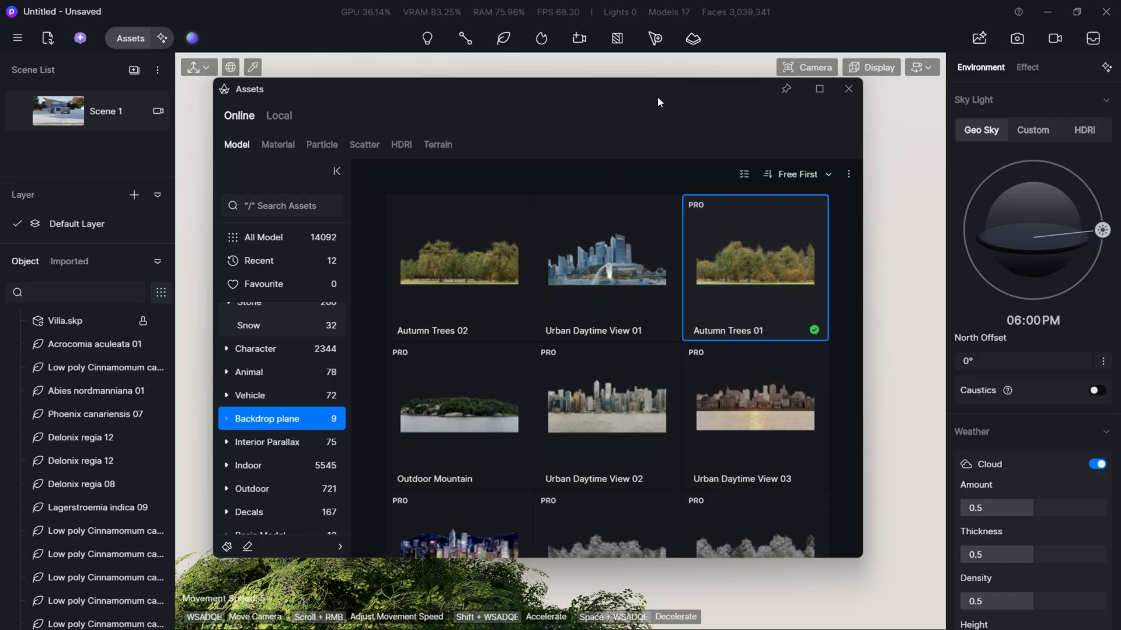
# - Place the Autumn Trees 01 backdrop behind the villa, return to the Scene 1 view and close the asset library
pyautogui.moveTo(657, 97); pyautogui.dragTo(275, 485)
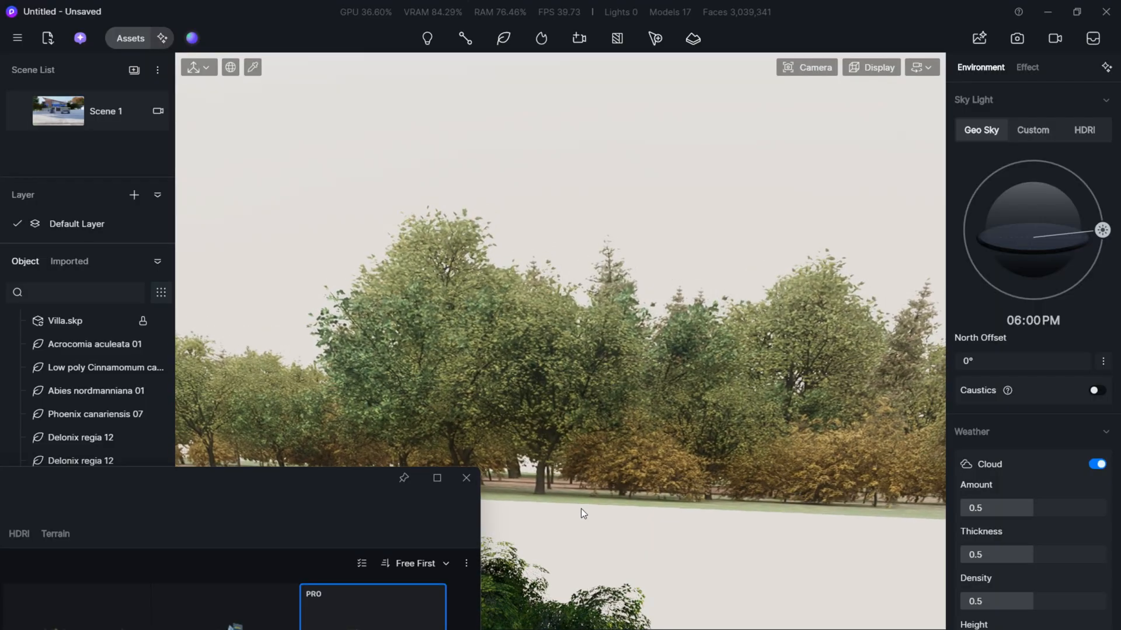
pyautogui.click(580, 509)
pyautogui.click(48, 106)
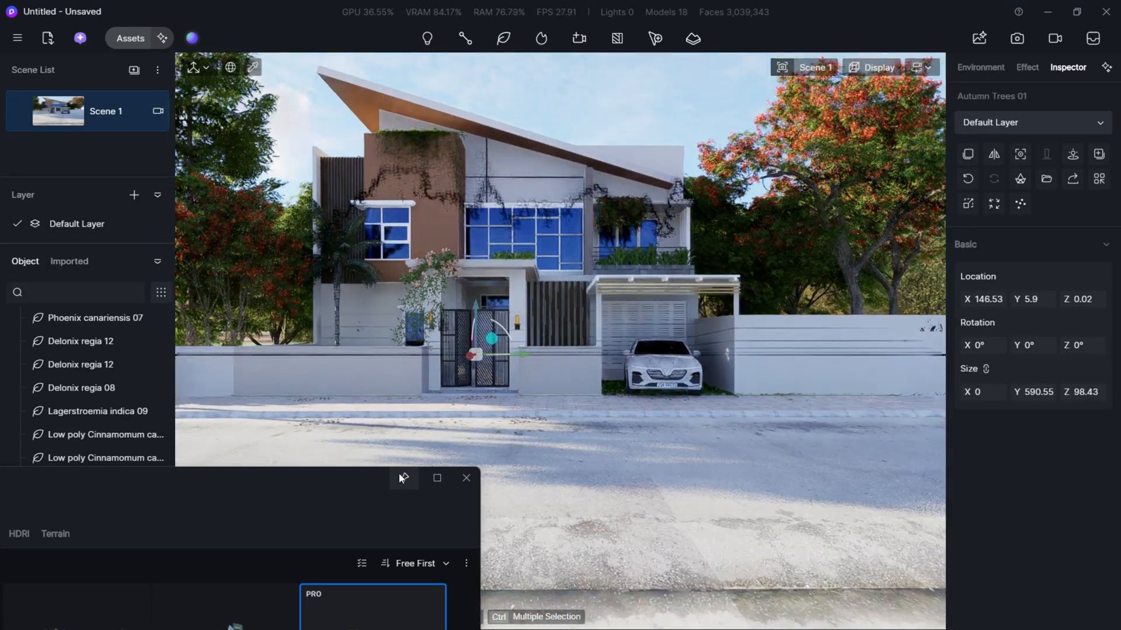
pyautogui.click(426, 413)
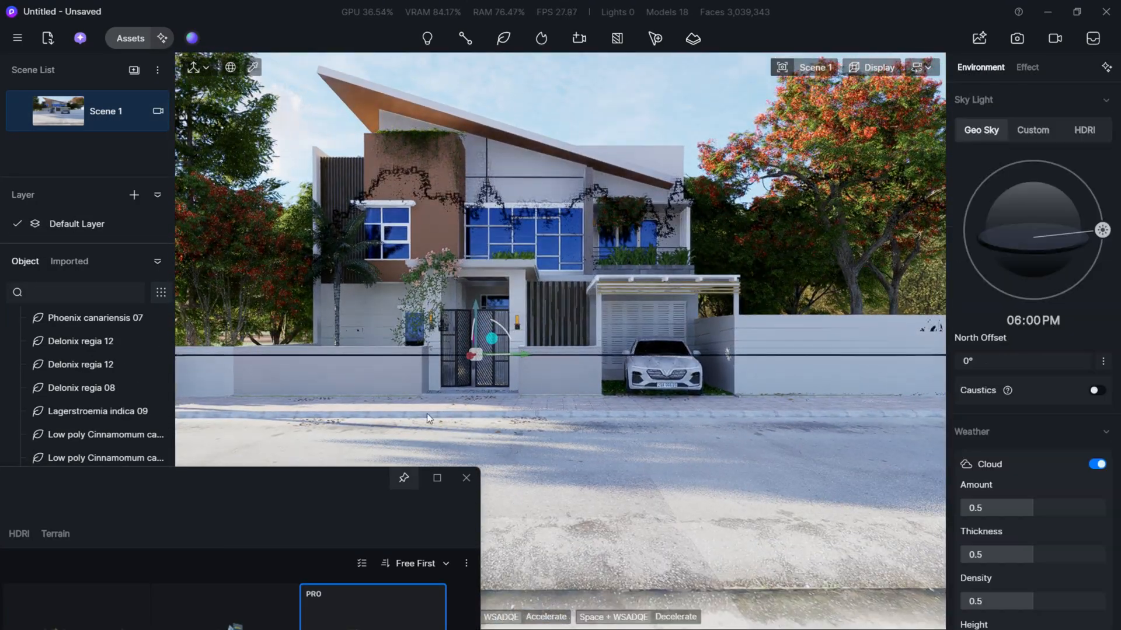
pyautogui.click(466, 479)
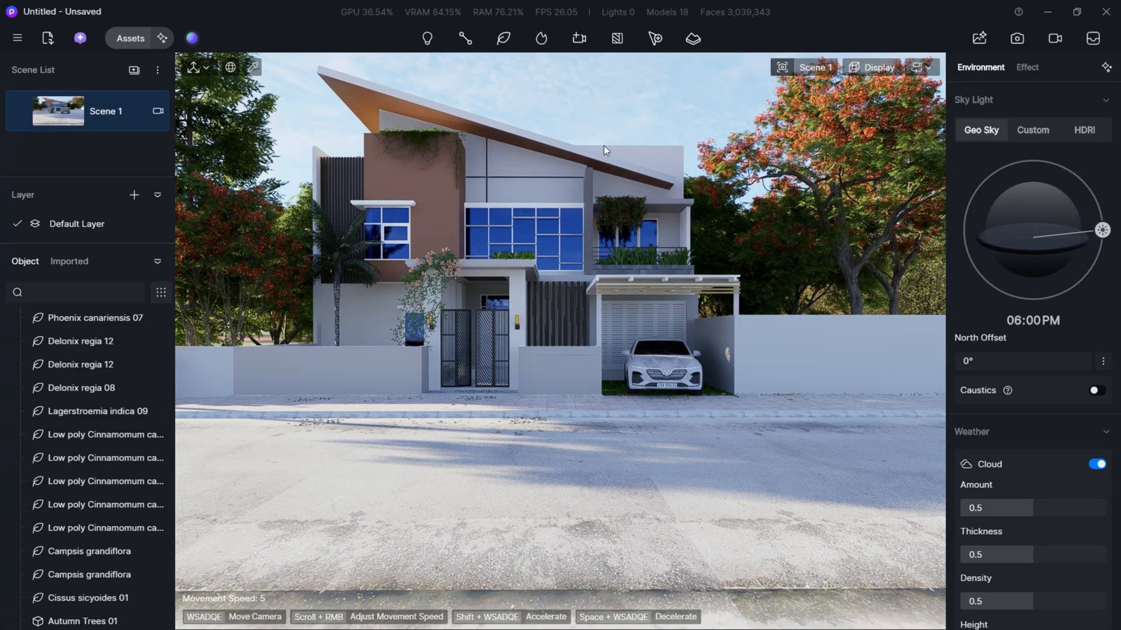
# - Select the Autumn Trees 01 backdrop behind the villa and raise it to about Z 7.26
pyautogui.moveTo(643, 199); pyautogui.dragTo(856, 279, button='middle')
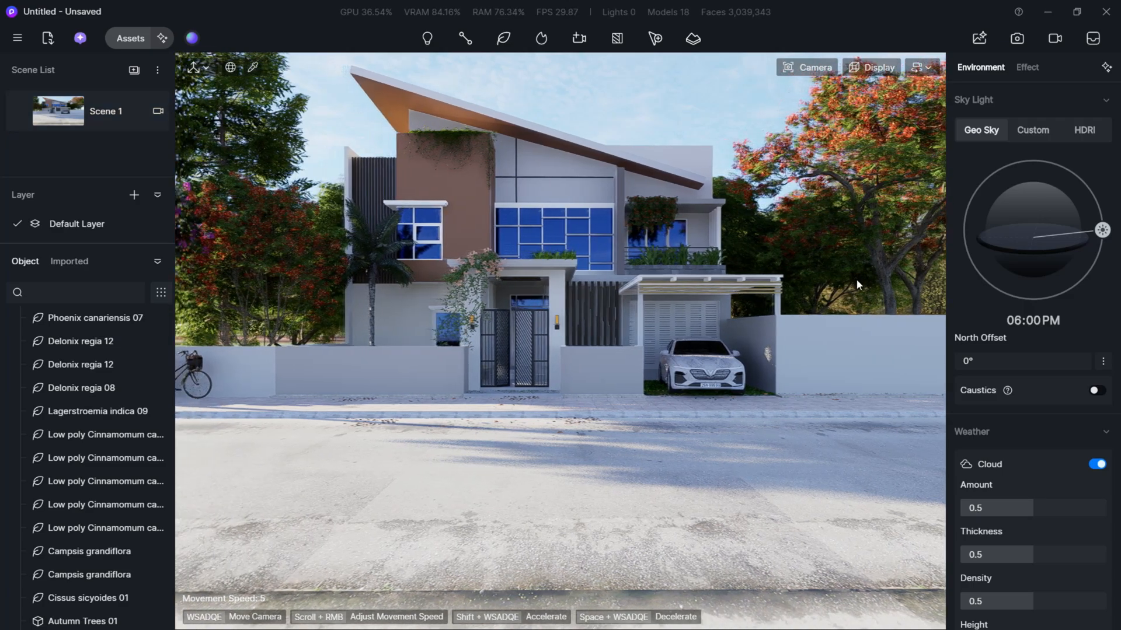
pyautogui.click(863, 311)
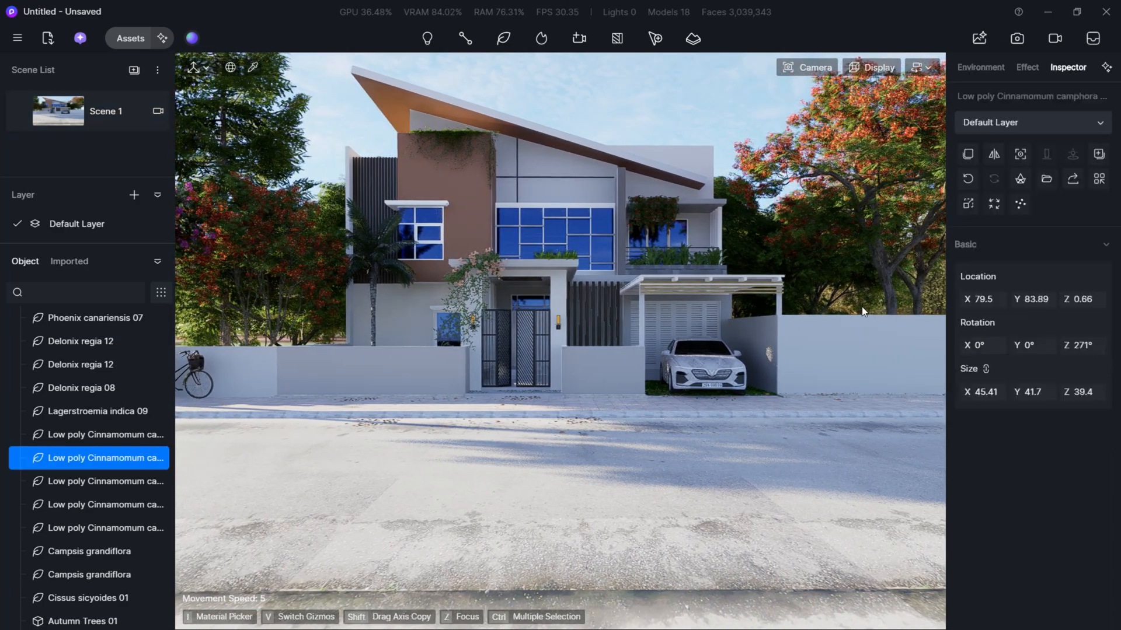
pyautogui.click(934, 297)
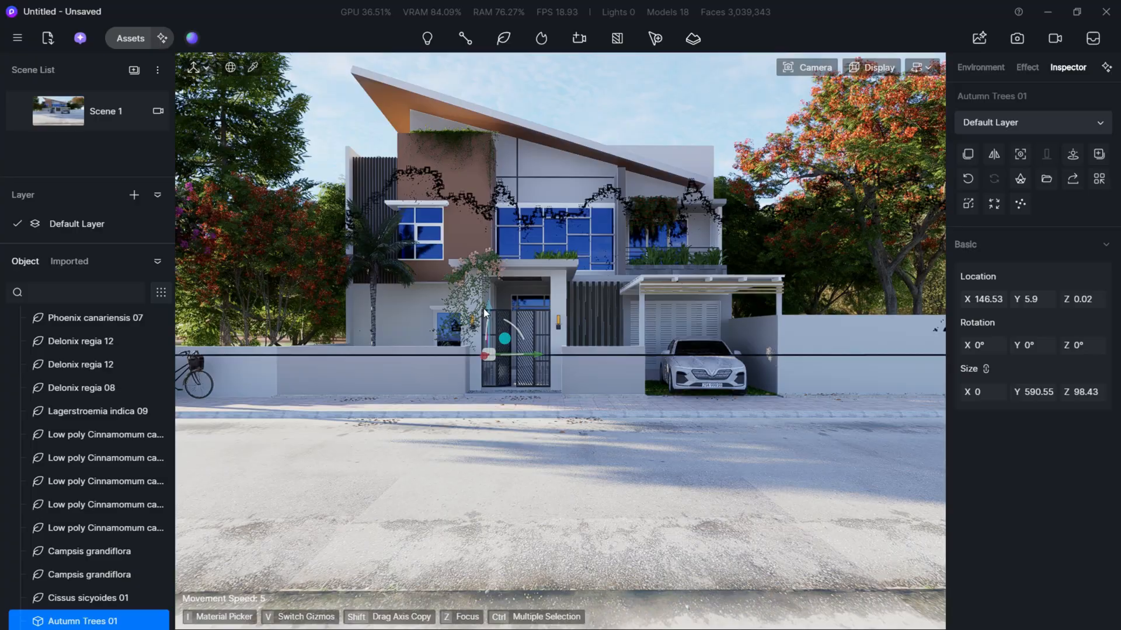
pyautogui.moveTo(487, 292)
pyautogui.mouseDown()
pyautogui.moveTo(490, 254)
pyautogui.moveTo(490, 296)
pyautogui.mouseUp()
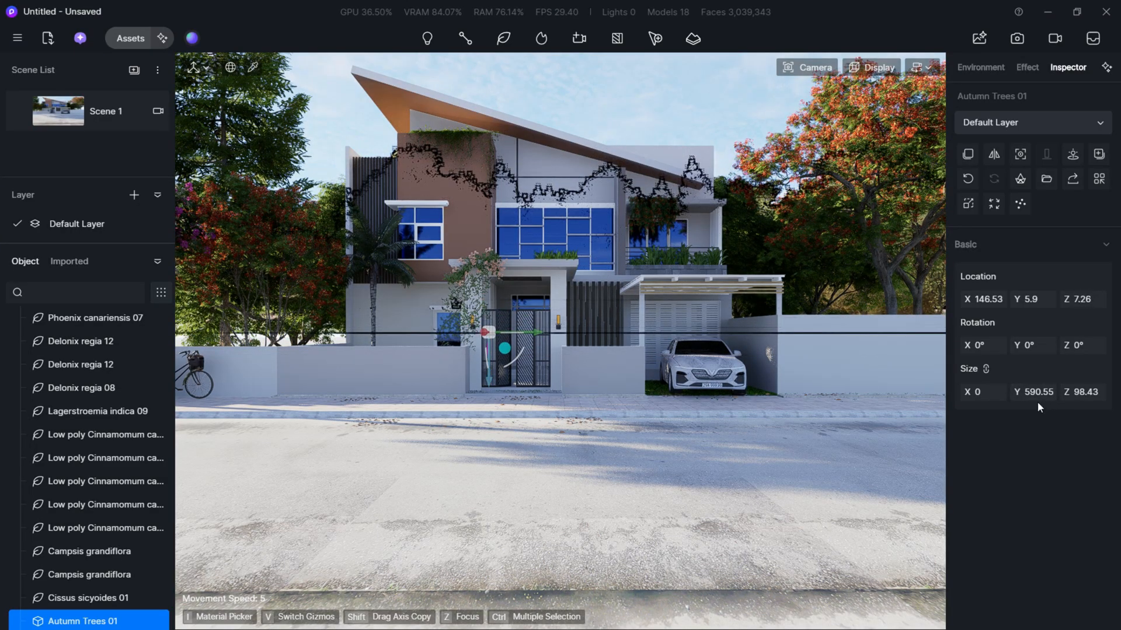
# - Unlink the backdrop's size proportions and set its size to about Y 603.55 and Z 141.43
pyautogui.click(987, 369)
pyautogui.moveTo(1034, 392); pyautogui.dragTo(1040, 393)
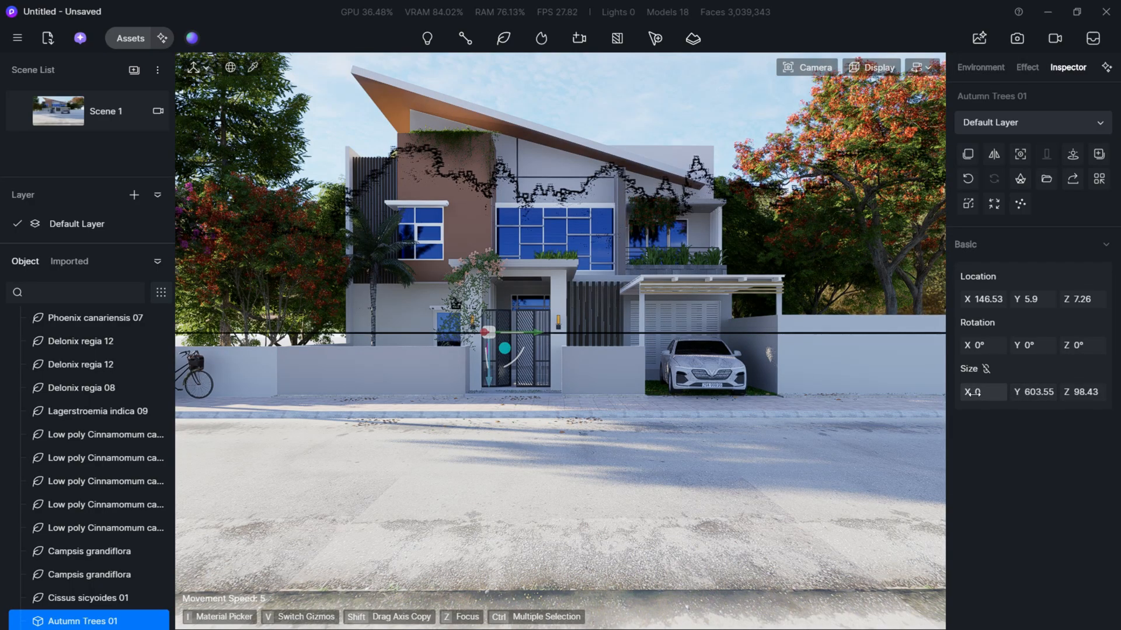
pyautogui.moveTo(1082, 392); pyautogui.dragTo(1105, 392)
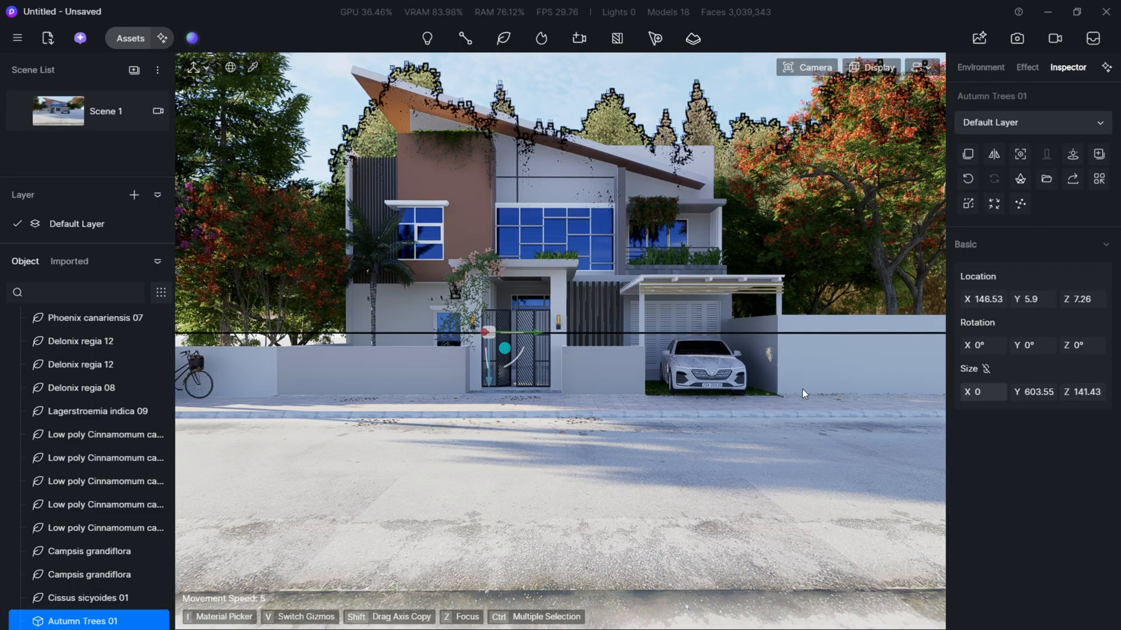
pyautogui.click(356, 150)
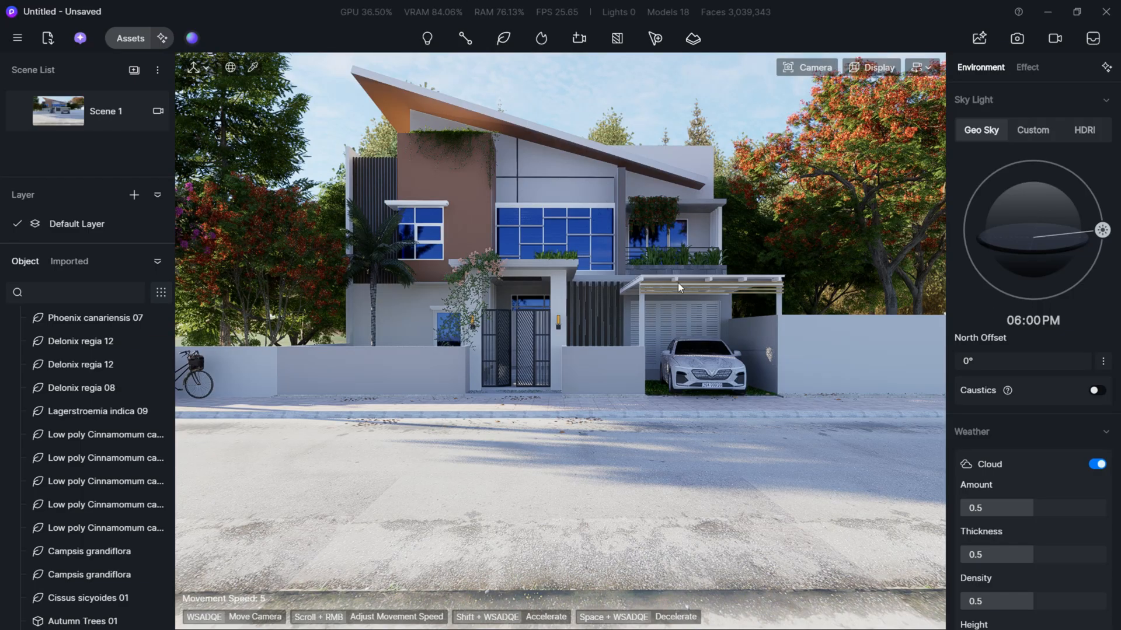
# - Delete the two low poly Cinnamomum camphora trees behind the boundary wall beside the carport
pyautogui.click(815, 257)
pyautogui.press('d')
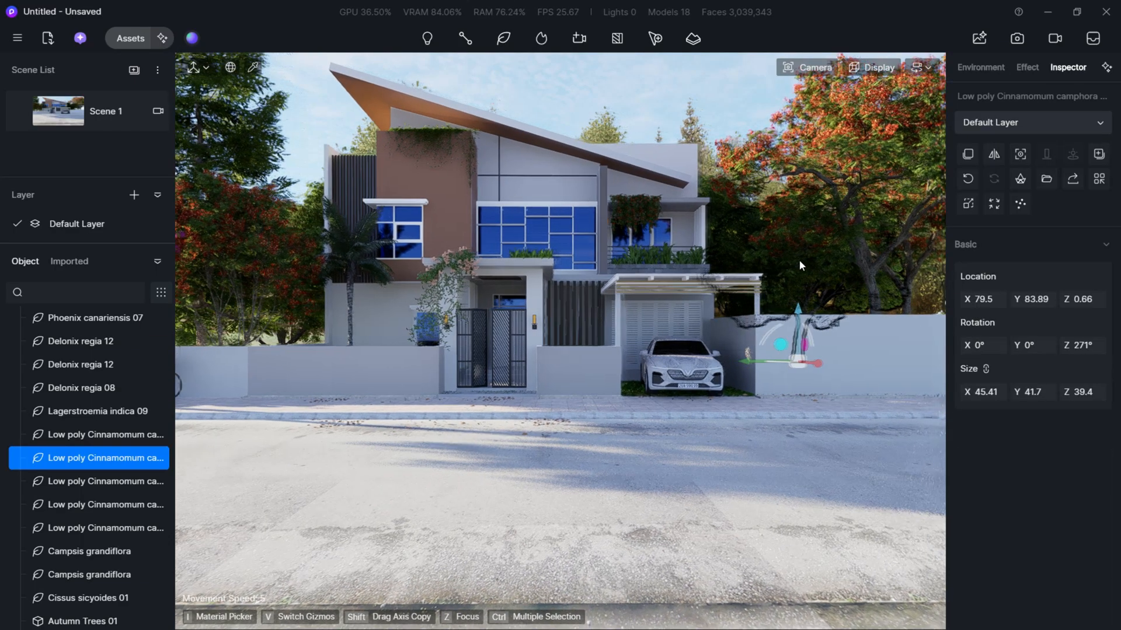
pyautogui.press('Delete')
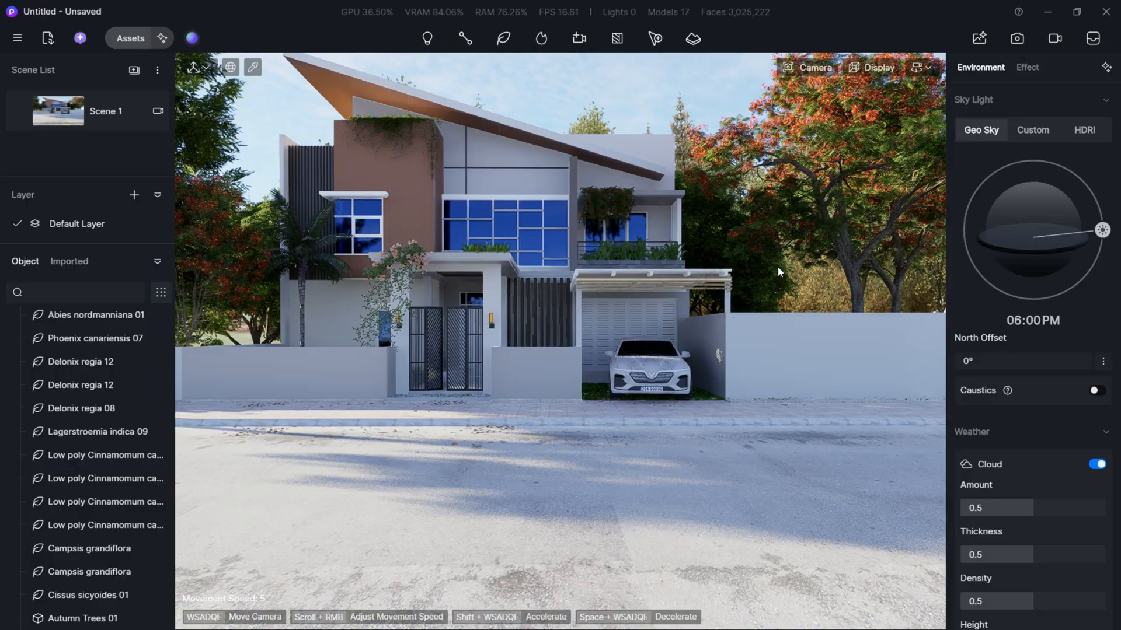
pyautogui.click(775, 269)
pyautogui.click(756, 291)
pyautogui.press('Delete')
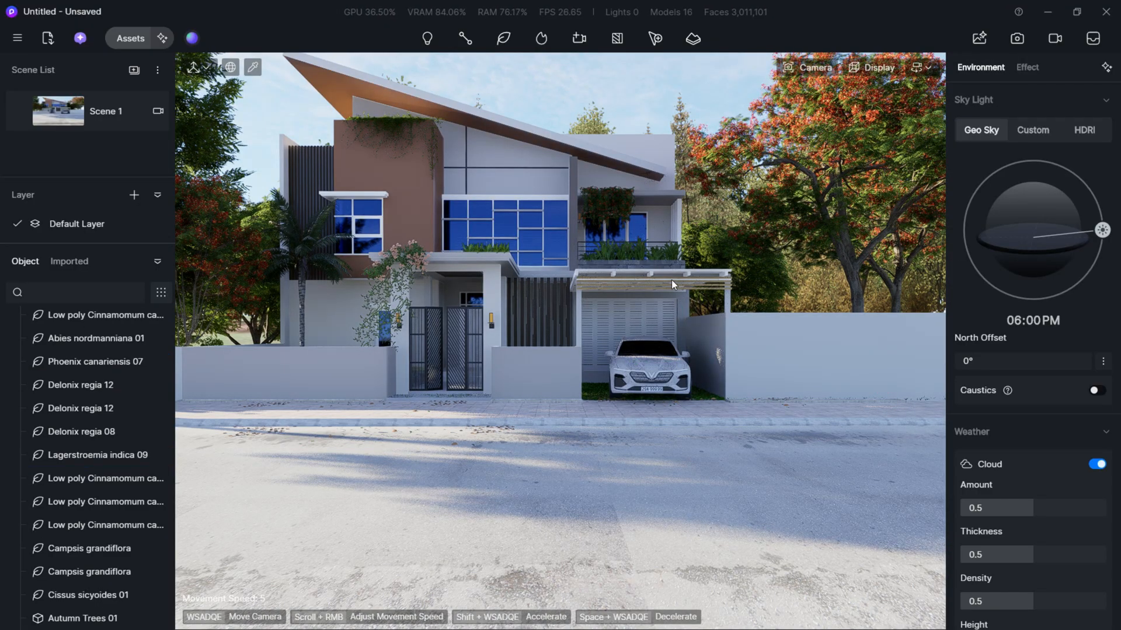
# - Copy the Delonix regia 12 tree beside the carport and place the copy at about X 74.64, Y 88.3, Z -3.55
pyautogui.press('s')
pyautogui.press('a')
pyautogui.click(833, 244)
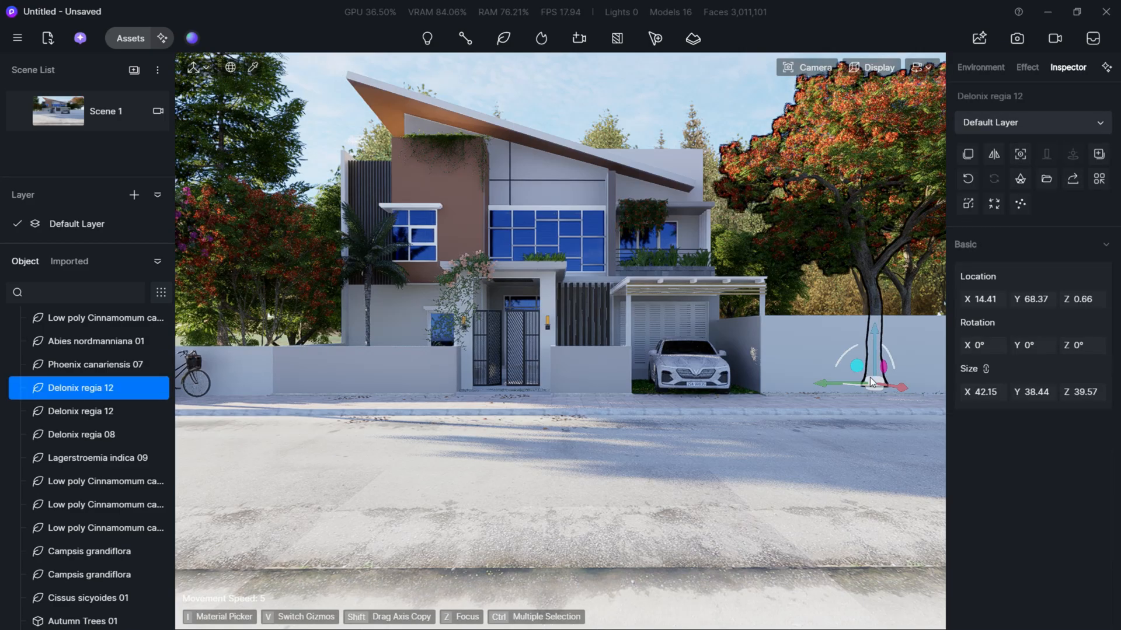
pyautogui.moveTo(901, 389); pyautogui.dragTo(846, 363)
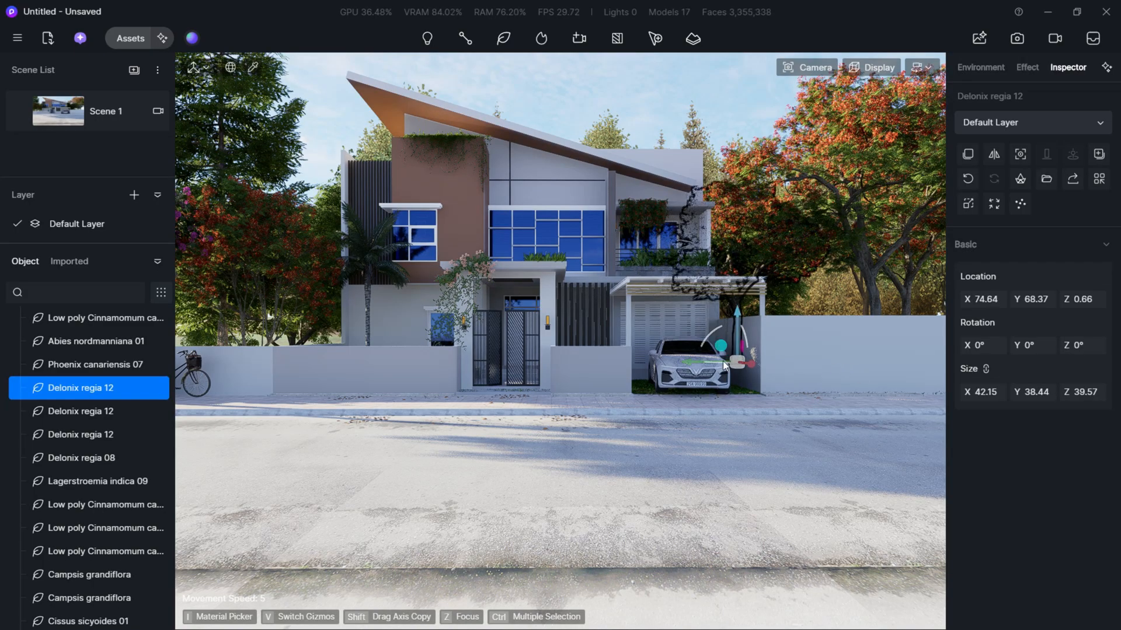
pyautogui.moveTo(704, 365); pyautogui.dragTo(827, 357)
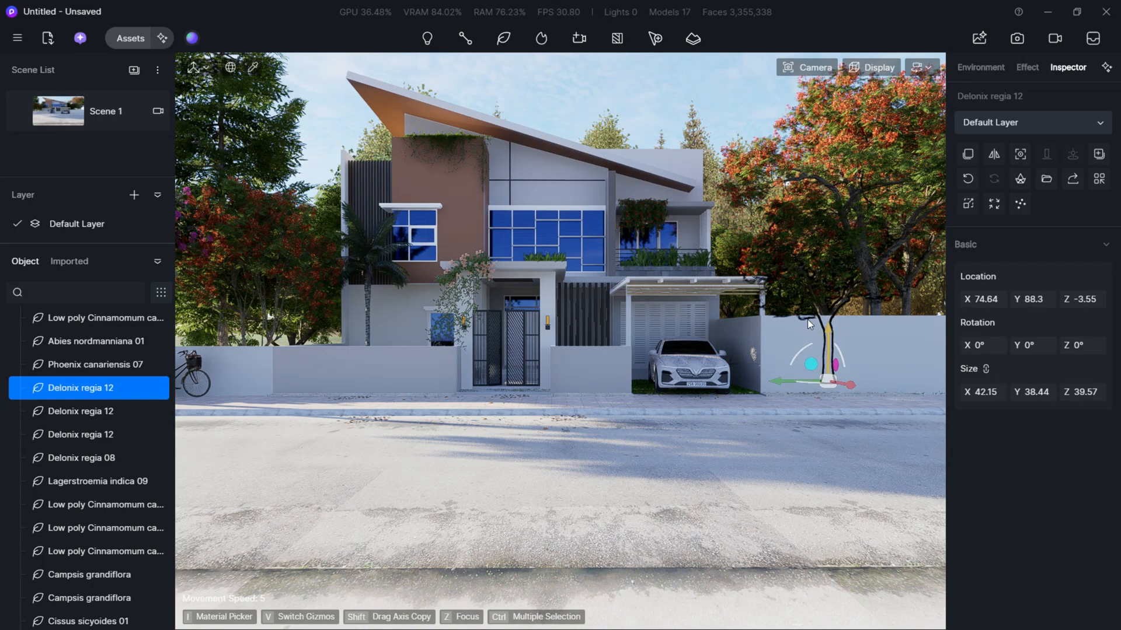
pyautogui.click(636, 115)
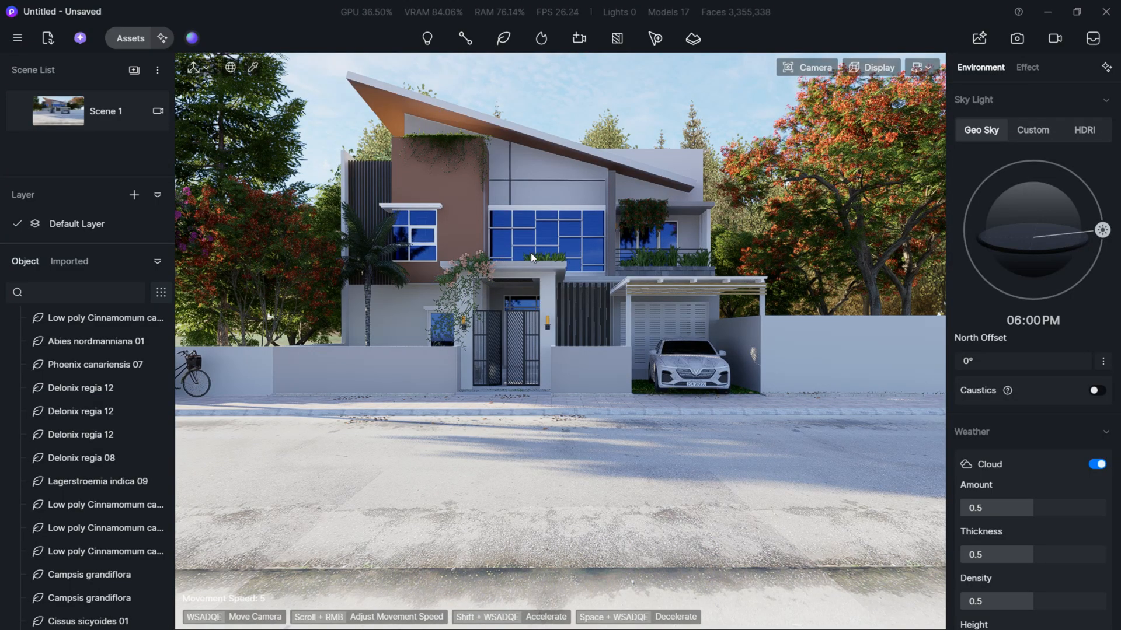
# - Move in close to the car under the carport and show the asset library's Metal materials
pyautogui.press('a')
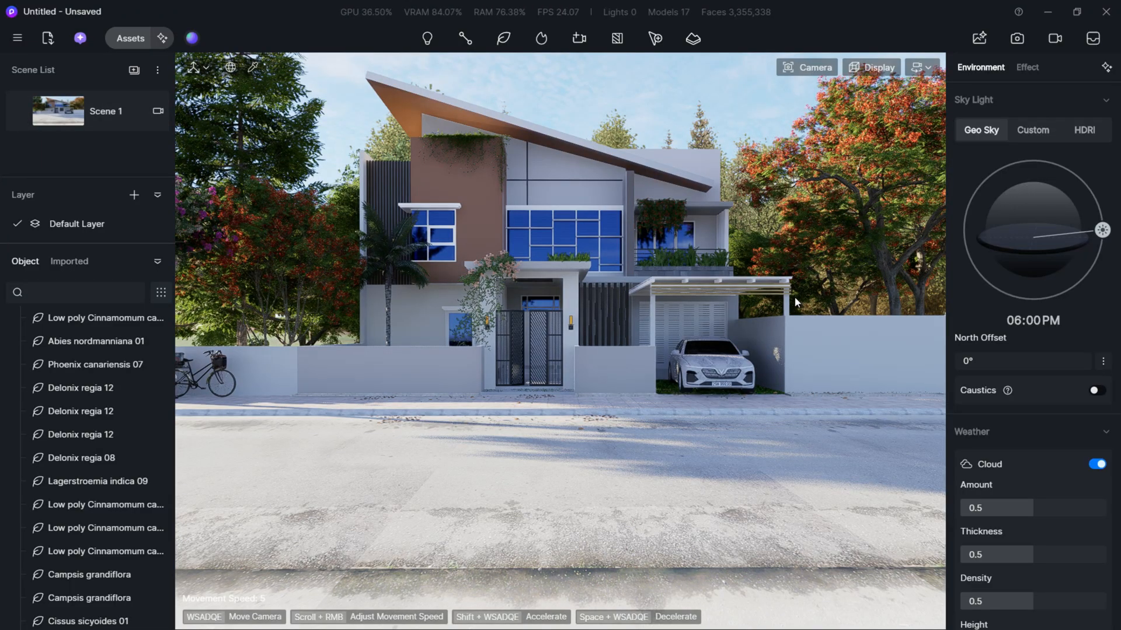
pyautogui.press('w')
pyautogui.press('d')
pyautogui.moveTo(691, 324); pyautogui.dragTo(665, 374, button='right')
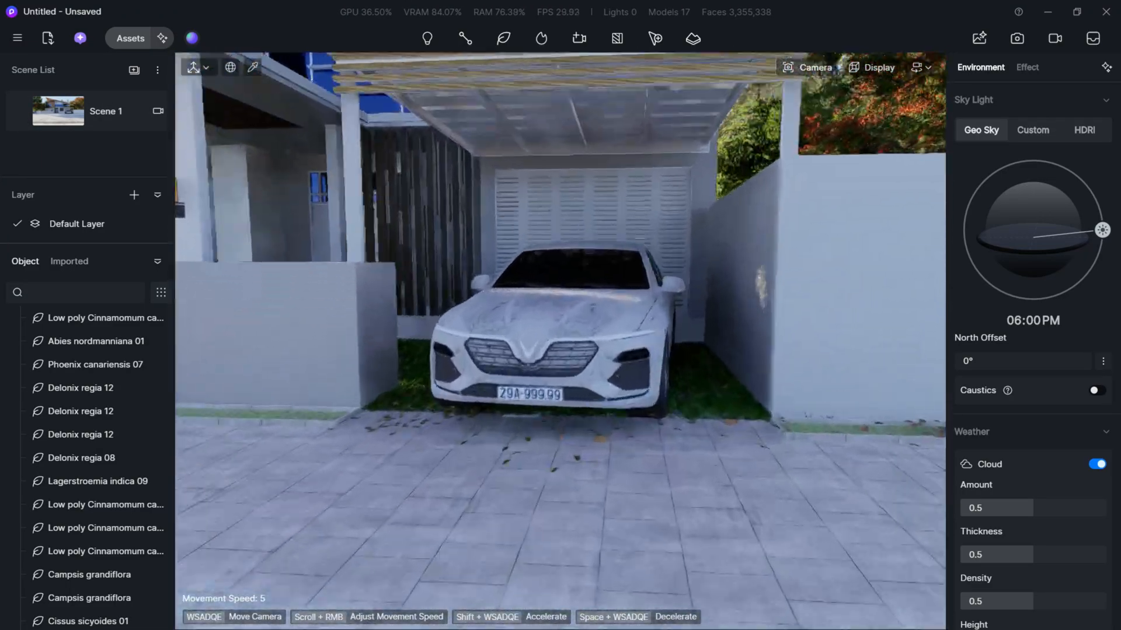
pyautogui.press('w')
pyautogui.moveTo(665, 304); pyautogui.dragTo(660, 324, button='right')
pyautogui.press('e')
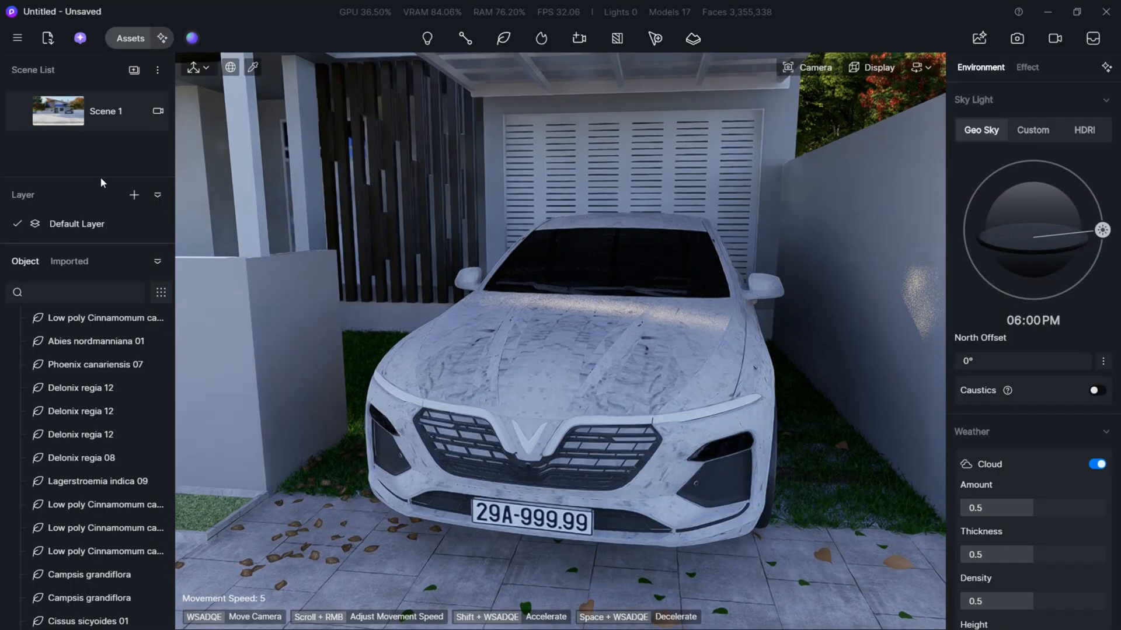
pyautogui.click(123, 39)
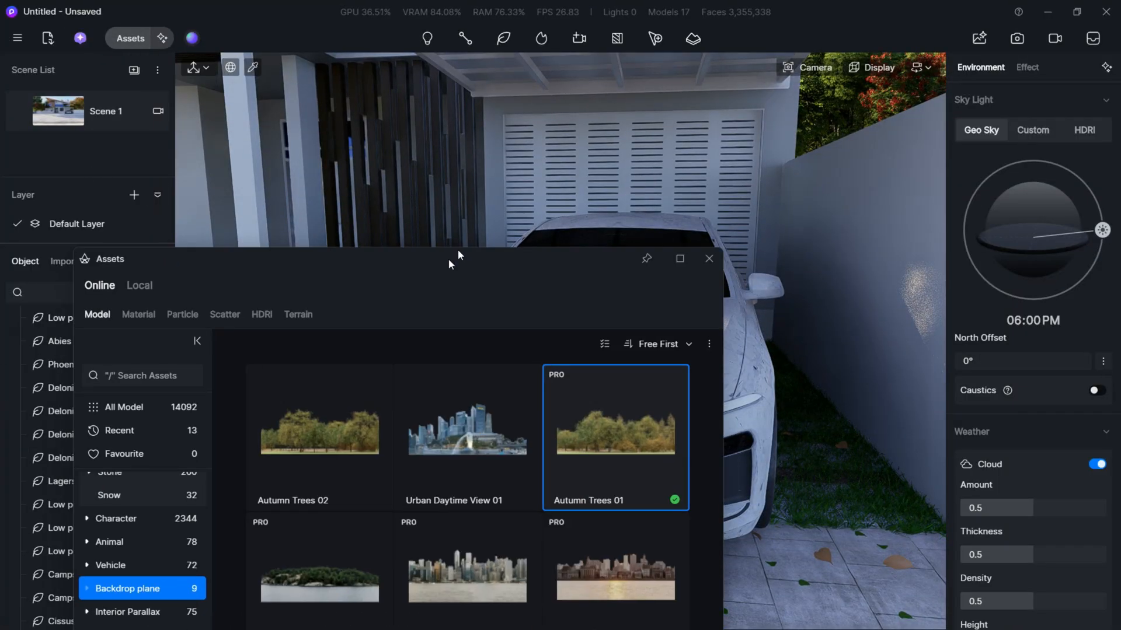
pyautogui.click(167, 279)
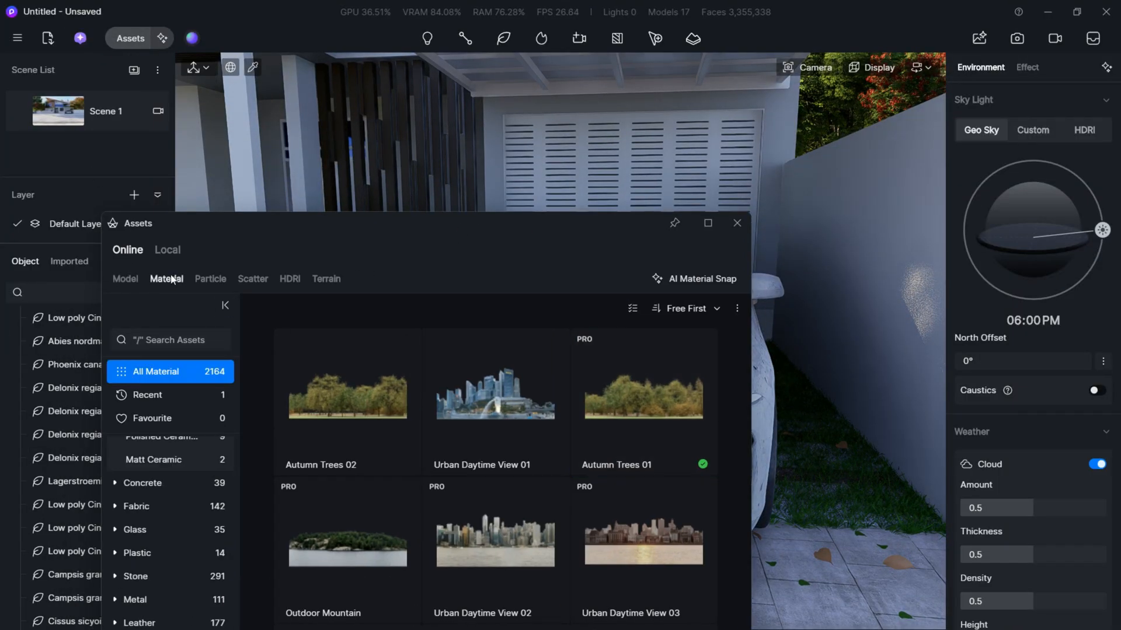
pyautogui.click(184, 342)
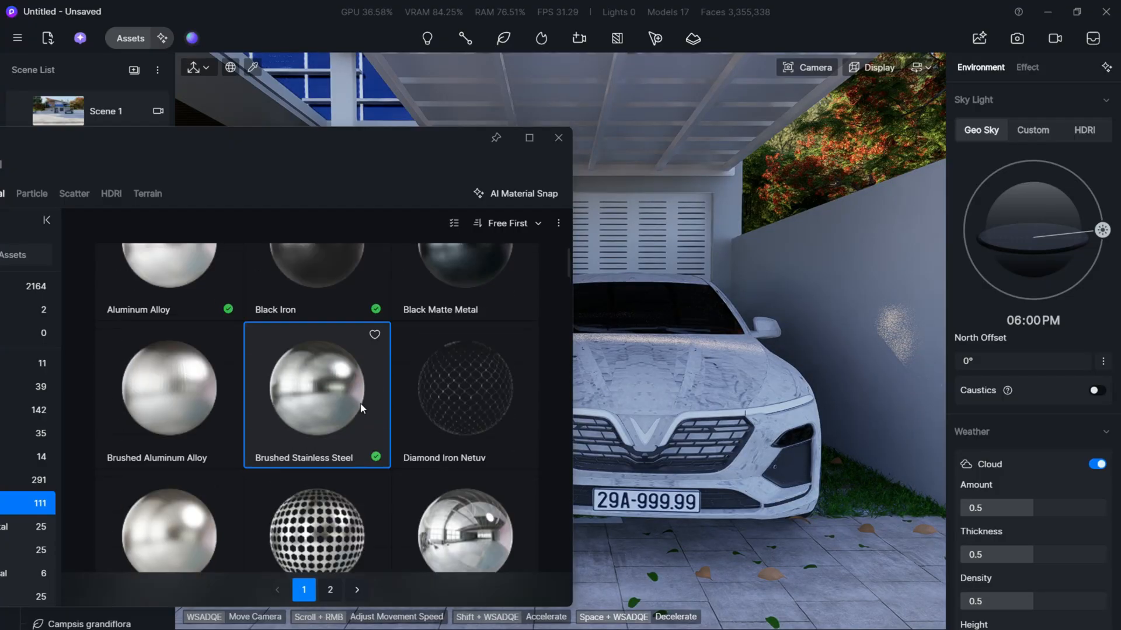
pyautogui.scroll(2, 362, 402)
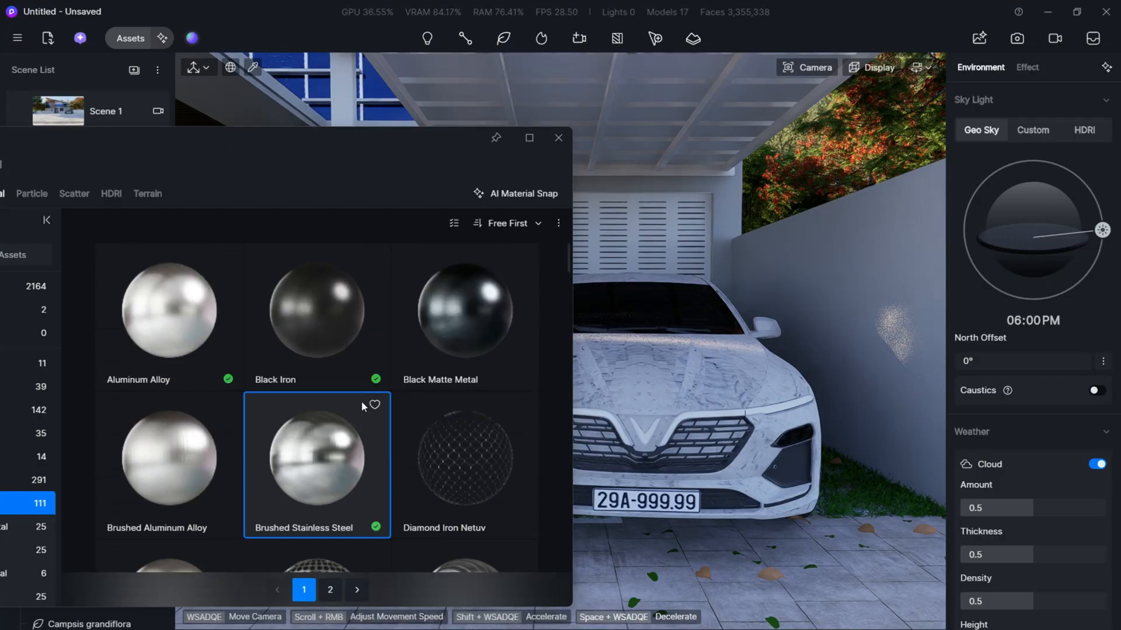
# - Apply Black Iron to the car body and set its roughness to 0.11 and metallic to 0.43
pyautogui.click(449, 327)
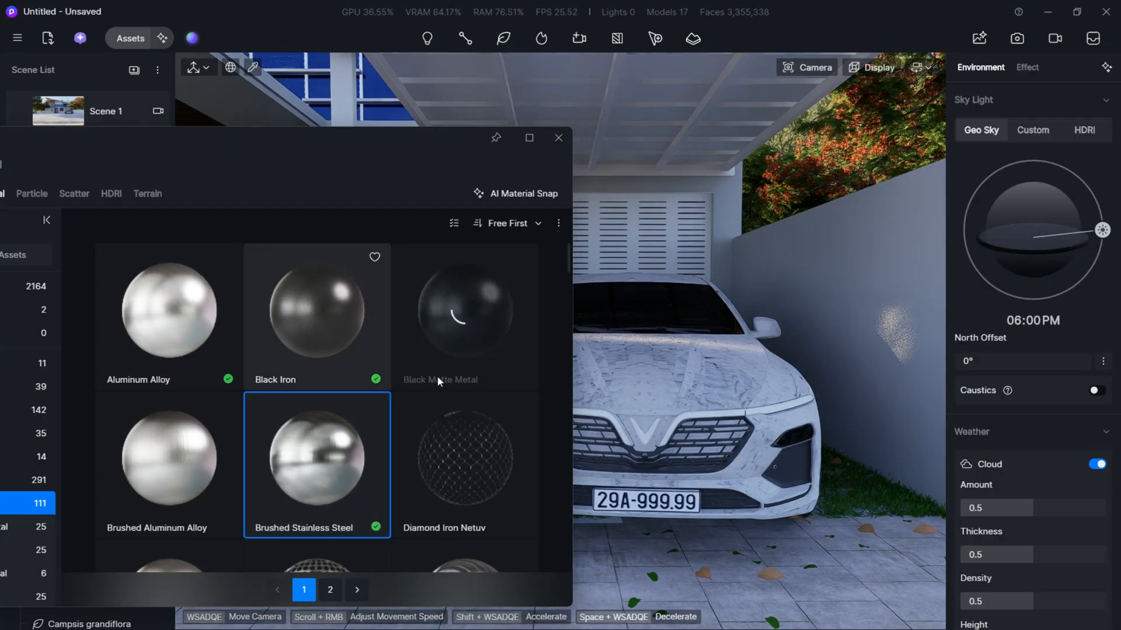
pyautogui.click(677, 380)
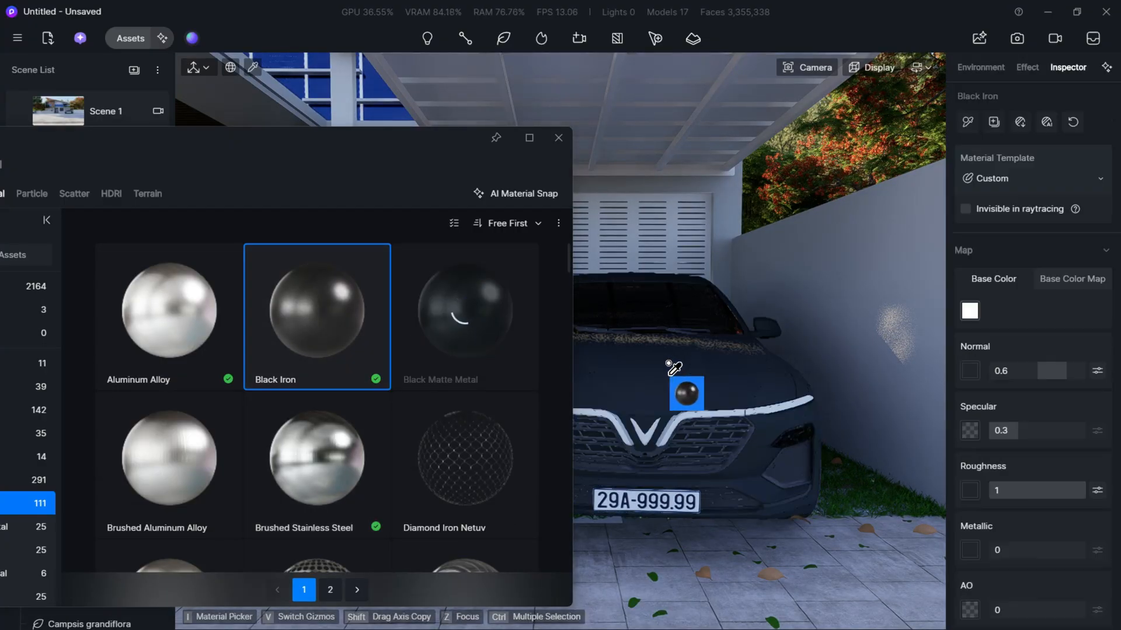
pyautogui.scroll(1, 705, 388)
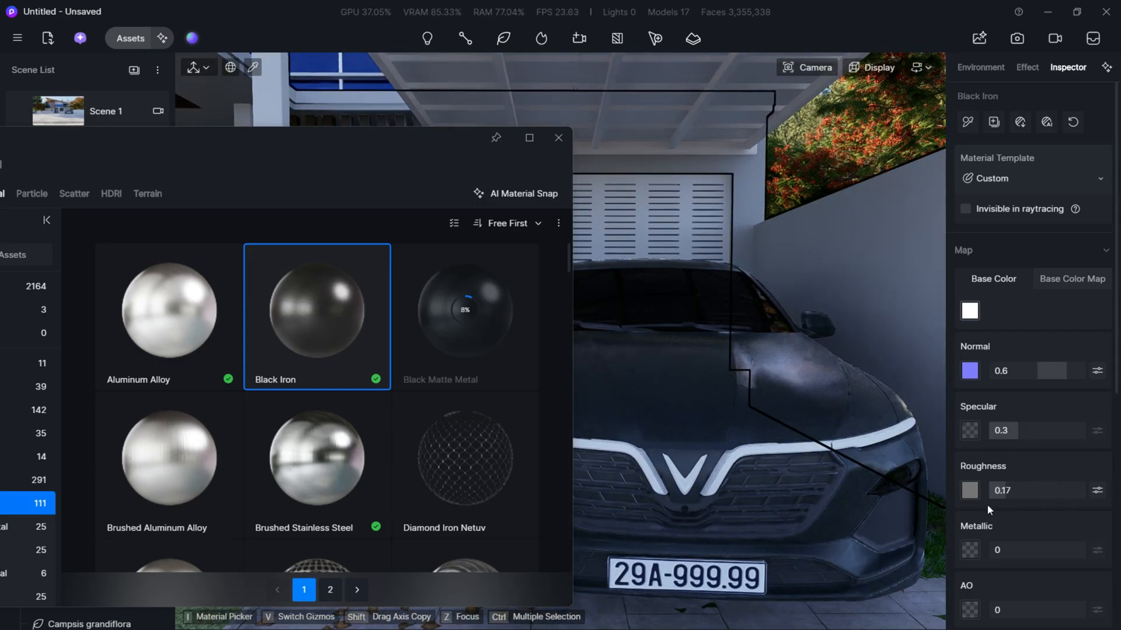
pyautogui.moveTo(774, 441)
pyautogui.mouseDown(button='right')
pyautogui.moveTo(689, 447)
pyautogui.moveTo(782, 441)
pyautogui.mouseUp(button='right')
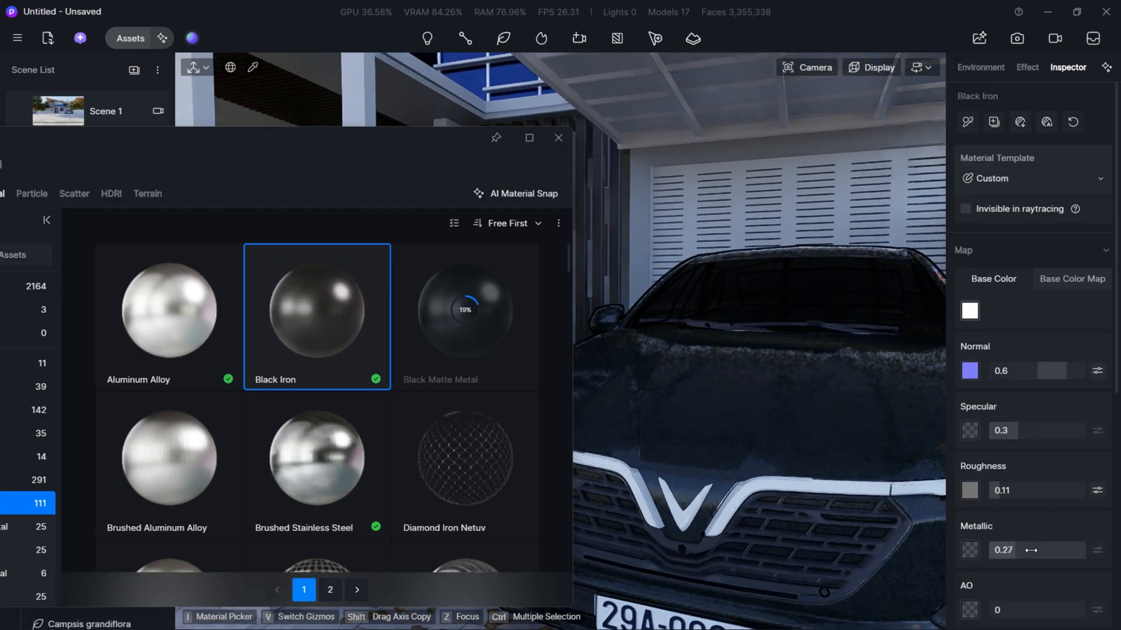
pyautogui.click(1031, 548)
# - Apply Brushed Stainless Steel to the car's wheel rims
pyautogui.moveTo(773, 480); pyautogui.dragTo(942, 463, button='right')
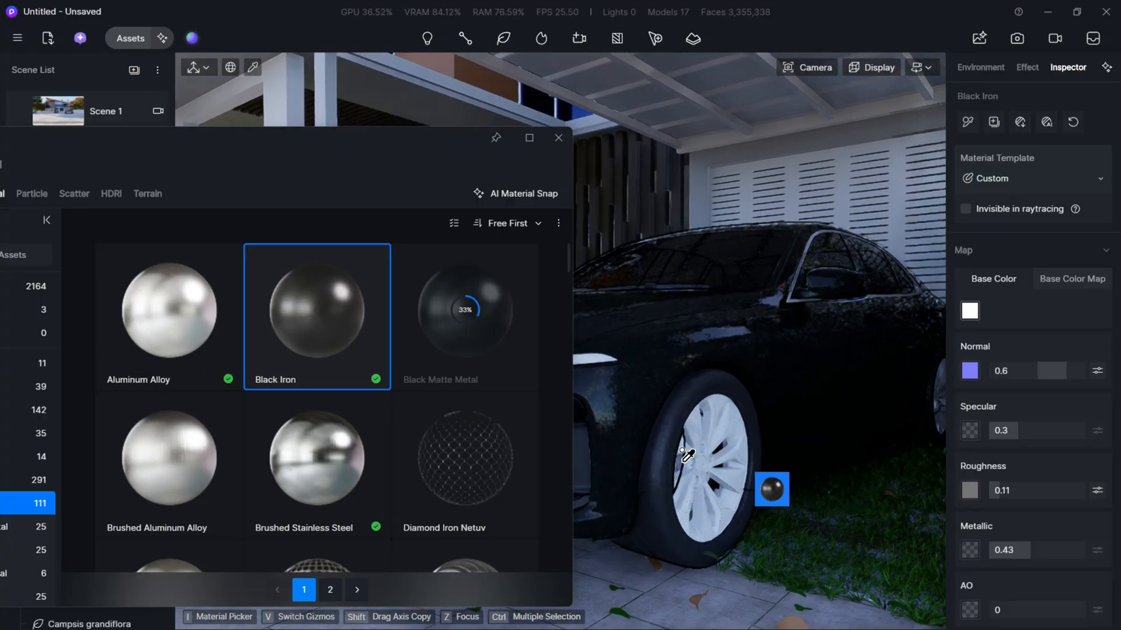
pyautogui.click(342, 496)
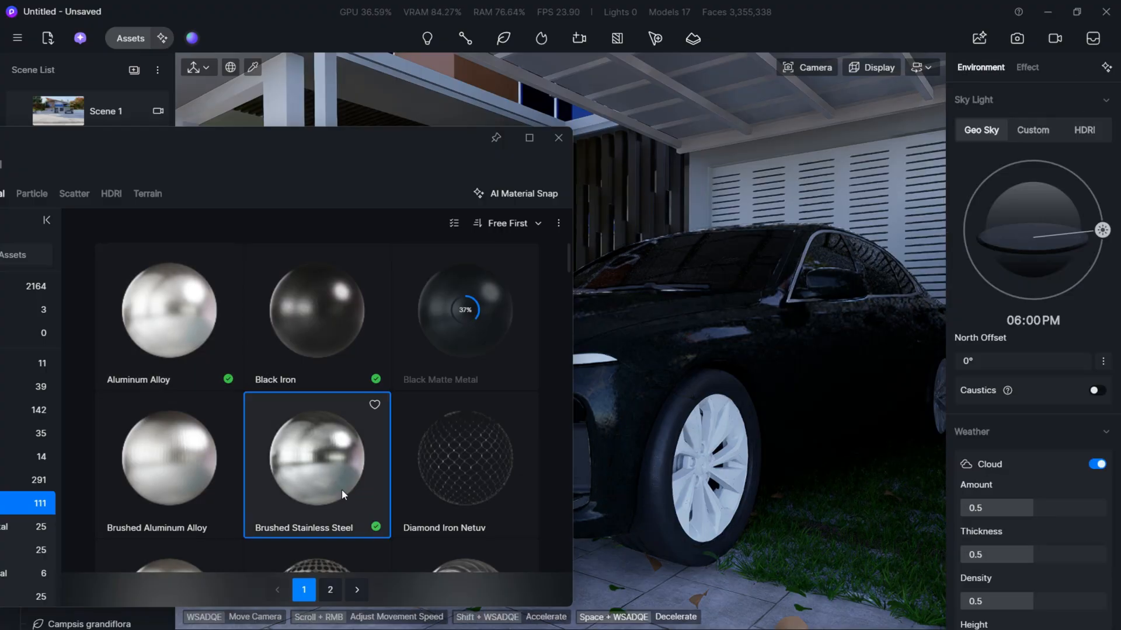
pyautogui.click(711, 476)
pyautogui.press('a')
pyautogui.moveTo(692, 451)
pyautogui.mouseDown(button='right')
pyautogui.moveTo(735, 451)
pyautogui.moveTo(692, 451)
pyautogui.mouseUp(button='right')
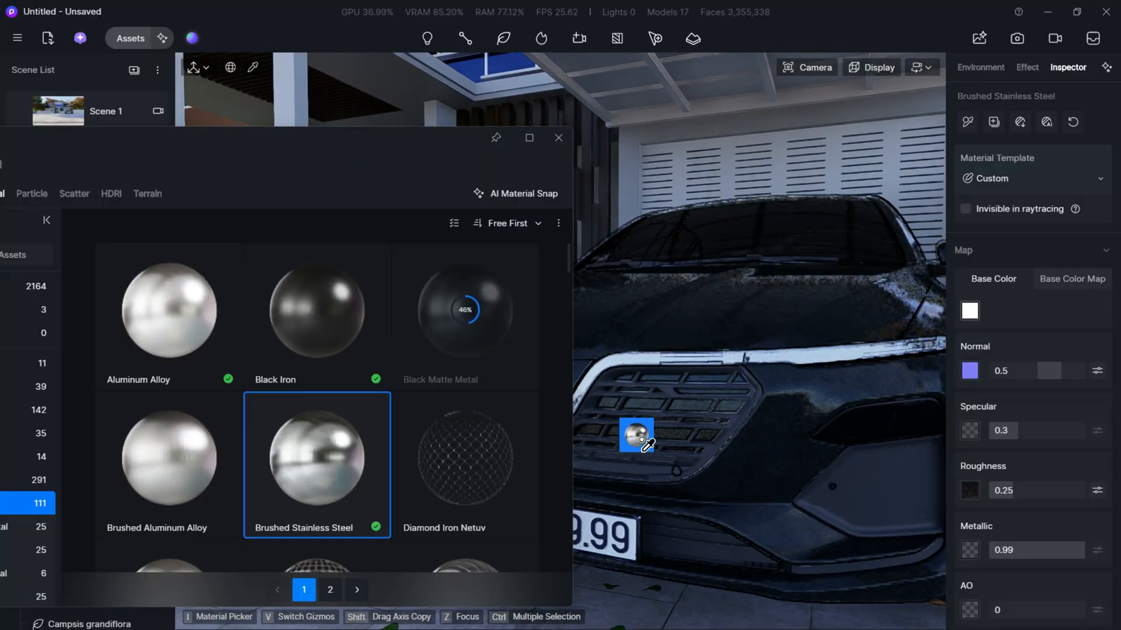
# - Examine the car's new finish from close up and from the street, leave material placement and close the asset library
pyautogui.press('a')
pyautogui.press('s')
pyautogui.moveTo(693, 458); pyautogui.dragTo(721, 453, button='right')
pyautogui.press('w')
pyautogui.press('a')
pyautogui.press('w')
pyautogui.moveTo(783, 475)
pyautogui.mouseDown(button='right')
pyautogui.moveTo(841, 480)
pyautogui.moveTo(780, 475)
pyautogui.mouseUp(button='right')
pyautogui.press('s')
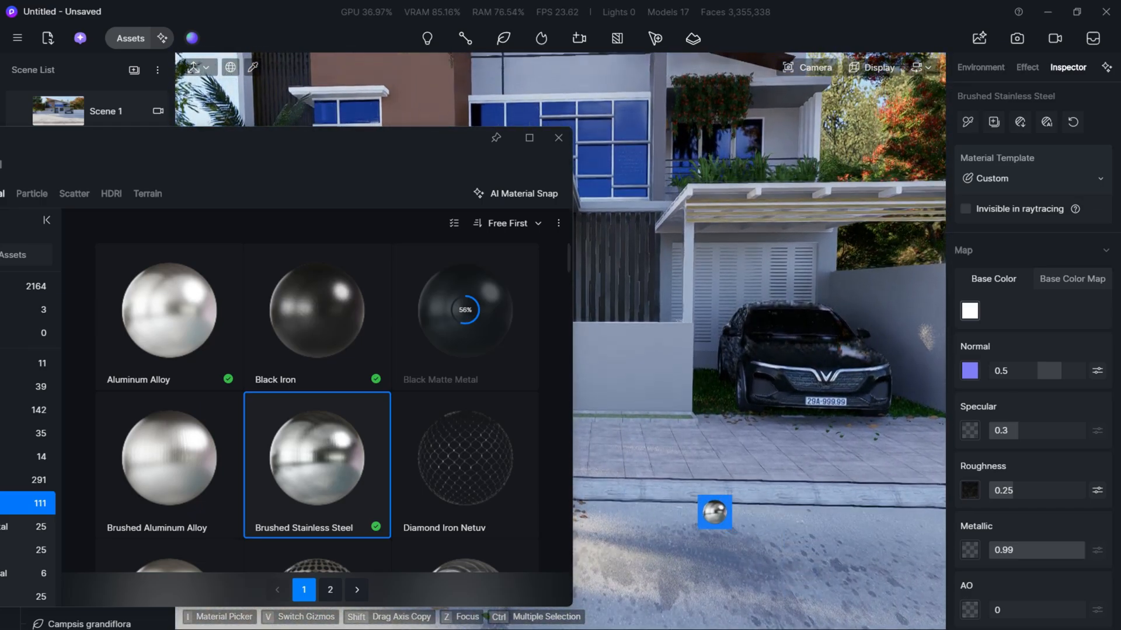
pyautogui.press('Escape')
pyautogui.press('Escape')
# - Pick the material of the villa's large upper-floor window above the entrance
pyautogui.press('w')
pyautogui.press('e')
pyautogui.press('q')
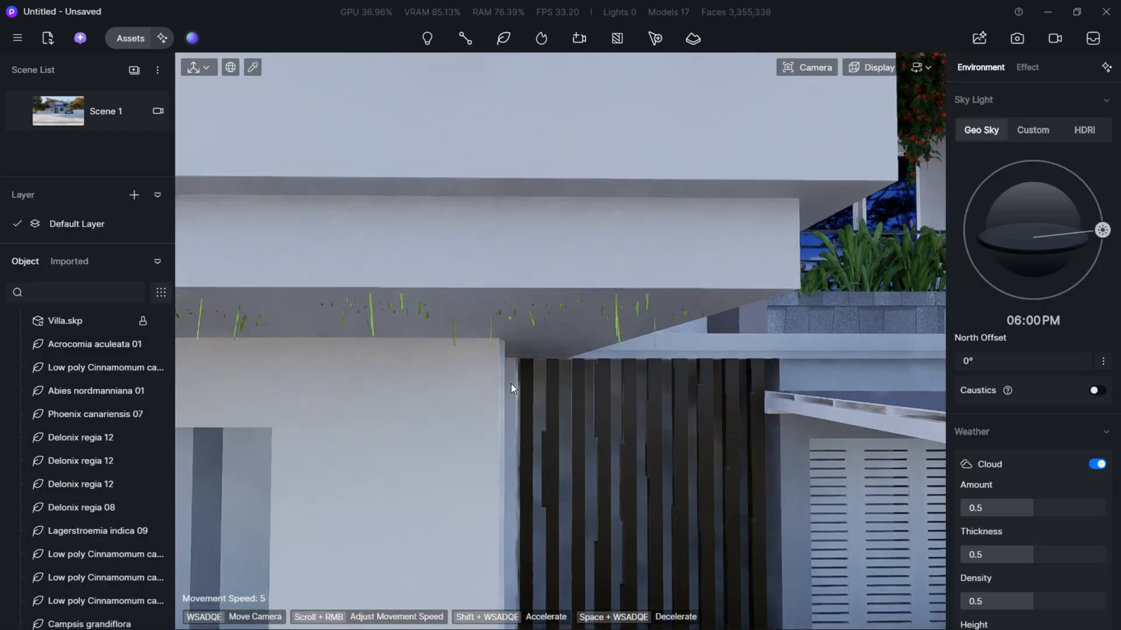
pyautogui.press('e')
pyautogui.press('w')
pyautogui.press('w')
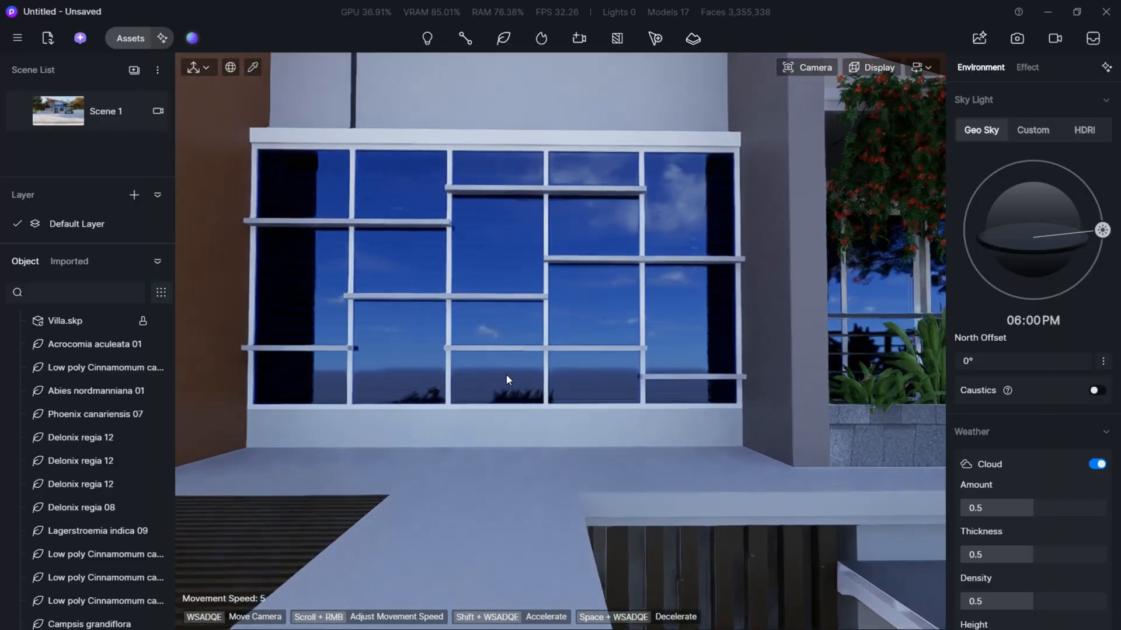
pyautogui.click(548, 343)
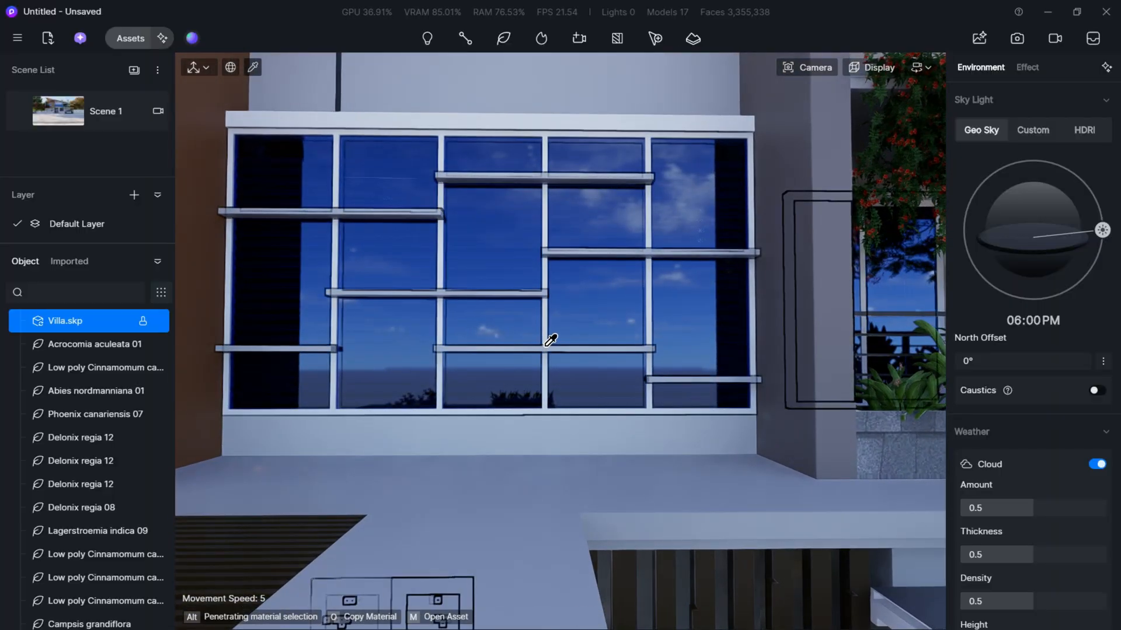
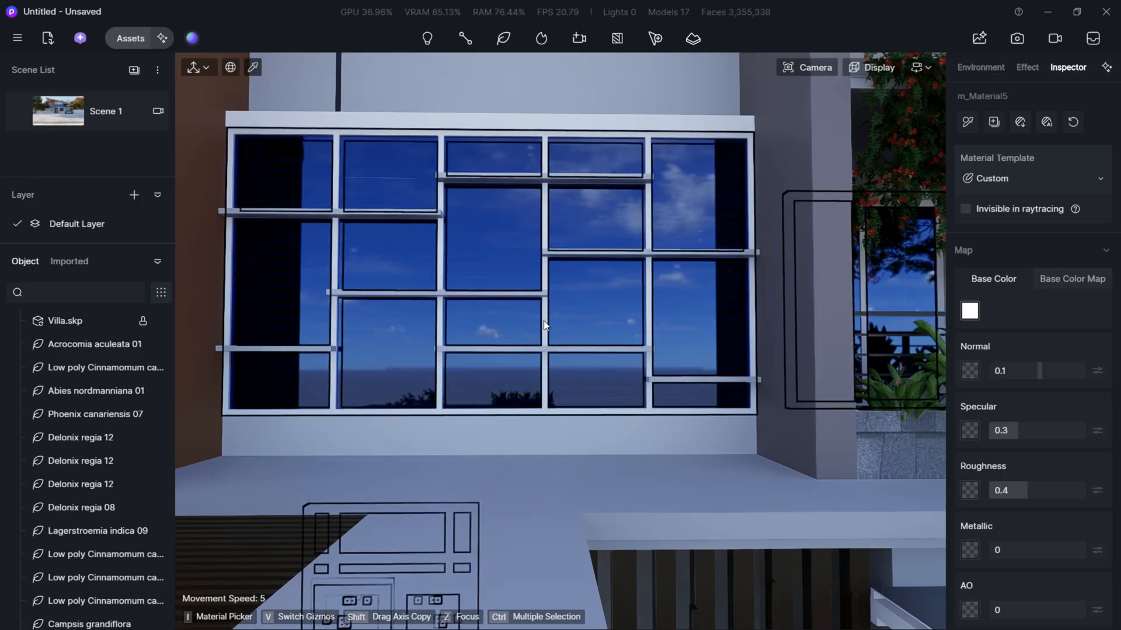
# - Set the large upper window frame's base color to dark grey with value 35, roughness to 0.04 and metallic to 0.32
pyautogui.click(546, 322)
pyautogui.click(970, 311)
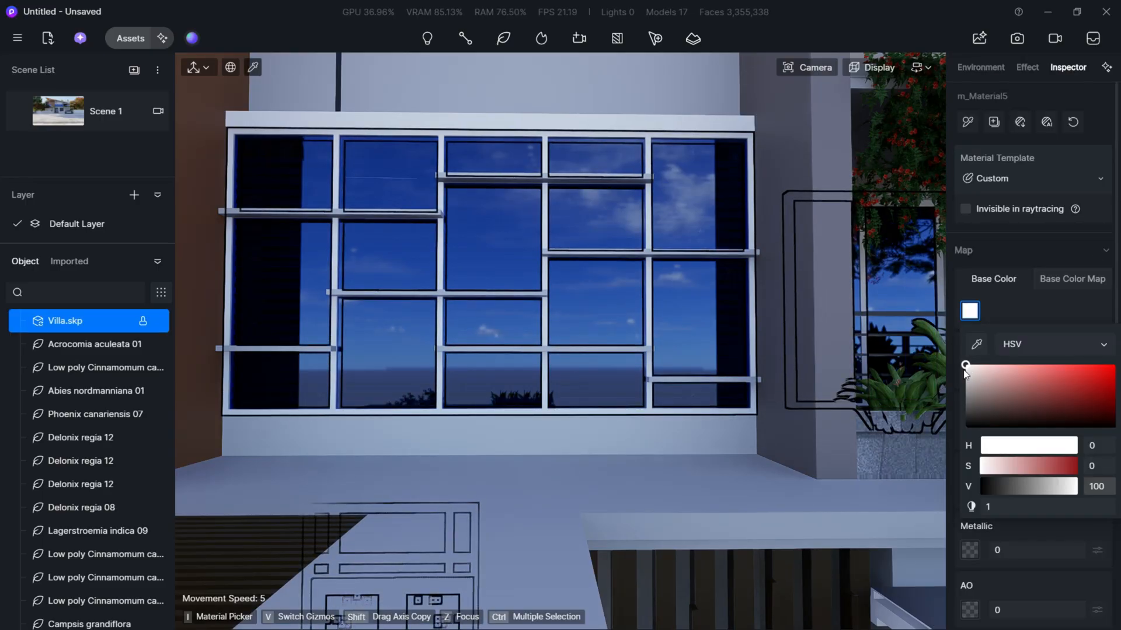
pyautogui.moveTo(964, 390); pyautogui.dragTo(965, 407)
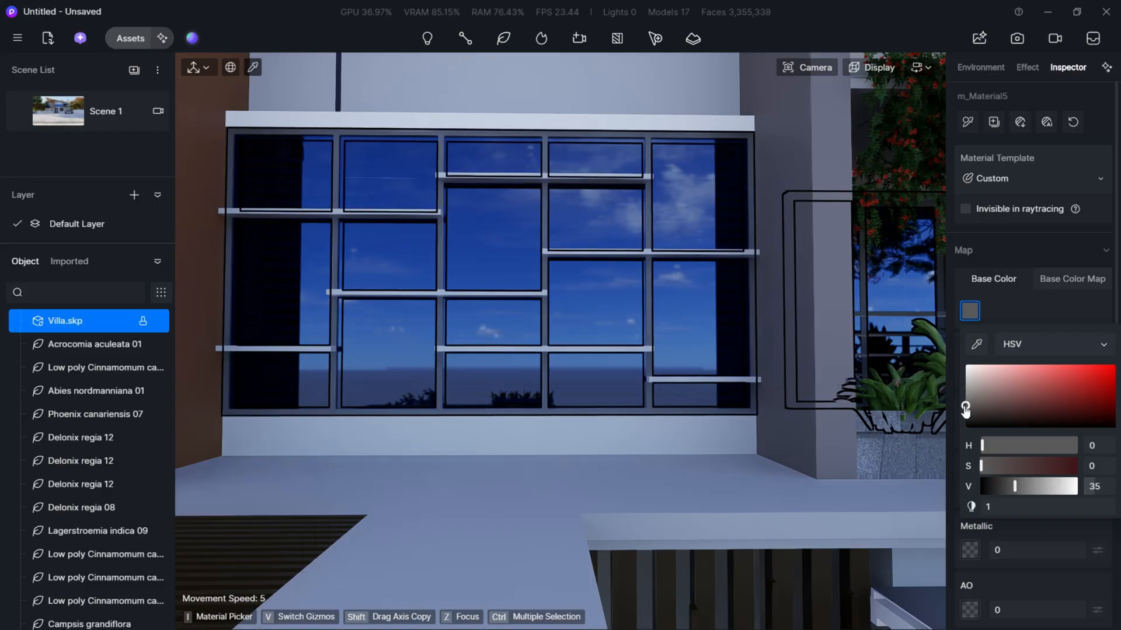
pyautogui.click(1038, 314)
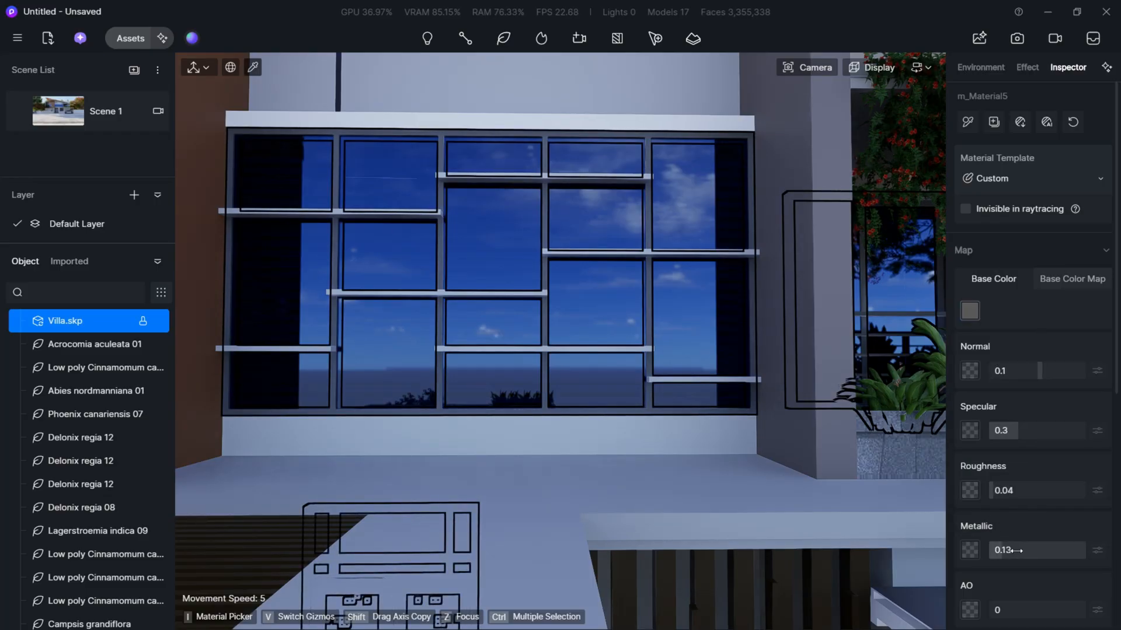
pyautogui.press('w')
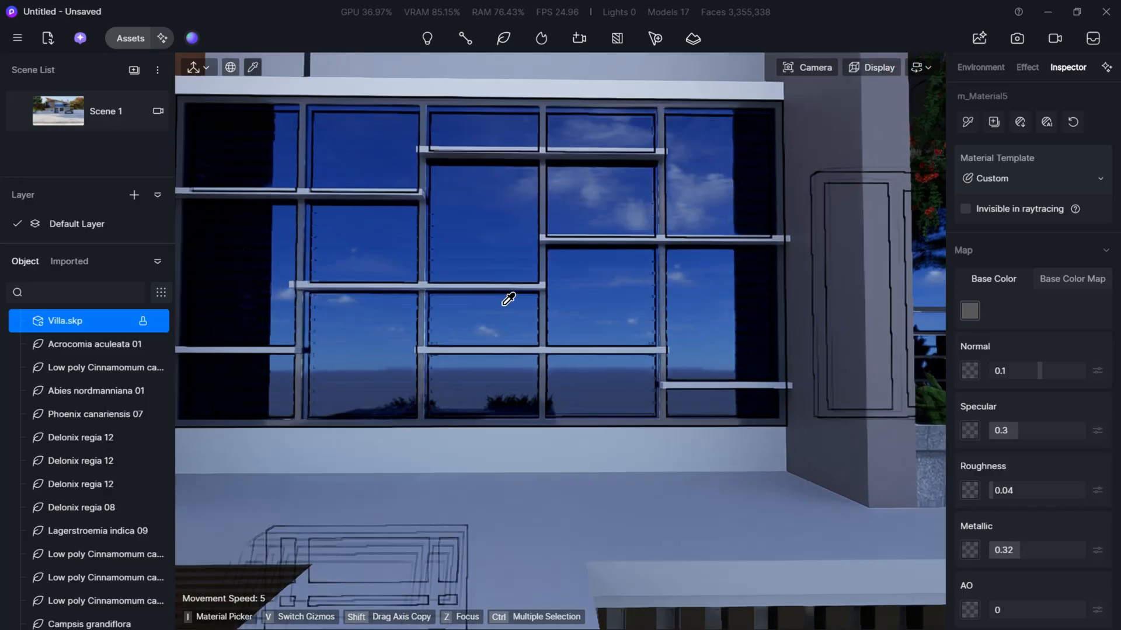
# - Set the window frame material's specular to 0 and darken its base color to value 32
pyautogui.press('a')
pyautogui.moveTo(583, 359); pyautogui.dragTo(708, 362, button='right')
pyautogui.press('w')
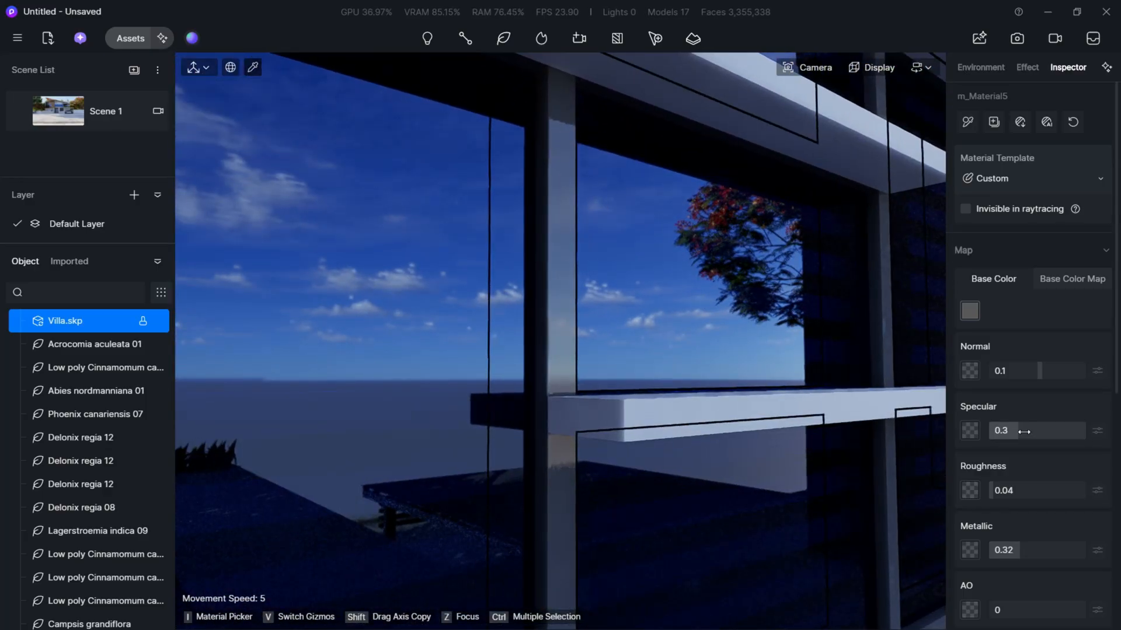
pyautogui.click(972, 311)
pyautogui.moveTo(969, 408); pyautogui.dragTo(967, 414)
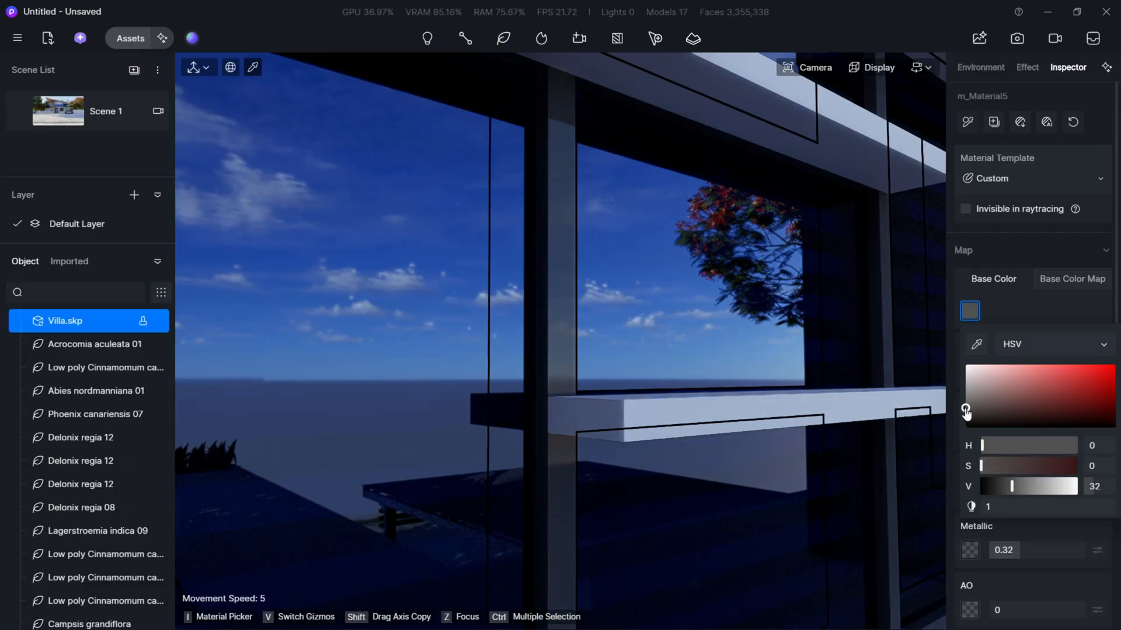
# - Copy the dark frame material onto the window's horizontal slats, leave material picking and return to the Scene 1 view
pyautogui.scroll(-5, 520, 327)
pyautogui.moveTo(520, 327); pyautogui.dragTo(511, 318, button='right')
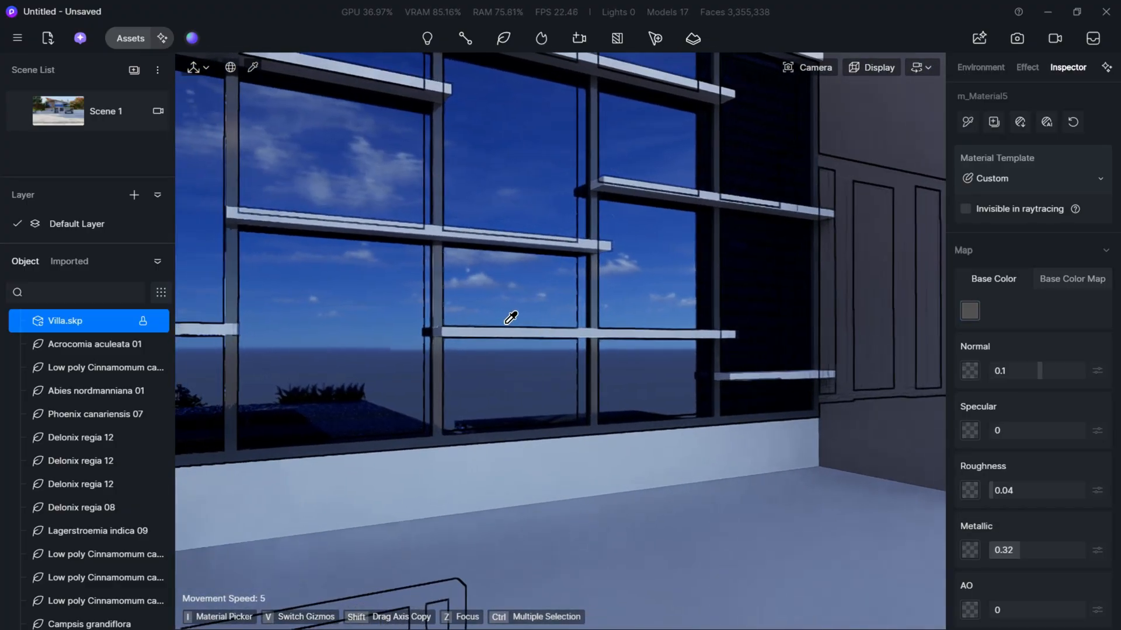
pyautogui.click(968, 122)
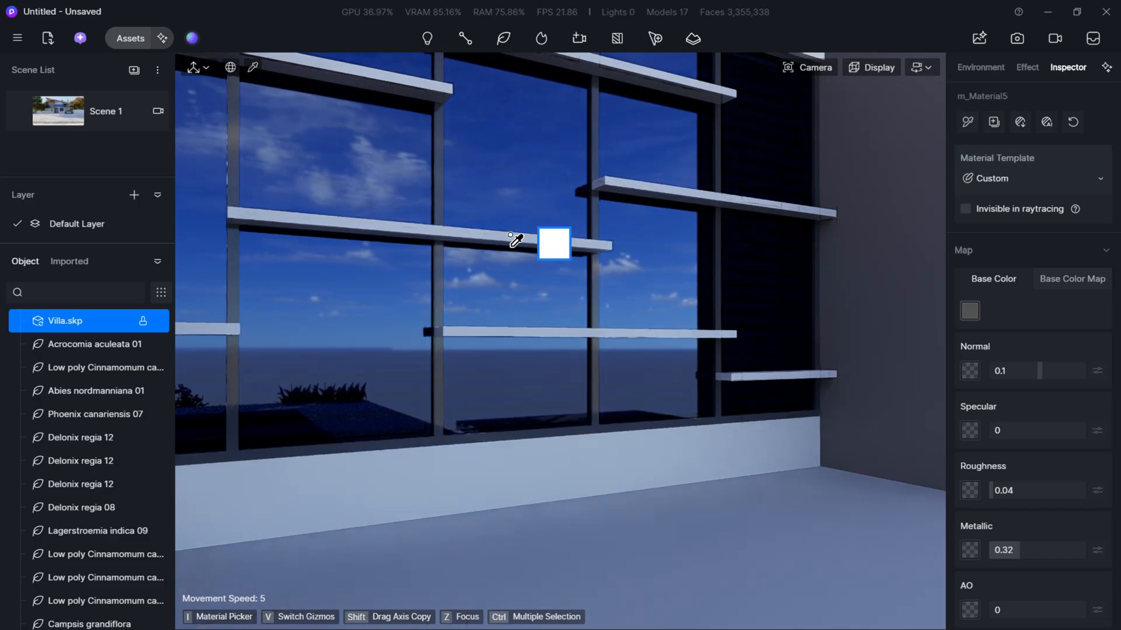
pyautogui.click(509, 236)
pyautogui.scroll(-6, 561, 246)
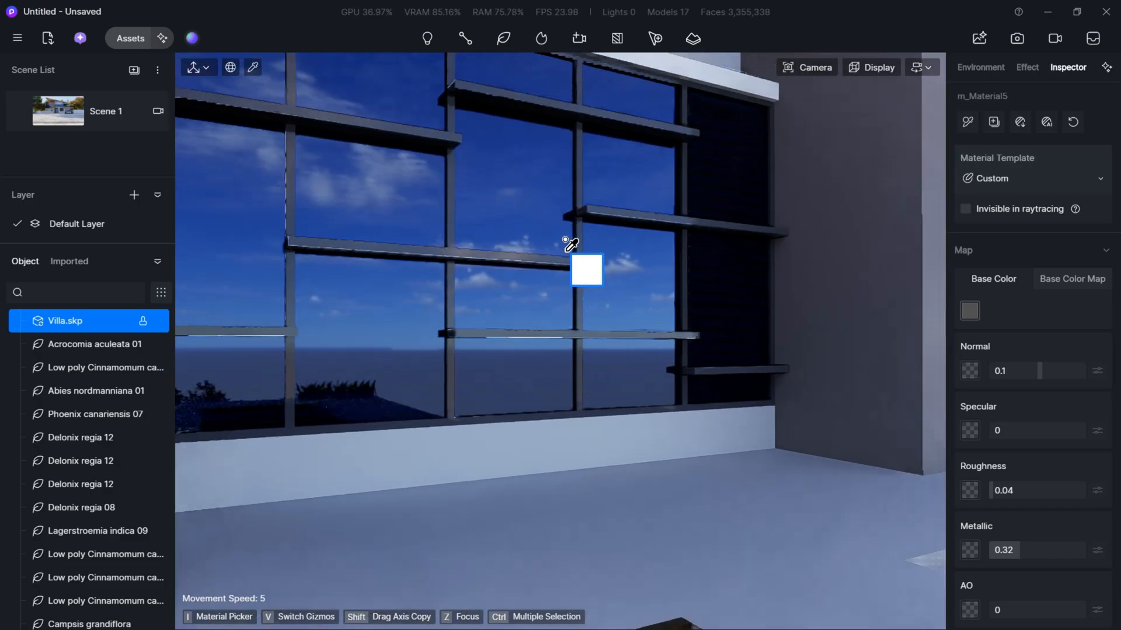
pyautogui.moveTo(566, 245); pyautogui.dragTo(596, 193, button='right')
pyautogui.press('s')
pyautogui.press('w')
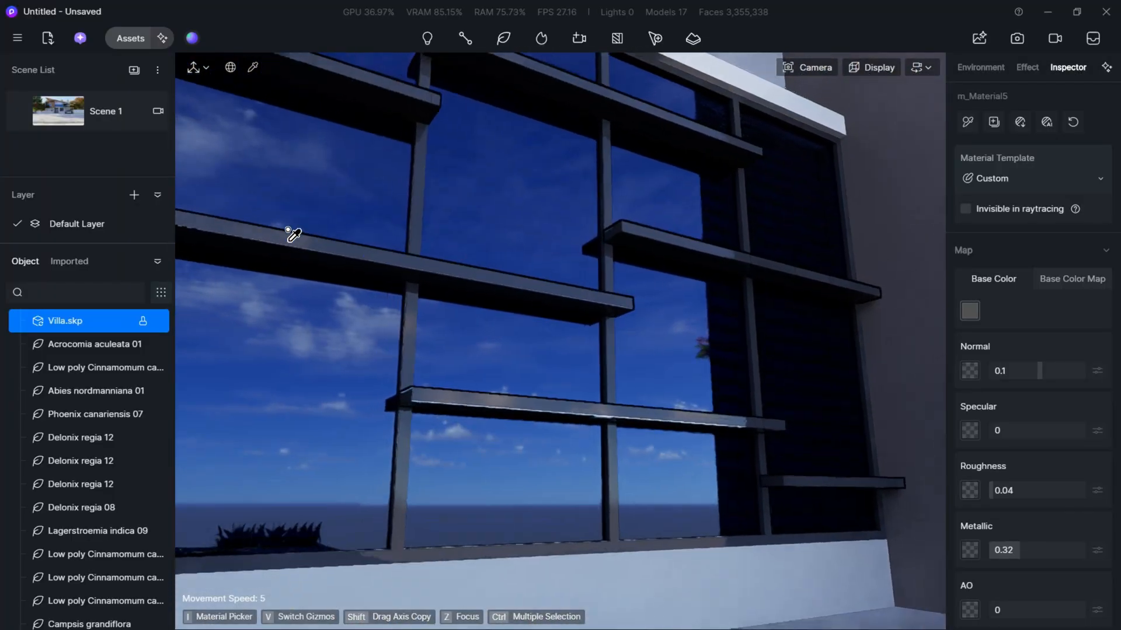
pyautogui.click(117, 111)
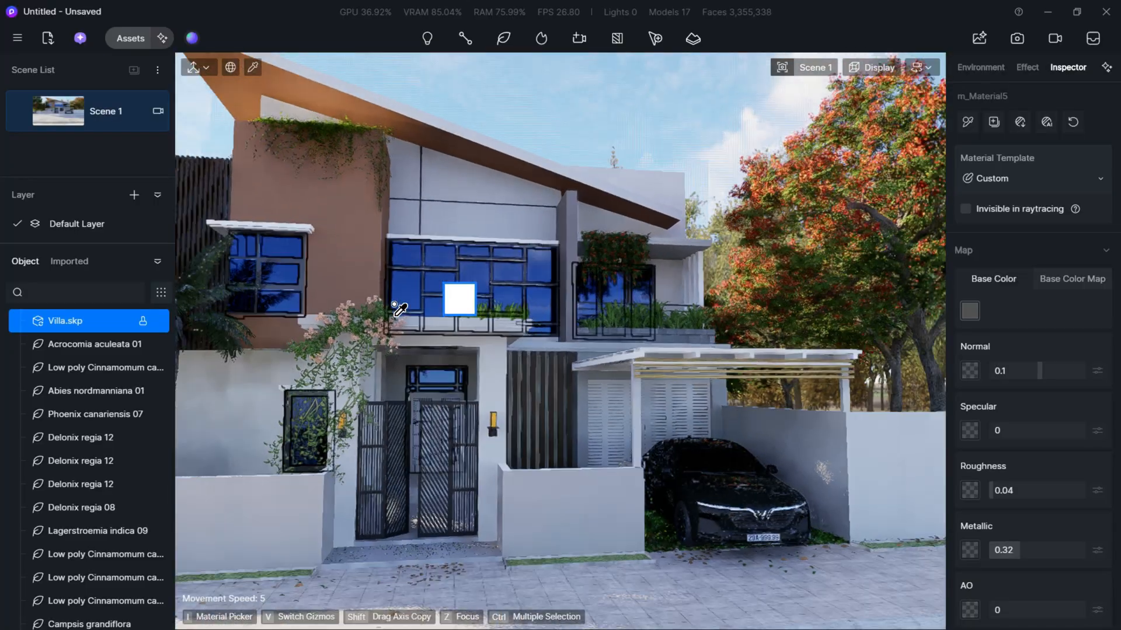
pyautogui.press('Escape')
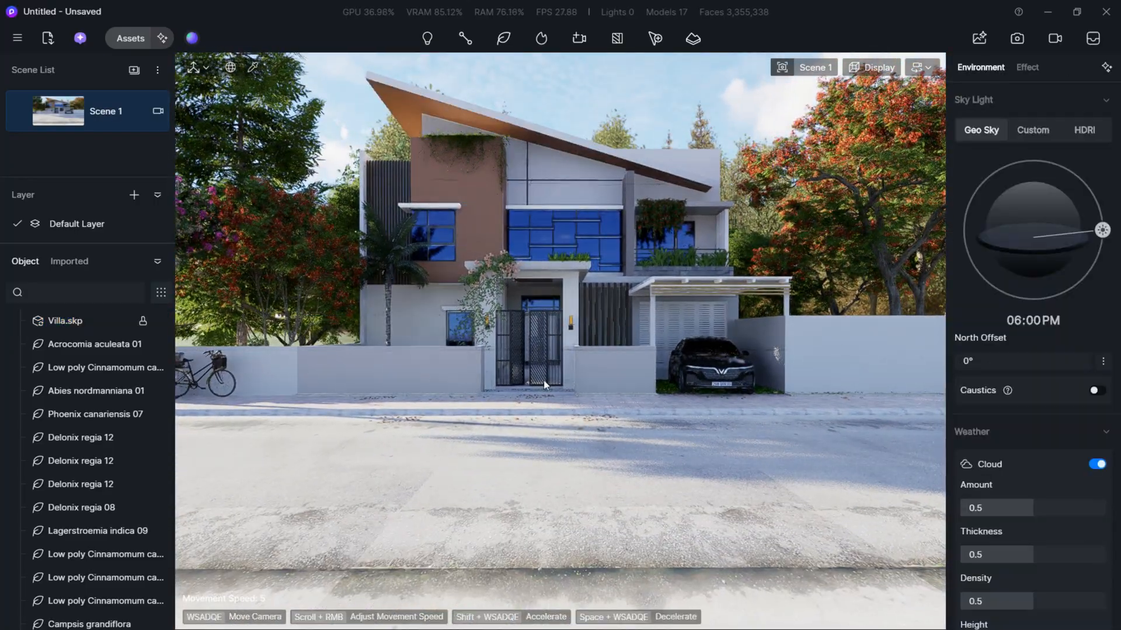
# - Apply the Black Iron material to the entrance gate and close the asset library
pyautogui.press('w')
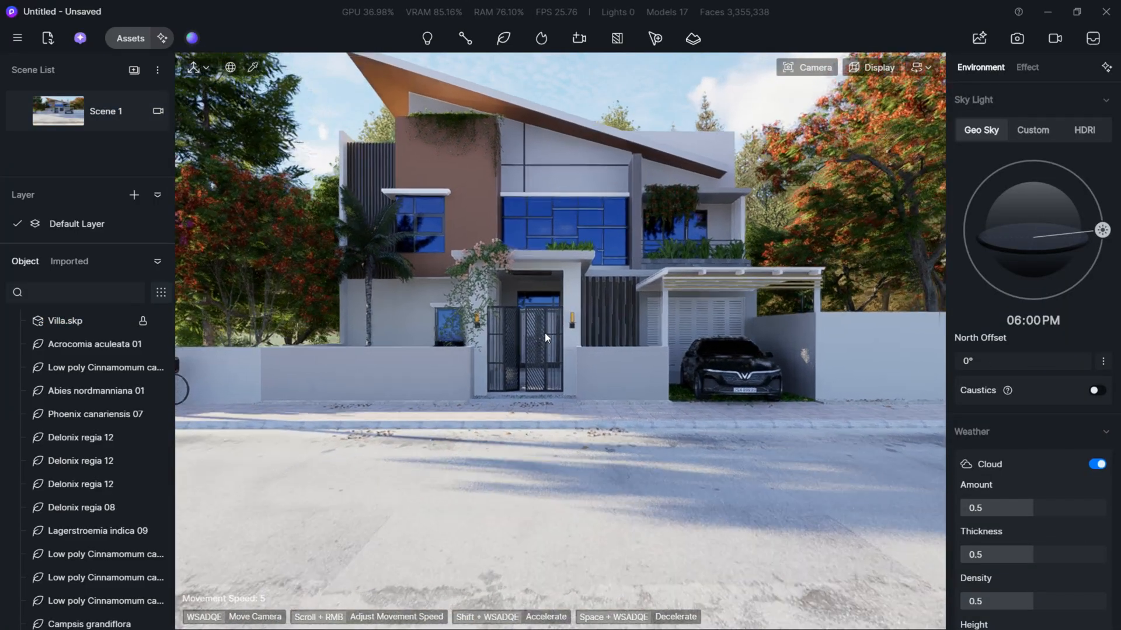
pyautogui.press('a')
pyautogui.click(130, 38)
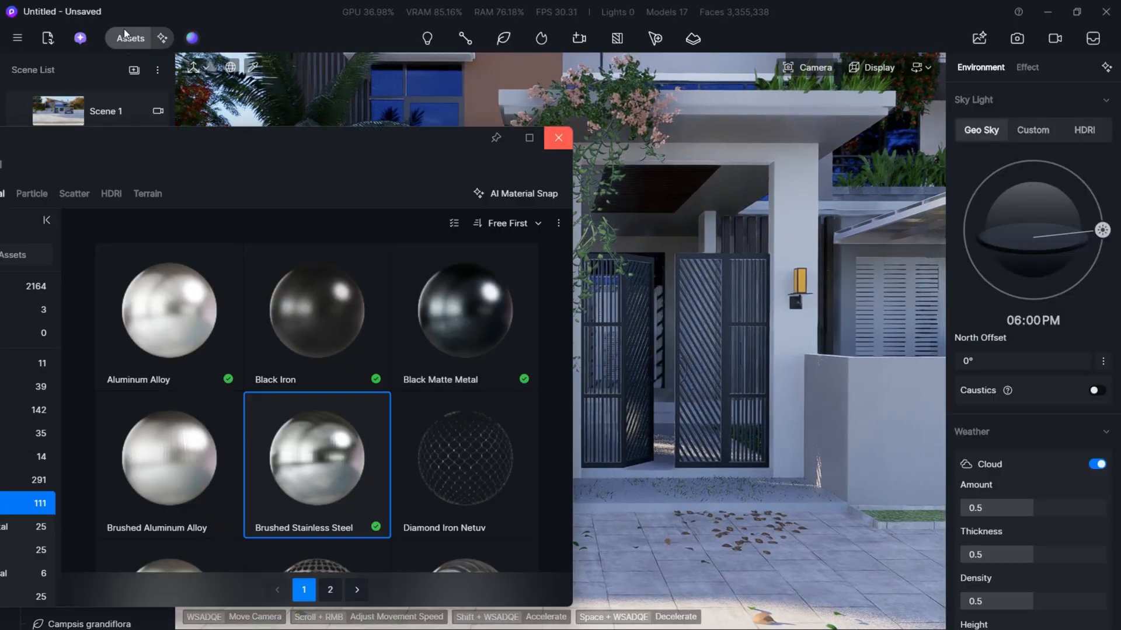
pyautogui.click(304, 310)
pyautogui.scroll(3, 713, 281)
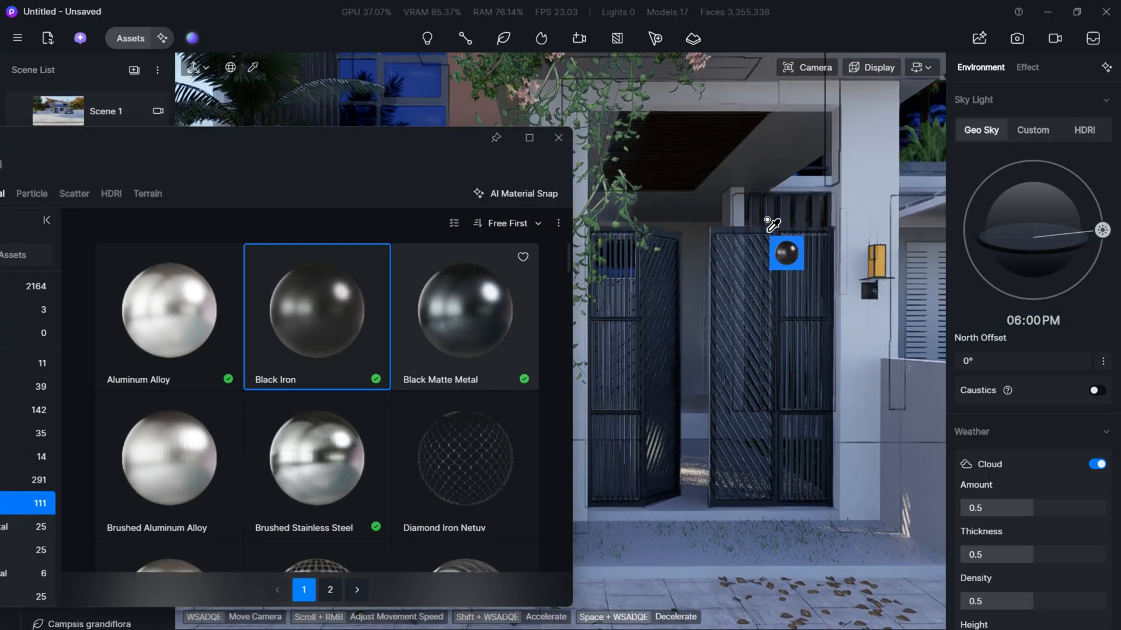
pyautogui.scroll(3, 782, 257)
pyautogui.click(799, 293)
pyautogui.scroll(-2, 601, 314)
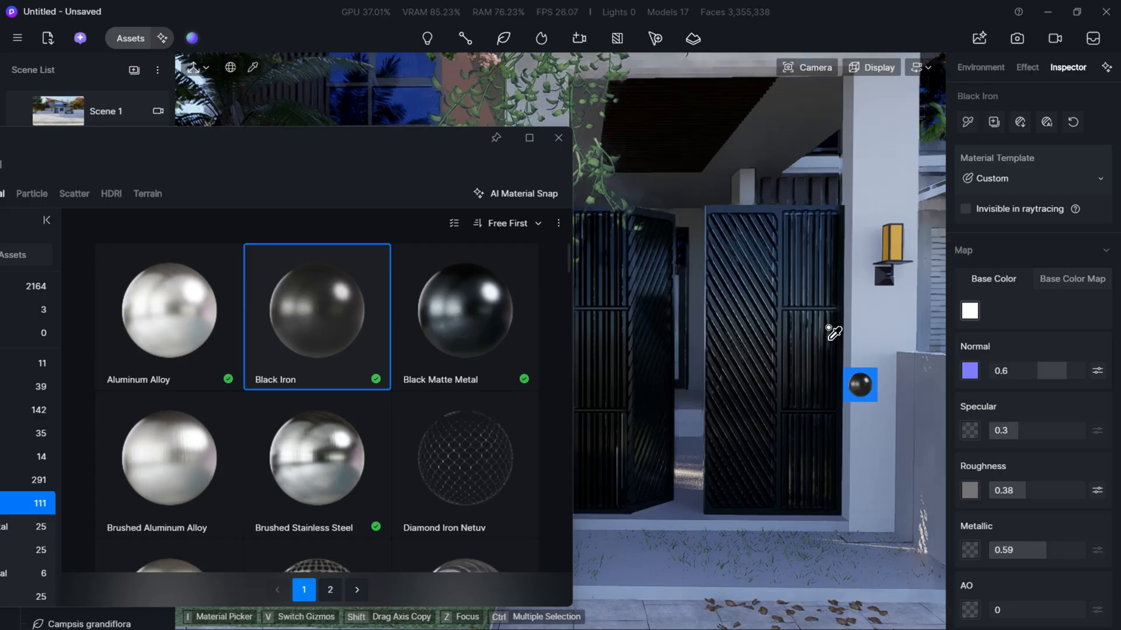
pyautogui.scroll(-6, 863, 382)
pyautogui.moveTo(759, 350); pyautogui.dragTo(815, 308, button='right')
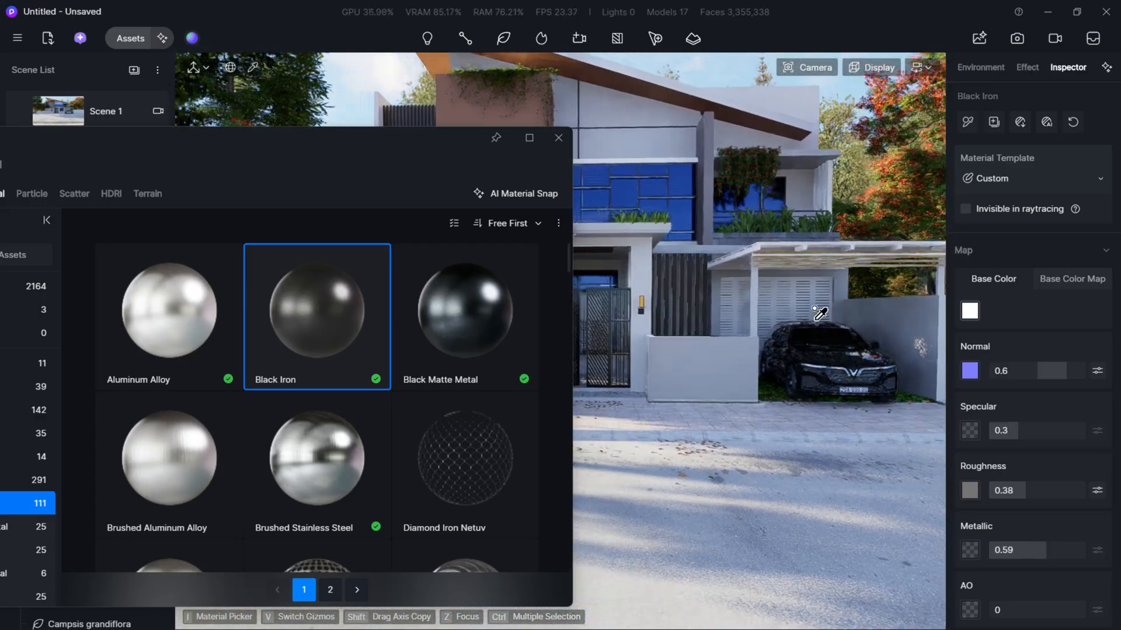
pyautogui.click(558, 138)
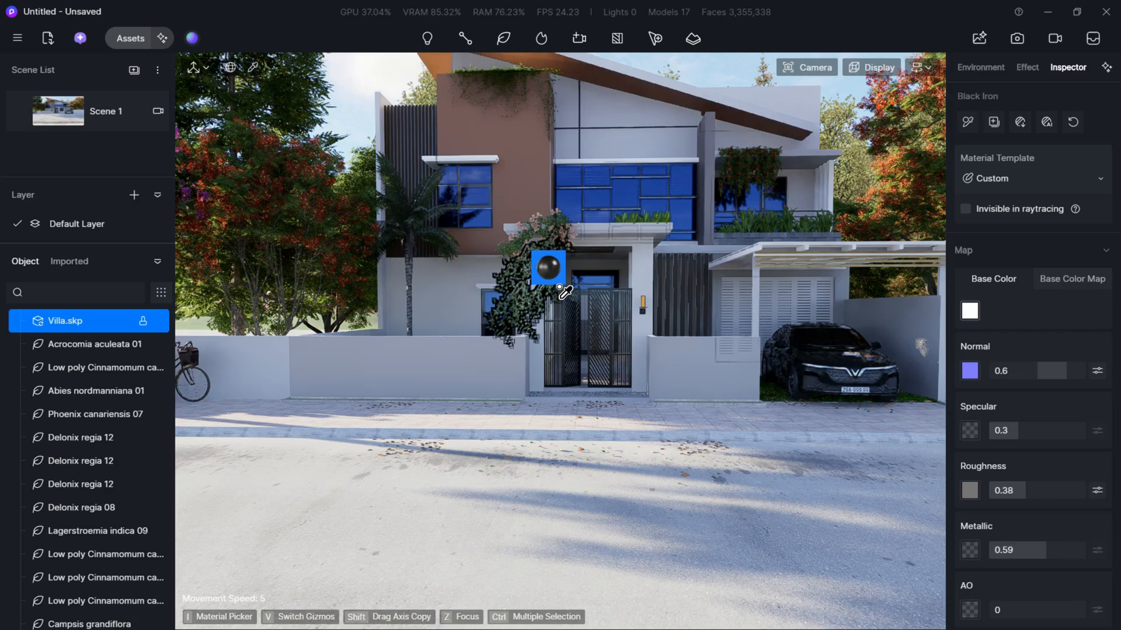
# - Approach the carport and search the online material library for WOOD
pyautogui.click(463, 263)
pyautogui.press('w')
pyautogui.moveTo(532, 266); pyautogui.dragTo(703, 248, button='right')
pyautogui.press('w')
pyautogui.press('s')
pyautogui.press('s')
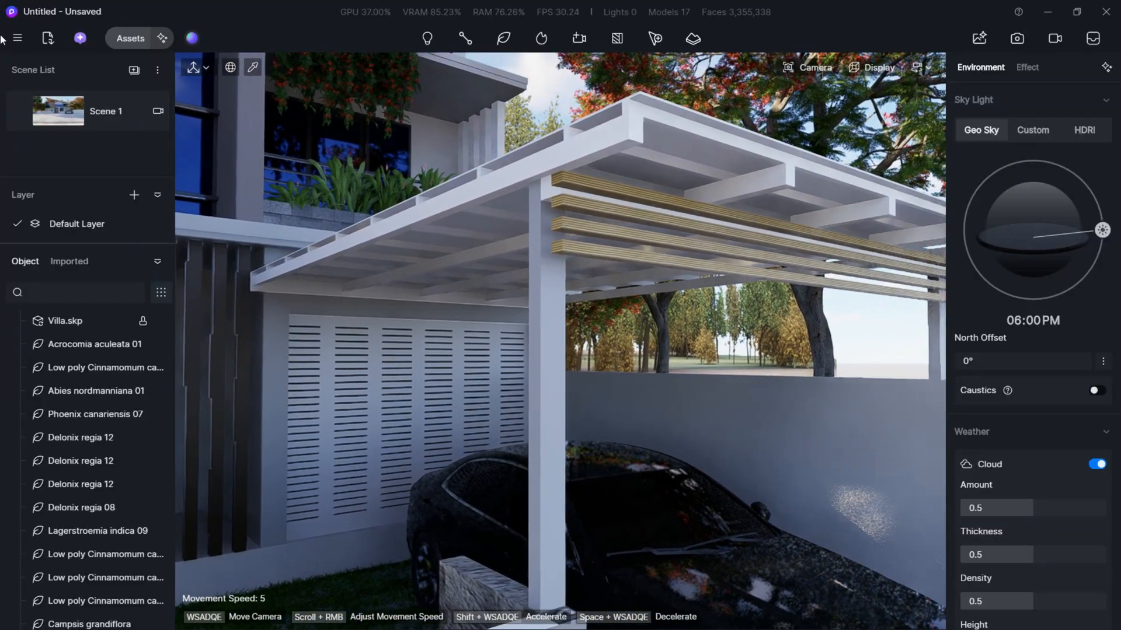
pyautogui.click(127, 37)
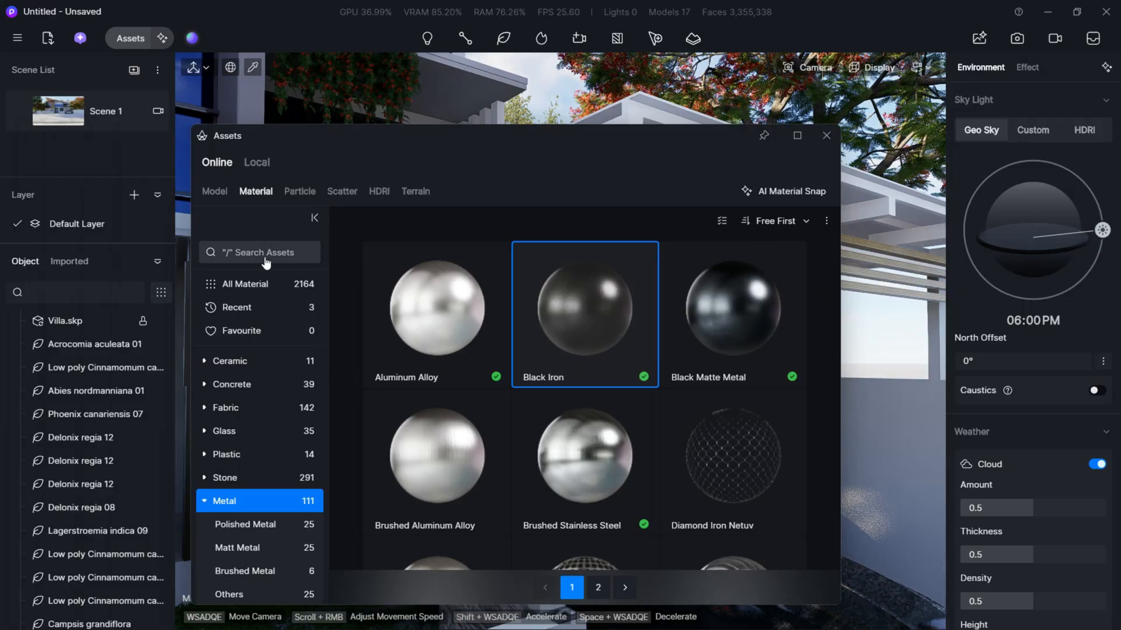
pyautogui.click(267, 257)
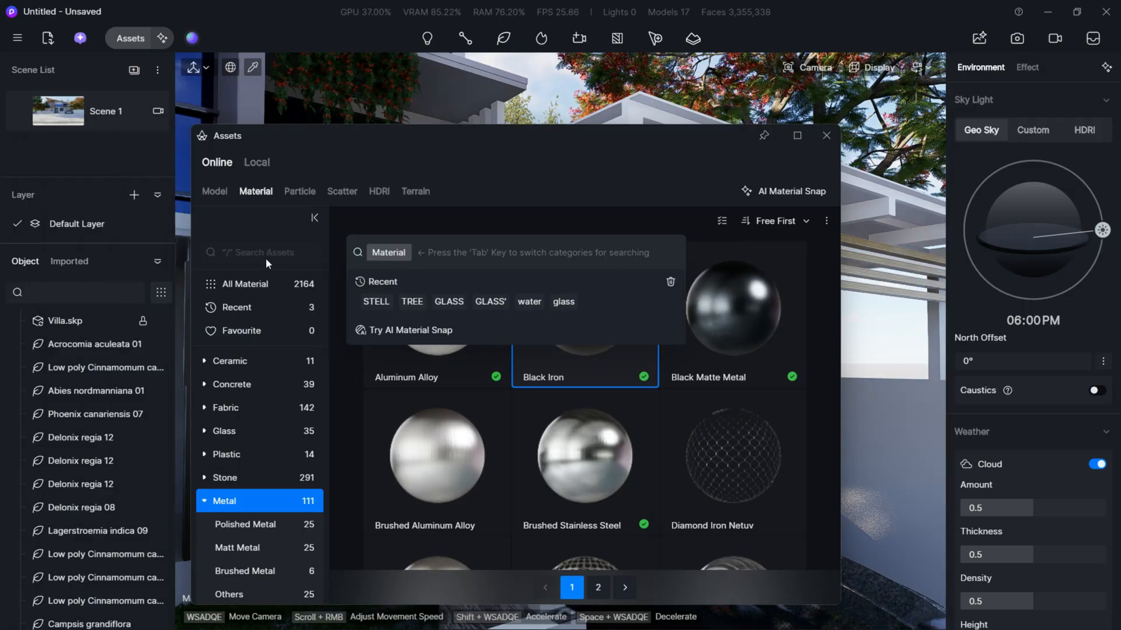
pyautogui.write('WOOD')
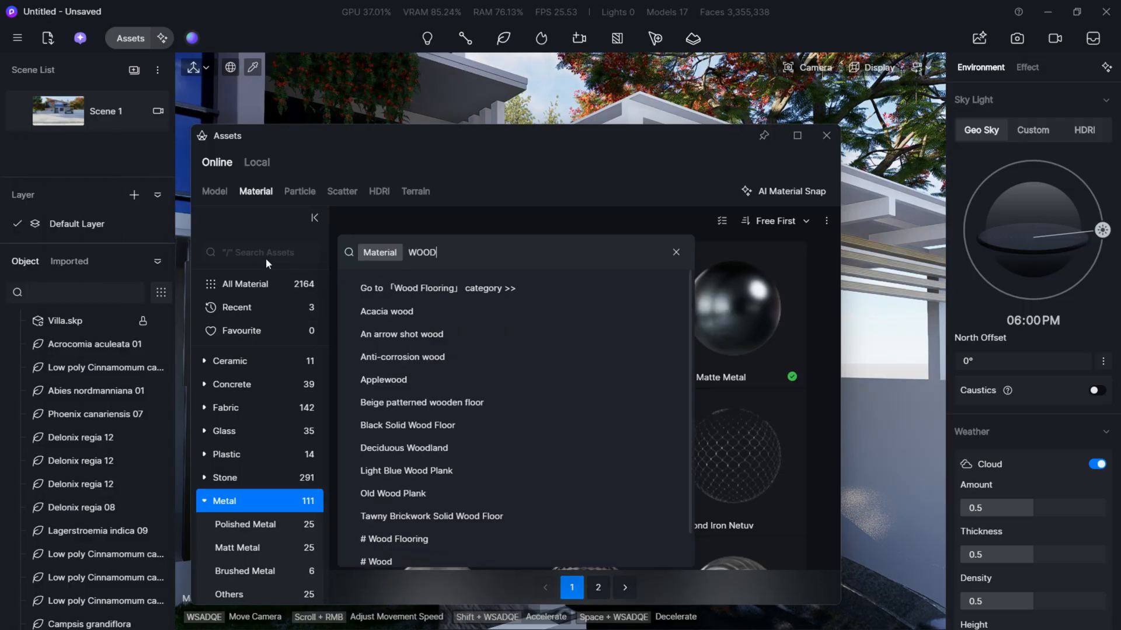
pyautogui.press('Return')
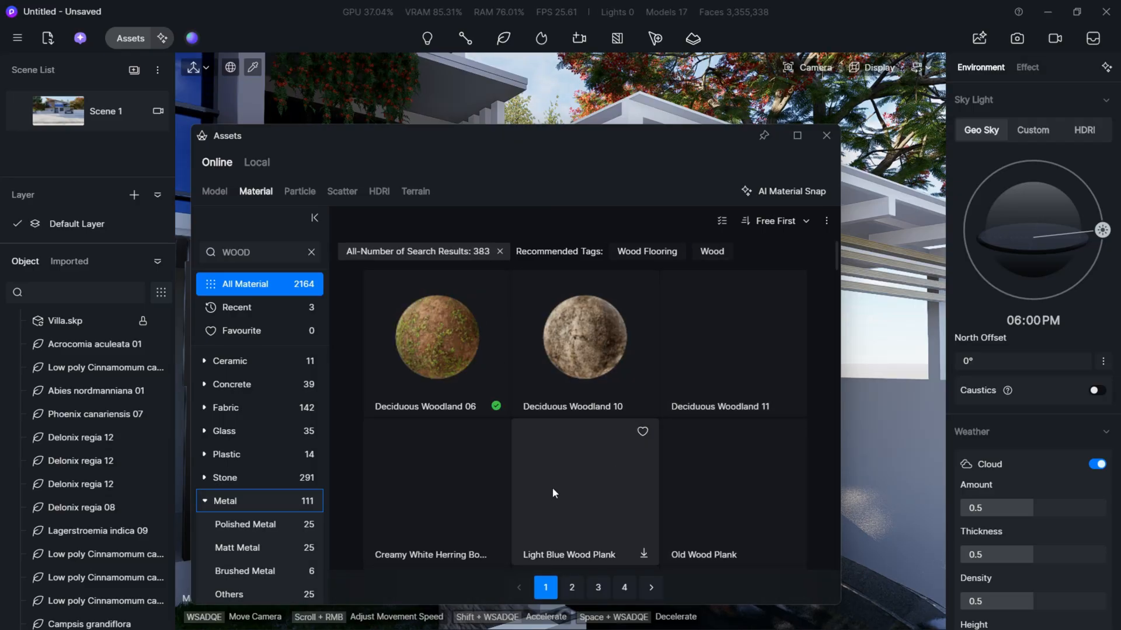
# - Apply the African red bean tree wood material to the carport roof
pyautogui.scroll(-2, 557, 488)
pyautogui.scroll(-5, 661, 486)
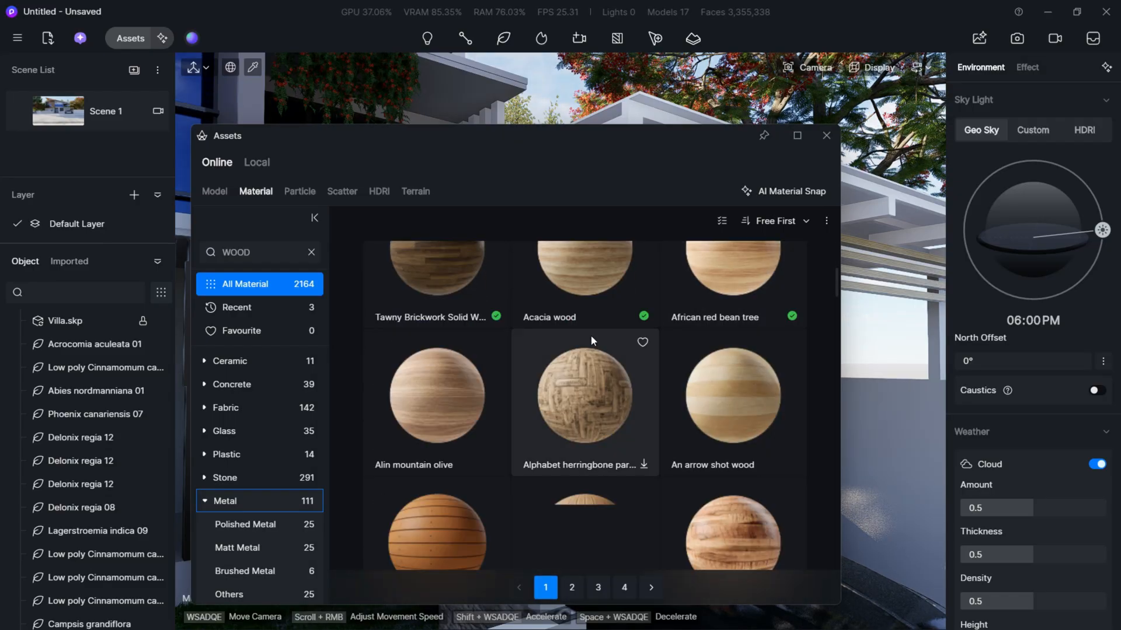
pyautogui.scroll(2, 571, 428)
pyautogui.scroll(-6, 570, 428)
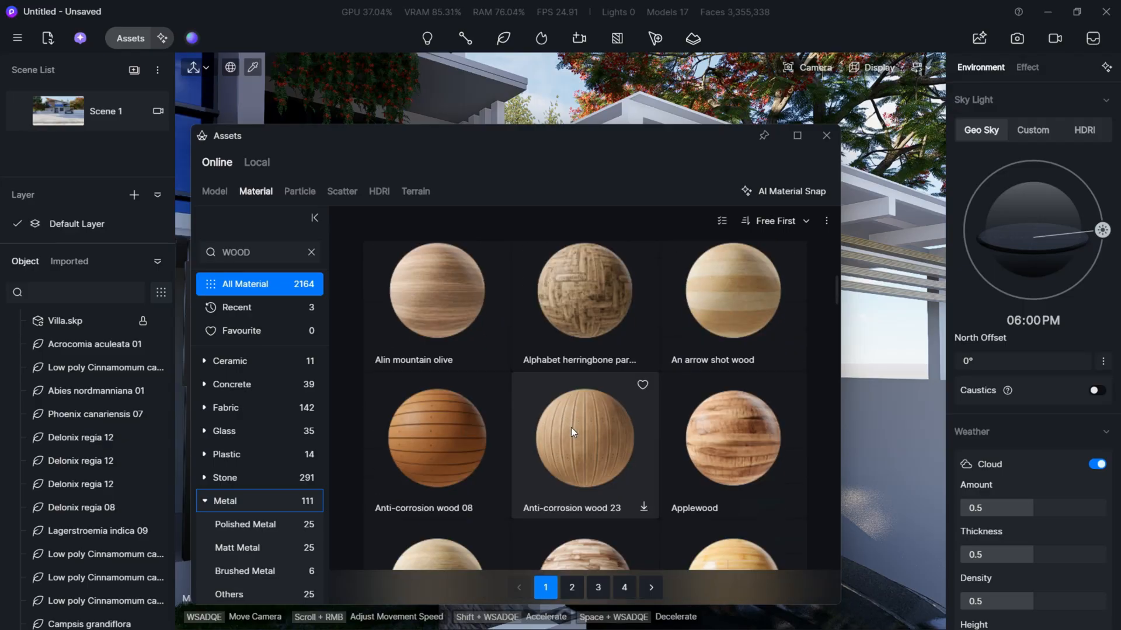
pyautogui.scroll(-2, 571, 432)
pyautogui.scroll(9, 571, 432)
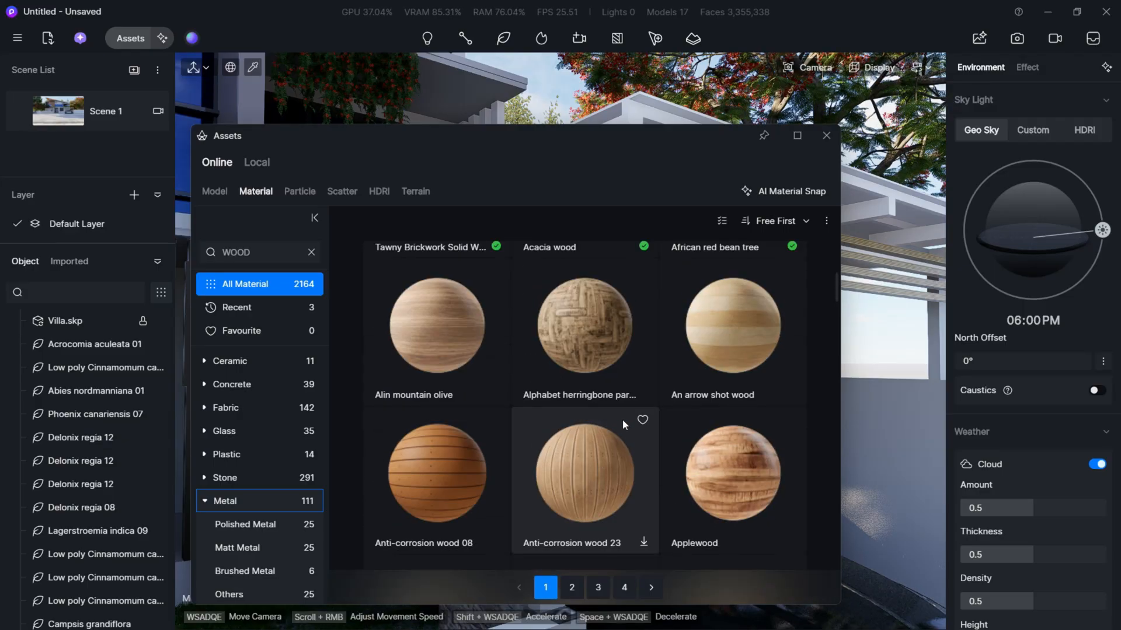
pyautogui.click(690, 403)
pyautogui.moveTo(613, 142); pyautogui.dragTo(229, 333)
pyautogui.click(566, 277)
pyautogui.moveTo(566, 277)
pyautogui.mouseDown(button='right')
pyautogui.moveTo(578, 281)
pyautogui.moveTo(563, 275)
pyautogui.moveTo(584, 276)
pyautogui.moveTo(578, 267)
pyautogui.mouseUp(button='right')
pyautogui.scroll(-10, 569, 280)
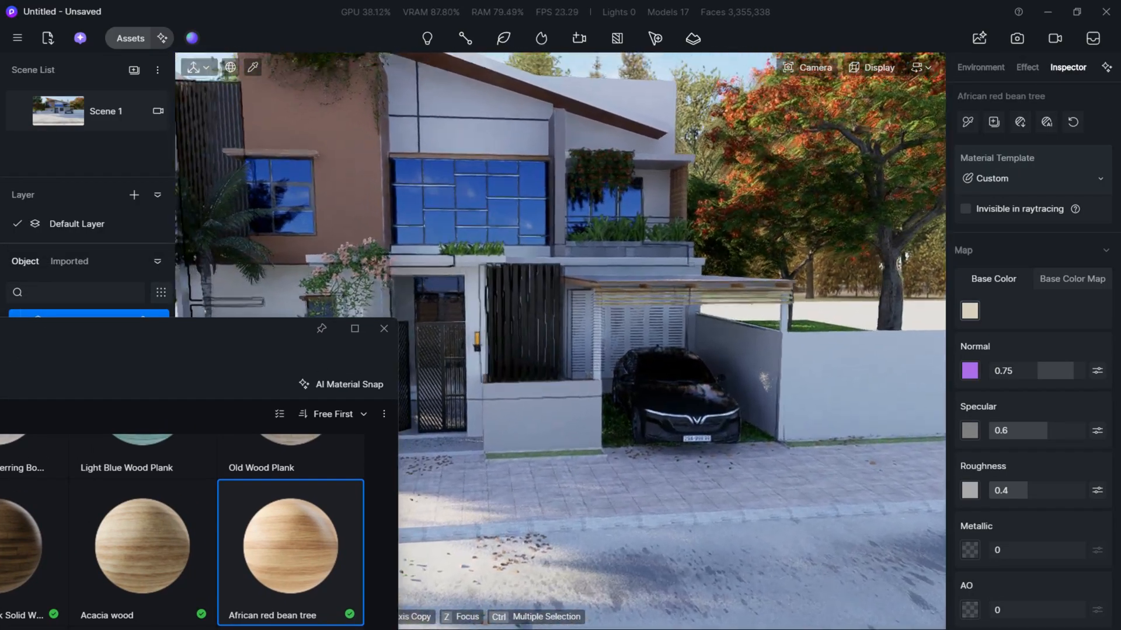
pyautogui.press('w')
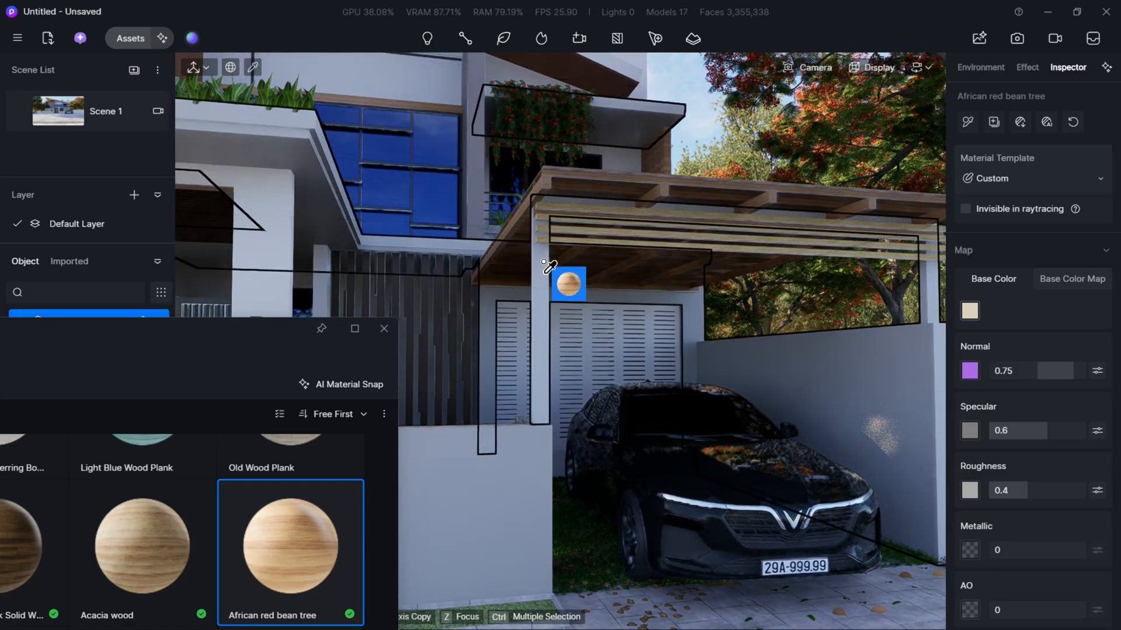
# - Try the African red bean tree material on the carport's front post and undo the change
pyautogui.click(547, 259)
pyautogui.press('s')
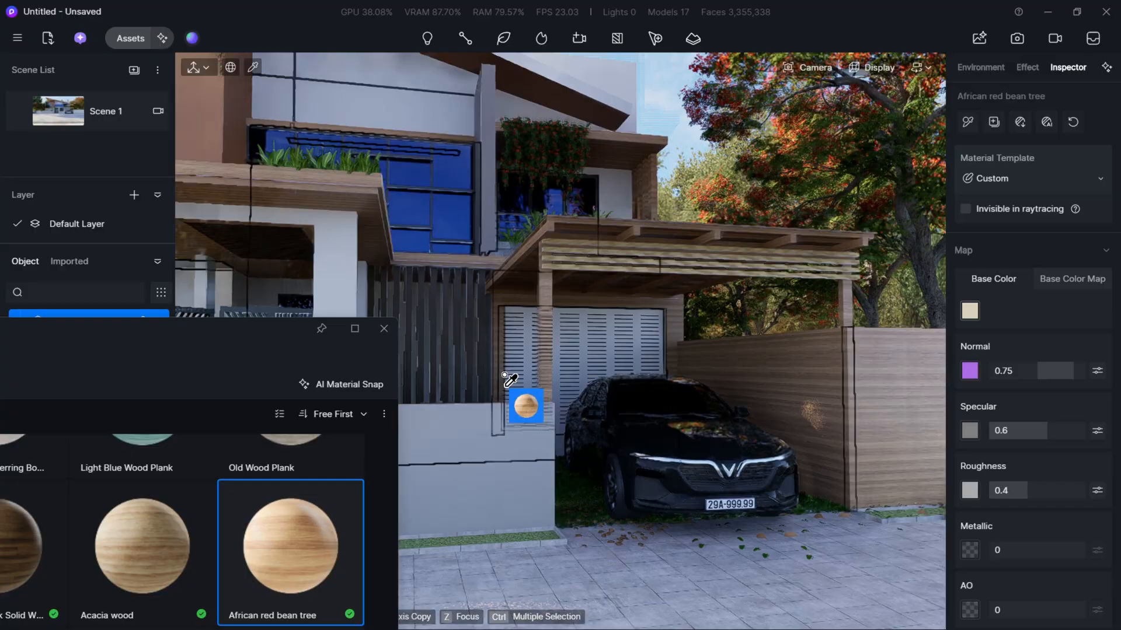
pyautogui.press('a')
pyautogui.moveTo(507, 377)
pyautogui.mouseDown(button='right')
pyautogui.moveTo(479, 377)
pyautogui.moveTo(508, 375)
pyautogui.mouseUp(button='right')
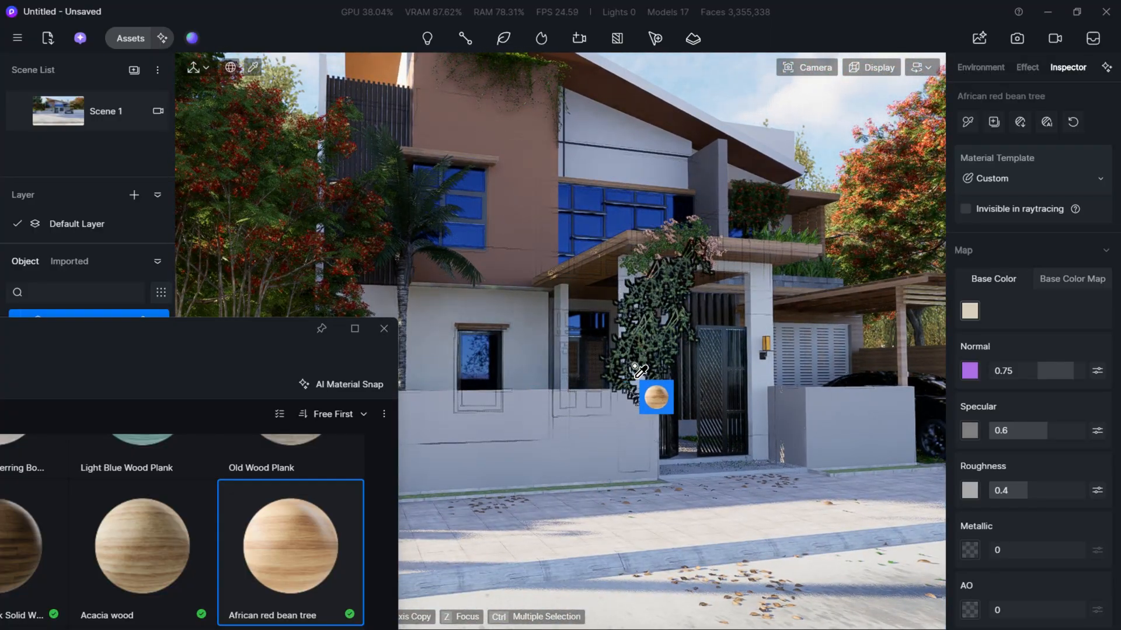
pyautogui.hotkey('ctrl', 'z')
# - Switch to SketchUp and paint the carport's front post frame with the yellow E05_Leaf_Glow material
pyautogui.press('d')
pyautogui.moveTo(721, 360); pyautogui.dragTo(656, 351, button='right')
pyautogui.press('w')
pyautogui.hotkey('alt', 'Tab')
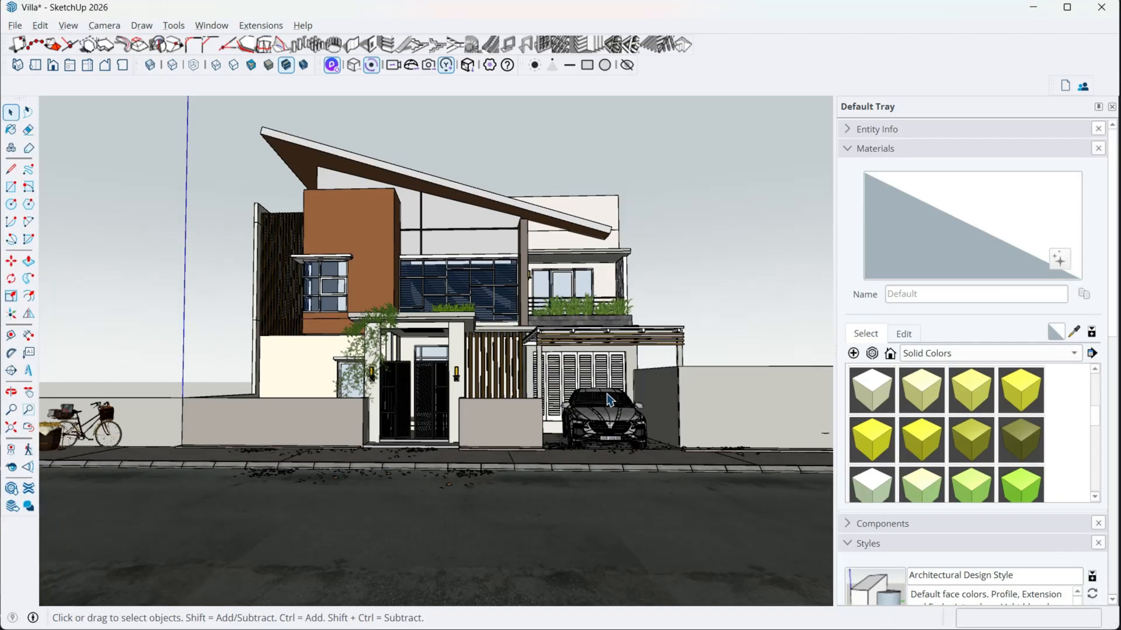
pyautogui.scroll(7, 575, 378)
pyautogui.moveTo(533, 375)
pyautogui.mouseDown(button='middle')
pyautogui.moveTo(396, 441)
pyautogui.moveTo(451, 350)
pyautogui.moveTo(500, 322)
pyautogui.mouseUp(button='middle')
pyautogui.scroll(5, 354, 373)
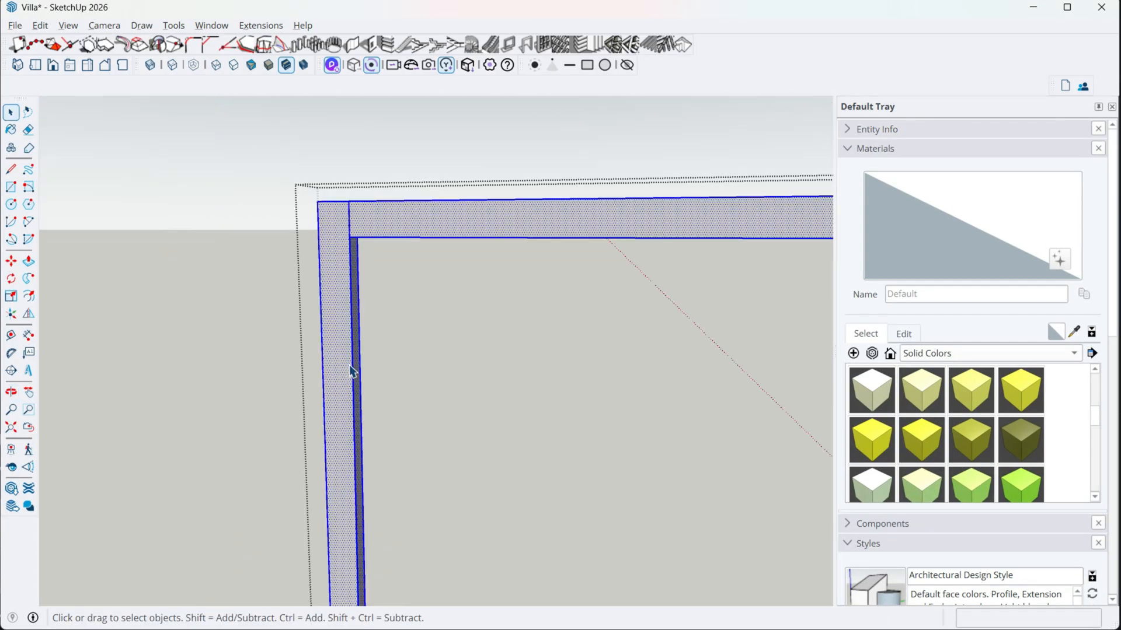
pyautogui.scroll(-2, 773, 416)
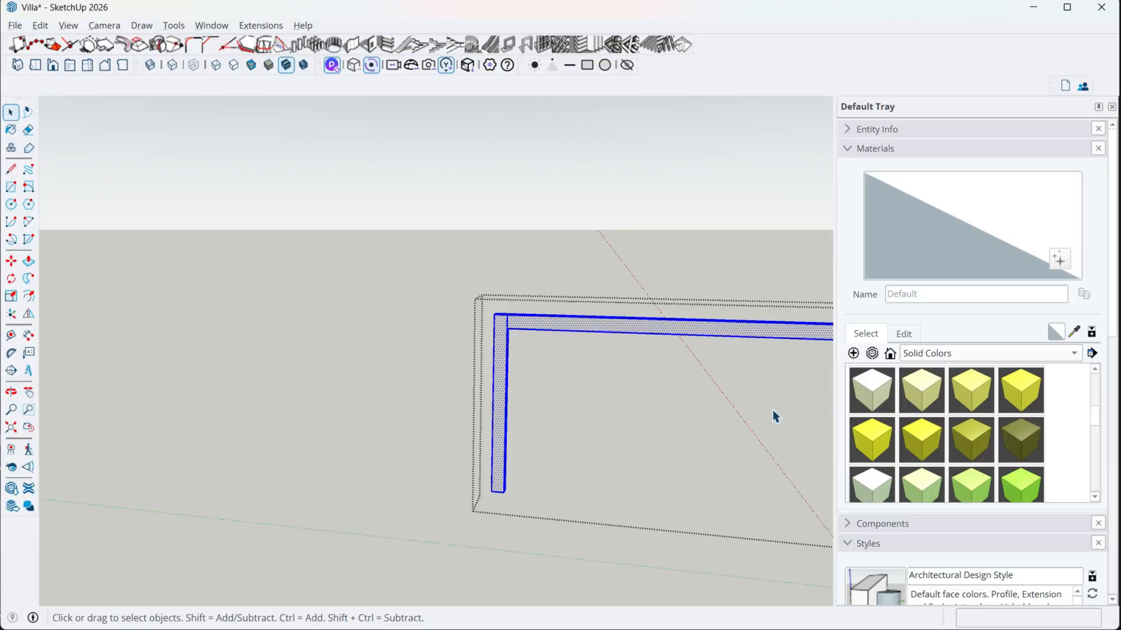
pyautogui.click(855, 426)
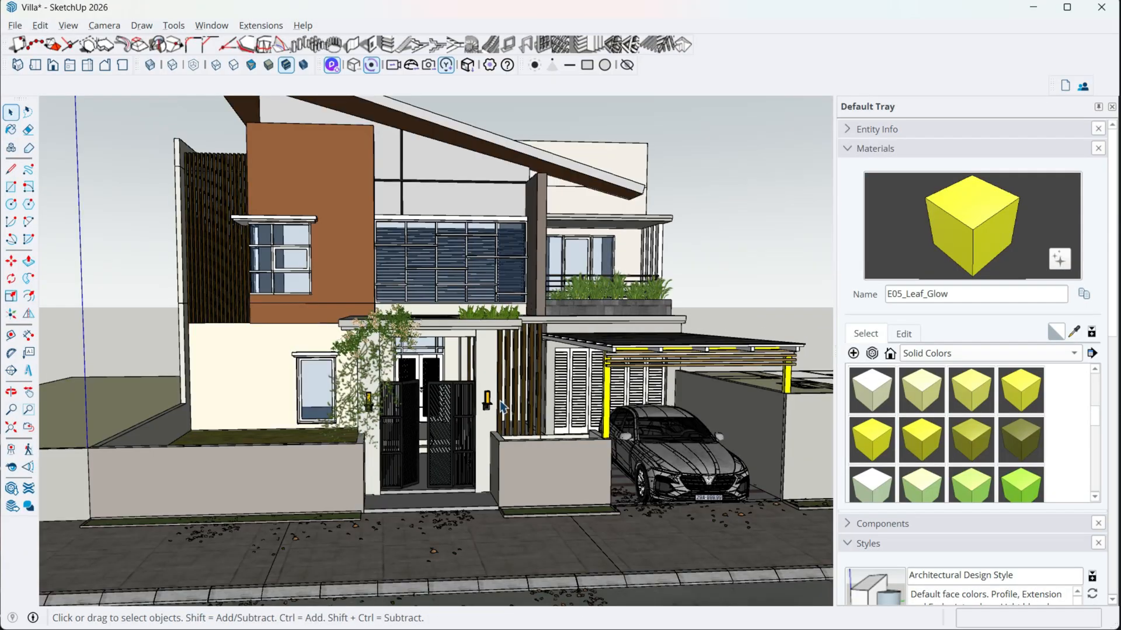
# - Paint the boundary wall section behind the bicycle with the F03_Mint_Spark material and leave the group
pyautogui.moveTo(550, 409); pyautogui.dragTo(583, 411, button='middle')
pyautogui.scroll(3, 275, 454)
pyautogui.keyDown('shift'); pyautogui.moveTo(275, 454); pyautogui.dragTo(454, 461, button='middle'); pyautogui.keyUp('shift')
pyautogui.moveTo(454, 461); pyautogui.dragTo(429, 467, button='middle')
pyautogui.scroll(-2, 373, 519)
pyautogui.scroll(1, 402, 486)
pyautogui.doubleClick(345, 477)
pyautogui.doubleClick(345, 477)
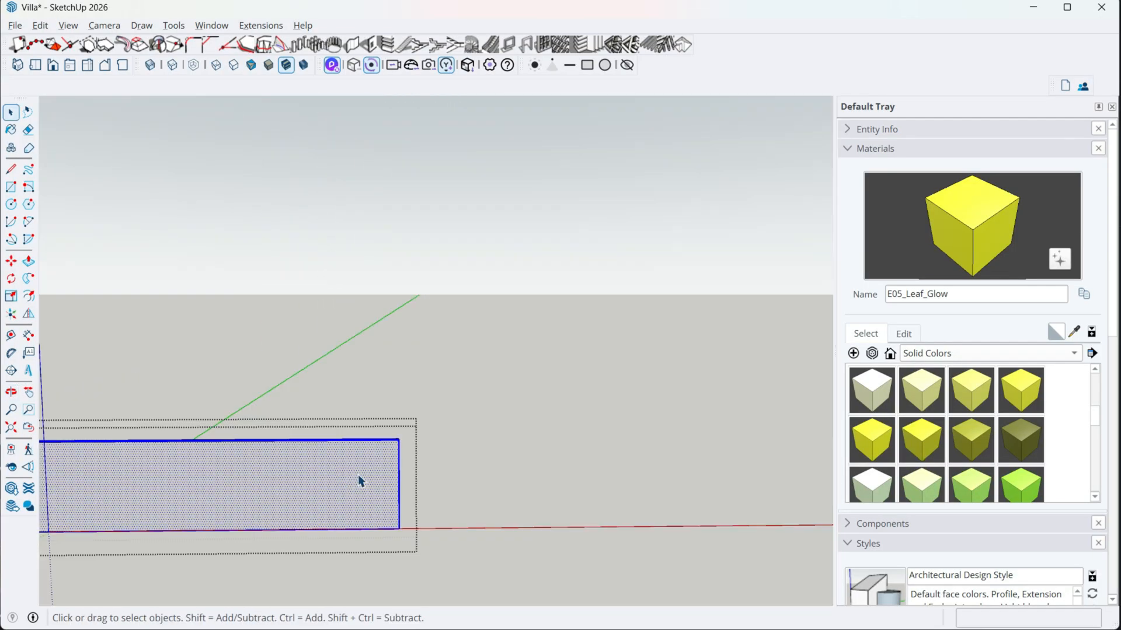
pyautogui.click(238, 465)
pyautogui.press('space')
pyautogui.press('Escape')
pyautogui.scroll(-2, 351, 481)
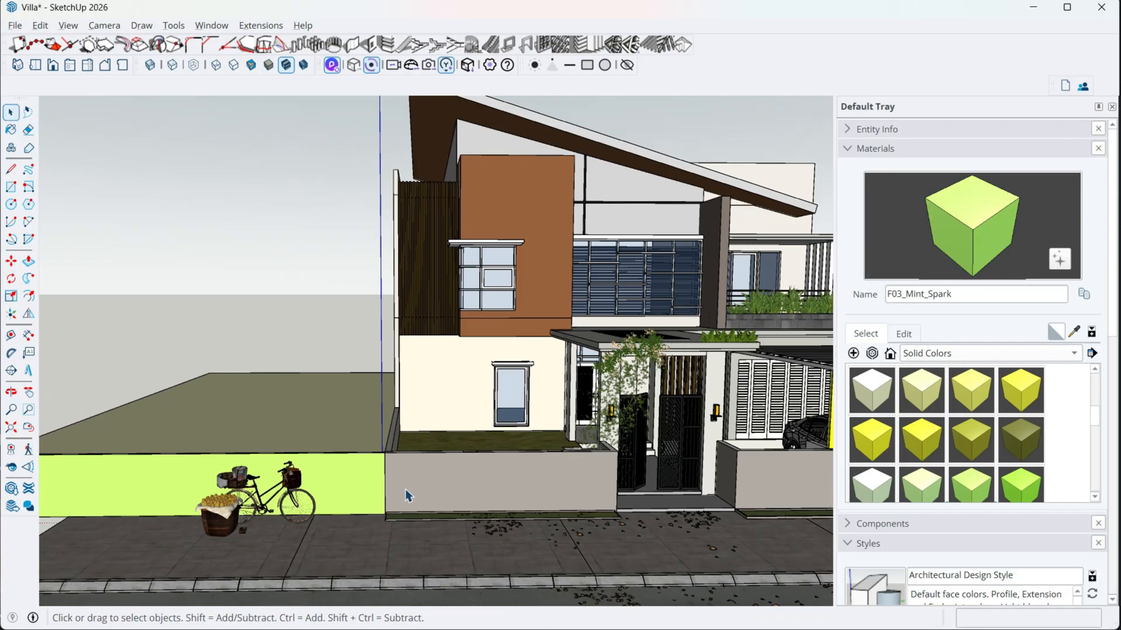
# - Paint the plain boundary wall section beside the carport with the F01_Seafoam_Drift material and leave the group
pyautogui.scroll(-2, 502, 489)
pyautogui.keyDown('shift'); pyautogui.moveTo(508, 489); pyautogui.dragTo(219, 478, button='middle'); pyautogui.keyUp('shift')
pyautogui.scroll(1, 492, 489)
pyautogui.doubleClick(661, 458)
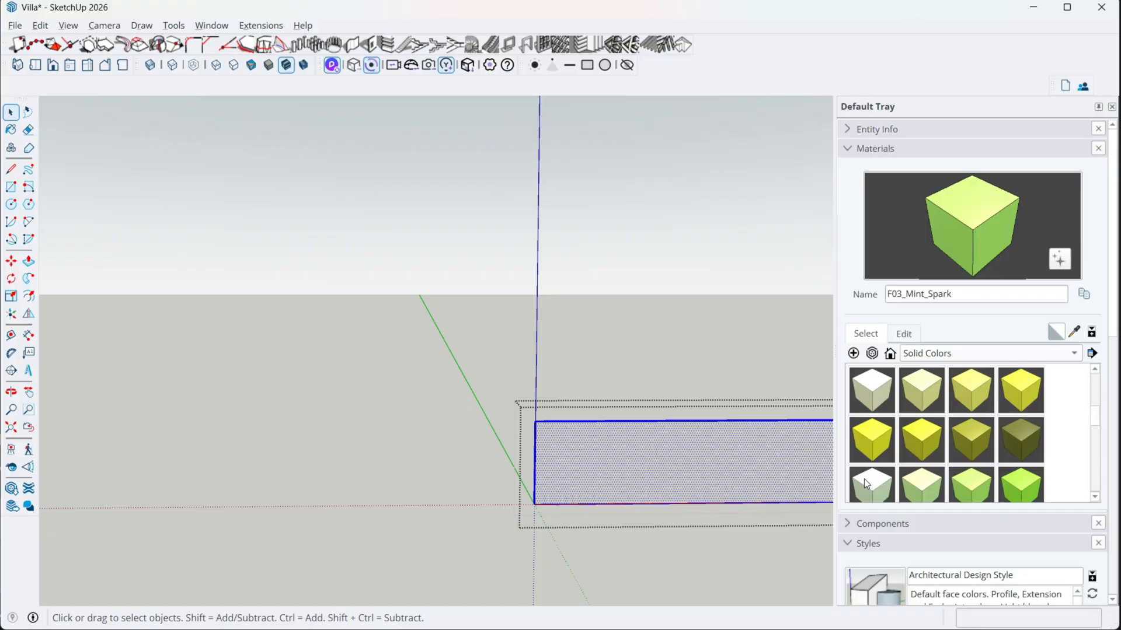
pyautogui.click(868, 481)
pyautogui.click(682, 465)
pyautogui.press('space')
pyautogui.press('Escape')
# - Inspect the boundary walls, the carport and the ground beneath the parked car from several angles
pyautogui.scroll(-2, 668, 477)
pyautogui.moveTo(668, 478); pyautogui.dragTo(648, 408, button='middle')
pyautogui.scroll(2, 560, 457)
pyautogui.scroll(3, 491, 422)
pyautogui.keyDown('shift'); pyautogui.moveTo(490, 422); pyautogui.dragTo(560, 446, button='middle'); pyautogui.keyUp('shift')
pyautogui.moveTo(643, 493); pyautogui.dragTo(590, 526, button='middle')
pyautogui.scroll(2, 438, 493)
pyautogui.moveTo(438, 493); pyautogui.dragTo(700, 264, button='middle')
pyautogui.moveTo(523, 287); pyautogui.dragTo(565, 309, button='middle')
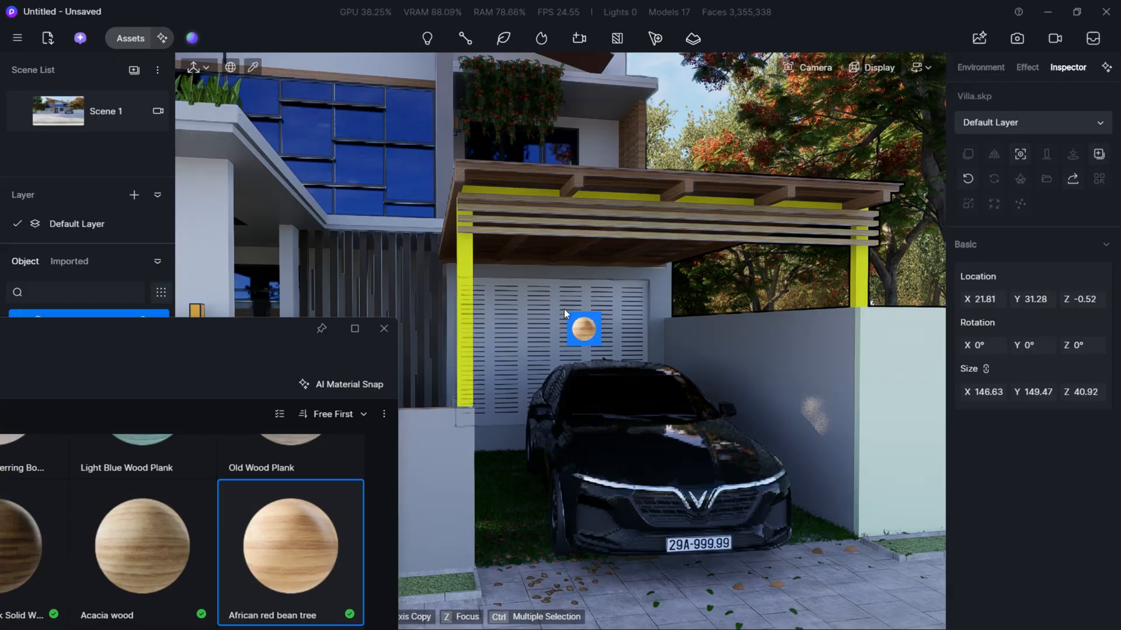
pyautogui.moveTo(580, 325); pyautogui.dragTo(521, 547)
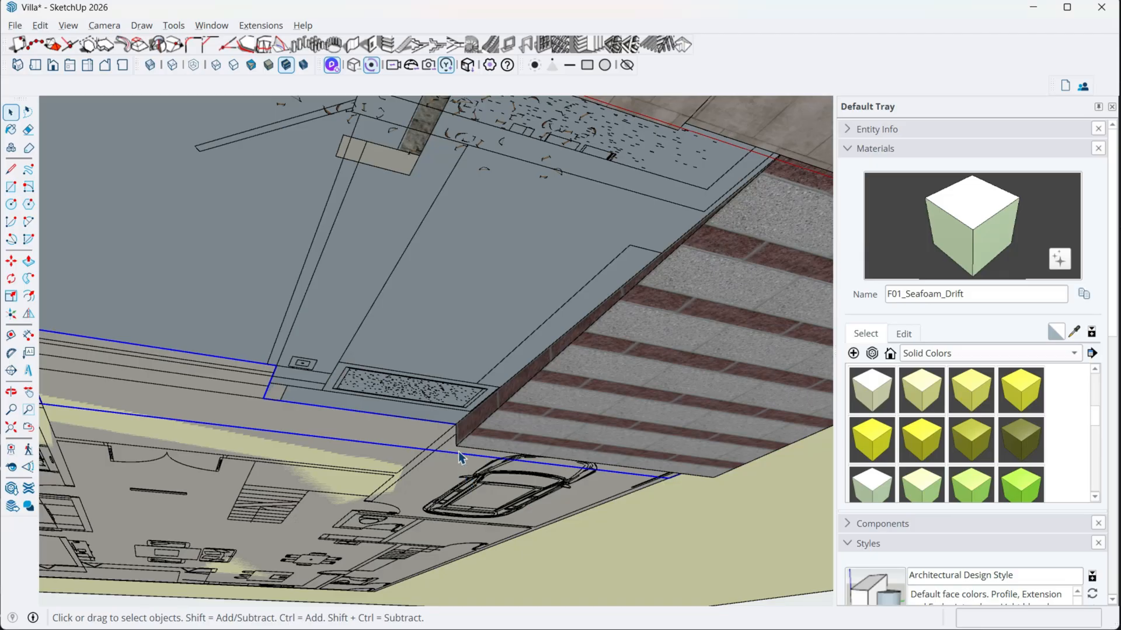
pyautogui.moveTo(458, 450)
pyautogui.mouseDown(button='middle')
pyautogui.moveTo(425, 377)
pyautogui.moveTo(489, 365)
pyautogui.moveTo(445, 401)
pyautogui.moveTo(408, 350)
pyautogui.mouseUp(button='middle')
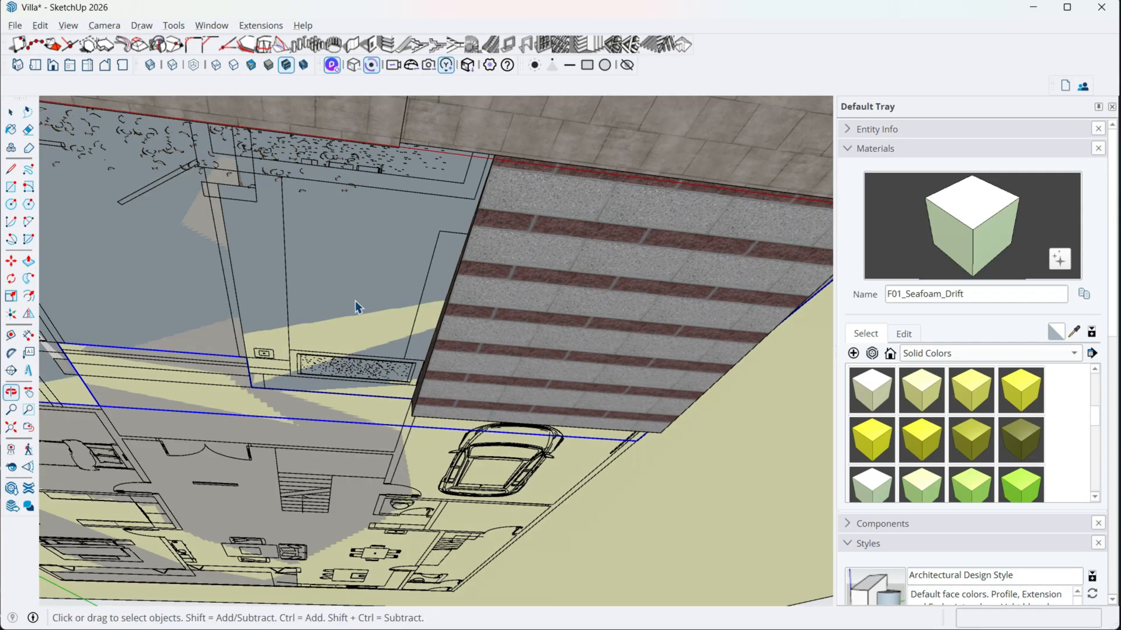
# - Open the ground group beneath the villa, show the rest of the model and erase the two side edges of the inner outline
pyautogui.keyDown('shift'); pyautogui.moveTo(355, 300); pyautogui.dragTo(753, 383, button='middle'); pyautogui.keyUp('shift')
pyautogui.scroll(-6, 685, 433)
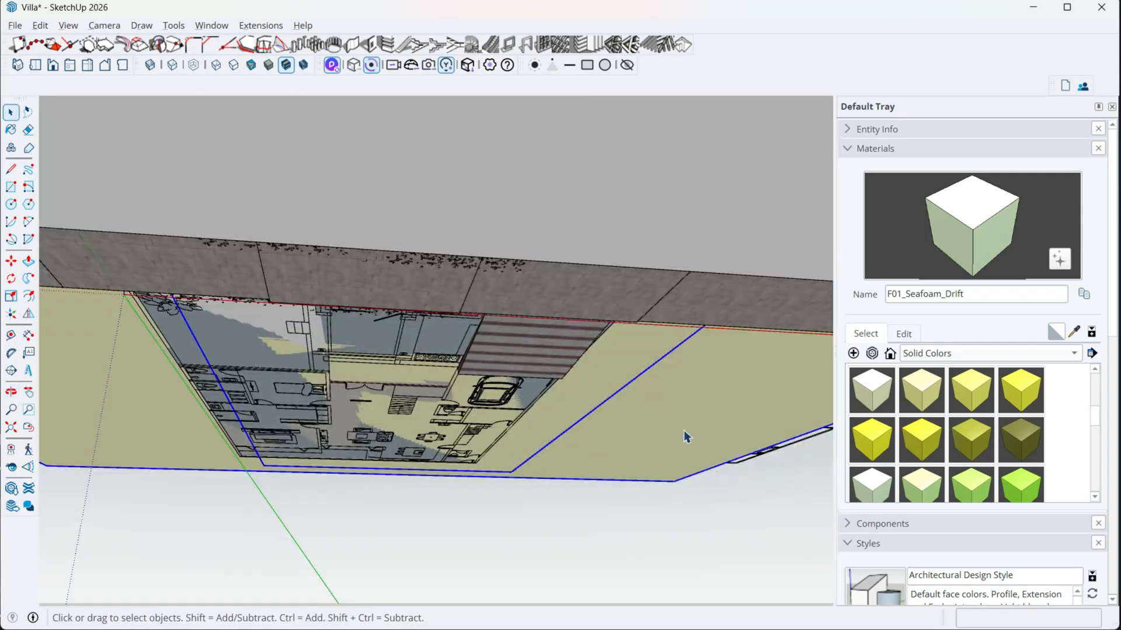
pyautogui.doubleClick(685, 432)
pyautogui.keyDown('shift'); pyautogui.moveTo(392, 424); pyautogui.dragTo(483, 409, button='middle'); pyautogui.keyUp('shift')
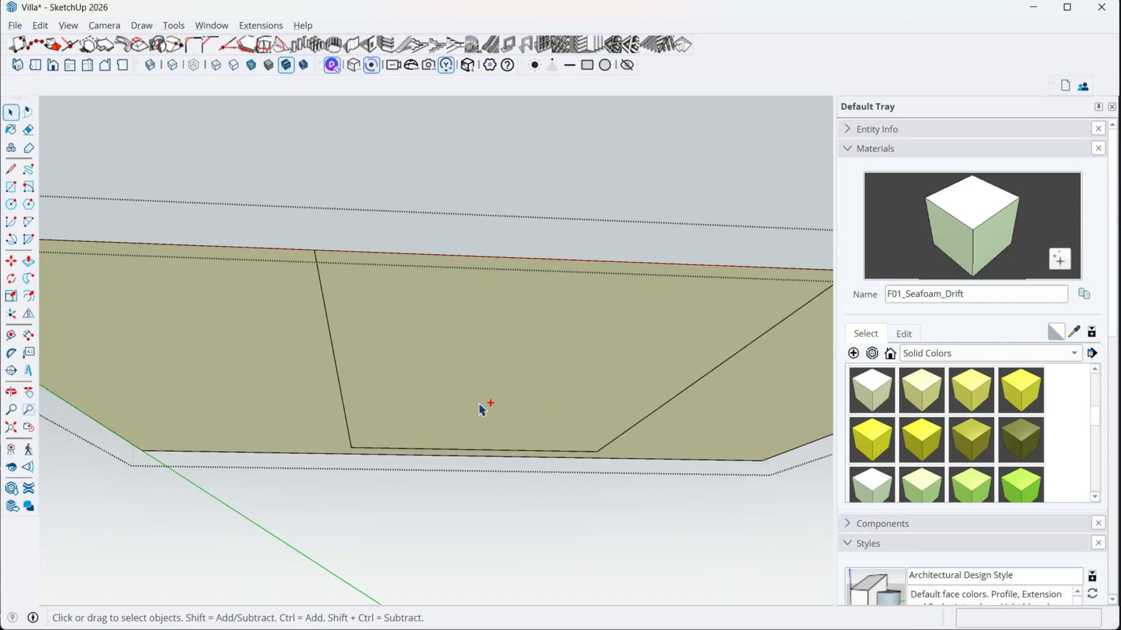
pyautogui.hotkey('ctrl', 'h')
pyautogui.press('e')
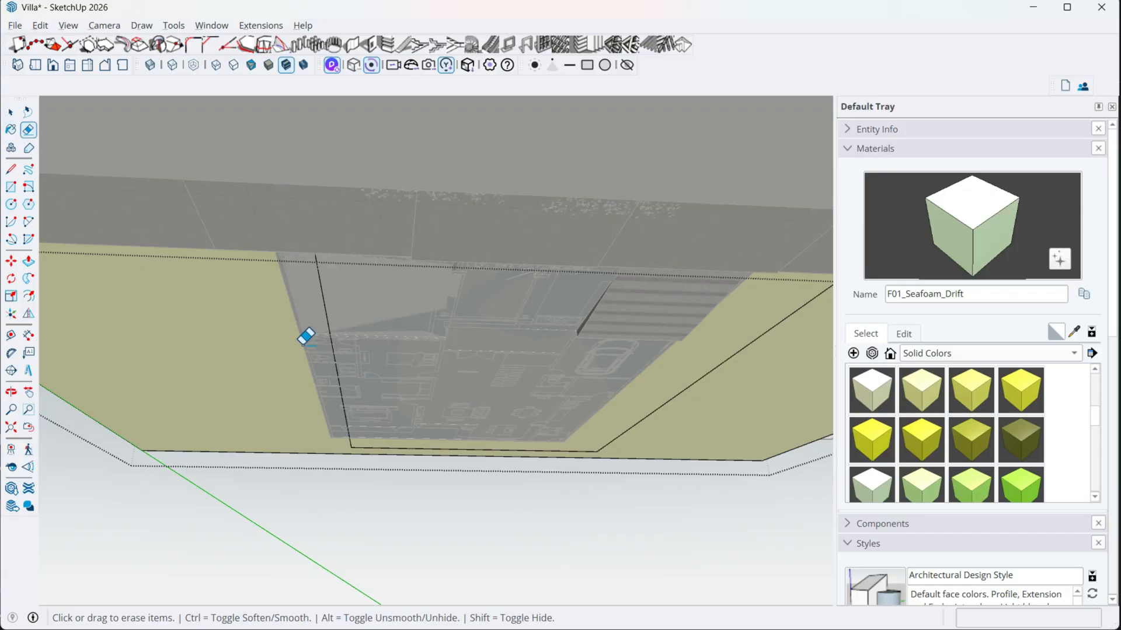
pyautogui.moveTo(304, 342); pyautogui.dragTo(407, 381)
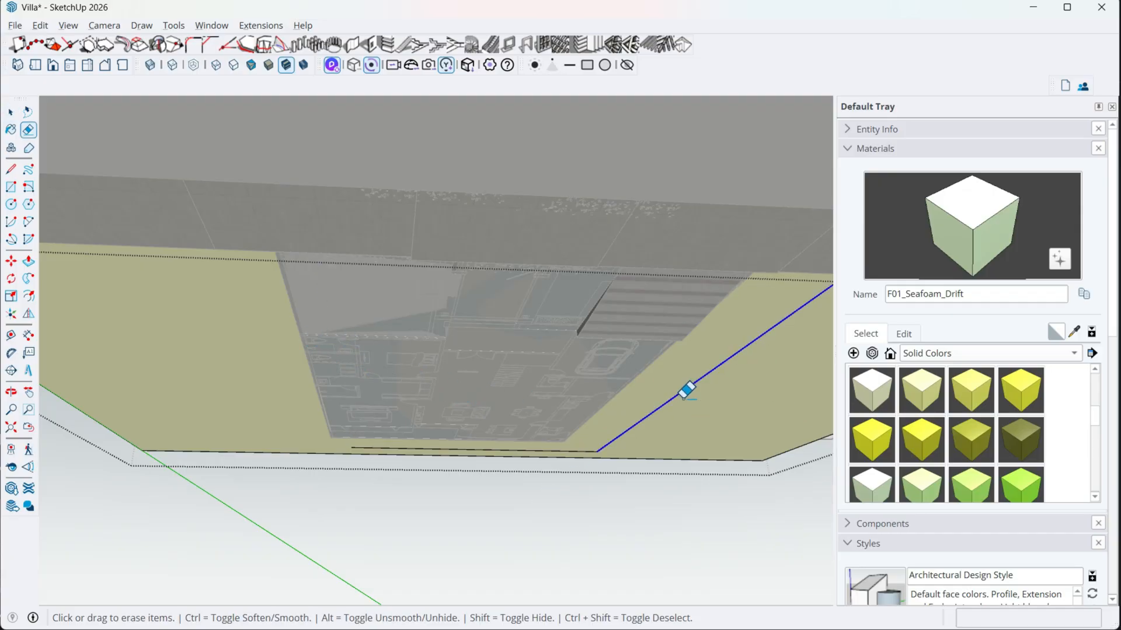
pyautogui.click(681, 393)
pyautogui.moveTo(523, 458); pyautogui.dragTo(513, 453)
pyautogui.moveTo(492, 436); pyautogui.dragTo(461, 477, button='middle')
pyautogui.hotkey('ctrl', 'z')
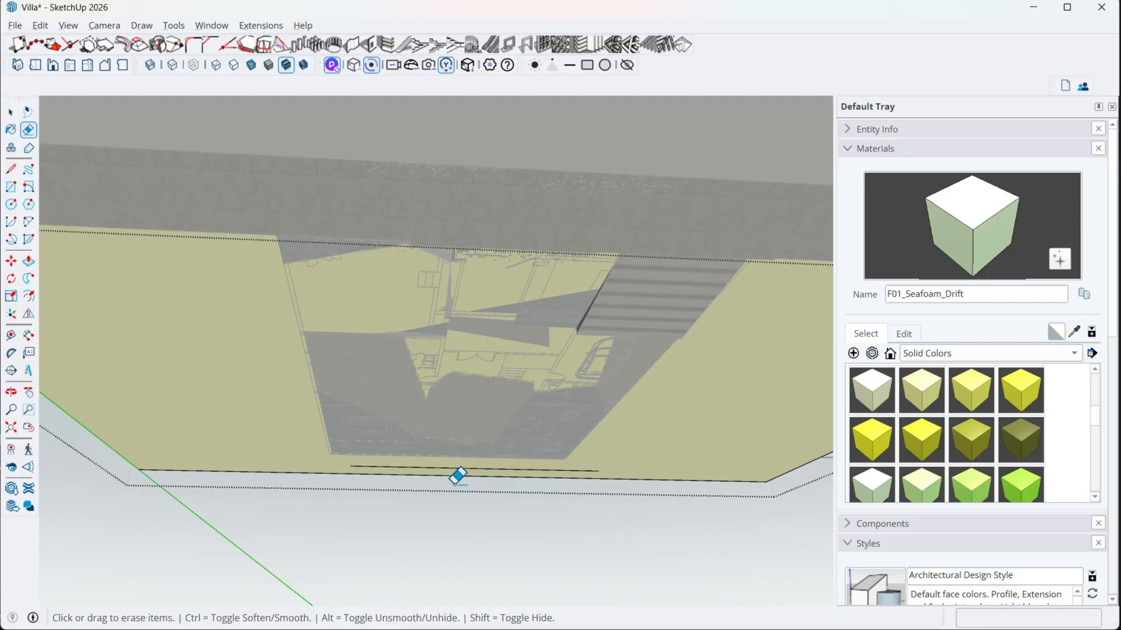
pyautogui.moveTo(434, 410); pyautogui.dragTo(403, 471, button='middle')
pyautogui.moveTo(332, 476)
pyautogui.mouseDown(button='middle')
pyautogui.moveTo(348, 518)
pyautogui.moveTo(358, 470)
pyautogui.mouseUp(button='middle')
# - Draw a rectangle of about 1515 by 2403 cm on the ground face, from the plot's rear corner to the driveway's front corner
pyautogui.scroll(3, 354, 470)
pyautogui.press('r')
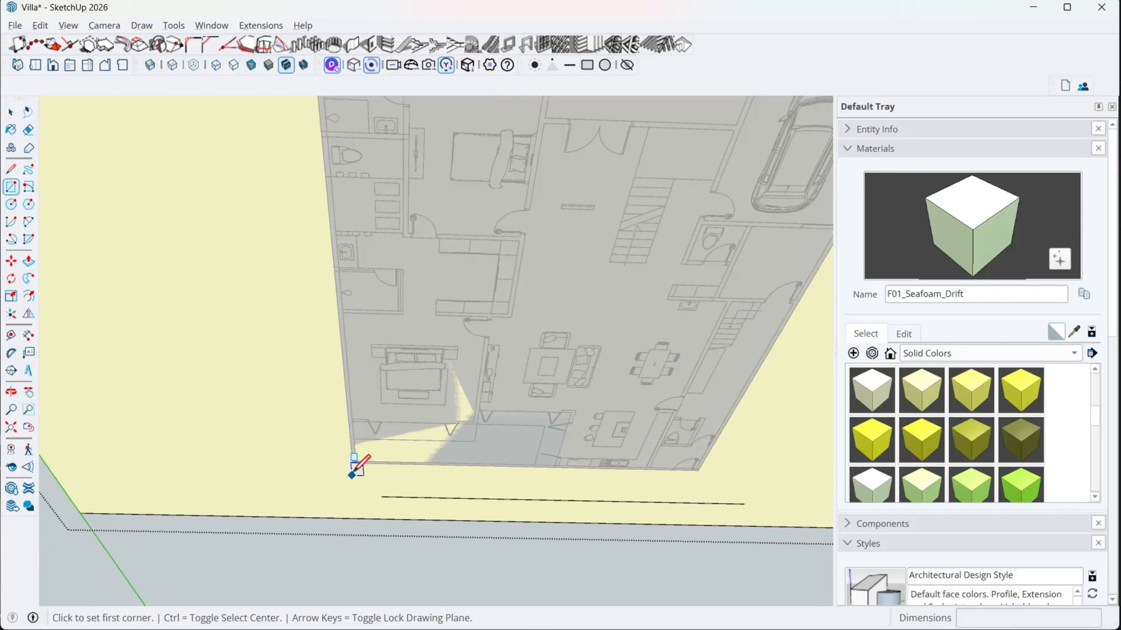
pyautogui.keyDown('shift'); pyautogui.moveTo(455, 385); pyautogui.dragTo(393, 513, button='middle'); pyautogui.keyUp('shift')
pyautogui.scroll(-3, 482, 416)
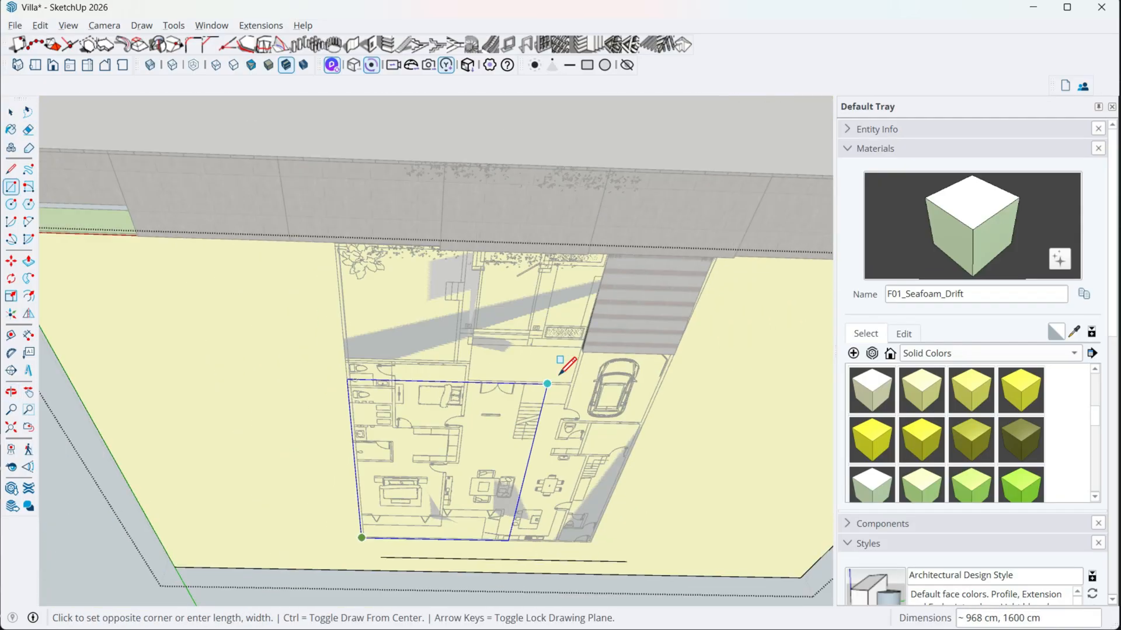
pyautogui.moveTo(691, 273); pyautogui.dragTo(686, 226, button='middle')
pyautogui.scroll(3, 683, 276)
pyautogui.scroll(3, 694, 265)
pyautogui.scroll(2, 686, 227)
pyautogui.click(676, 219)
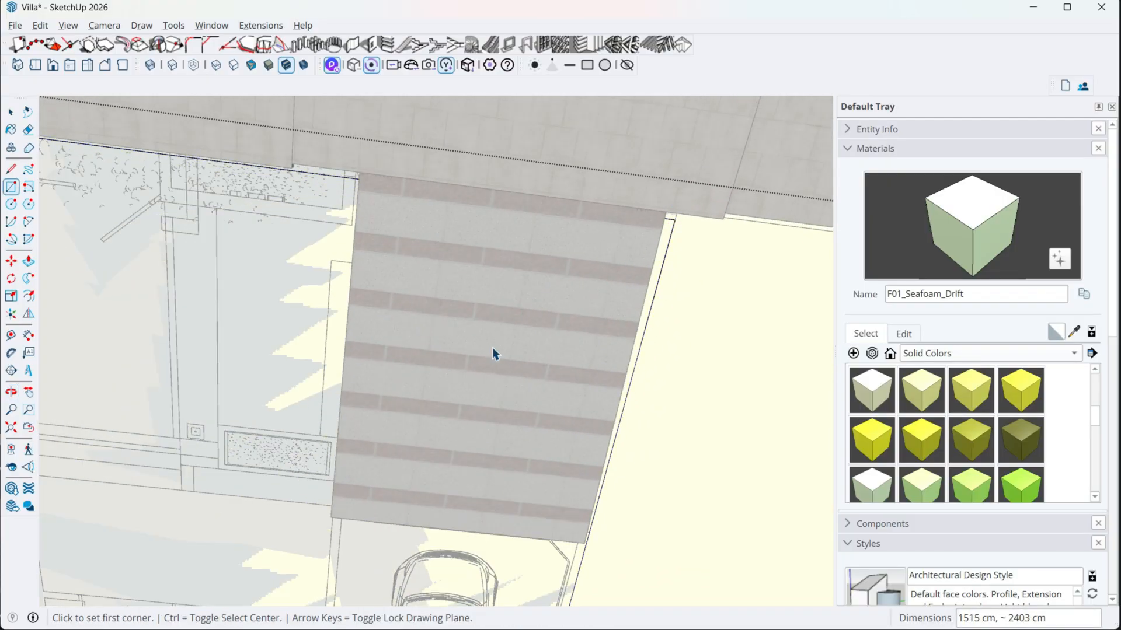
# - Delete the ground face inside the villa plot's rectangle
pyautogui.press('space')
pyautogui.scroll(-3, 492, 353)
pyautogui.scroll(-2, 311, 354)
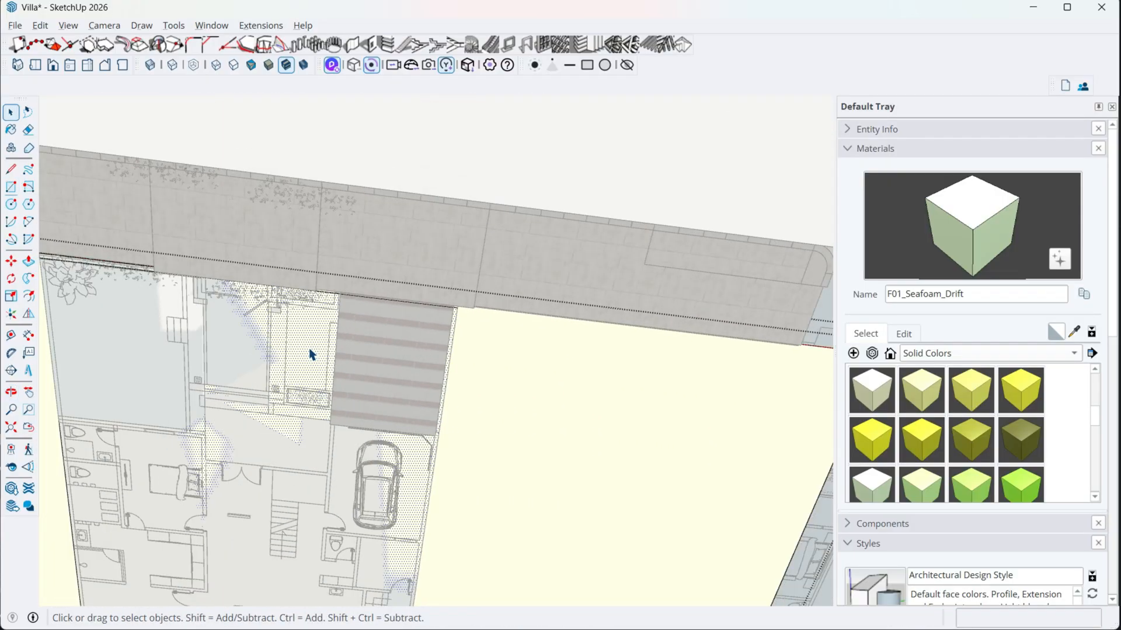
pyautogui.moveTo(320, 358); pyautogui.dragTo(342, 393, button='middle')
pyautogui.scroll(2, 345, 420)
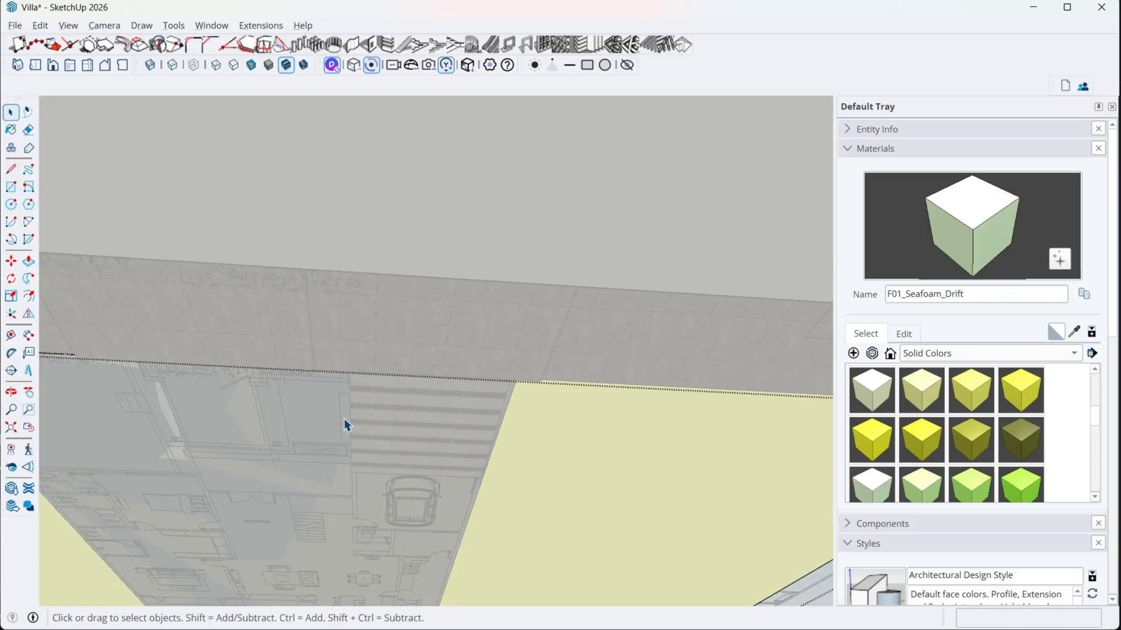
# - Switch to D5 Render and apply the African red bean tree wood material to the yellow carport posts and beams
pyautogui.hotkey('alt', 'Tab')
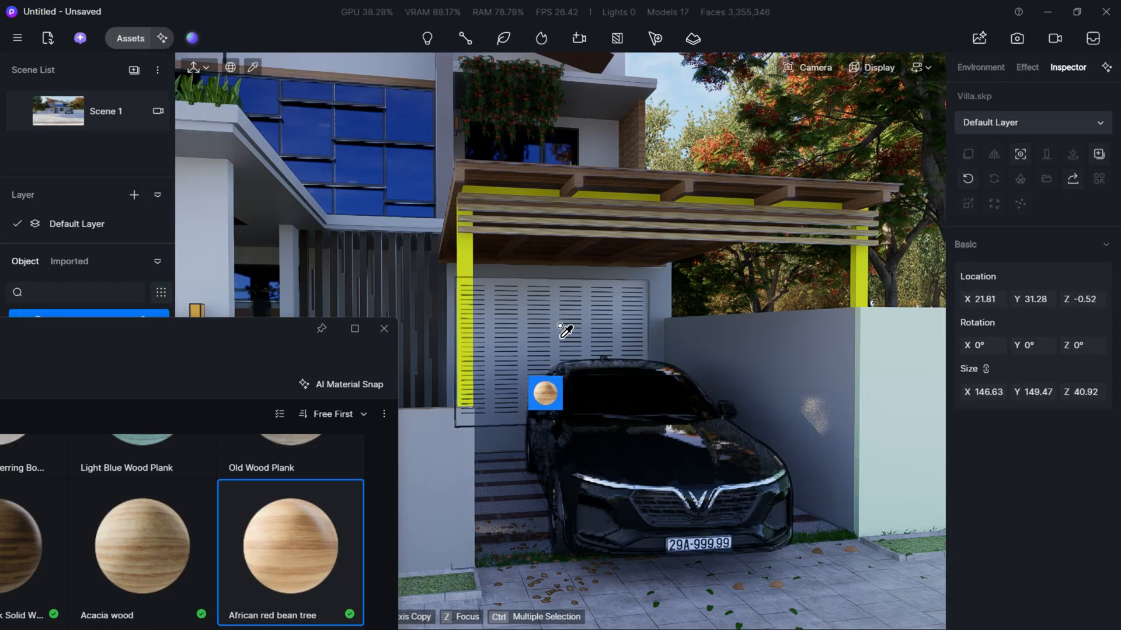
pyautogui.moveTo(514, 372); pyautogui.dragTo(517, 350)
pyautogui.click(464, 343)
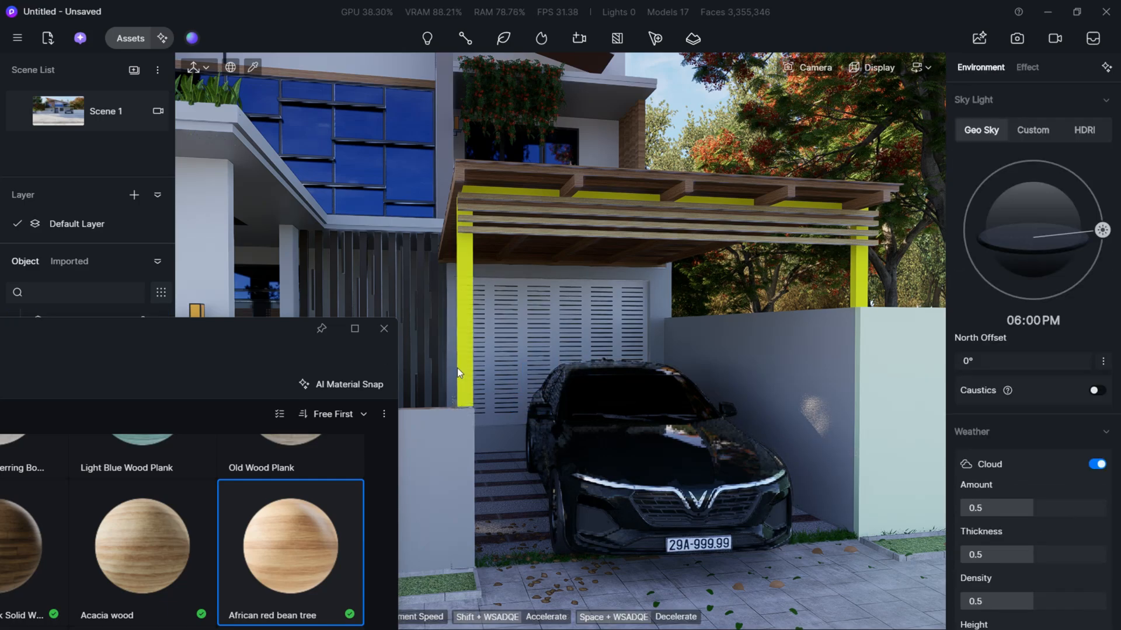
pyautogui.press('i')
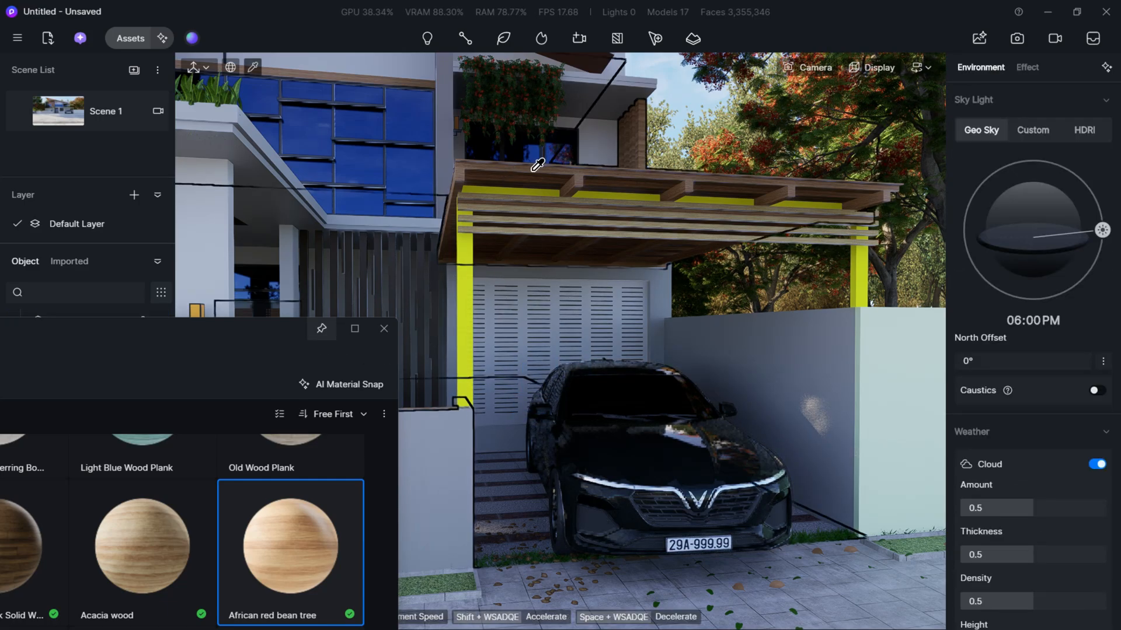
pyautogui.click(586, 169)
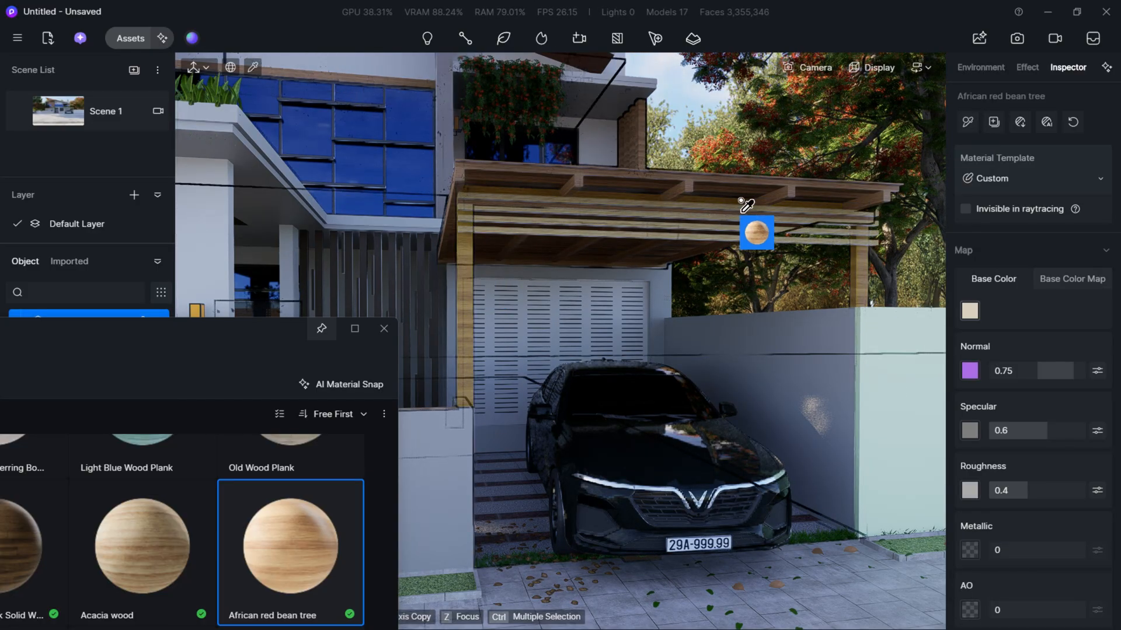
pyautogui.moveTo(741, 201); pyautogui.dragTo(624, 254, button='right')
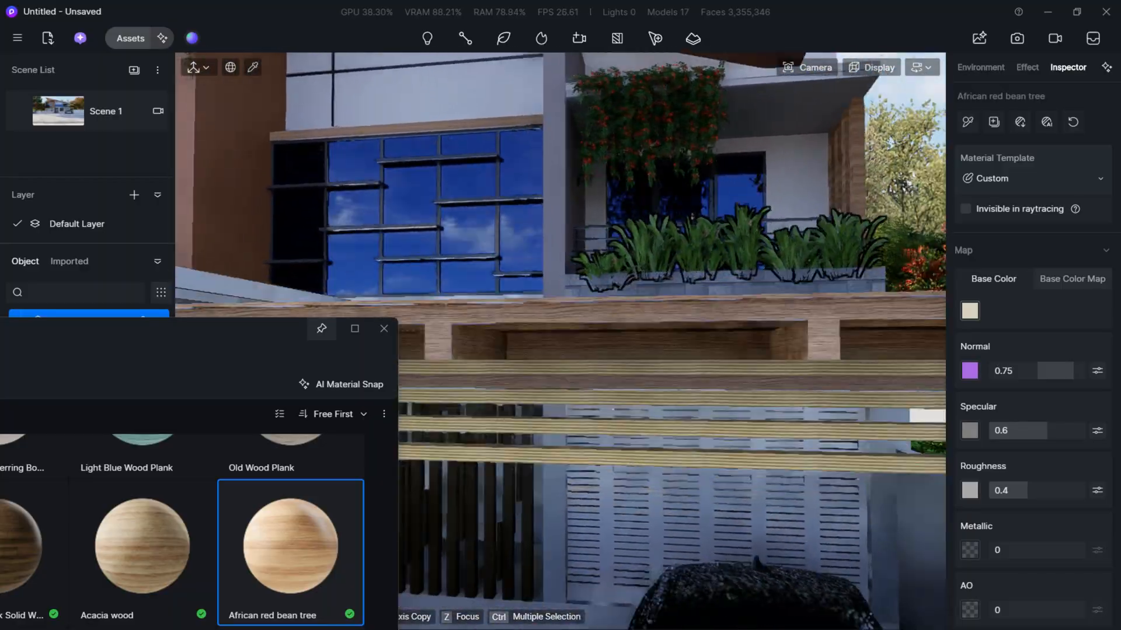
# - Examine the villa's facade, entrance and carport from different distances and return to the Scene 1 view with nothing selected
pyautogui.scroll(-10, 624, 254)
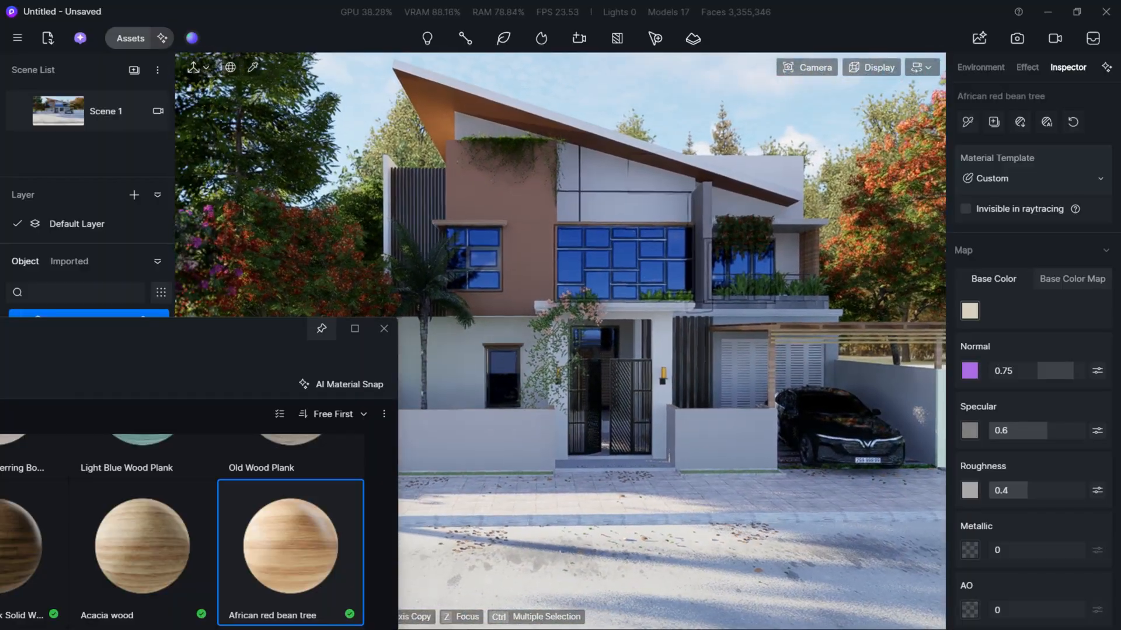
pyautogui.press('w')
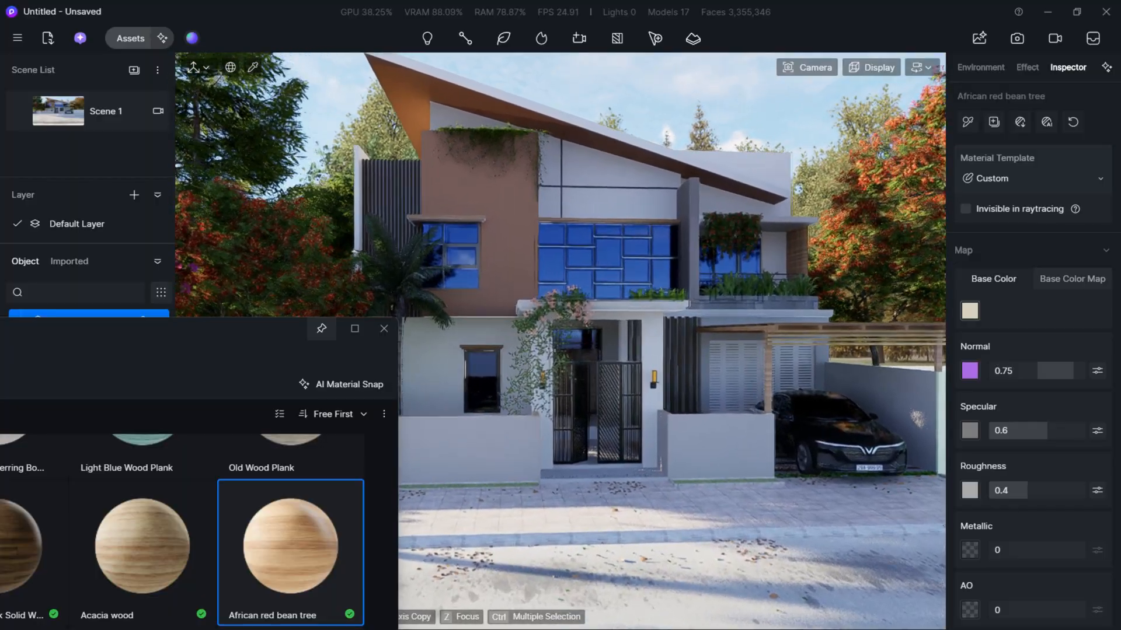
pyautogui.press('d')
pyautogui.press('w')
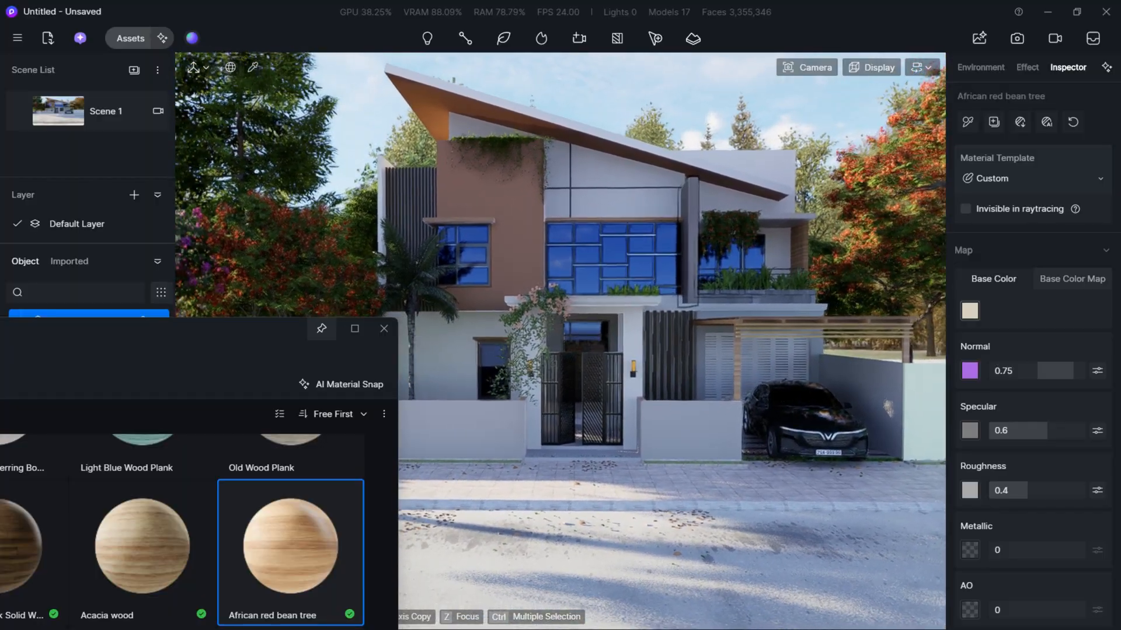
pyautogui.press('w')
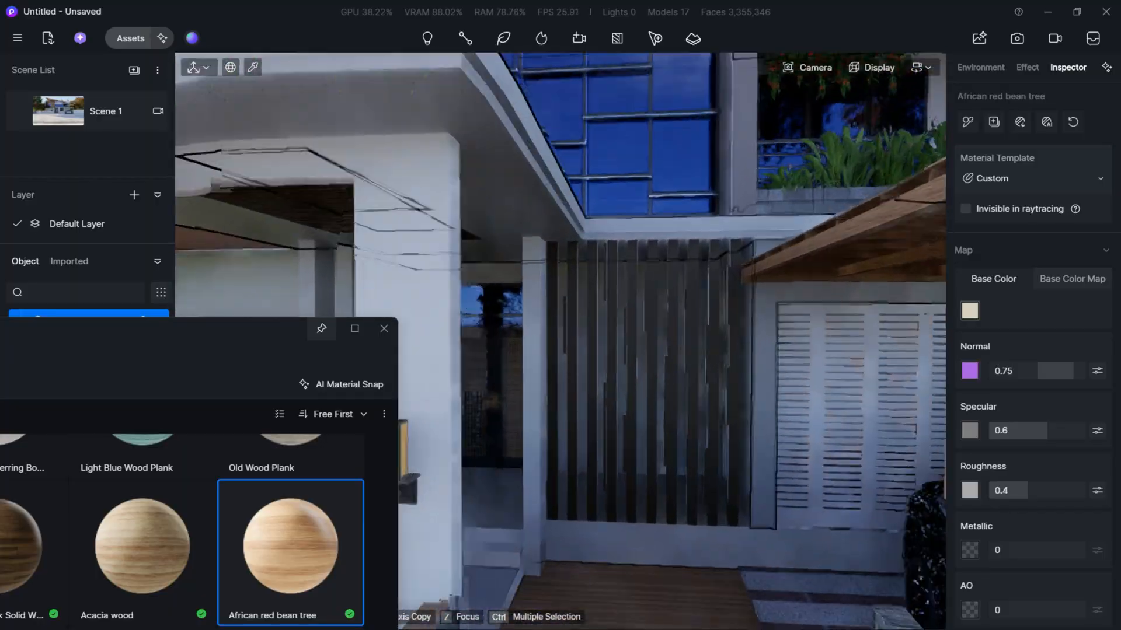
pyautogui.press('s')
pyautogui.press('a')
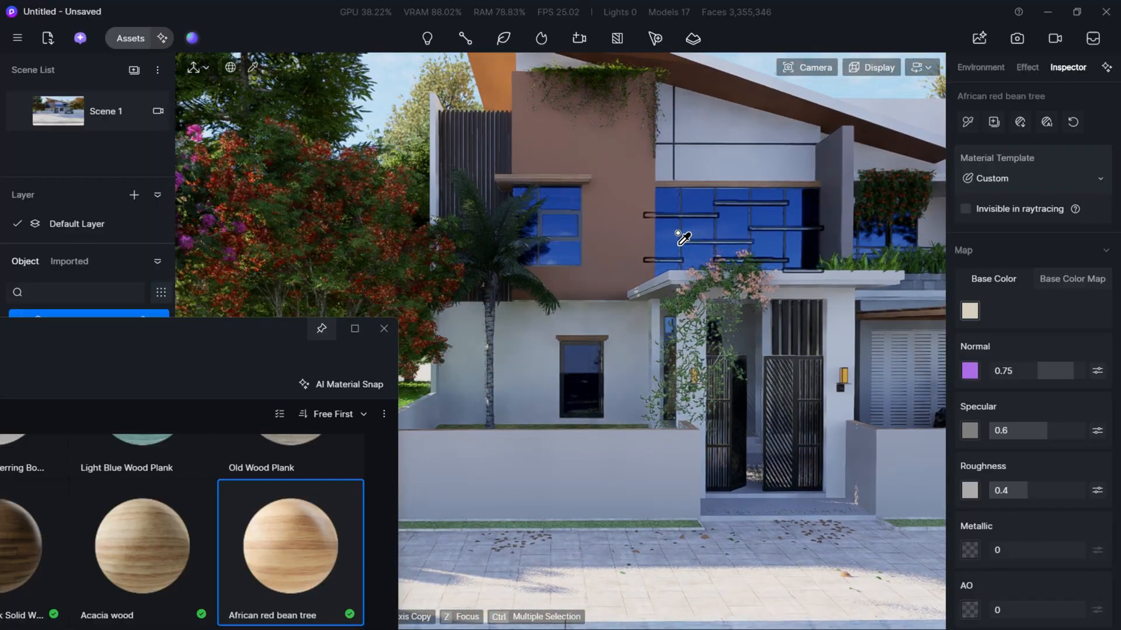
pyautogui.click(383, 328)
pyautogui.click(57, 106)
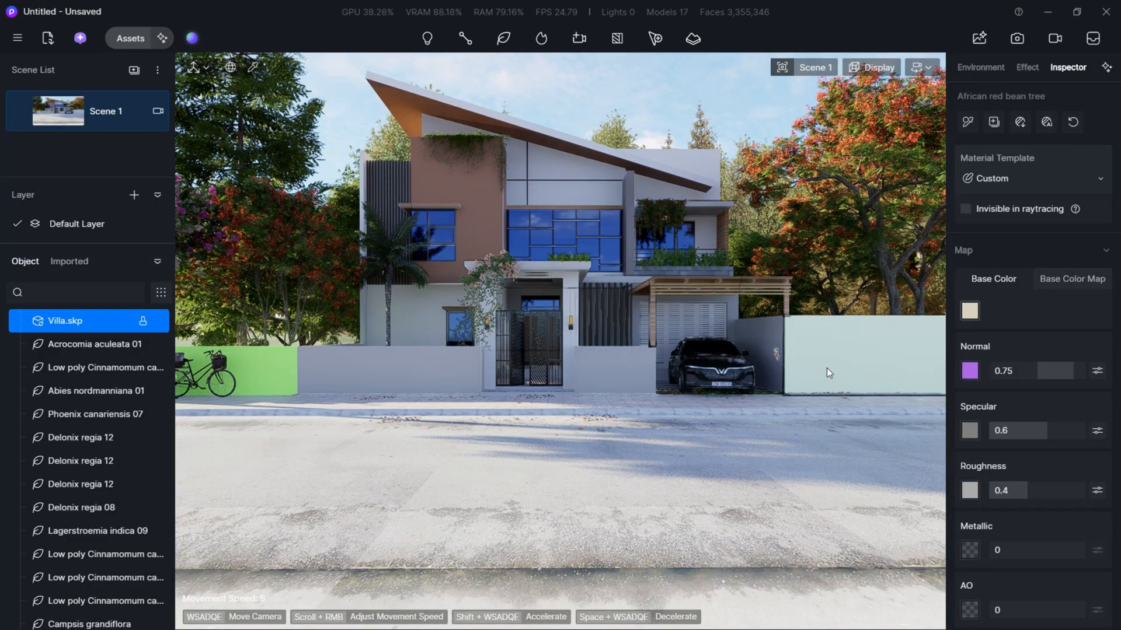
pyautogui.press('Escape')
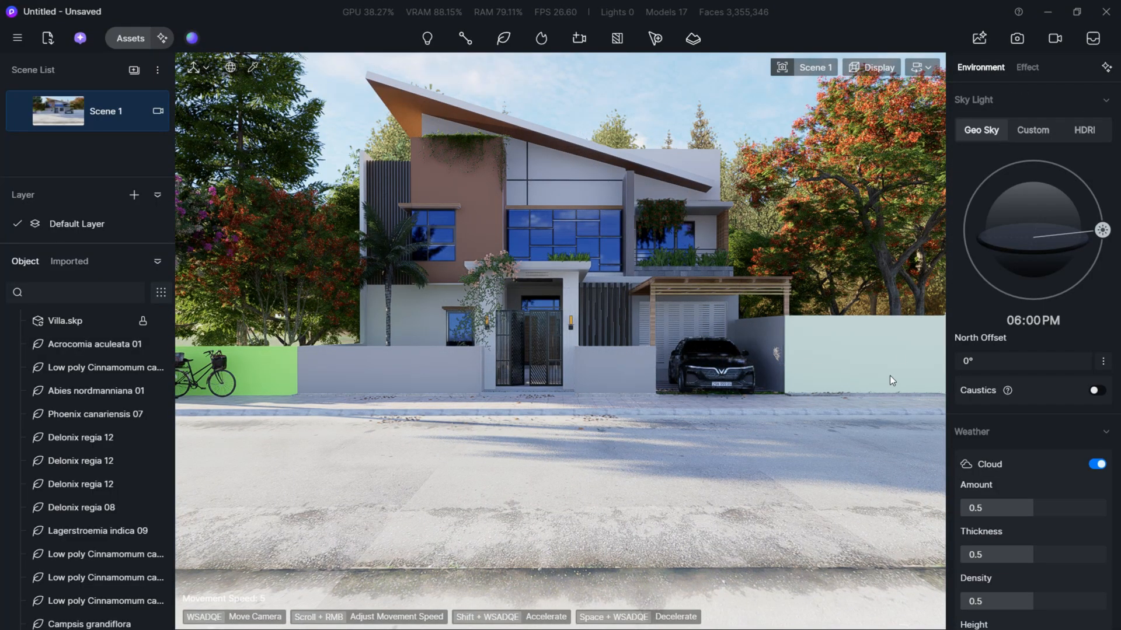
# - Open the material library, clear the wood search and show the Wall Tiles category
pyautogui.click(130, 38)
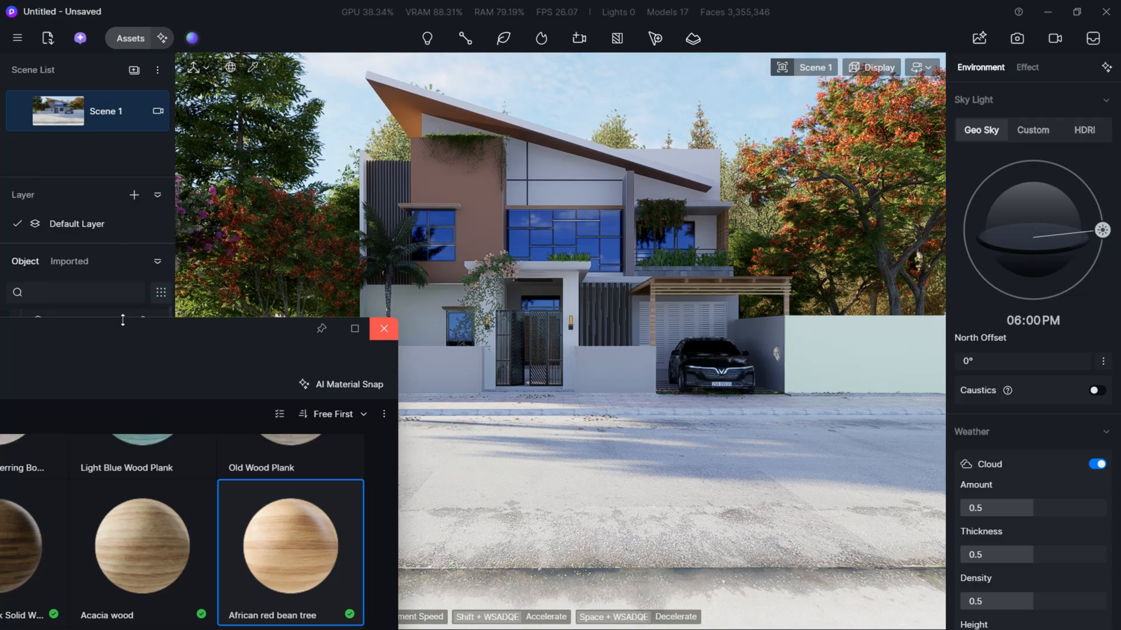
pyautogui.moveTo(122, 320); pyautogui.dragTo(584, 143)
pyautogui.scroll(-3, 263, 495)
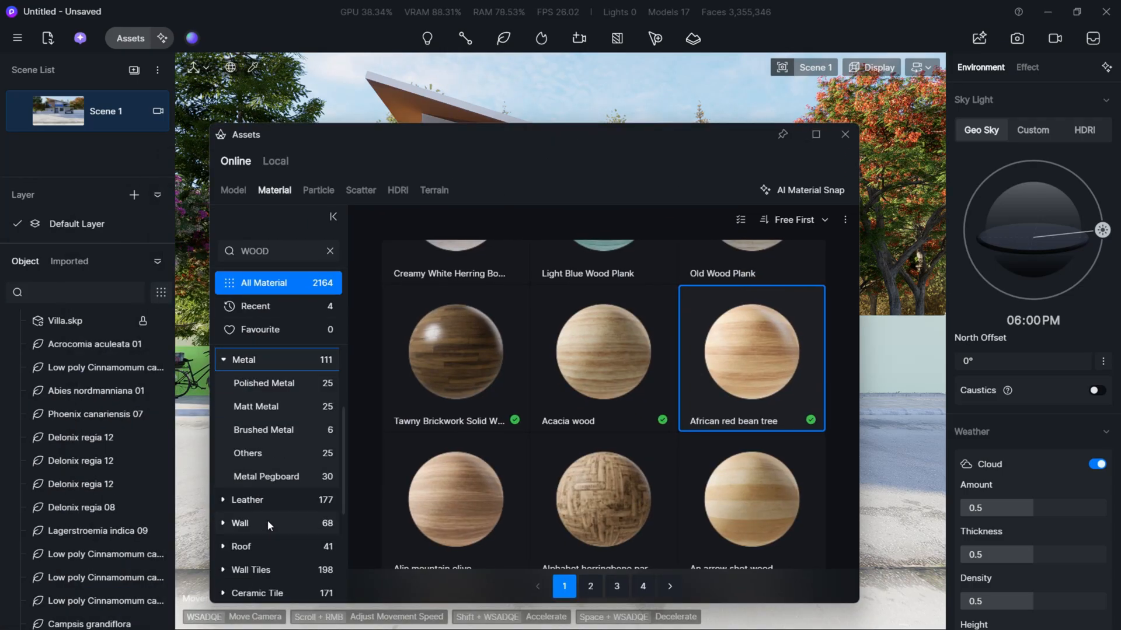
pyautogui.click(267, 520)
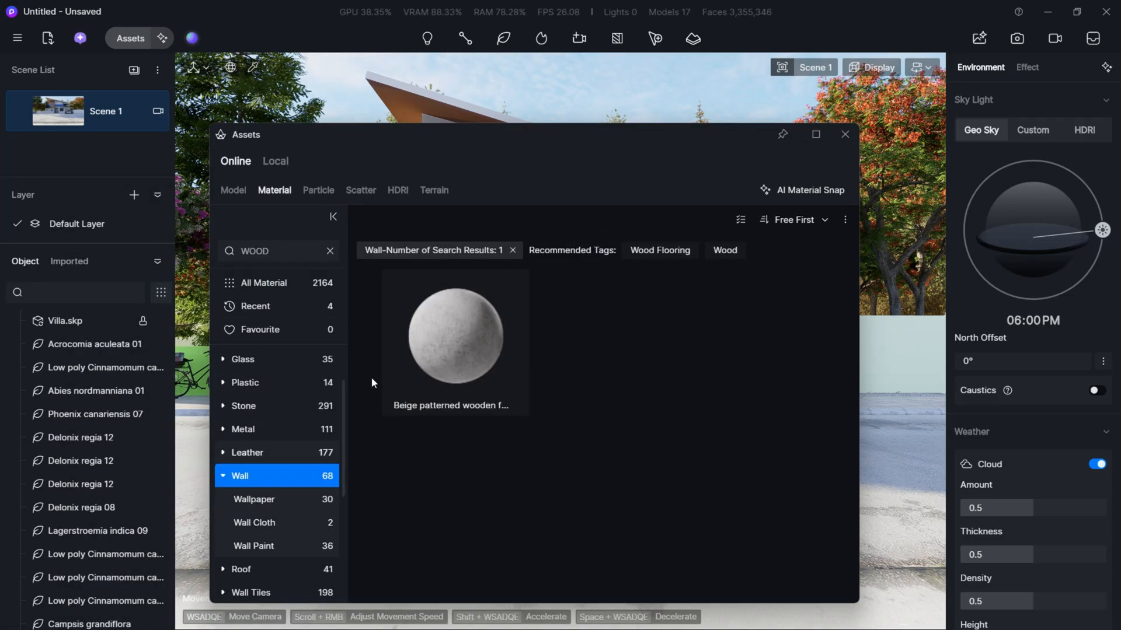
pyautogui.click(513, 249)
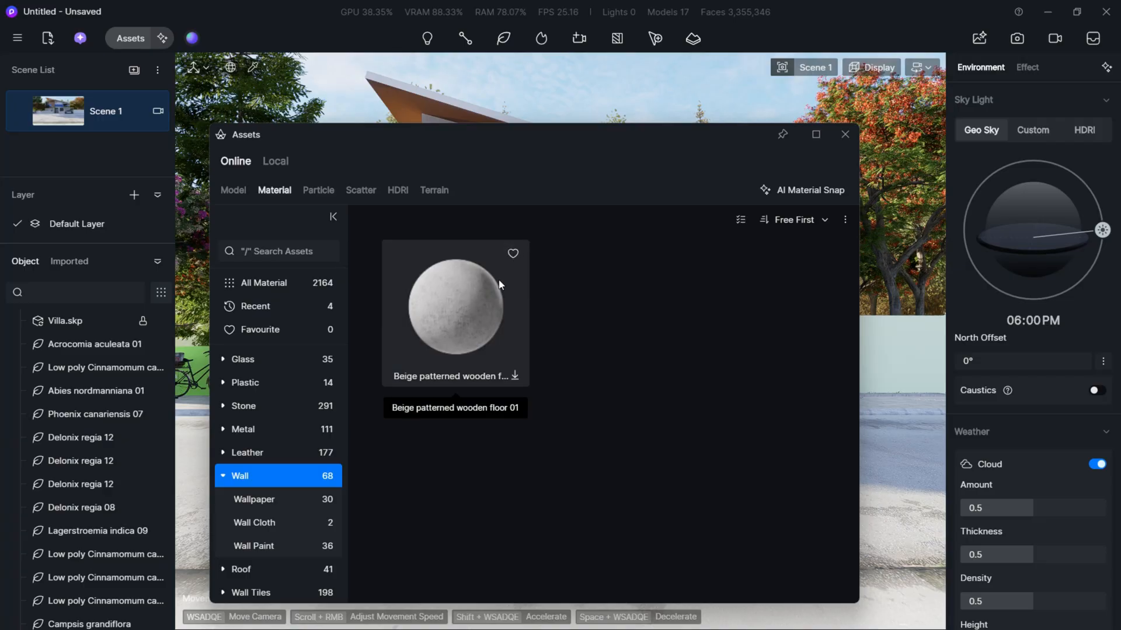
pyautogui.scroll(-3, 619, 411)
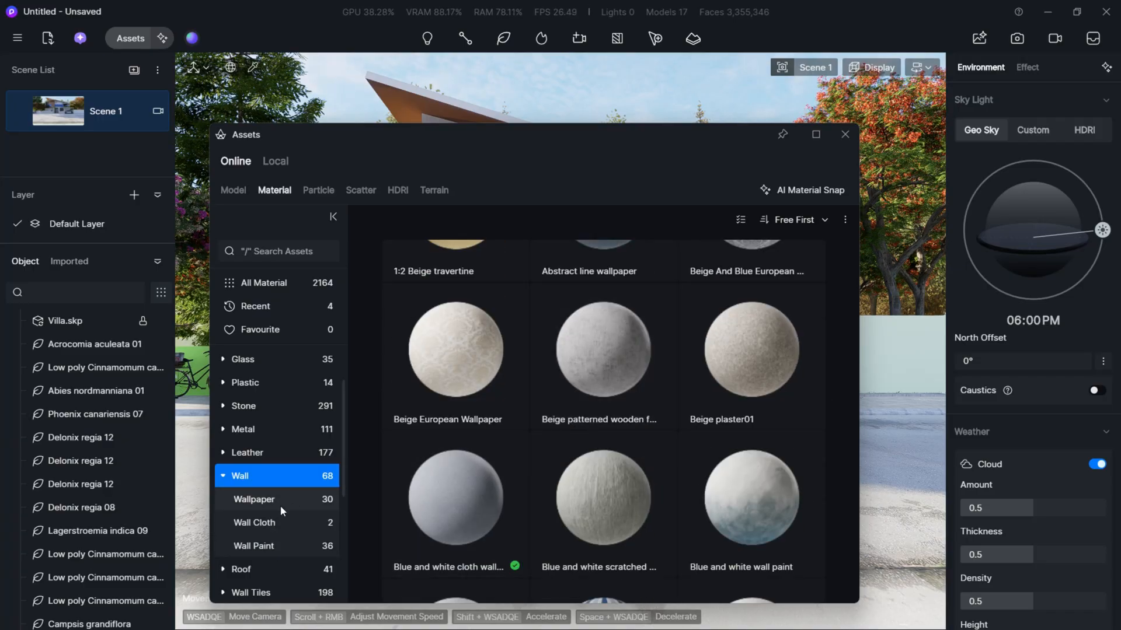
pyautogui.scroll(-3, 279, 506)
pyautogui.click(335, 489)
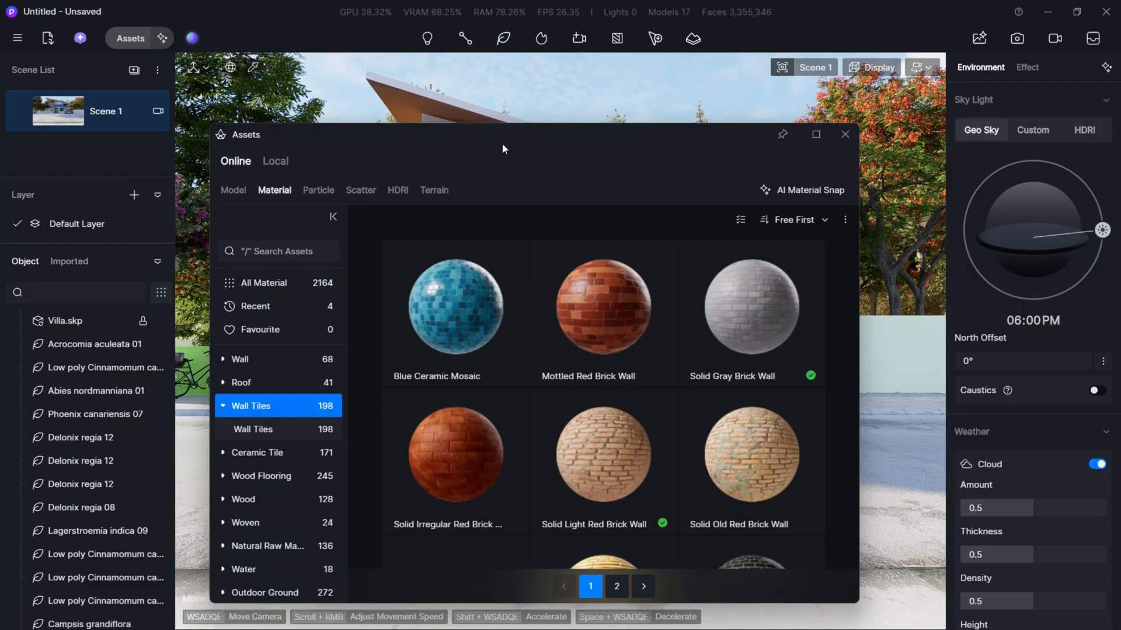
# - Apply the Black subway wall tiles material to the pale green boundary wall beside the carport
pyautogui.moveTo(501, 146); pyautogui.dragTo(235, 68)
pyautogui.scroll(-3, 370, 314)
pyautogui.scroll(-3, 370, 314)
pyautogui.click(529, 306)
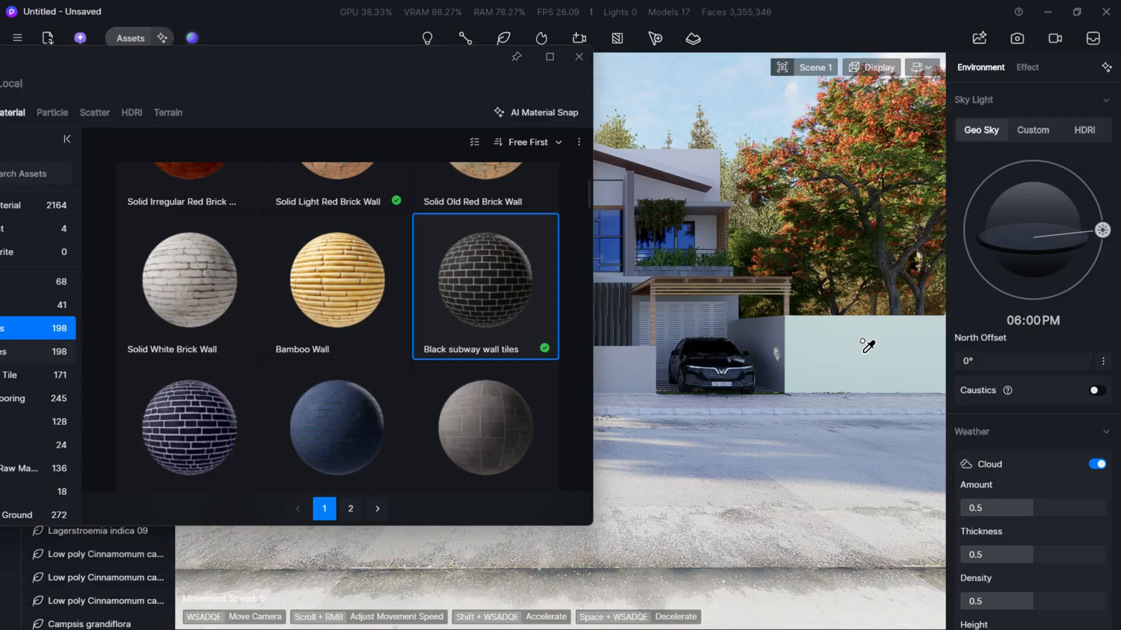
pyautogui.click(874, 341)
# - Choose the Exterior paving 08 material from the Wall Tiles category and move the library clear of the front walls
pyautogui.scroll(-10, 345, 373)
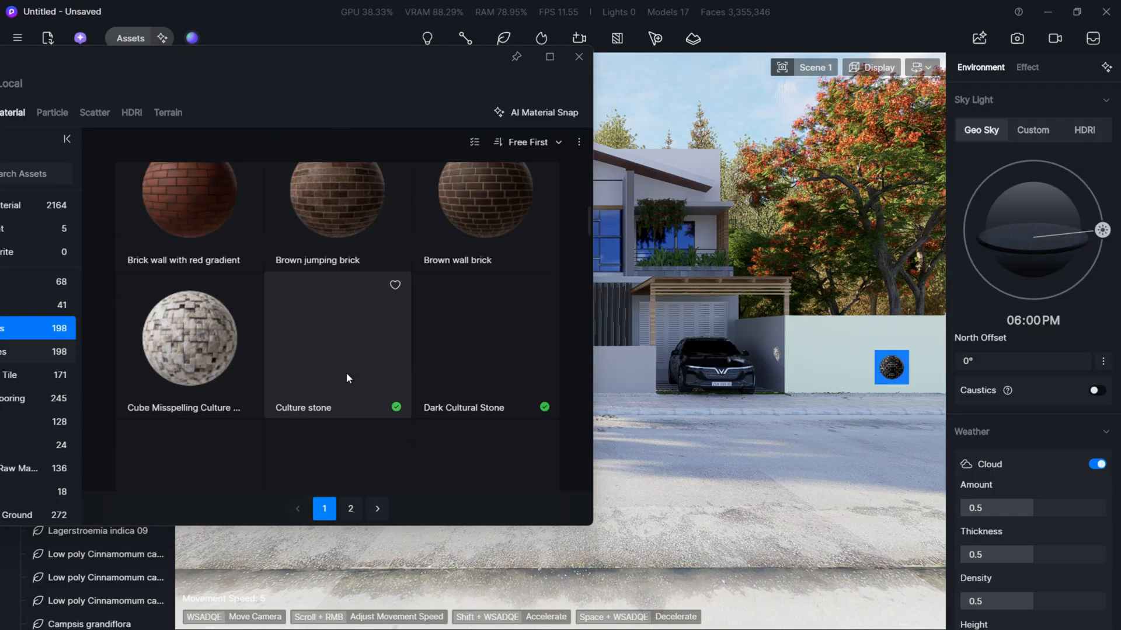
pyautogui.scroll(6, 345, 372)
pyautogui.scroll(2, 433, 341)
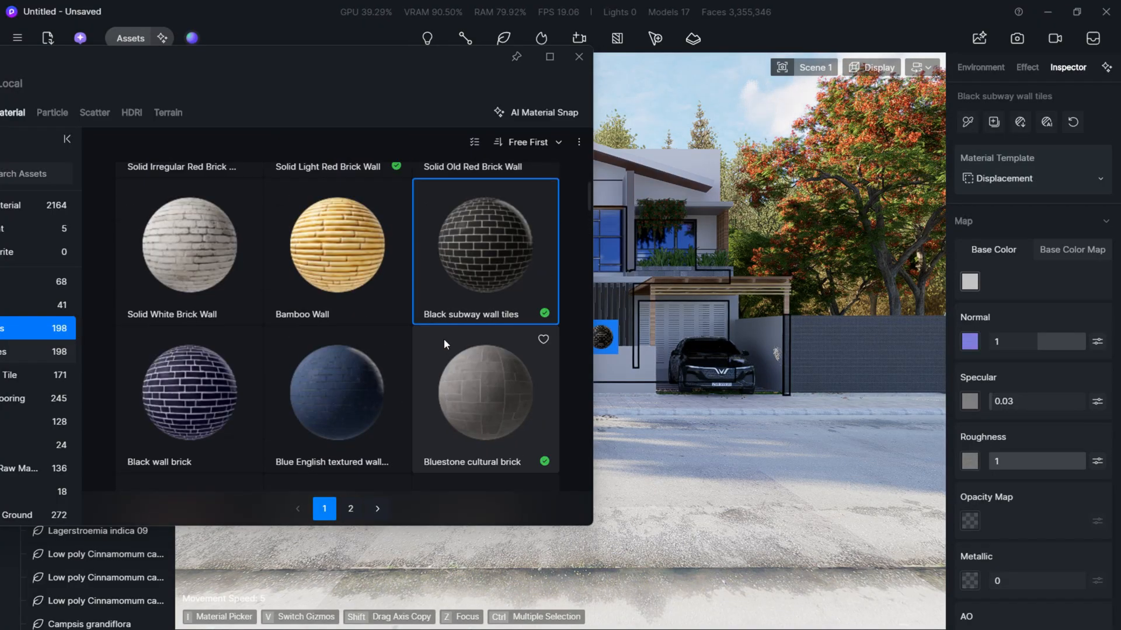
pyautogui.scroll(-8, 443, 341)
pyautogui.scroll(-4, 440, 339)
pyautogui.scroll(2, 467, 345)
pyautogui.click(519, 350)
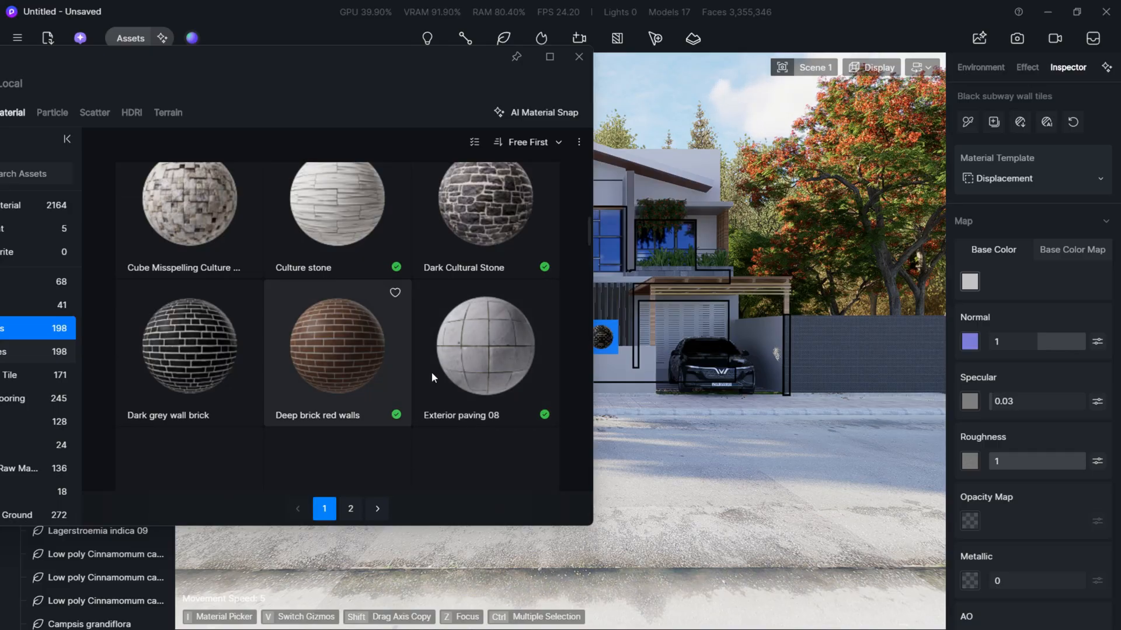
pyautogui.moveTo(377, 66); pyautogui.dragTo(908, 343)
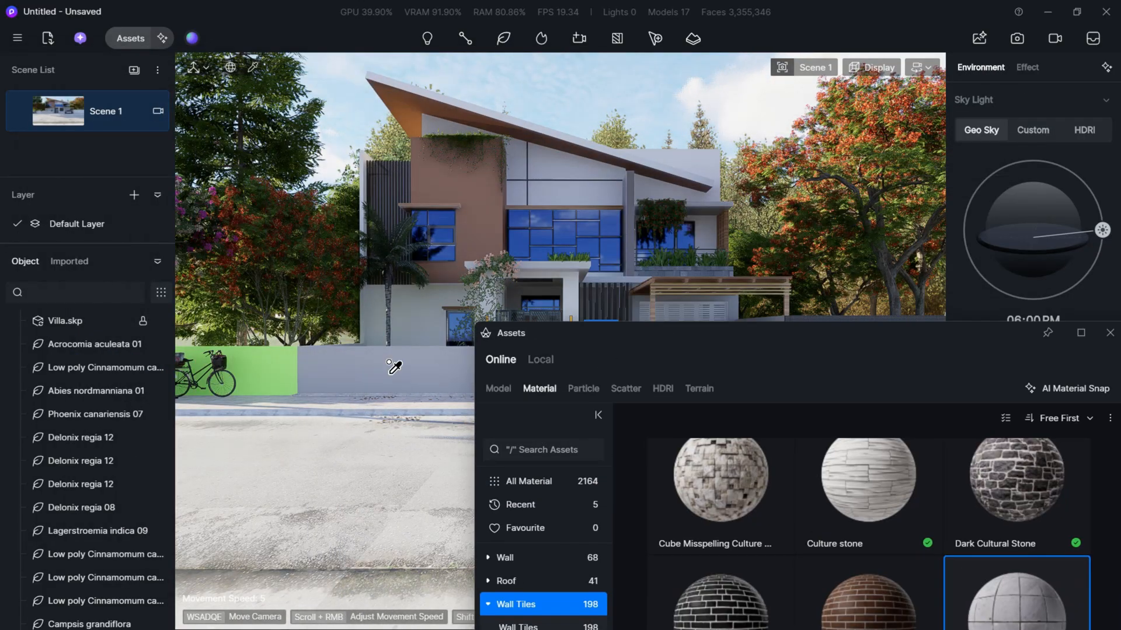
pyautogui.moveTo(432, 355); pyautogui.dragTo(432, 357)
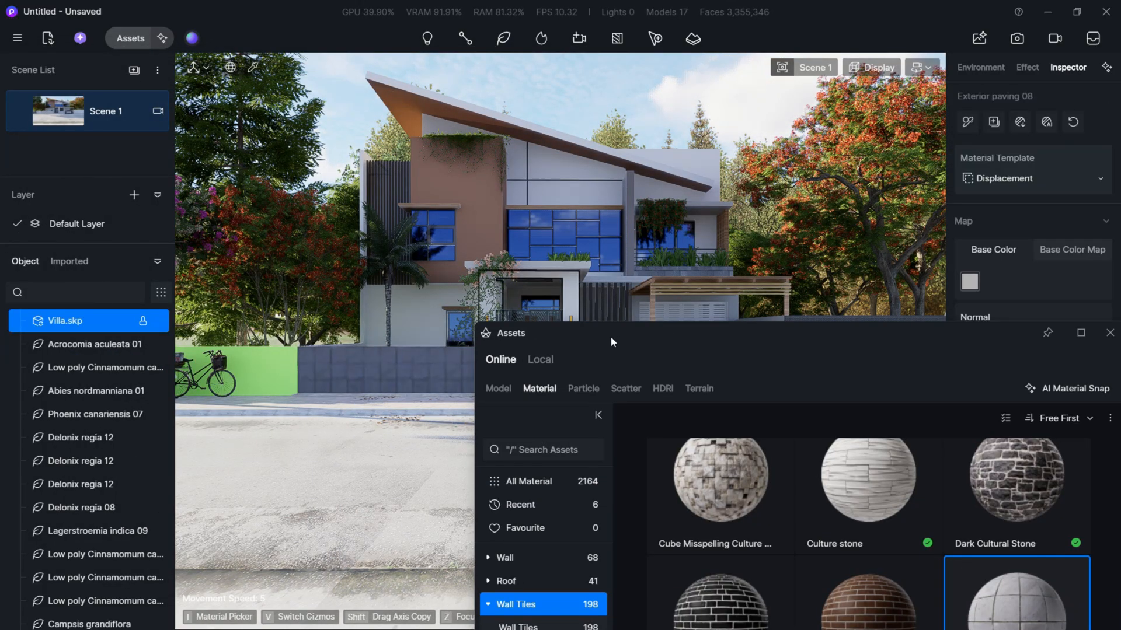
pyautogui.moveTo(629, 361); pyautogui.dragTo(568, 538)
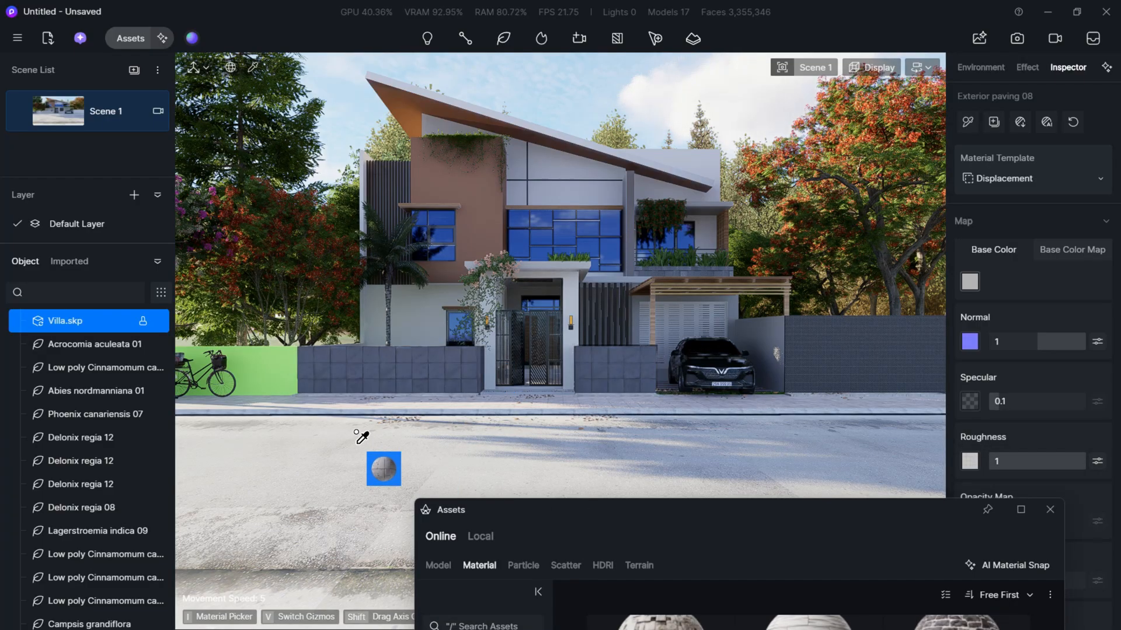
pyautogui.hotkey('ctrl', 'z')
# - Apply the Exterior paving 08 material to the green wall behind the bicycle and close the material library
pyautogui.click(240, 356)
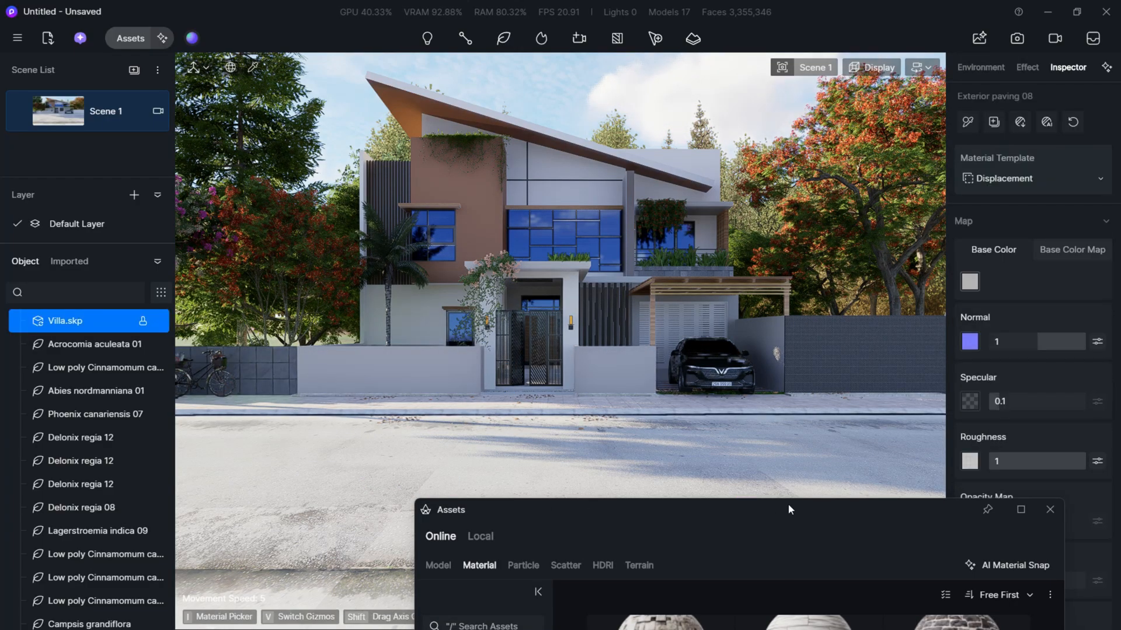
pyautogui.moveTo(788, 506); pyautogui.dragTo(534, 108)
pyautogui.click(796, 113)
# - Pick the Black subway wall tiles on the boundary wall and set their UV stretch to 0.320 in X and Y
pyautogui.press('w')
pyautogui.moveTo(730, 344)
pyautogui.mouseDown(button='right')
pyautogui.moveTo(870, 347)
pyautogui.moveTo(735, 348)
pyautogui.mouseUp(button='right')
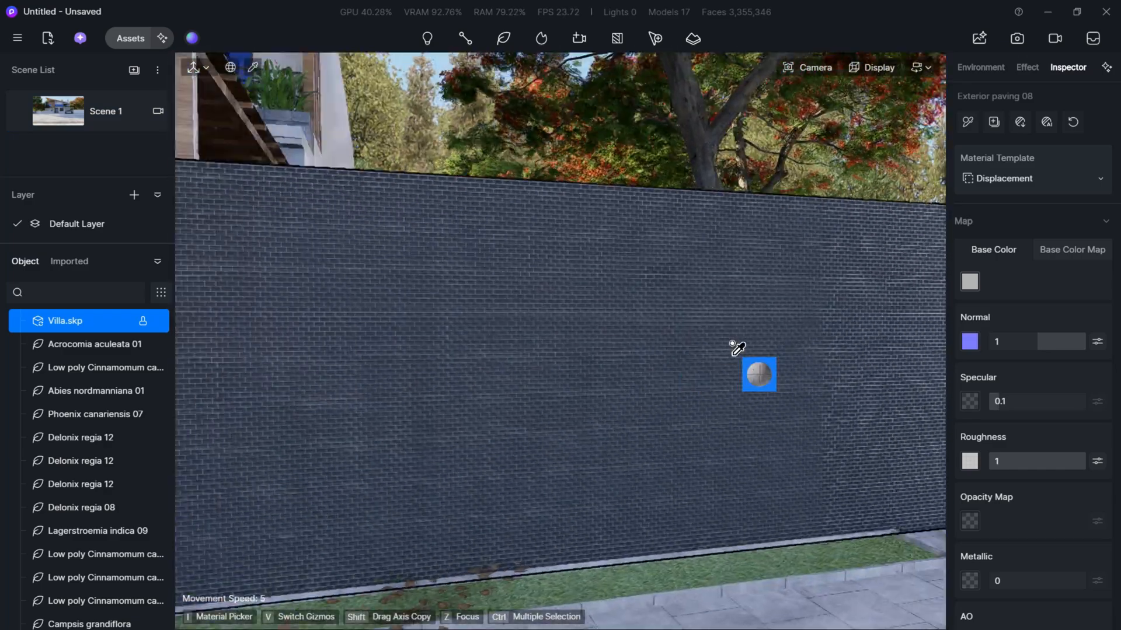
pyautogui.press('i')
pyautogui.click(705, 300)
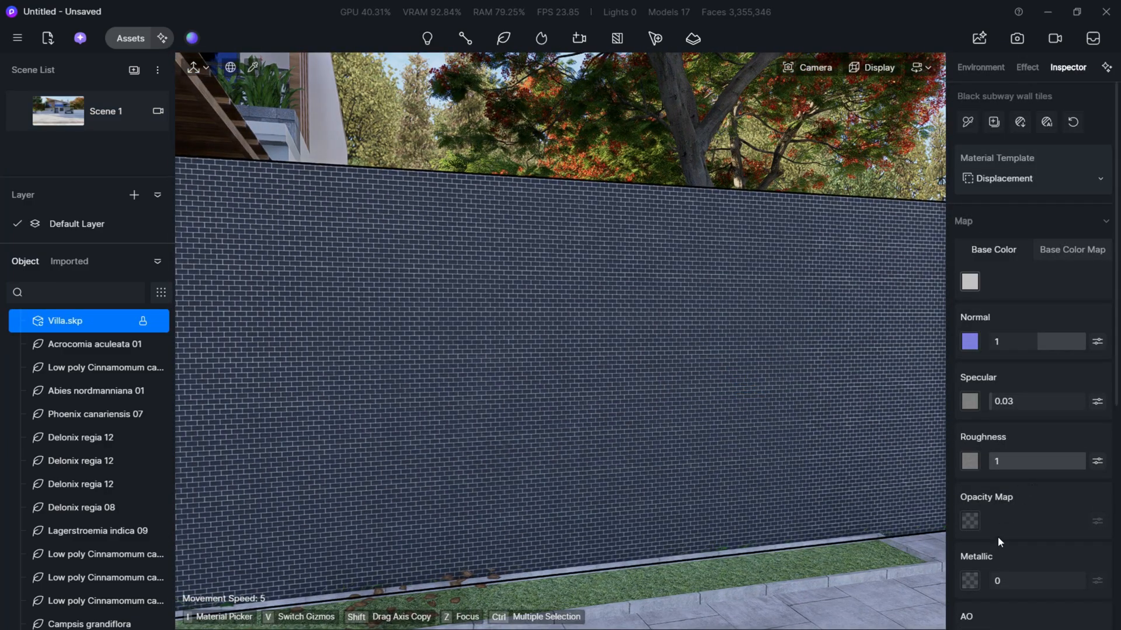
pyautogui.moveTo(1033, 403); pyautogui.dragTo(995, 403)
pyautogui.scroll(-2, 864, 418)
pyautogui.scroll(-8, 565, 410)
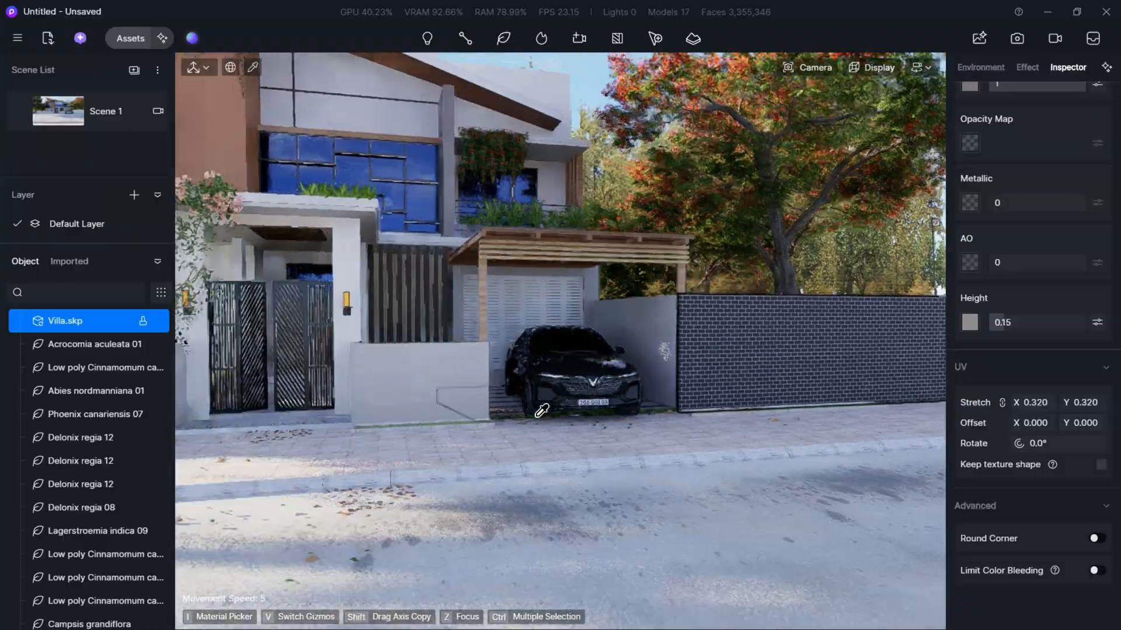
# - Examine the tiled boundary walls and the villa's front from different distances and return to the Scene 1 view
pyautogui.press('a')
pyautogui.press('w')
pyautogui.press('s')
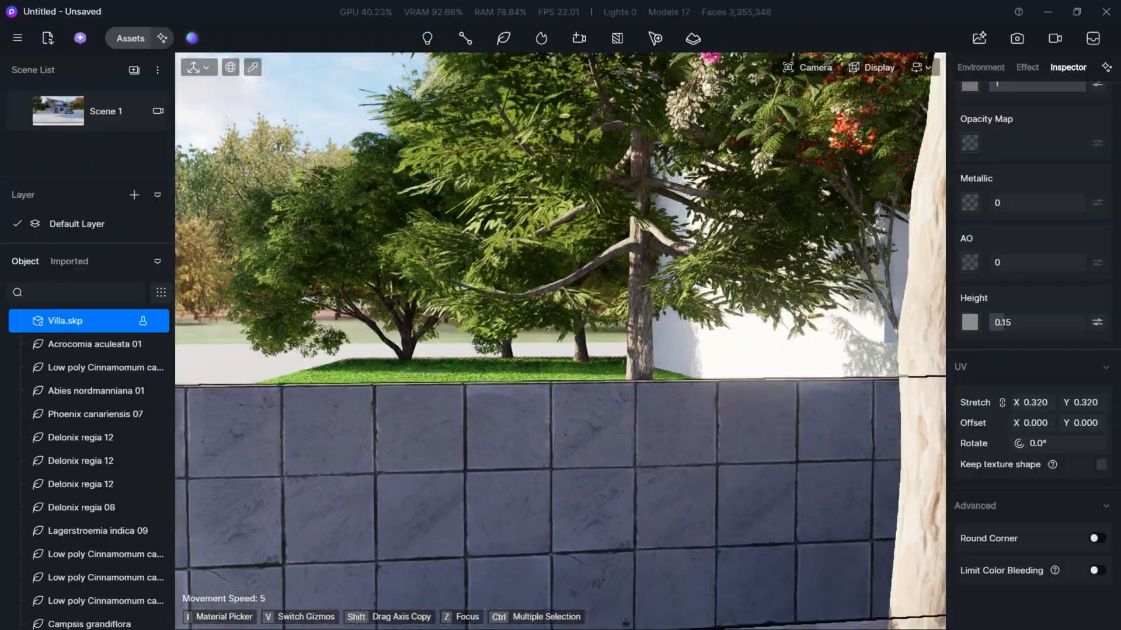
pyautogui.press('d')
pyautogui.press('s')
pyautogui.press('d')
pyautogui.press('w')
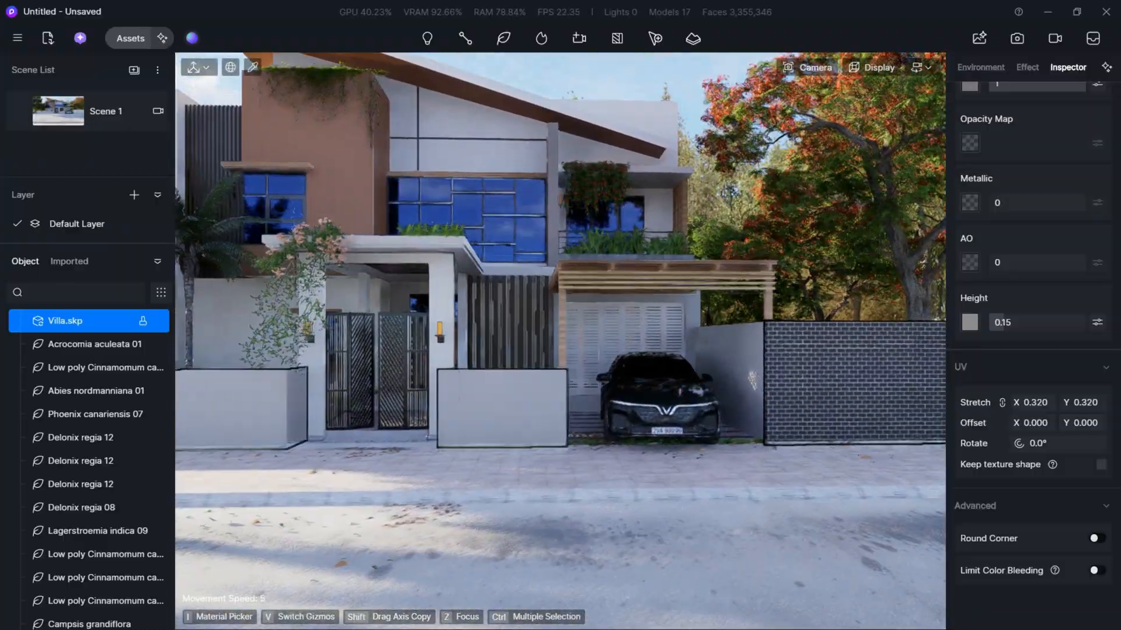
pyautogui.press('a')
pyautogui.press('s')
pyautogui.click(52, 110)
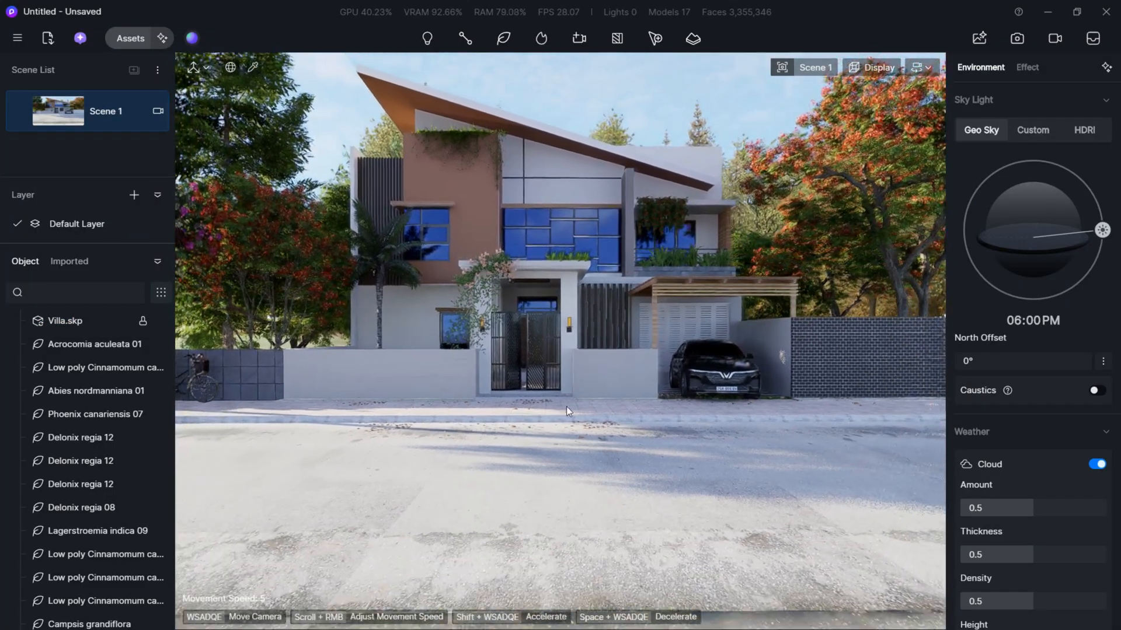
# - Darken the road material's base color to a neutral grey with HSV 0, 0, 43 and deselect it
pyautogui.click(601, 465)
pyautogui.scroll(3, 1037, 284)
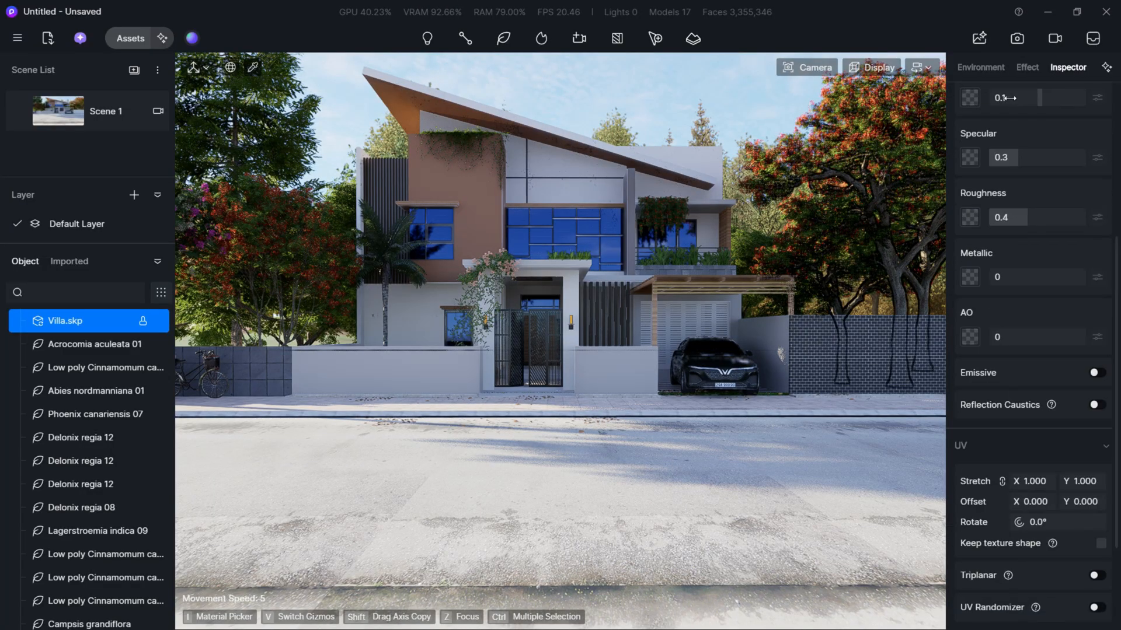
pyautogui.scroll(8, 1029, 82)
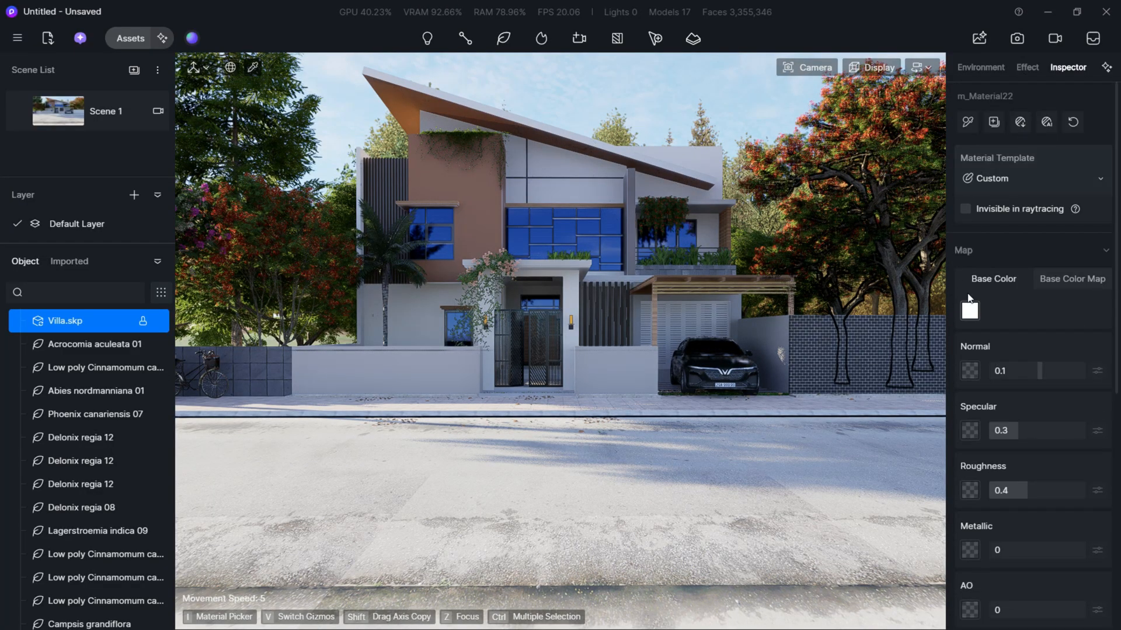
pyautogui.click(969, 311)
pyautogui.moveTo(966, 367); pyautogui.dragTo(956, 403)
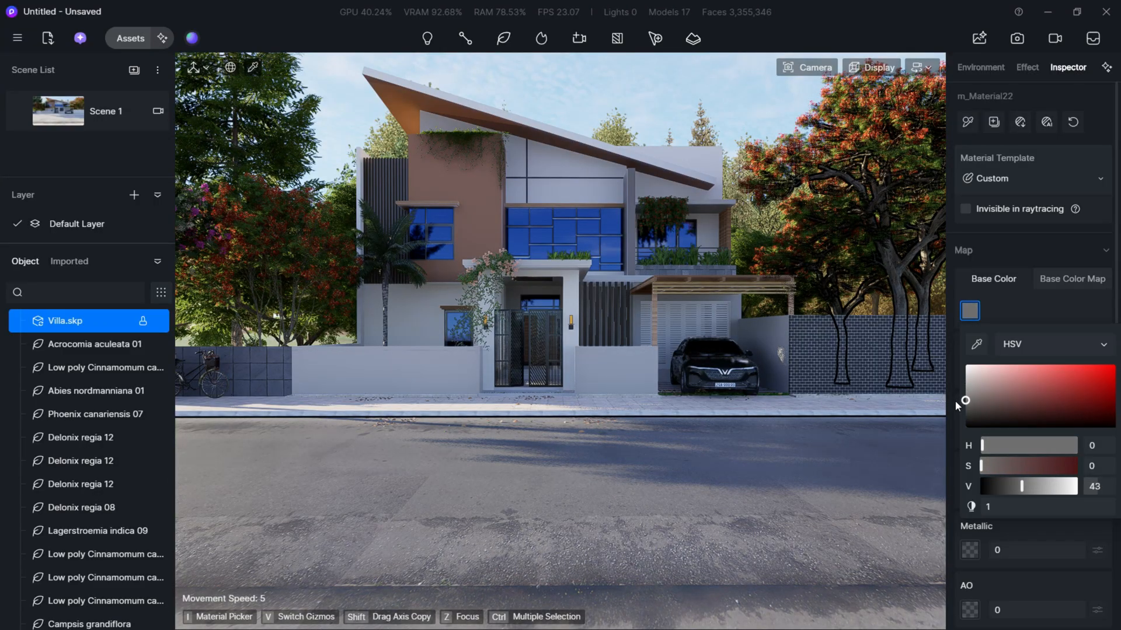
pyautogui.click(696, 80)
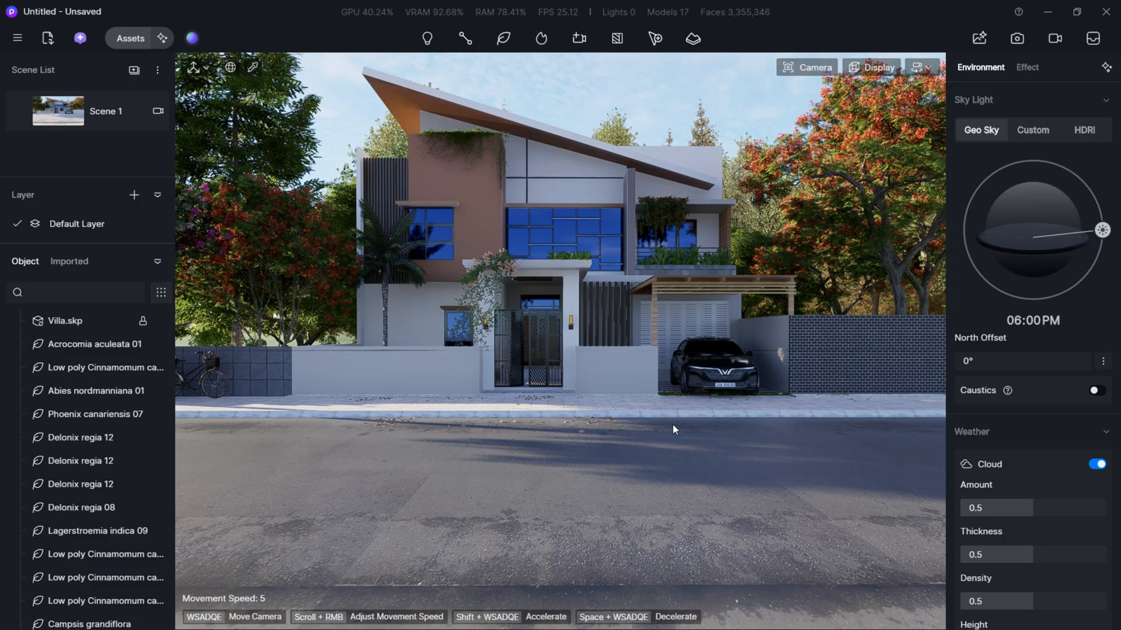
# - Enable precipitation in the weather settings and set the puddle amount to 0.65
pyautogui.press('d')
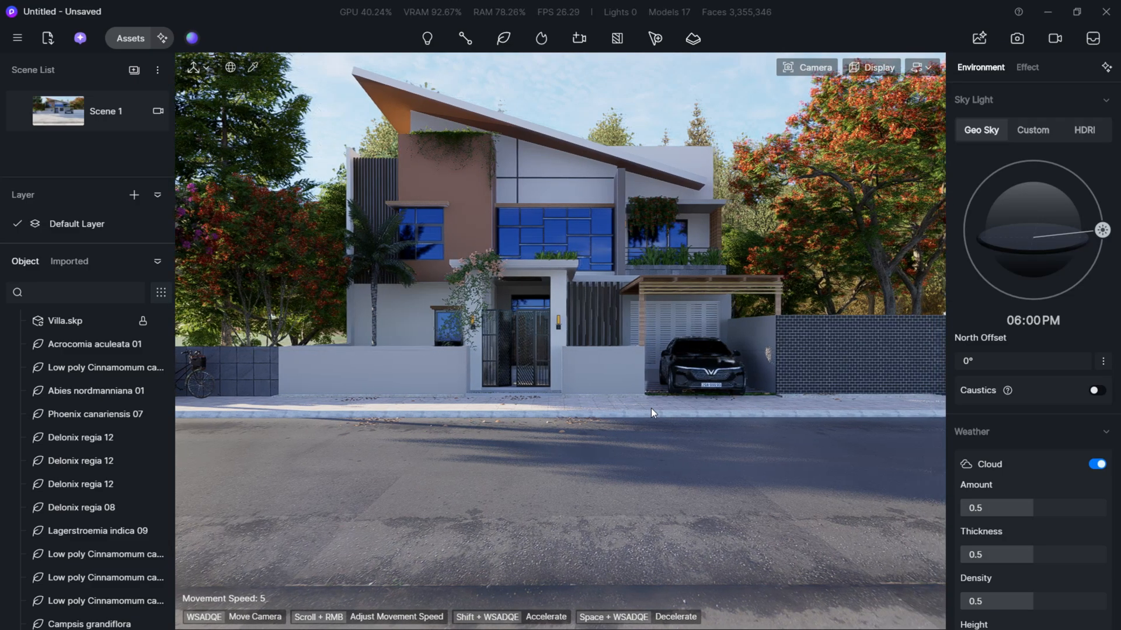
pyautogui.scroll(-5, 1052, 516)
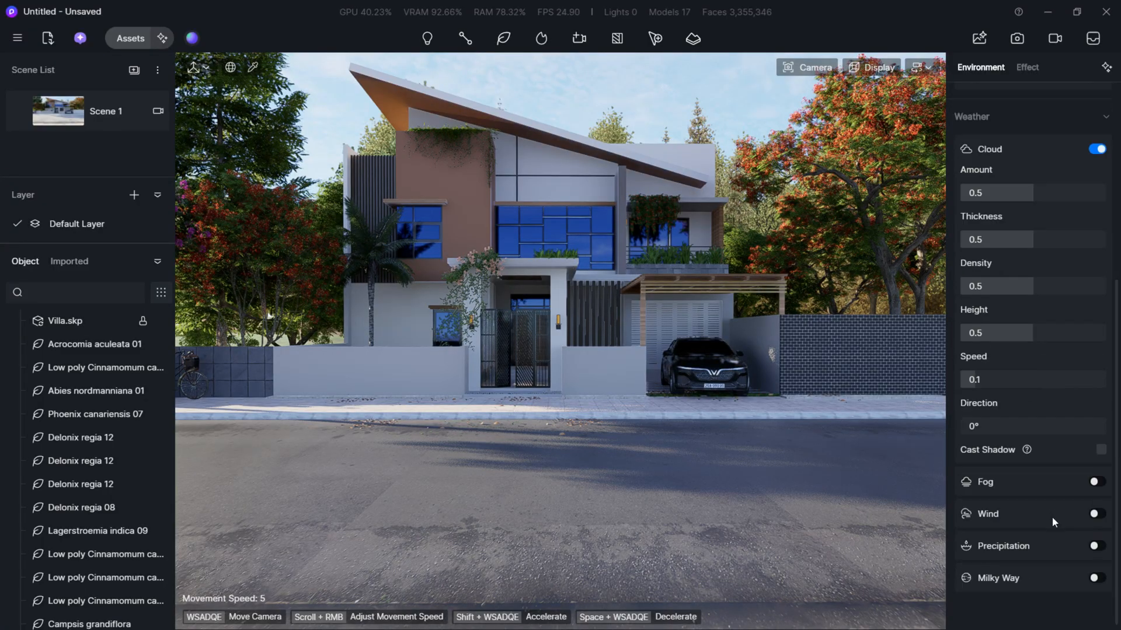
pyautogui.click(1096, 540)
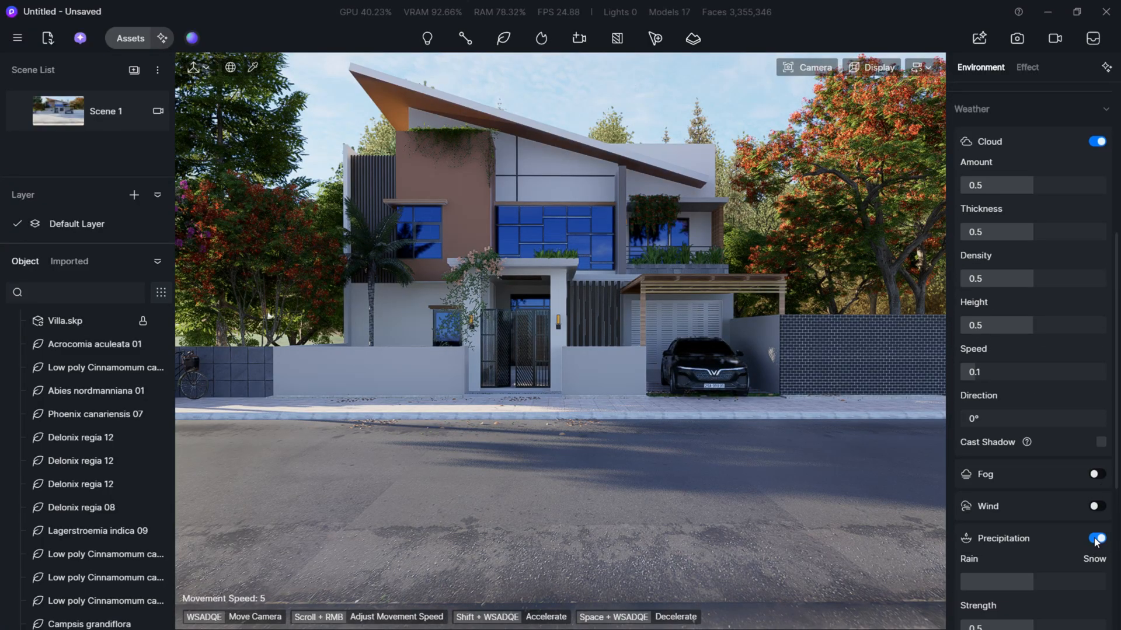
pyautogui.scroll(-2, 1051, 525)
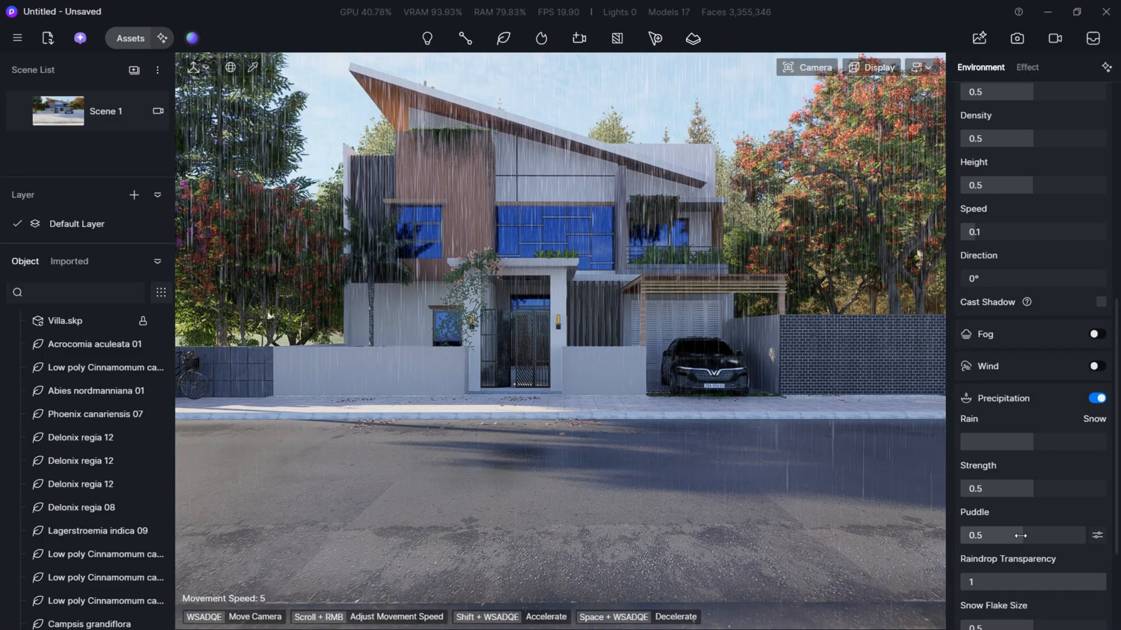
pyautogui.moveTo(1020, 536)
pyautogui.mouseDown()
pyautogui.moveTo(1073, 533)
pyautogui.moveTo(1039, 542)
pyautogui.mouseUp()
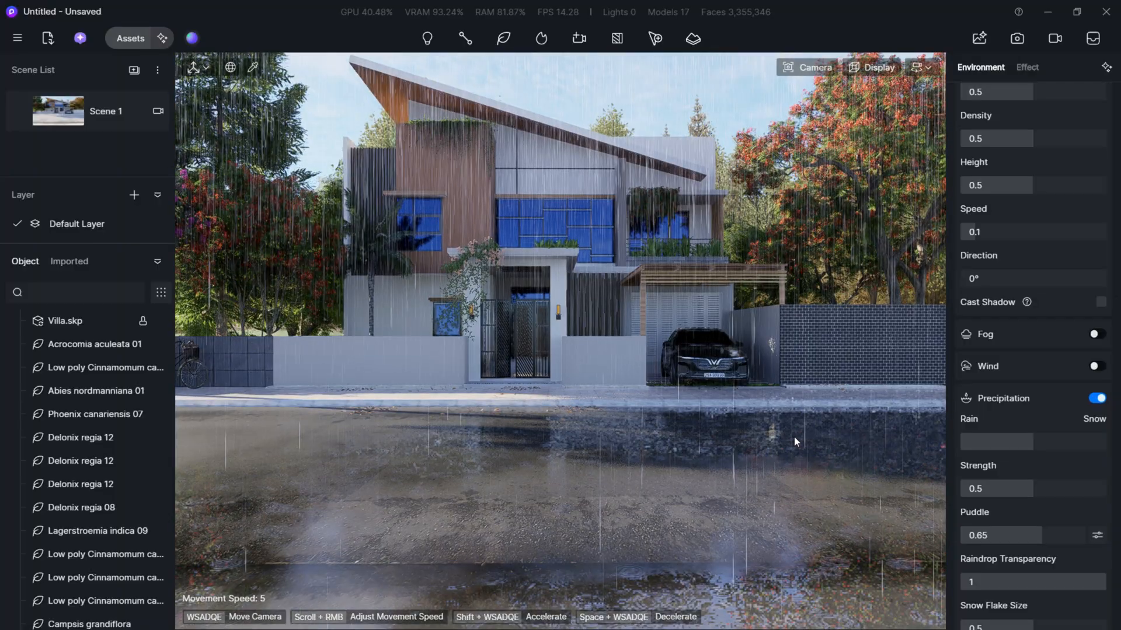
# - Open the detailed puddle settings and set the puddle scale to 2.96 and the X offset to 4.45
pyautogui.press('e')
pyautogui.moveTo(828, 467); pyautogui.dragTo(828, 440, button='right')
pyautogui.press('w')
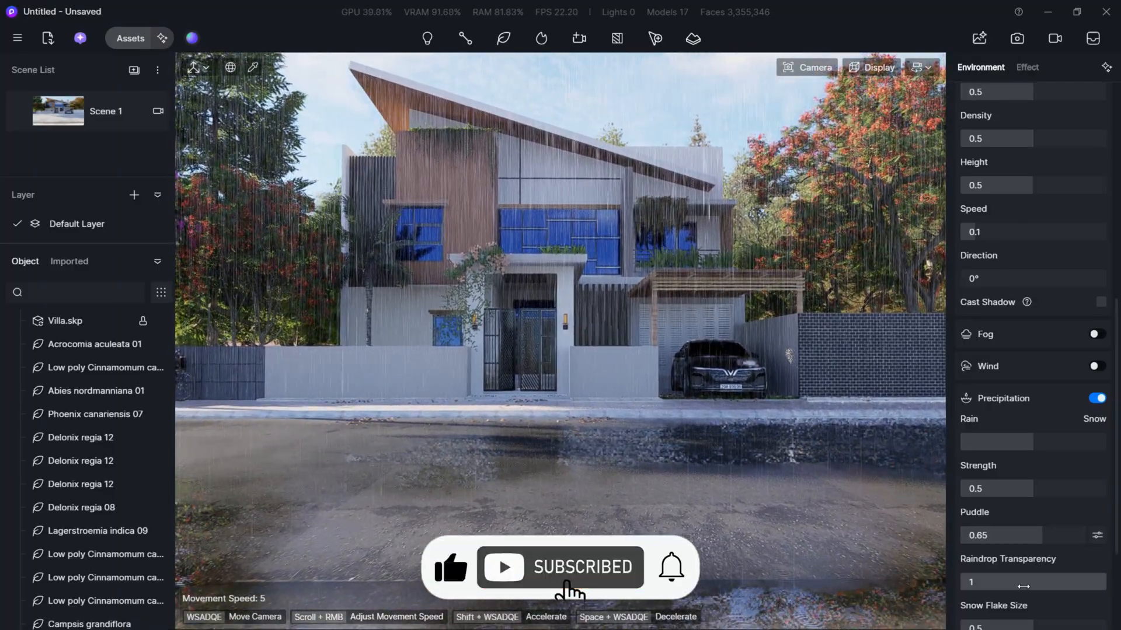
pyautogui.click(1098, 535)
pyautogui.scroll(-1, 1005, 541)
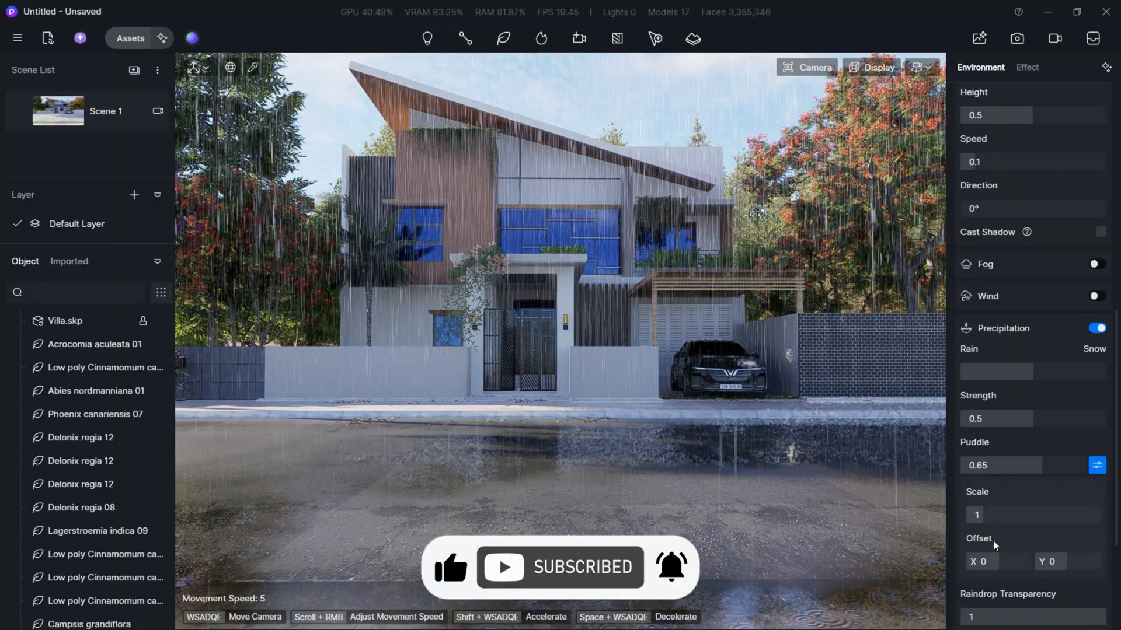
pyautogui.moveTo(993, 515); pyautogui.dragTo(1010, 516)
pyautogui.moveTo(985, 561); pyautogui.dragTo(1006, 561)
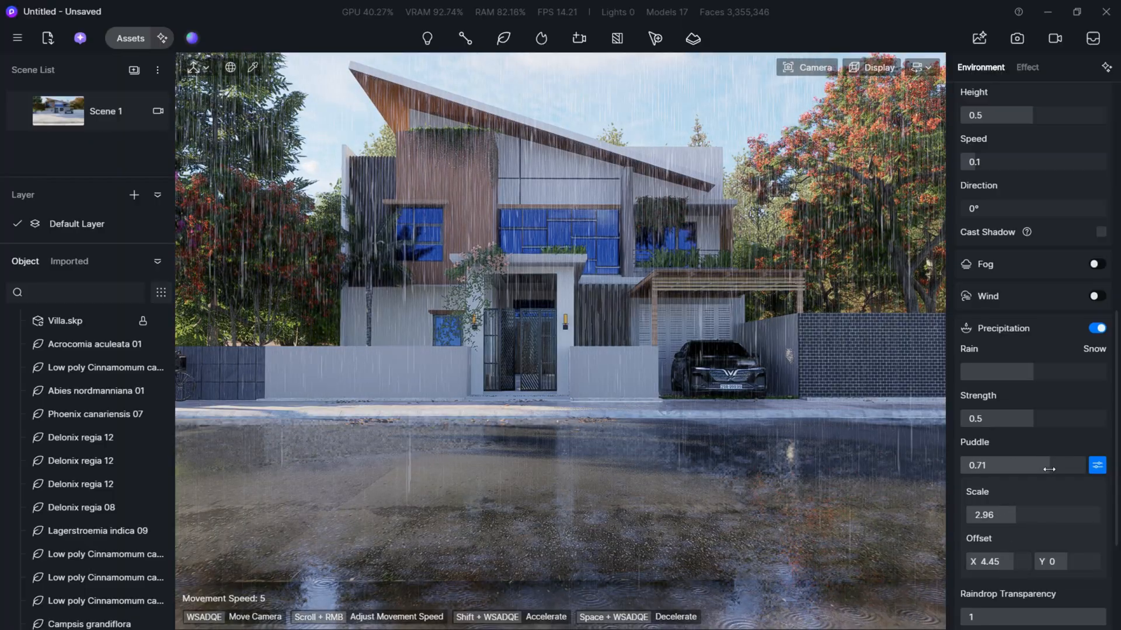
# - Set the puddle amount to 0.57 and the precipitation strength to 0
pyautogui.moveTo(1048, 469); pyautogui.dragTo(1047, 469)
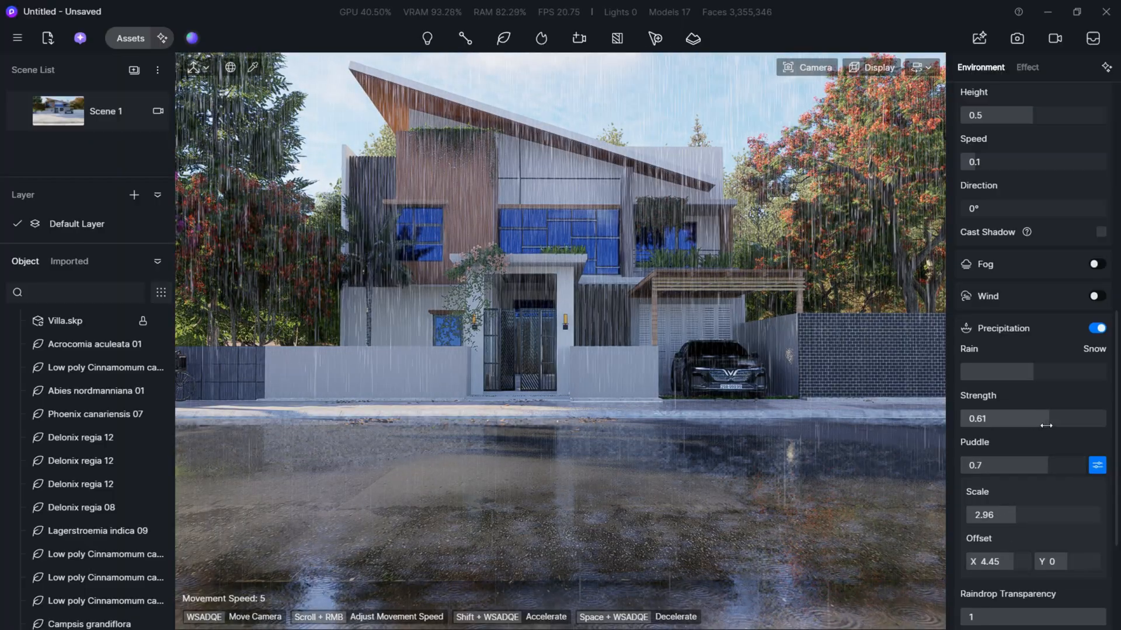
pyautogui.moveTo(1053, 466); pyautogui.dragTo(1025, 475)
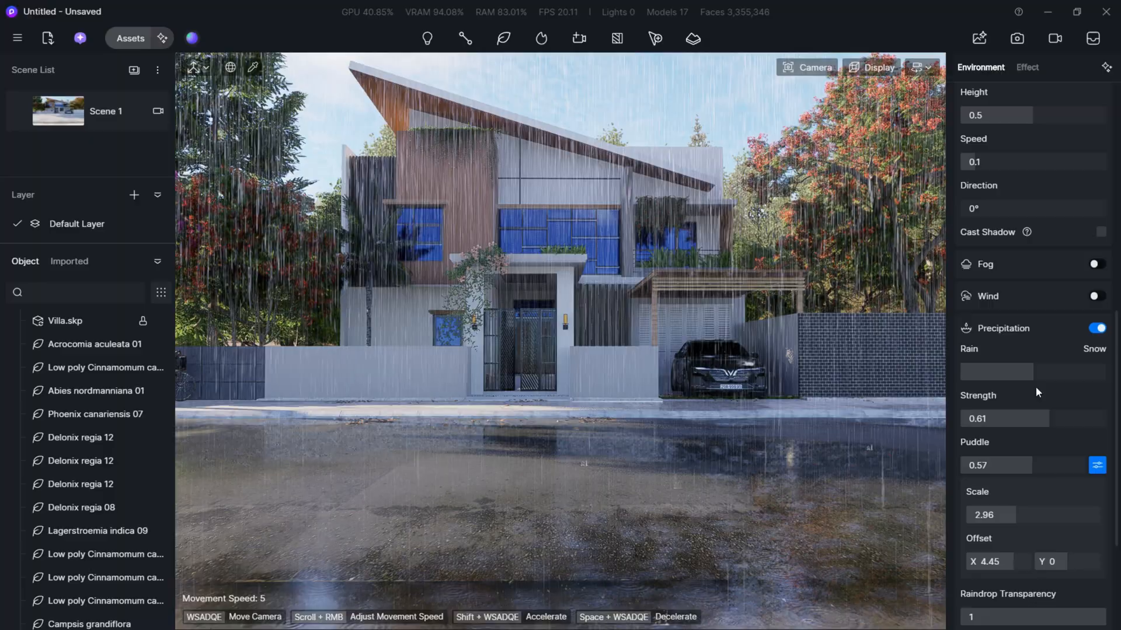
pyautogui.moveTo(1036, 419); pyautogui.dragTo(826, 456)
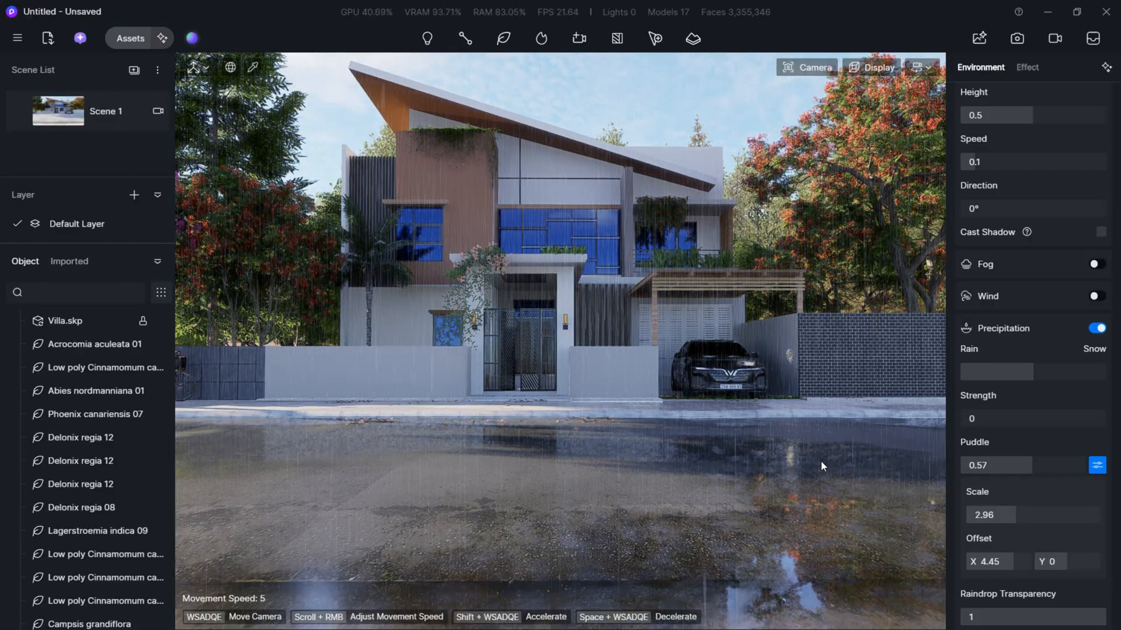
# - Set the puddle scale to 3.05 and the puddle offset to X 10 and Y 6.88
pyautogui.moveTo(642, 460)
pyautogui.mouseDown(button='right')
pyautogui.moveTo(680, 453)
pyautogui.moveTo(643, 460)
pyautogui.mouseUp(button='right')
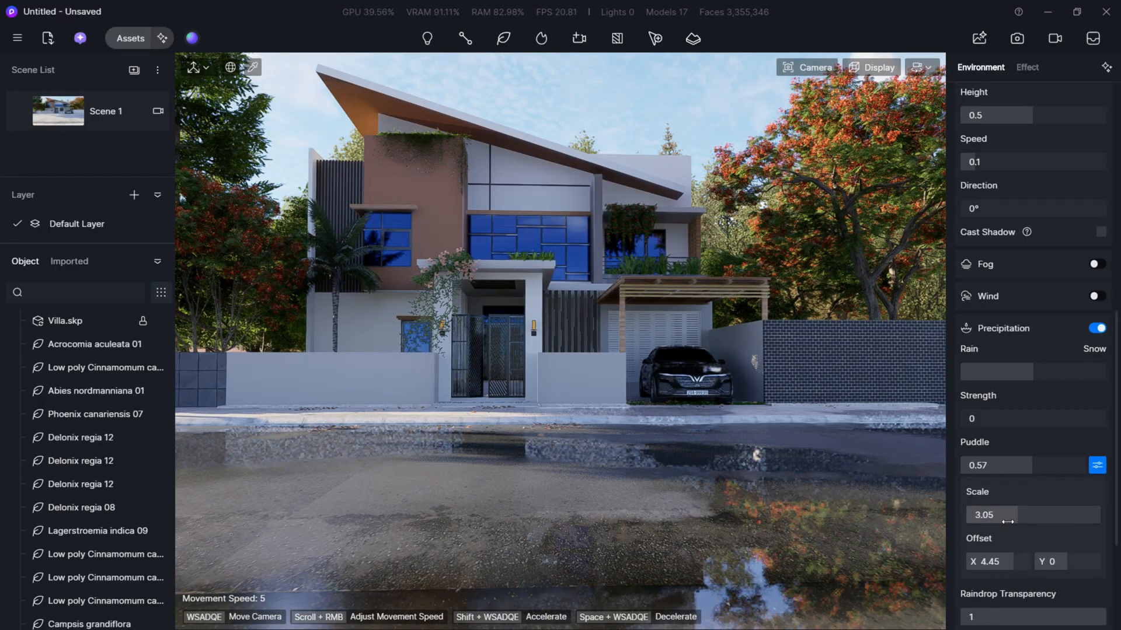
pyautogui.moveTo(1070, 562); pyautogui.dragTo(1047, 559)
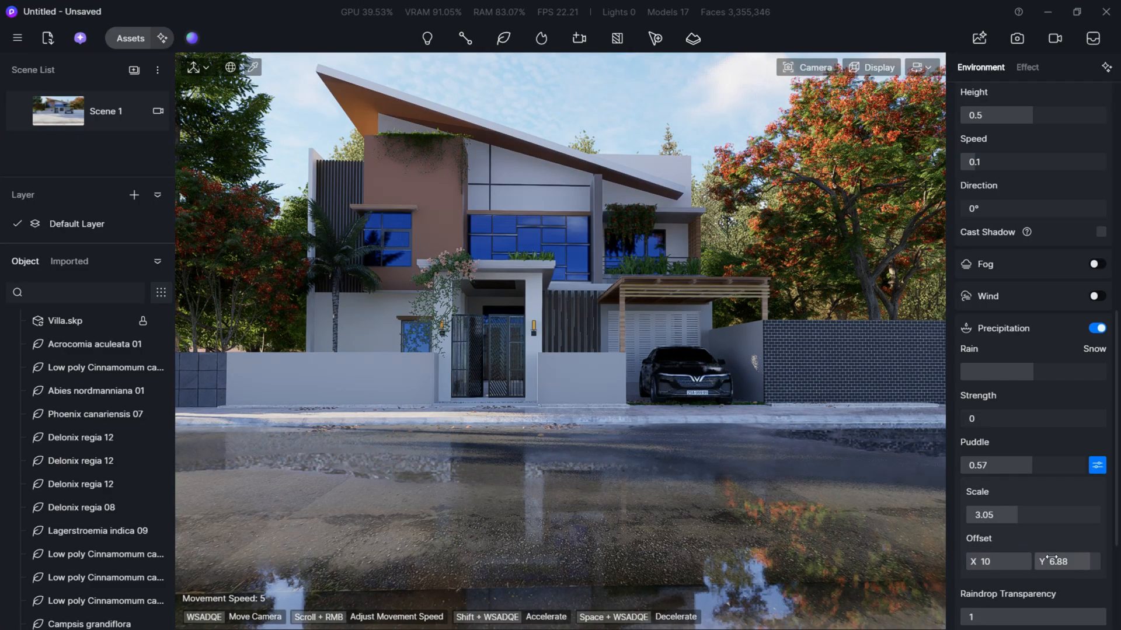
# - Reframe the camera on the villa front with the wet road in the foreground and update Scene 1
pyautogui.press('a')
pyautogui.press('q')
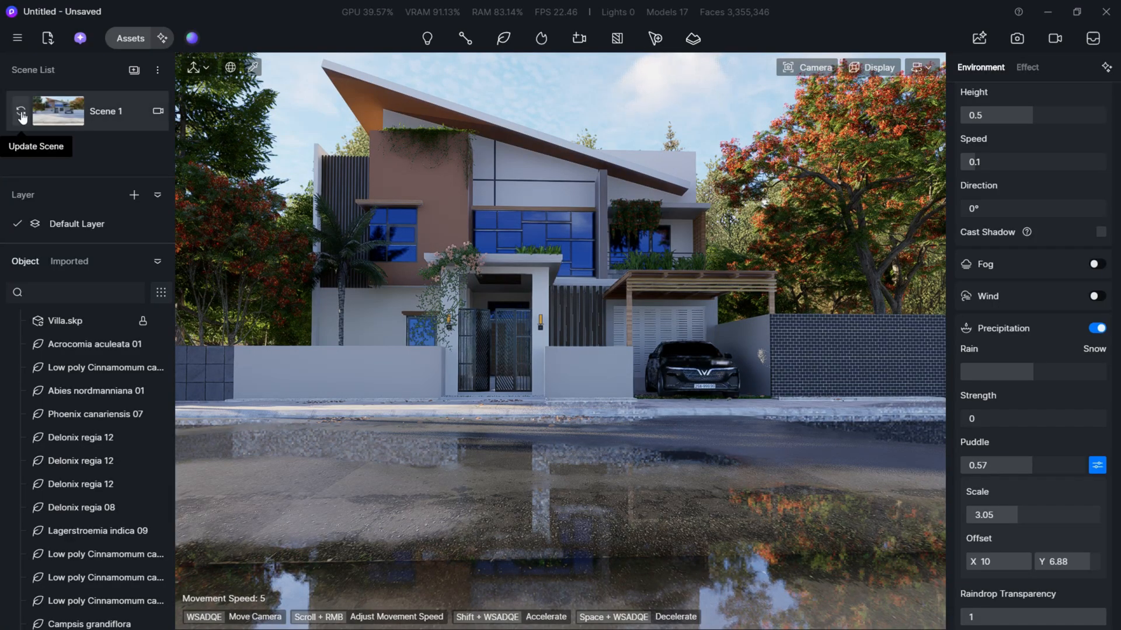
pyautogui.click(21, 117)
# - Give the louvred garage door behind the car a dark grey base colour, roughness 0.2 and metallic about 0.14
pyautogui.press('a')
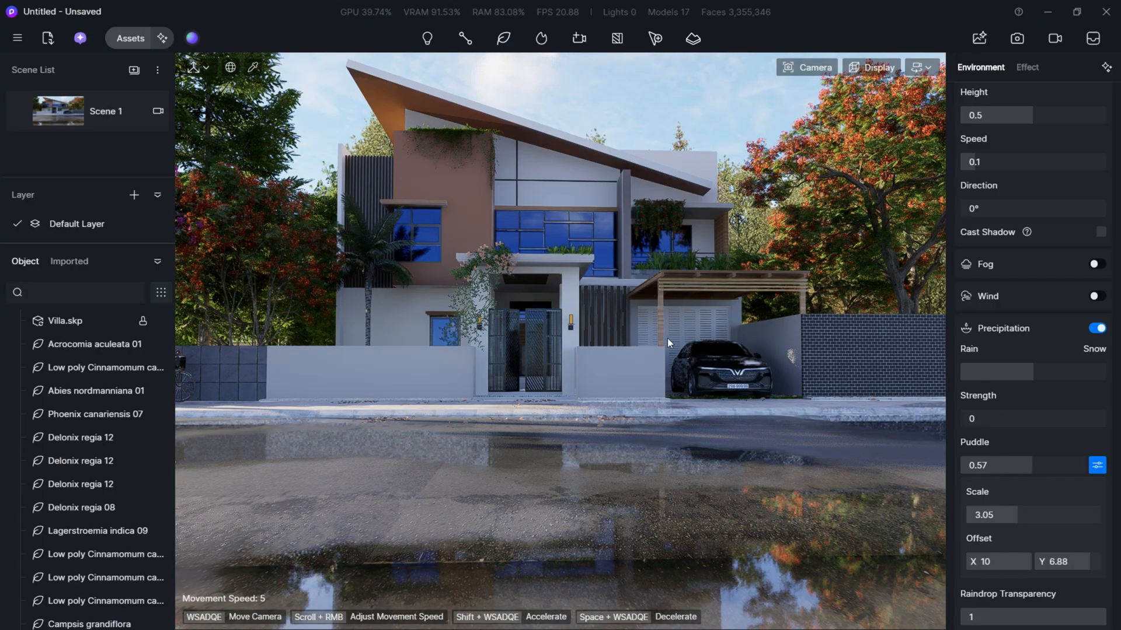
pyautogui.press('w')
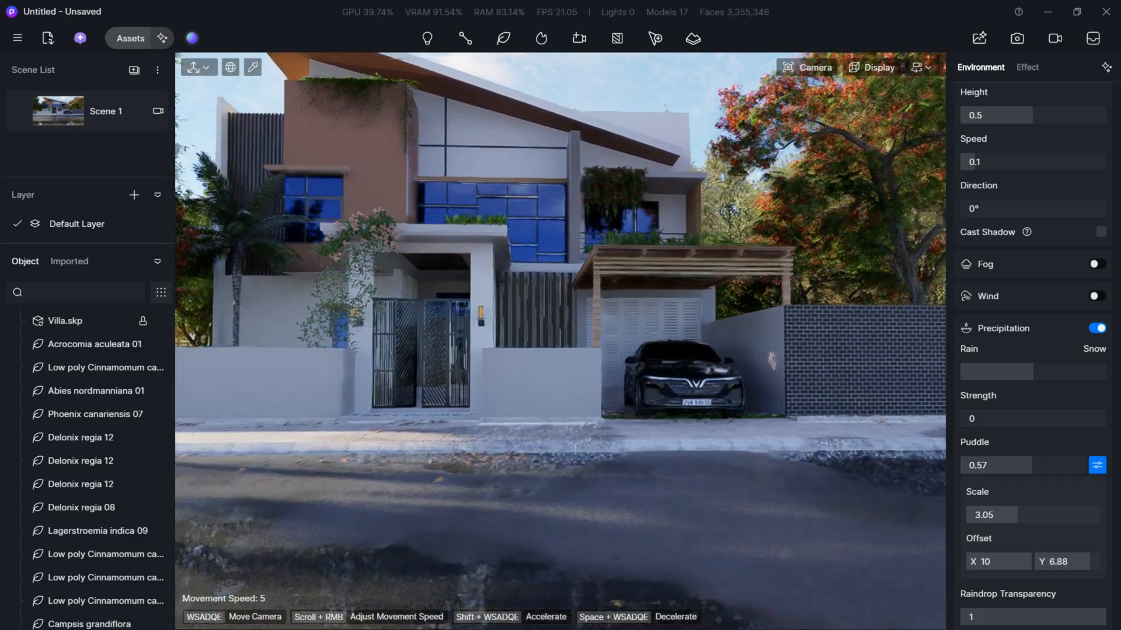
pyautogui.press('d')
pyautogui.press('e')
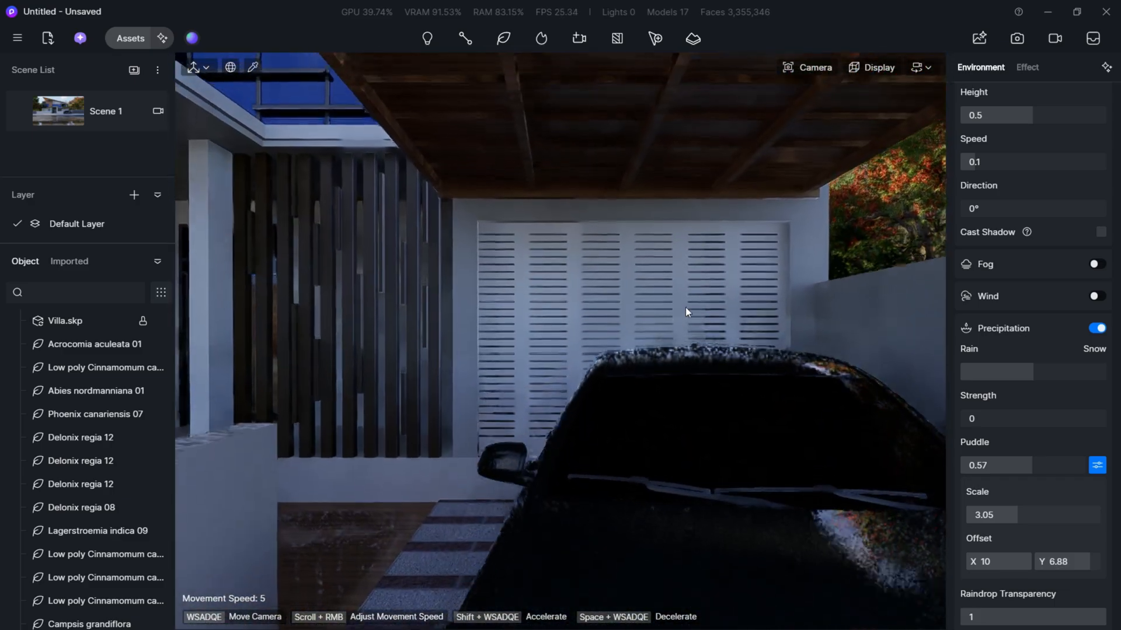
pyautogui.press('w')
pyautogui.click(672, 289)
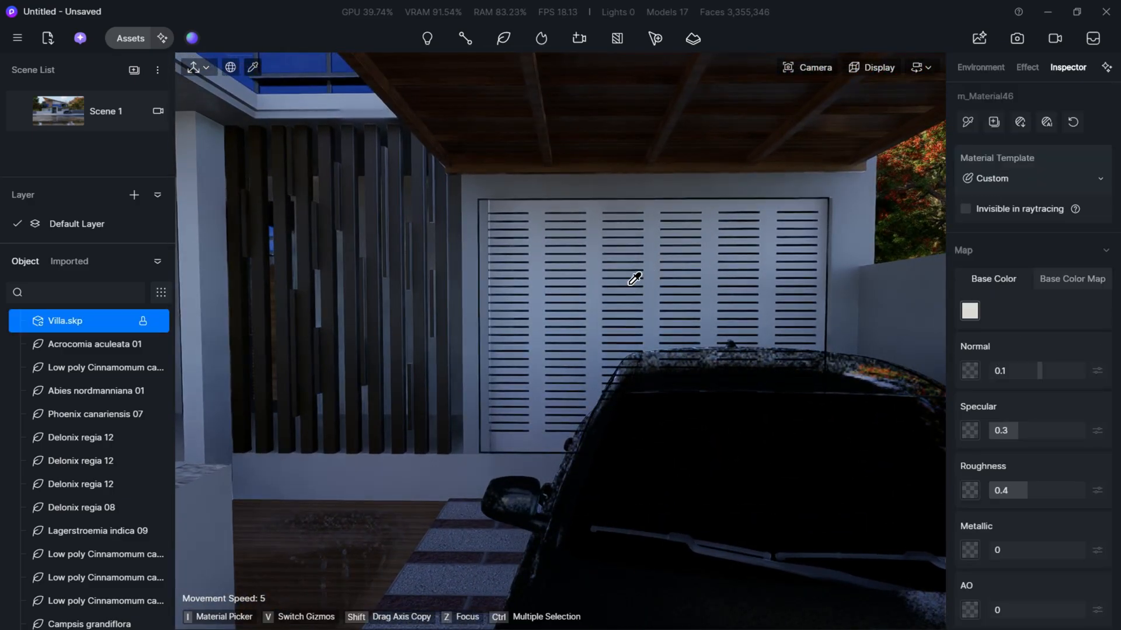
pyautogui.click(969, 311)
pyautogui.moveTo(965, 387); pyautogui.dragTo(965, 413)
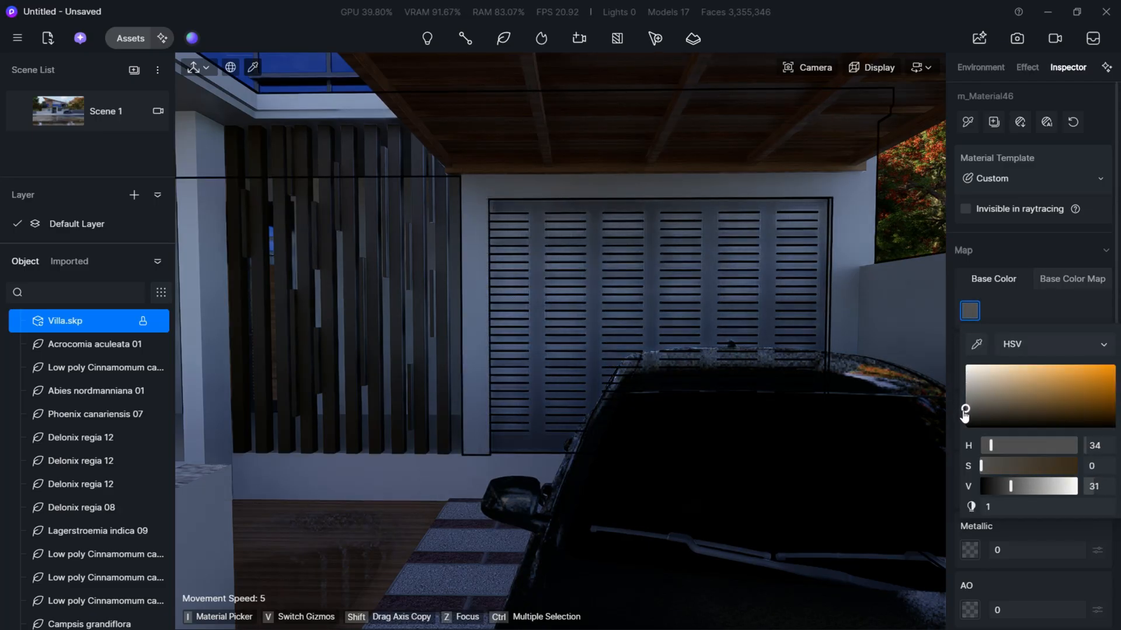
pyautogui.click(1038, 539)
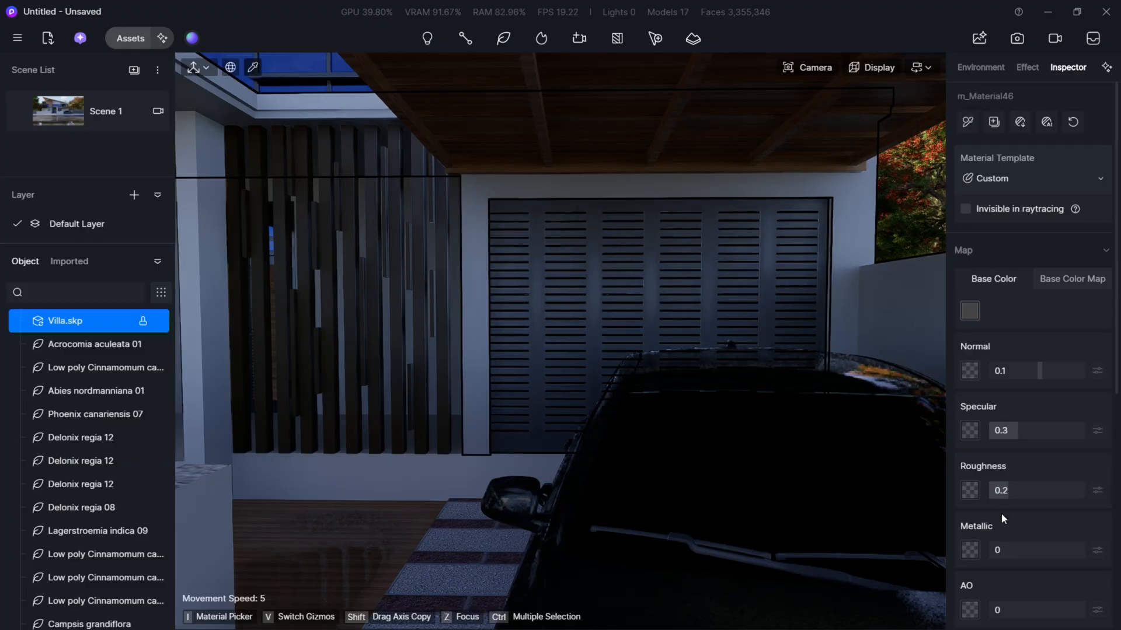
pyautogui.scroll(-1, 1000, 513)
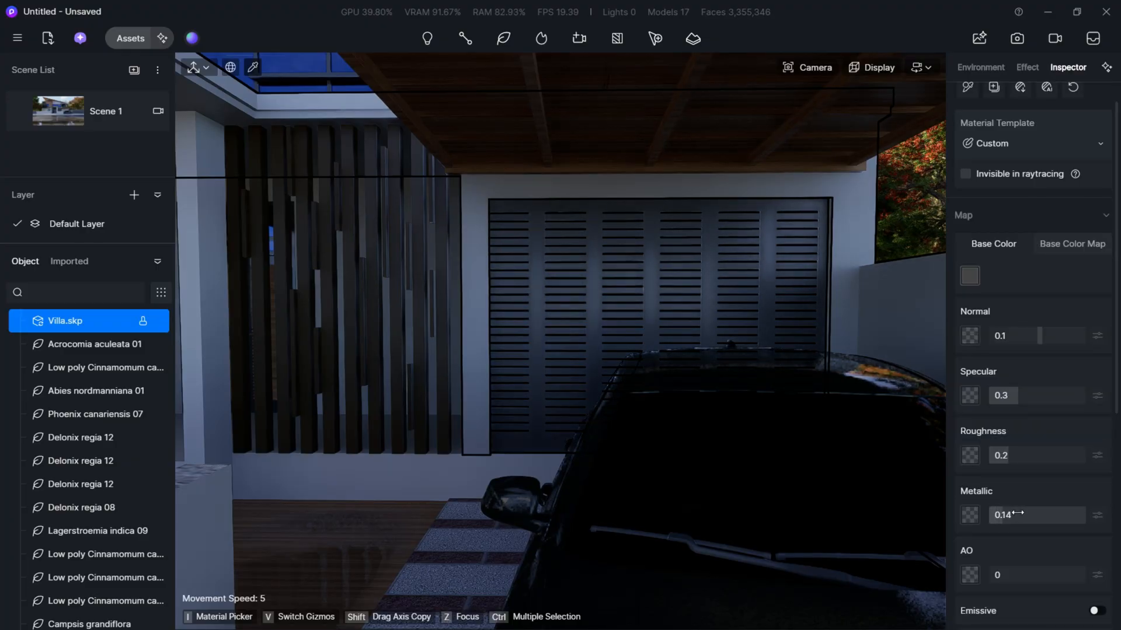
# - Return to Scene 1 and switch its sky light to HDRI, trying Midday before choosing Partly Sunny
pyautogui.click(47, 110)
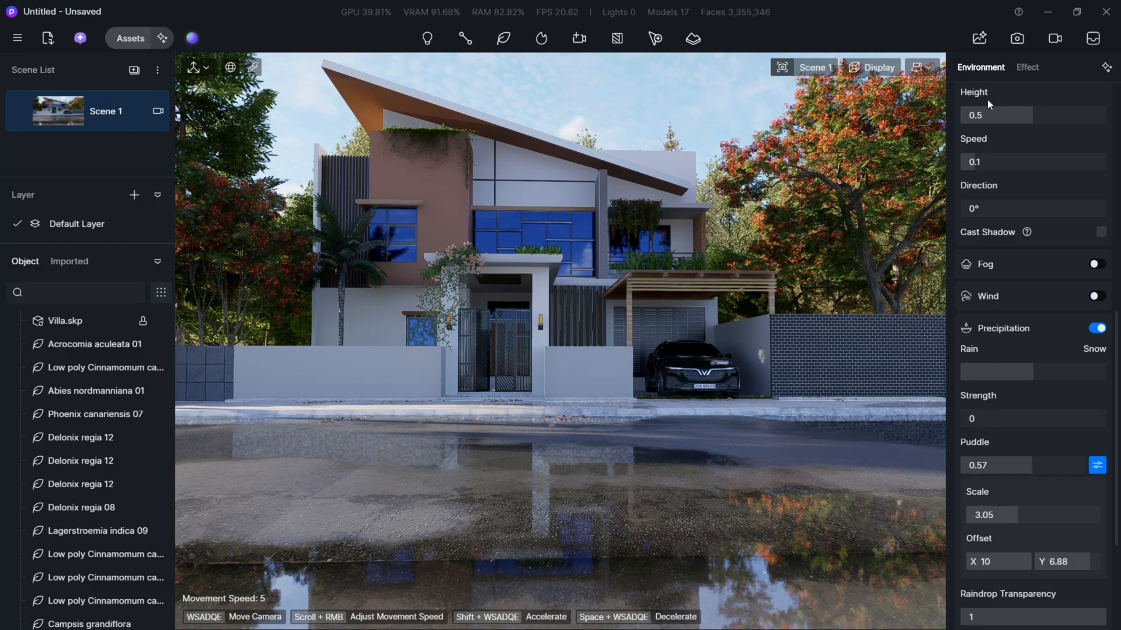
pyautogui.scroll(5, 1036, 134)
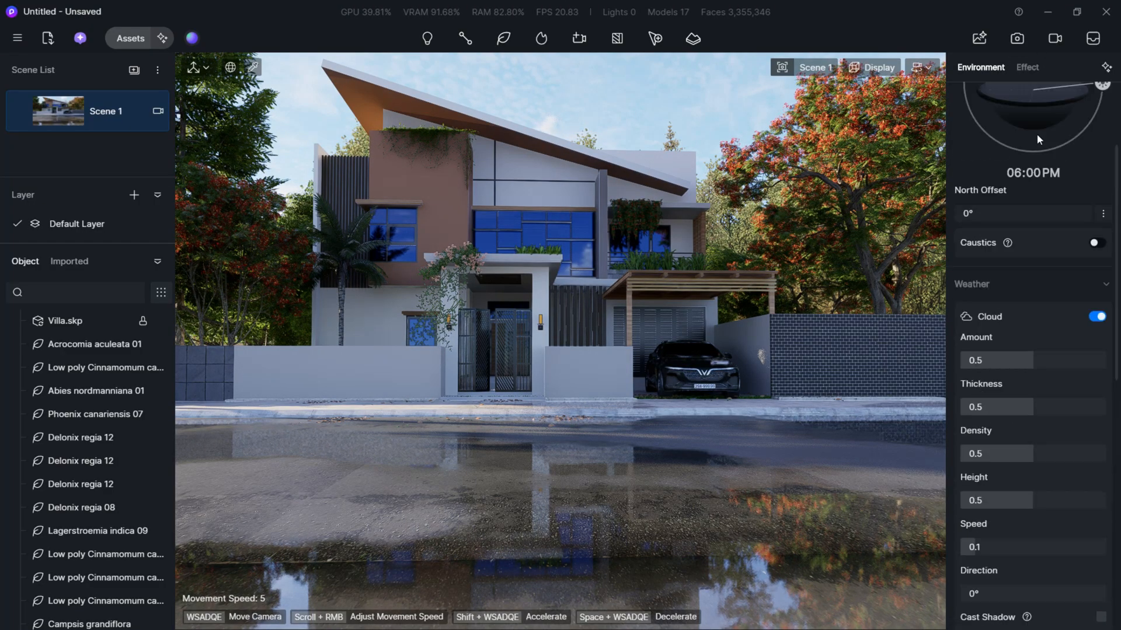
pyautogui.scroll(2, 985, 113)
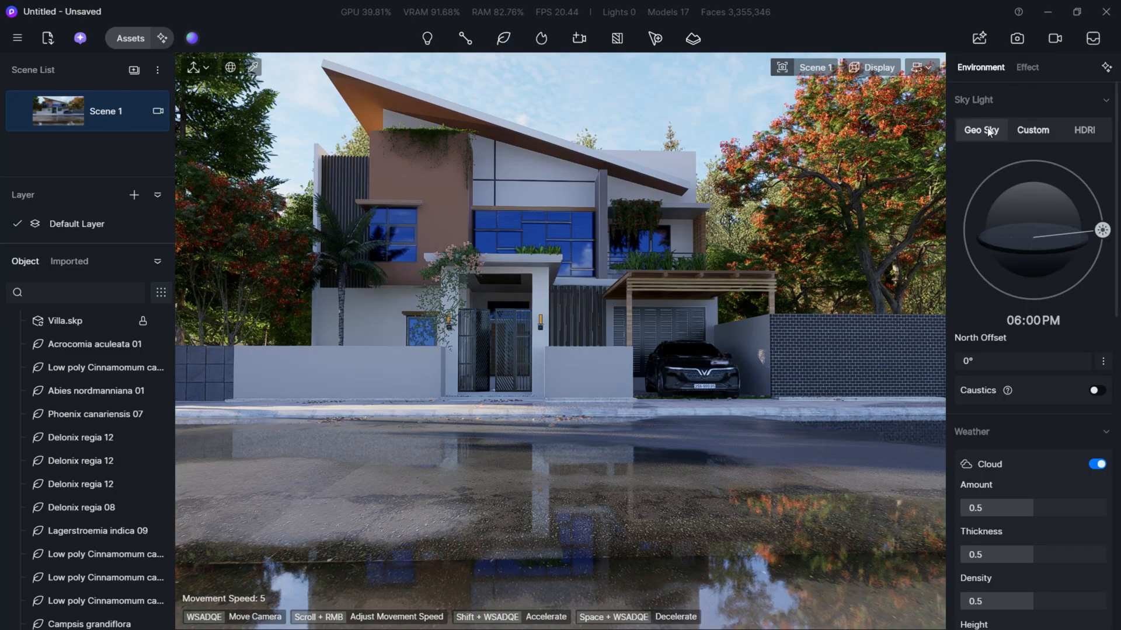
pyautogui.click(1084, 130)
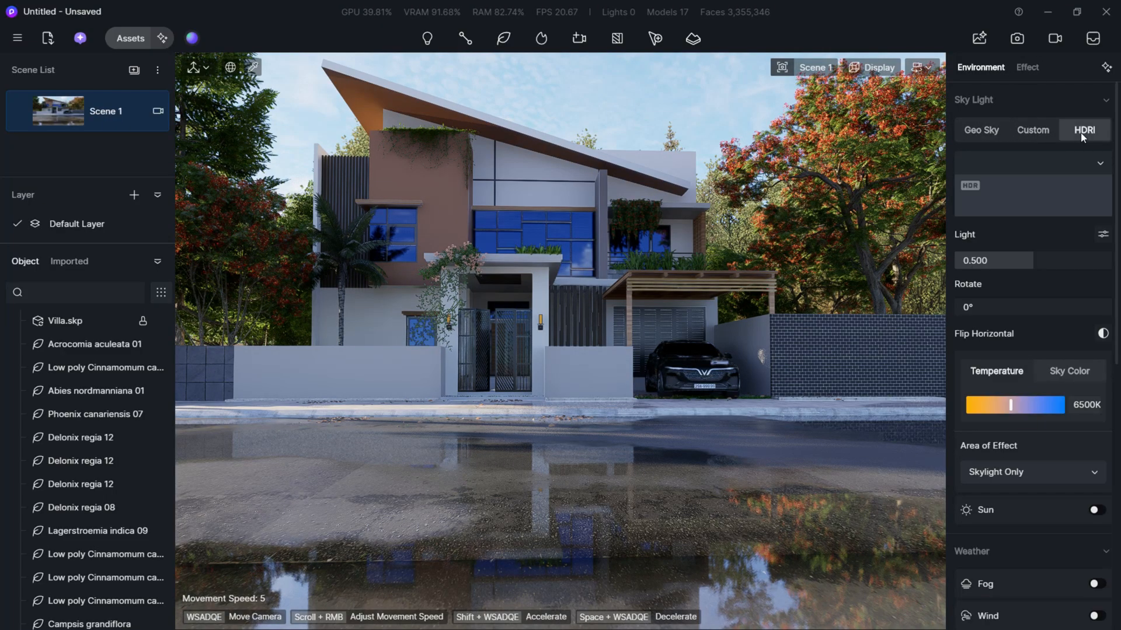
pyautogui.click(1034, 173)
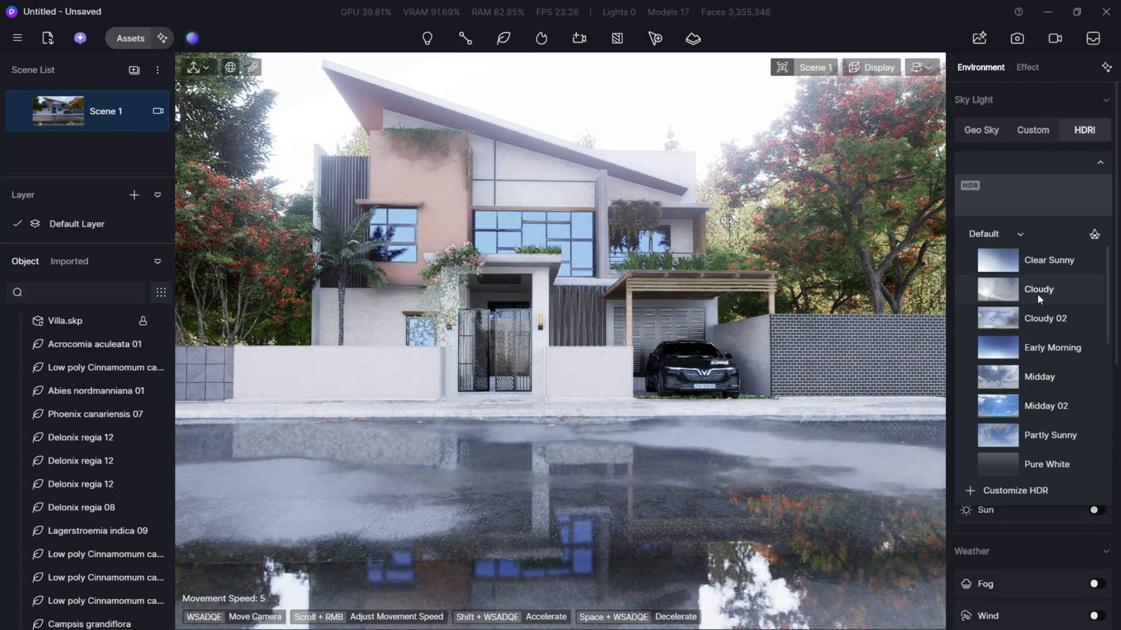
pyautogui.click(1025, 376)
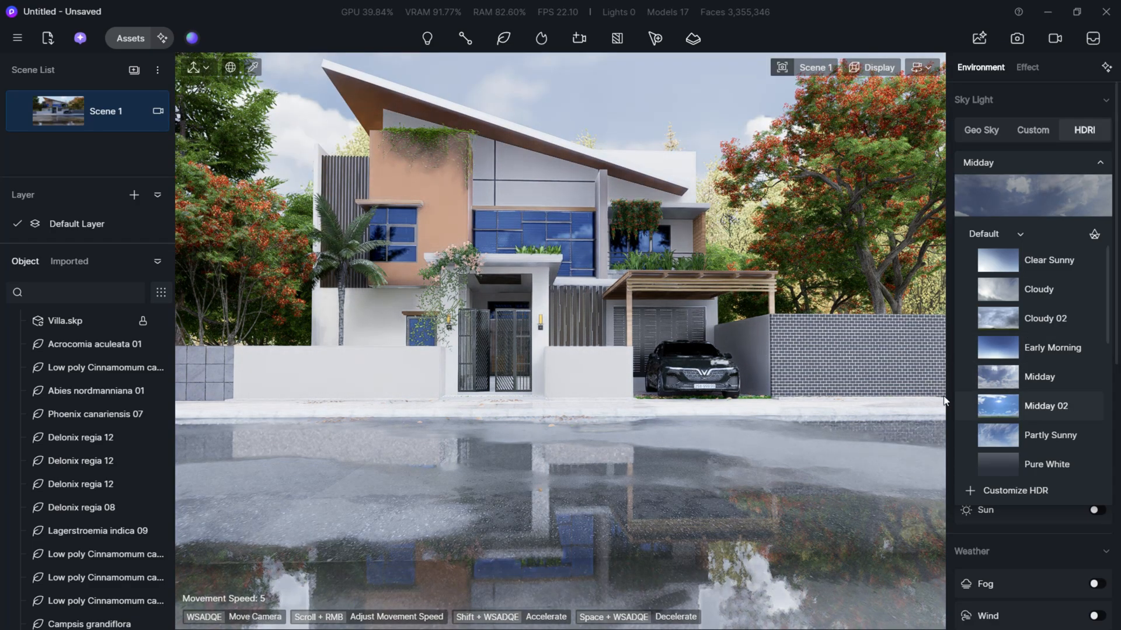
pyautogui.scroll(-2, 1007, 432)
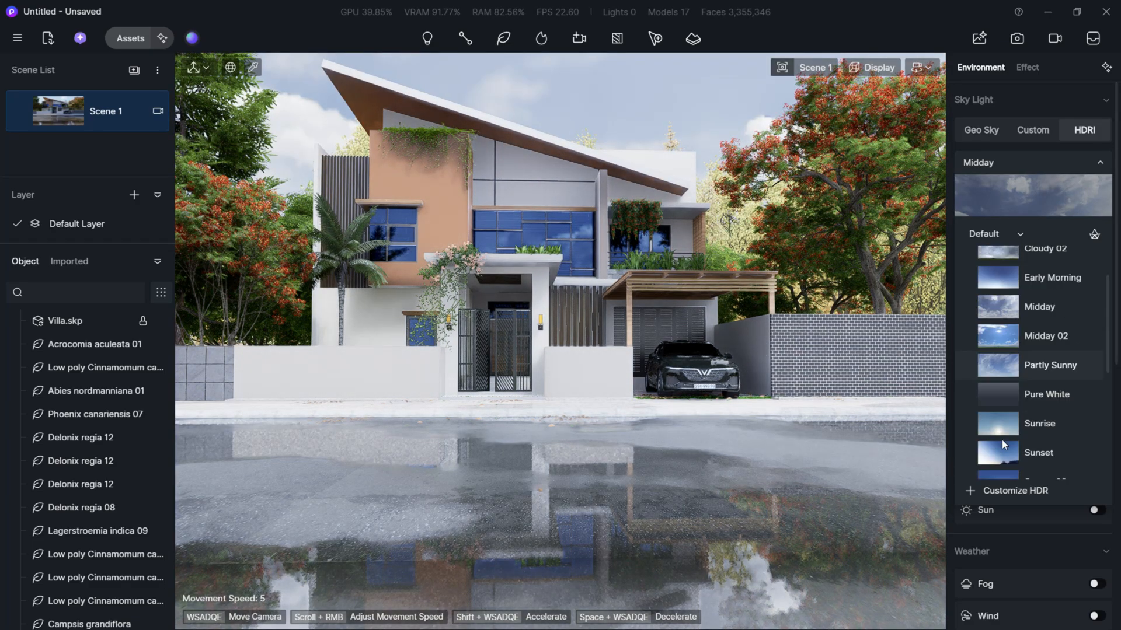
pyautogui.click(1000, 379)
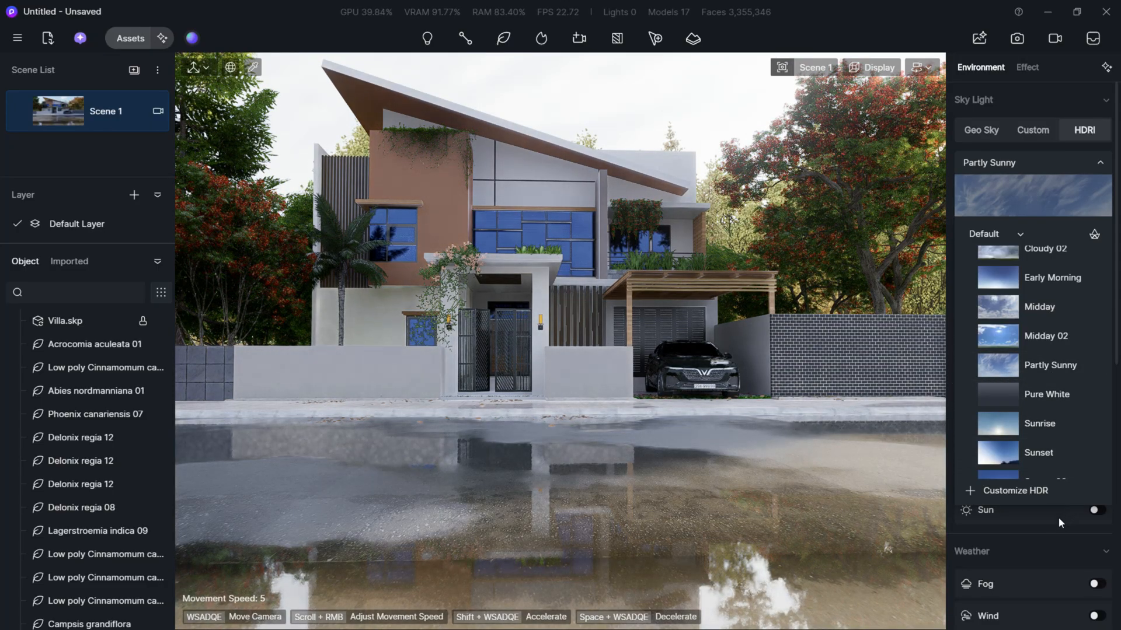
# - Rotate the Partly Sunny HDRI sky to 348.3°
pyautogui.click(1041, 537)
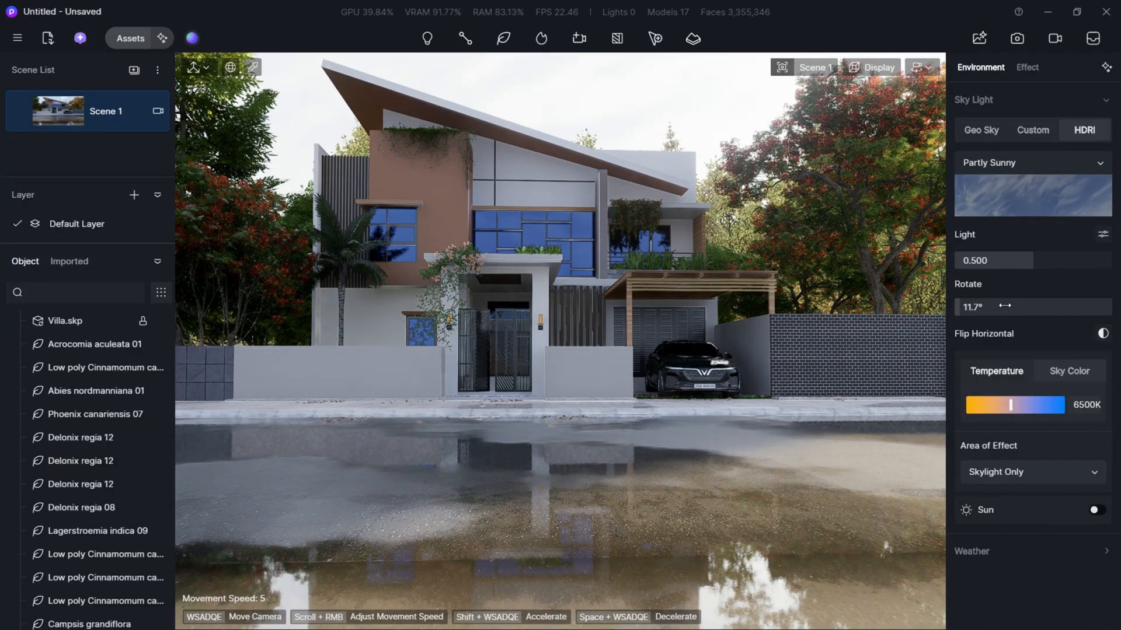
pyautogui.moveTo(1005, 305); pyautogui.dragTo(1116, 309)
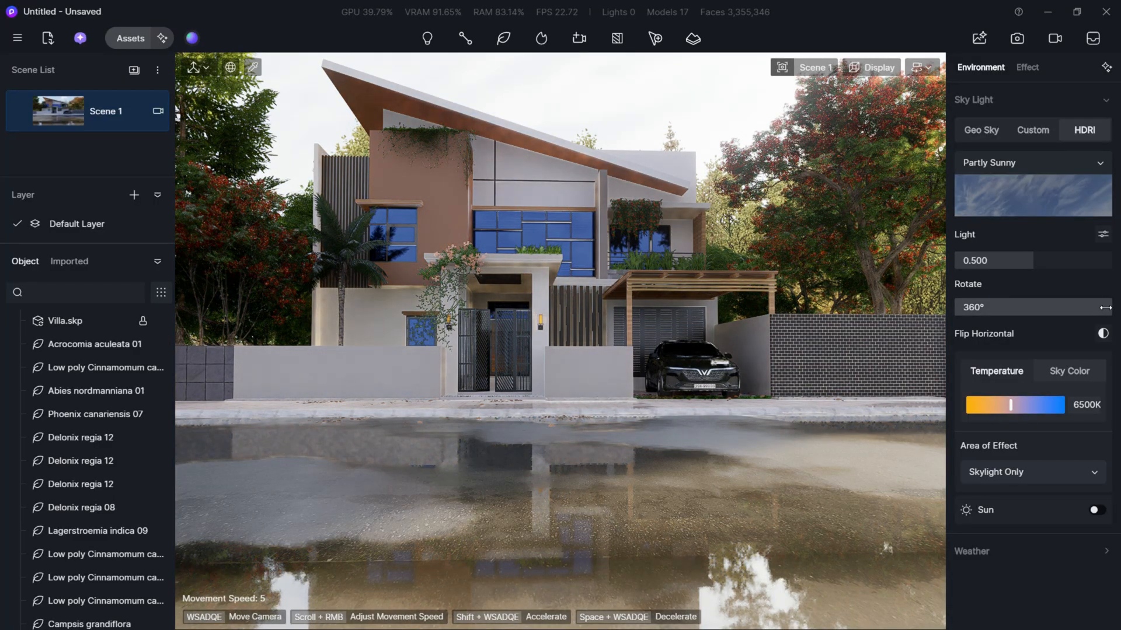
pyautogui.moveTo(1102, 309); pyautogui.dragTo(1101, 309)
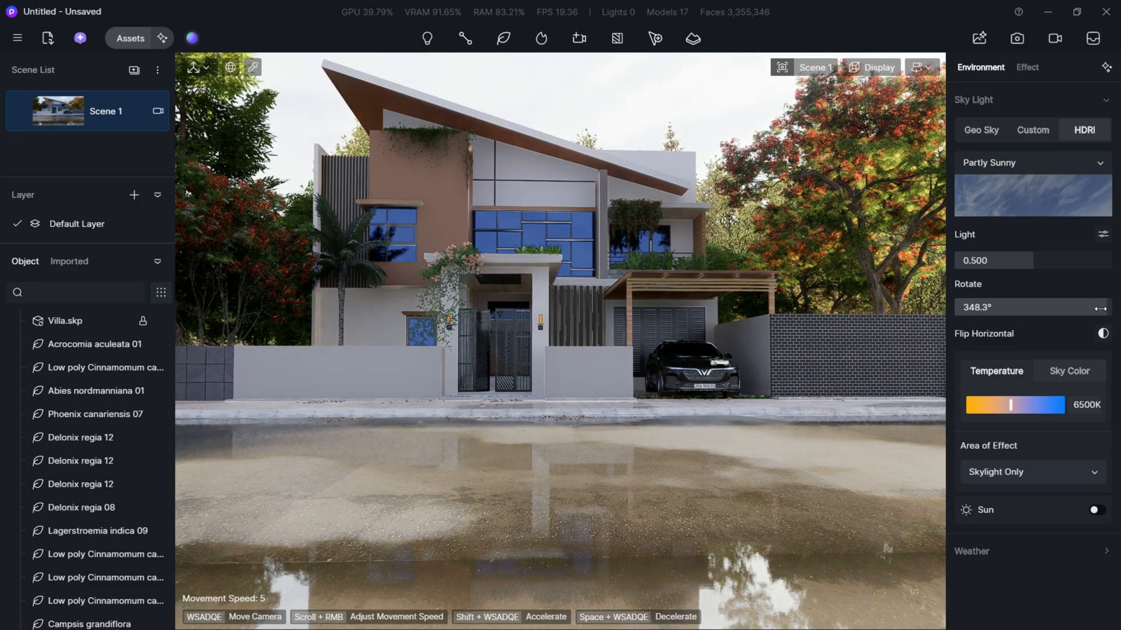
# - Enable the HDRI sun with a sunlight intensity of 2.3 and a custom direction
pyautogui.click(1096, 510)
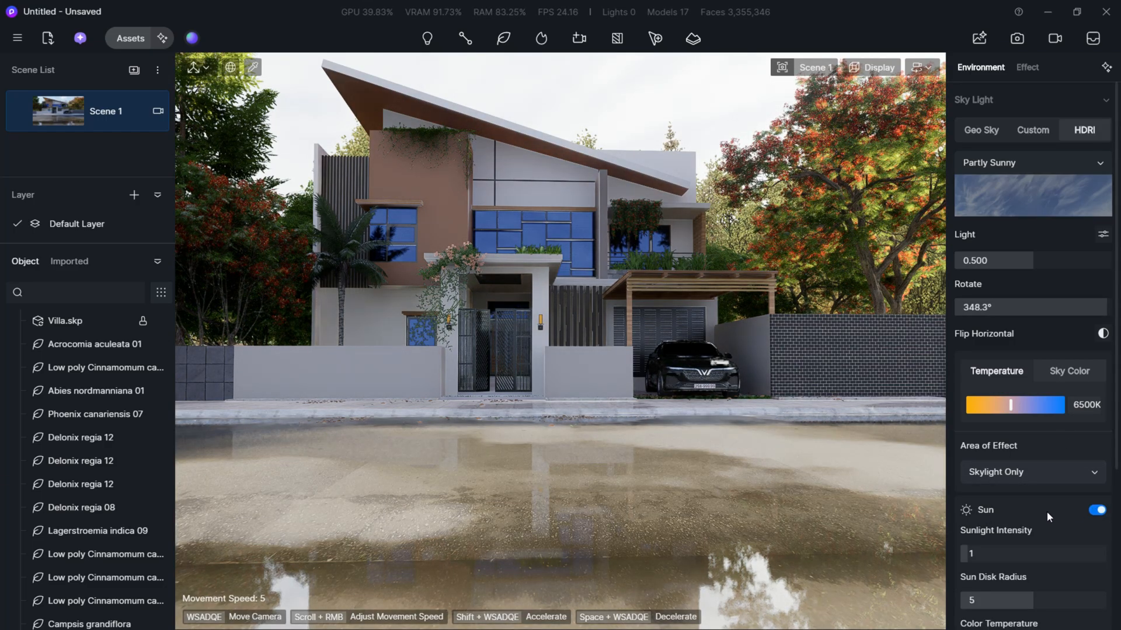
pyautogui.scroll(-2, 1048, 516)
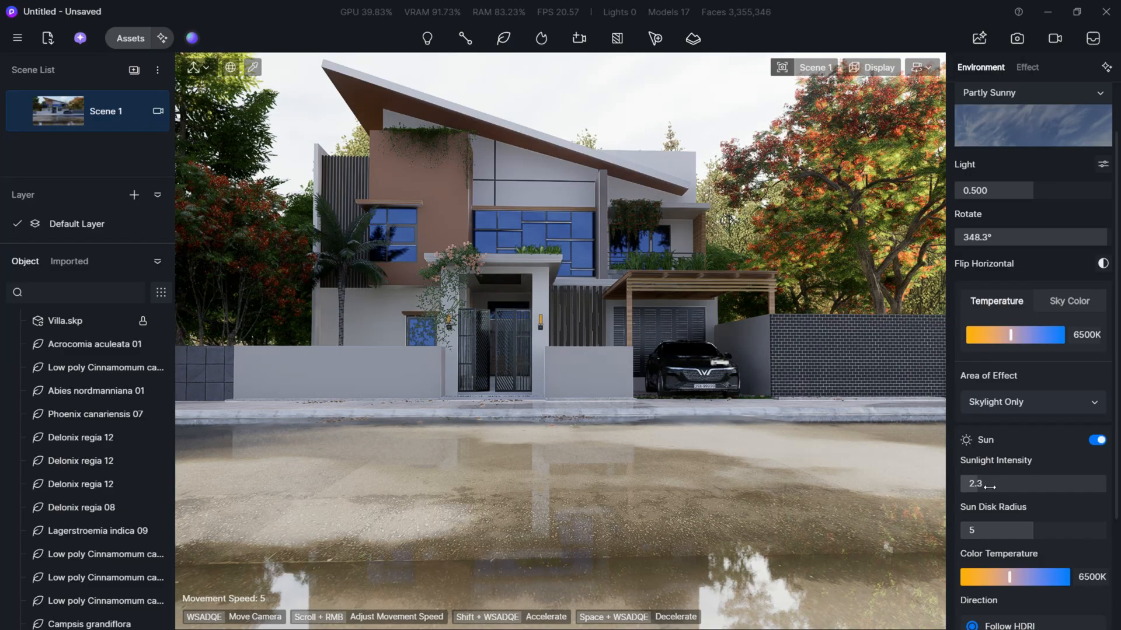
pyautogui.scroll(-4, 989, 486)
pyautogui.click(971, 510)
pyautogui.scroll(-1, 1018, 552)
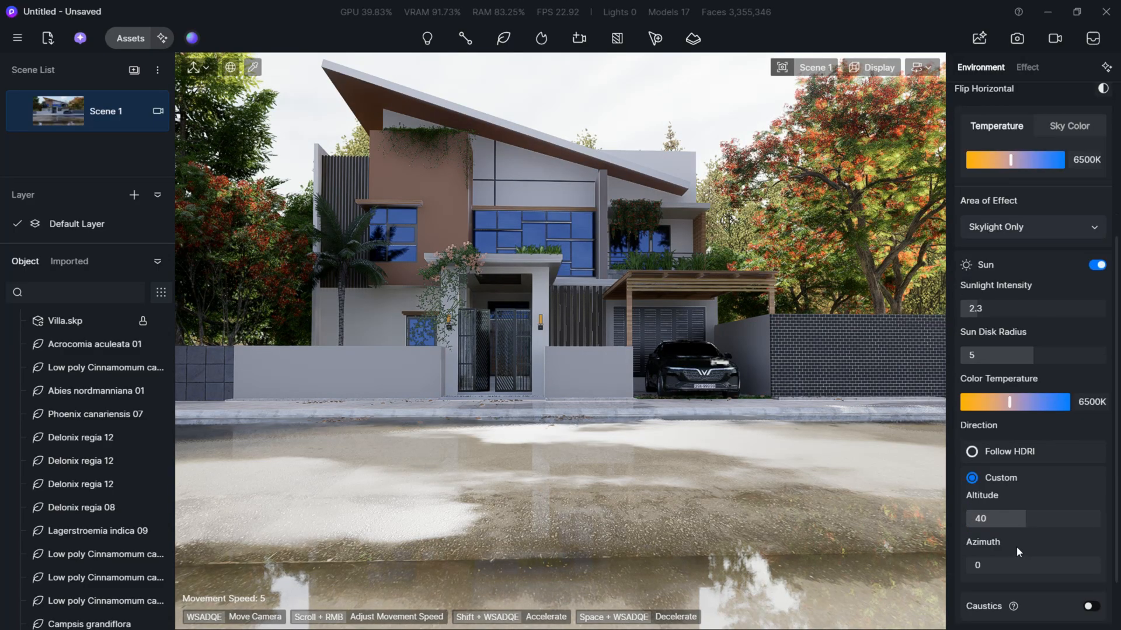
# - Set the sunlight intensity to 0.6, the sun altitude to 41.9 and the azimuth to 252.4, and update Scene 1
pyautogui.moveTo(1027, 563); pyautogui.dragTo(1028, 561)
pyautogui.moveTo(1019, 520)
pyautogui.mouseDown()
pyautogui.moveTo(1081, 520)
pyautogui.moveTo(1000, 525)
pyautogui.mouseUp()
pyautogui.moveTo(1004, 565); pyautogui.dragTo(1051, 569)
pyautogui.moveTo(987, 310); pyautogui.dragTo(974, 316)
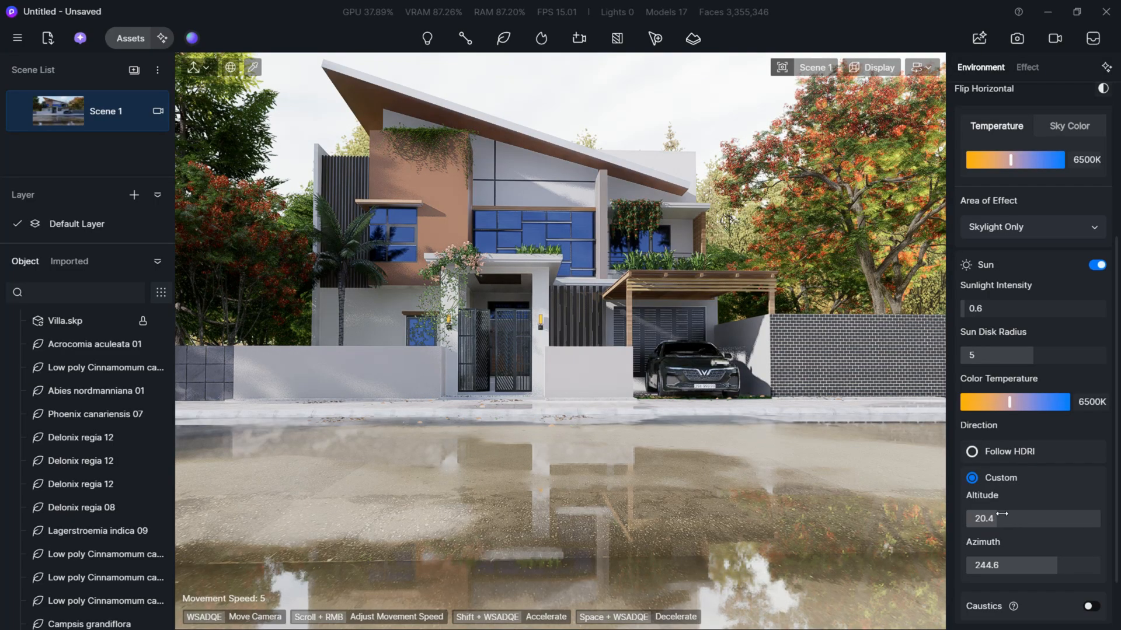
pyautogui.moveTo(1014, 513); pyautogui.dragTo(1028, 514)
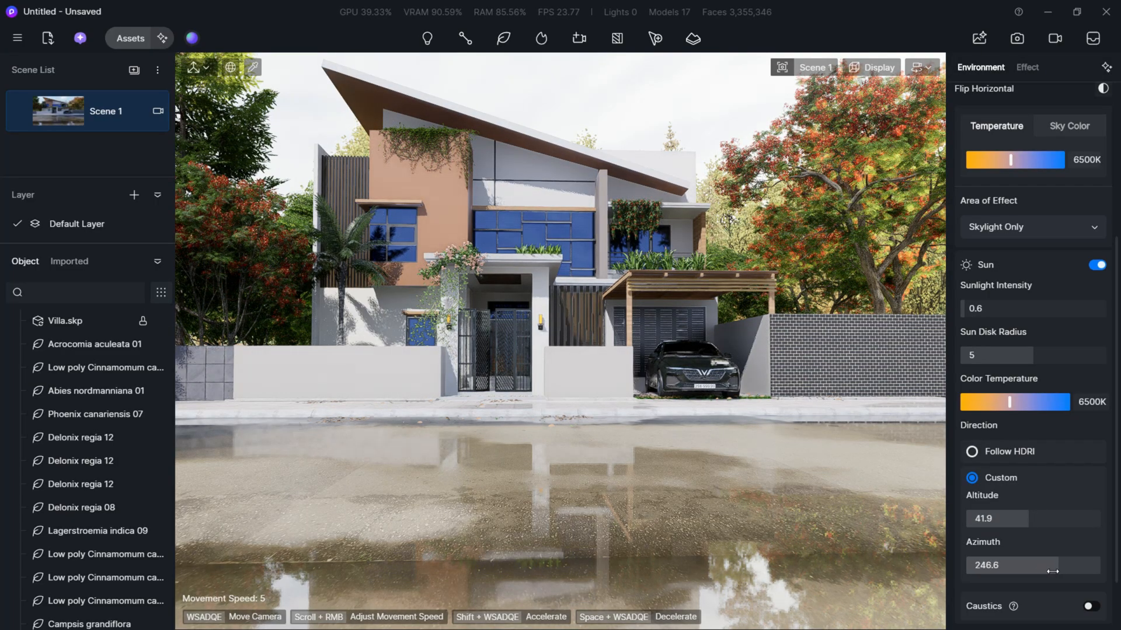
pyautogui.moveTo(1041, 572); pyautogui.dragTo(1054, 572)
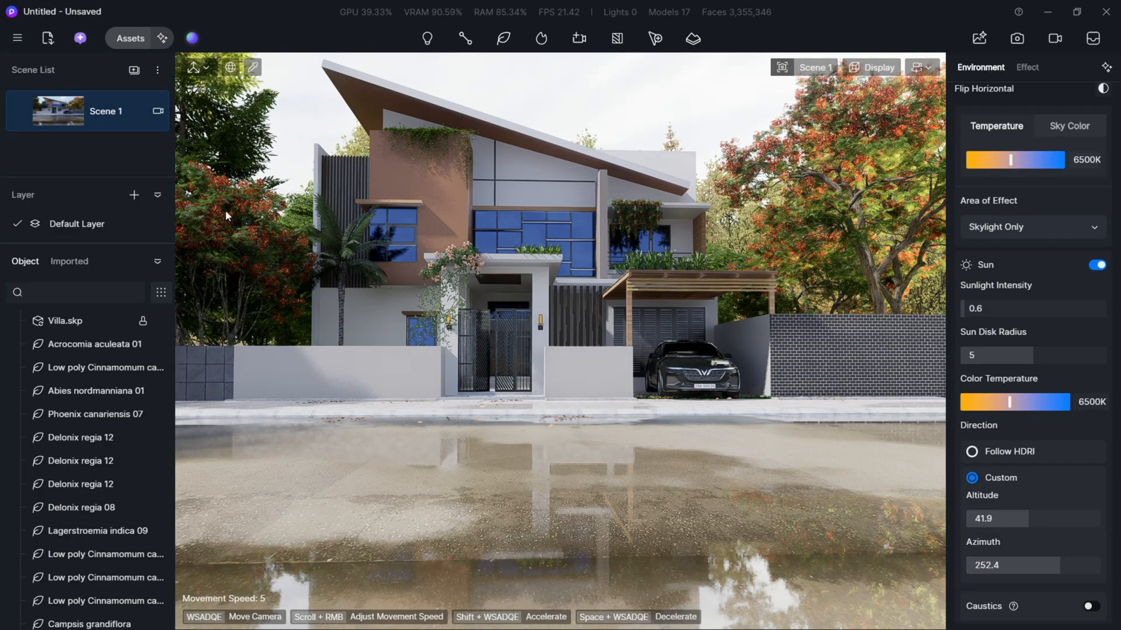
pyautogui.click(21, 112)
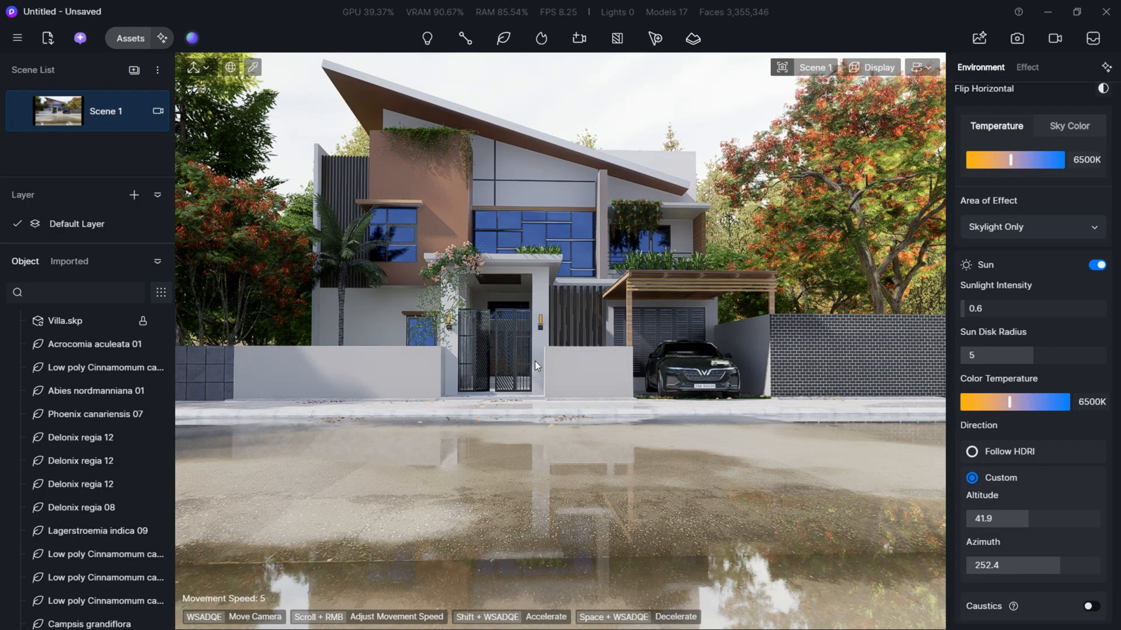
# - Draw a straight two-point vegetation path on the empty ground just beyond the far edge of the road, opposite the villa
pyautogui.moveTo(556, 387); pyautogui.dragTo(875, 383, button='right')
pyautogui.moveTo(256, 233); pyautogui.dragTo(282, 305, button='right')
pyautogui.press('s')
pyautogui.press('e')
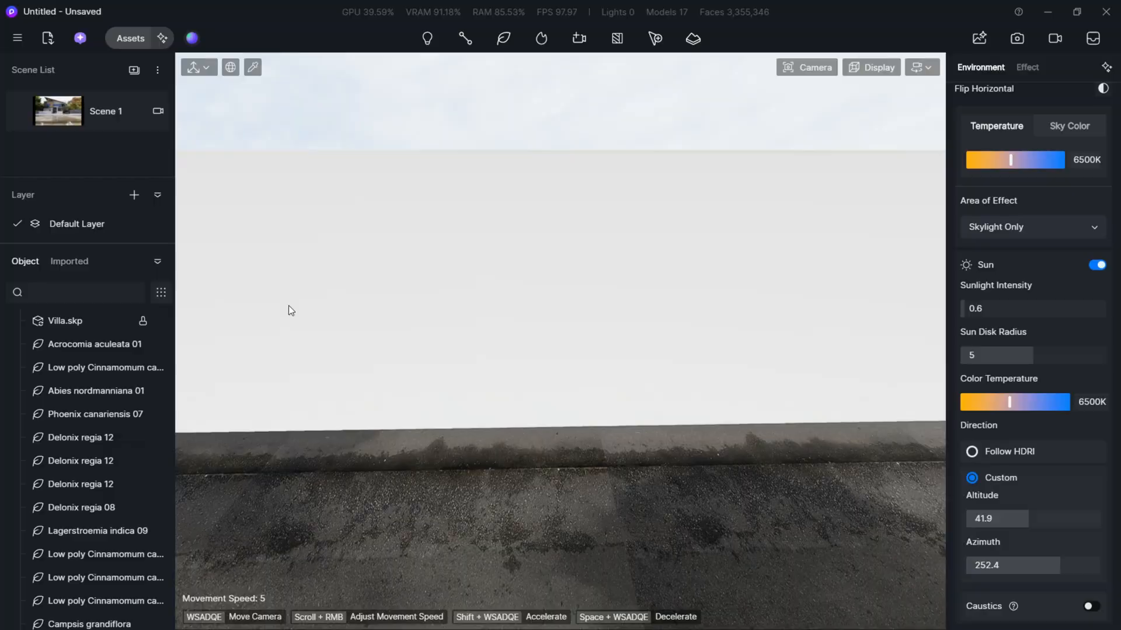
pyautogui.press('q')
pyautogui.press('e')
pyautogui.press('s')
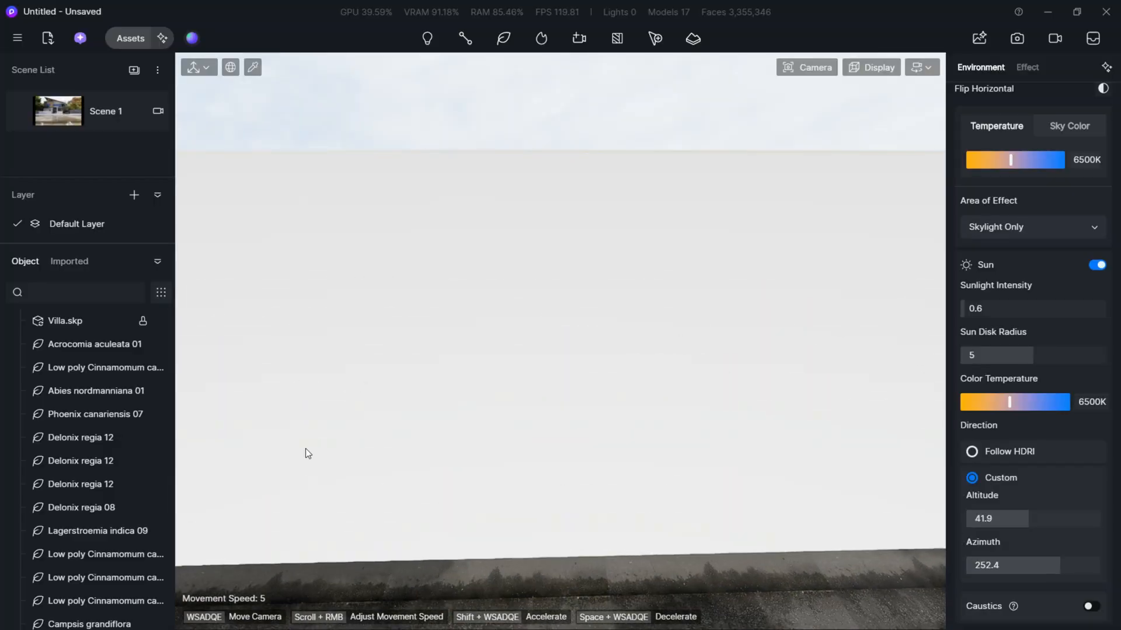
pyautogui.moveTo(284, 397); pyautogui.dragTo(284, 438, button='right')
pyautogui.press('d')
pyautogui.press('w')
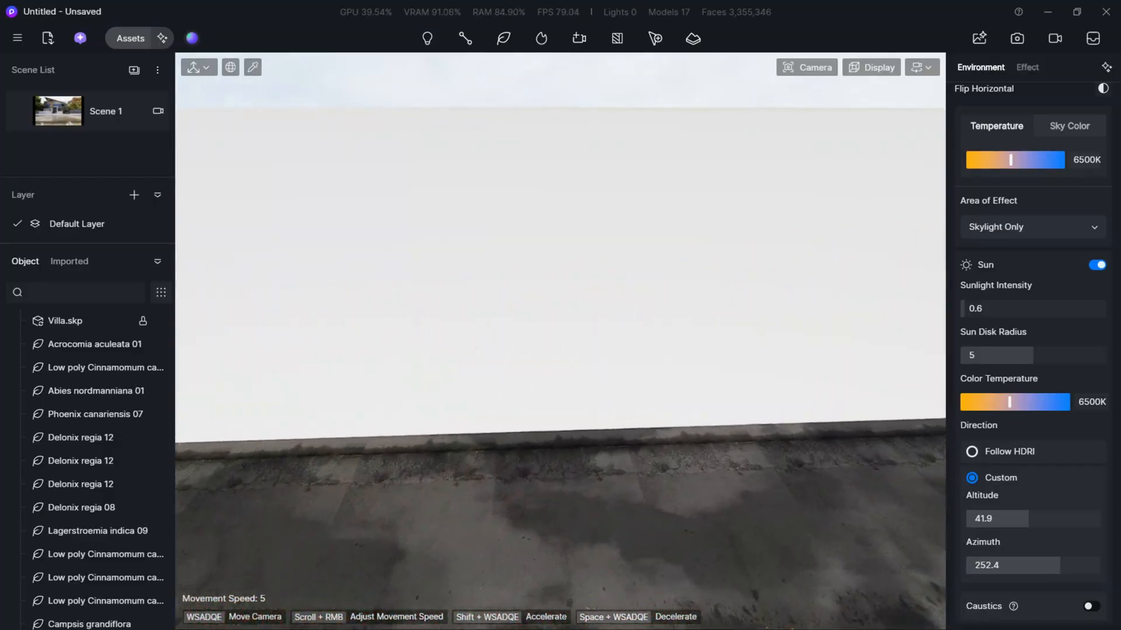
pyautogui.moveTo(285, 397); pyautogui.dragTo(283, 417, button='right')
pyautogui.press('s')
pyautogui.press('w')
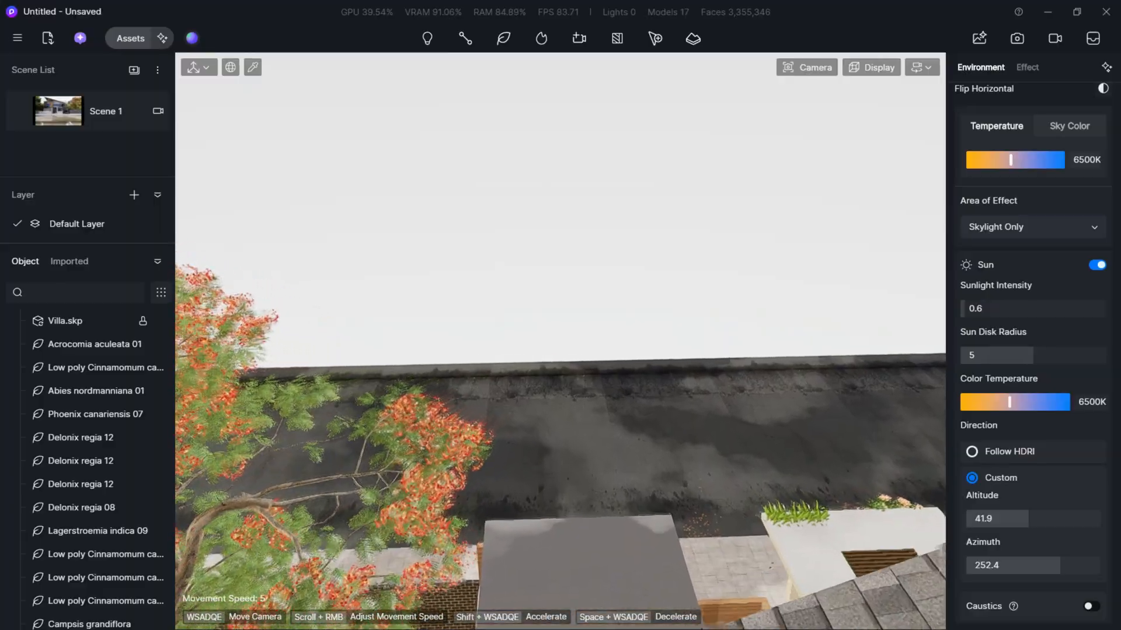
pyautogui.moveTo(284, 397); pyautogui.dragTo(292, 328, button='right')
pyautogui.press('s')
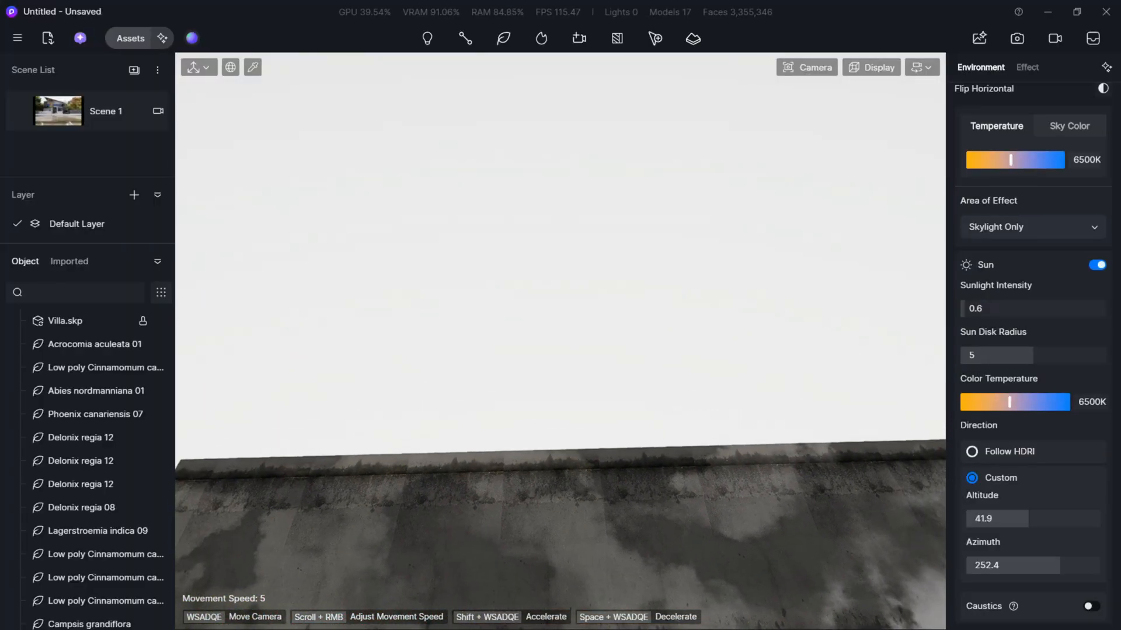
pyautogui.press('d')
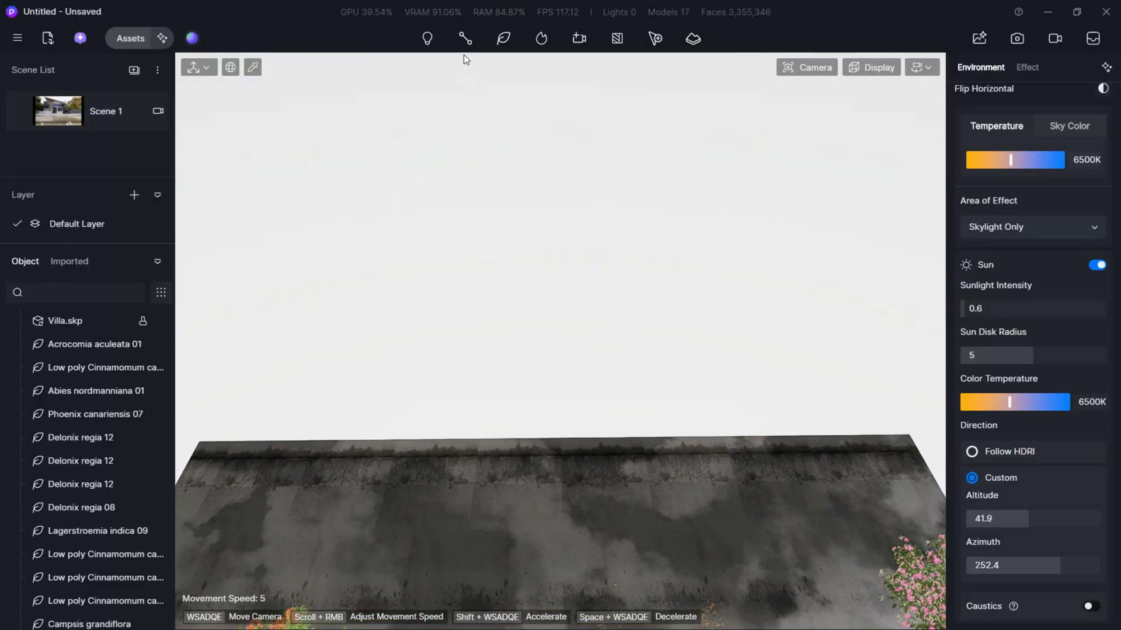
pyautogui.click(465, 38)
pyautogui.click(358, 303)
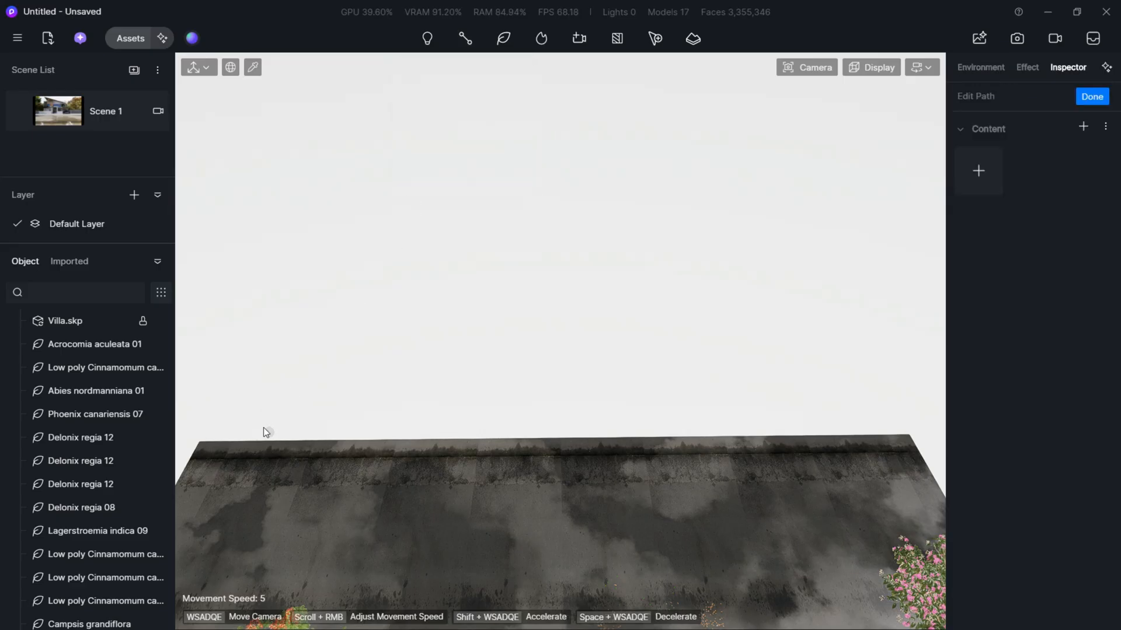
pyautogui.click(239, 420)
pyautogui.click(900, 410)
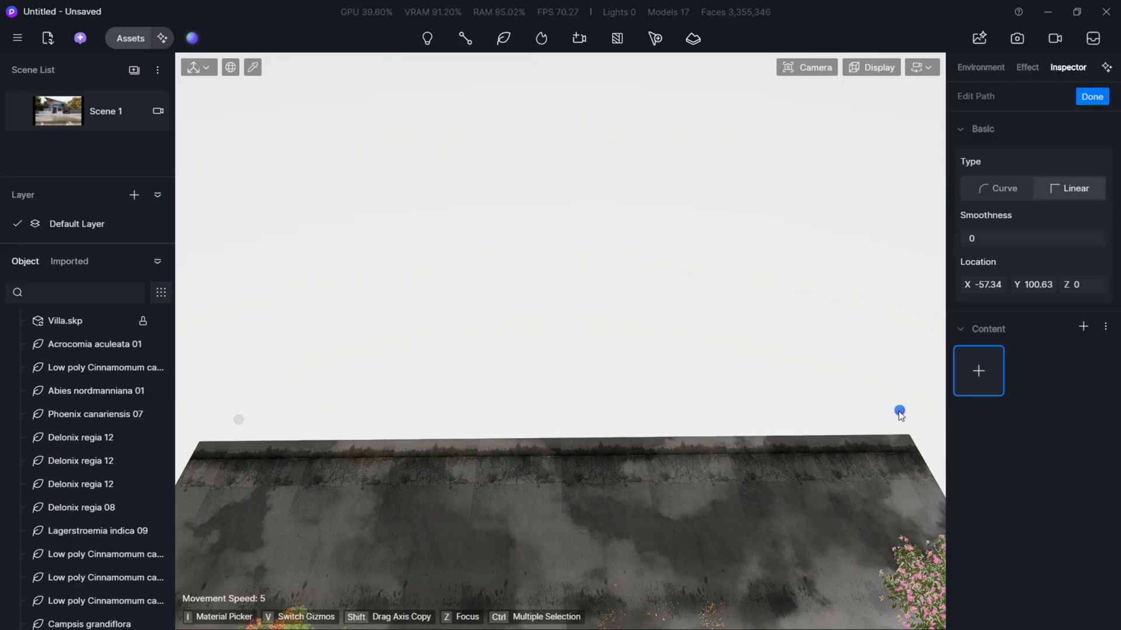
pyautogui.press('Escape')
pyautogui.press('Escape')
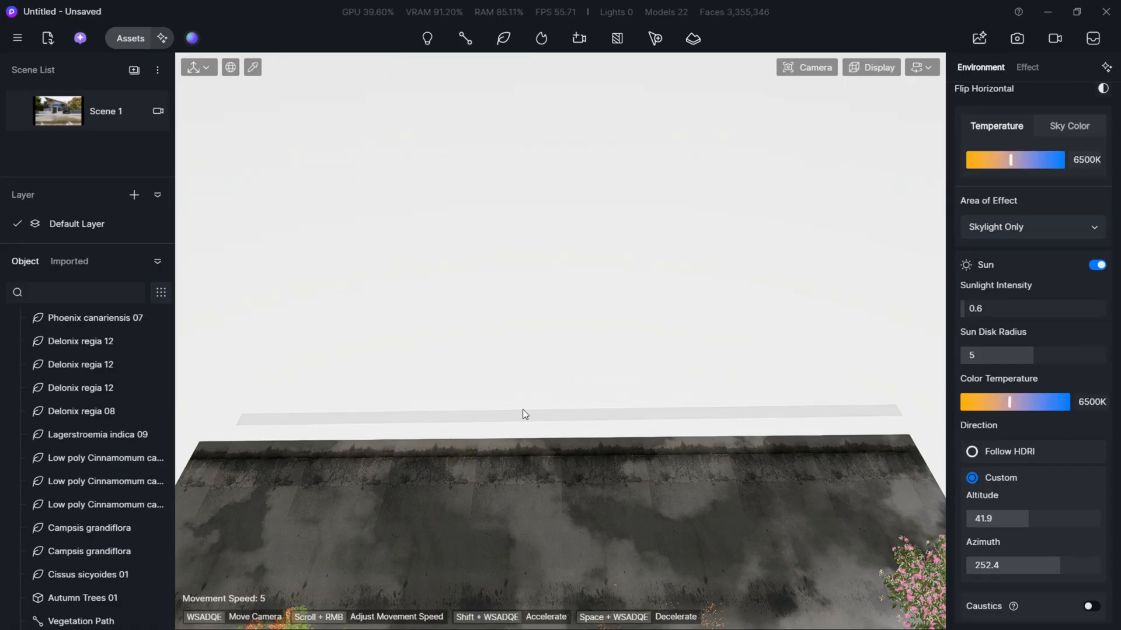
# - Move the vegetation path farther back from the road, to about X -67.83, Y 33.77
pyautogui.click(555, 414)
pyautogui.moveTo(572, 410); pyautogui.dragTo(573, 415)
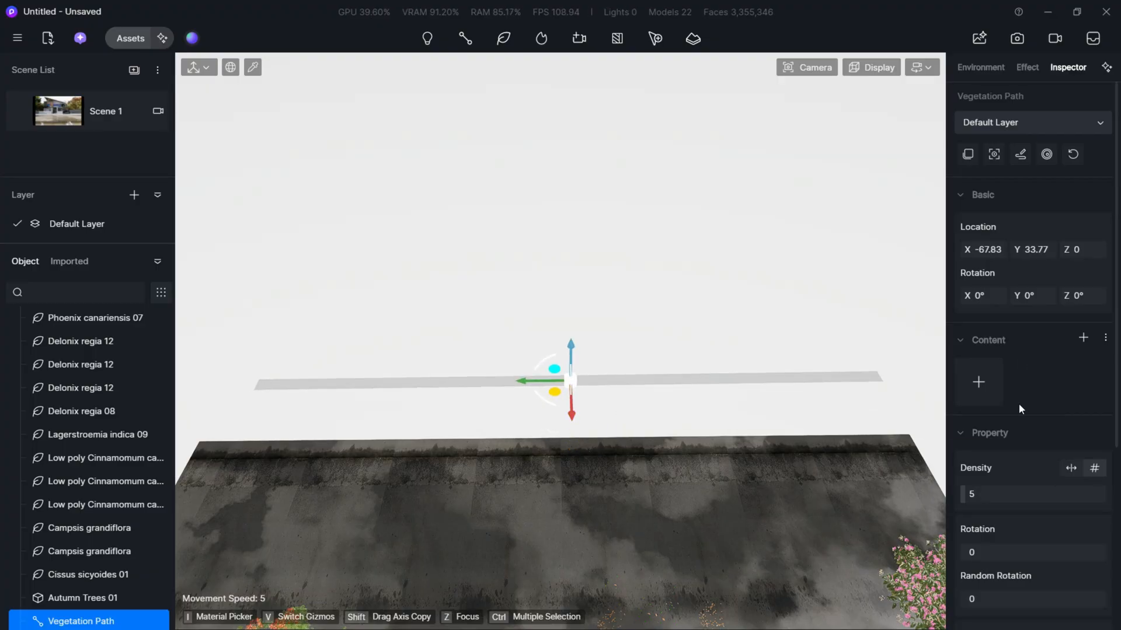
# - Add the low poly Cinnamomum tree, Abies nordmanniana 01 and Picea asperata Mast 02 to the vegetation path beyond the road
pyautogui.click(978, 381)
pyautogui.scroll(-15, 488, 457)
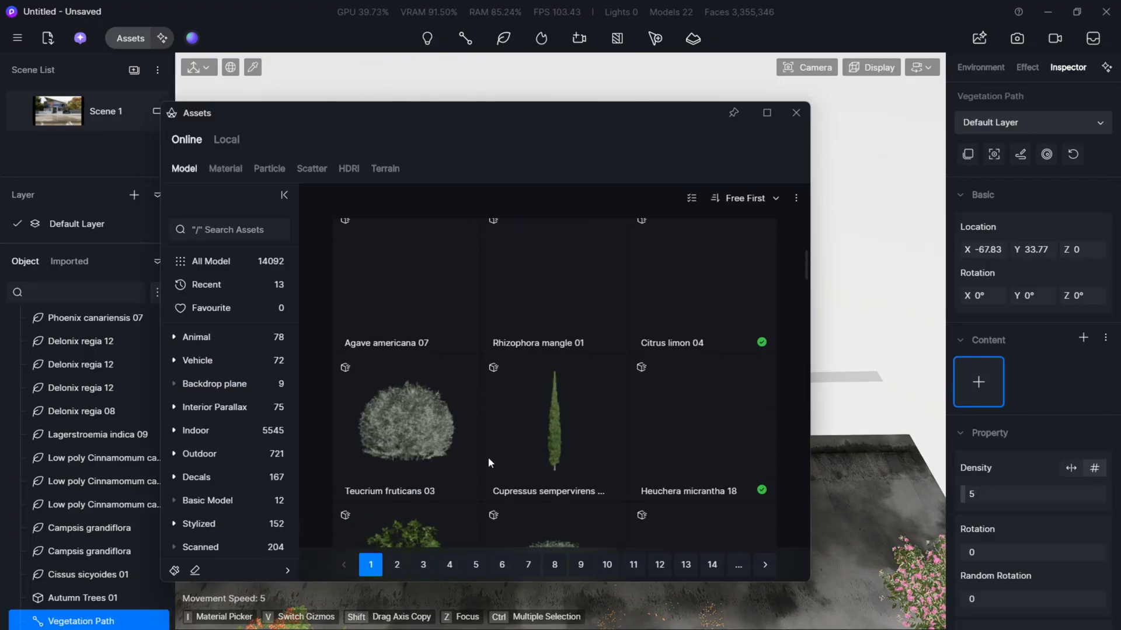
pyautogui.scroll(-10, 638, 433)
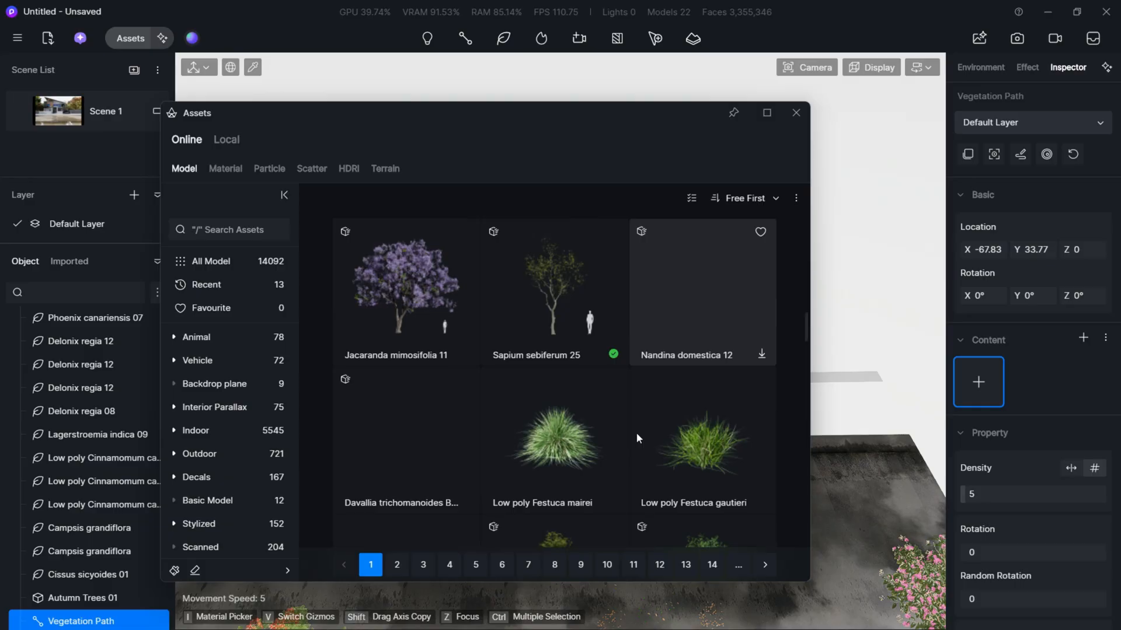
pyautogui.scroll(6, 573, 365)
pyautogui.scroll(-5, 573, 365)
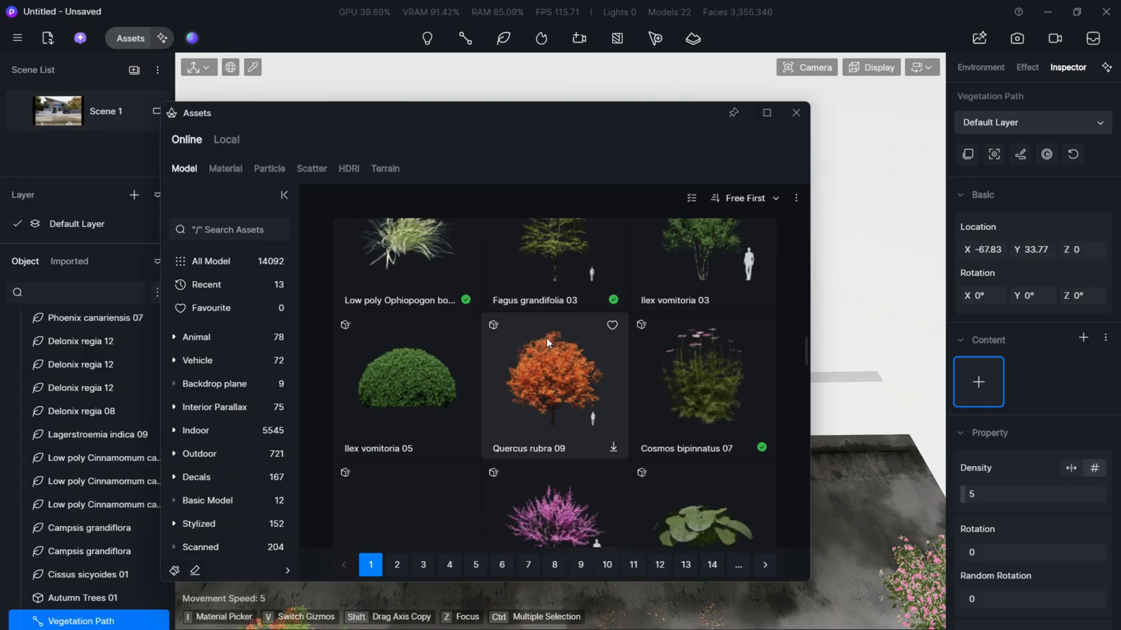
pyautogui.scroll(-10, 546, 338)
pyautogui.scroll(1, 414, 411)
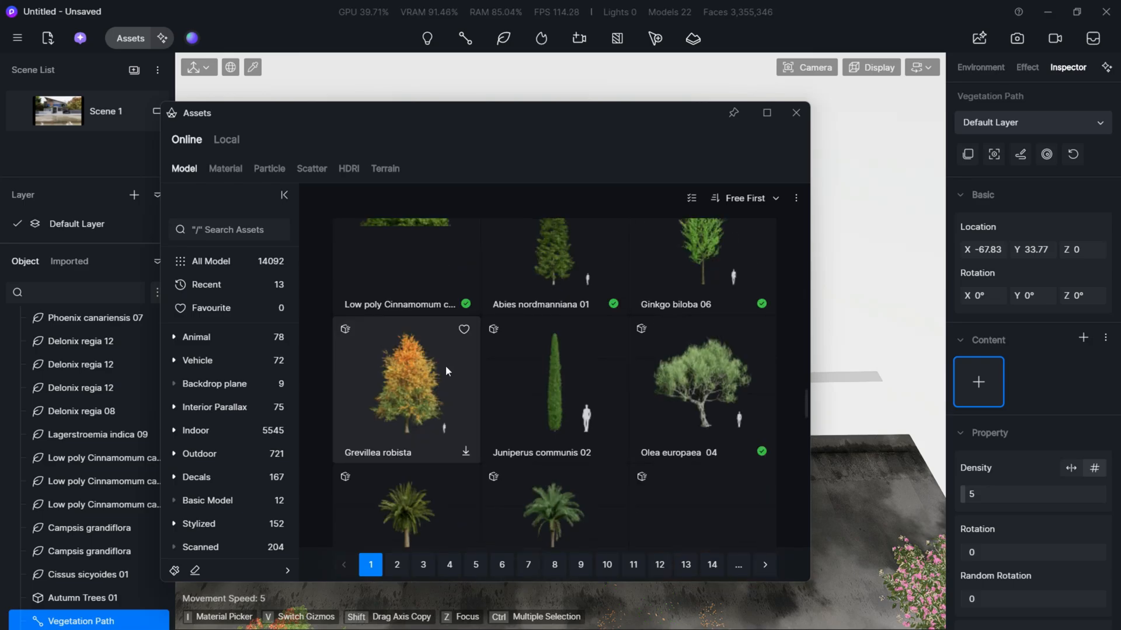
pyautogui.click(426, 275)
pyautogui.moveTo(458, 123); pyautogui.dragTo(195, 257)
pyautogui.click(546, 236)
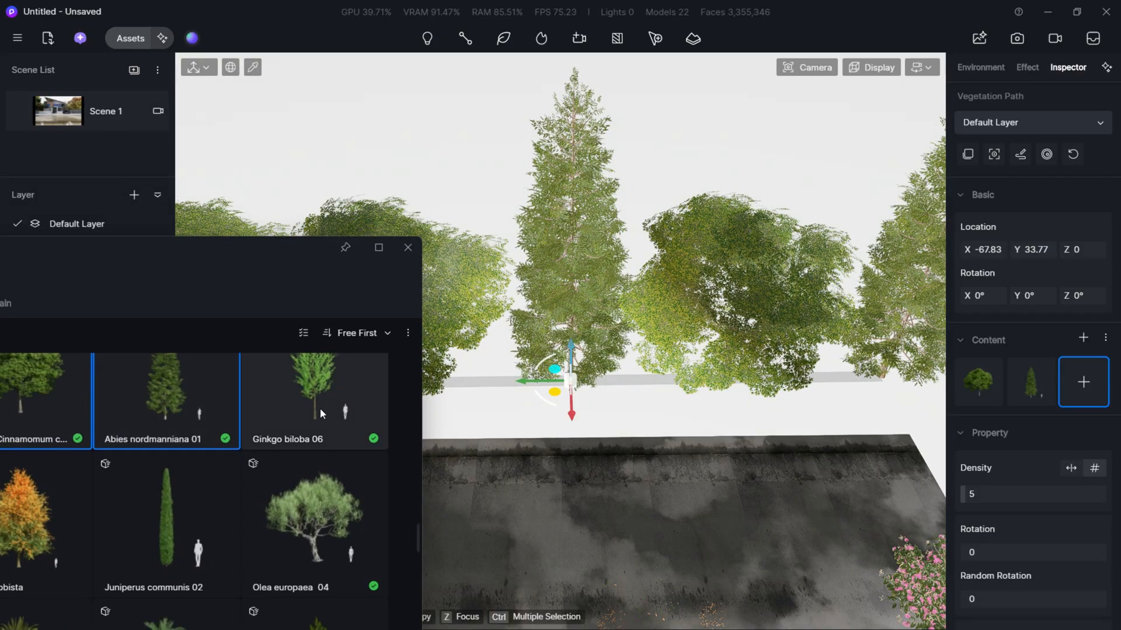
pyautogui.scroll(-2, 319, 438)
pyautogui.click(314, 534)
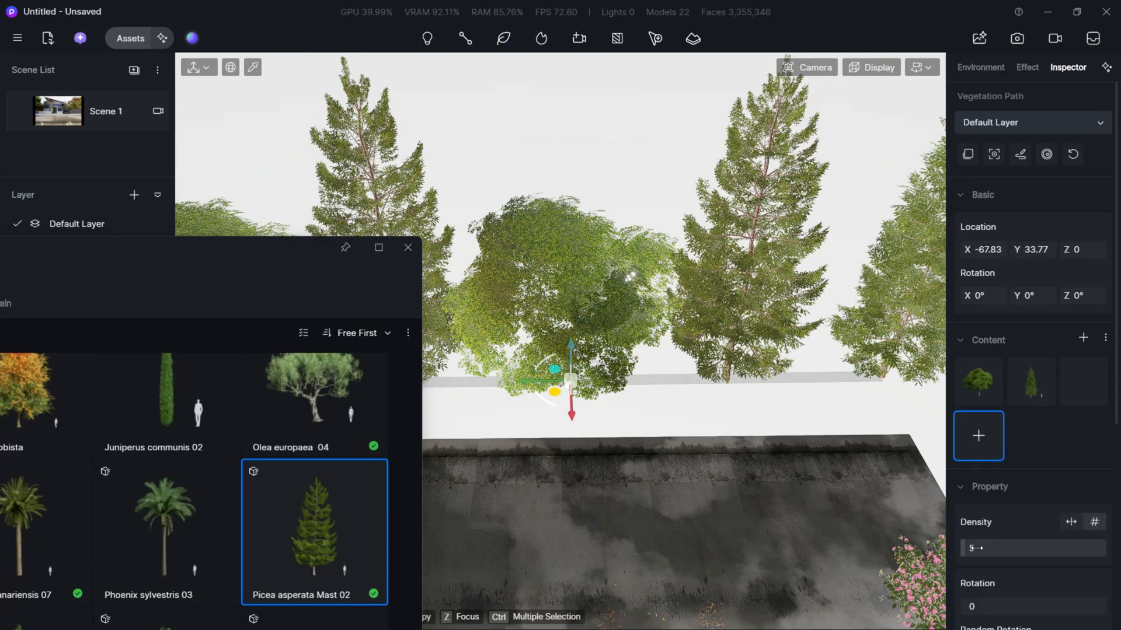
# - Set the tree path's density to 9, return to the Scene 1 view and deselect the path
pyautogui.moveTo(976, 548); pyautogui.dragTo(985, 548)
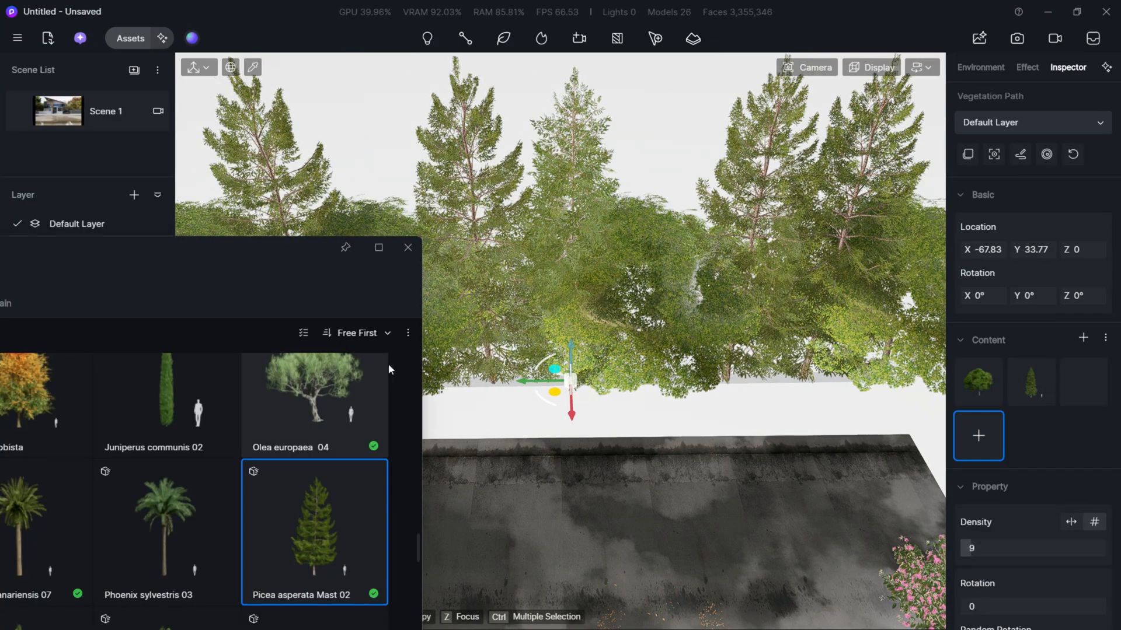
pyautogui.click(408, 247)
pyautogui.click(53, 121)
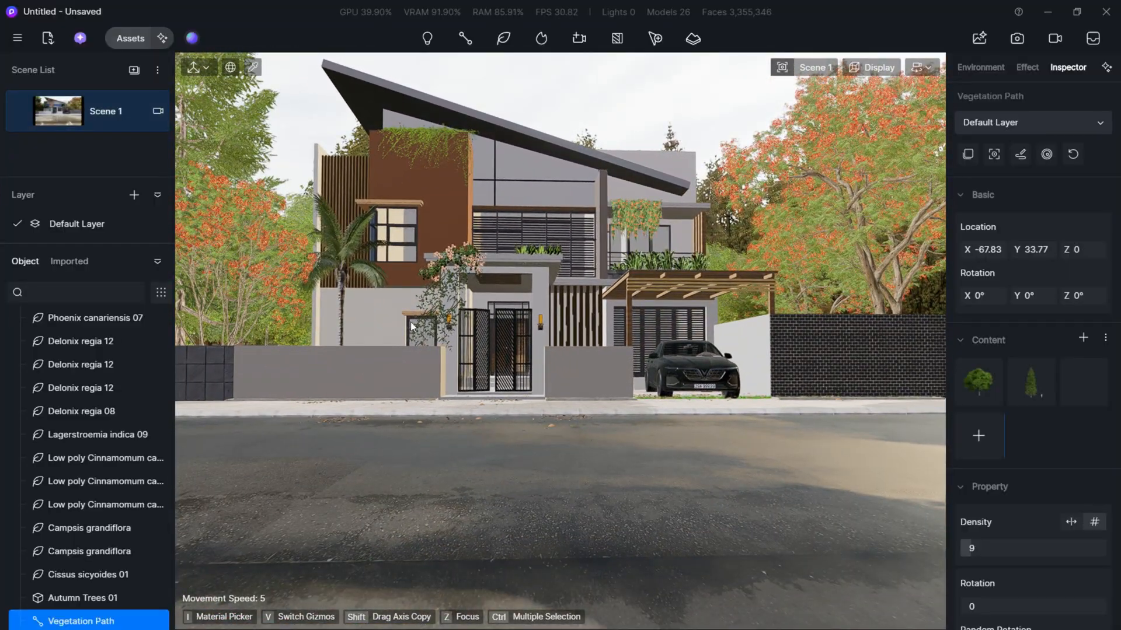
pyautogui.press('Escape')
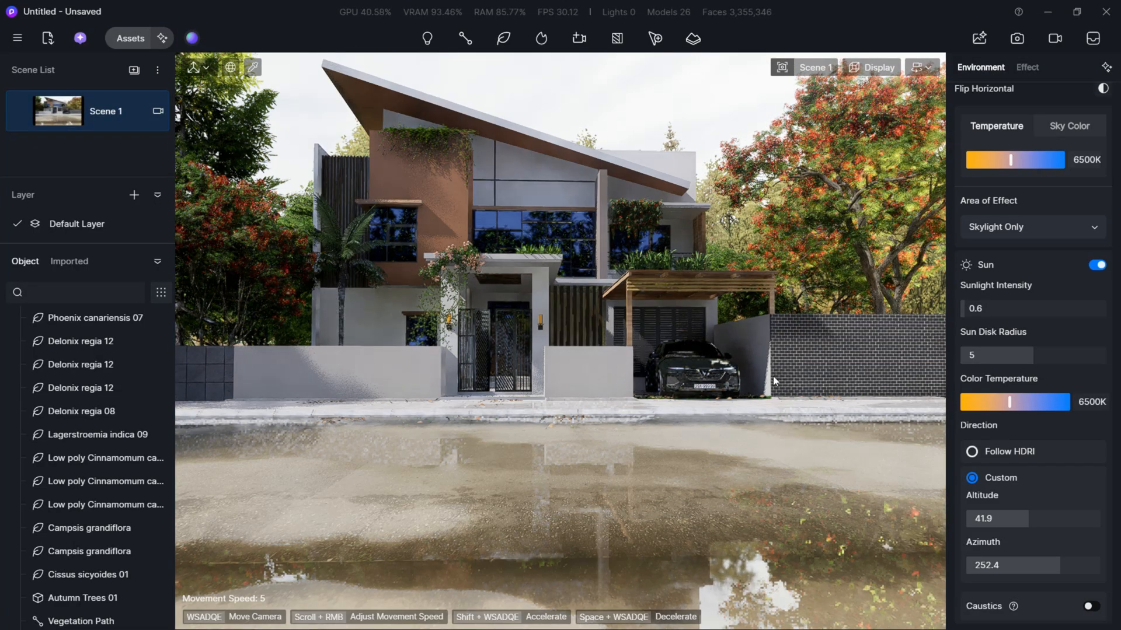
# - Darken the base colour of the road material in front of the villa to a deeper grey
pyautogui.press('a')
pyautogui.press('q')
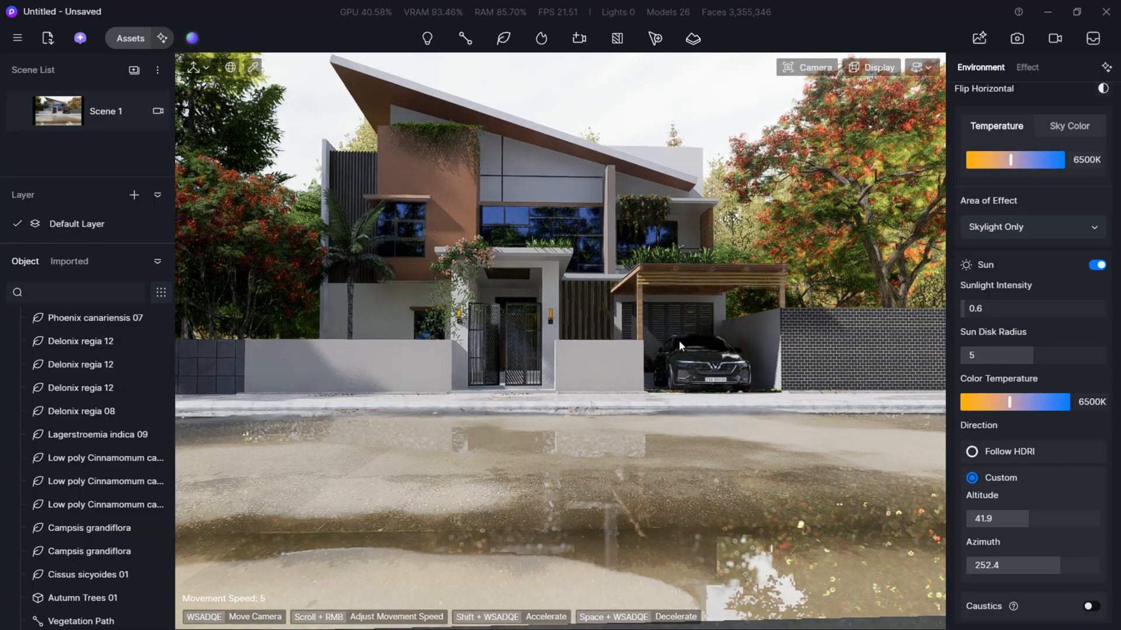
pyautogui.press('e')
pyautogui.moveTo(679, 341); pyautogui.dragTo(680, 354, button='right')
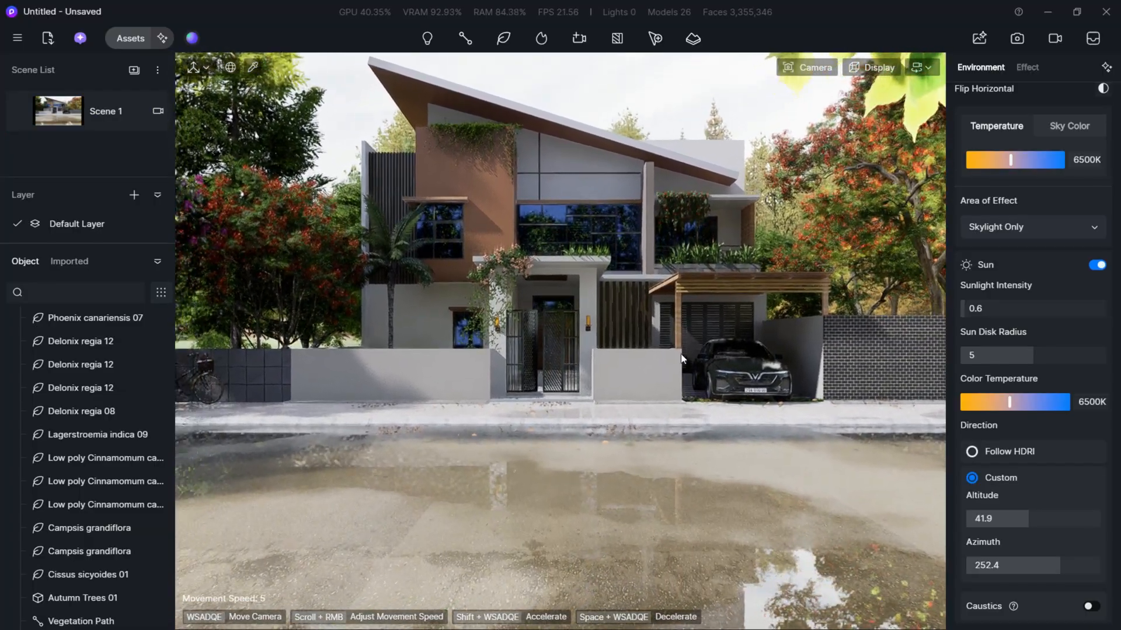
pyautogui.press('q')
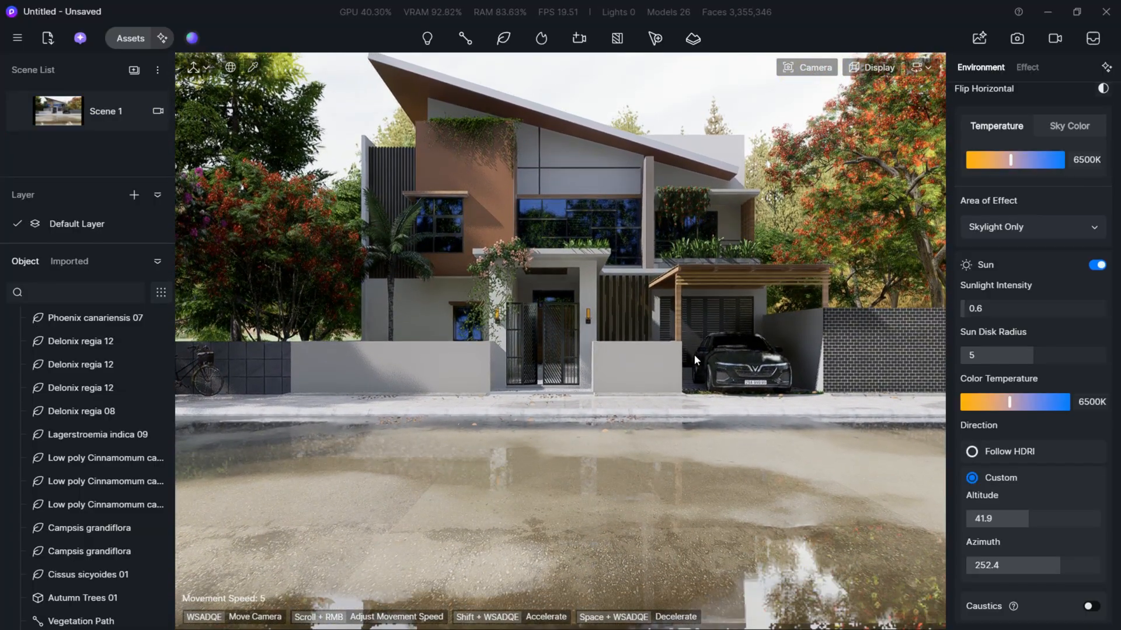
pyautogui.press('e')
pyautogui.press('a')
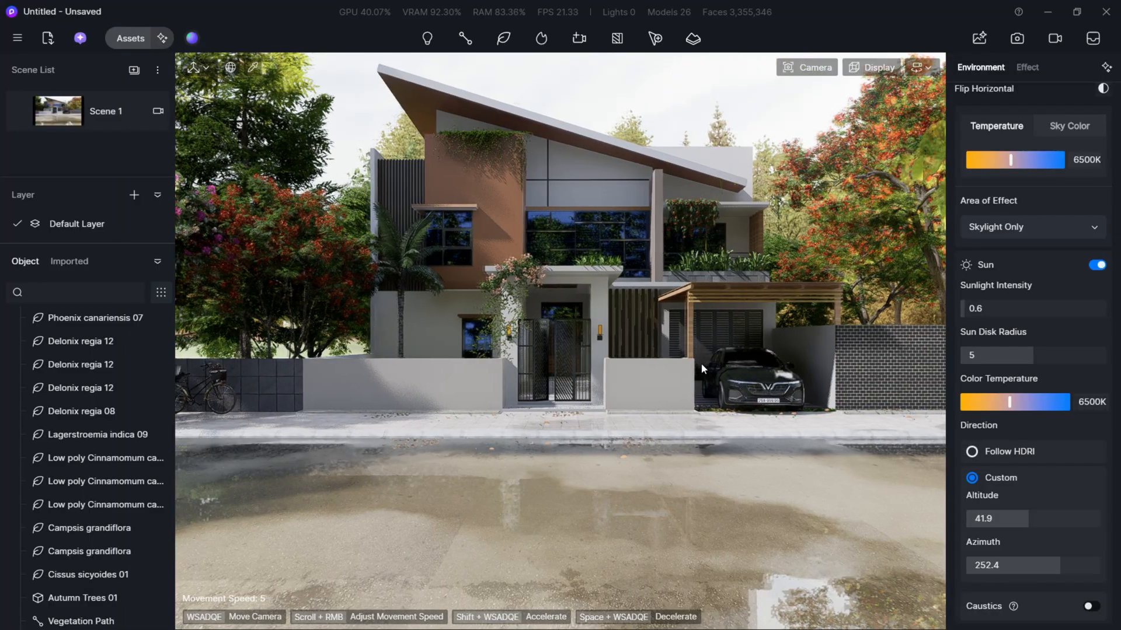
pyautogui.moveTo(702, 363); pyautogui.dragTo(723, 363, button='right')
pyautogui.press('d')
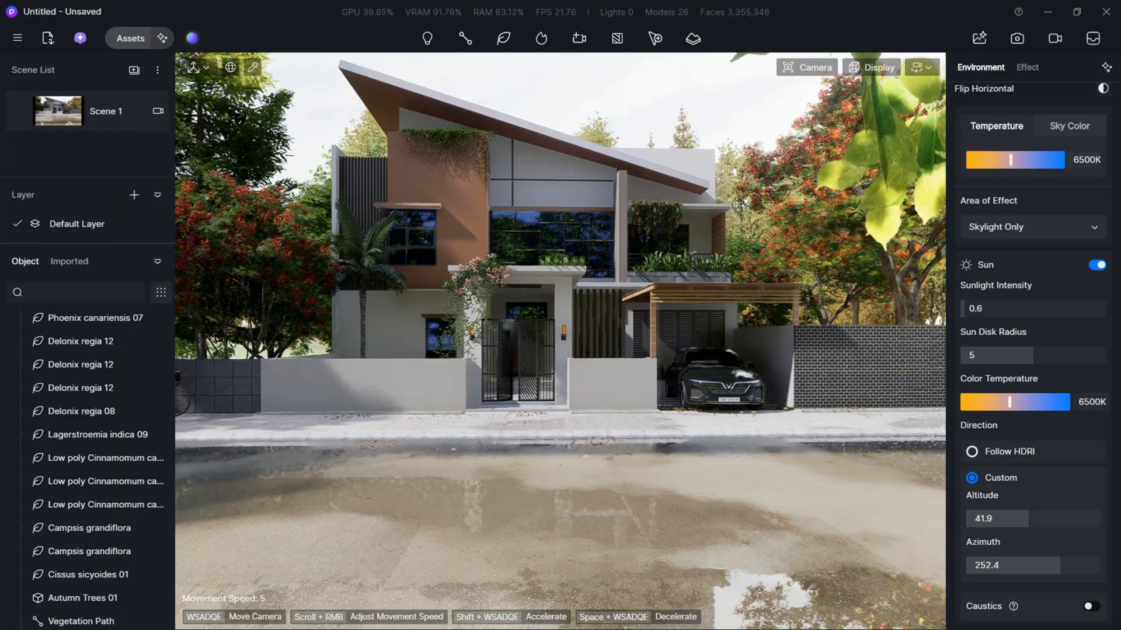
pyautogui.click(436, 535)
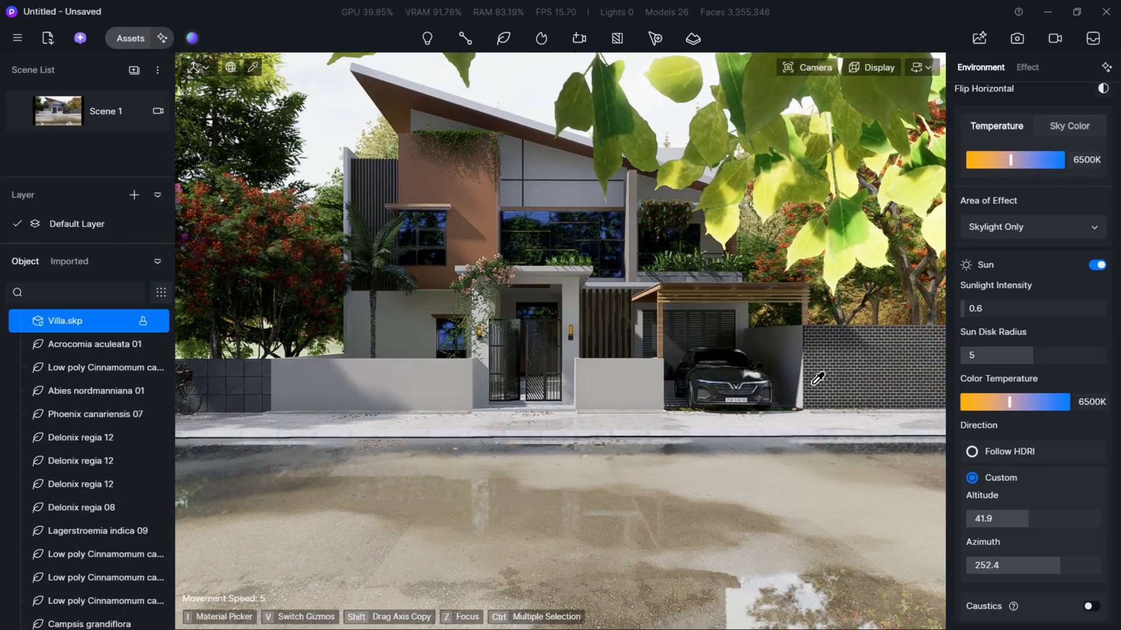
pyautogui.moveTo(968, 369); pyautogui.dragTo(967, 386)
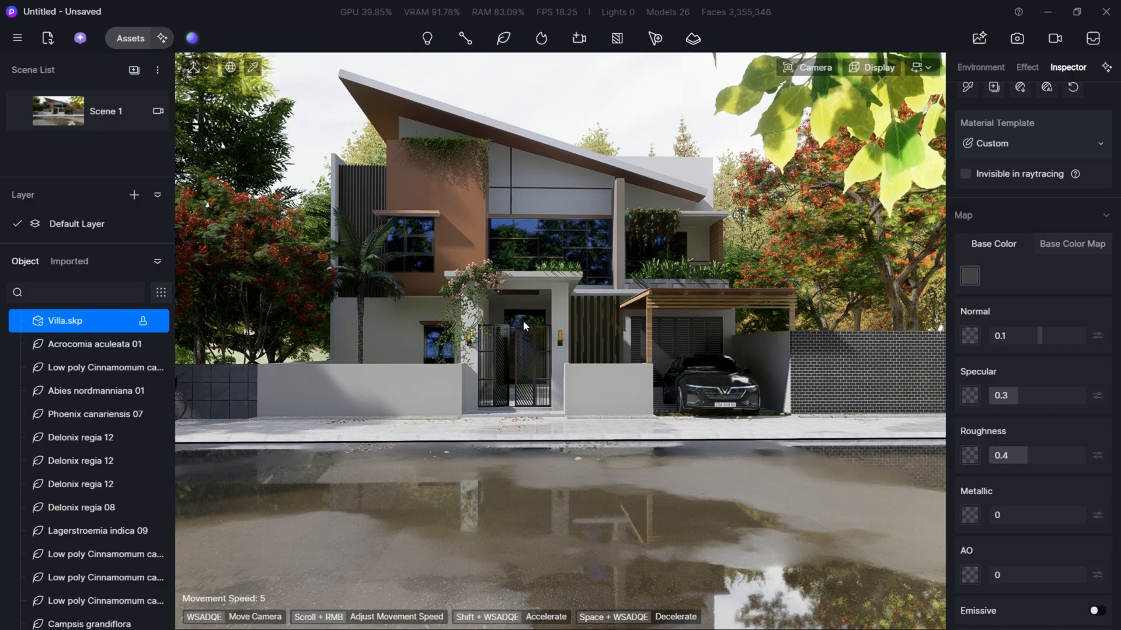
# - Draw a straight two-point vegetation path along the grass strip at the foot of the villa's front wall, from its far end to the gate
pyautogui.moveTo(484, 342); pyautogui.dragTo(483, 342, button='right')
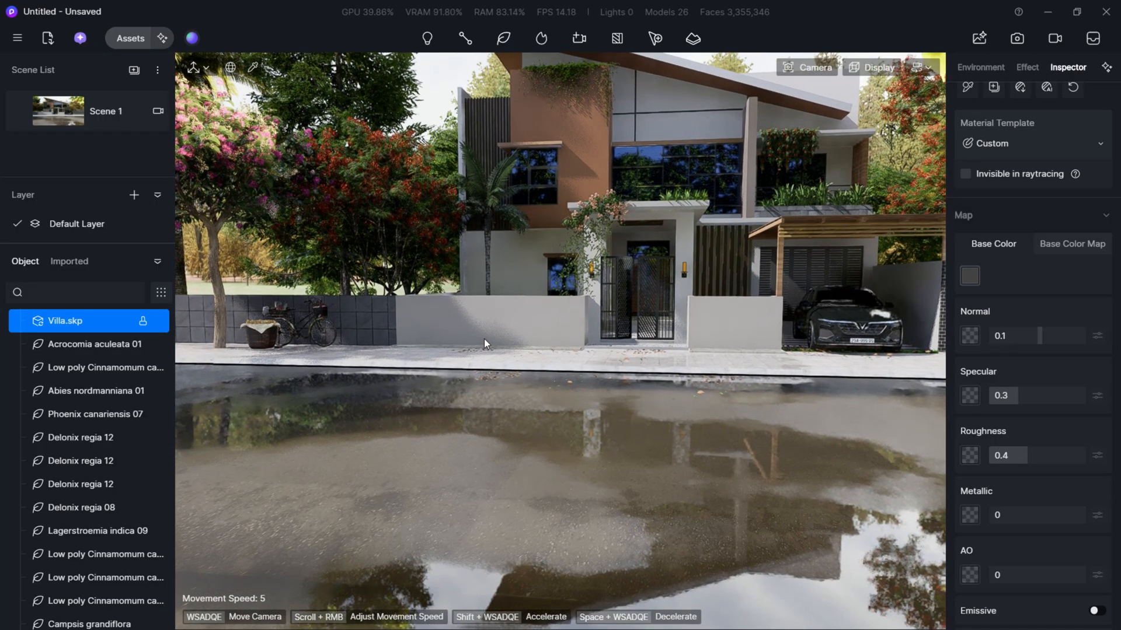
pyautogui.press('w')
pyautogui.press('a')
pyautogui.press('w')
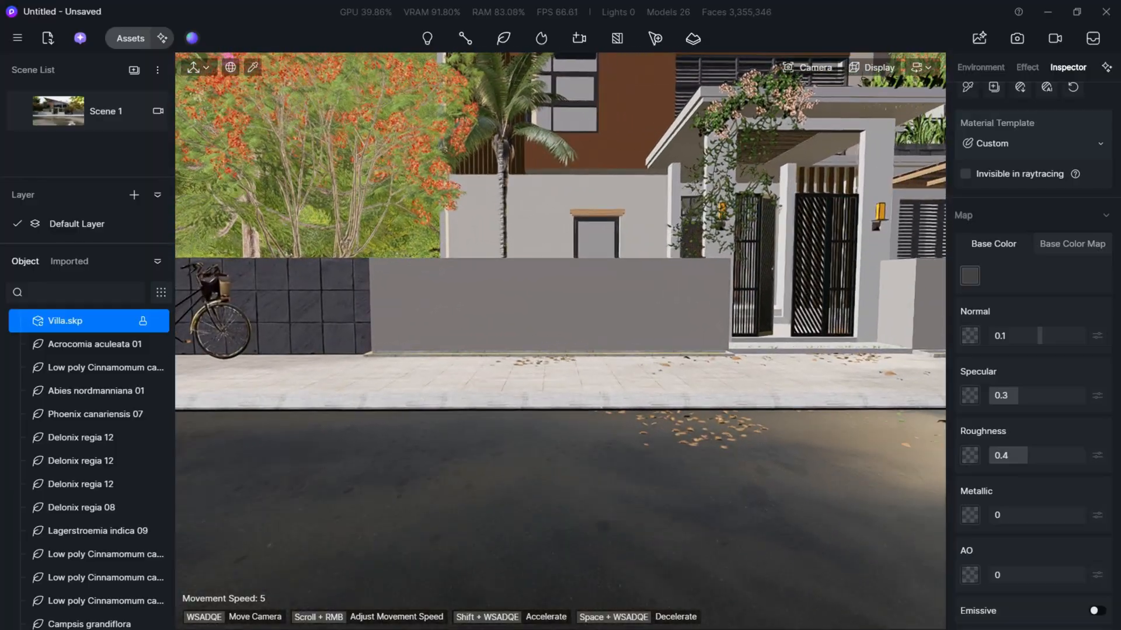
pyautogui.press('s')
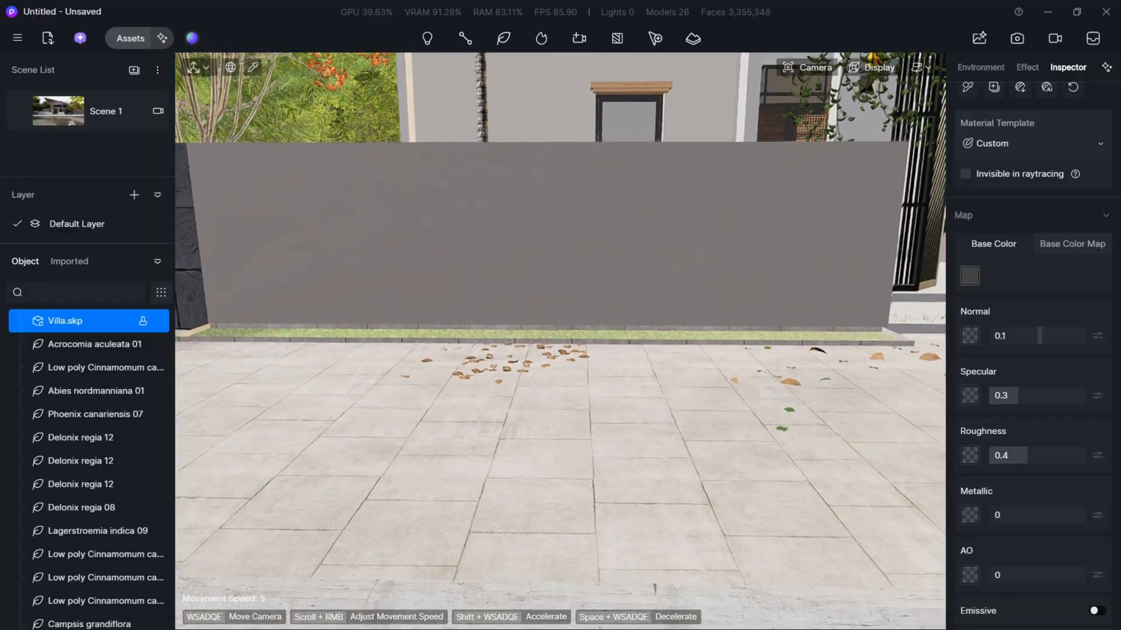
pyautogui.press('e')
pyautogui.press('a')
pyautogui.moveTo(470, 42)
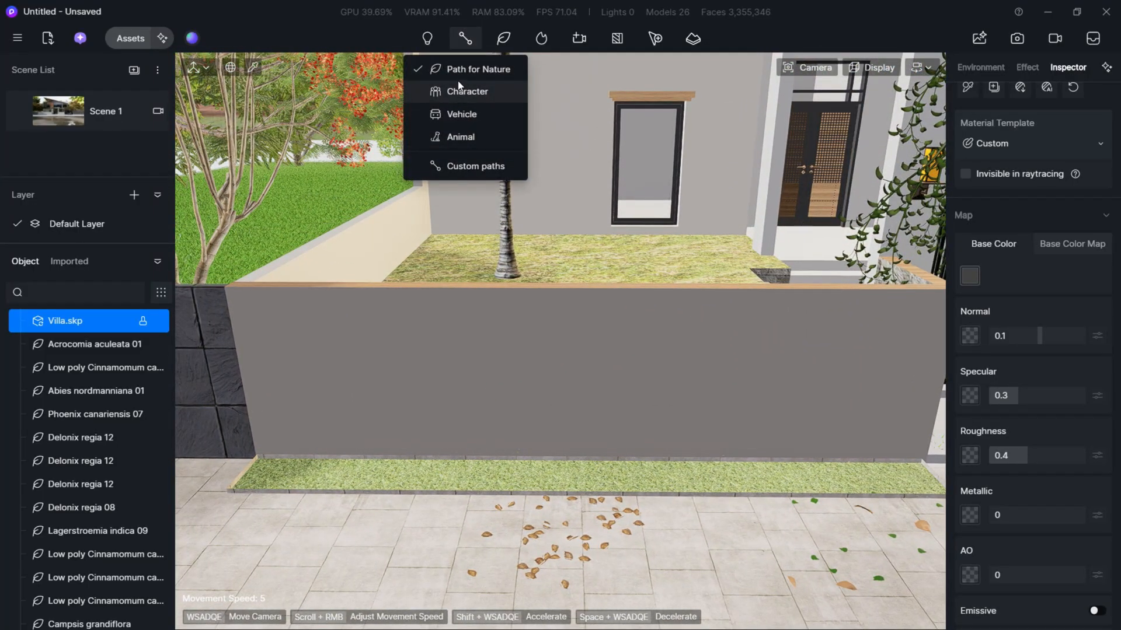
pyautogui.click(267, 470)
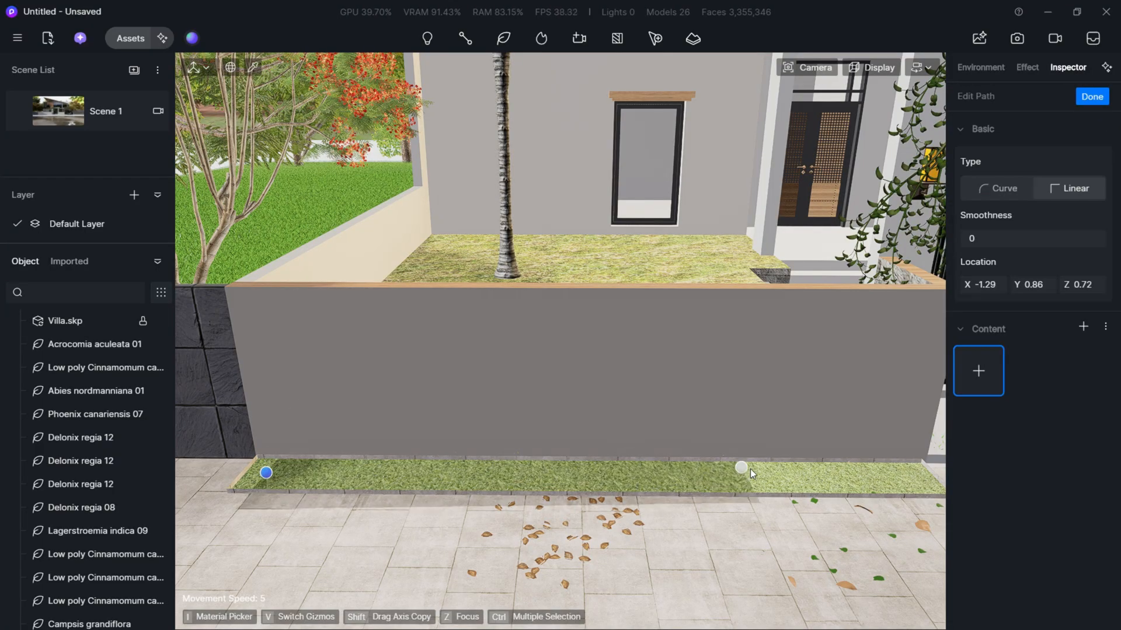
pyautogui.press('d')
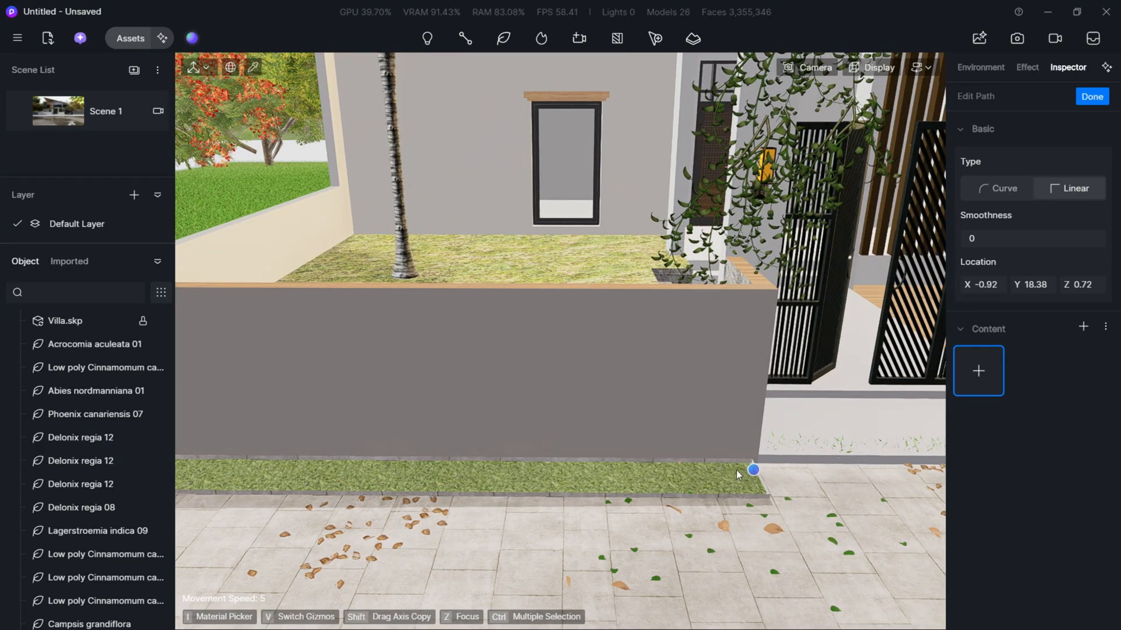
pyautogui.click(988, 371)
pyautogui.click(534, 469)
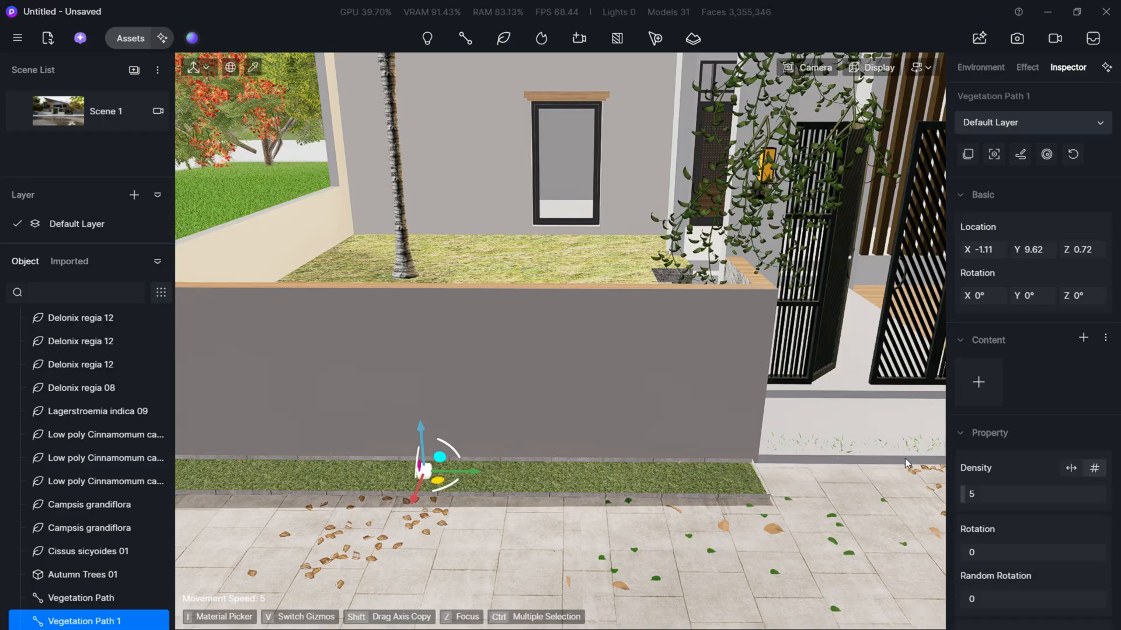
# - Add Hydrangea paniculata 01 to the vegetation path along the front wall
pyautogui.click(983, 389)
pyautogui.moveTo(165, 254); pyautogui.dragTo(495, 149)
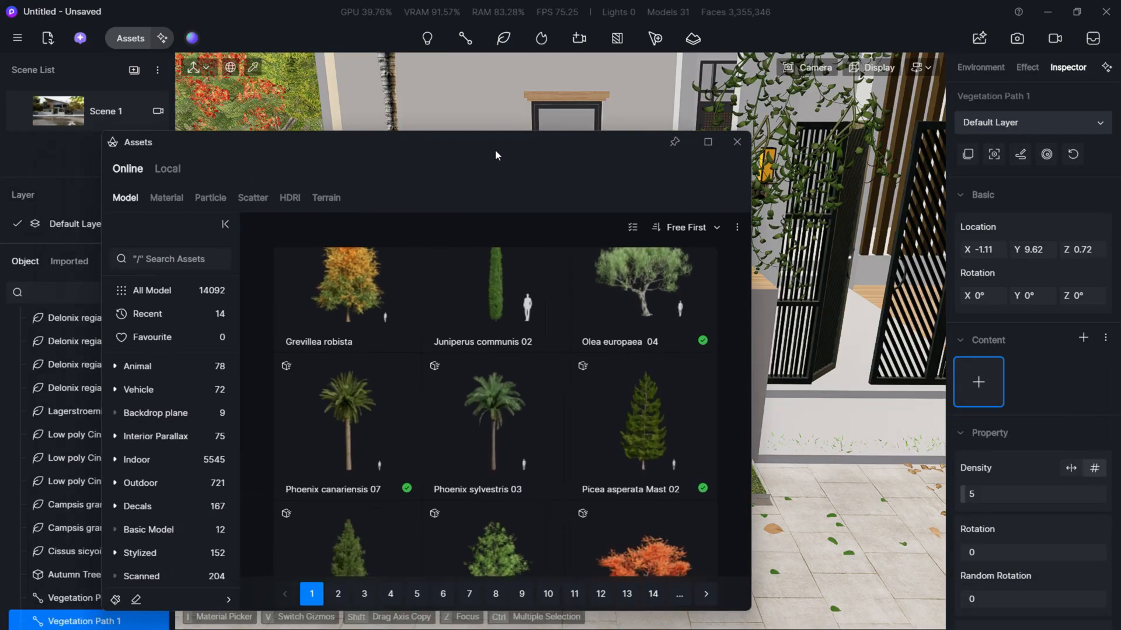
pyautogui.scroll(-3, 467, 392)
pyautogui.scroll(-15, 471, 392)
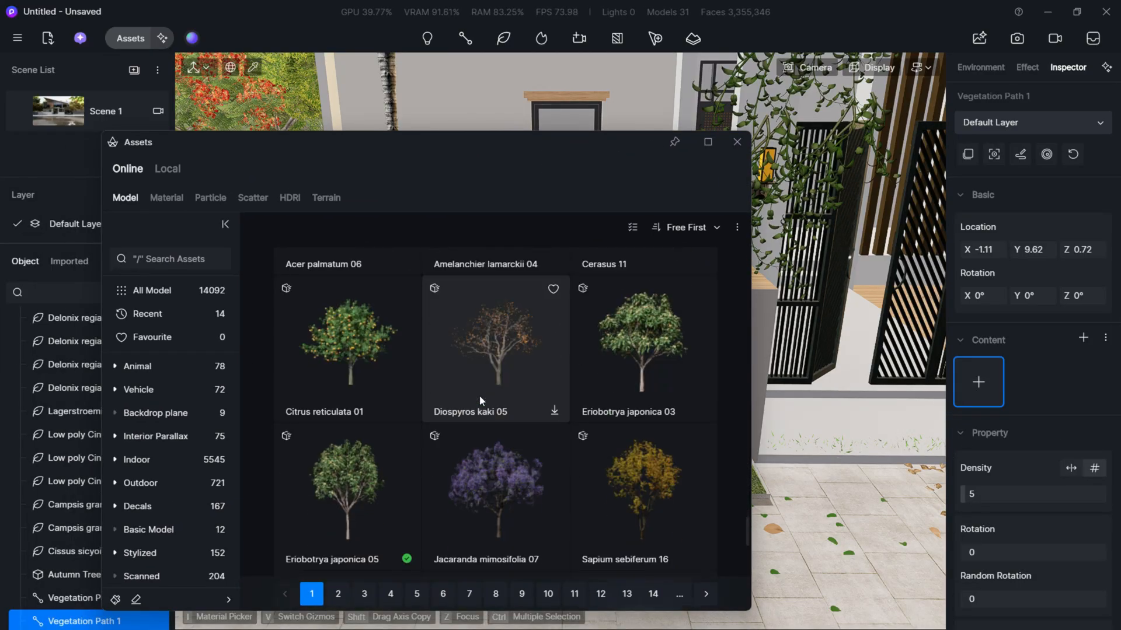
pyautogui.scroll(-3, 443, 499)
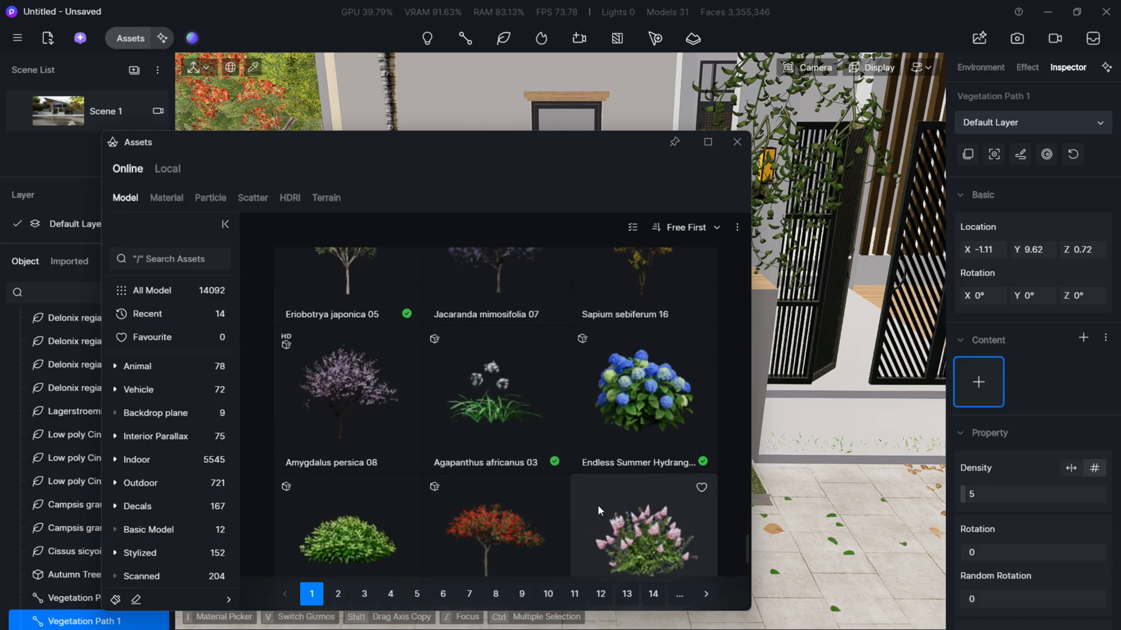
pyautogui.scroll(-4, 633, 439)
pyautogui.click(633, 439)
# - Filter the model library to the Flowering Herb category under Nature
pyautogui.scroll(-1, 537, 490)
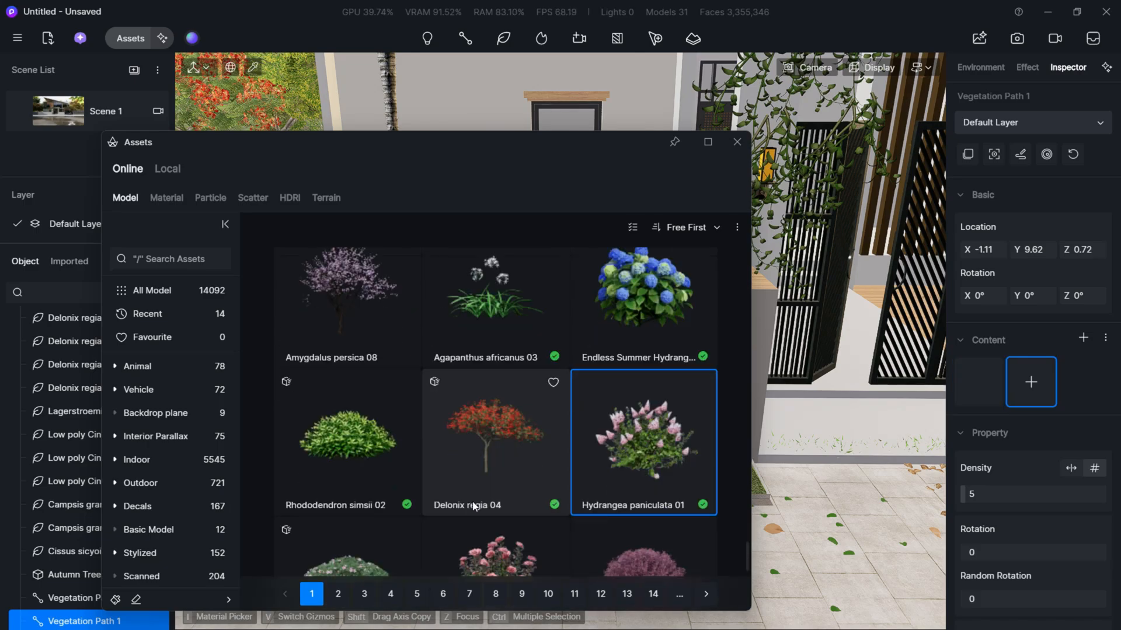
pyautogui.scroll(-5, 587, 506)
pyautogui.scroll(5, 467, 457)
pyautogui.scroll(-9, 467, 456)
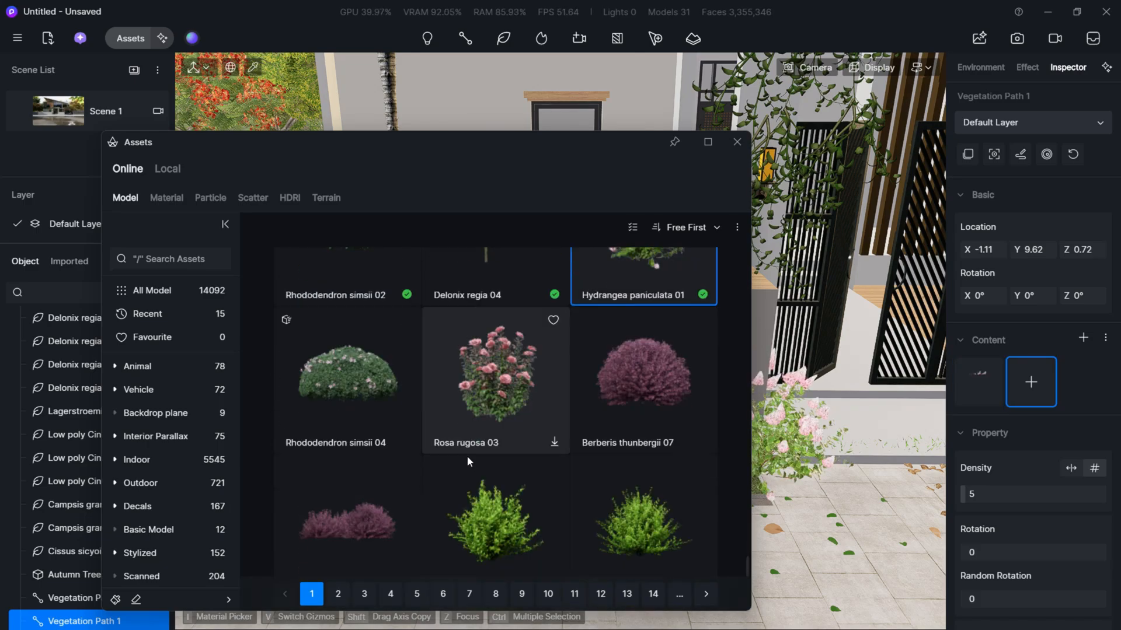
pyautogui.scroll(-4, 460, 457)
pyautogui.scroll(3, 460, 456)
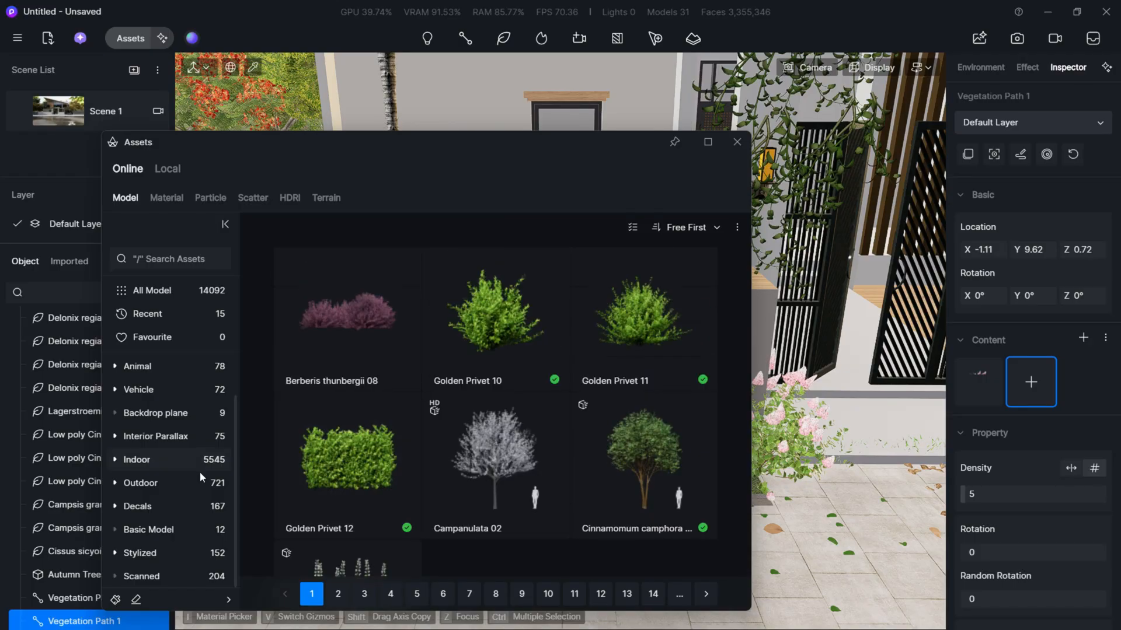
pyautogui.scroll(2, 125, 376)
pyautogui.click(157, 370)
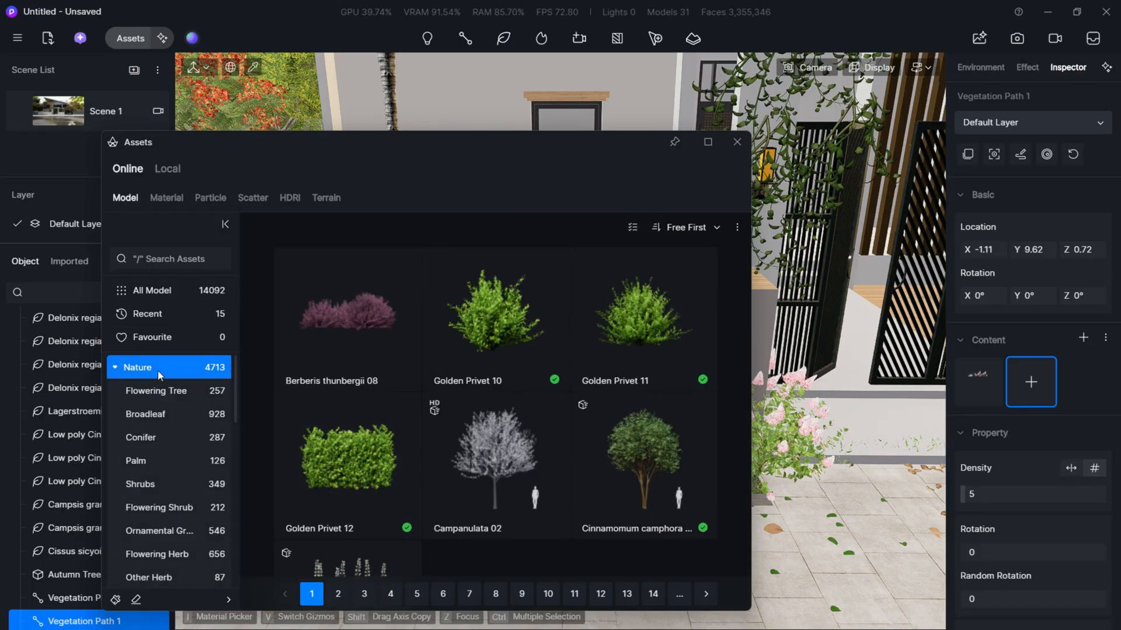
pyautogui.scroll(-3, 159, 435)
pyautogui.scroll(-10, 159, 435)
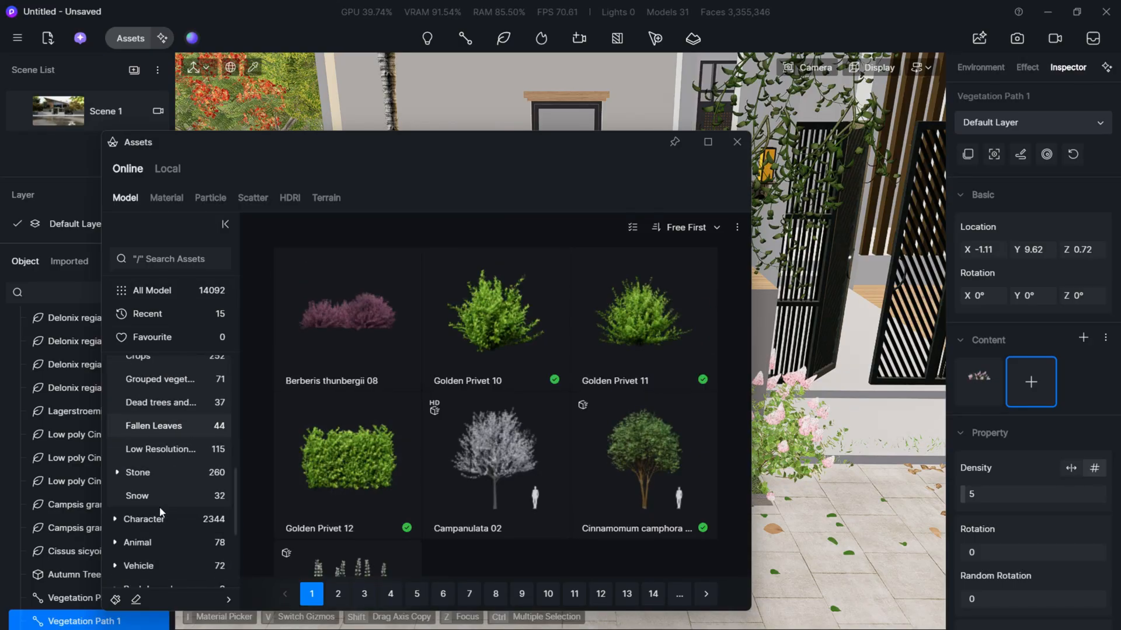
pyautogui.scroll(10, 162, 464)
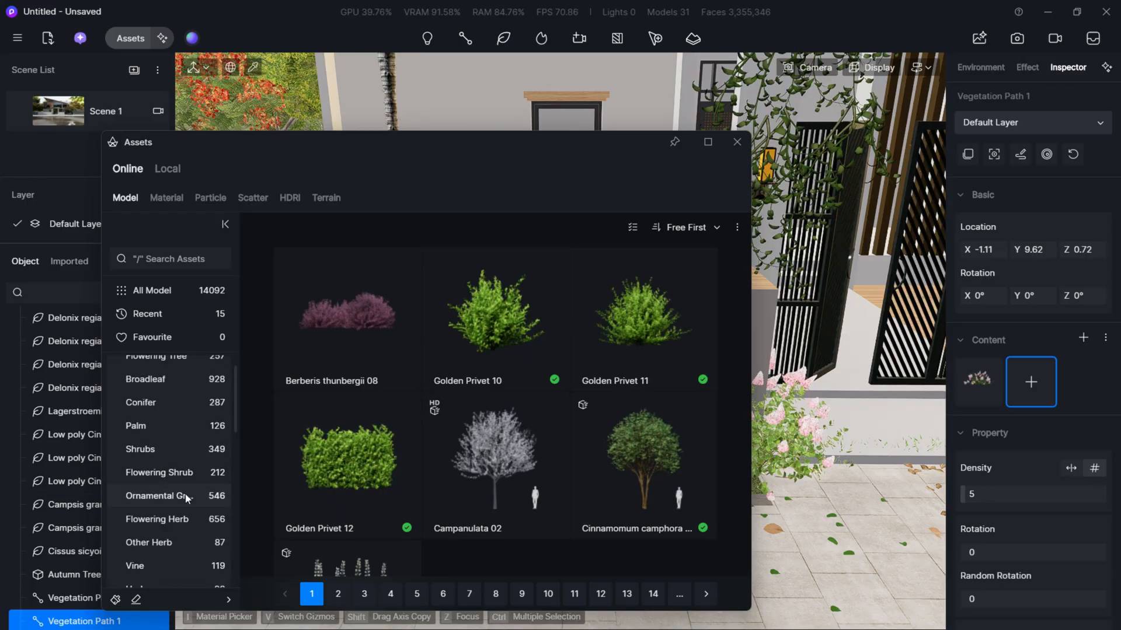
pyautogui.click(190, 521)
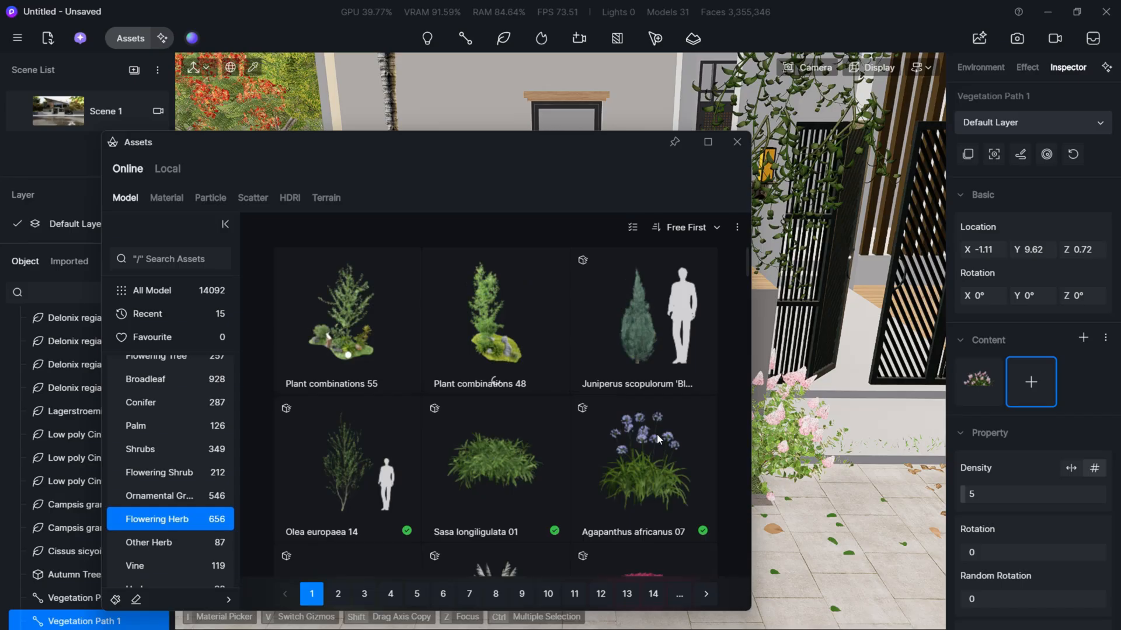
# - Try Agapanthus africanus 03 as a second plant on the front-wall vegetation path and remove it again
pyautogui.click(654, 466)
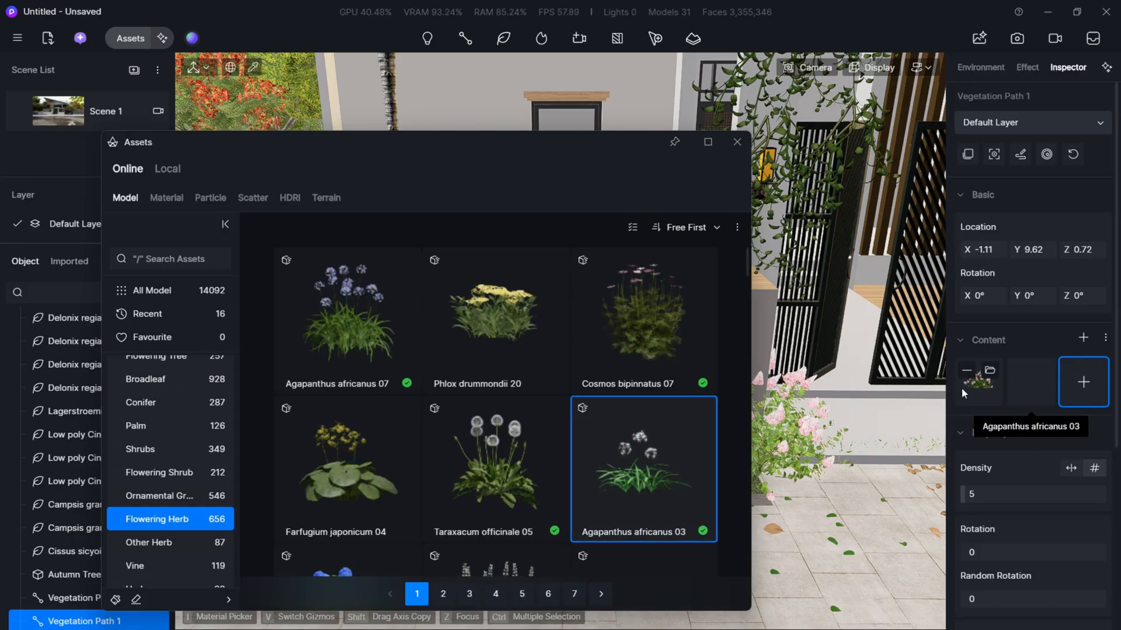
pyautogui.click(1020, 370)
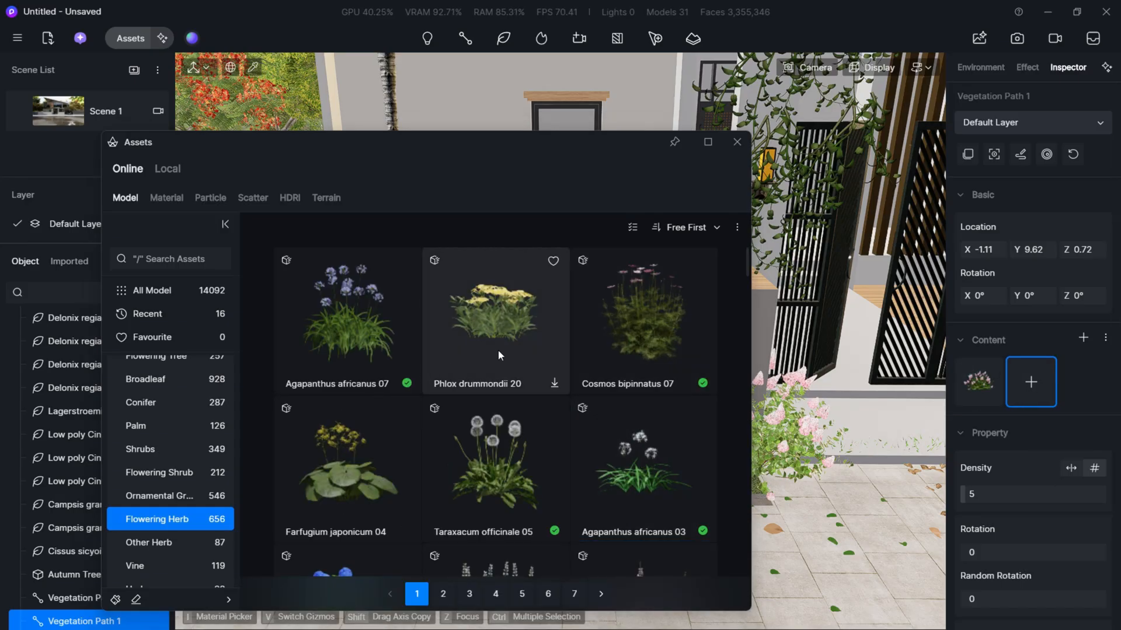
# - Add Agapanthus africanus 07 to the front-wall vegetation path and set the path's density to 7
pyautogui.click(386, 346)
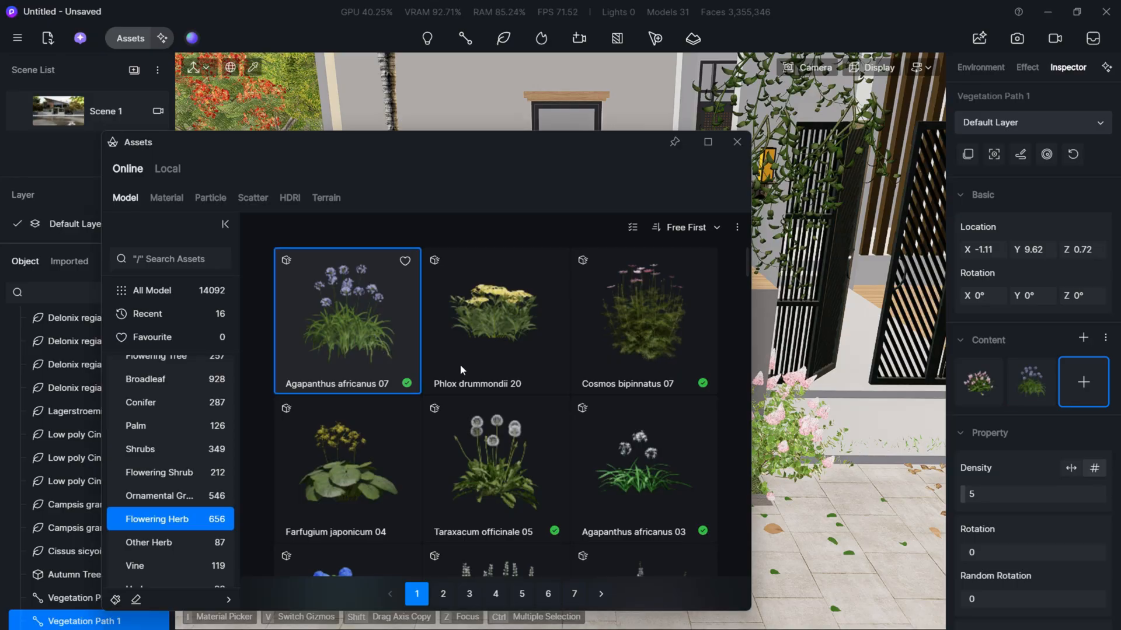
pyautogui.moveTo(545, 147); pyautogui.dragTo(193, 313)
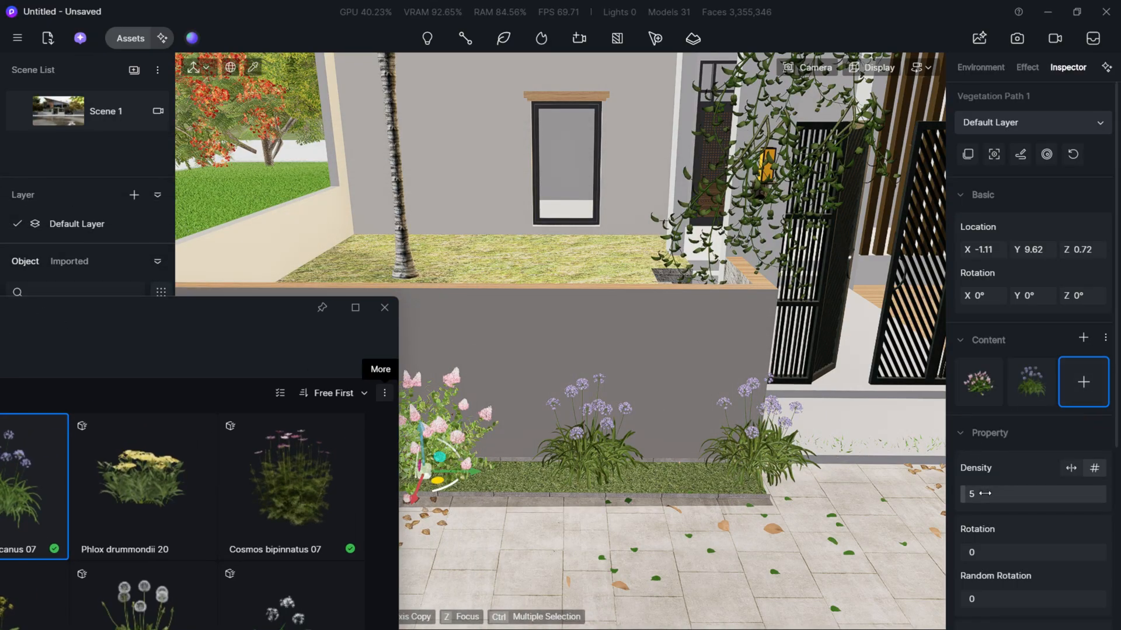
pyautogui.moveTo(985, 494); pyautogui.dragTo(987, 494)
# - Set the vegetation path's random spacing to 0.34 and its random rotation to 0.46
pyautogui.scroll(-2, 1000, 515)
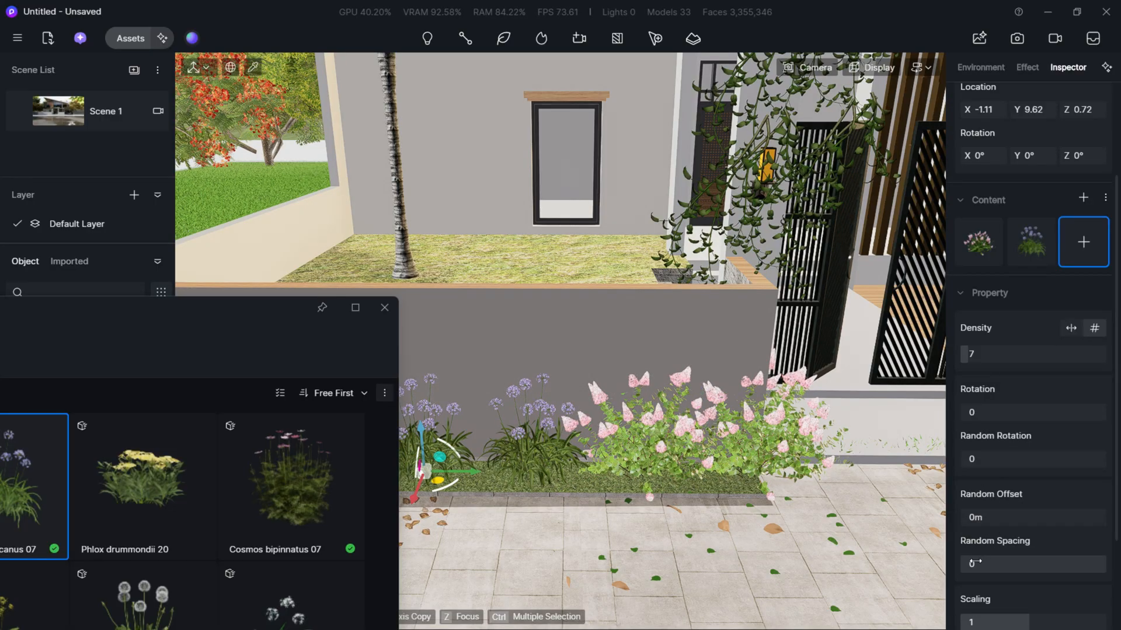
pyautogui.moveTo(973, 564); pyautogui.dragTo(1028, 556)
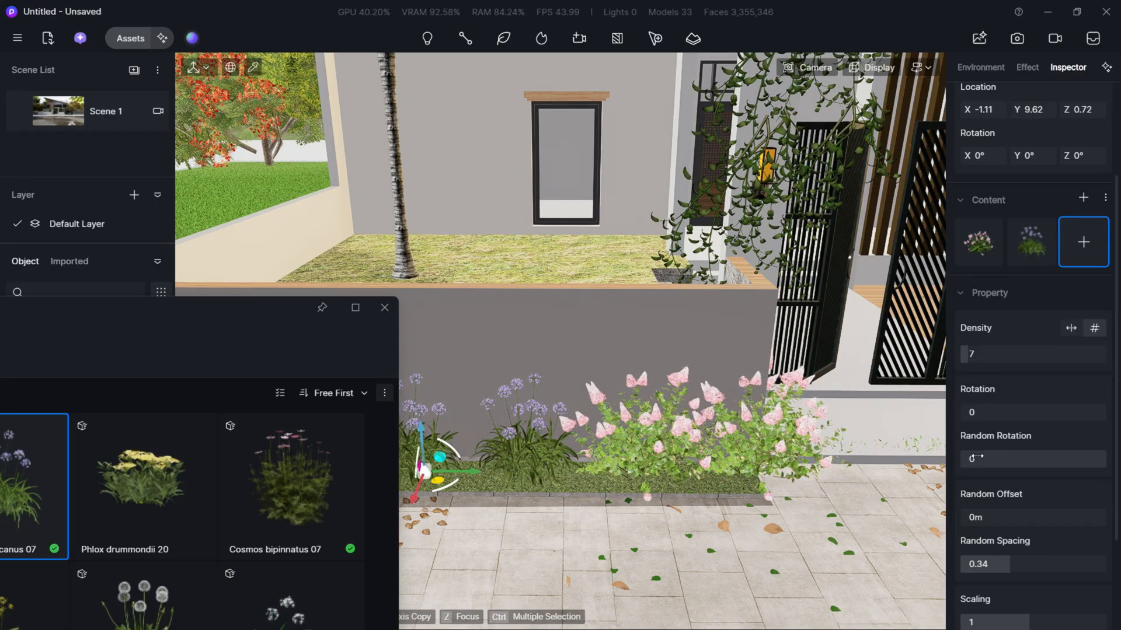
pyautogui.moveTo(976, 458); pyautogui.dragTo(999, 475)
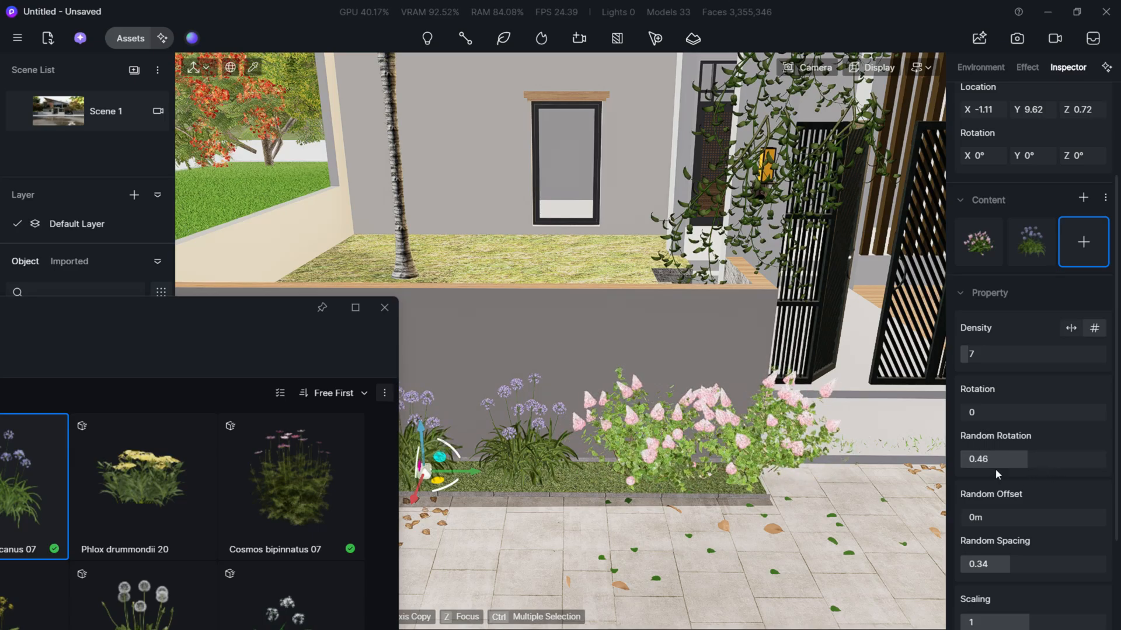
# - Make the front-wall planting fuller and smaller by setting the path's density to 23 and scaling to 0.53
pyautogui.moveTo(982, 359); pyautogui.dragTo(984, 359)
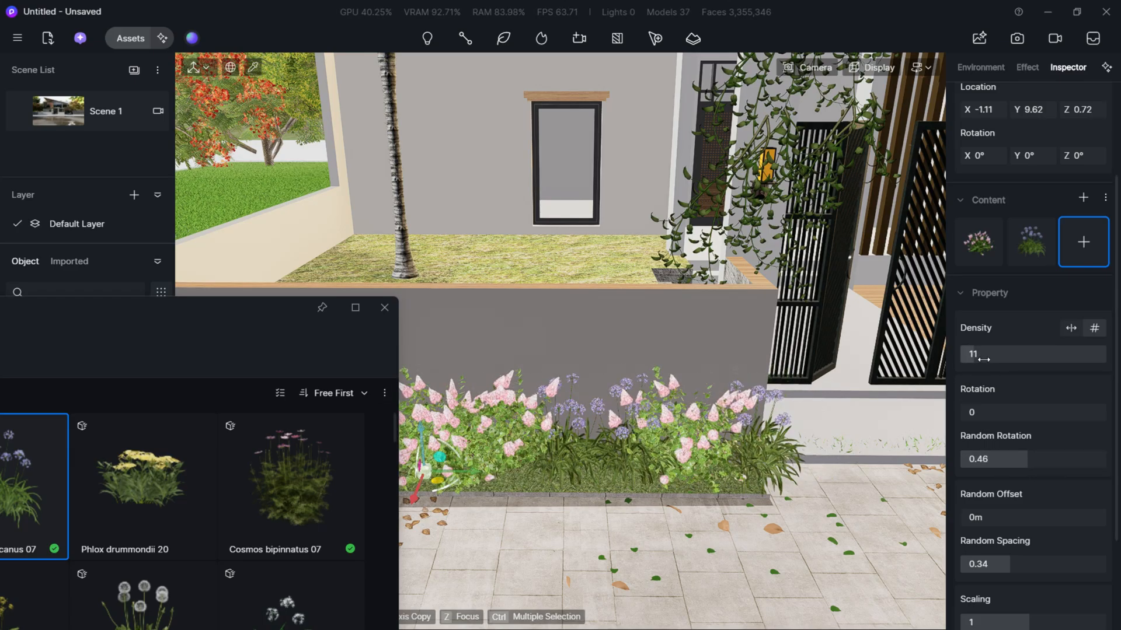
pyautogui.scroll(-2, 1011, 545)
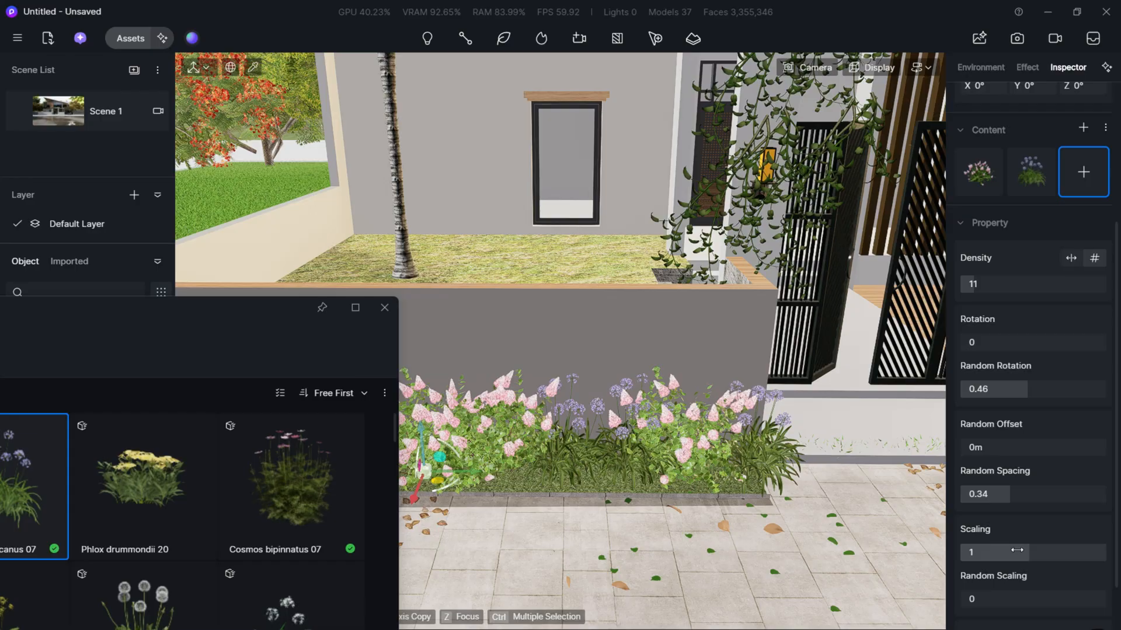
pyautogui.moveTo(1017, 549); pyautogui.dragTo(993, 551)
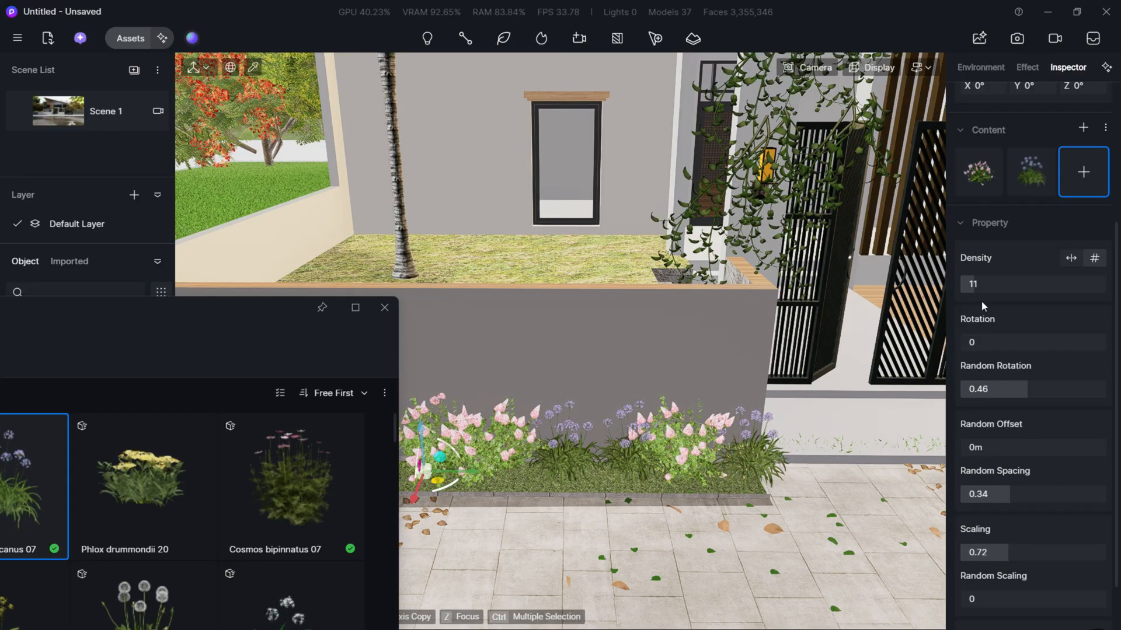
pyautogui.moveTo(985, 288); pyautogui.dragTo(1005, 288)
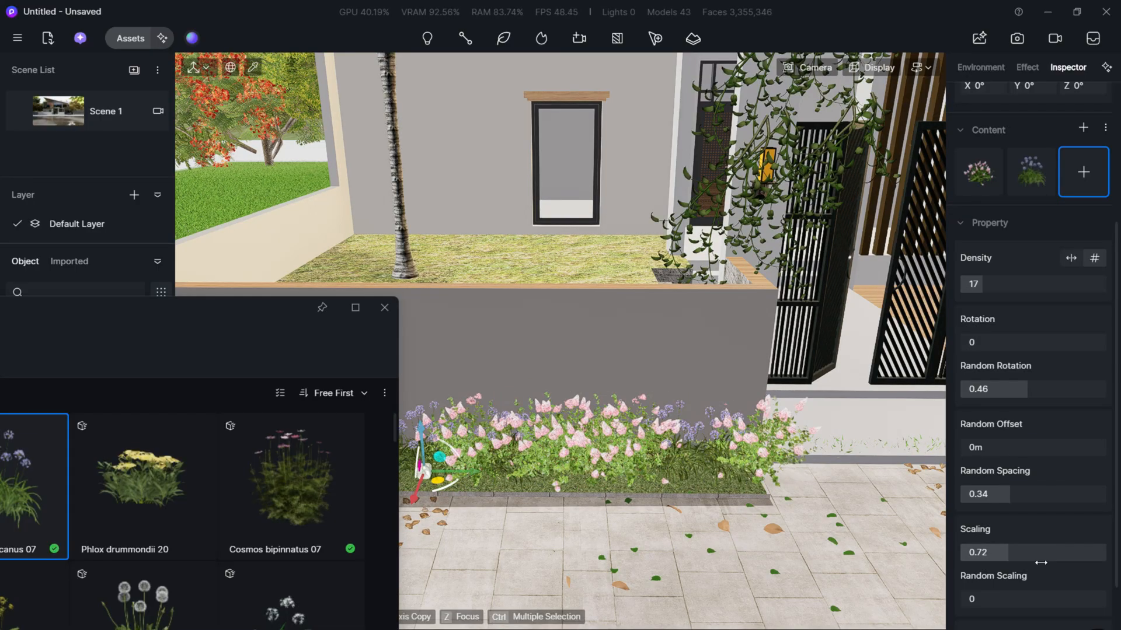
pyautogui.moveTo(1013, 555); pyautogui.dragTo(995, 552)
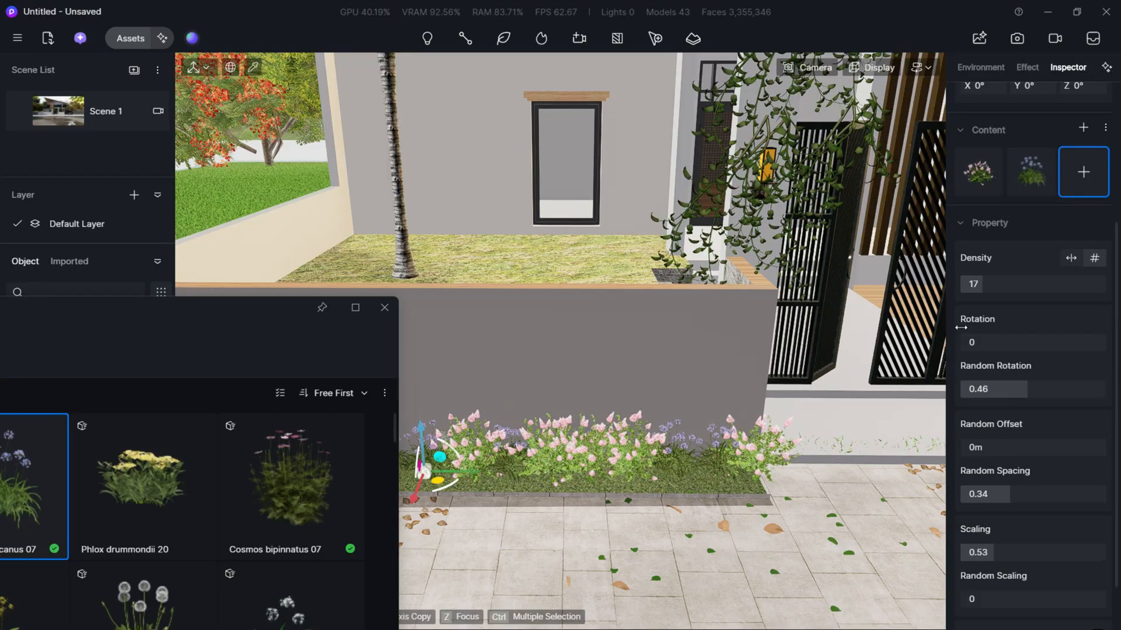
pyautogui.moveTo(985, 287); pyautogui.dragTo(994, 286)
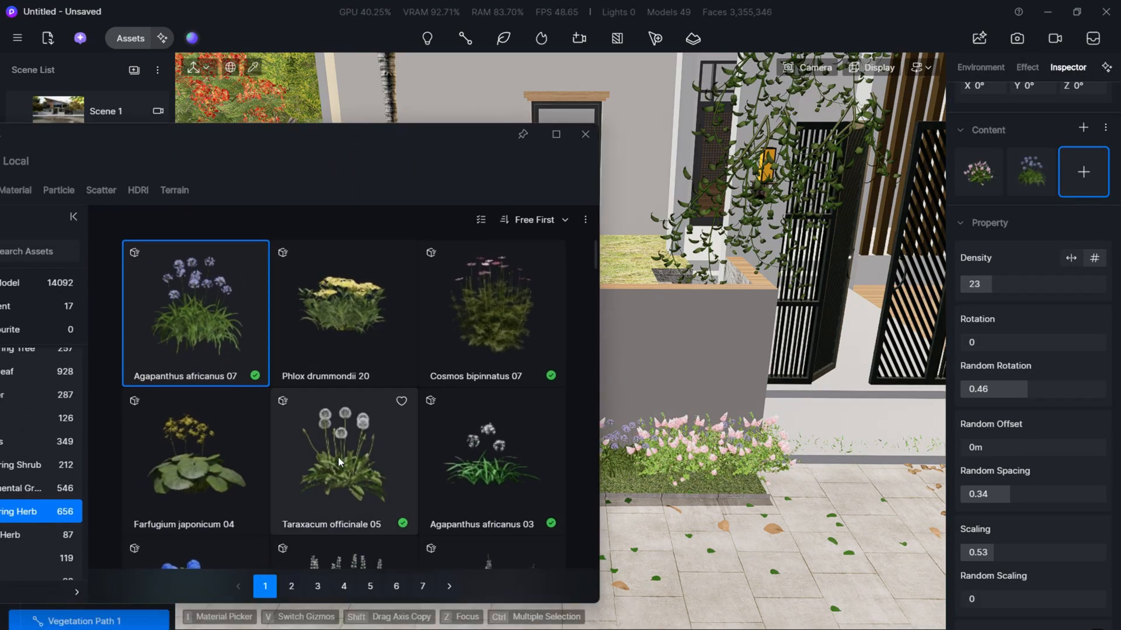
# - Add Taraxacum officinale 05 to the front-wall vegetation path and set the random rotation to 0.35
pyautogui.click(362, 459)
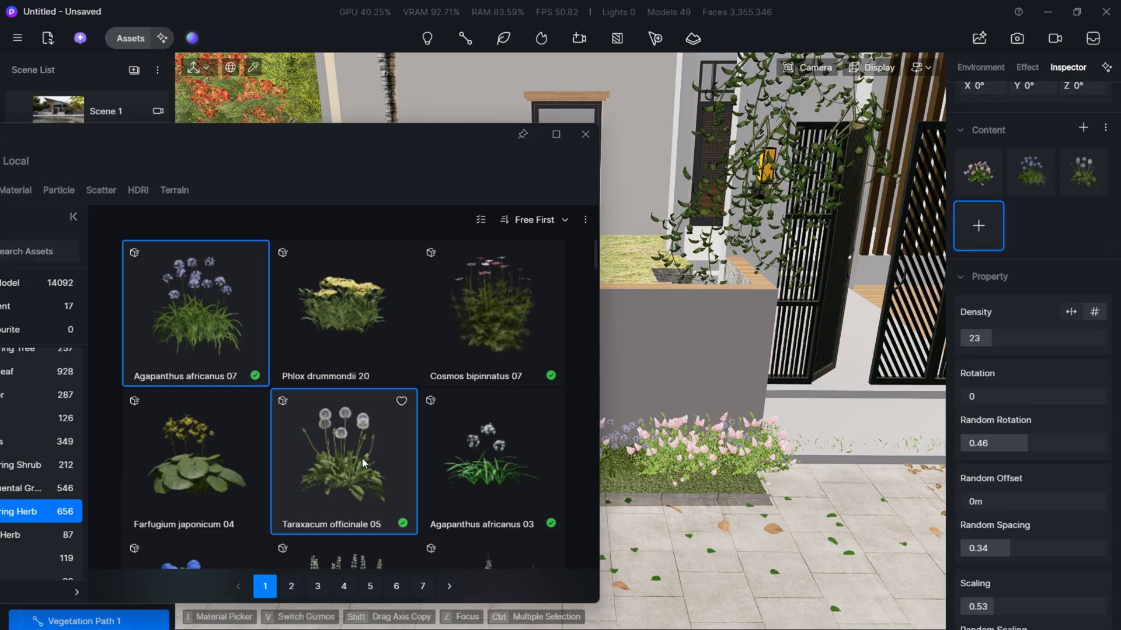
pyautogui.moveTo(418, 142); pyautogui.dragTo(123, 196)
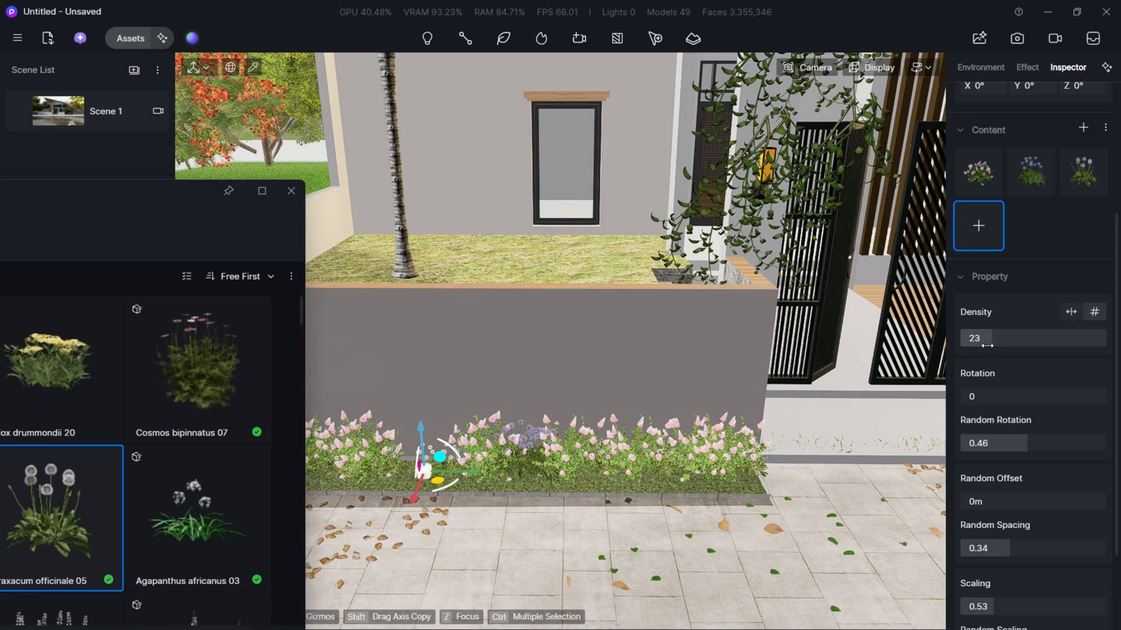
pyautogui.moveTo(1022, 441); pyautogui.dragTo(1001, 441)
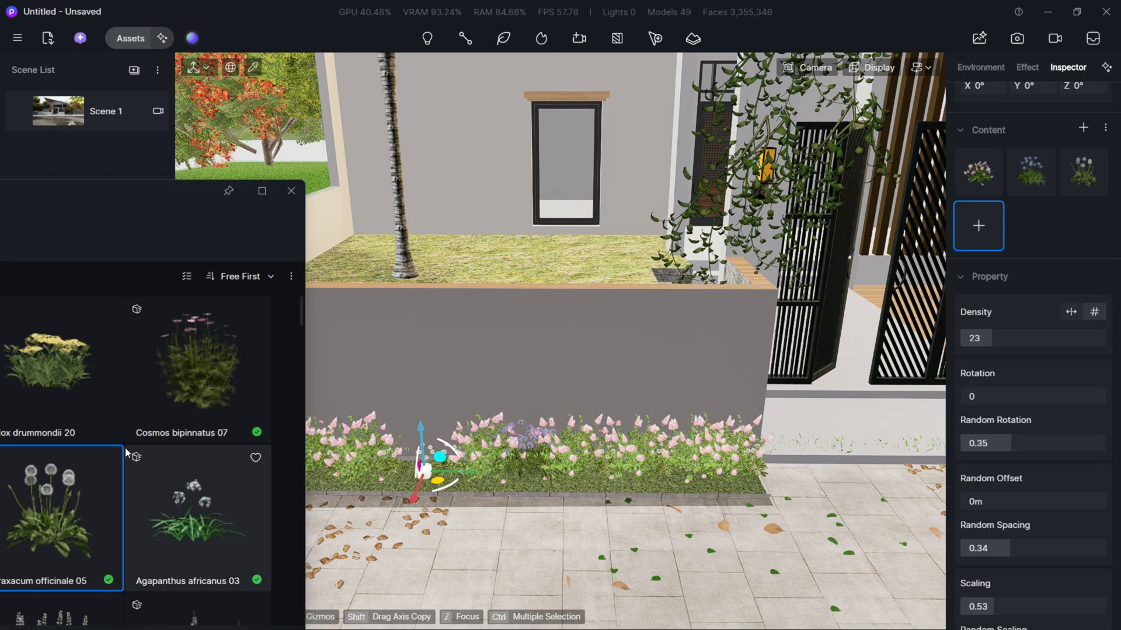
# - Remove Hydrangea paniculata 01 from the vegetation path's plants and browse the Flowering Herb models
pyautogui.click(967, 161)
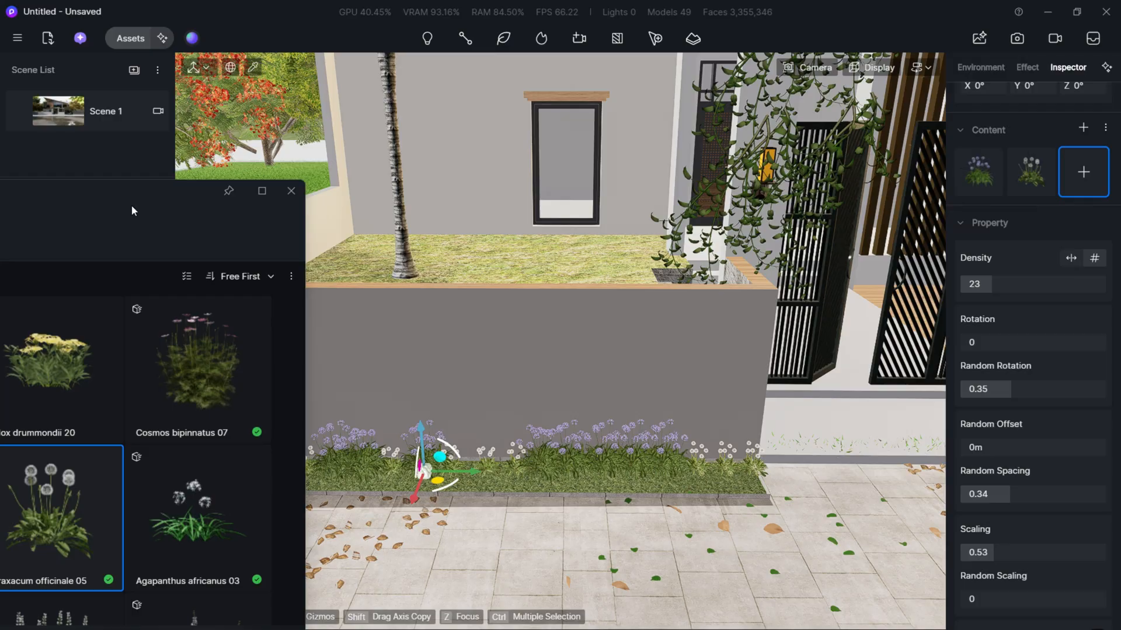
pyautogui.moveTo(127, 204); pyautogui.dragTo(472, 199)
pyautogui.scroll(-3, 488, 551)
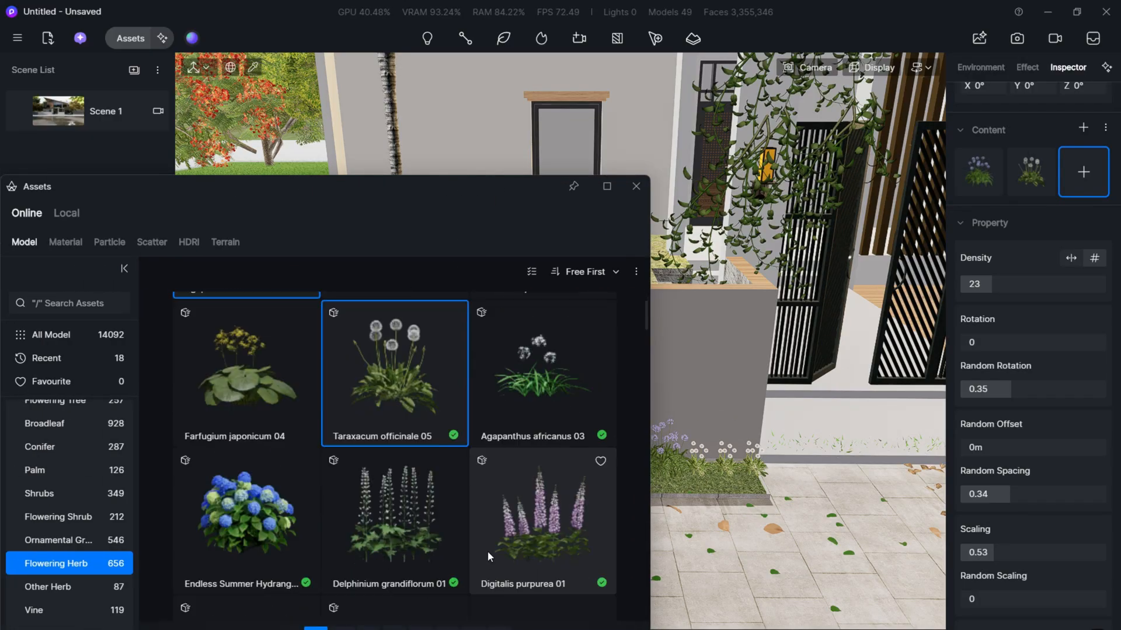
pyautogui.scroll(3, 520, 524)
pyautogui.scroll(-5, 394, 484)
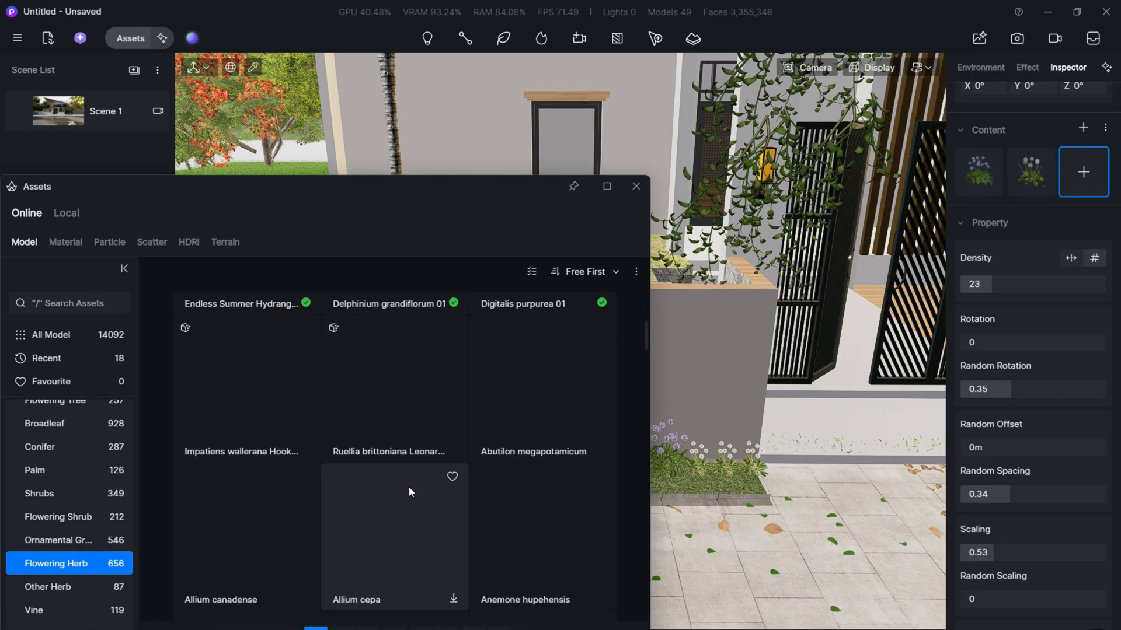
pyautogui.moveTo(391, 192); pyautogui.dragTo(545, 157)
pyautogui.scroll(1, 220, 421)
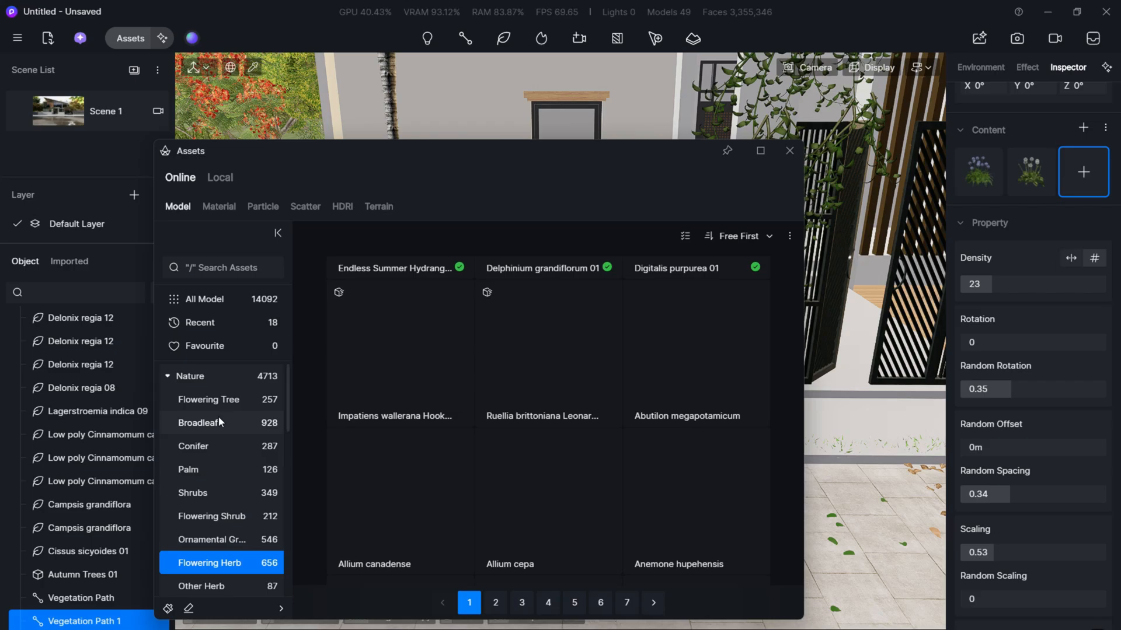
# - Add Hydrangea paniculata 01 from the Nature category back to the front-wall vegetation path
pyautogui.click(226, 381)
pyautogui.scroll(-10, 560, 496)
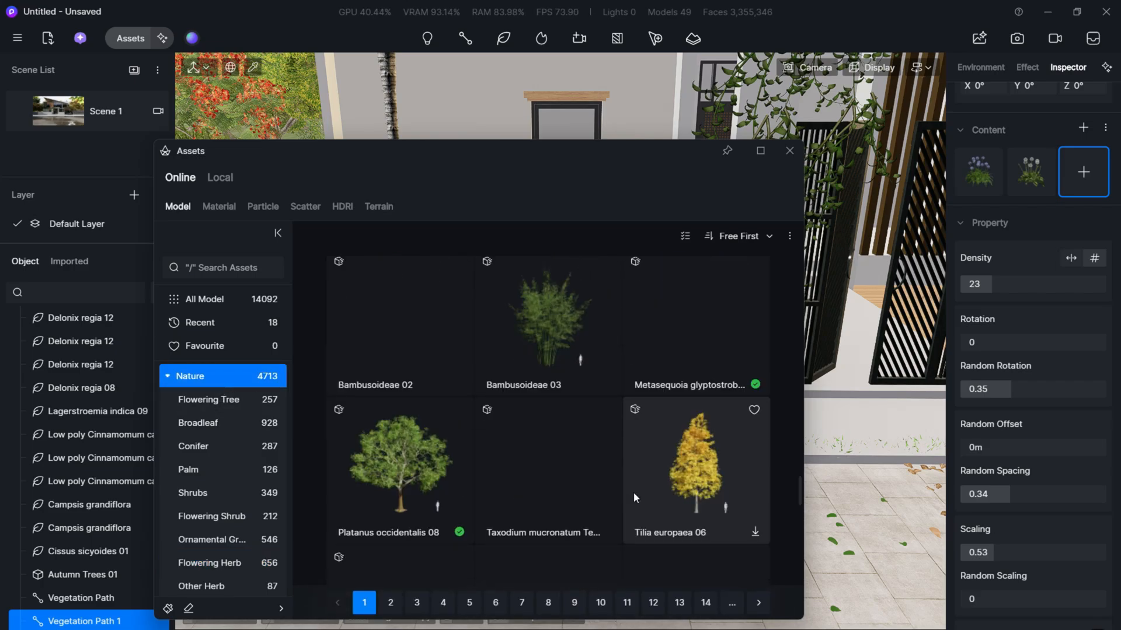
pyautogui.scroll(-10, 631, 490)
pyautogui.scroll(3, 648, 456)
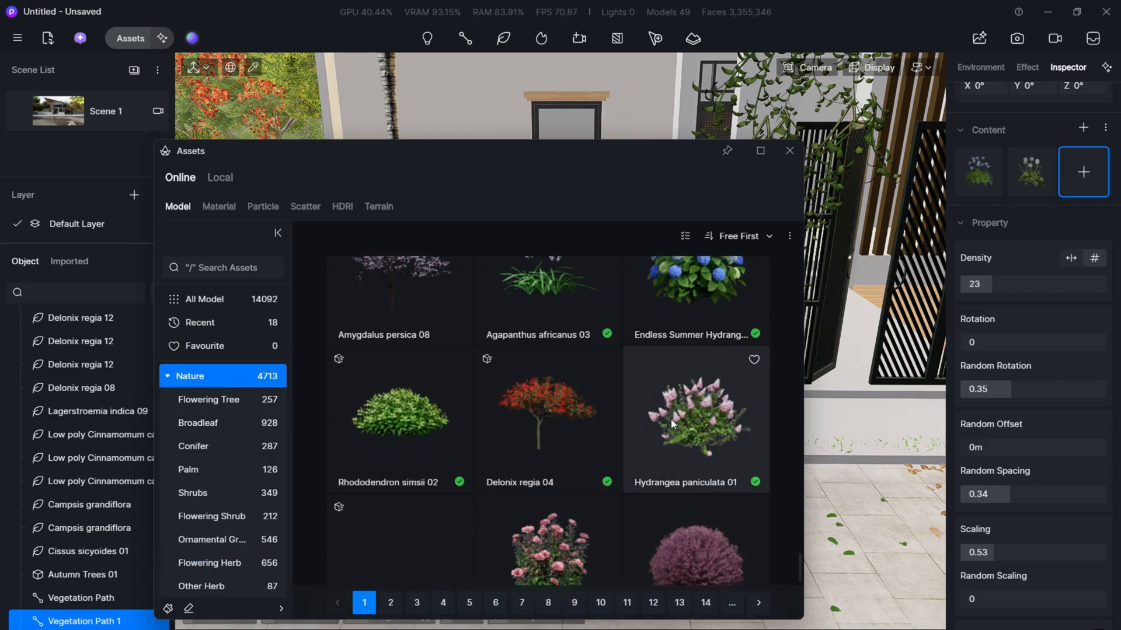
pyautogui.click(671, 419)
pyautogui.moveTo(591, 165); pyautogui.dragTo(57, 414)
# - Check the front-wall planting from the Scene 1 view, and set the path's random rotation to 0.28 and random spacing to 1
pyautogui.click(46, 108)
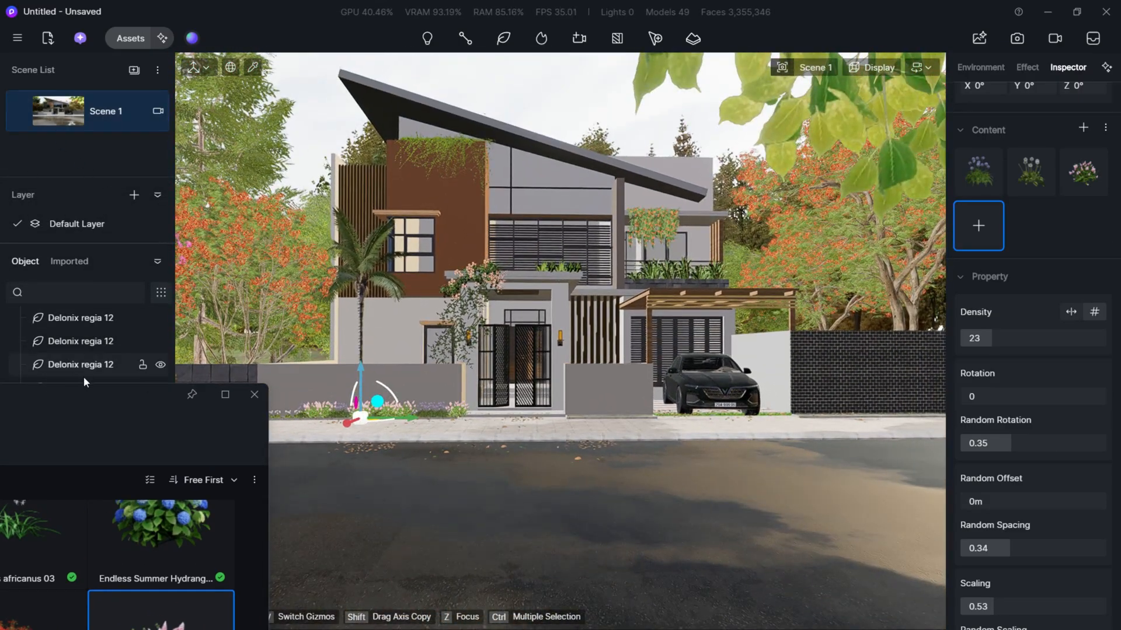
pyautogui.moveTo(87, 397); pyautogui.dragTo(12, 413)
pyautogui.press('a')
pyautogui.press('w')
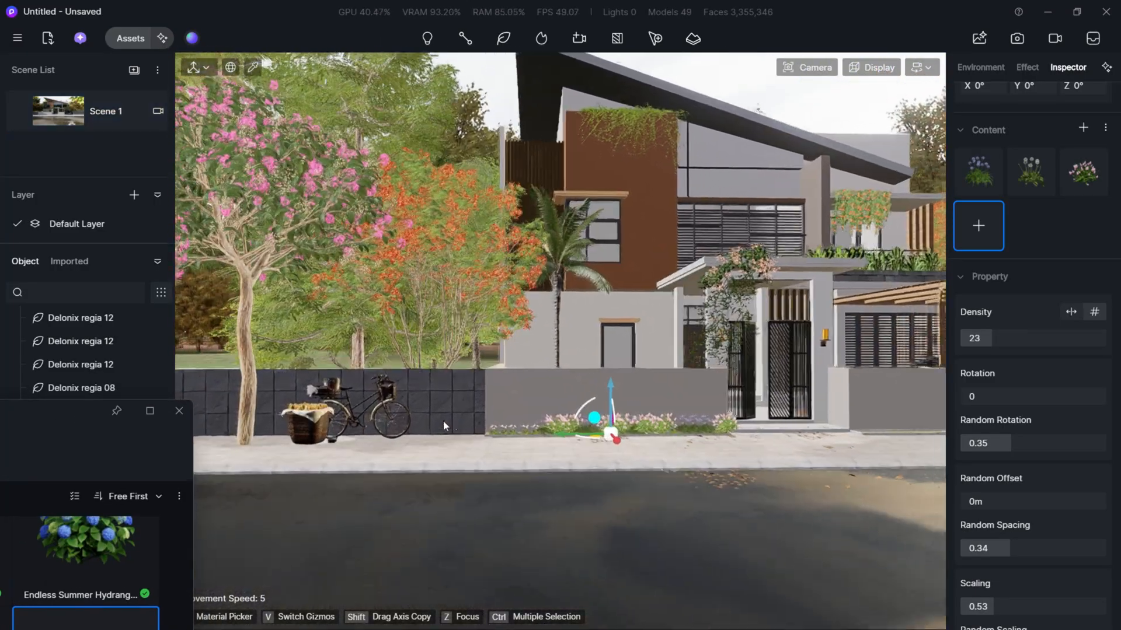
pyautogui.moveTo(741, 330); pyautogui.dragTo(768, 380, button='right')
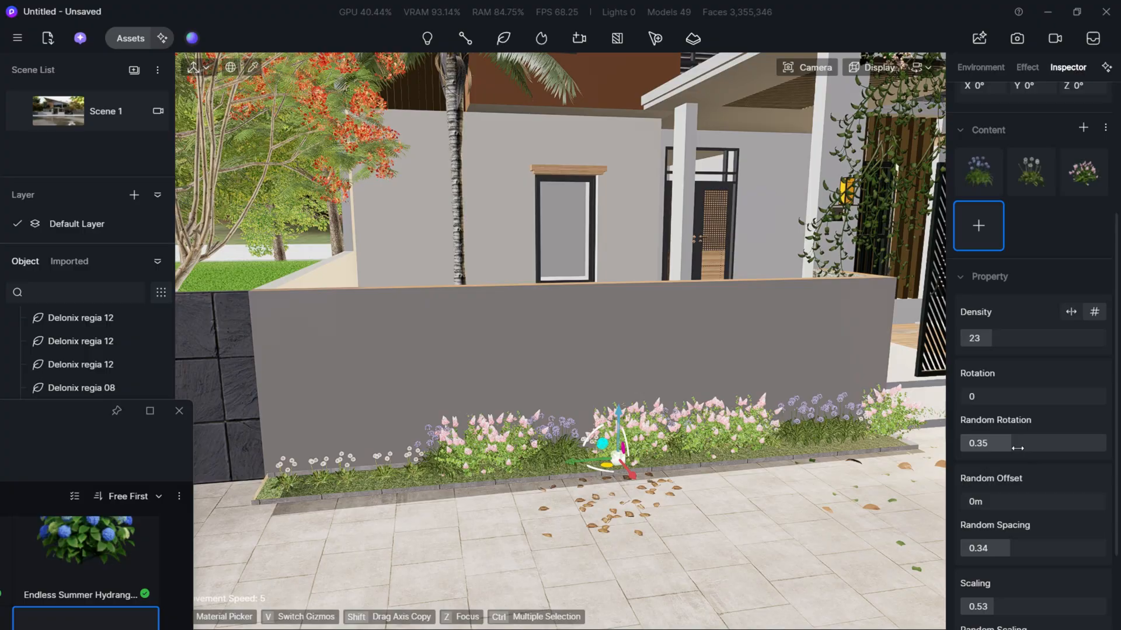
pyautogui.moveTo(1018, 448); pyautogui.dragTo(1000, 448)
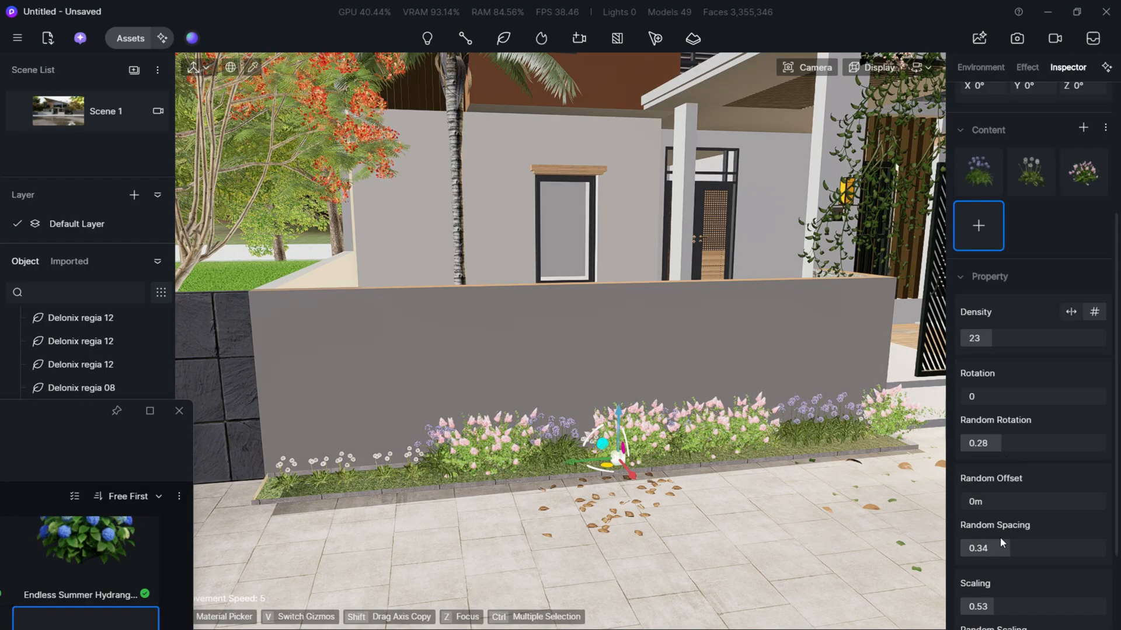
pyautogui.moveTo(1077, 542); pyautogui.dragTo(1105, 548)
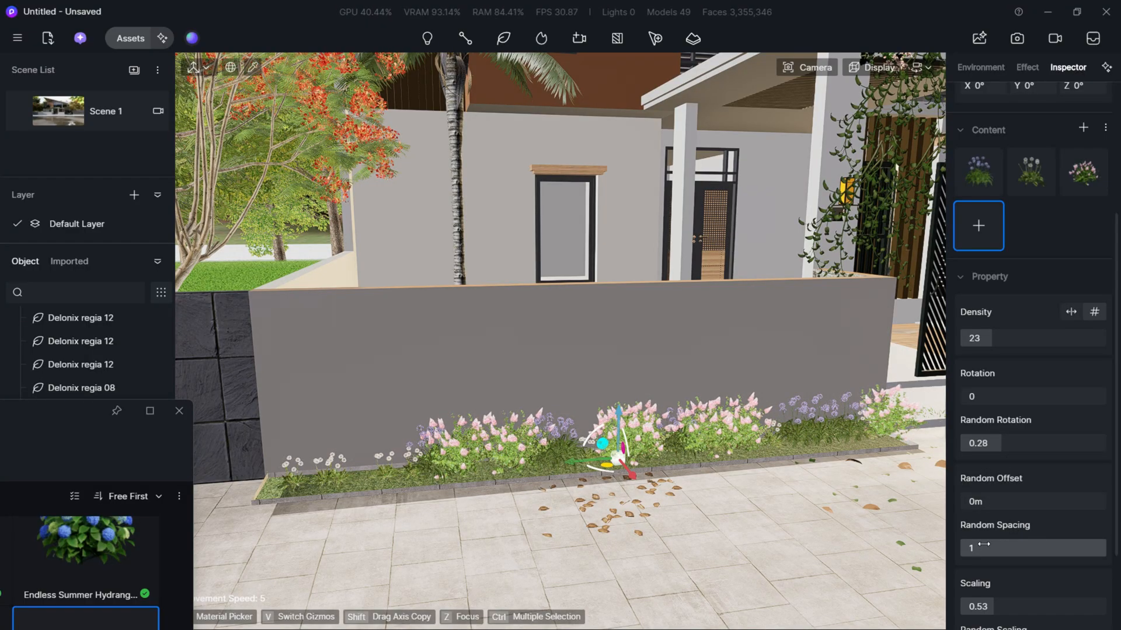
# - Set the vegetation path's random scaling to 0.12 and its random offset to 0.13 m
pyautogui.scroll(-1, 988, 550)
pyautogui.scroll(-2, 989, 542)
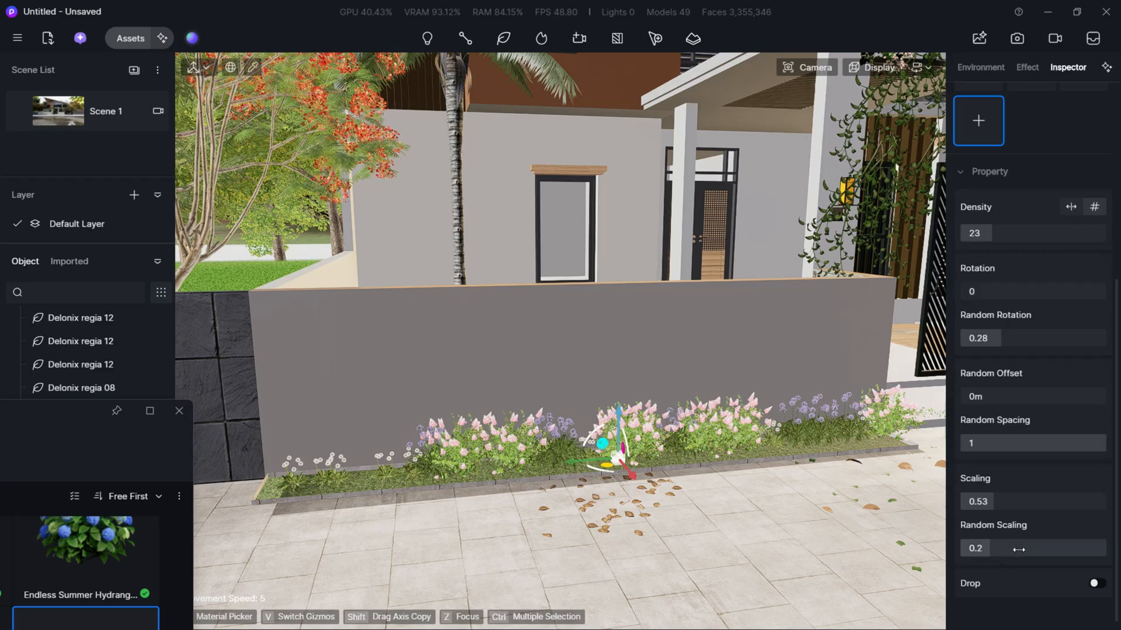
pyautogui.moveTo(1018, 550); pyautogui.dragTo(1004, 557)
pyautogui.scroll(1, 981, 434)
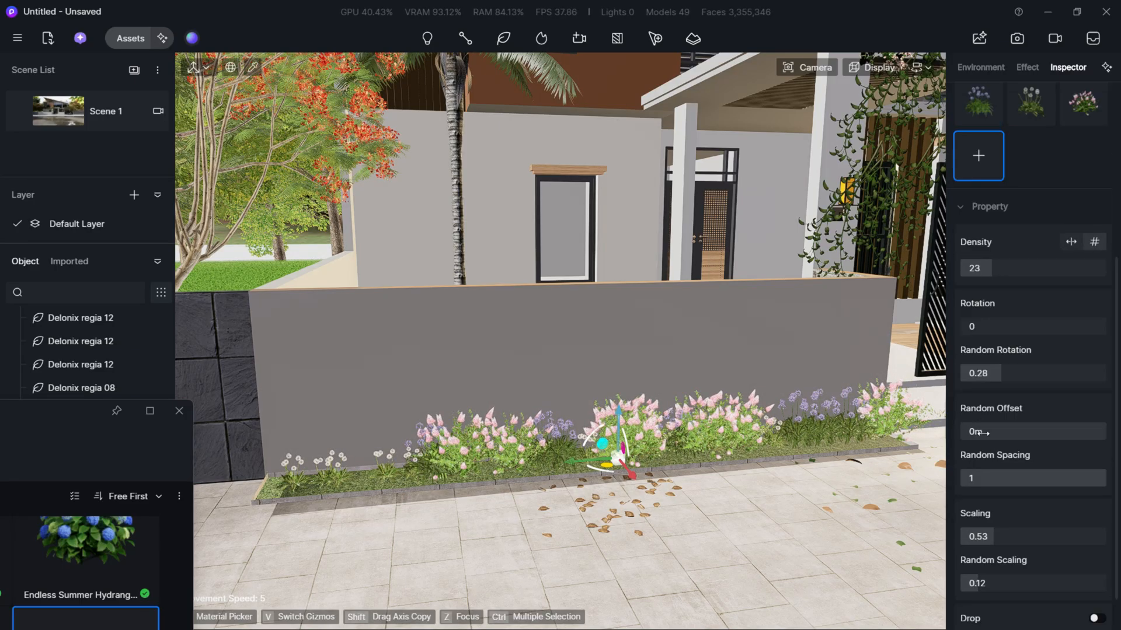
pyautogui.moveTo(980, 432); pyautogui.dragTo(998, 435)
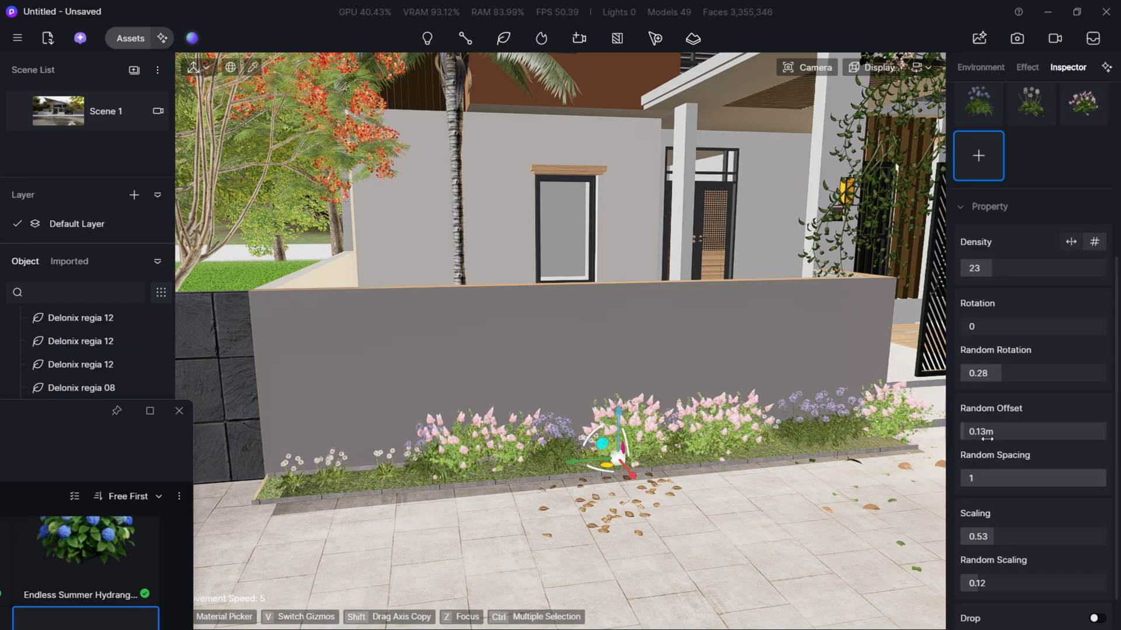
# - Examine the grass strip at the foot of the short wall between the gate and the parked car
pyautogui.moveTo(759, 379); pyautogui.dragTo(791, 405, button='right')
pyautogui.press('d')
pyautogui.press('d')
pyautogui.press('a')
pyautogui.press('d')
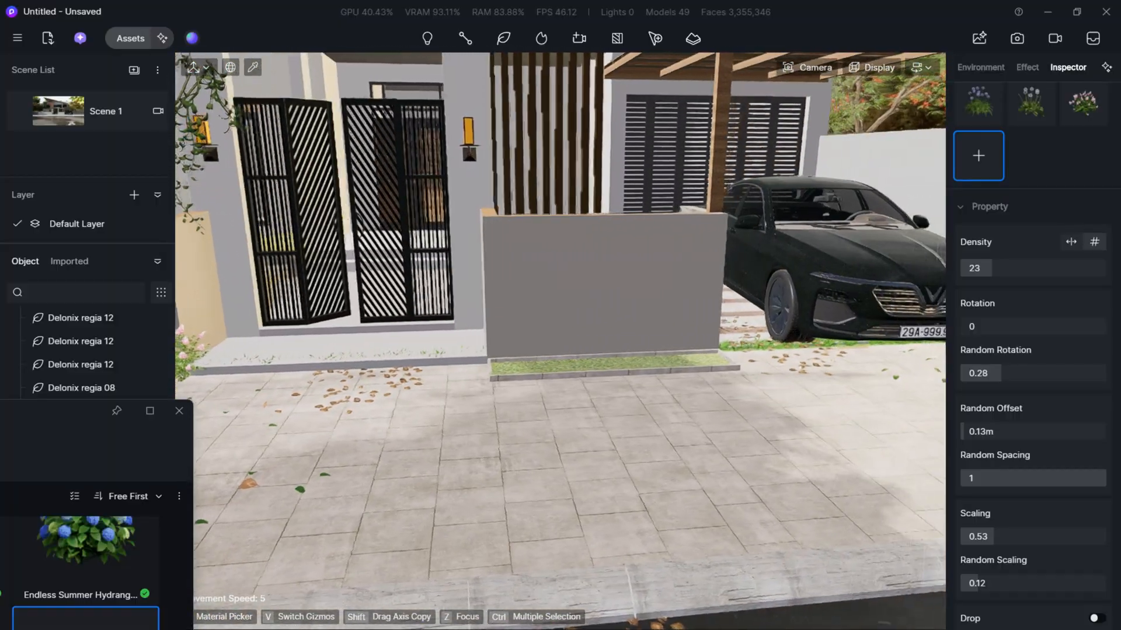
pyautogui.press('d')
pyautogui.moveTo(529, 190); pyautogui.dragTo(455, 168, button='right')
pyautogui.press('a')
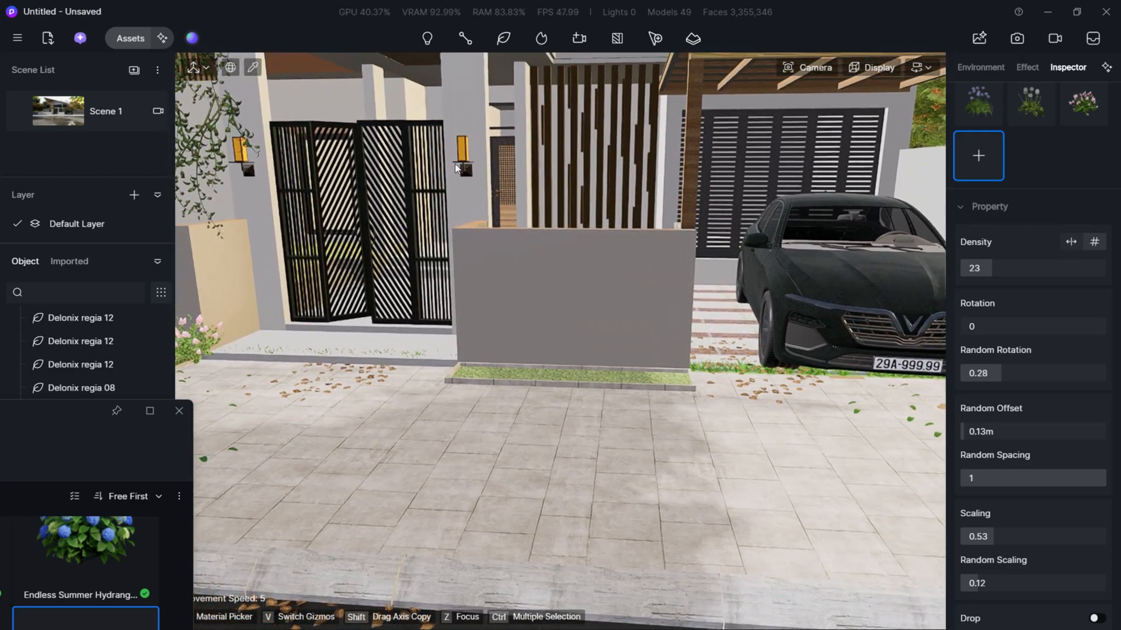
pyautogui.press('e')
pyautogui.moveTo(496, 220); pyautogui.dragTo(485, 272, button='right')
pyautogui.press('a')
# - Set up the vegetation brush with Hydrangea paniculata 01 and the blue Endless Summer Hydrangea
pyautogui.moveTo(65, 422)
pyautogui.mouseDown()
pyautogui.moveTo(386, 336)
pyautogui.moveTo(591, 132)
pyautogui.moveTo(666, 91)
pyautogui.mouseUp()
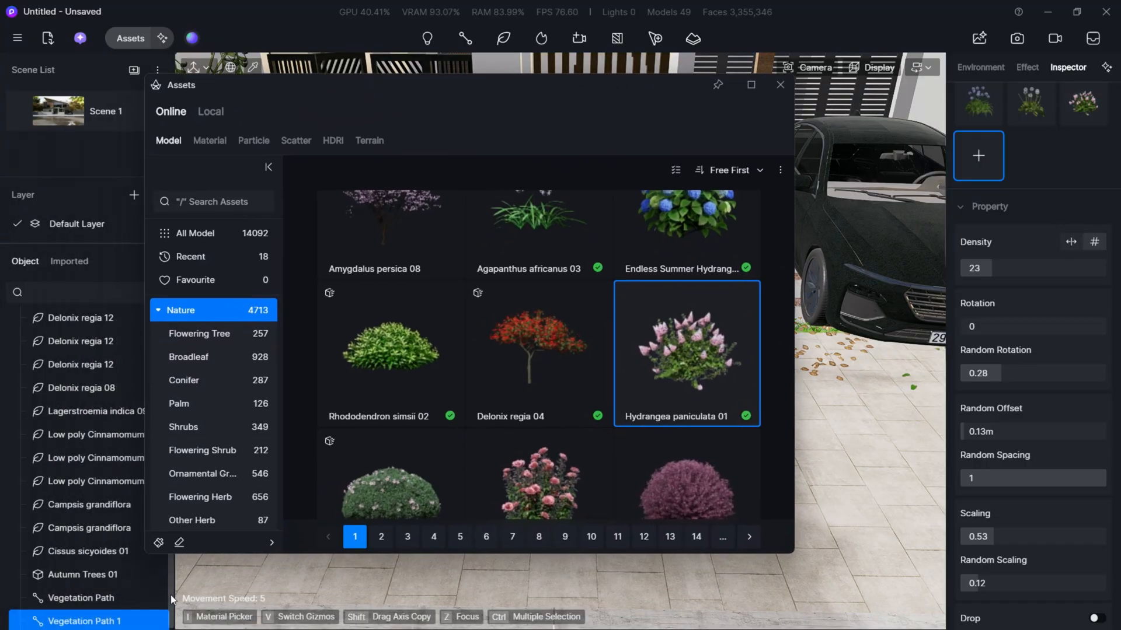
pyautogui.click(158, 542)
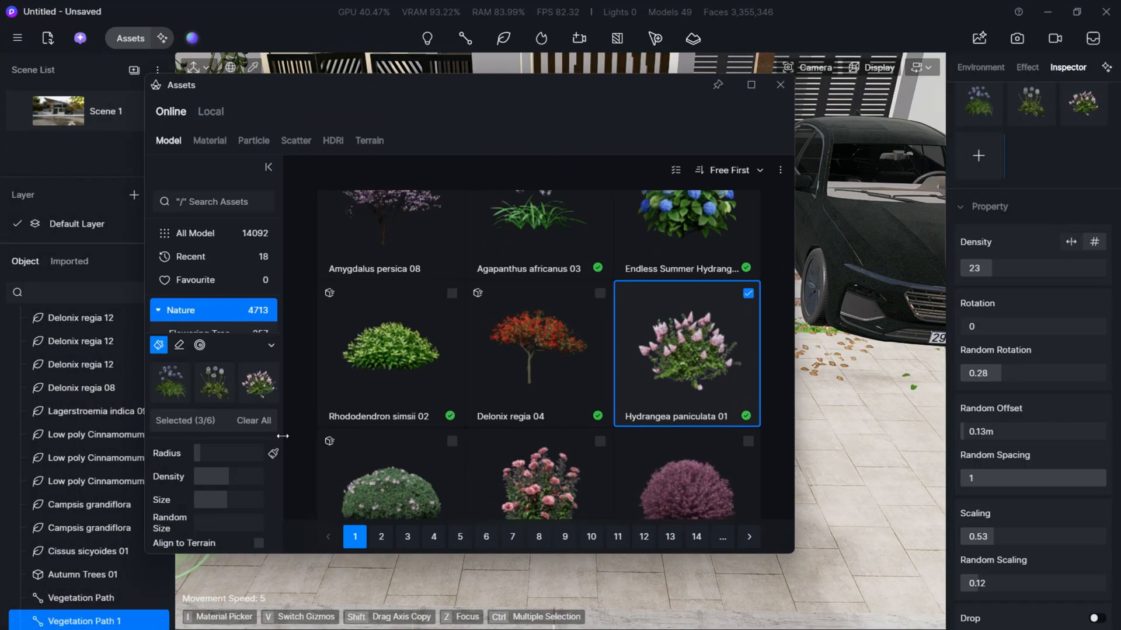
pyautogui.click(666, 349)
pyautogui.click(707, 225)
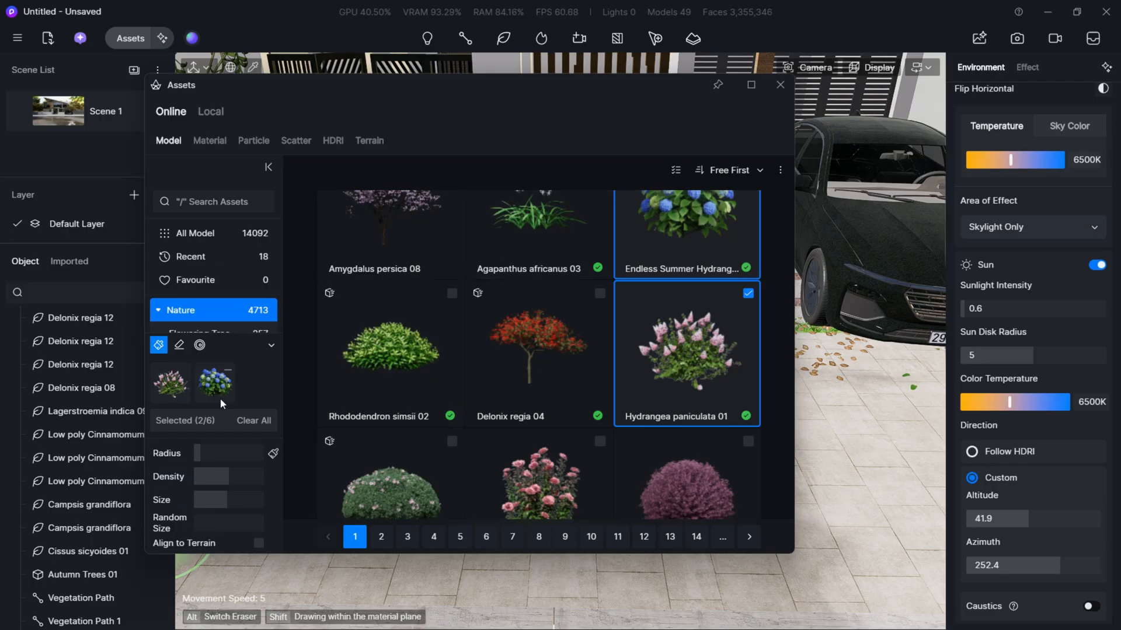
# - Look through the Nature models and the Flowering Shrub category for further plants to use with the brush
pyautogui.scroll(4, 543, 303)
pyautogui.scroll(-10, 534, 328)
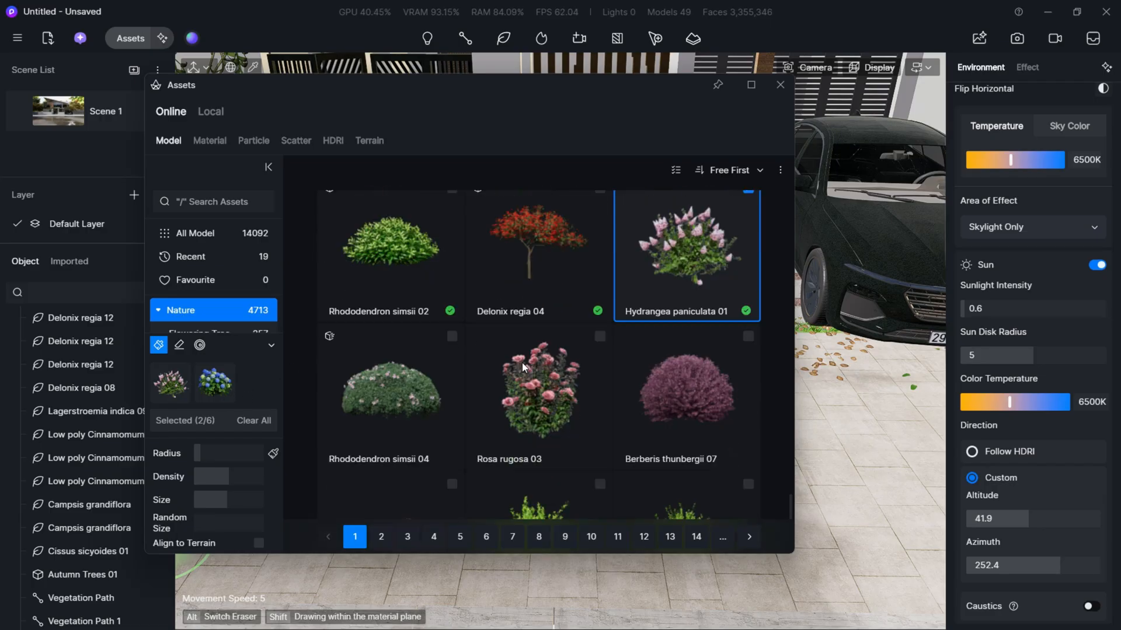
pyautogui.scroll(10, 537, 356)
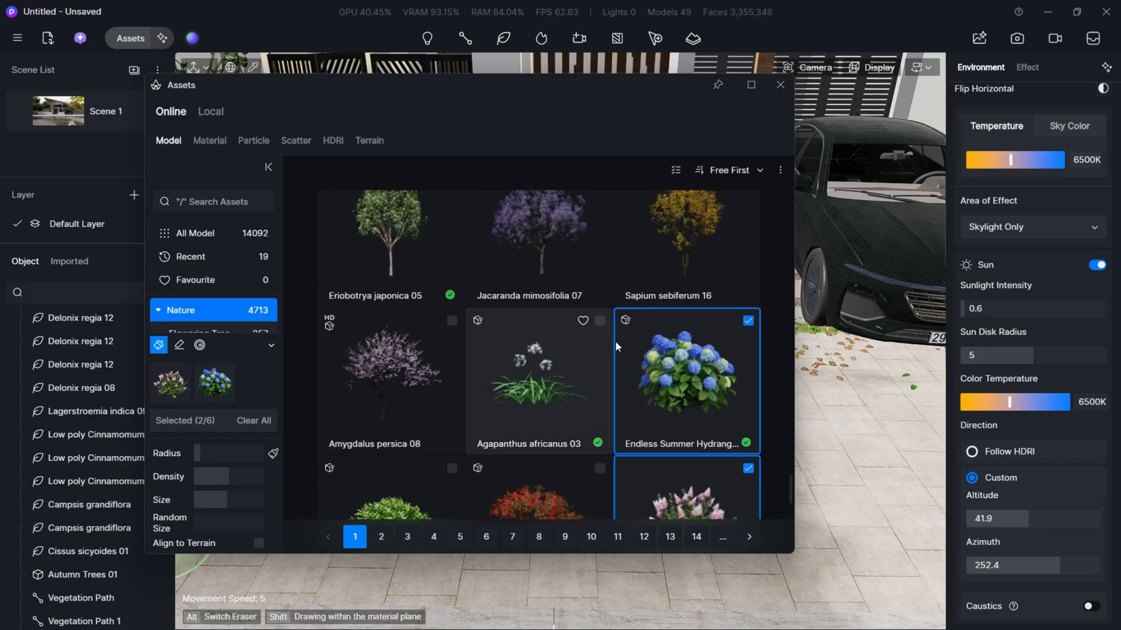
pyautogui.scroll(-2, 396, 423)
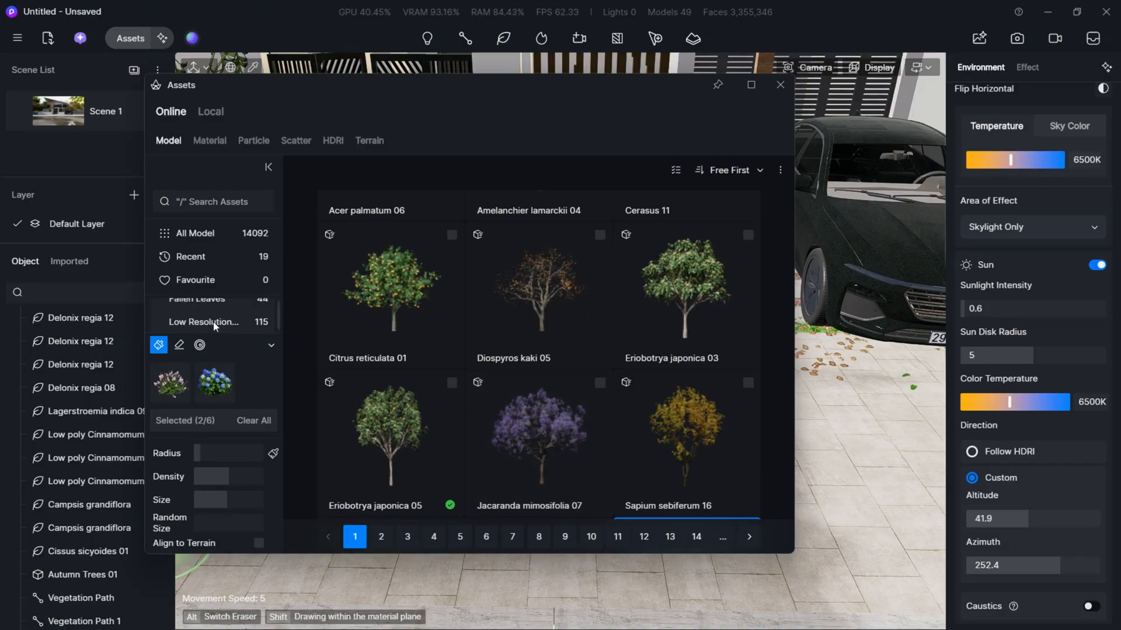
pyautogui.scroll(-5, 212, 321)
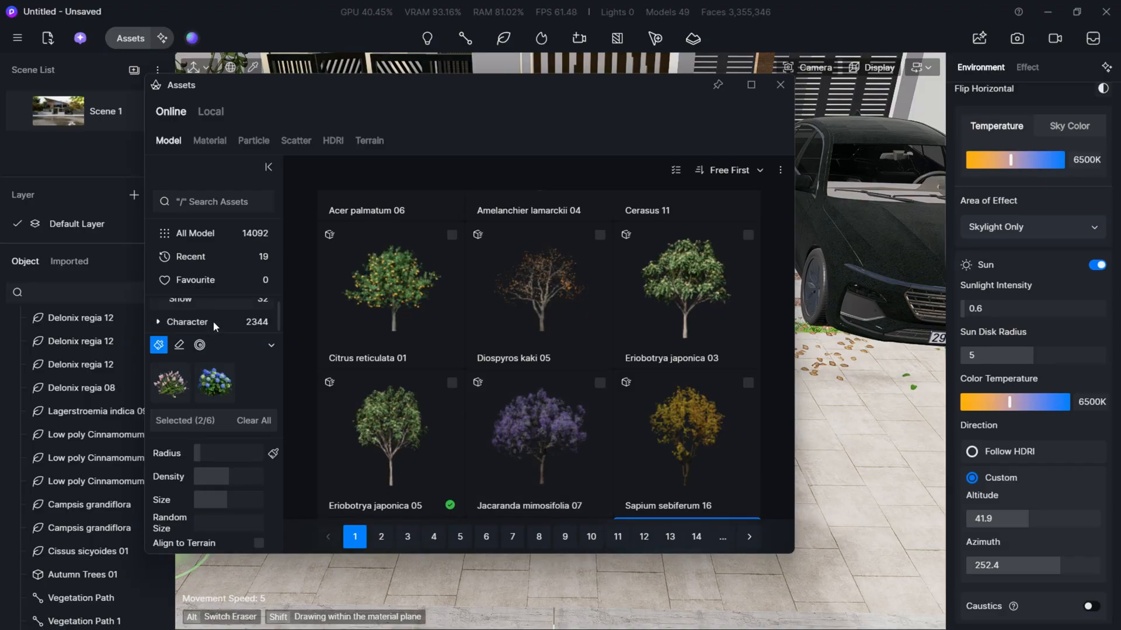
pyautogui.scroll(5, 204, 321)
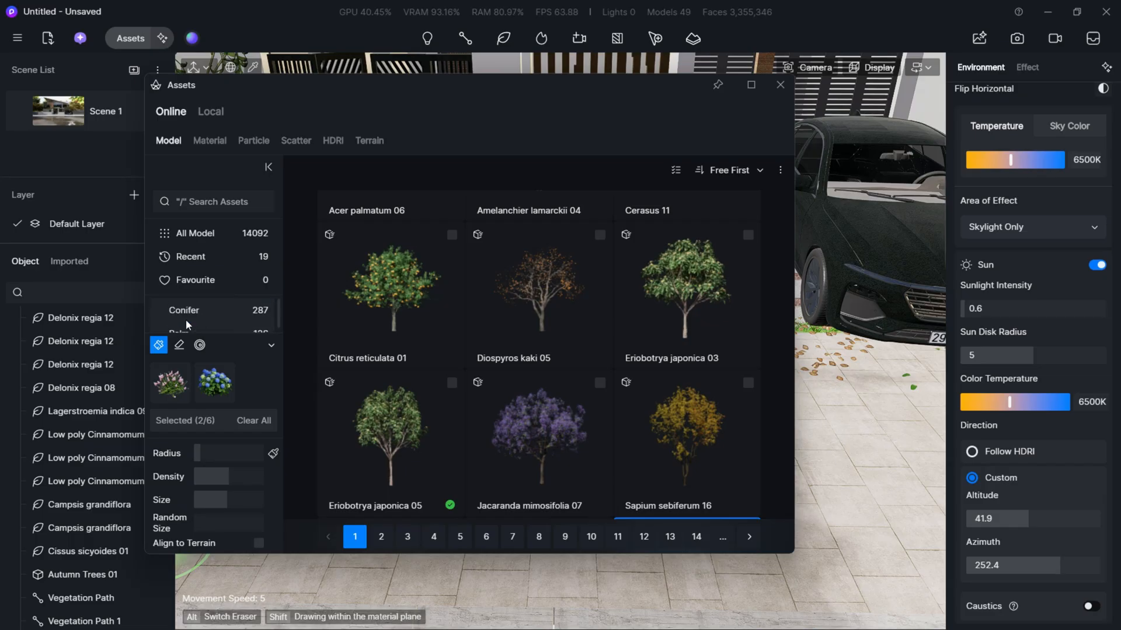
pyautogui.scroll(-2, 186, 320)
pyautogui.click(214, 313)
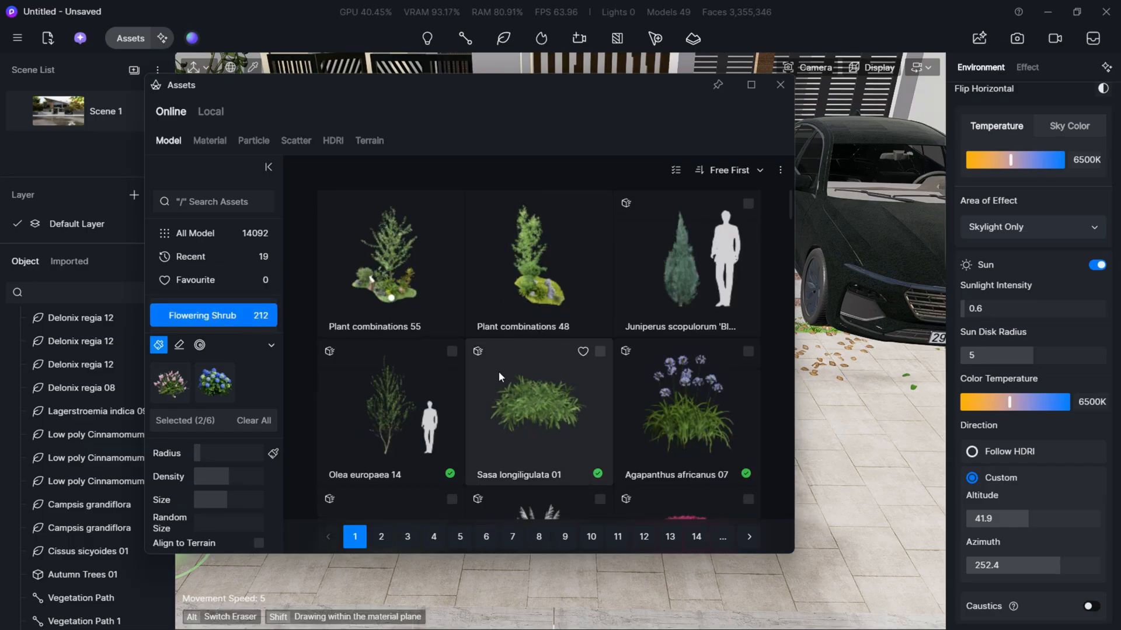
pyautogui.scroll(-5, 540, 367)
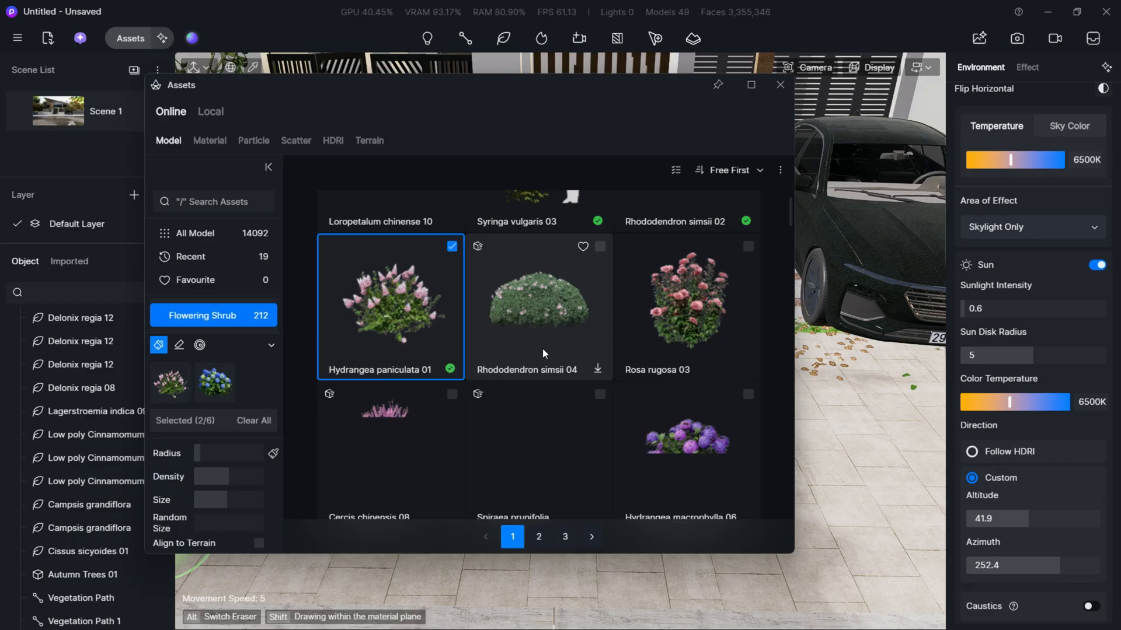
# - Paint the two hydrangeas along the grass strip at the foot of the short wall beside the gate
pyautogui.moveTo(408, 93)
pyautogui.mouseDown()
pyautogui.moveTo(46, 324)
pyautogui.moveTo(0, 384)
pyautogui.mouseUp()
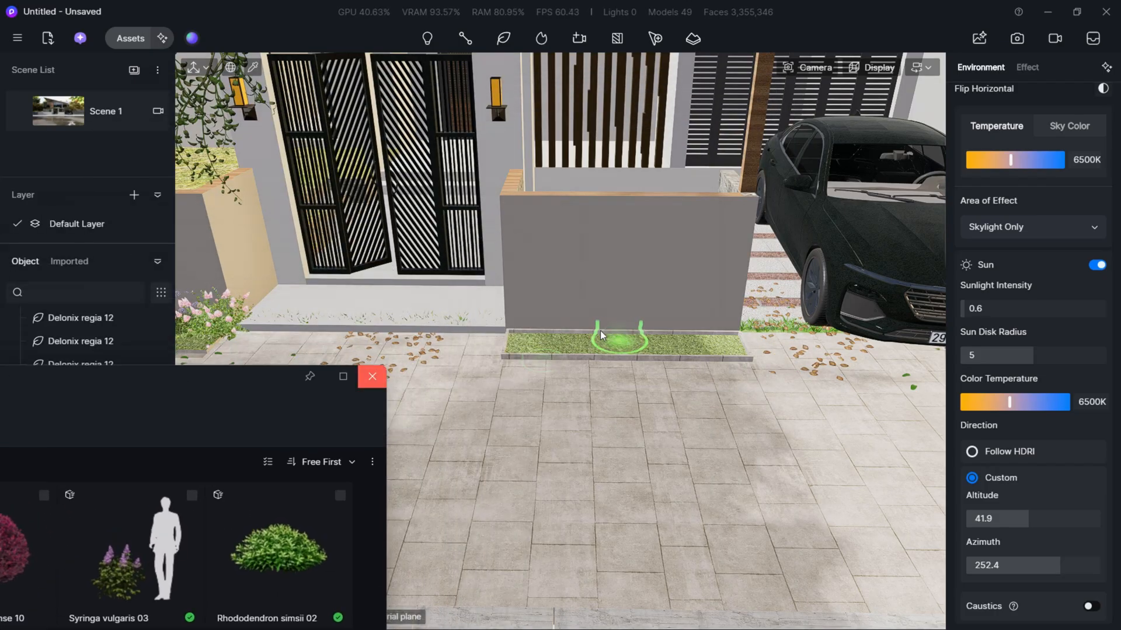
pyautogui.click(530, 344)
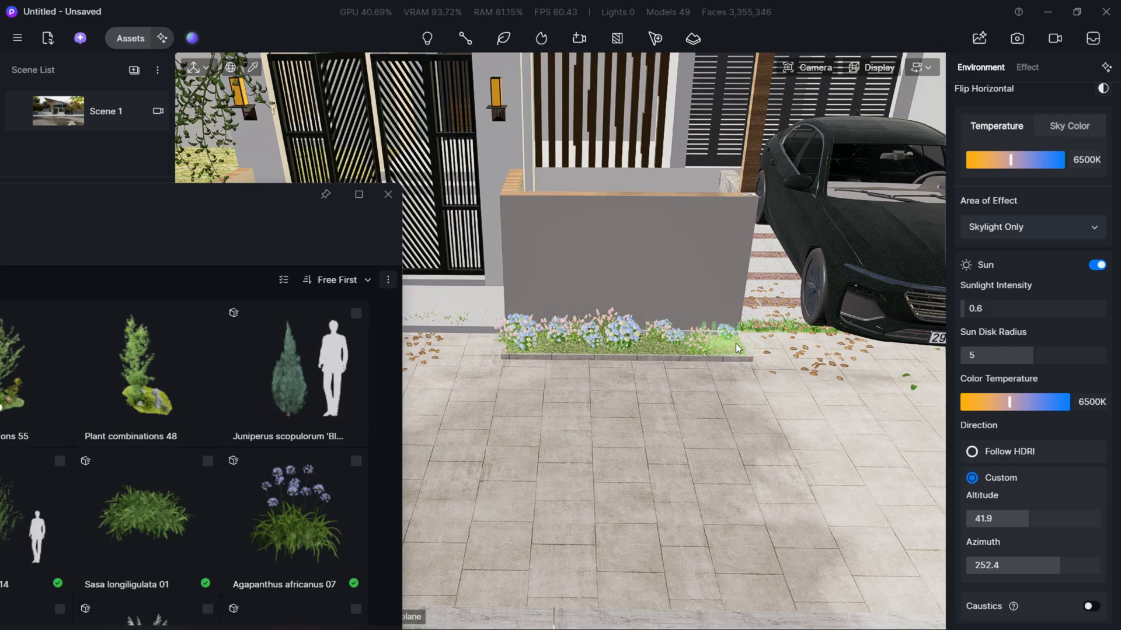
pyautogui.press('s')
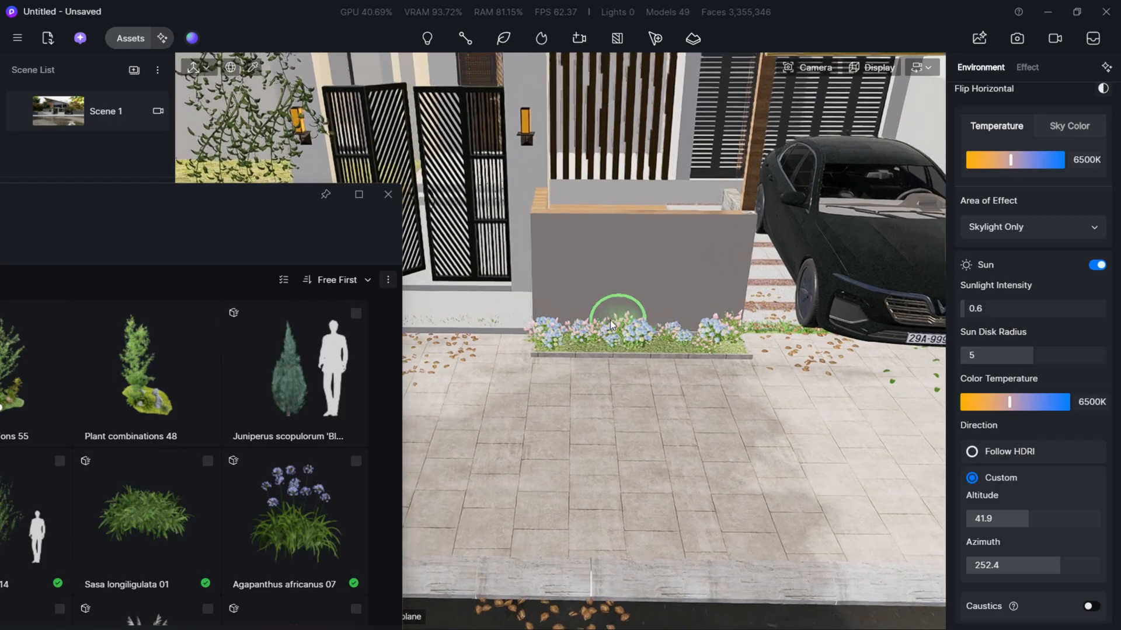
# - Add Agapanthus africanus 07 to the brush and paint the flower mix along the grass strip below the dark brick wall
pyautogui.press('d')
pyautogui.press('w')
pyautogui.press('s')
pyautogui.press('a')
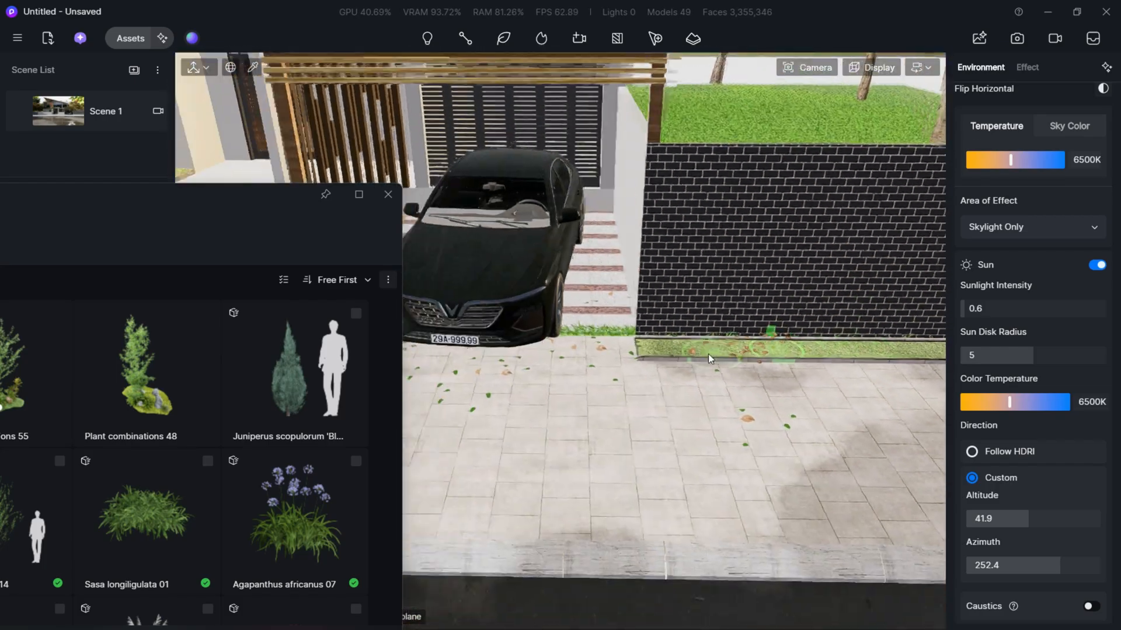
pyautogui.press('d')
pyautogui.press('w')
pyautogui.press('a')
pyautogui.press('a')
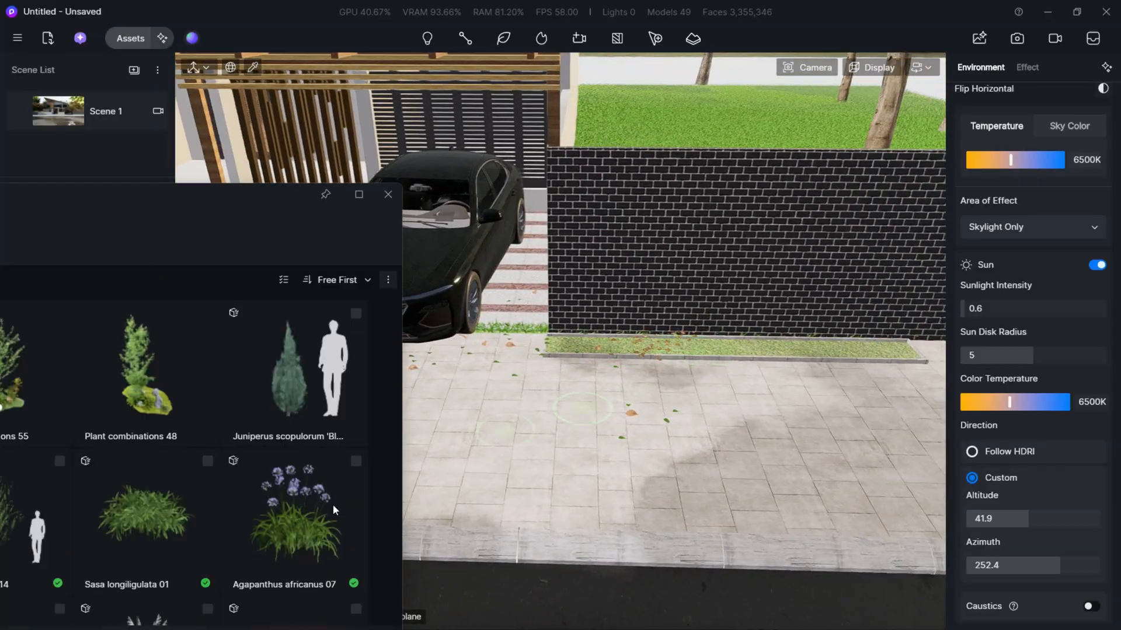
pyautogui.click(292, 534)
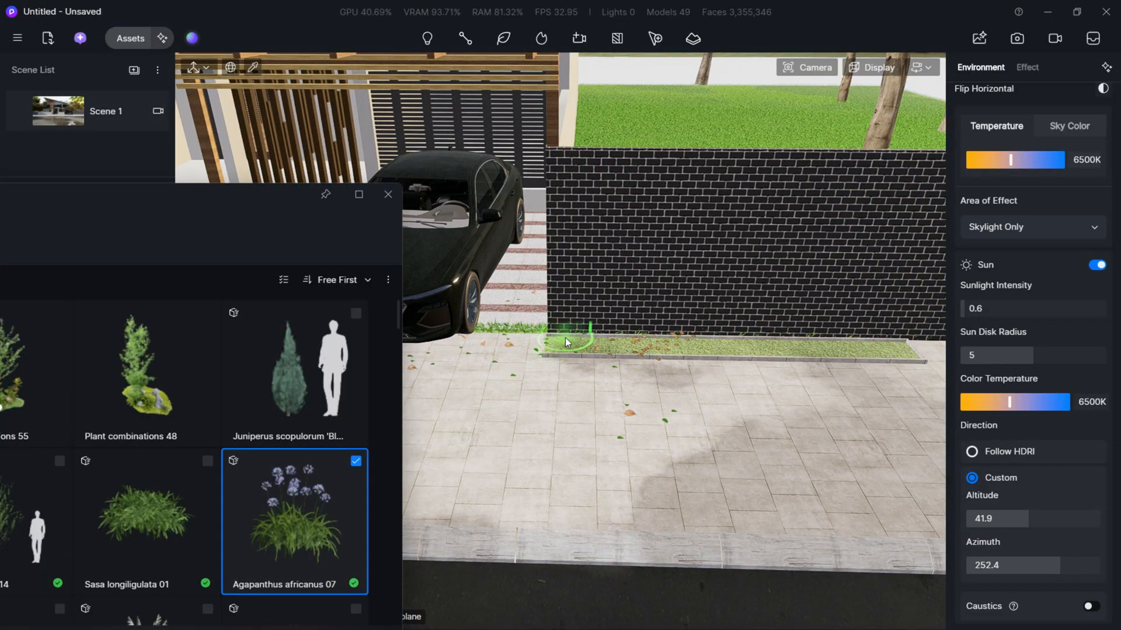
pyautogui.moveTo(561, 344); pyautogui.dragTo(675, 345)
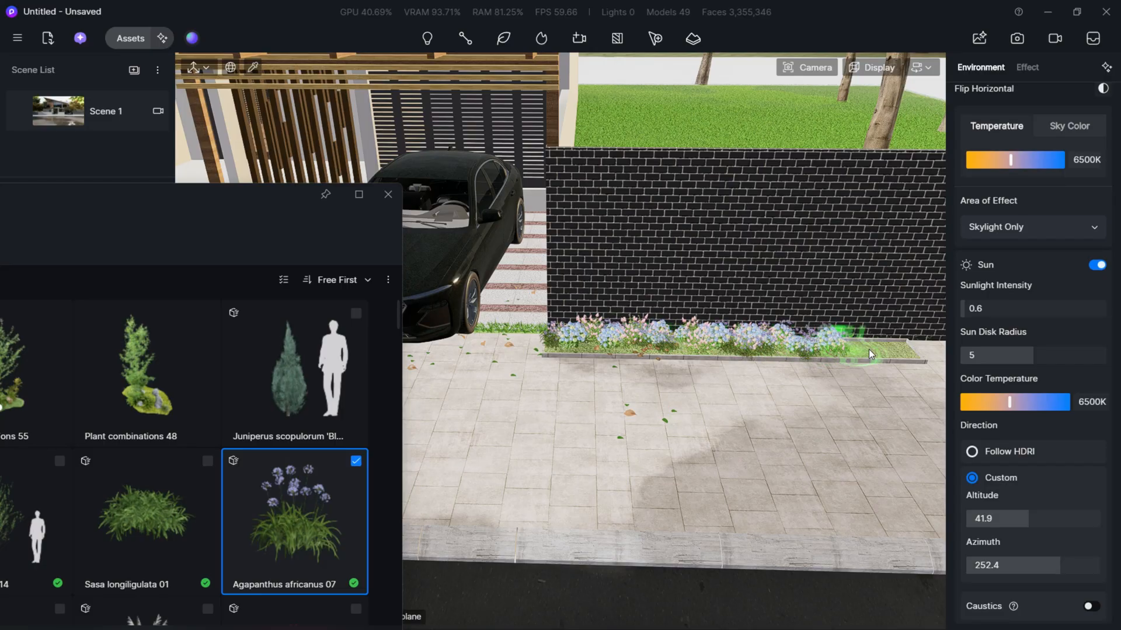
# - Leave the vegetation brush, close the asset library, and examine the street front from the Scene 1 view, including the bicycle by the side wall
pyautogui.click(54, 117)
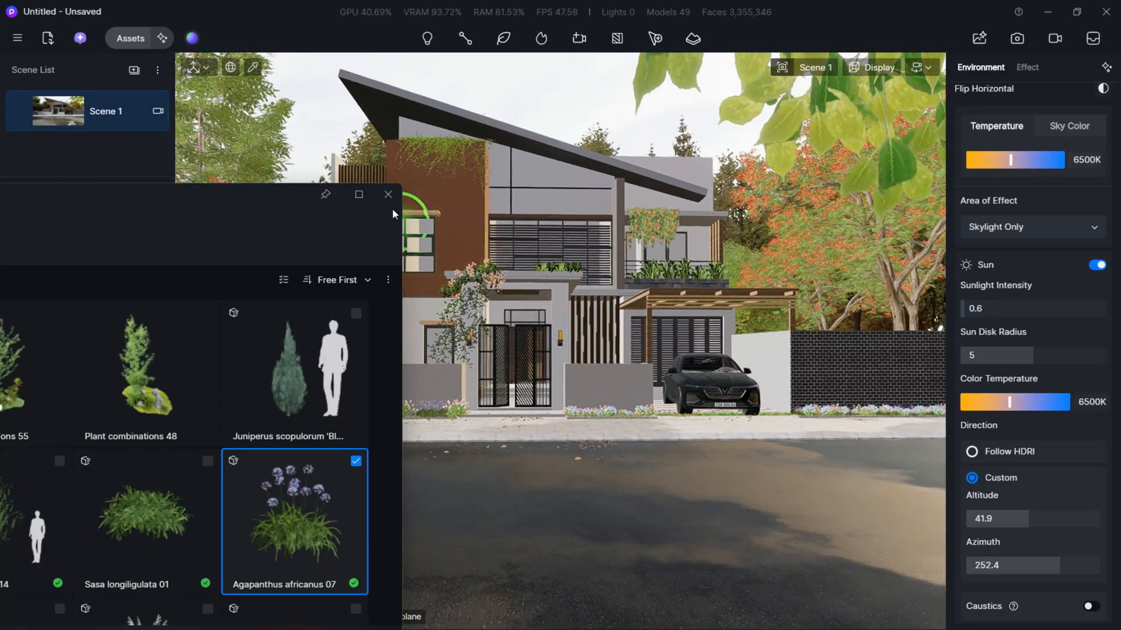
pyautogui.click(388, 195)
pyautogui.press('Escape')
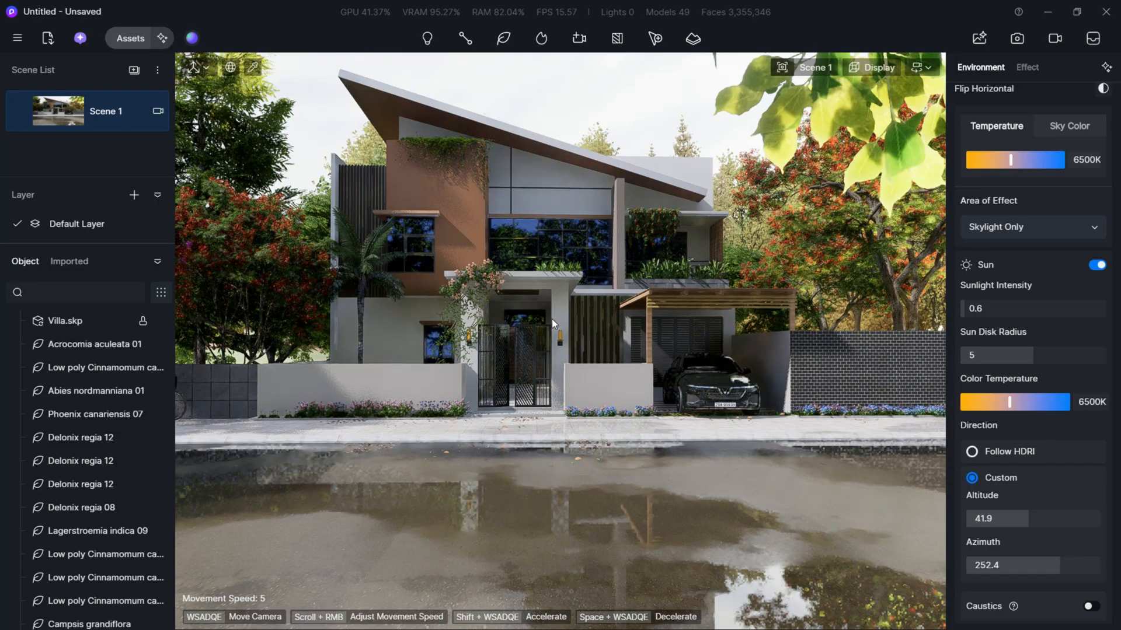
pyautogui.scroll(1, 551, 319)
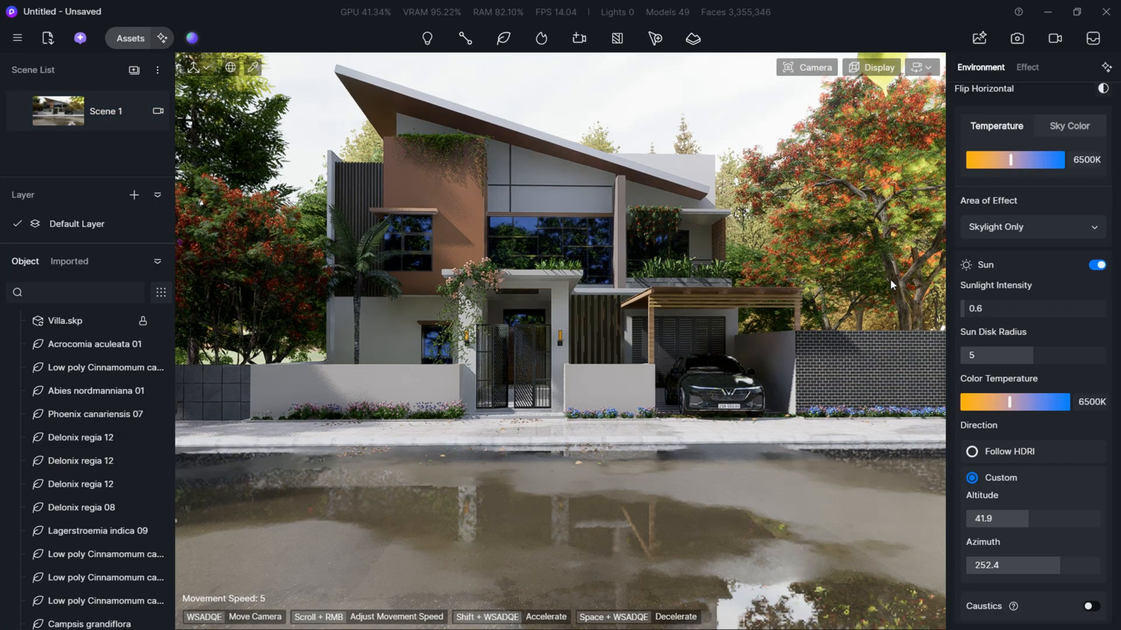
pyautogui.moveTo(25, 115)
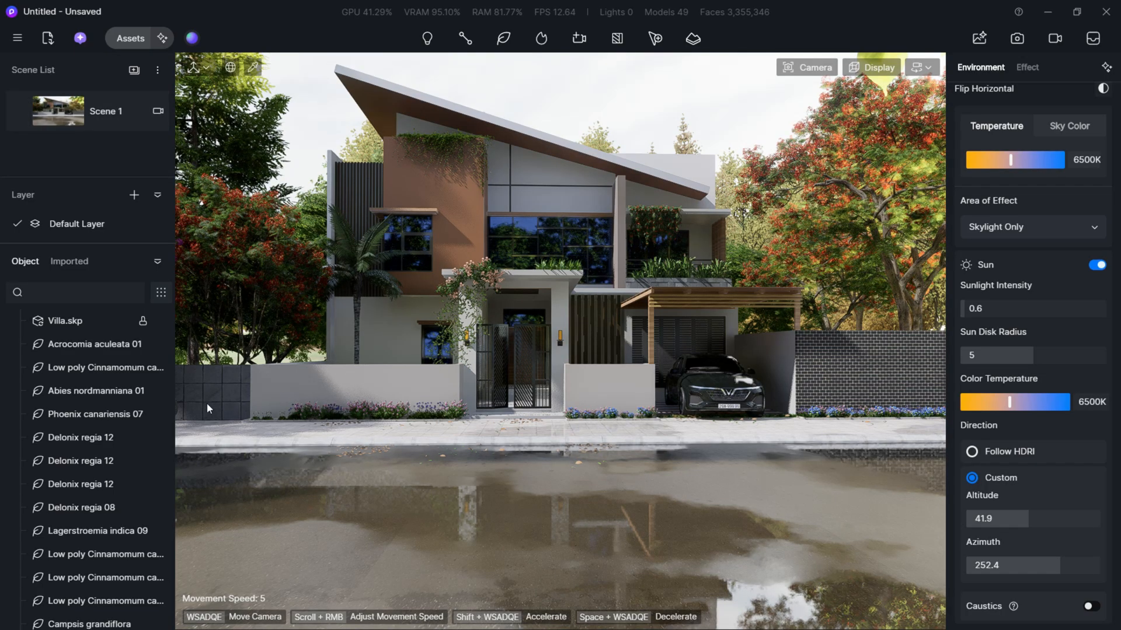
pyautogui.moveTo(525, 368); pyautogui.dragTo(421, 368, button='right')
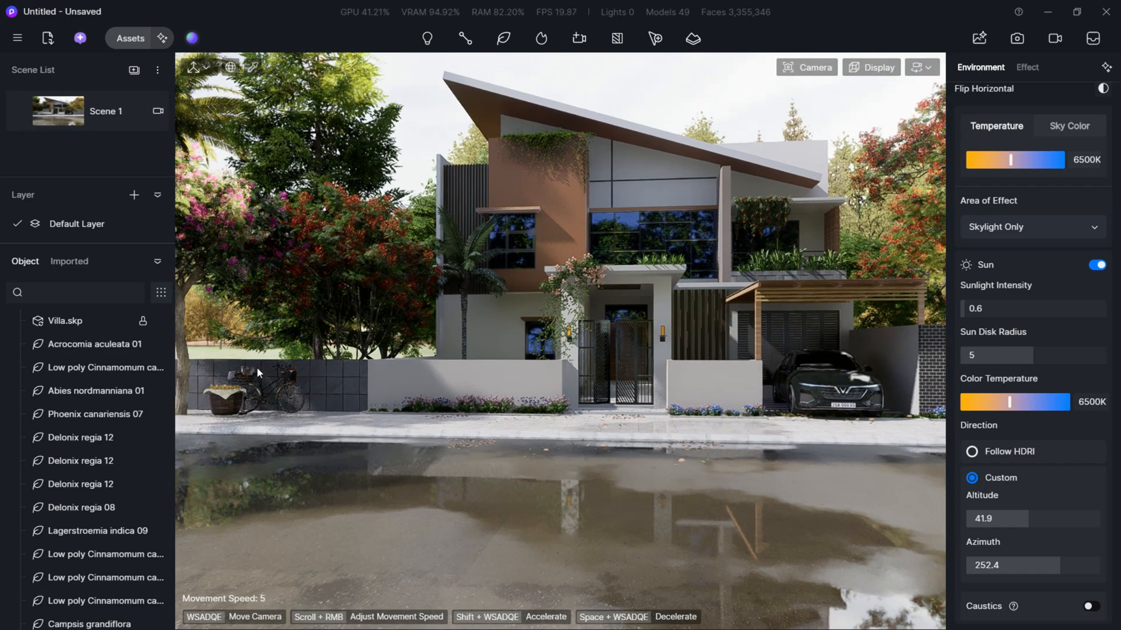
pyautogui.click(47, 107)
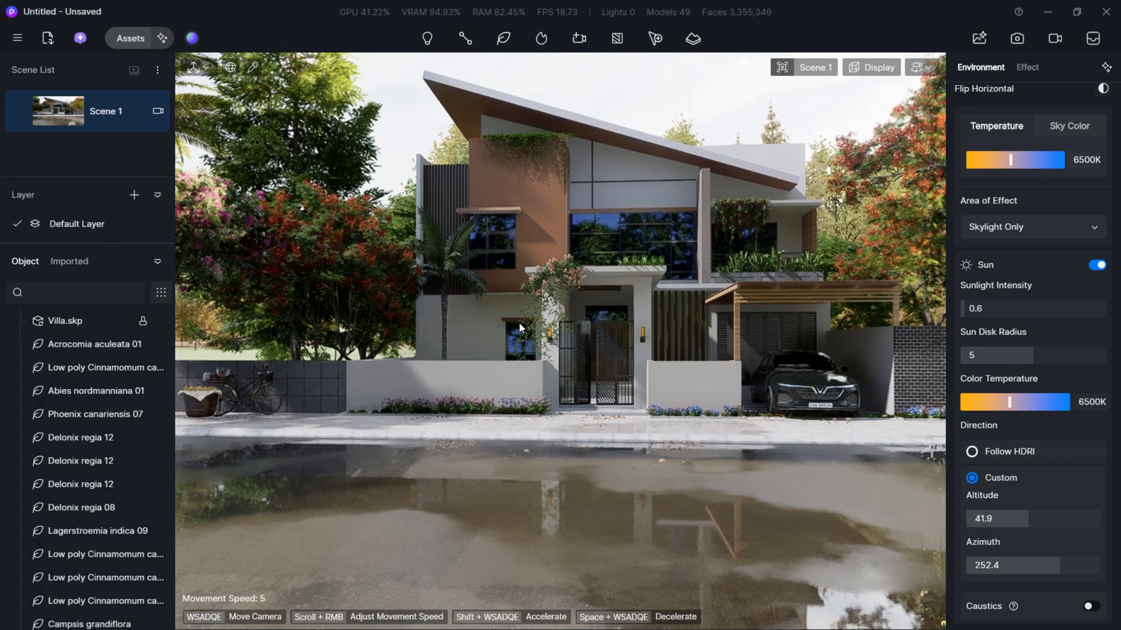
# - Switch to SketchUp and move the bicycle and bread basket group about 545 cm along the pavement, in front of the villa's front wall
pyautogui.hotkey('alt', 'Tab')
pyautogui.scroll(-10, 415, 357)
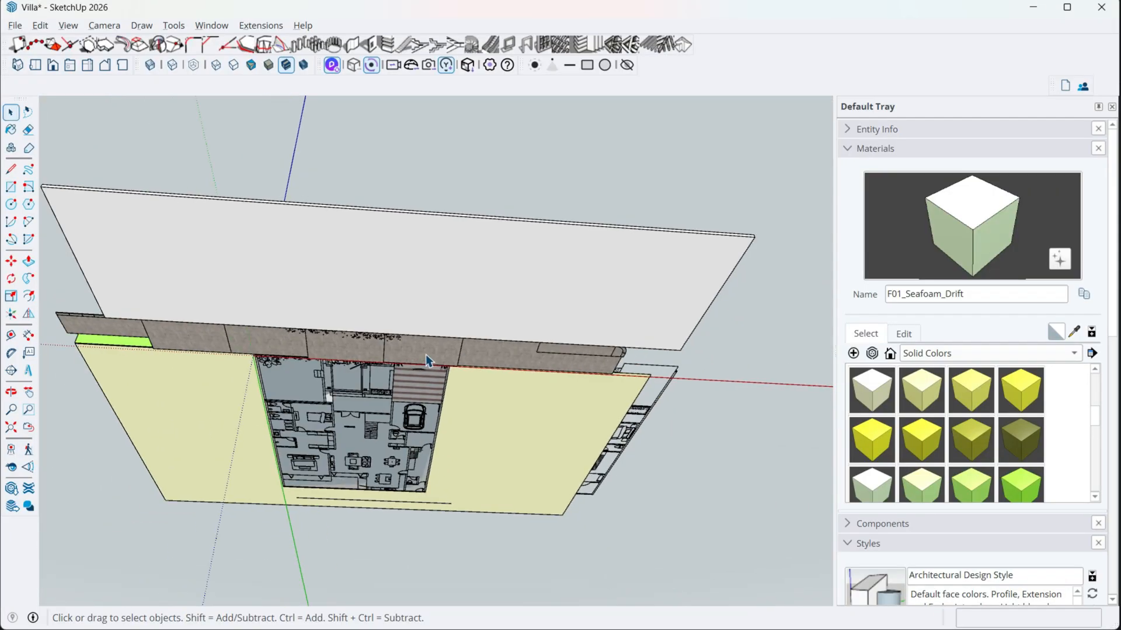
pyautogui.moveTo(425, 356); pyautogui.dragTo(415, 629, button='middle')
pyautogui.scroll(10, 266, 417)
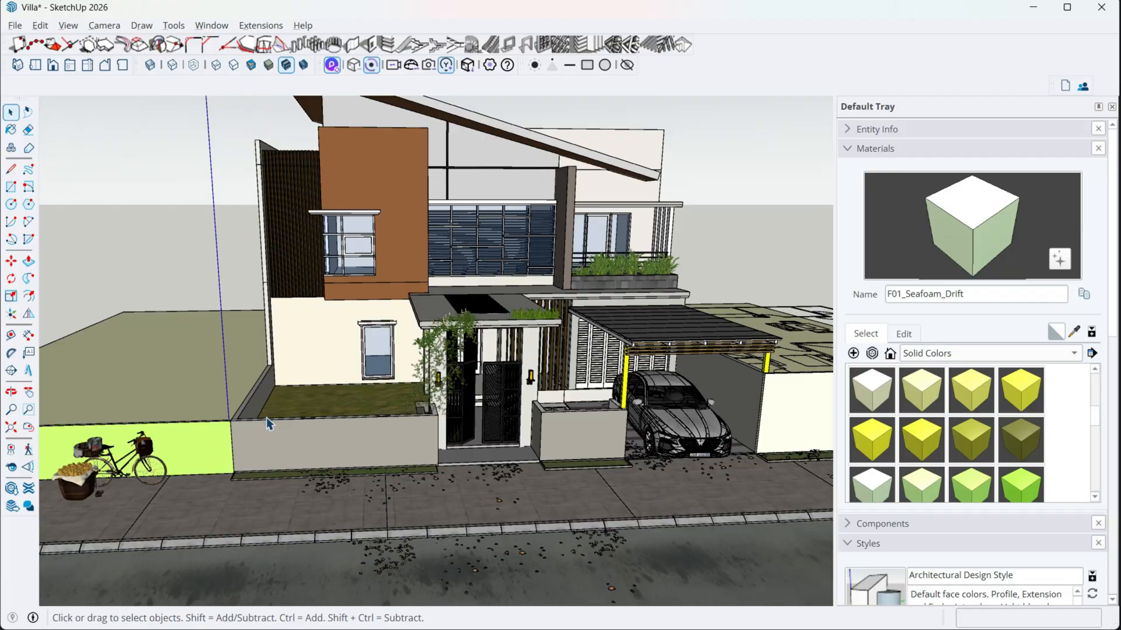
pyautogui.keyDown('shift'); pyautogui.moveTo(267, 418); pyautogui.dragTo(453, 370, button='middle'); pyautogui.keyUp('shift')
pyautogui.scroll(4, 453, 370)
pyautogui.click(365, 351)
pyautogui.moveTo(365, 351); pyautogui.dragTo(309, 437, button='middle')
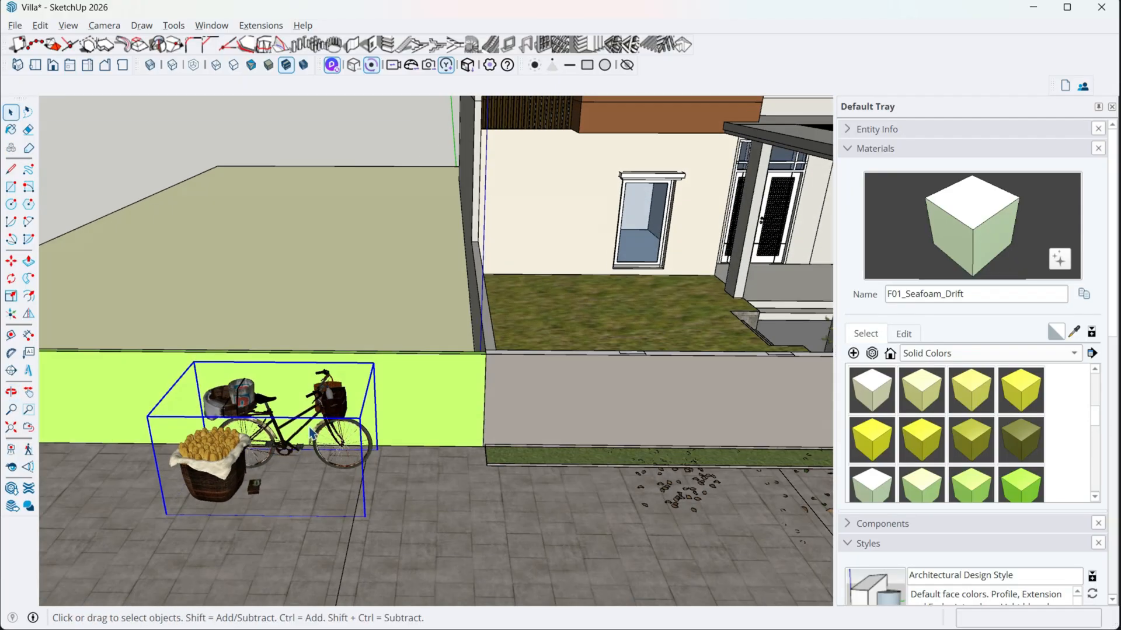
pyautogui.scroll(-3, 309, 437)
pyautogui.press('m')
pyautogui.click(327, 455)
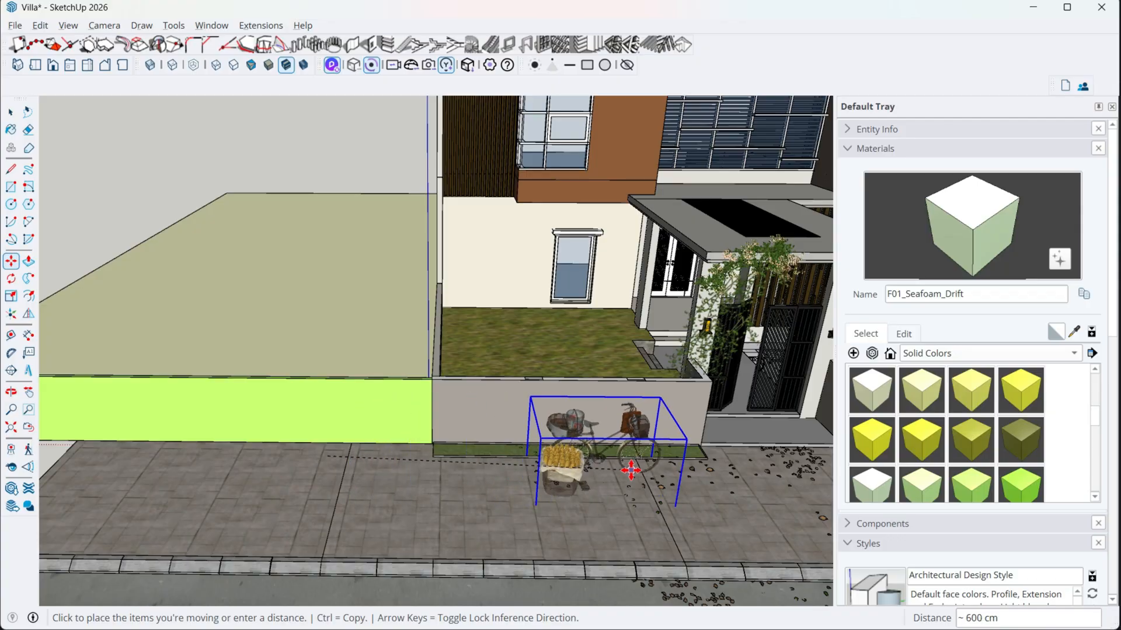
pyautogui.moveTo(613, 461); pyautogui.dragTo(407, 469, button='middle')
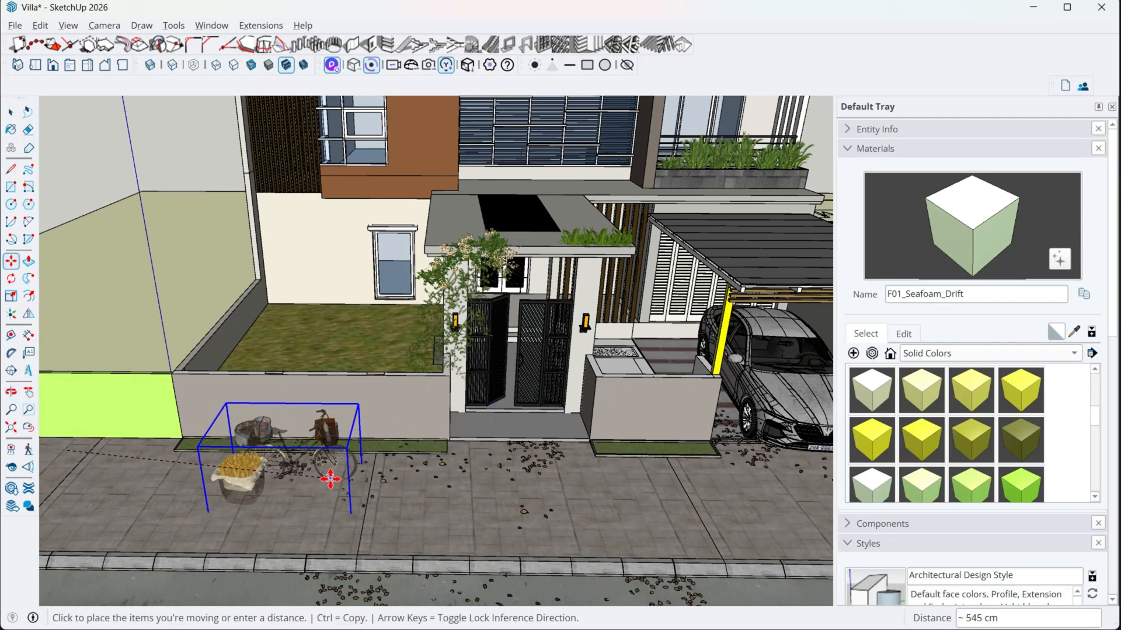
pyautogui.click(330, 463)
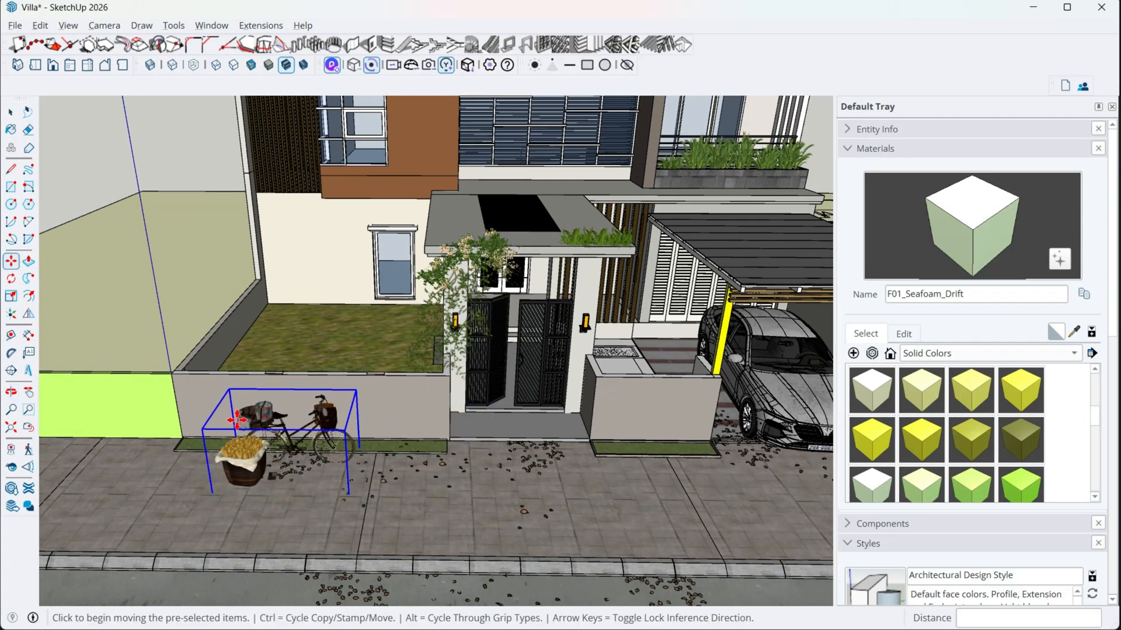
# - Raise the bicycle and basket group about 4 cm along the blue axis so the wheels clear the pavement, and switch back to D5 Render
pyautogui.moveTo(397, 482); pyautogui.dragTo(195, 386, button='middle')
pyautogui.scroll(4, 284, 310)
pyautogui.scroll(3, 331, 345)
pyautogui.scroll(9, 320, 380)
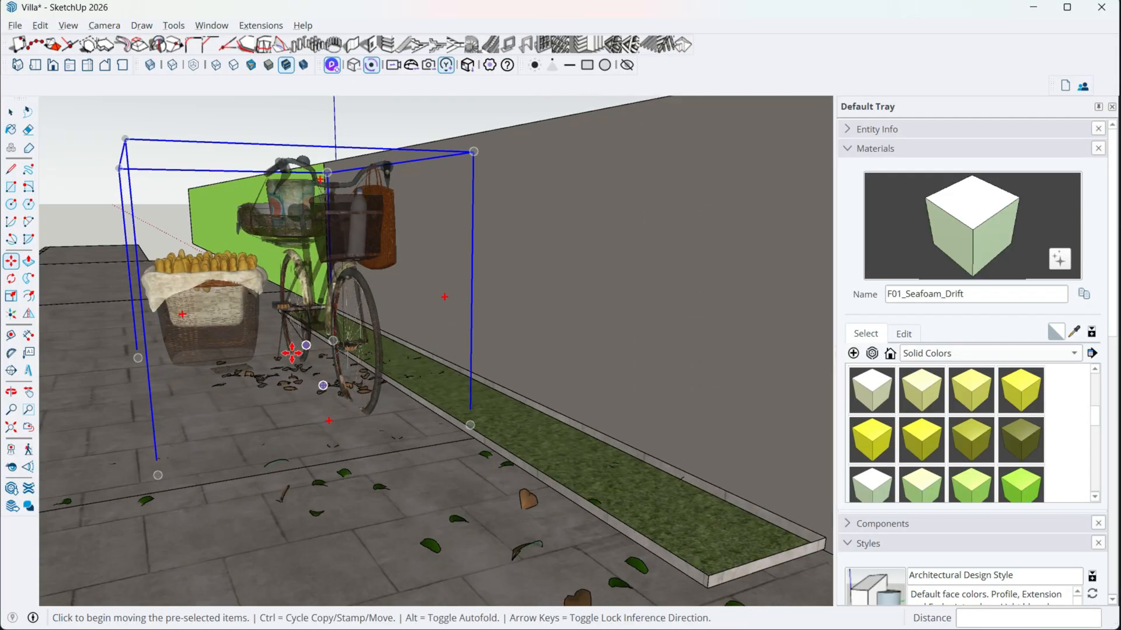
pyautogui.scroll(-3, 294, 359)
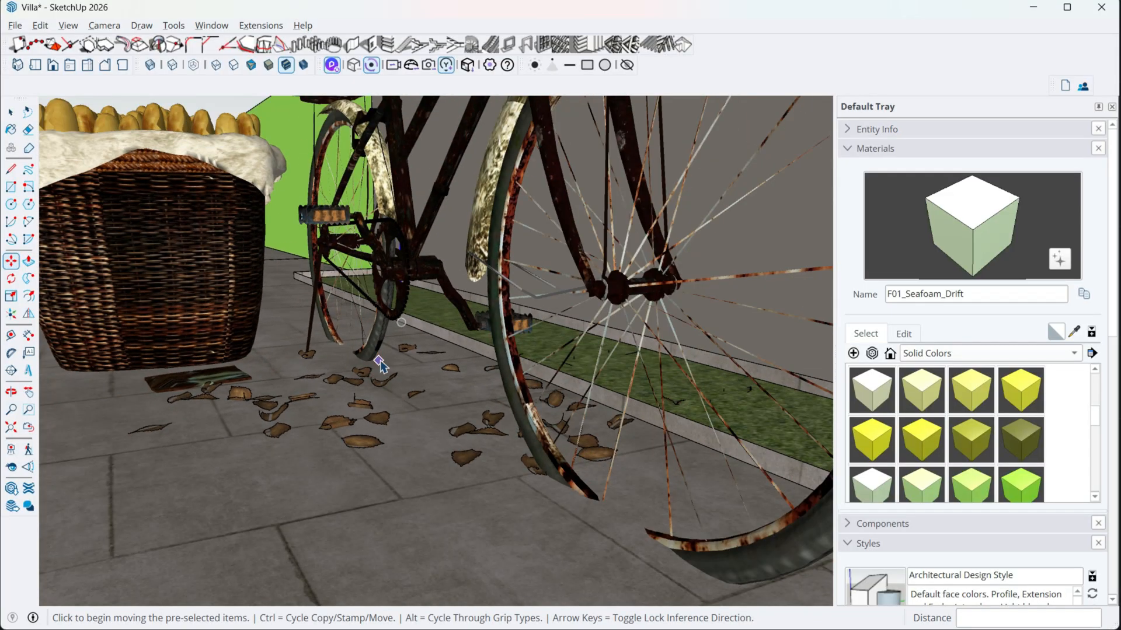
pyautogui.click(377, 358)
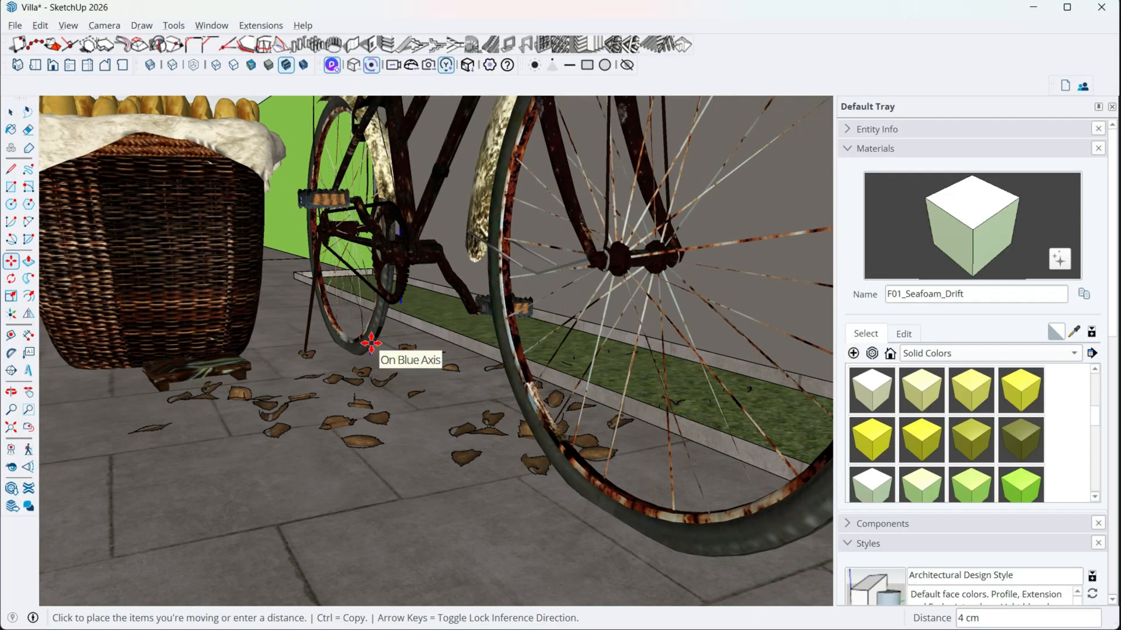
pyautogui.scroll(-2, 371, 341)
pyautogui.moveTo(370, 336); pyautogui.dragTo(565, 363, button='middle')
pyautogui.scroll(-3, 436, 420)
pyautogui.press('space')
pyautogui.scroll(-3, 436, 423)
pyautogui.hotkey('alt', 'Tab')
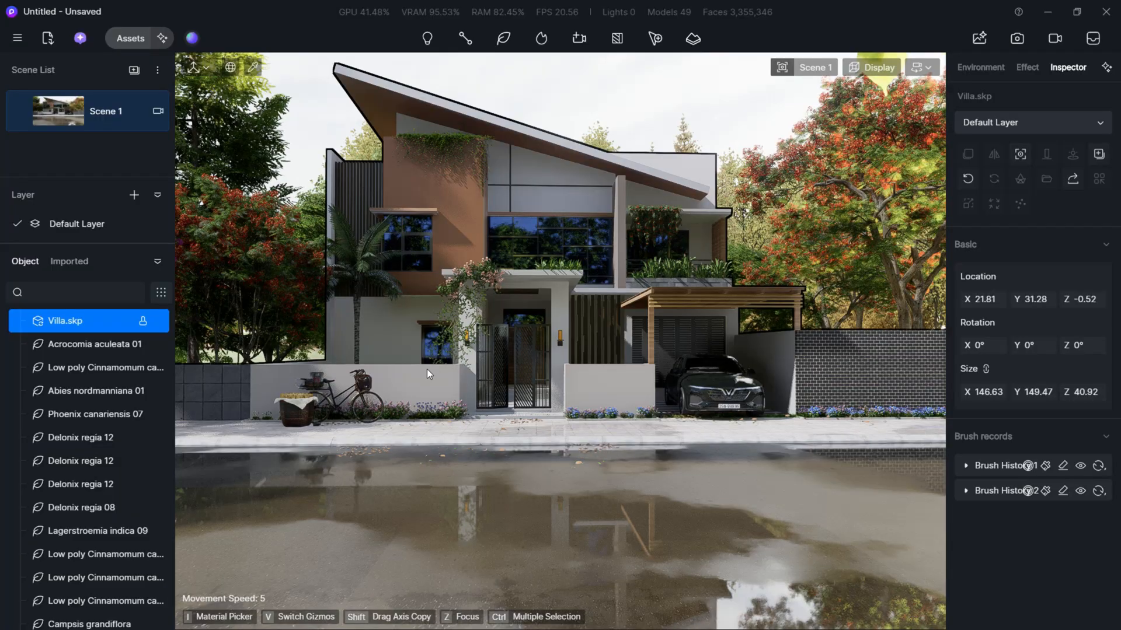
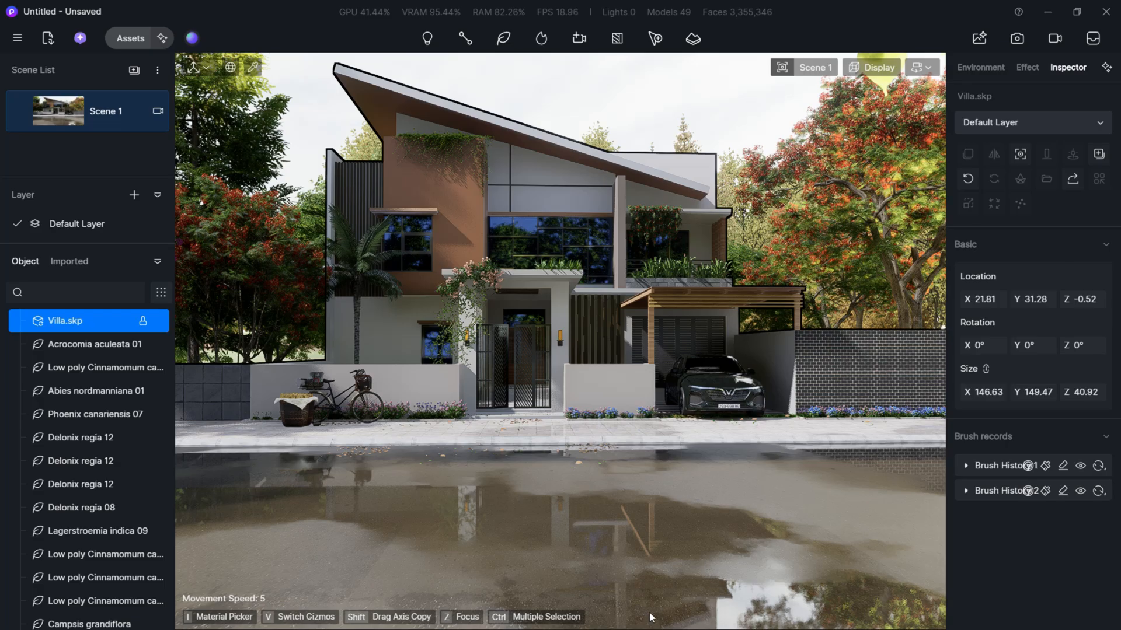
# - Switch to SketchUp and clear the selection of the bicycle and bread basket group
pyautogui.press('super')
pyautogui.moveTo(630, 620)
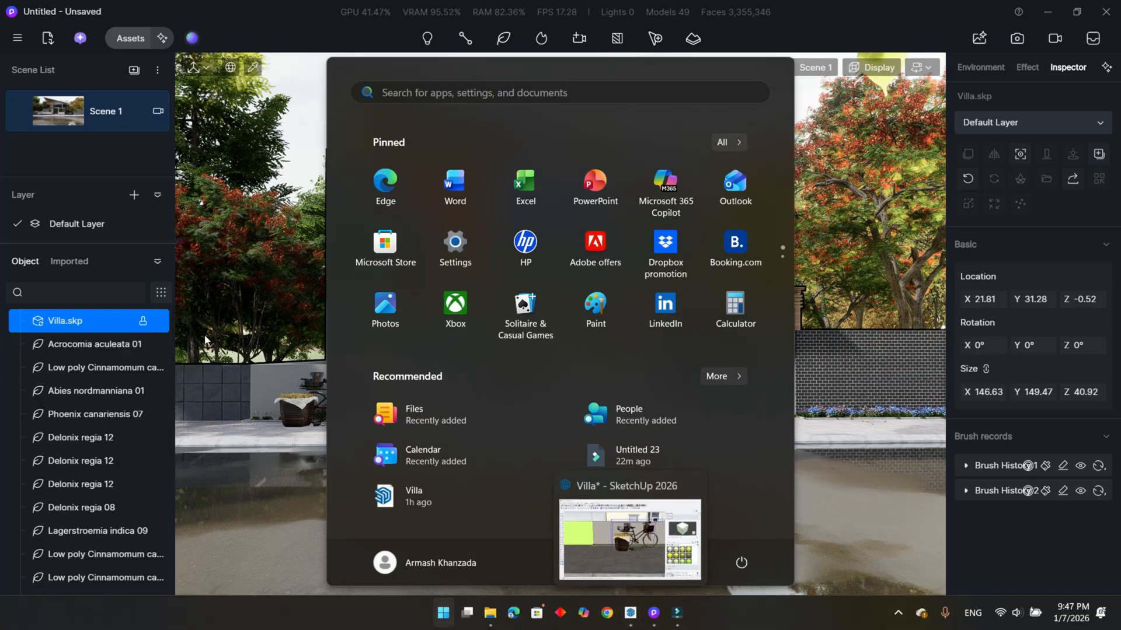
pyautogui.press('super')
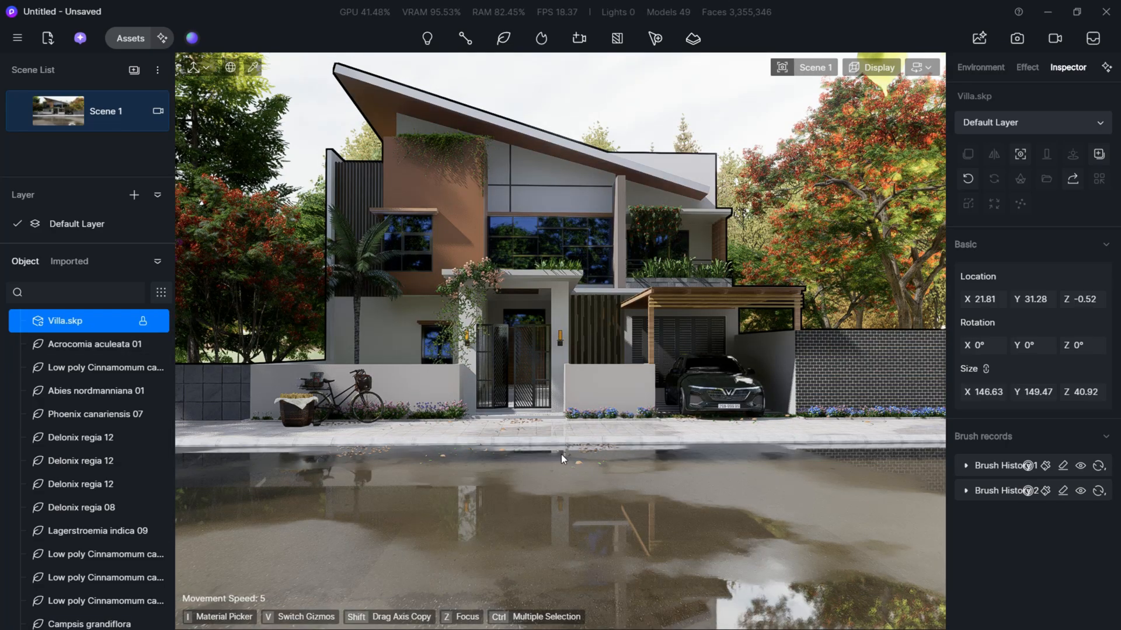
pyautogui.press('super')
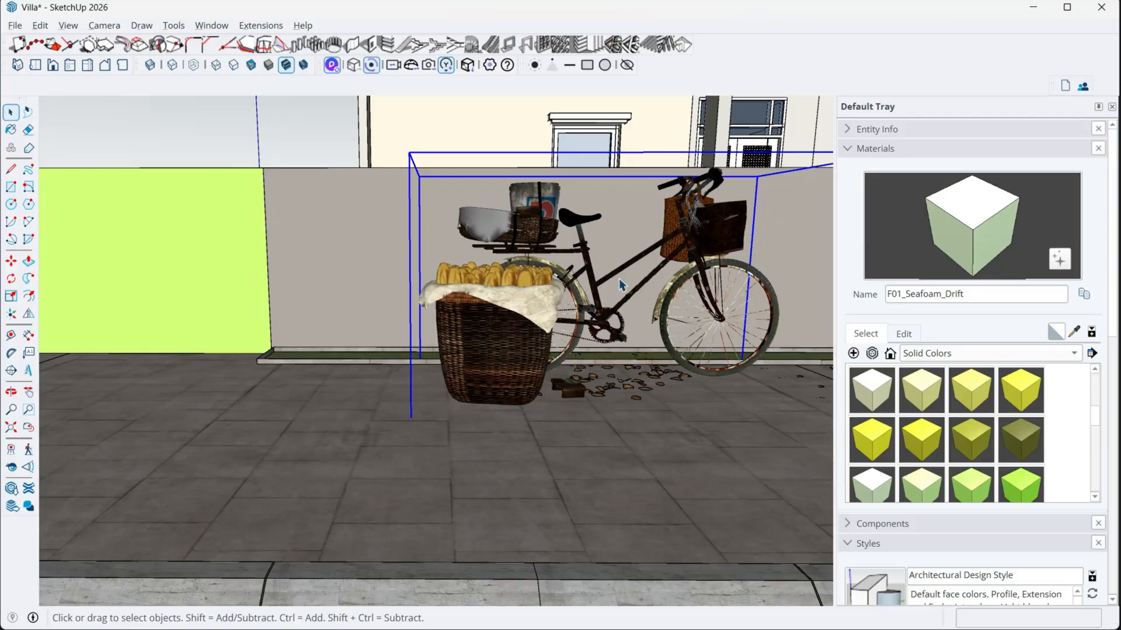
pyautogui.moveTo(467, 225); pyautogui.dragTo(460, 297, button='middle')
pyautogui.scroll(-5, 461, 297)
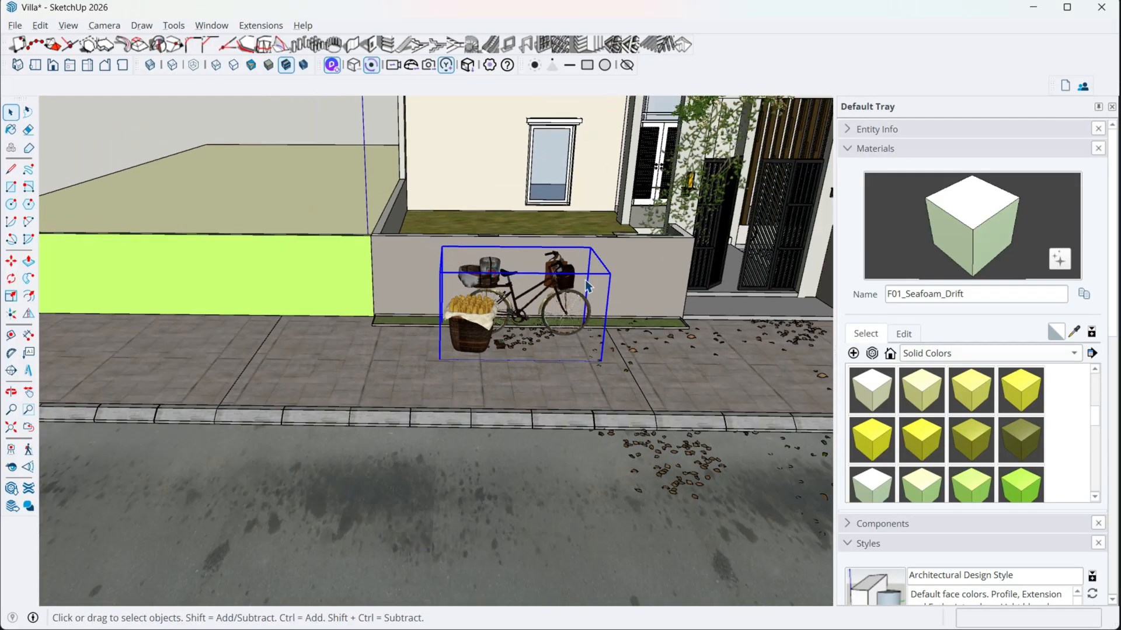
pyautogui.moveTo(576, 271)
pyautogui.keyDown('shift'); pyautogui.mouseDown(button='middle')
pyautogui.moveTo(379, 334)
pyautogui.moveTo(484, 335)
pyautogui.mouseUp(button='middle'); pyautogui.keyUp('shift')
pyautogui.scroll(-4, 379, 334)
pyautogui.scroll(-5, 483, 335)
pyautogui.click(704, 165)
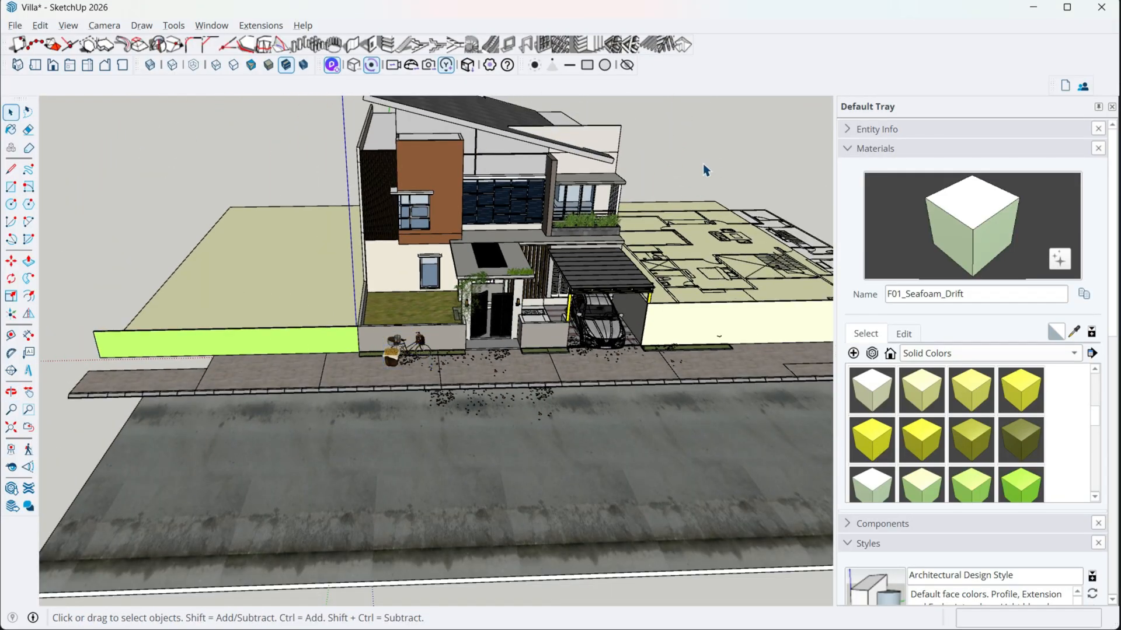
# - Import the electric+pole model from the Downloads folder and place it at the road edge in front of the villa
pyautogui.click(23, 25)
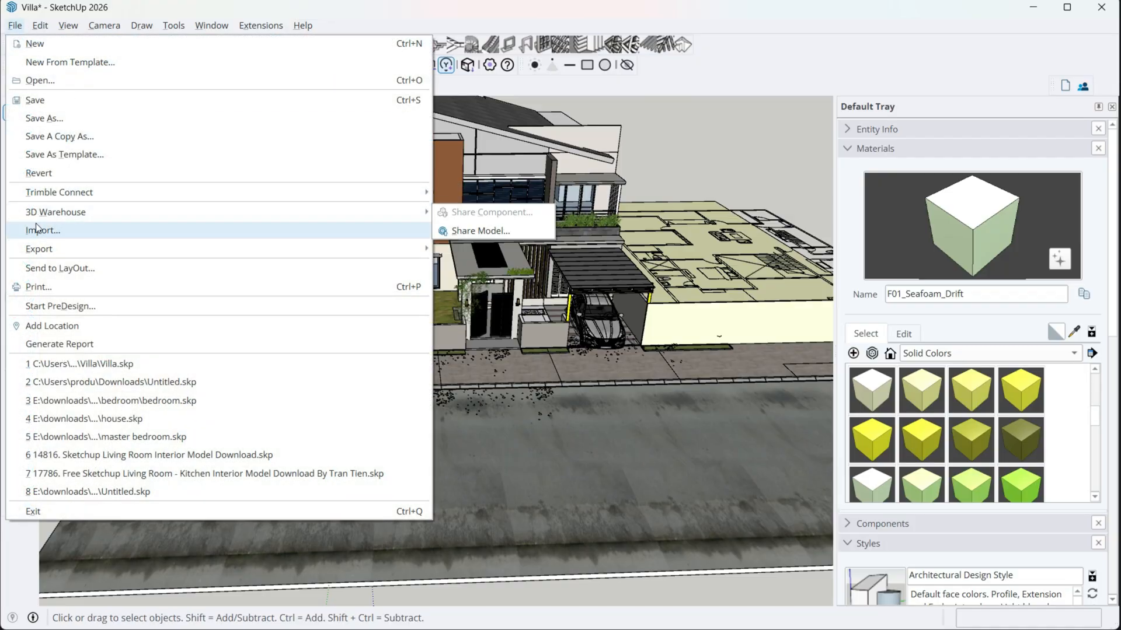
pyautogui.click(35, 228)
pyautogui.scroll(10, 50, 212)
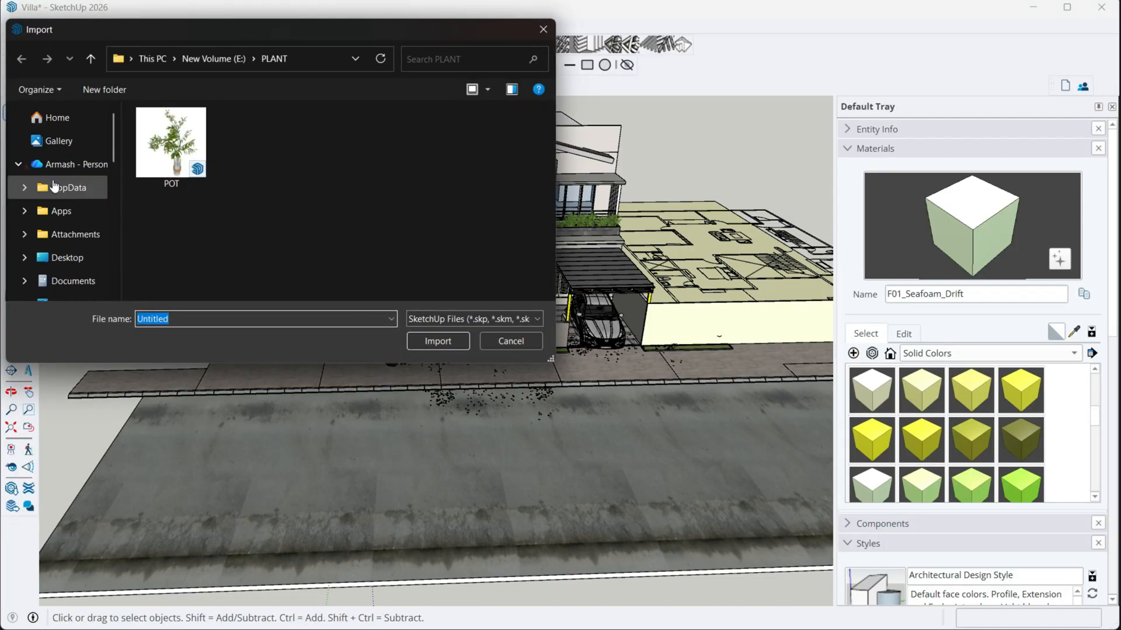
pyautogui.scroll(-2, 61, 264)
pyautogui.click(67, 229)
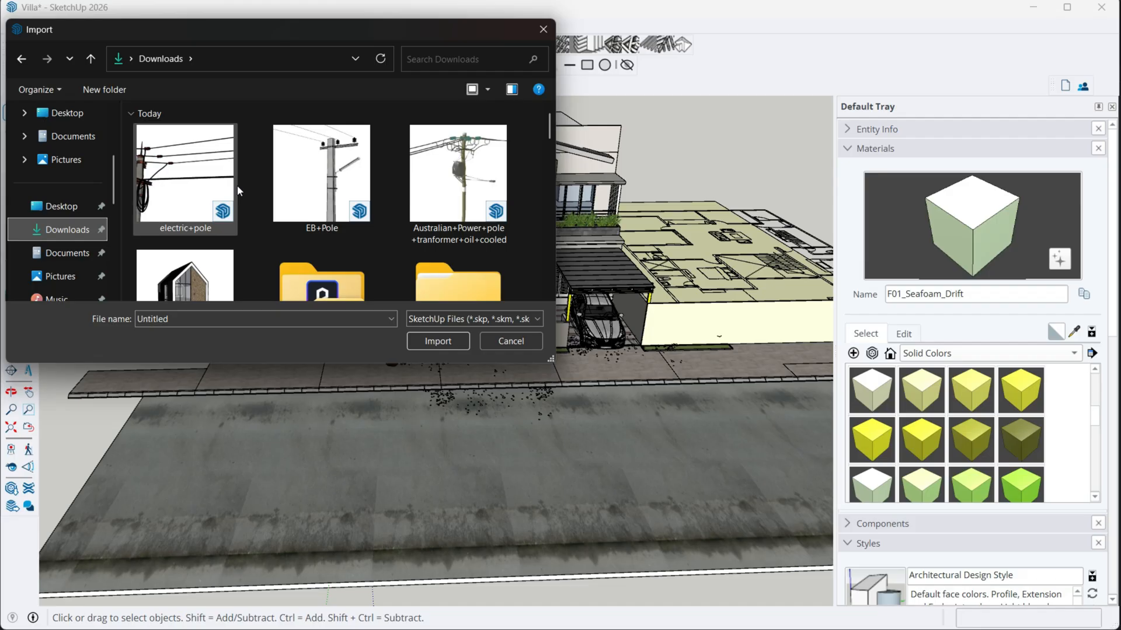
pyautogui.click(181, 187)
pyautogui.click(438, 341)
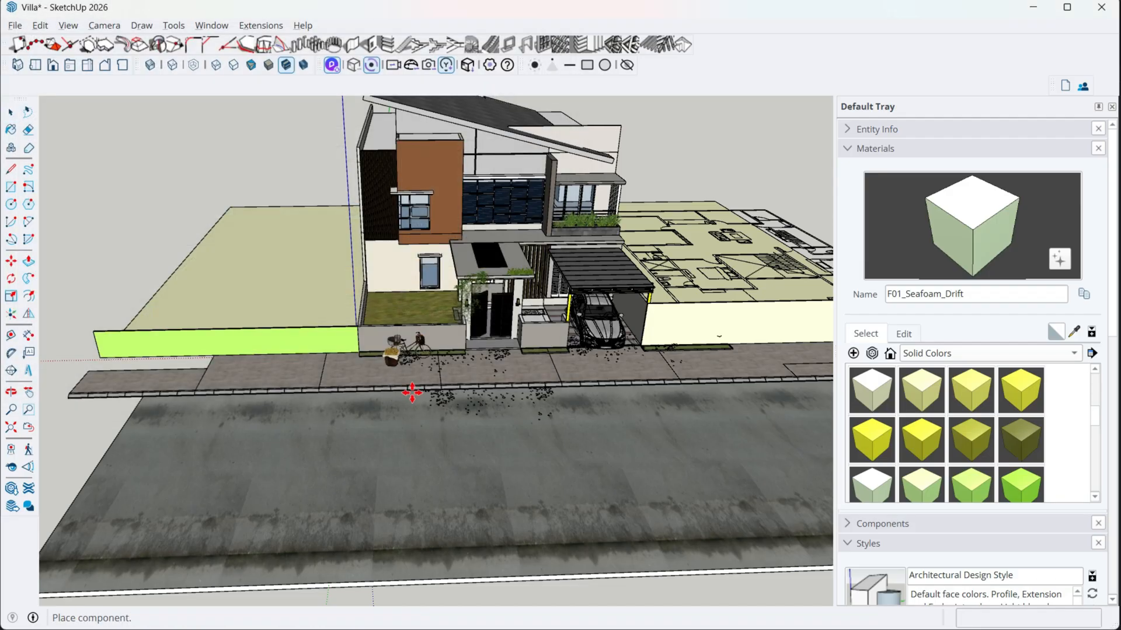
pyautogui.click(339, 395)
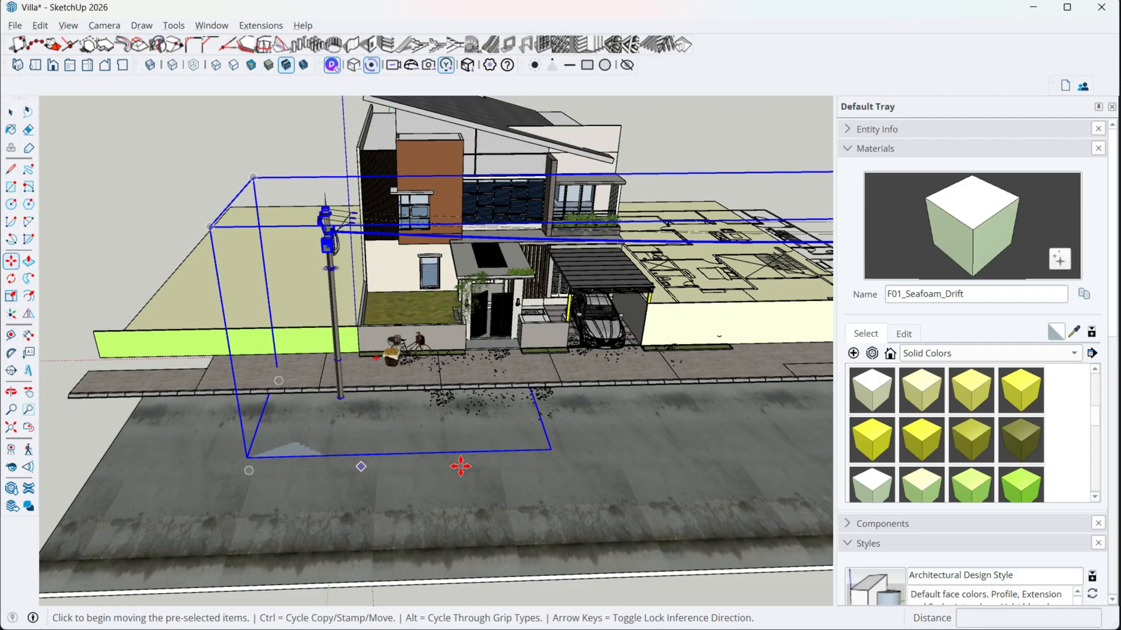
pyautogui.press('space')
pyautogui.scroll(5, 451, 428)
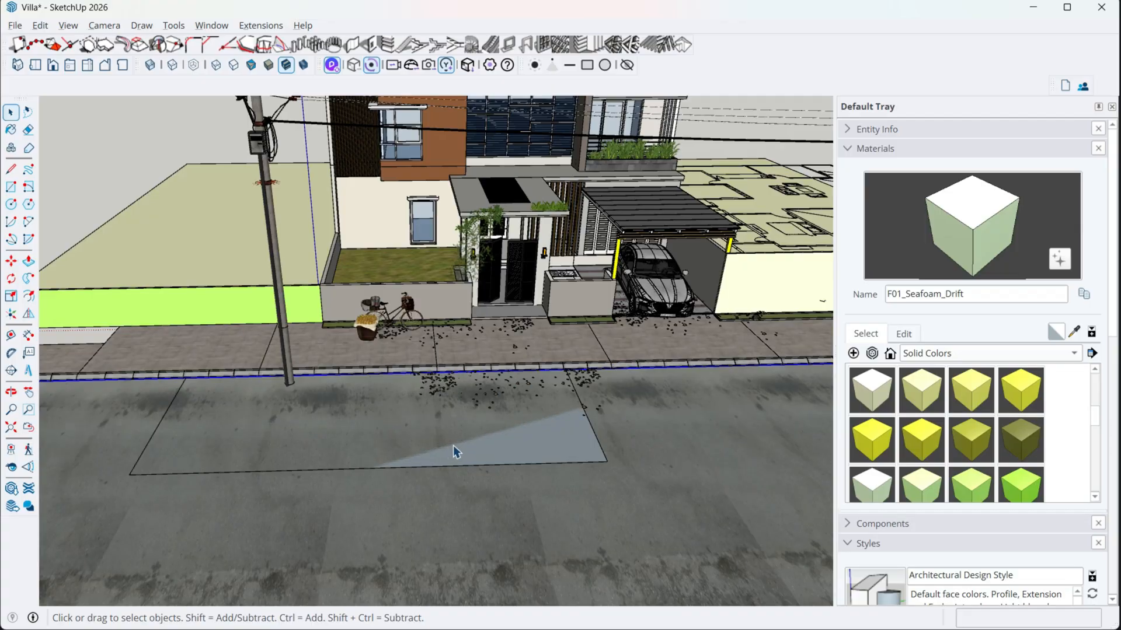
pyautogui.doubleClick(279, 298)
pyautogui.click(279, 297)
pyautogui.click(495, 427)
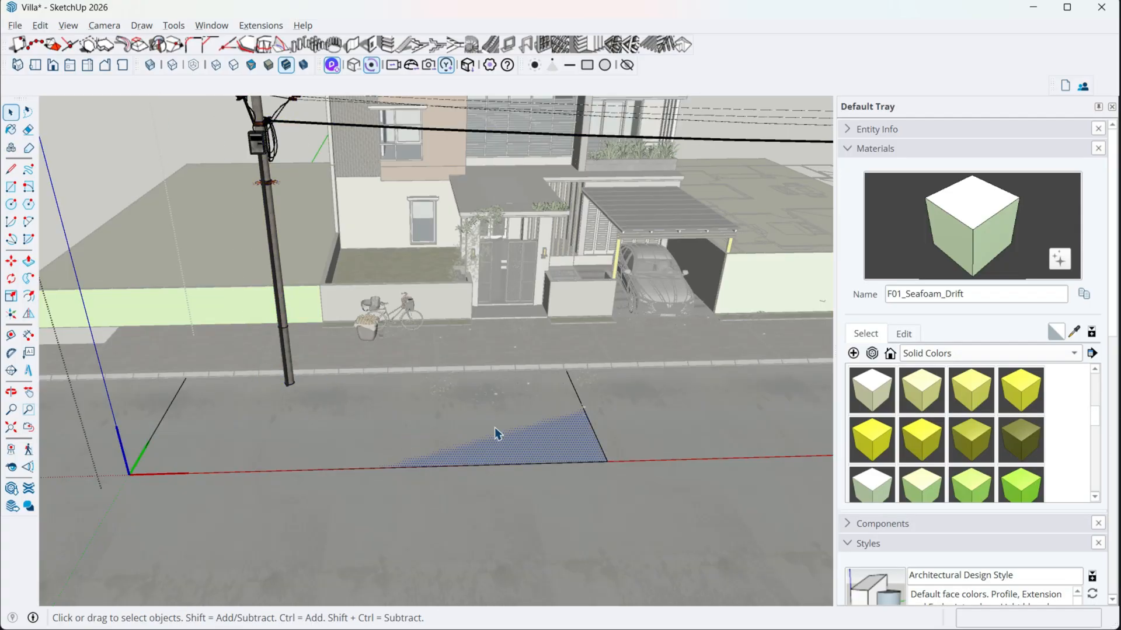
pyautogui.doubleClick(495, 427)
pyautogui.click(222, 334)
pyautogui.doubleClick(275, 270)
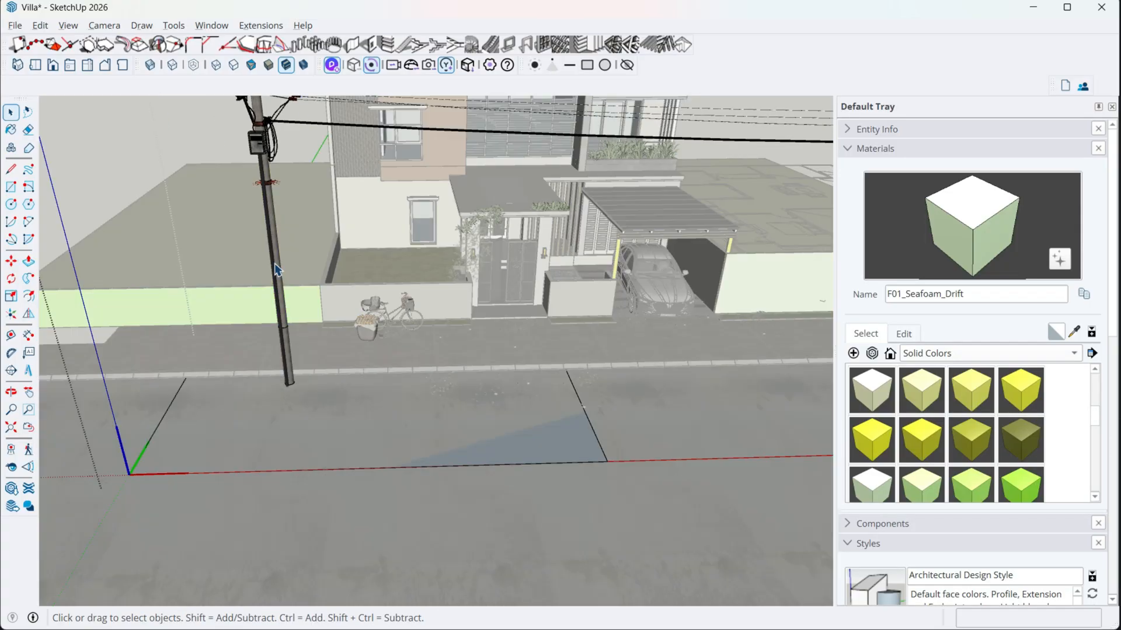
pyautogui.moveTo(275, 271); pyautogui.dragTo(313, 187, button='middle')
pyautogui.click(324, 281)
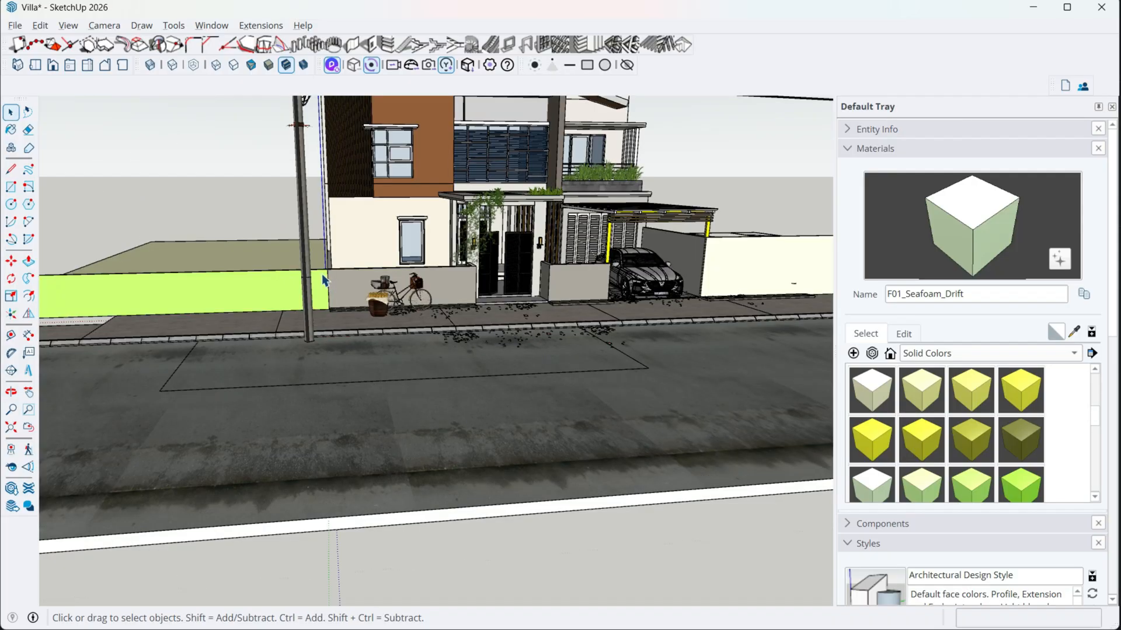
# - Move the electric pole component upward until its flat ground plane sits clear of the road surface
pyautogui.click(306, 261)
pyautogui.press('m')
pyautogui.click(306, 251)
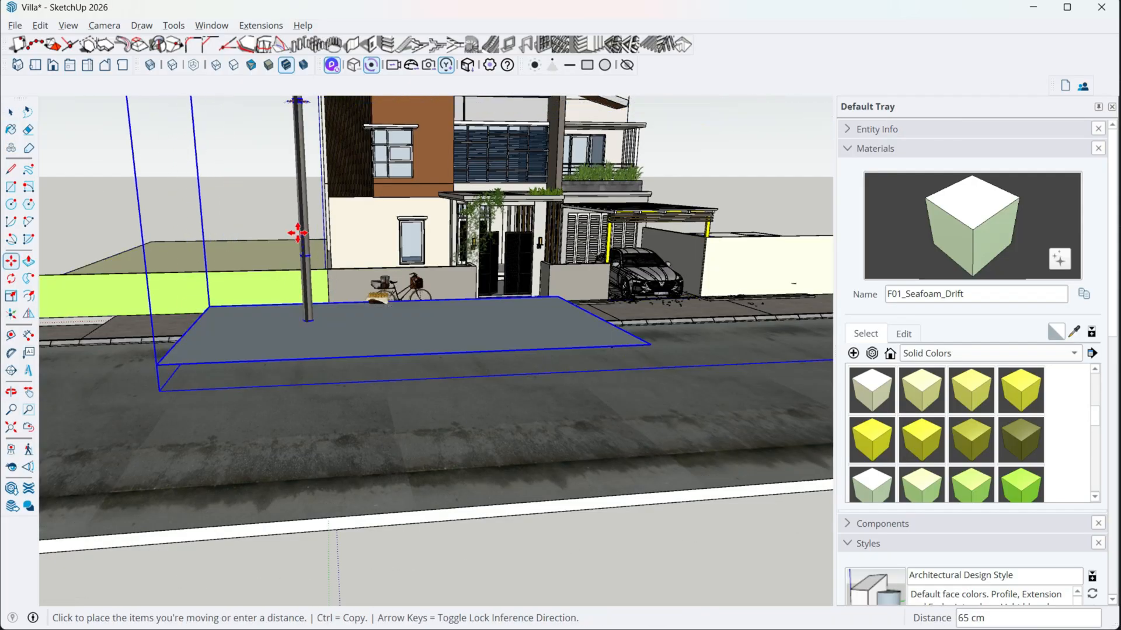
pyautogui.click(297, 211)
pyautogui.moveTo(397, 253); pyautogui.dragTo(360, 325, button='middle')
pyautogui.press('space')
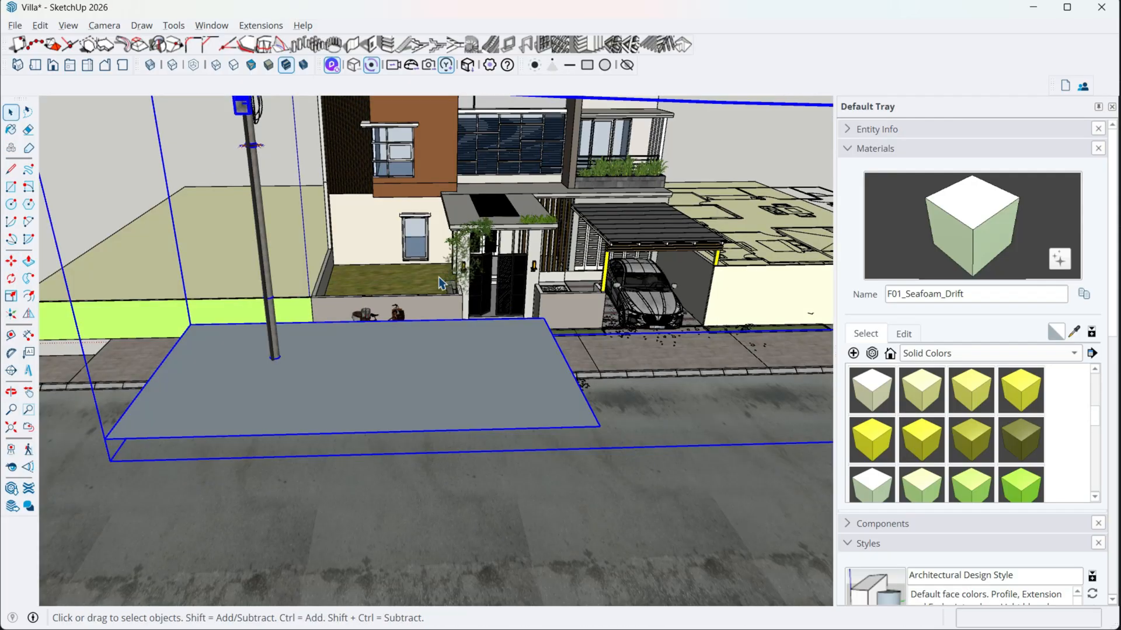
# - Delete the flat ground face inside the electric pole component and switch to D5 Render to check the pole
pyautogui.doubleClick(401, 365)
pyautogui.press('Delete')
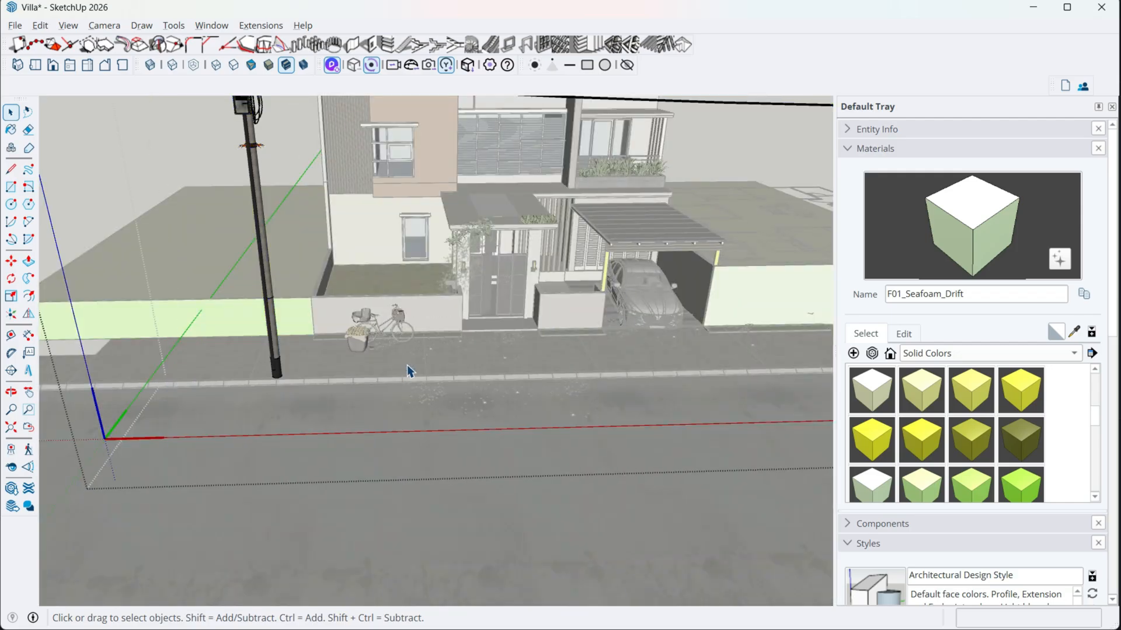
pyautogui.scroll(-5, 392, 366)
pyautogui.moveTo(391, 366); pyautogui.dragTo(348, 288, button='middle')
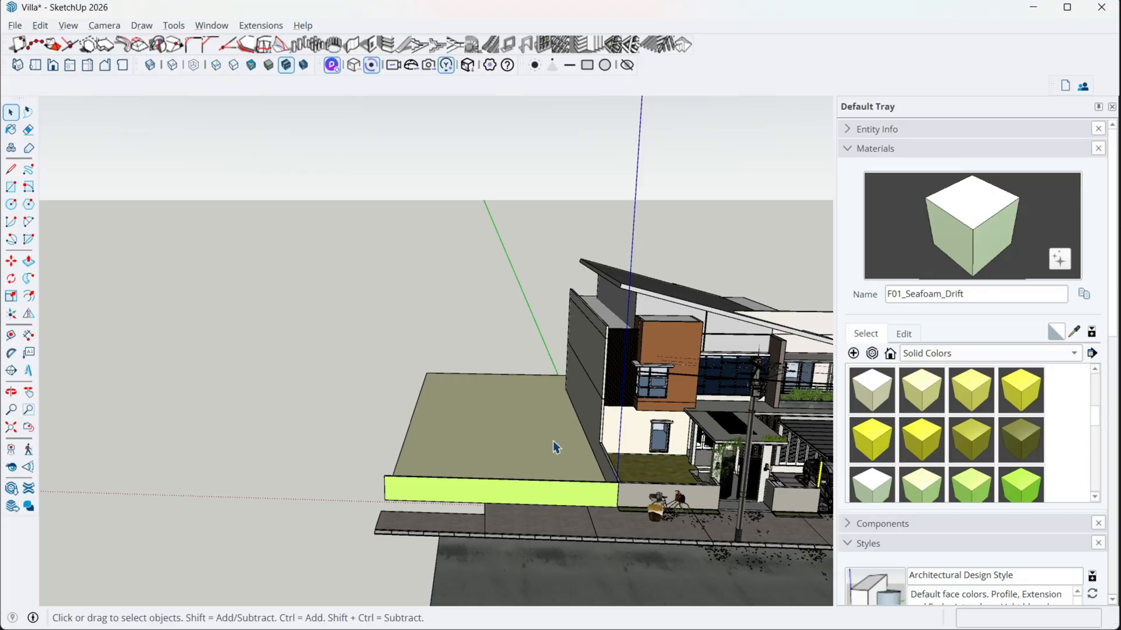
# - Switch back to SketchUp and move the electric pole along the pavement past the bicycle, in front of the green boundary wall
pyautogui.moveTo(552, 443); pyautogui.dragTo(521, 446, button='middle')
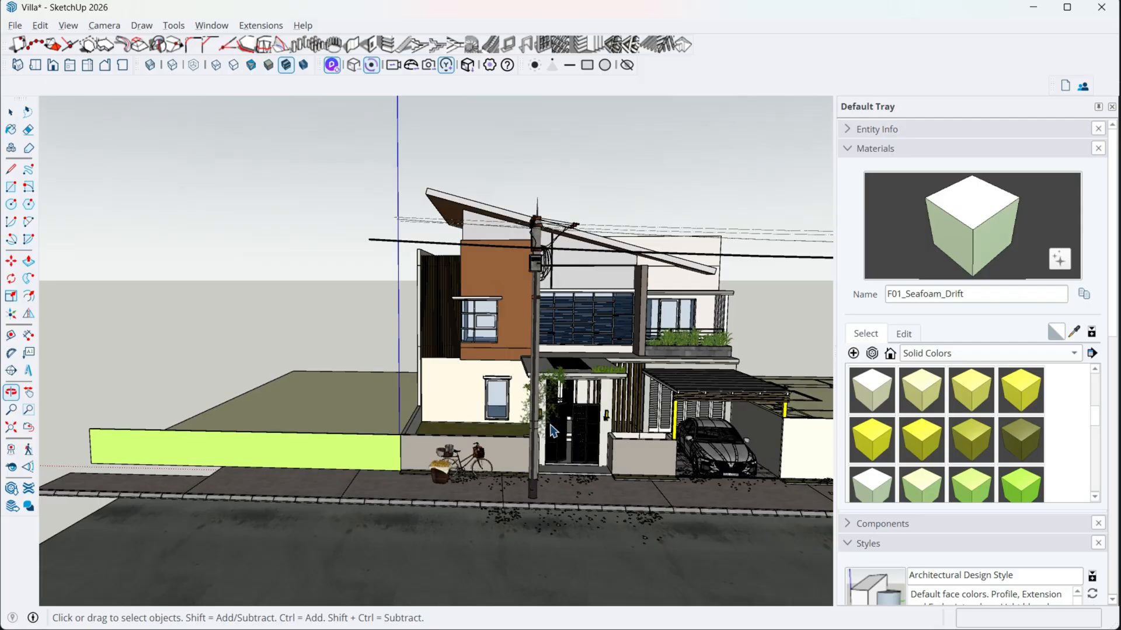
pyautogui.click(533, 444)
pyautogui.press('m')
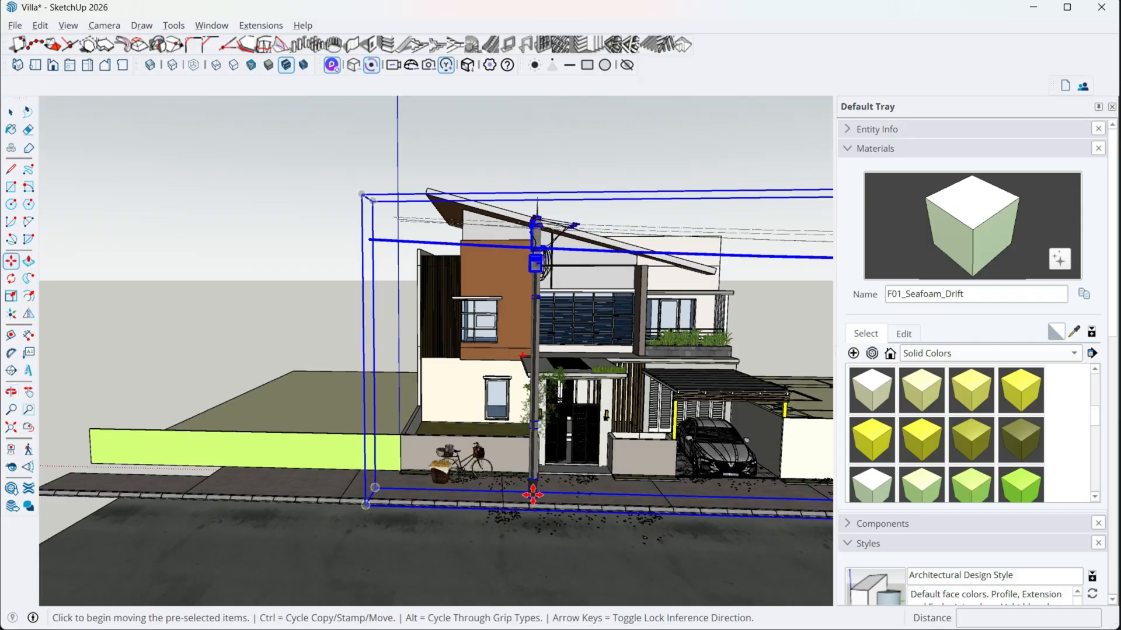
pyautogui.click(533, 495)
pyautogui.click(400, 493)
# - Lower the electric pole along the blue axis onto the pavement and switch to D5 Render to check it
pyautogui.scroll(3, 338, 488)
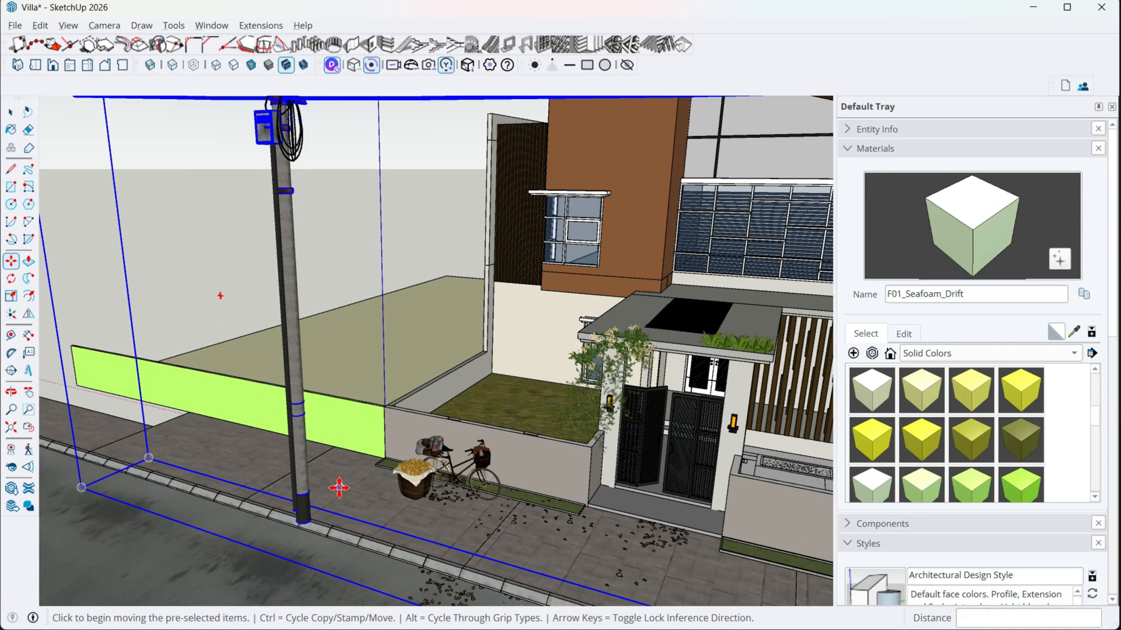
pyautogui.moveTo(338, 487); pyautogui.dragTo(328, 433, button='middle')
pyautogui.click(242, 420)
pyautogui.scroll(4, 328, 432)
pyautogui.click(309, 414)
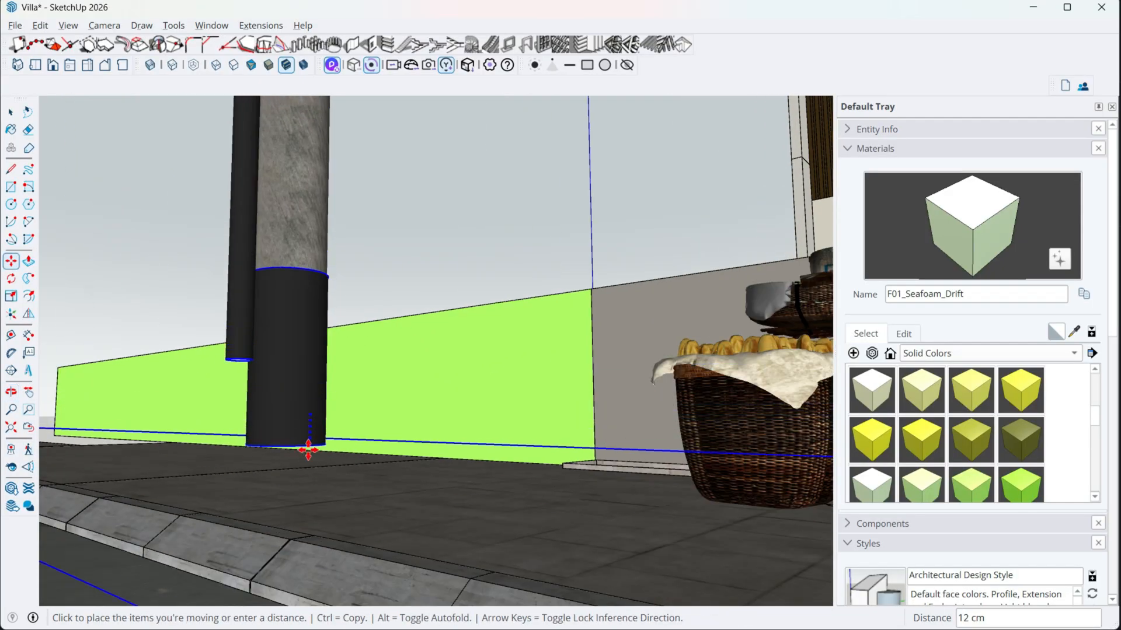
pyautogui.click(311, 536)
pyautogui.moveTo(311, 536); pyautogui.dragTo(218, 480, button='middle')
pyautogui.click(218, 480)
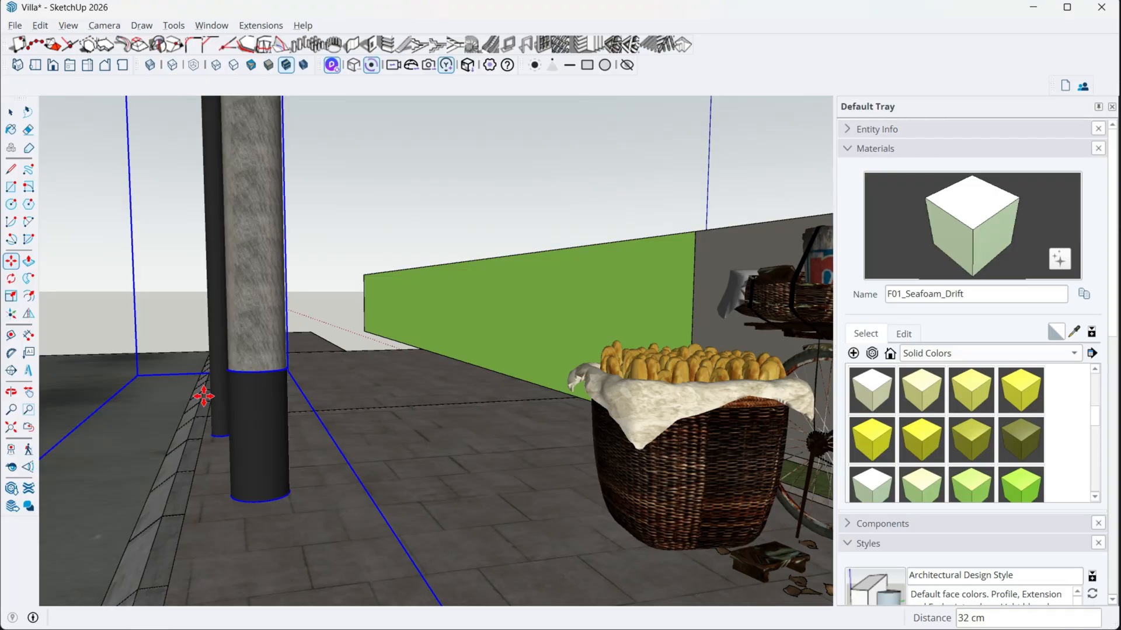
# - Return to SketchUp, lower the electric pole about 36 cm along the blue axis, and check it in D5 Render
pyautogui.moveTo(205, 392)
pyautogui.mouseDown(button='middle')
pyautogui.moveTo(293, 430)
pyautogui.moveTo(391, 419)
pyautogui.mouseUp(button='middle')
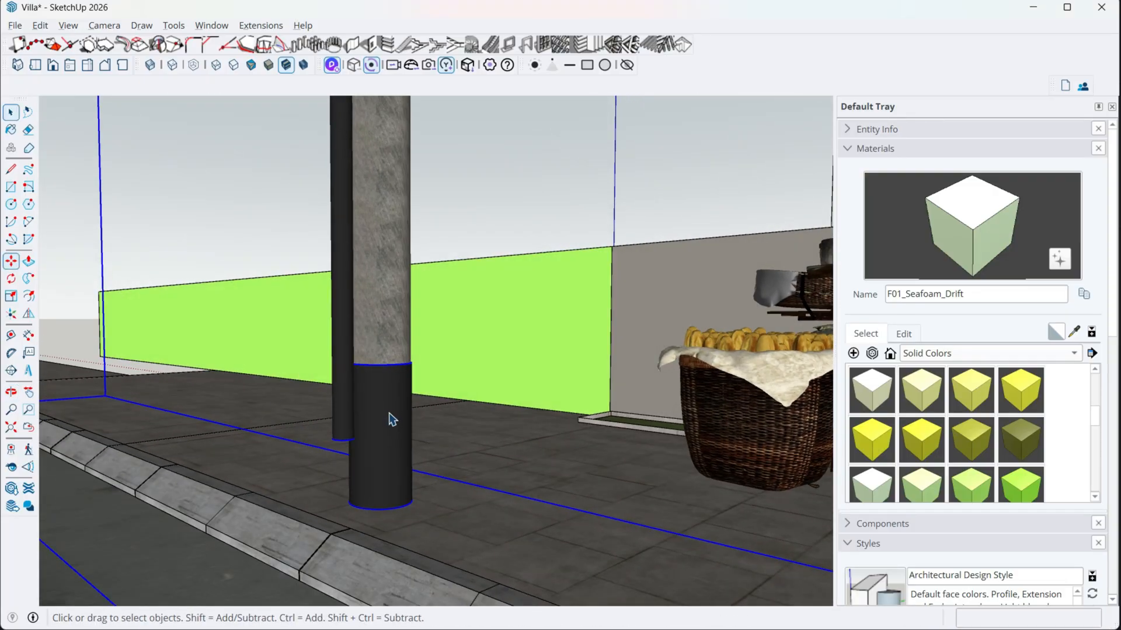
pyautogui.press('m')
pyautogui.click(392, 419)
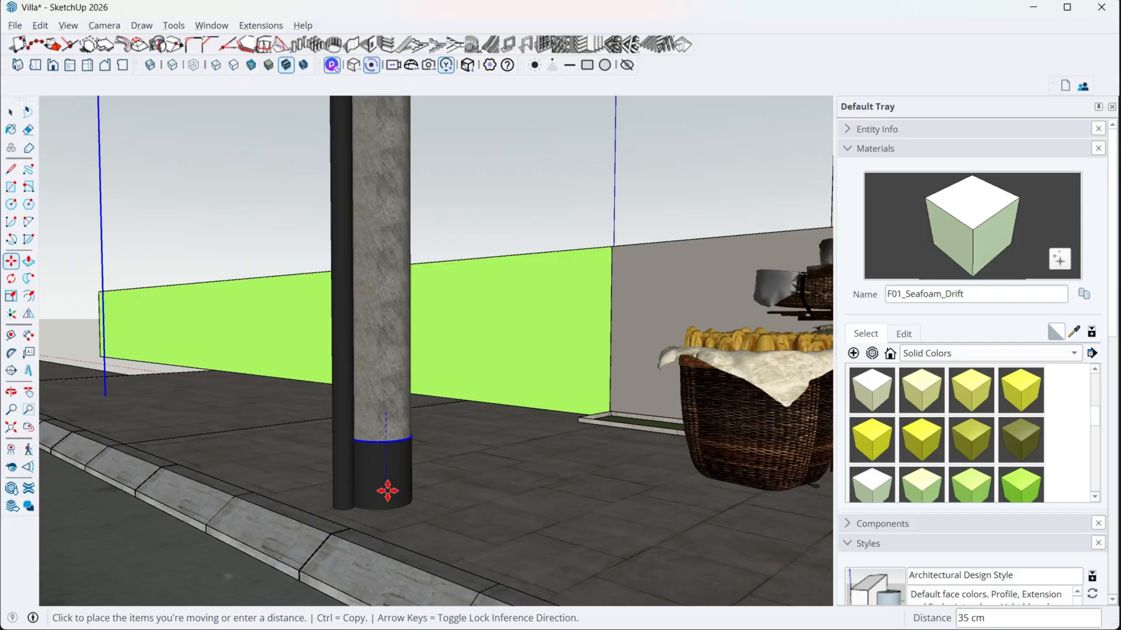
pyautogui.hotkey('alt', 'Tab')
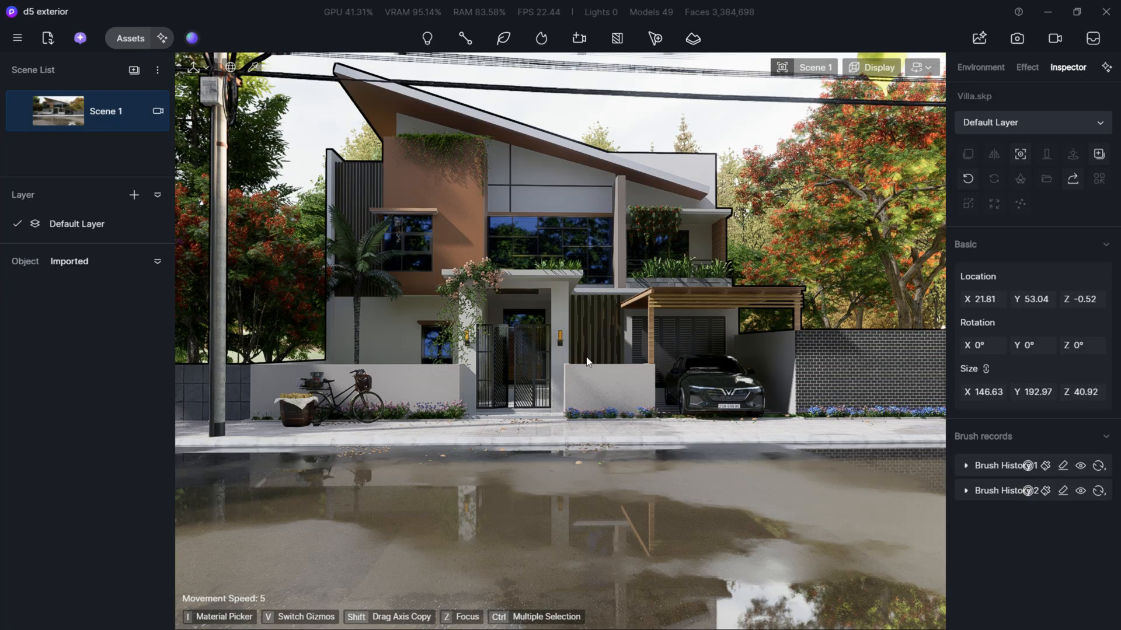
# - Go back to SketchUp, shift the electric pole slightly along the pavement toward the bicycle, and return to D5 Render
pyautogui.hotkey('alt', 'Tab')
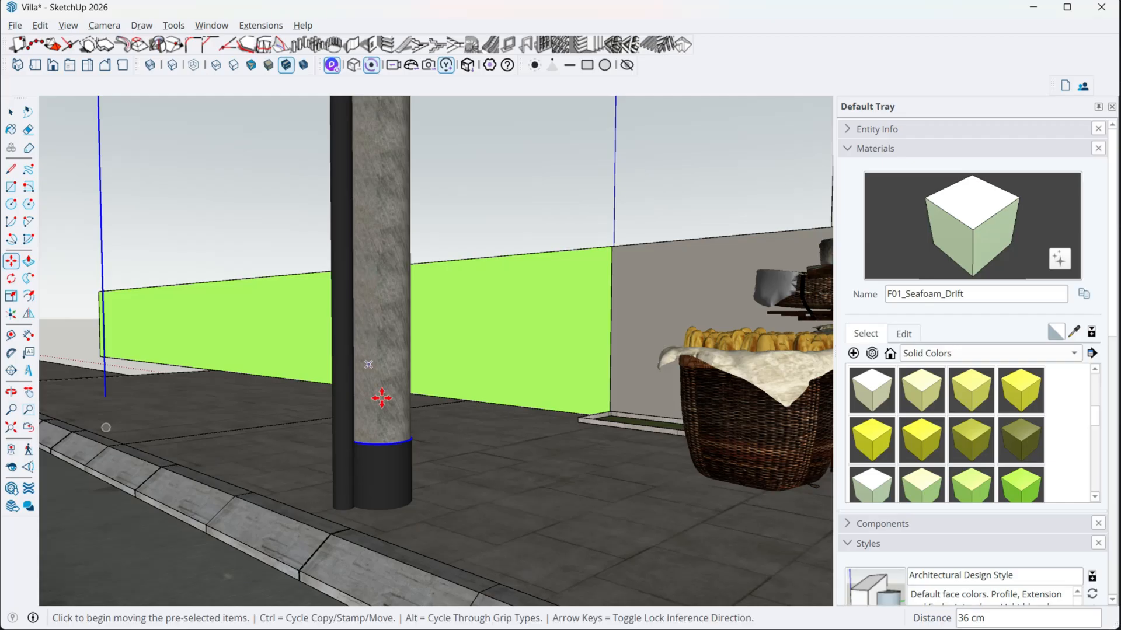
pyautogui.press('m')
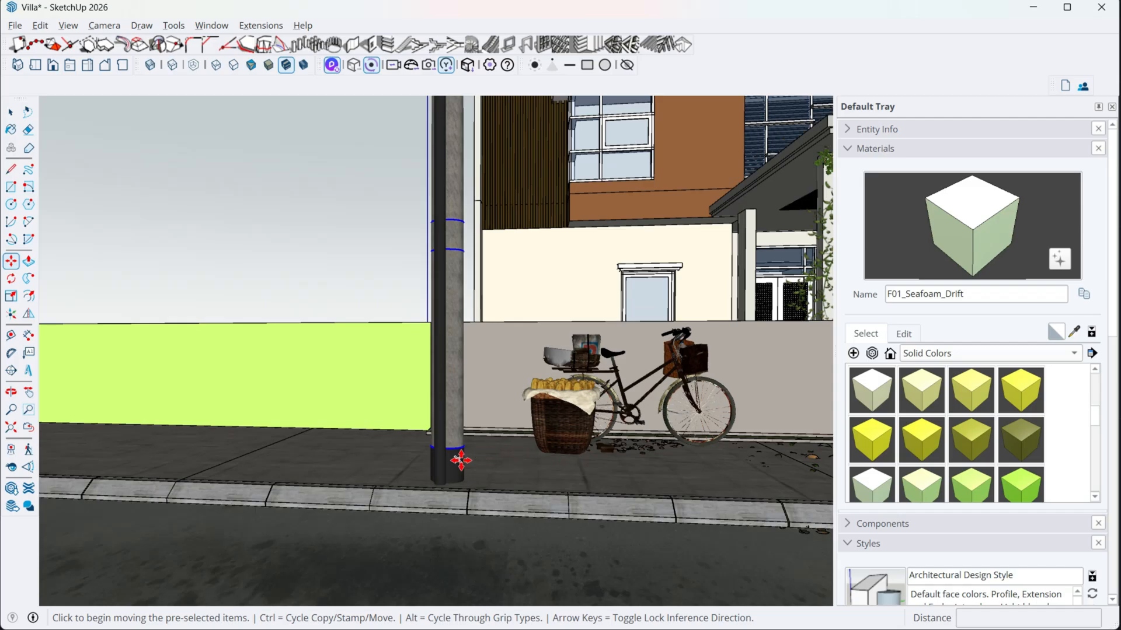
pyautogui.click(461, 461)
pyautogui.hotkey('alt', 'Tab')
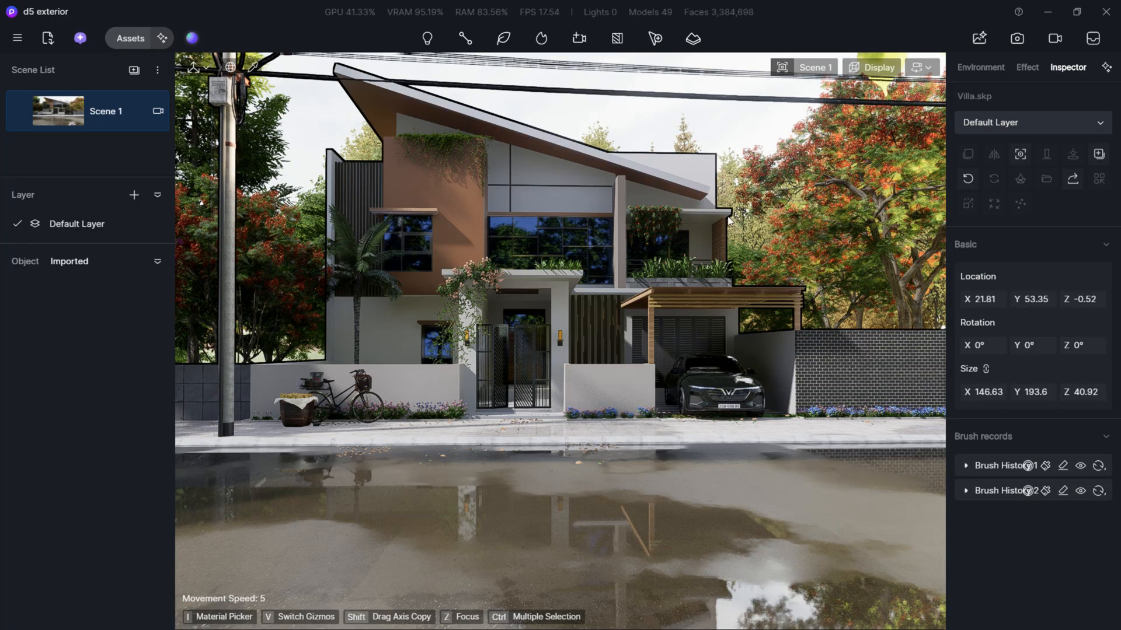
# - Deselect the villa model and shift the camera sideways to reframe the street front with the electric pole
pyautogui.press('Escape')
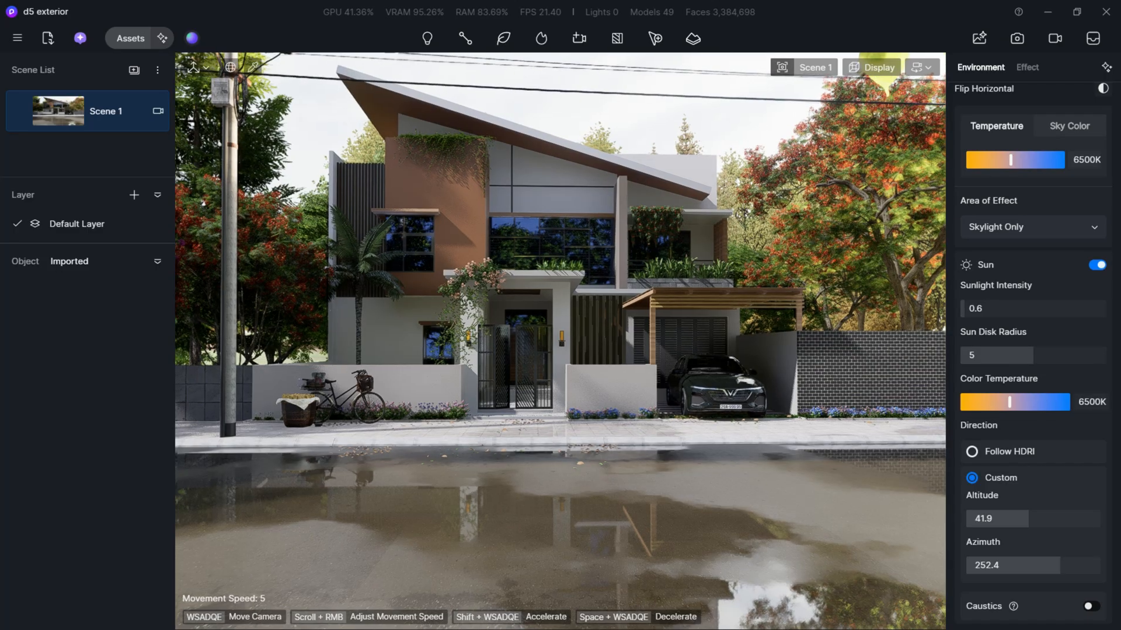
pyautogui.moveTo(560, 342); pyautogui.dragTo(540, 318, button='right')
pyautogui.press('d')
pyautogui.press('d')
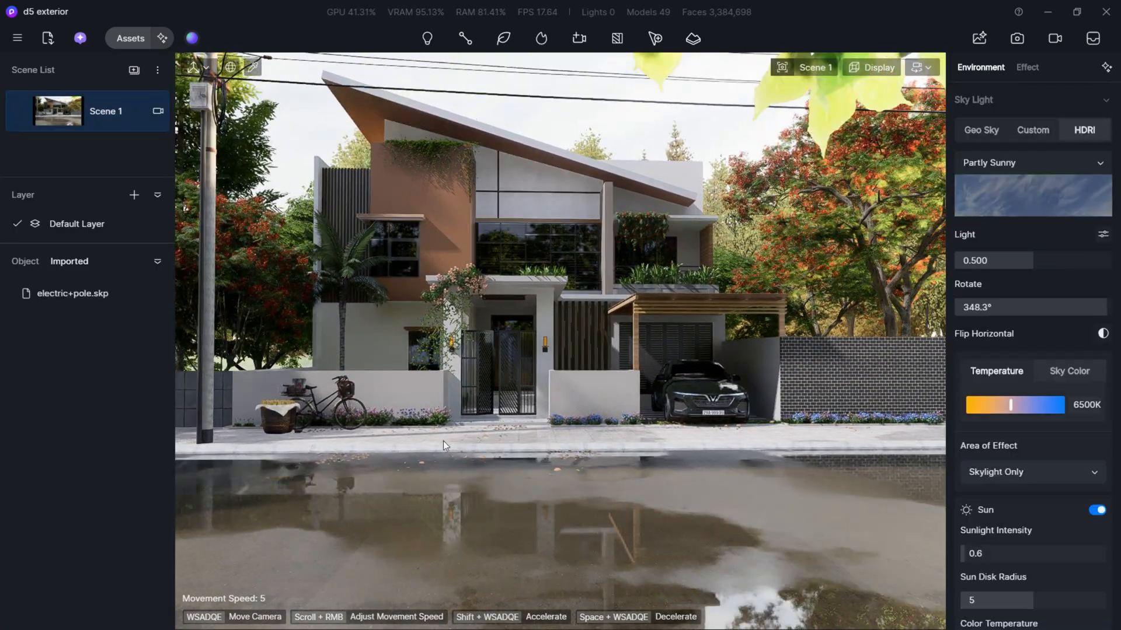
# - Browse the online Character models in the asset library for a person to stand on the pavement
pyautogui.click(127, 42)
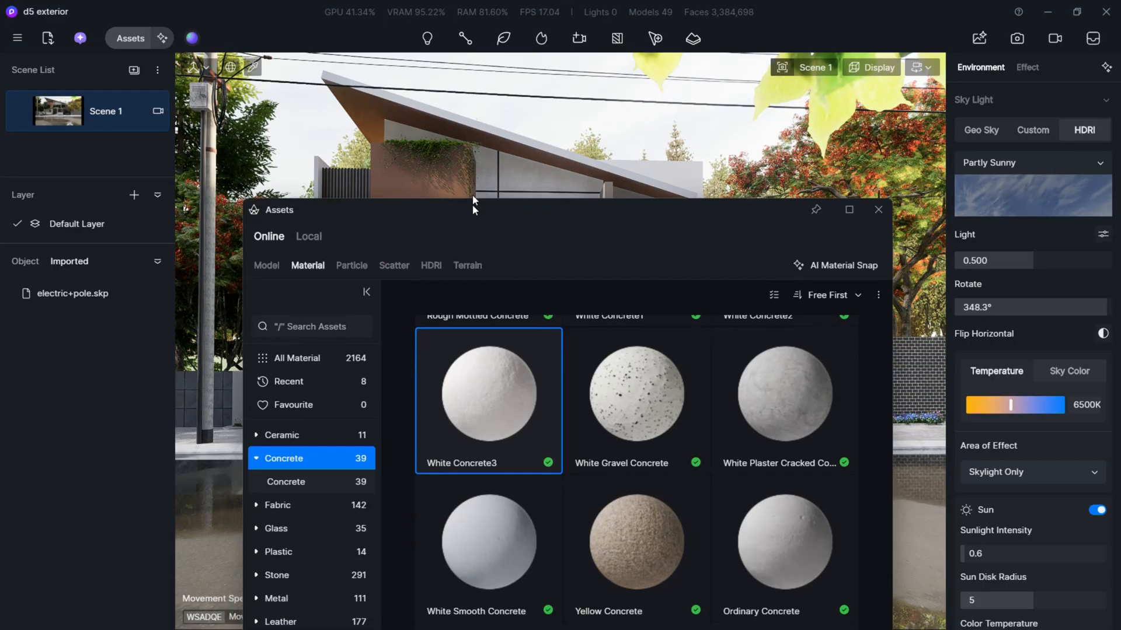
pyautogui.click(267, 254)
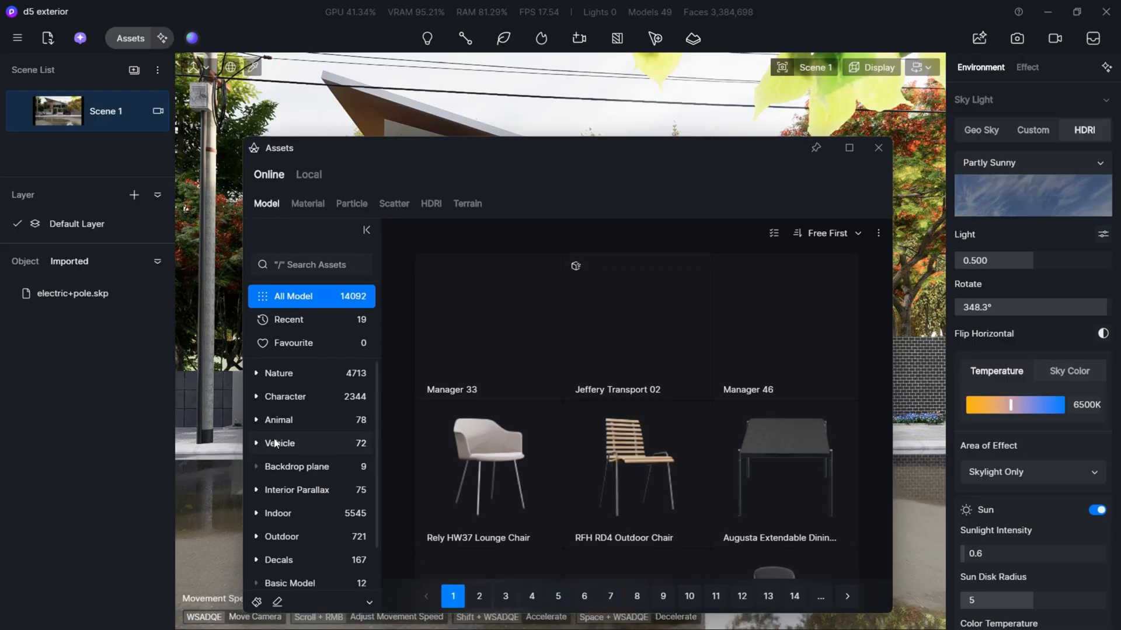
pyautogui.click(328, 402)
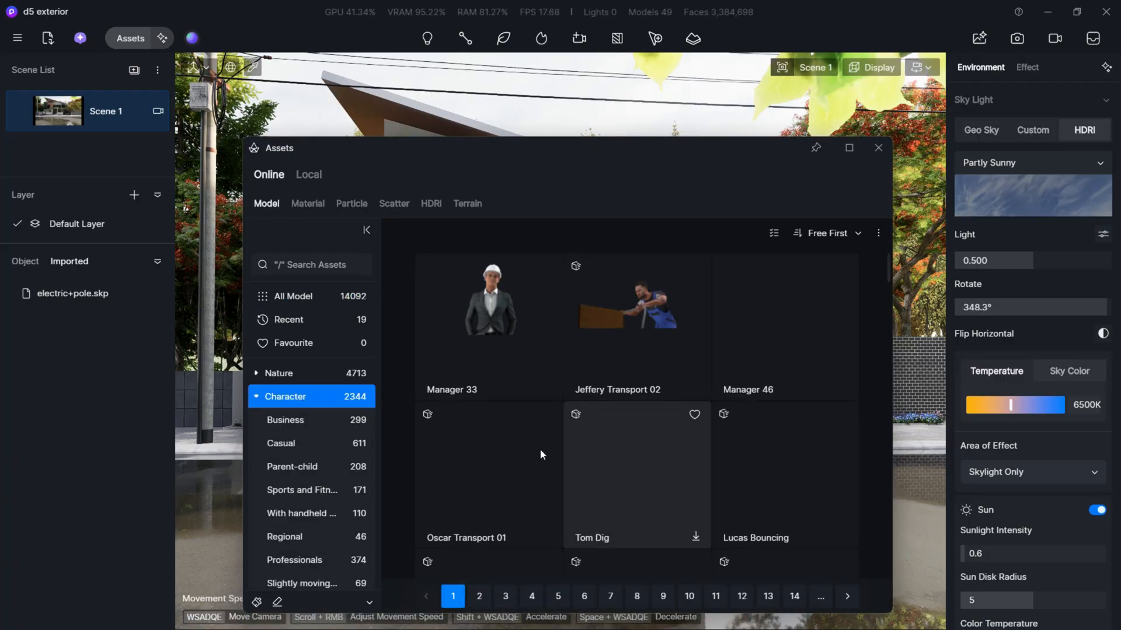
pyautogui.scroll(-3, 606, 474)
pyautogui.scroll(3, 606, 474)
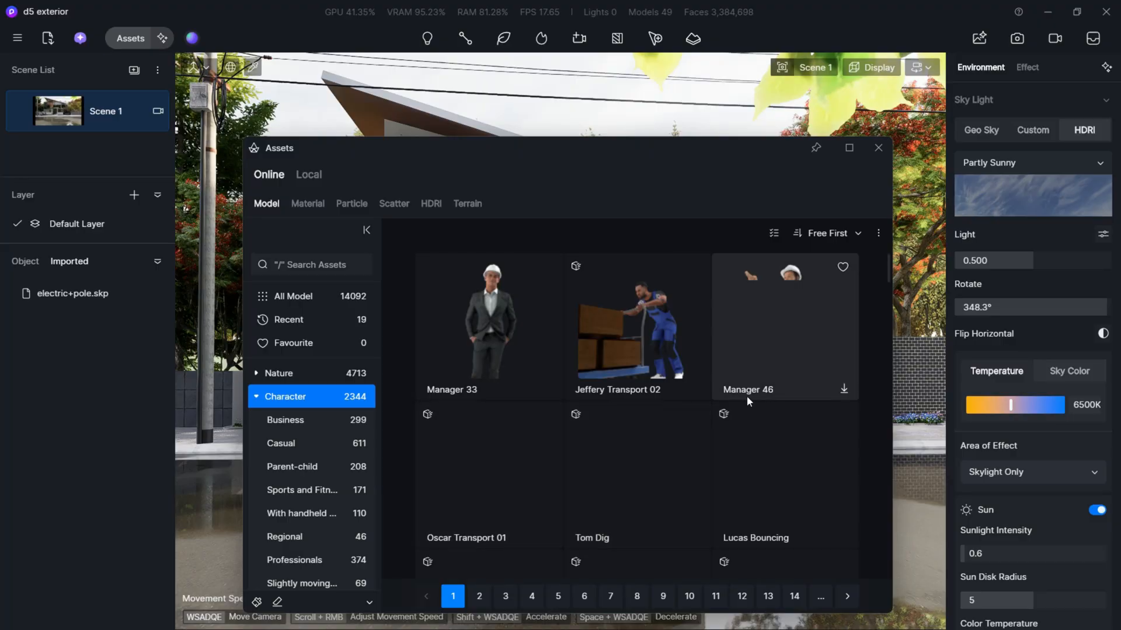
pyautogui.scroll(-1, 766, 449)
pyautogui.scroll(-4, 767, 453)
pyautogui.scroll(5, 767, 453)
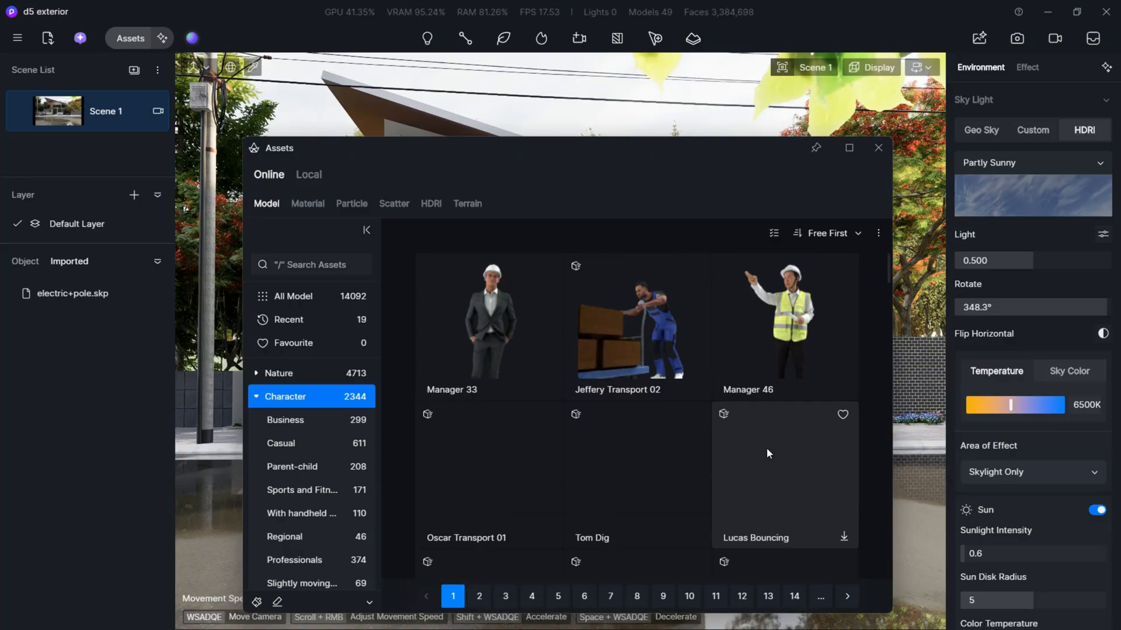
pyautogui.scroll(-3, 767, 453)
pyautogui.scroll(-6, 767, 453)
pyautogui.scroll(1, 767, 453)
pyautogui.scroll(-5, 767, 452)
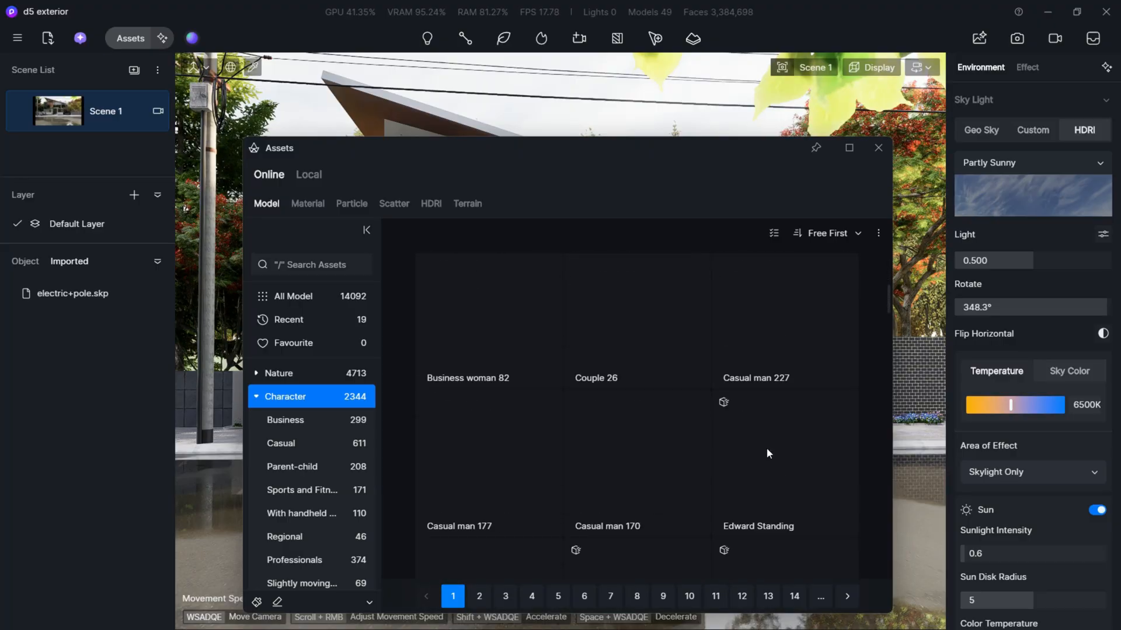
pyautogui.scroll(5, 767, 453)
pyautogui.scroll(-9, 673, 453)
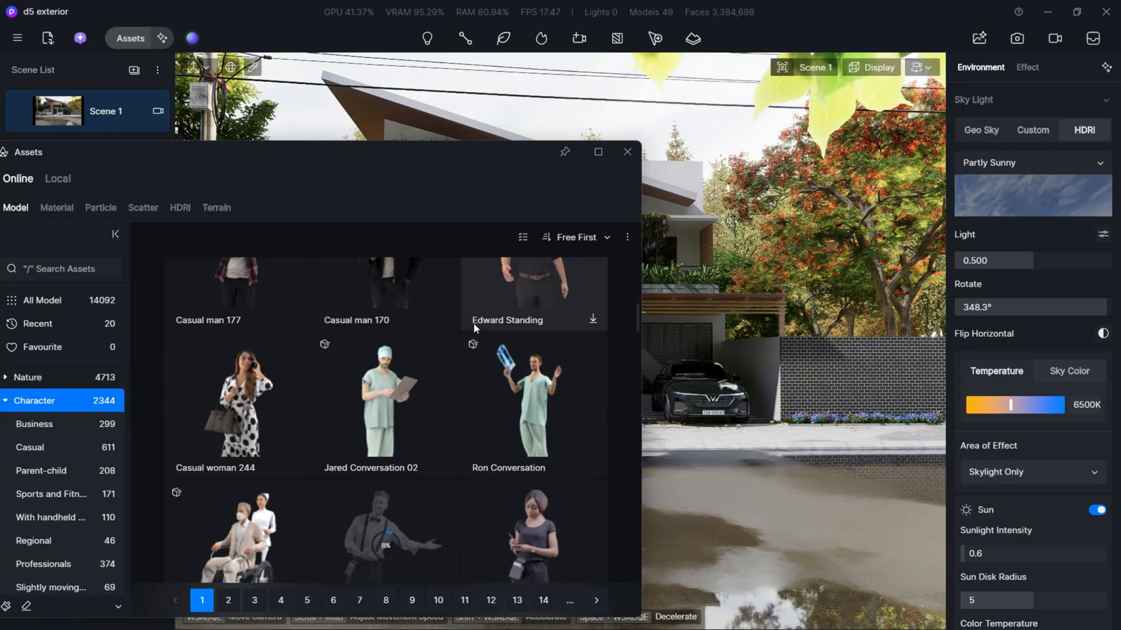
pyautogui.scroll(-15, 471, 325)
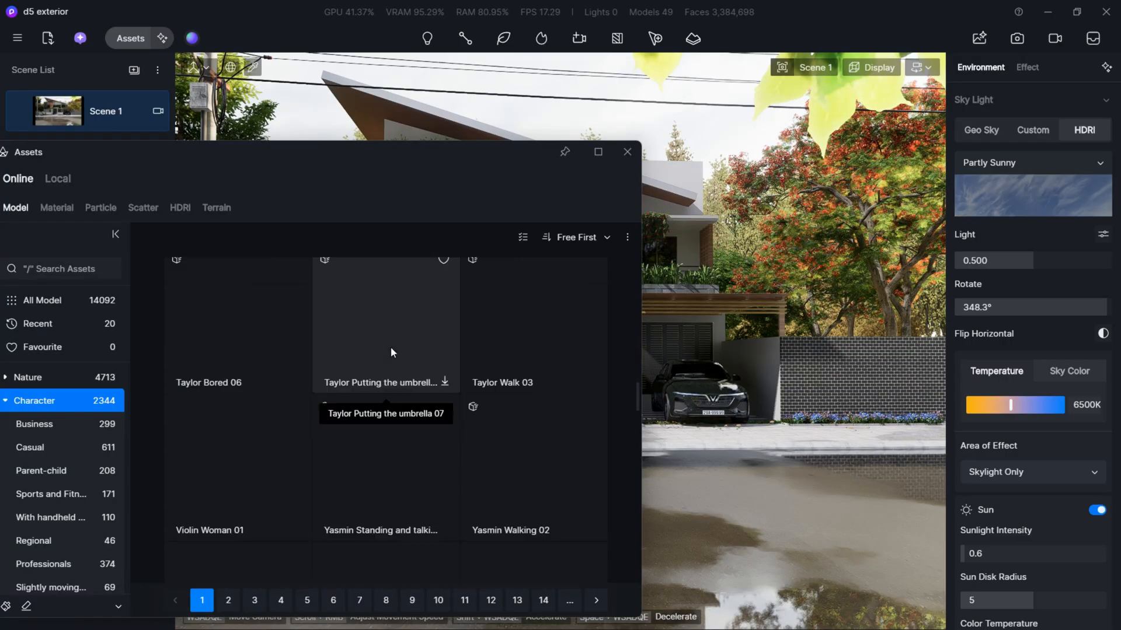
pyautogui.scroll(-14, 389, 362)
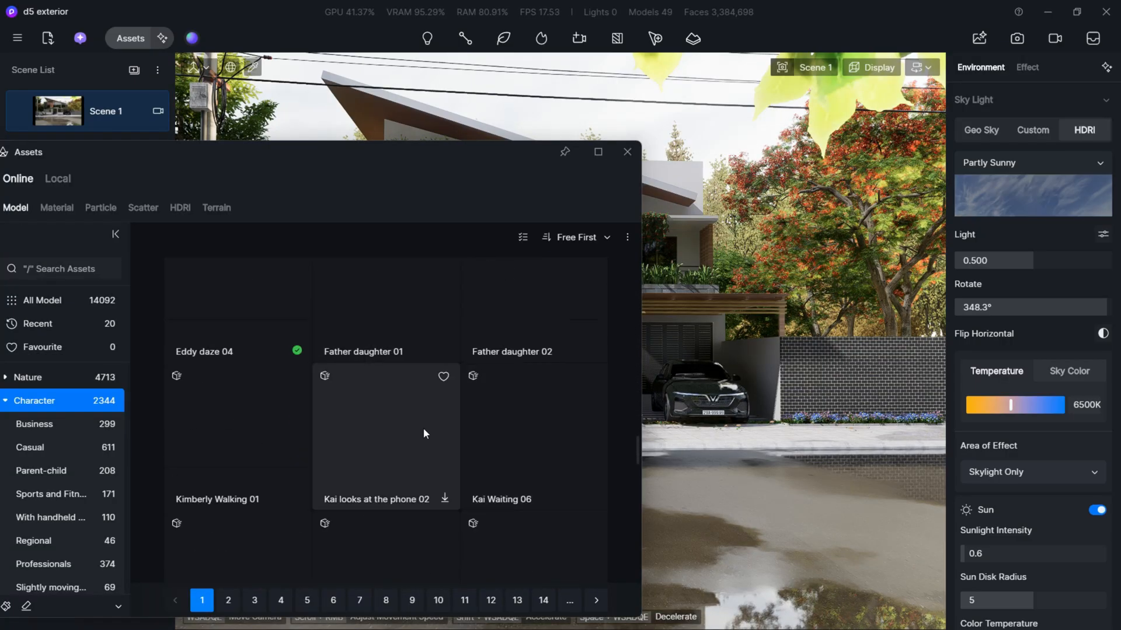
pyautogui.scroll(-5, 442, 426)
pyautogui.scroll(8, 459, 425)
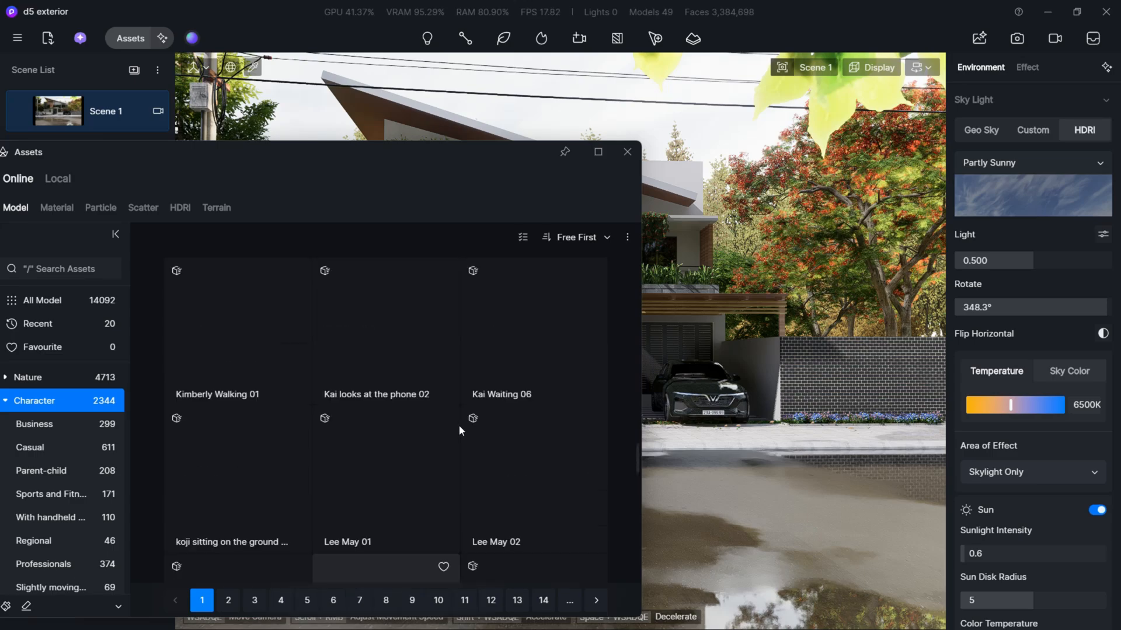
pyautogui.scroll(8, 380, 408)
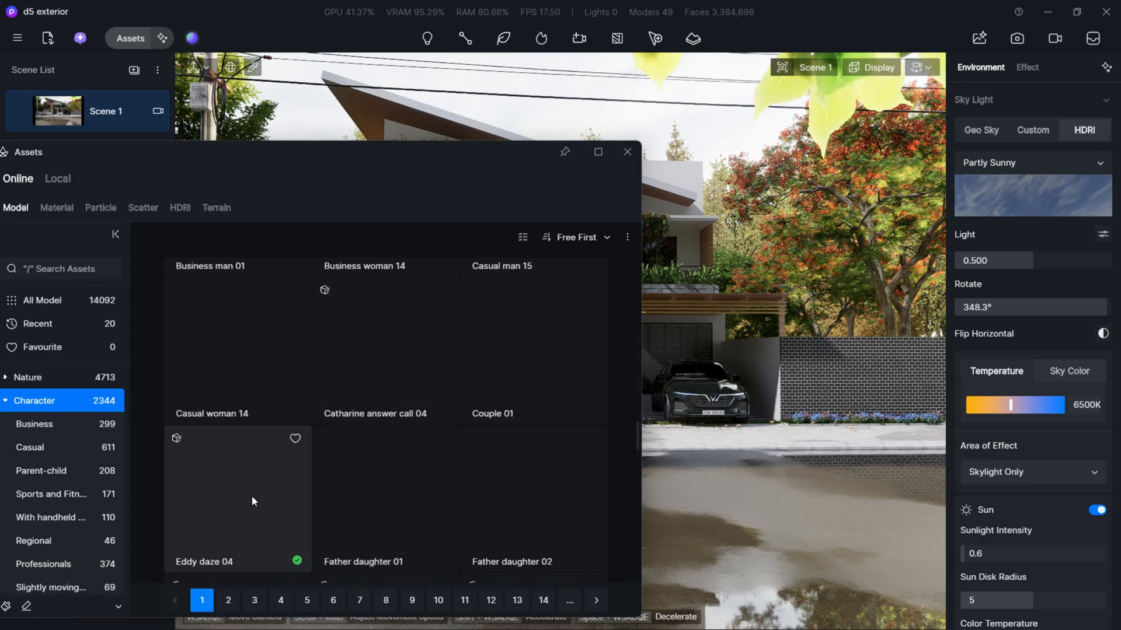
pyautogui.scroll(3, 260, 495)
pyautogui.scroll(5, 397, 397)
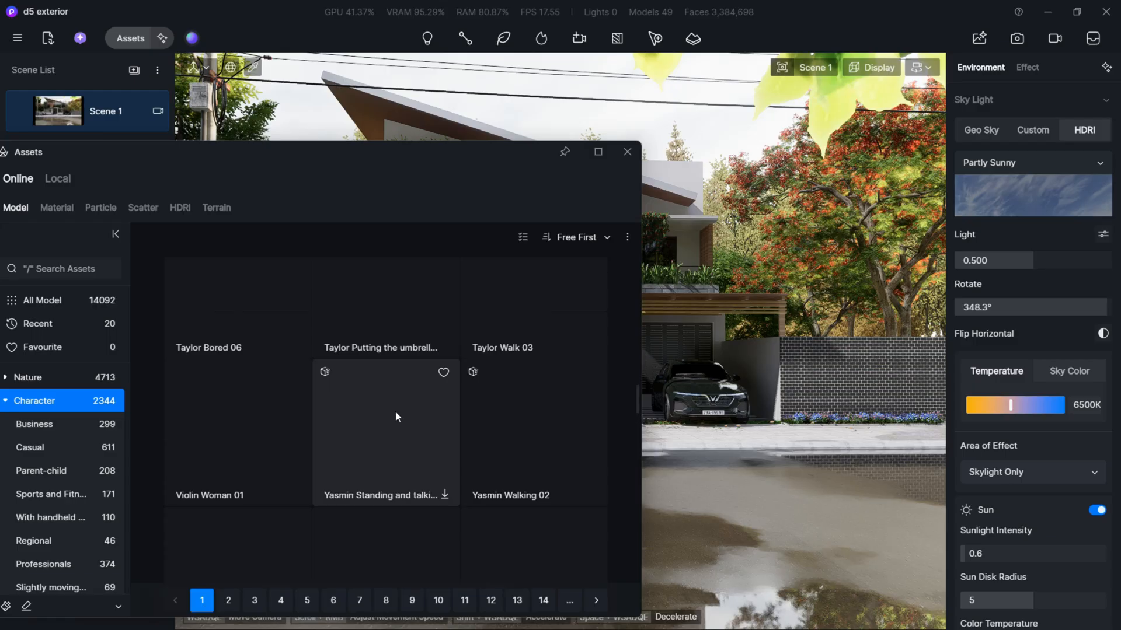
pyautogui.scroll(3, 359, 453)
# - Place the Mason Male Standing 02 character on the pavement before the brick wall and rotate it to about 263° around Z
pyautogui.click(404, 300)
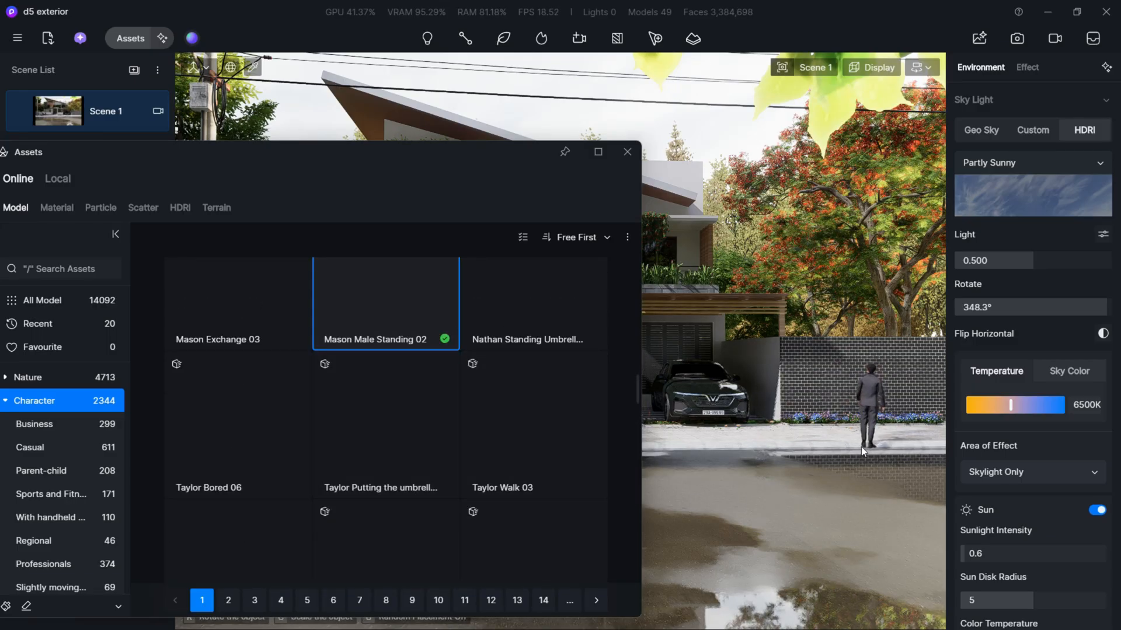
pyautogui.click(842, 432)
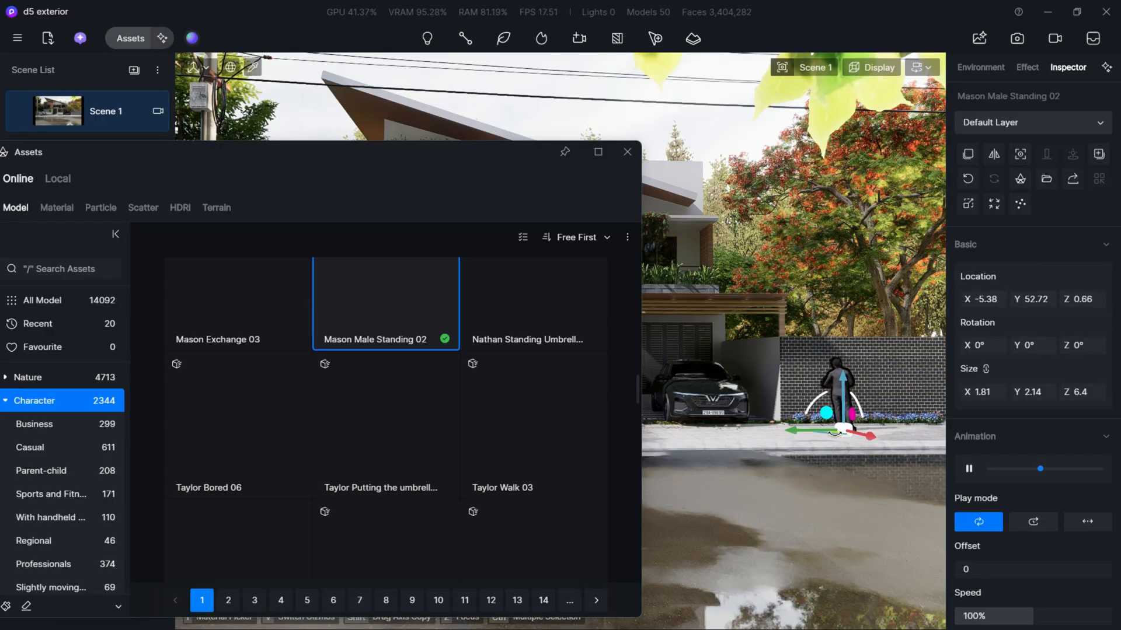
pyautogui.moveTo(835, 432); pyautogui.dragTo(850, 432)
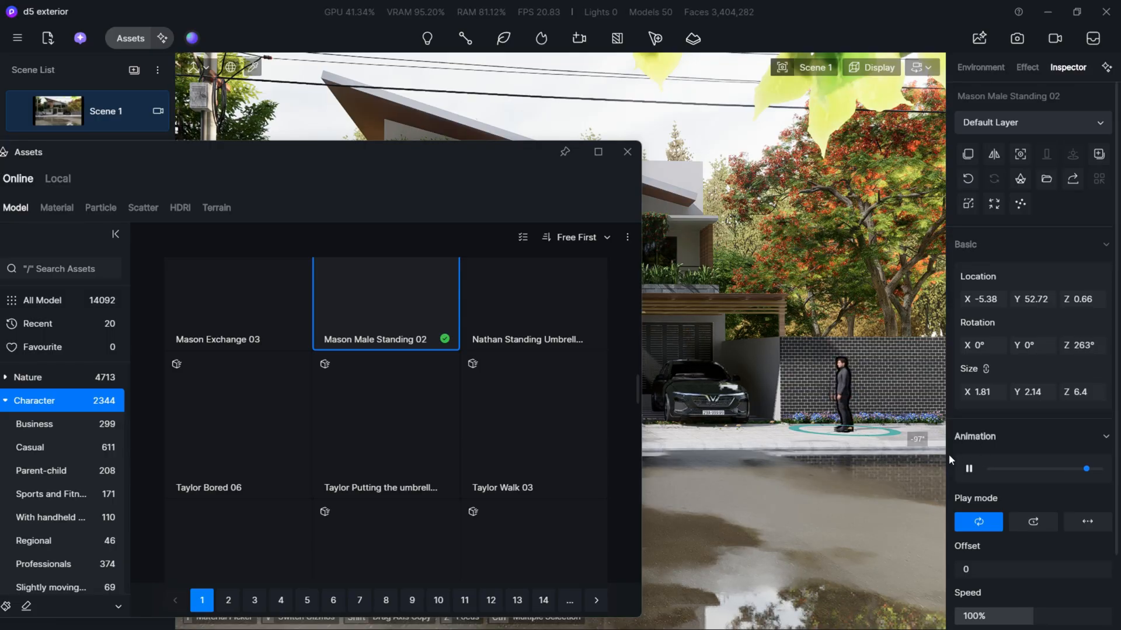
pyautogui.press('Escape')
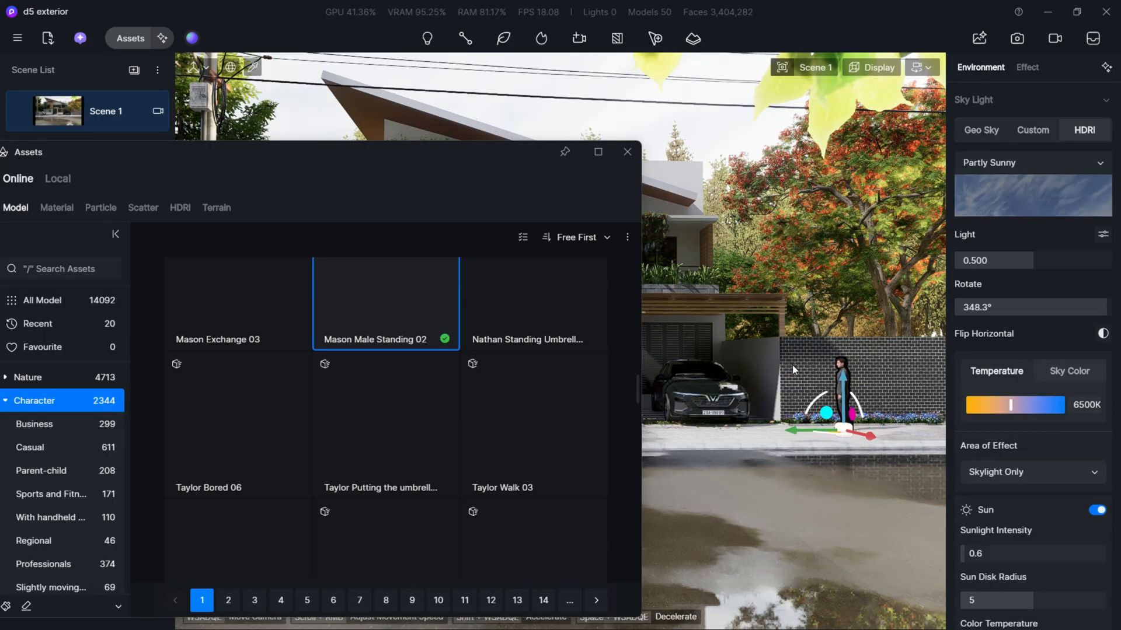
# - Reselect the standing man and fine-tune his Z rotation to about 249°
pyautogui.click(846, 438)
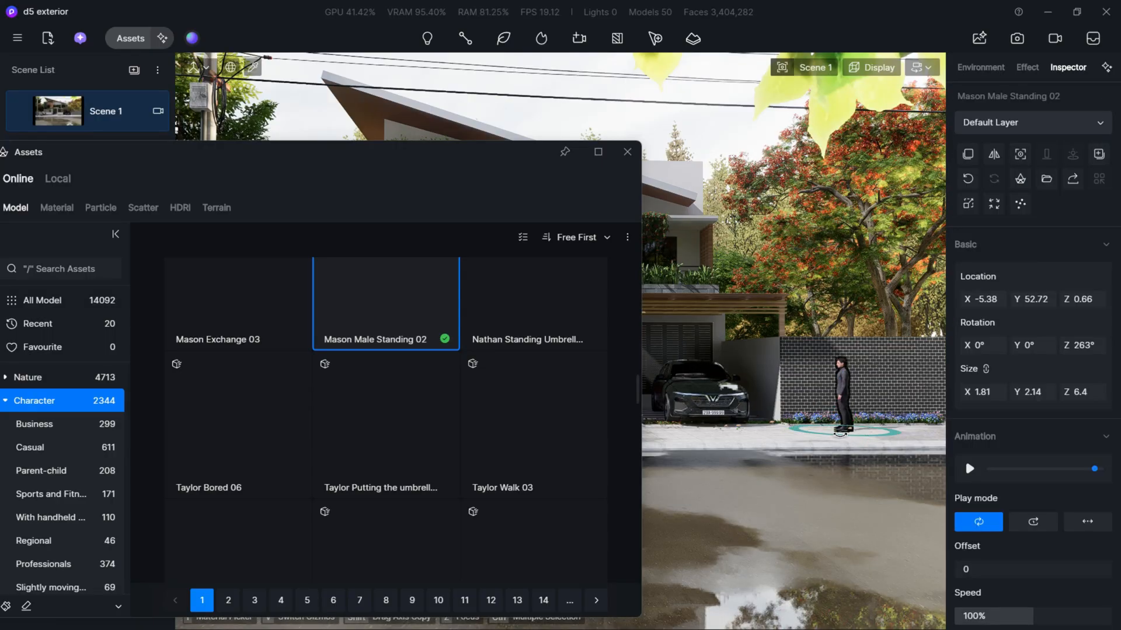
pyautogui.moveTo(840, 434); pyautogui.dragTo(848, 434)
pyautogui.moveTo(857, 432); pyautogui.dragTo(893, 444)
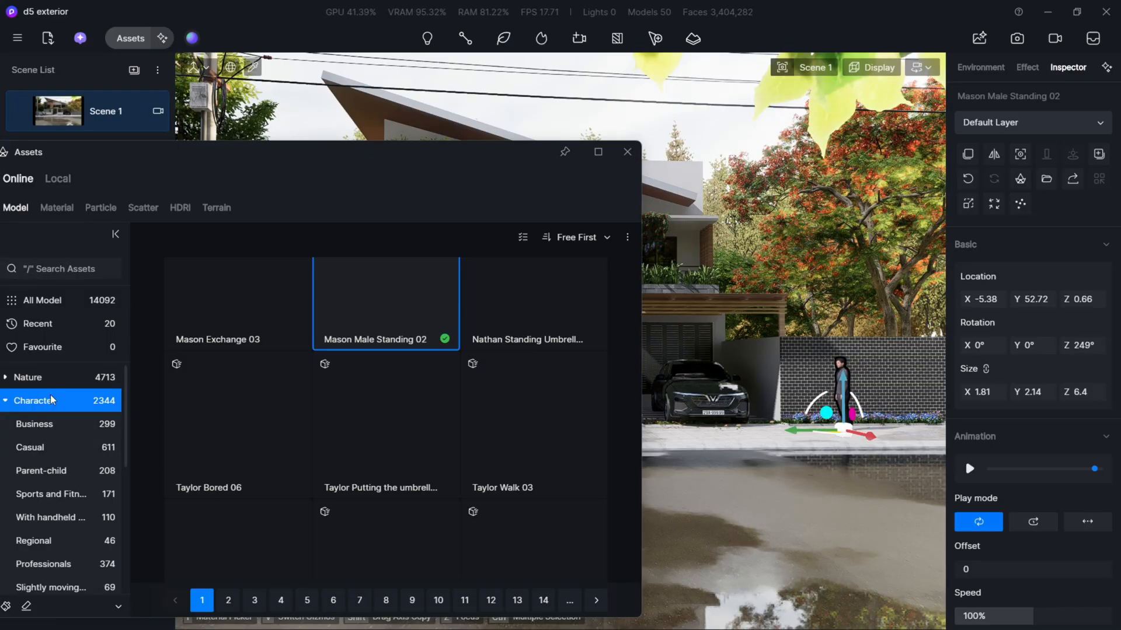
# - Switch the model library from the Character category to Vehicle and look through its models
pyautogui.moveTo(222, 163); pyautogui.dragTo(325, 162)
pyautogui.scroll(-2, 152, 473)
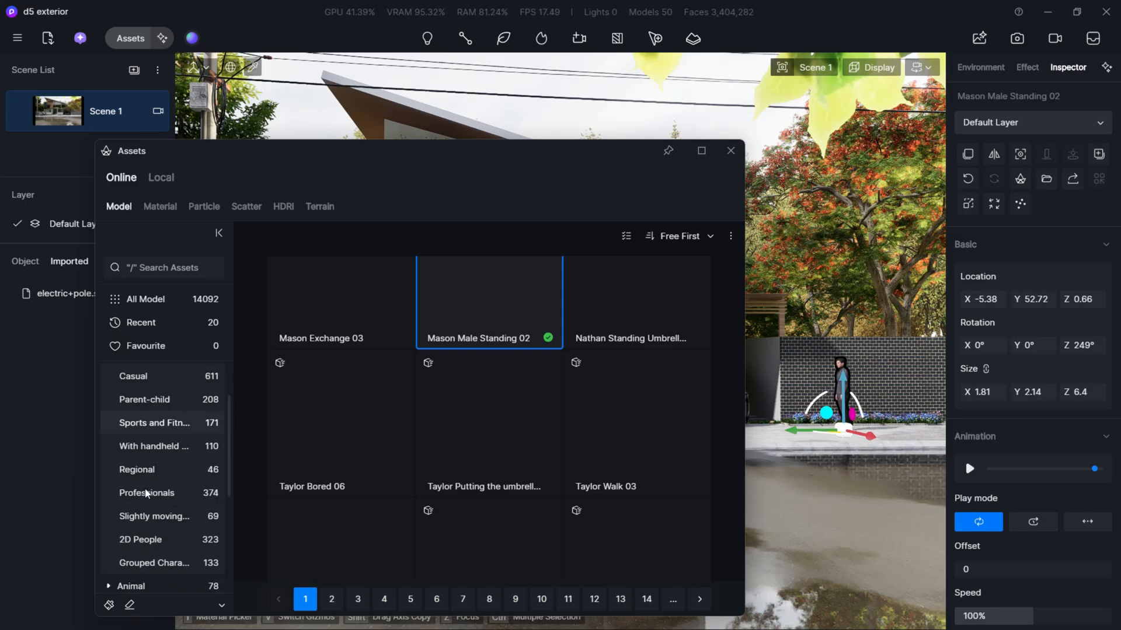
pyautogui.scroll(2, 149, 496)
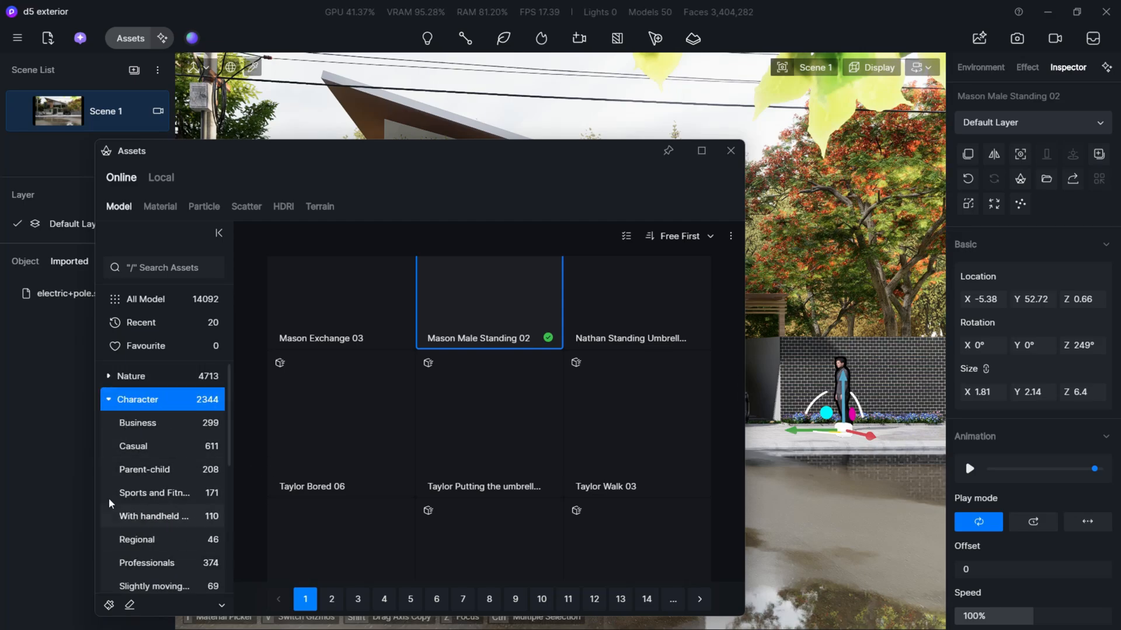
pyautogui.click(111, 404)
pyautogui.click(140, 455)
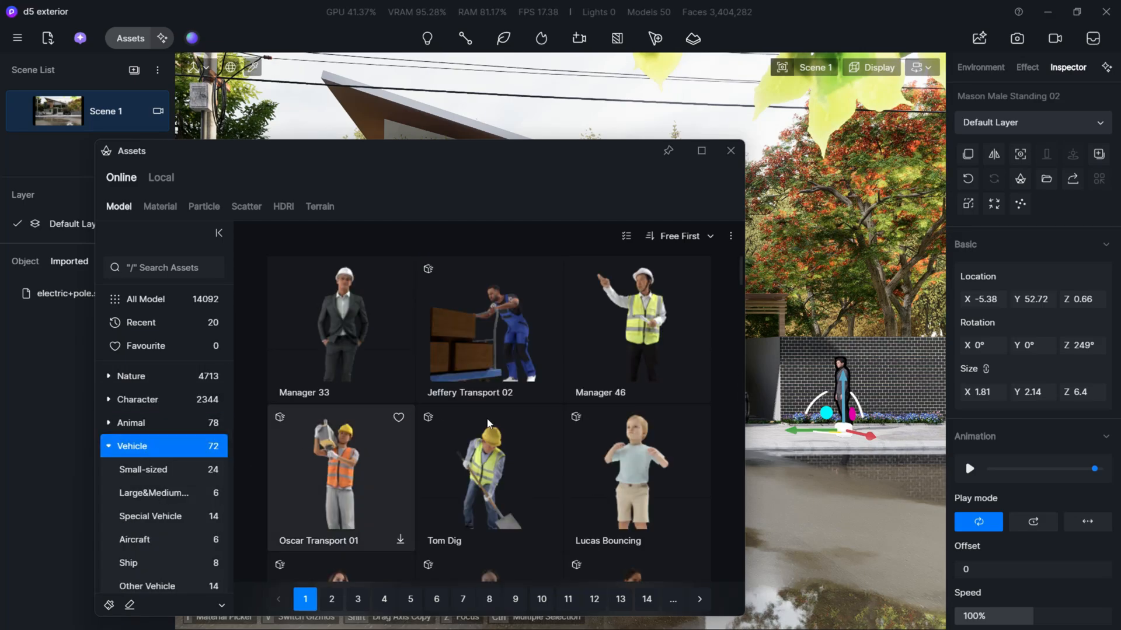
pyautogui.scroll(-1, 631, 408)
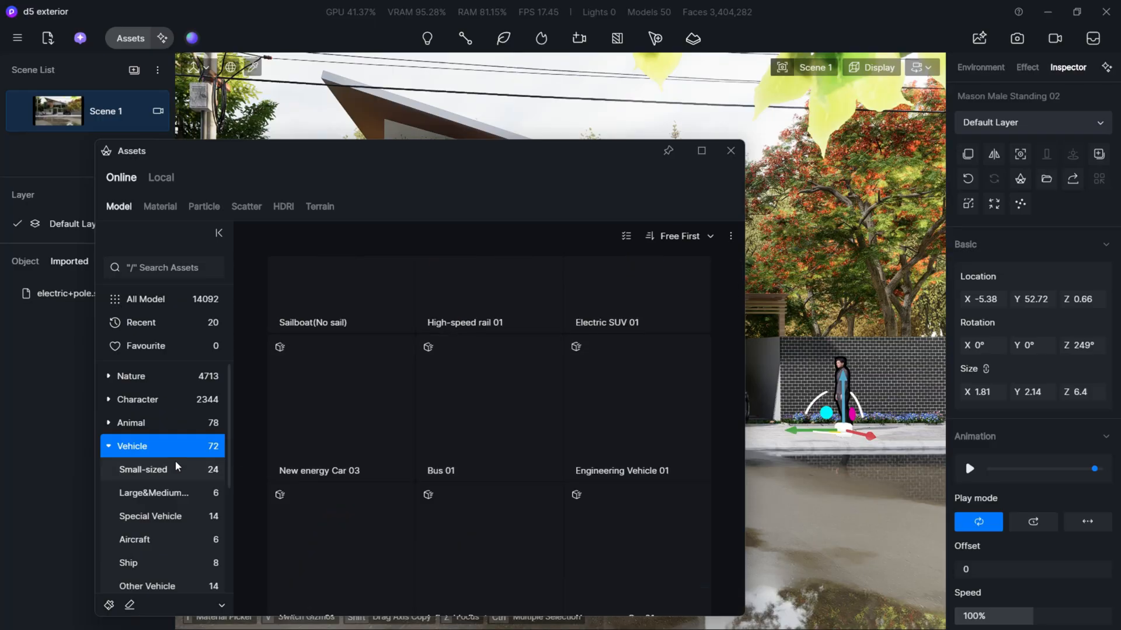
pyautogui.scroll(1, 433, 393)
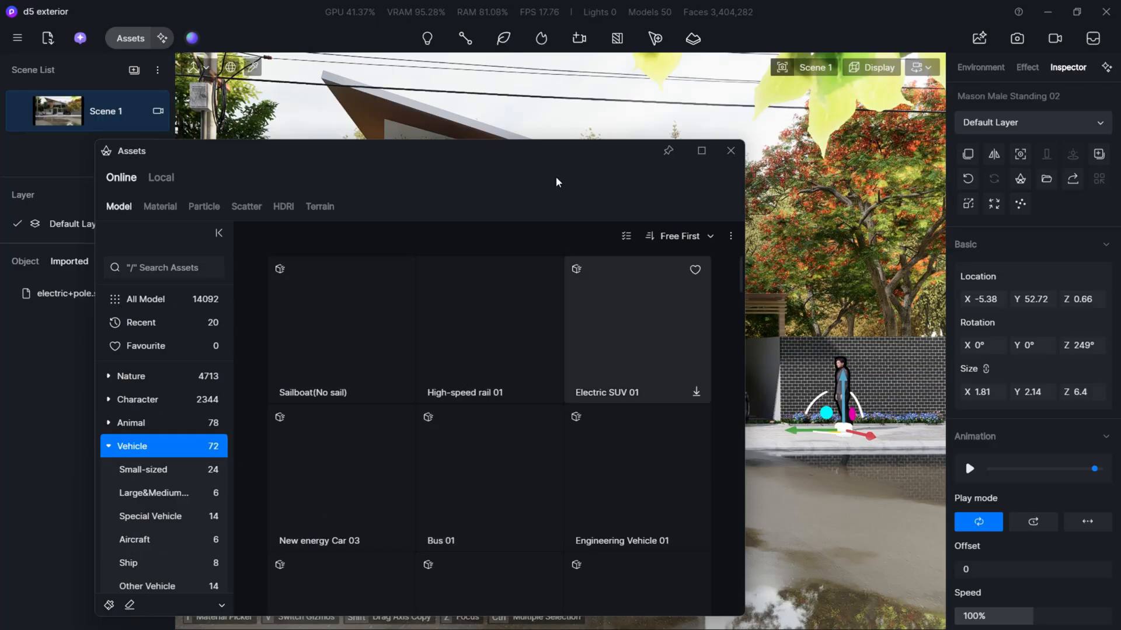
# - Place the SUV 03 vehicle model on the wet road in front of the villa
pyautogui.moveTo(542, 163); pyautogui.dragTo(510, 151)
pyautogui.scroll(-2, 502, 373)
pyautogui.scroll(-3, 525, 443)
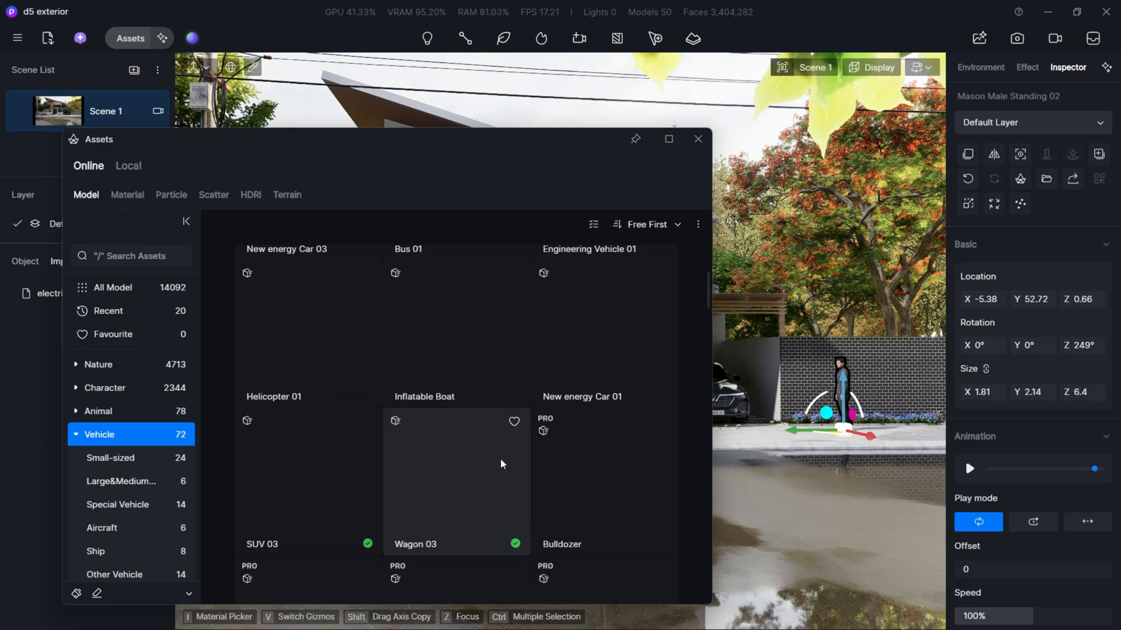
pyautogui.click(313, 442)
pyautogui.moveTo(432, 150); pyautogui.dragTo(572, 593)
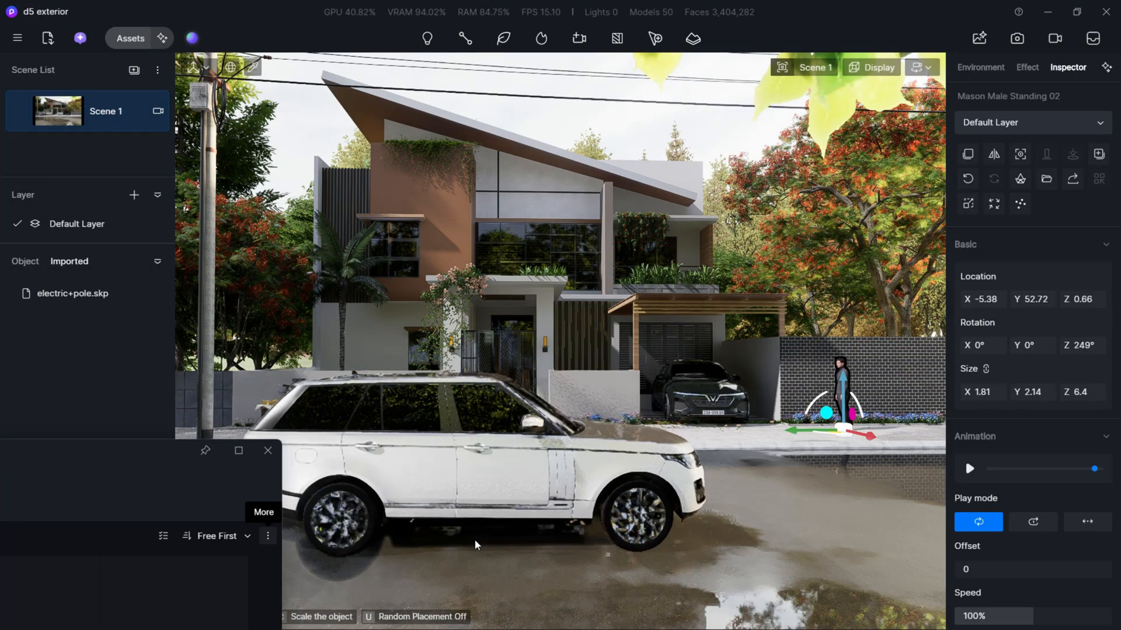
pyautogui.click(427, 537)
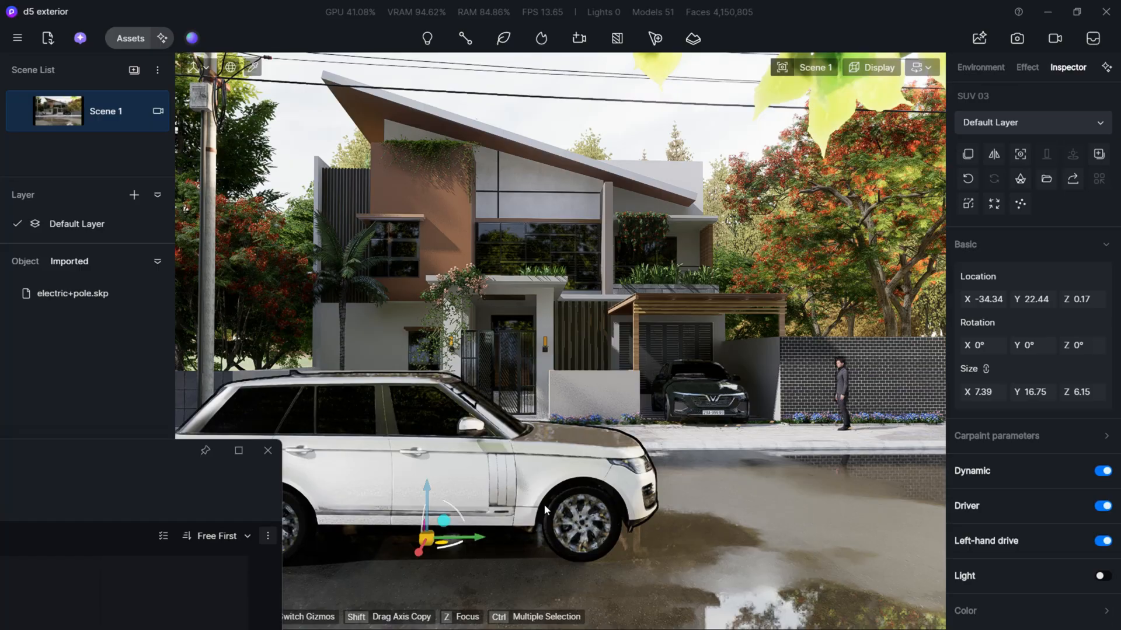
# - Try rotating the SUV about 16° around its vertical axis, and reset its Z rotation to 0°
pyautogui.moveTo(457, 546); pyautogui.dragTo(451, 552)
pyautogui.click(1084, 345)
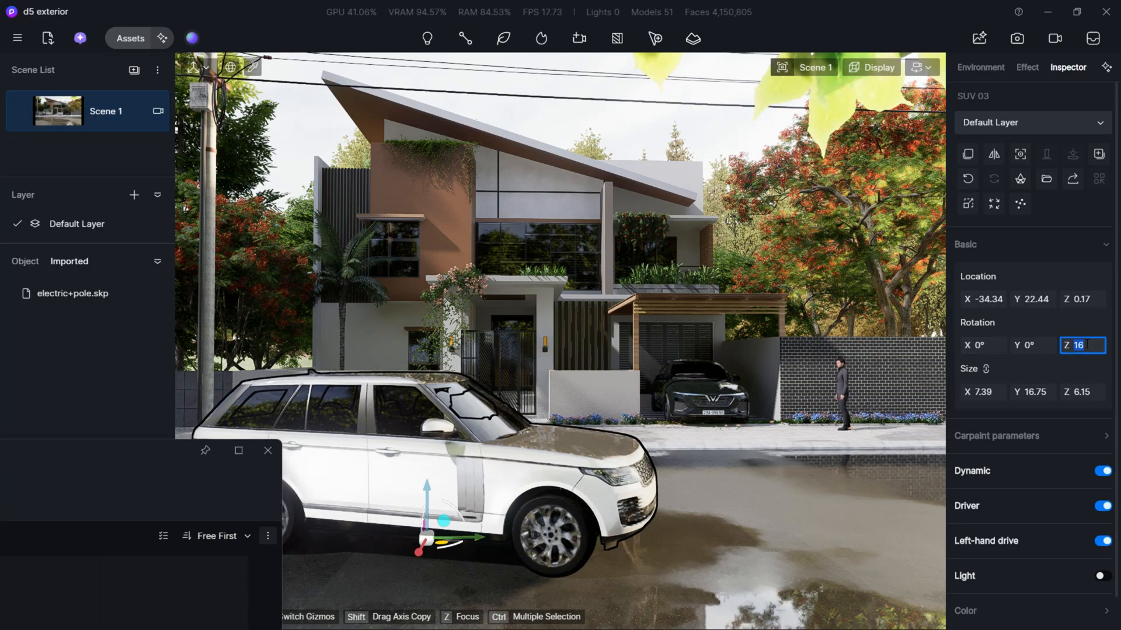
pyautogui.write('0')
pyautogui.press('Return')
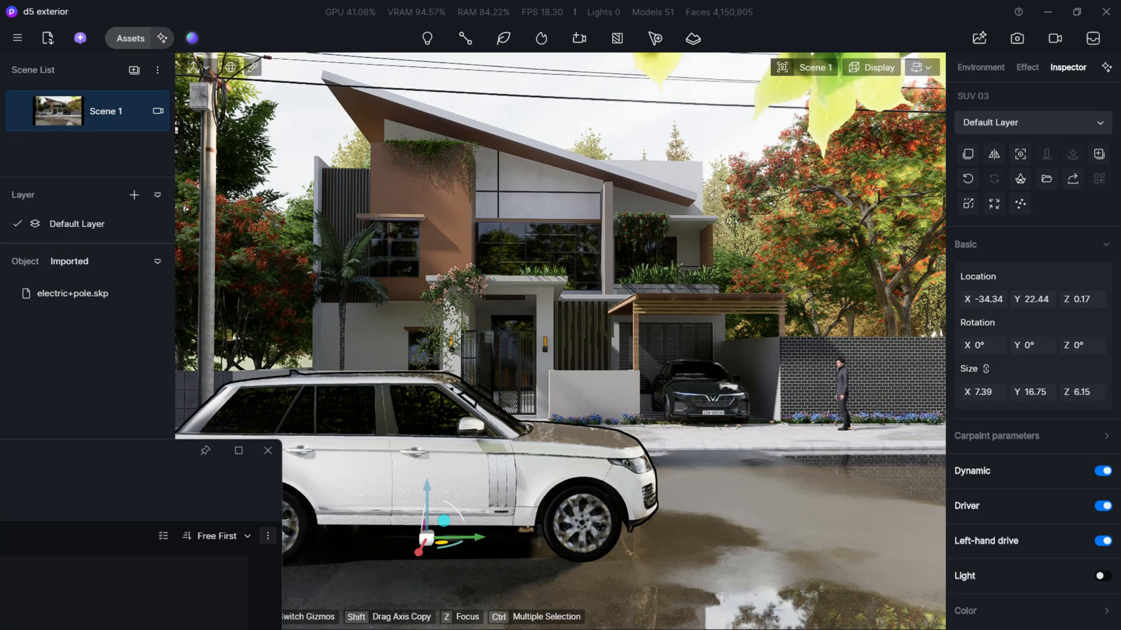
# - Move the SUV back along the green axis to about Y 11.69, close the asset library and deselect the vehicle
pyautogui.moveTo(349, 543); pyautogui.dragTo(159, 541)
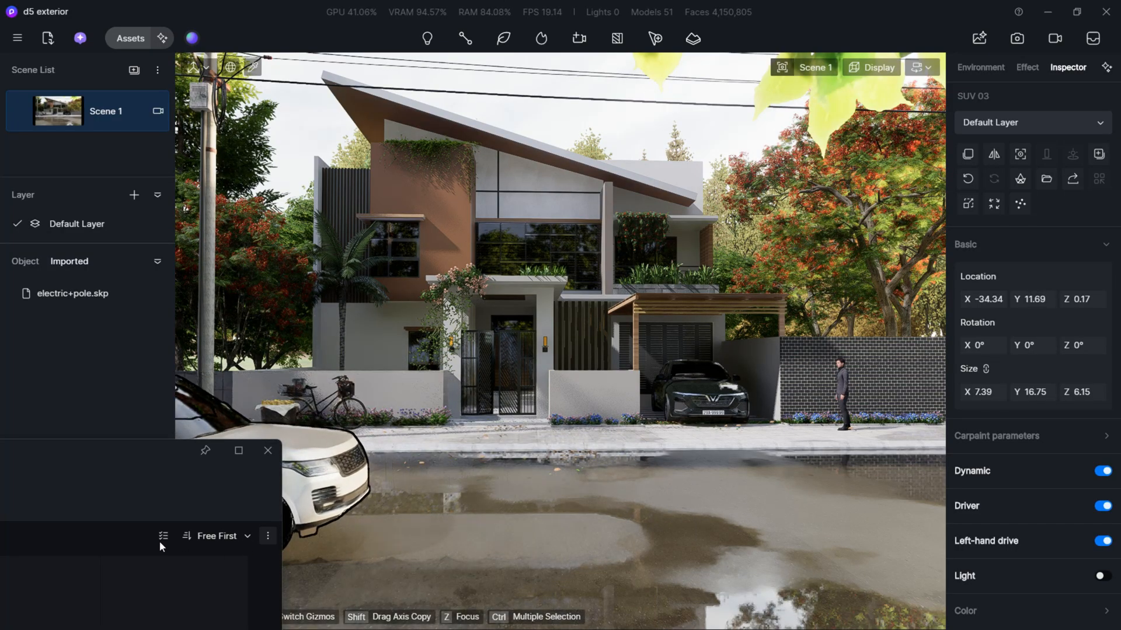
pyautogui.moveTo(170, 453); pyautogui.dragTo(87, 494)
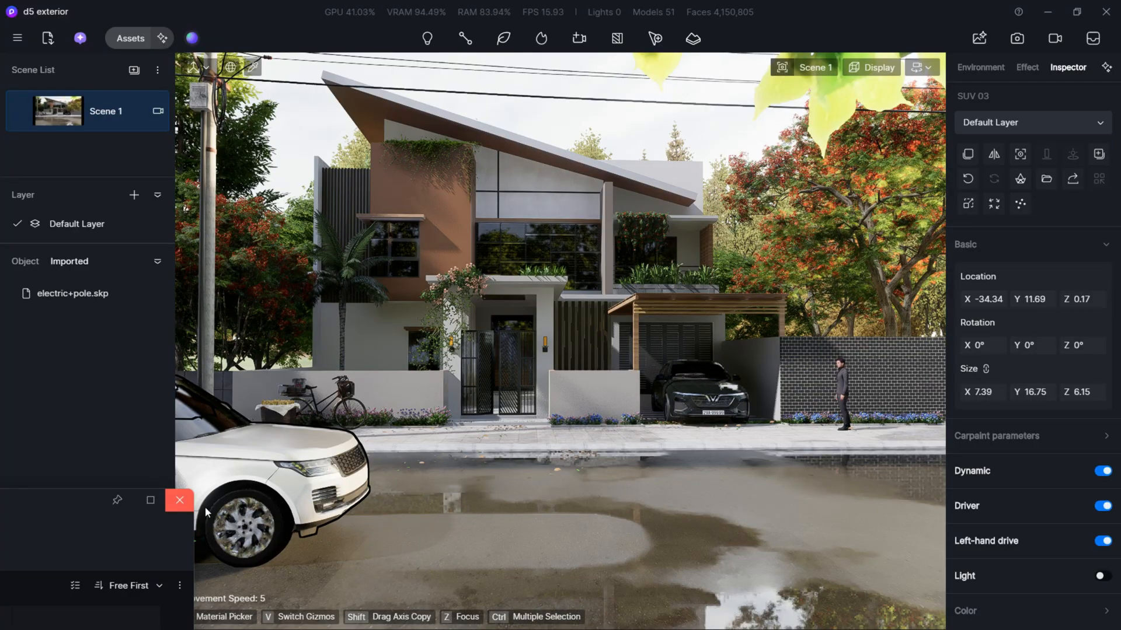
pyautogui.click(179, 501)
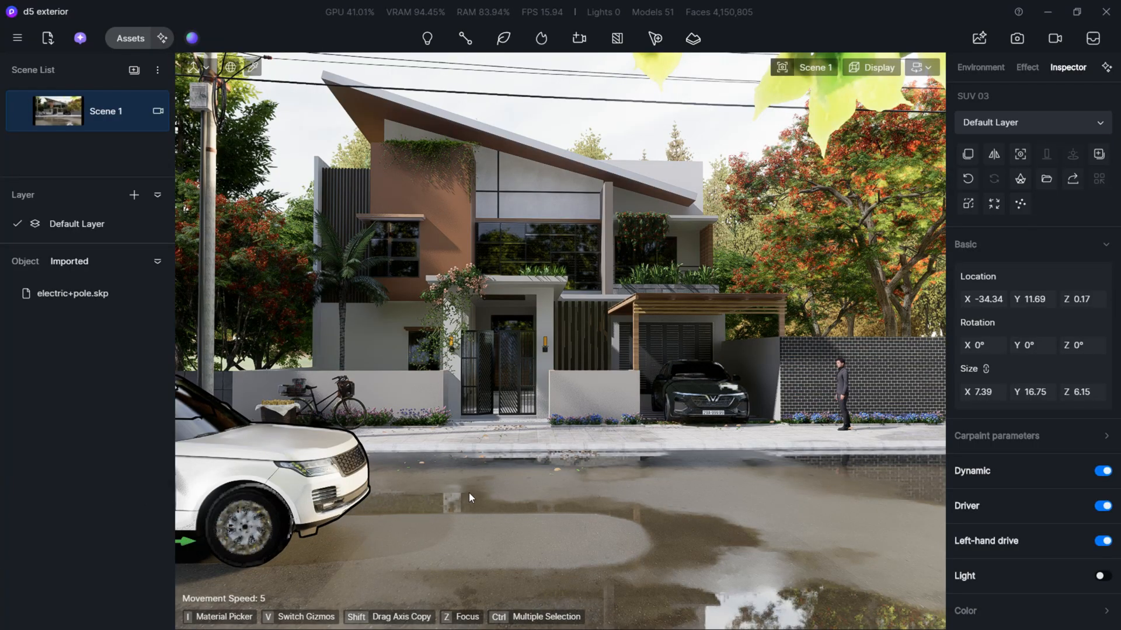
pyautogui.click(617, 505)
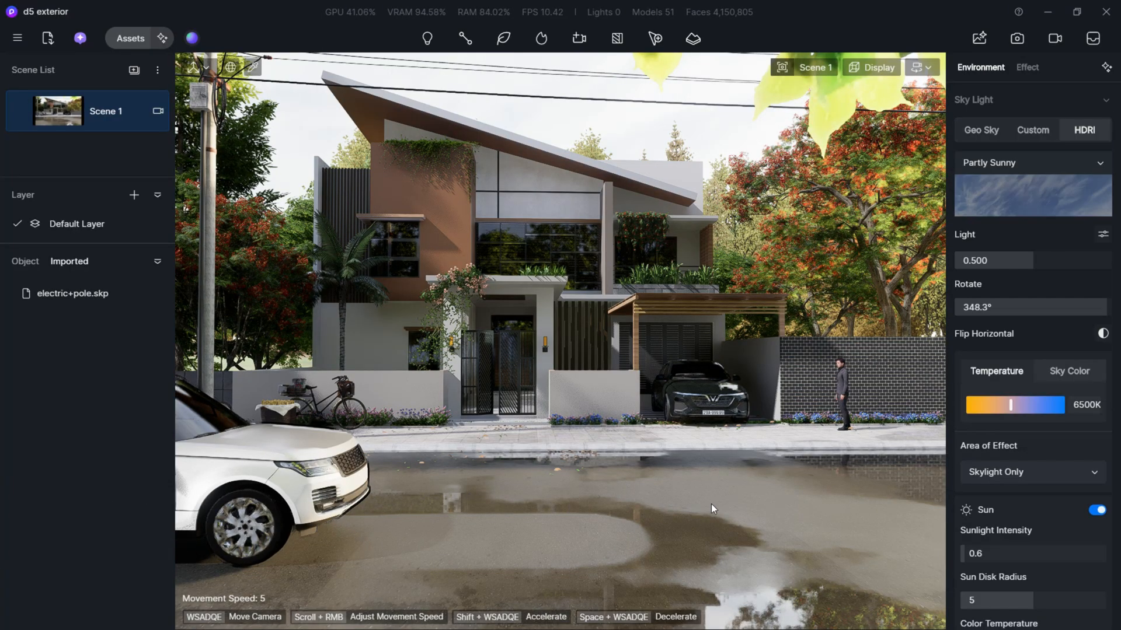
# - Pick the road material and darken its base color to HSV 0, 0, 11
pyautogui.press('i')
pyautogui.click(780, 498)
pyautogui.scroll(5, 983, 178)
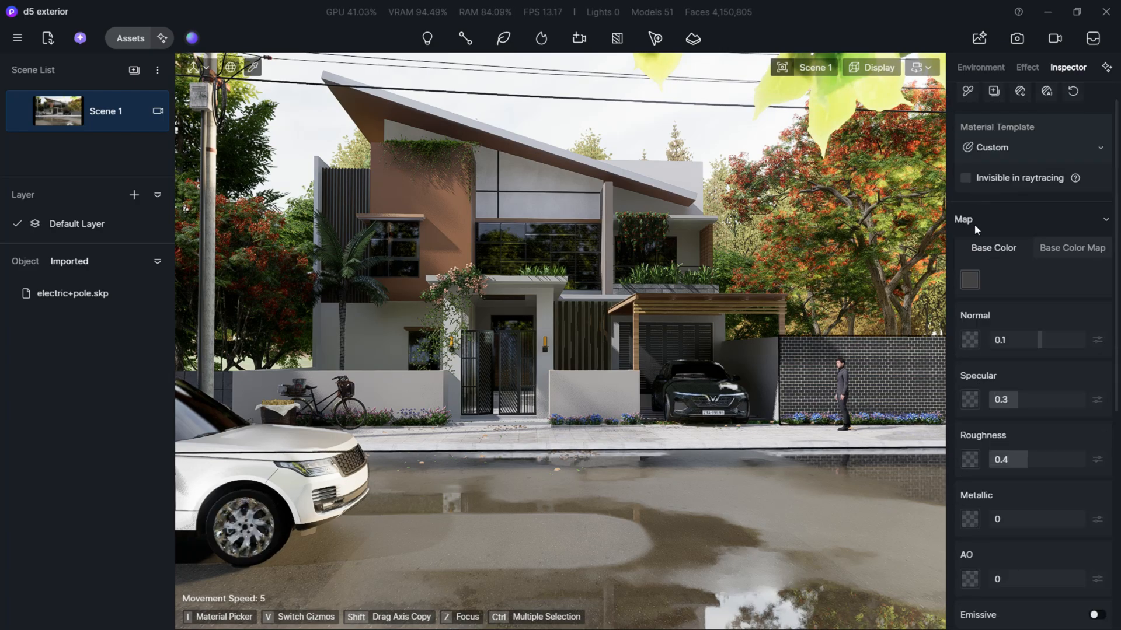
pyautogui.click(970, 280)
pyautogui.moveTo(966, 375); pyautogui.dragTo(966, 396)
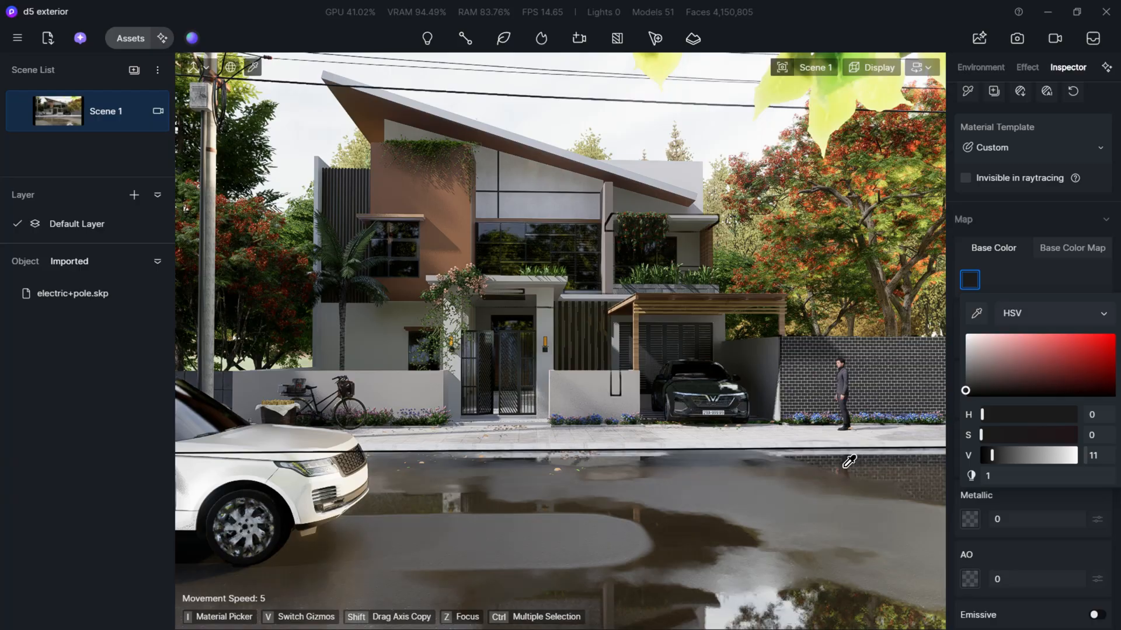
pyautogui.click(1080, 502)
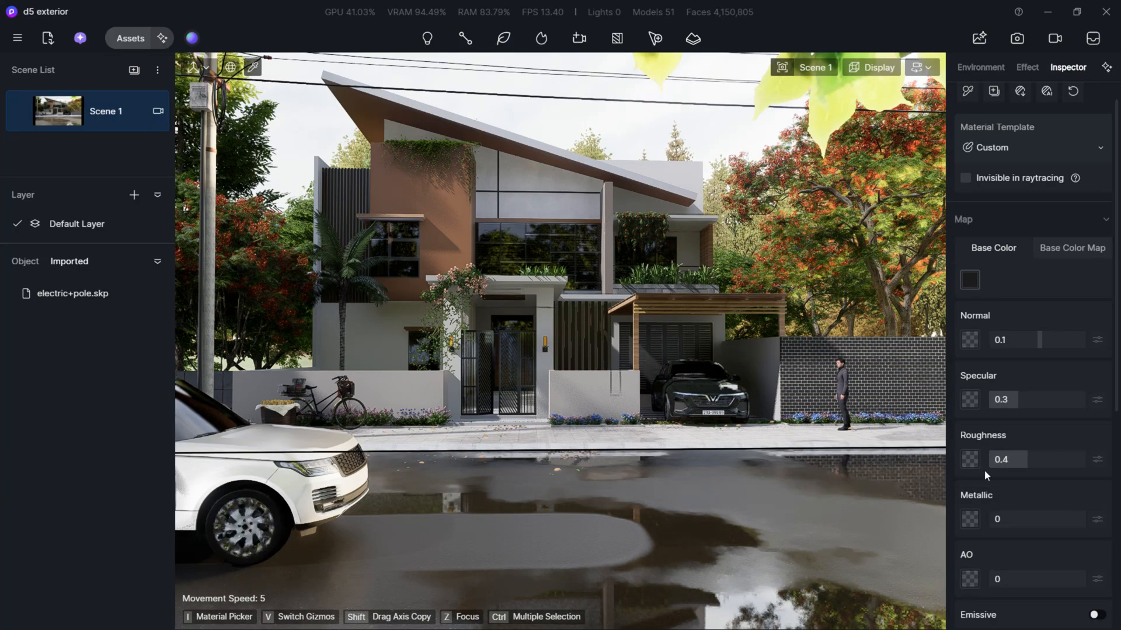
# - Apply the asphalt 02 material from the online Outdoor Ground materials to the road in front of the villa
pyautogui.scroll(-1, 1021, 506)
pyautogui.scroll(1, 1021, 506)
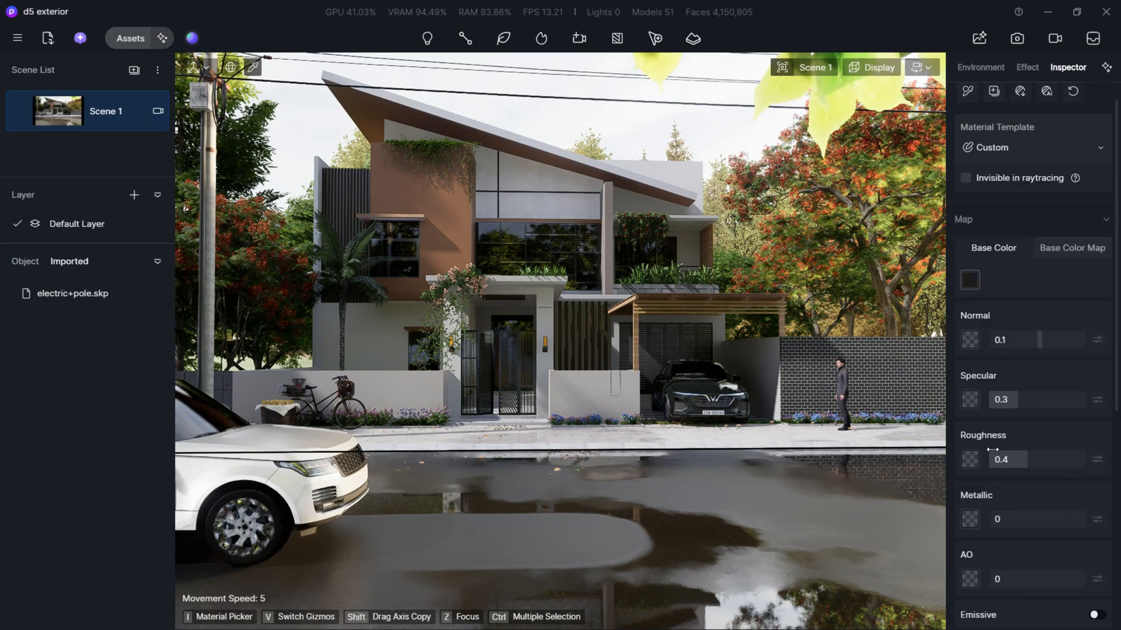
pyautogui.click(125, 38)
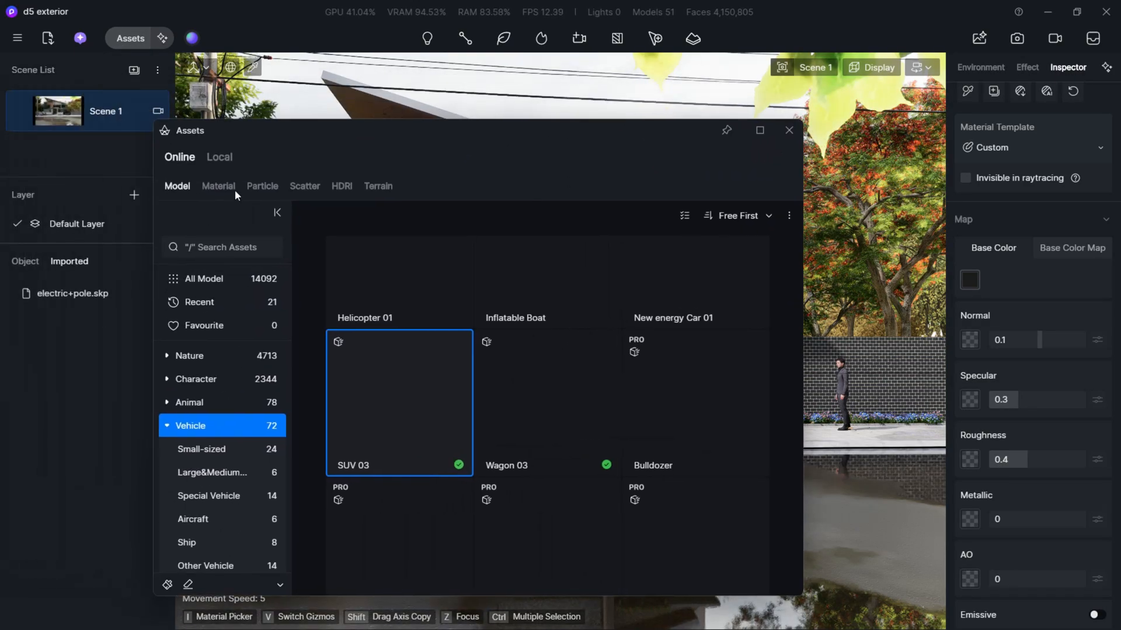
pyautogui.click(218, 186)
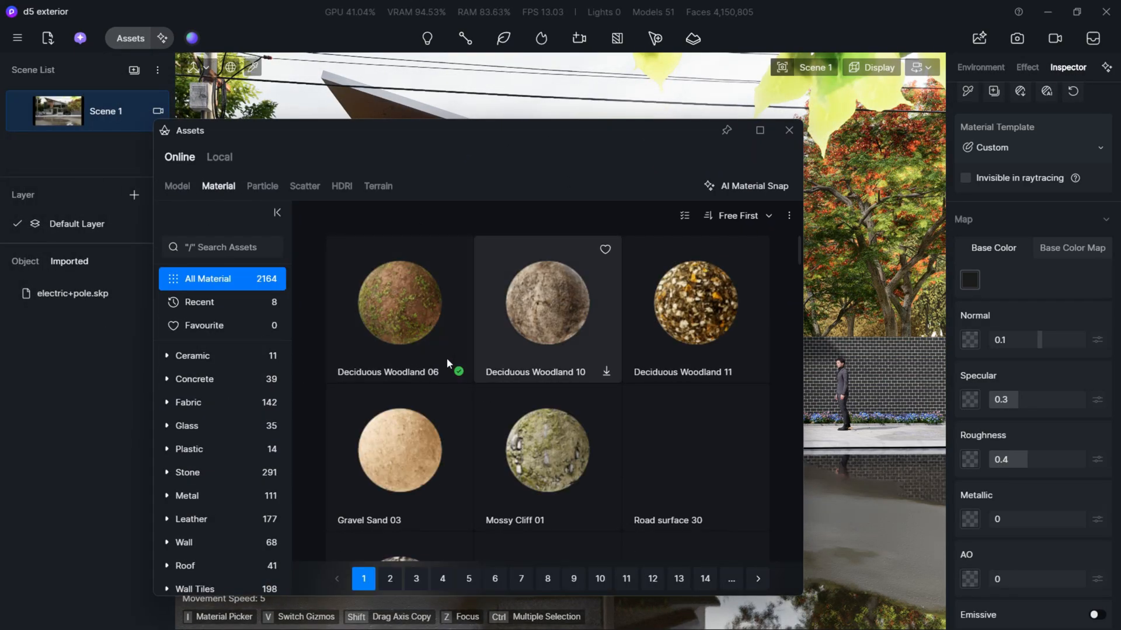
pyautogui.scroll(-5, 232, 379)
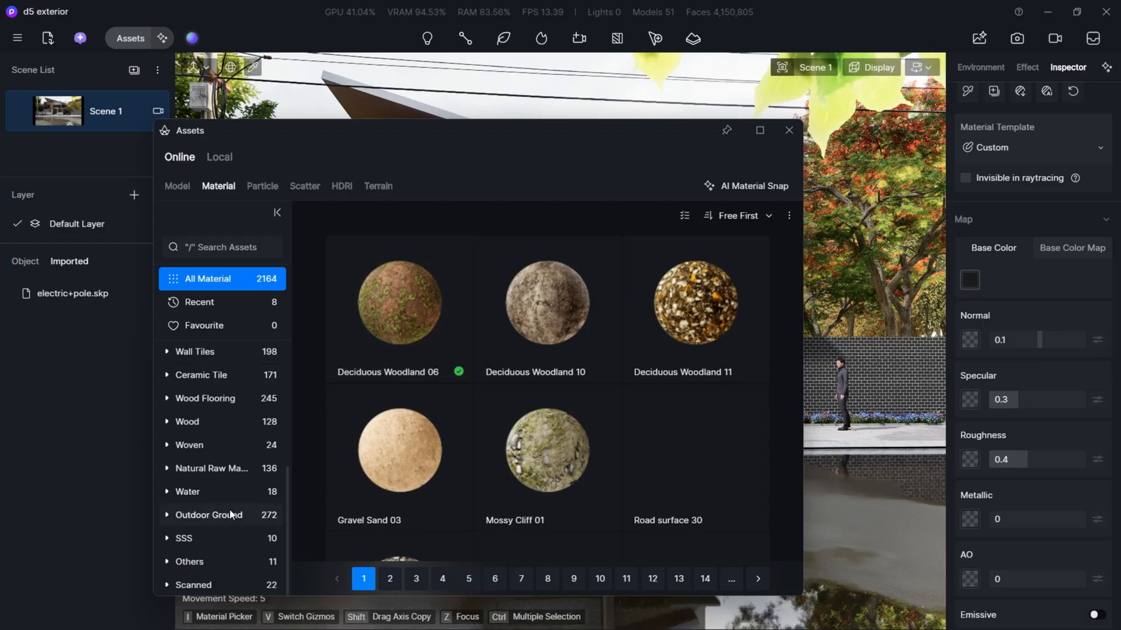
pyautogui.click(227, 516)
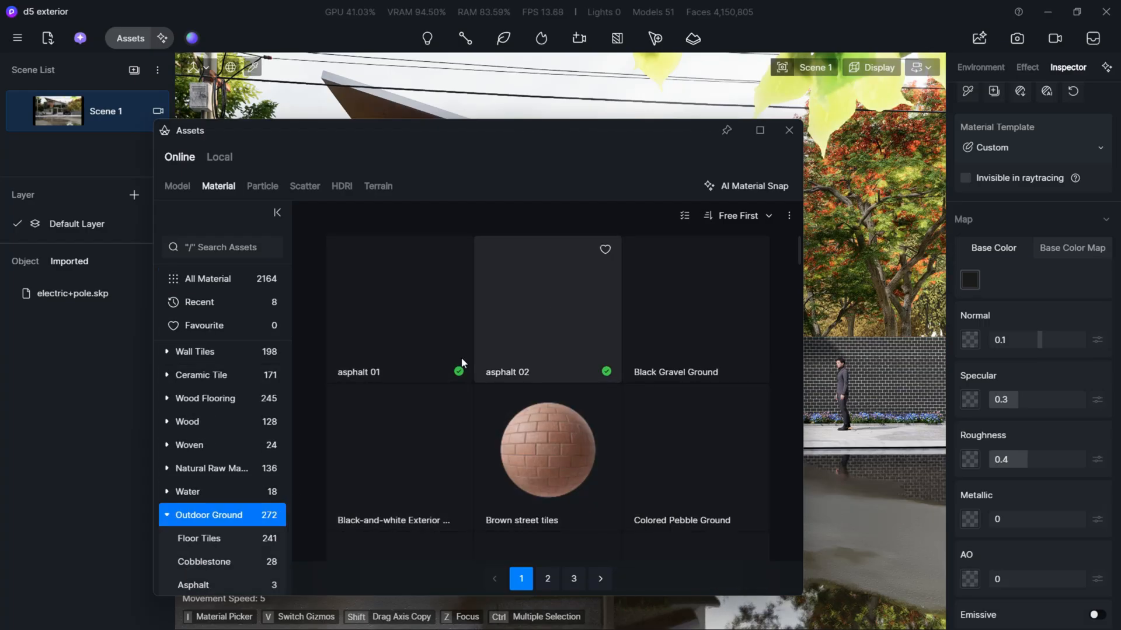
pyautogui.moveTo(527, 138); pyautogui.dragTo(285, 149)
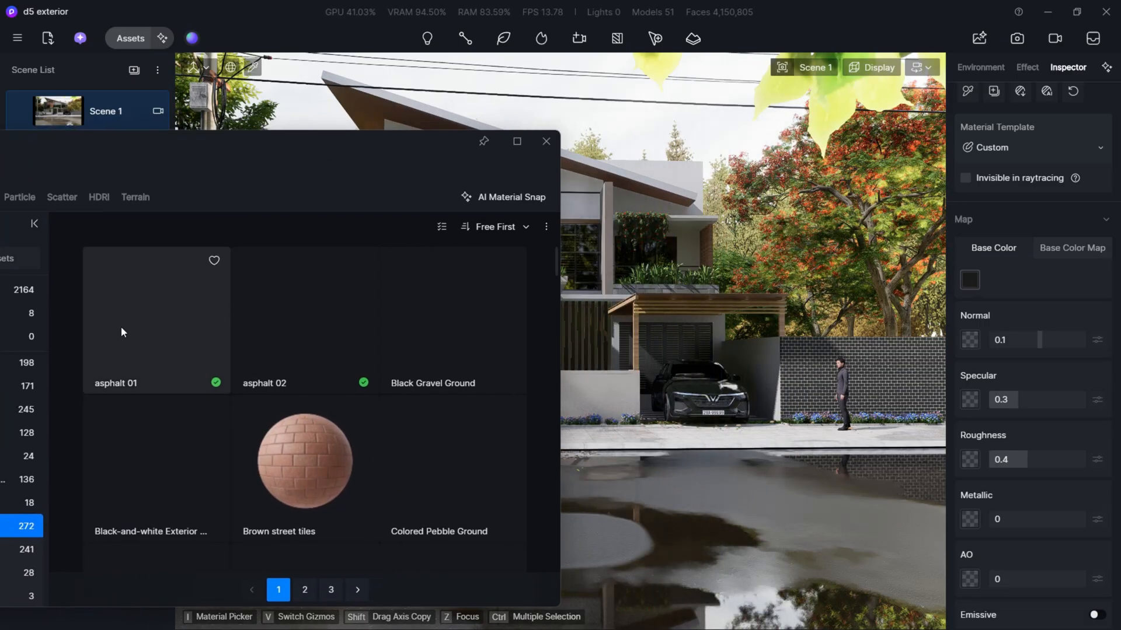
pyautogui.click(167, 318)
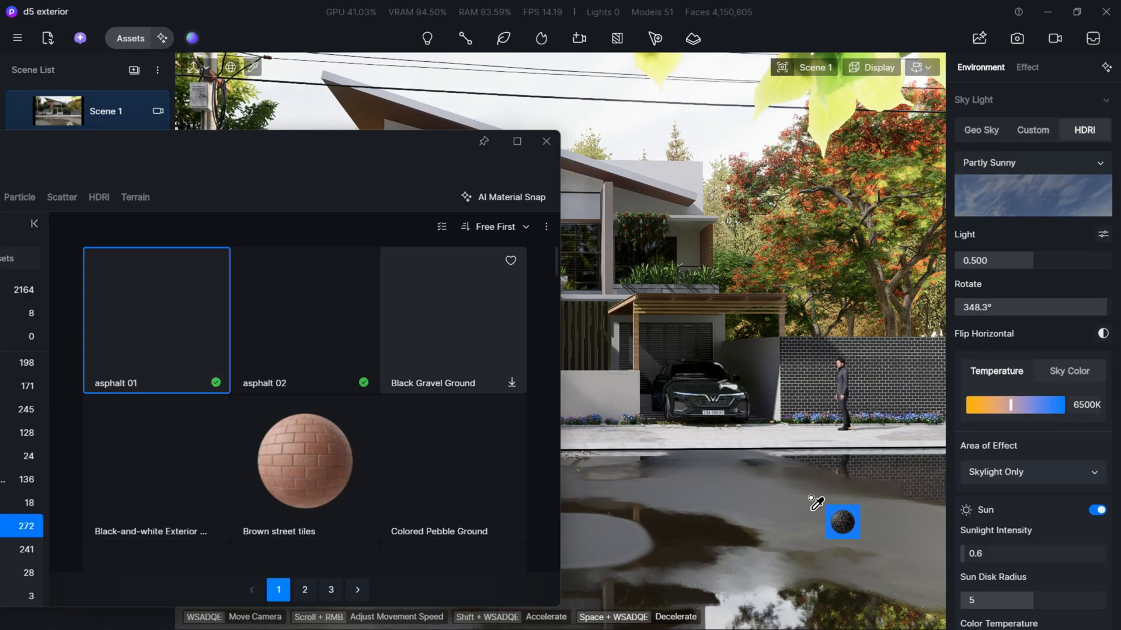
pyautogui.click(326, 321)
pyautogui.click(801, 543)
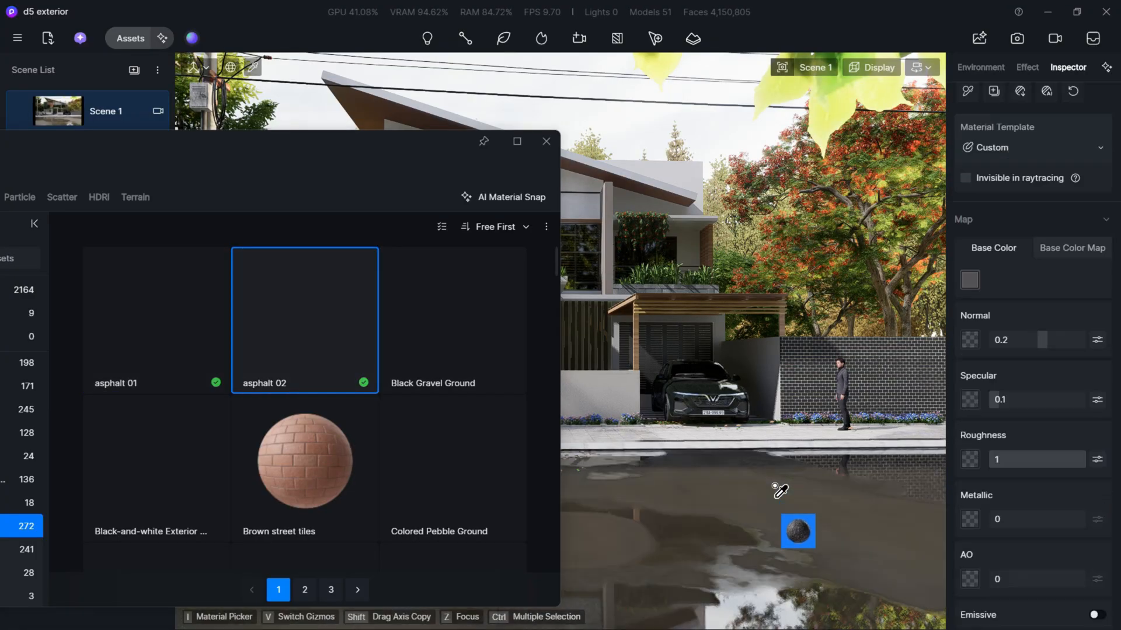
# - Set the UV stretch of the road's asphalt material to 0.99 in X and Y
pyautogui.click(970, 279)
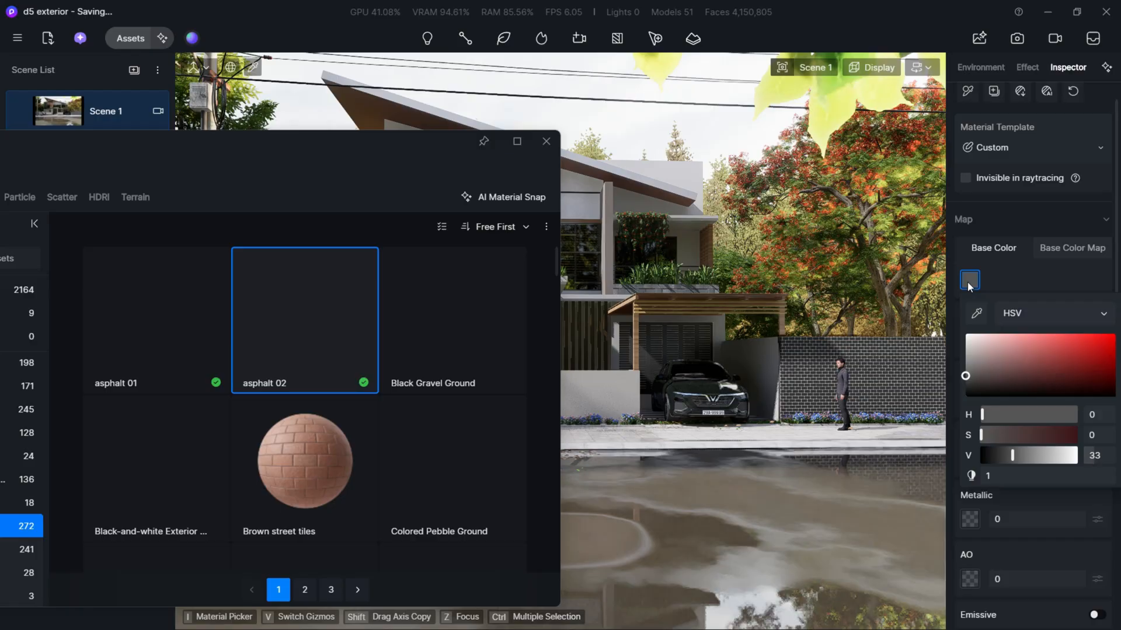
pyautogui.click(1034, 273)
pyautogui.scroll(-6, 1033, 268)
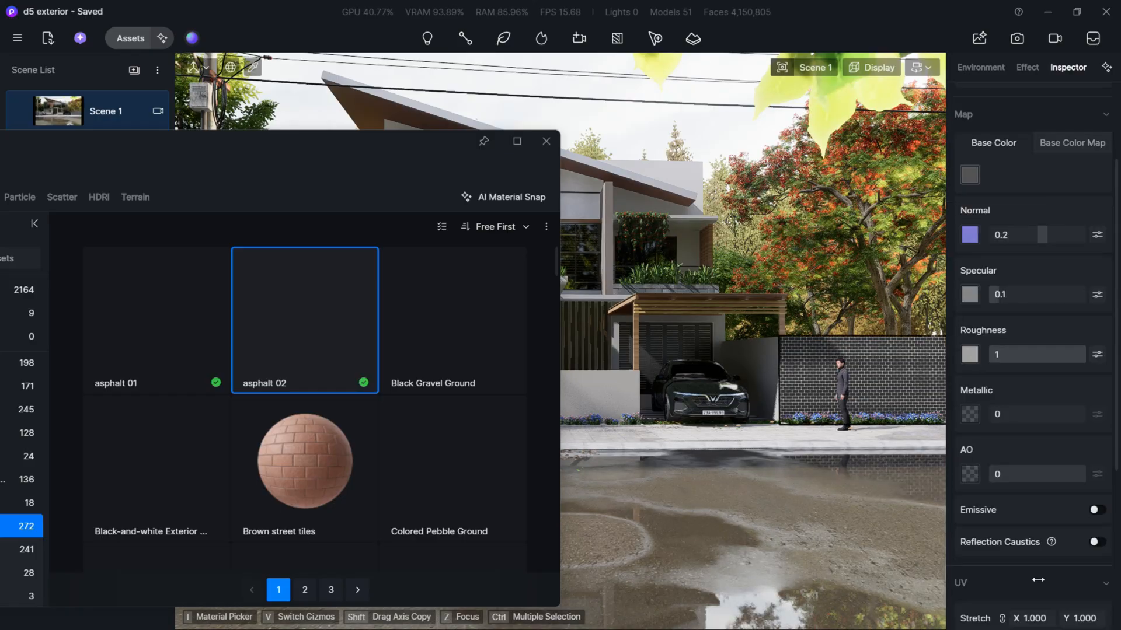
pyautogui.moveTo(1032, 409); pyautogui.dragTo(1028, 409)
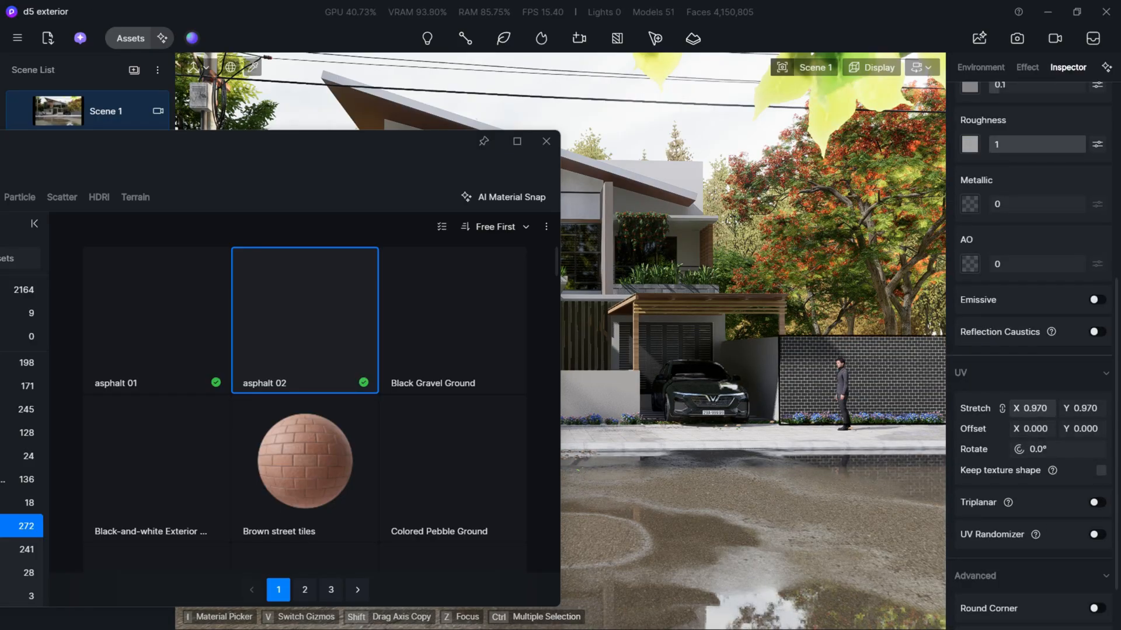
pyautogui.scroll(6, 1003, 454)
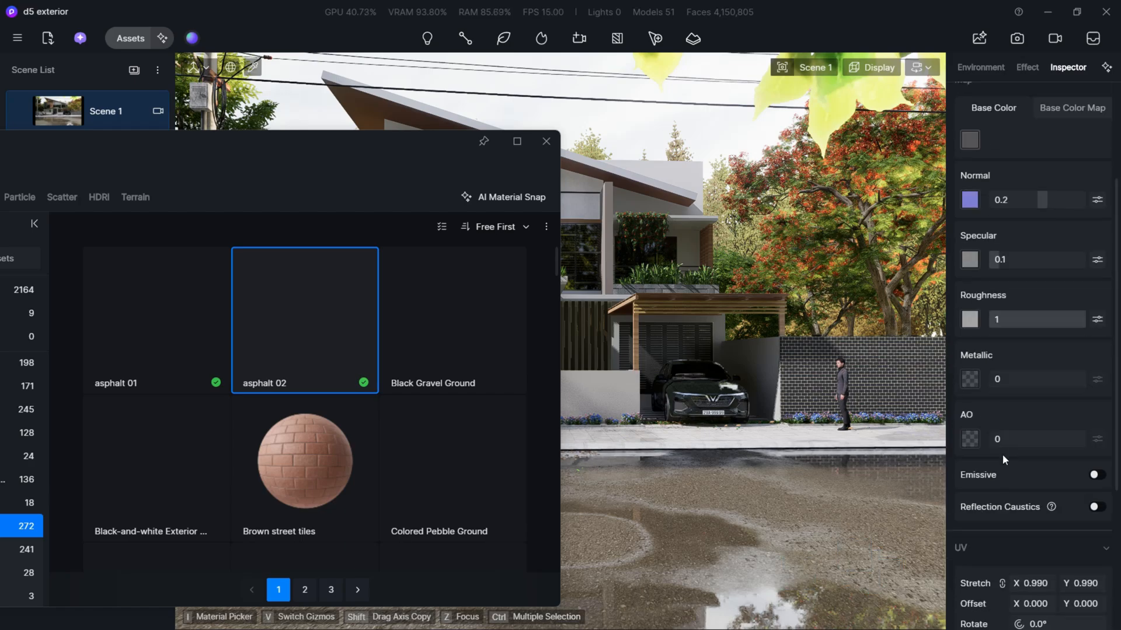
# - Darken the road asphalt's base color to a dark gray around HSV 0, 0, 16, close the asset library and deselect the material
pyautogui.click(969, 311)
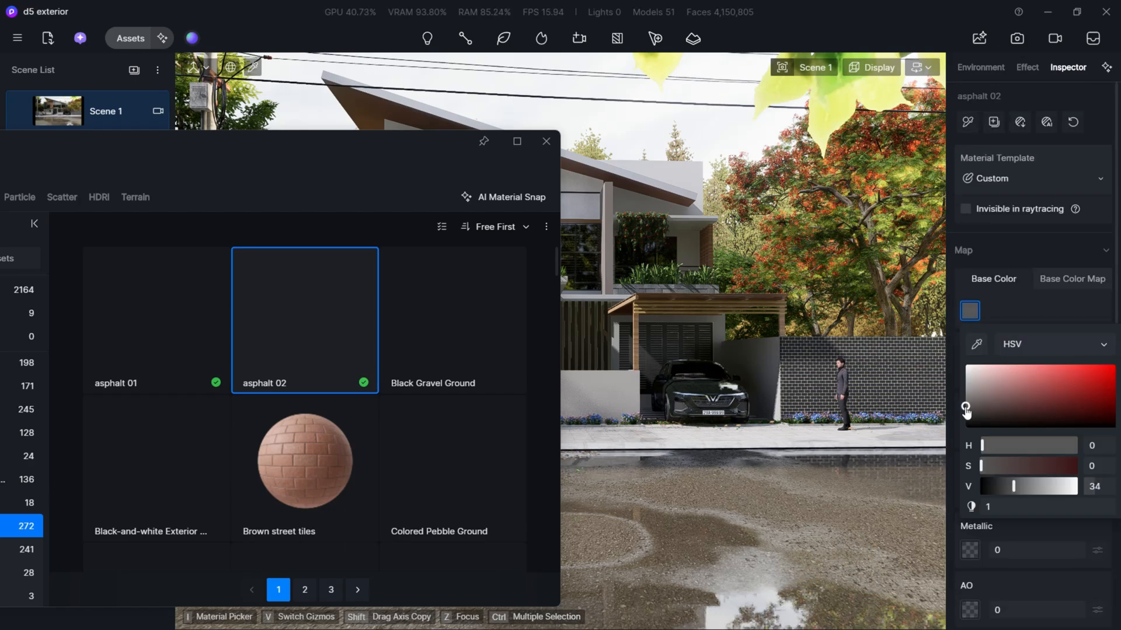
pyautogui.moveTo(966, 408); pyautogui.dragTo(965, 420)
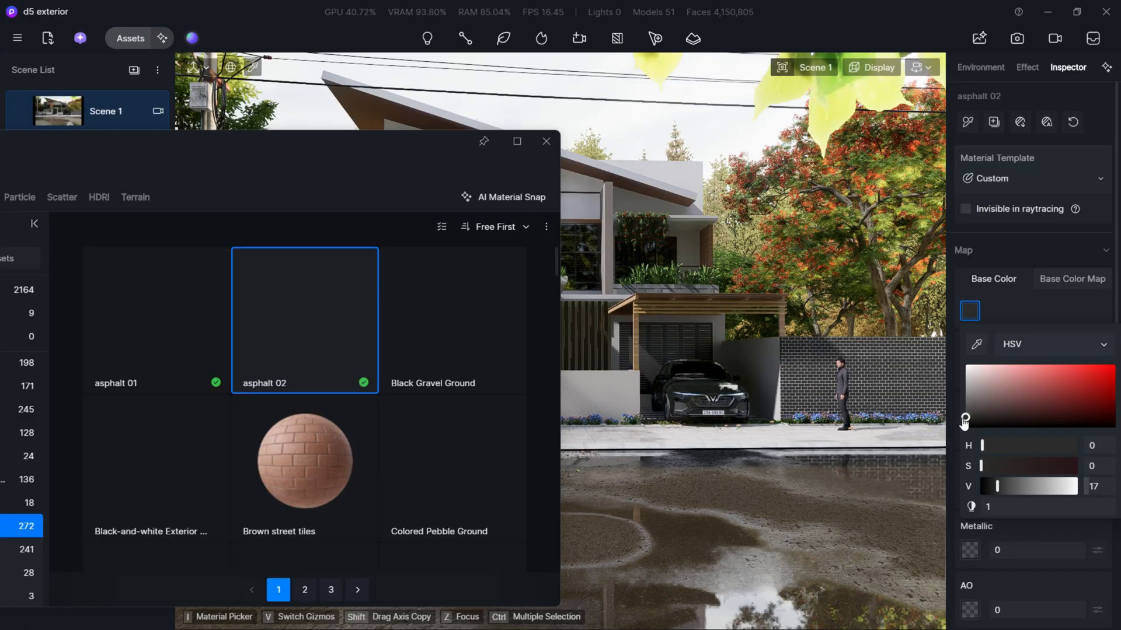
pyautogui.click(546, 141)
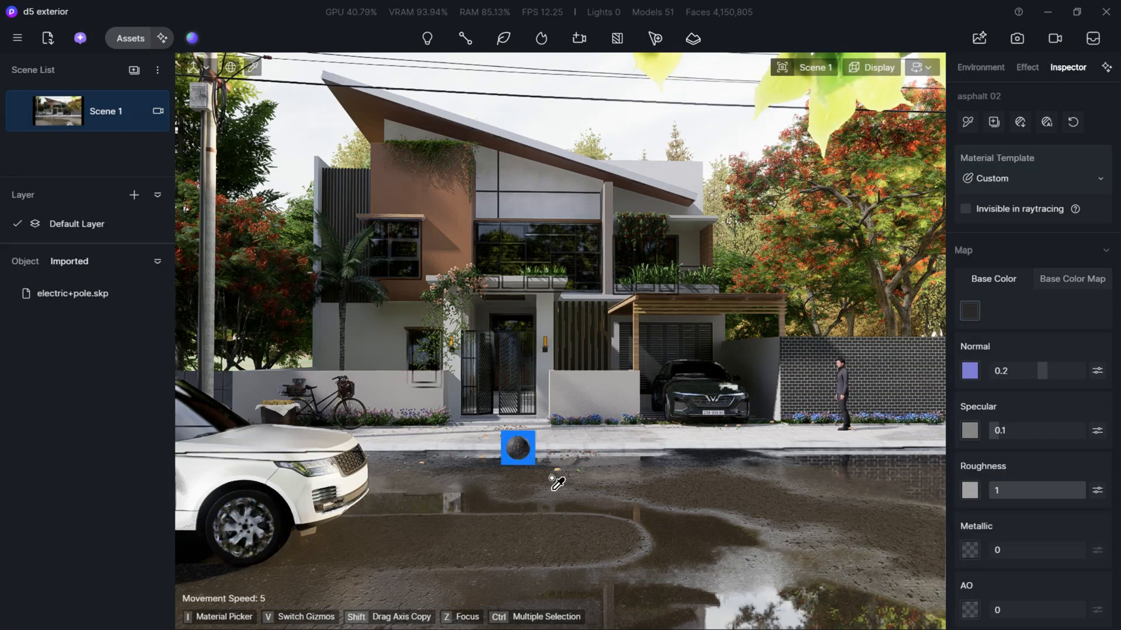
pyautogui.click(970, 310)
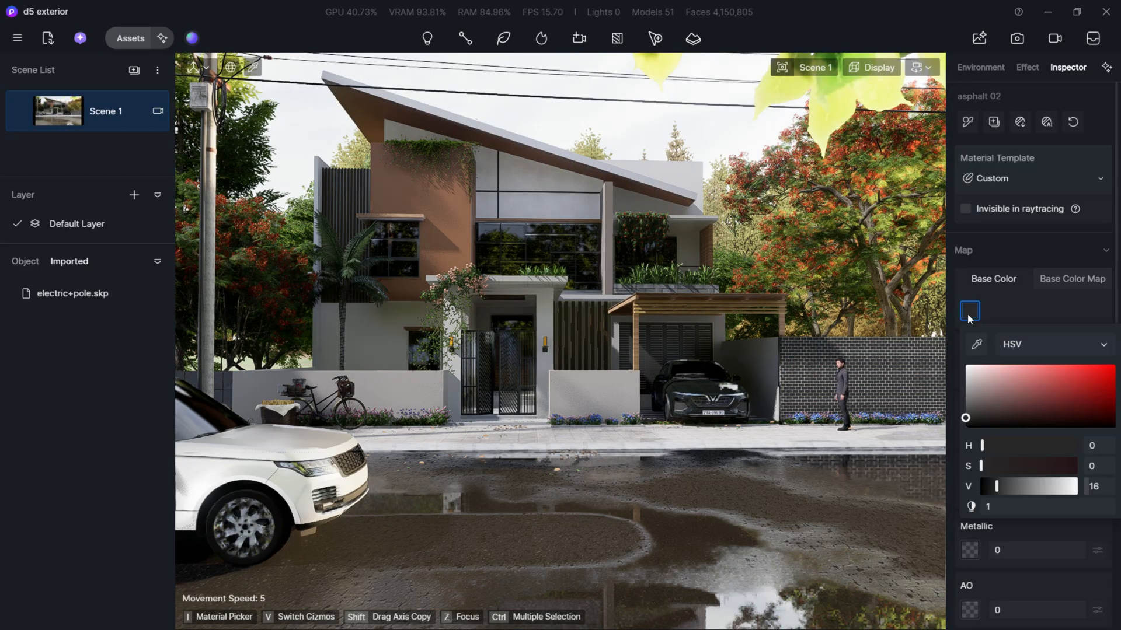
pyautogui.moveTo(966, 426); pyautogui.dragTo(964, 416)
pyautogui.press('Escape')
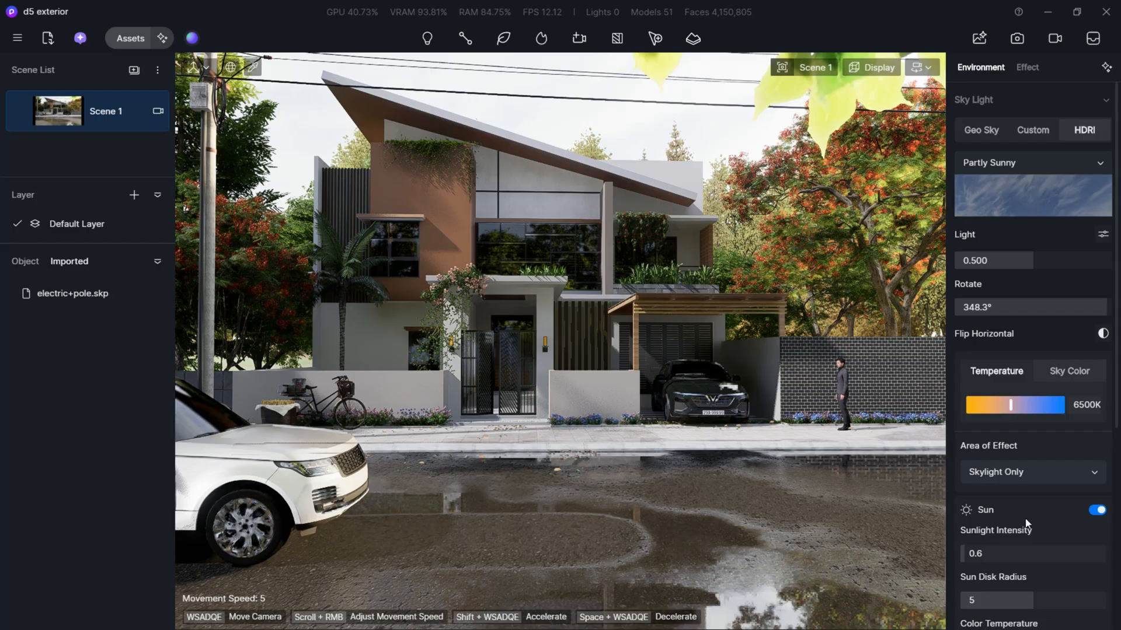
# - Set the post-processing exposure to 0.06, highlight local exposure to 0.16 and shadow local exposure to 0.08
pyautogui.scroll(-2, 951, 531)
pyautogui.scroll(2, 1049, 374)
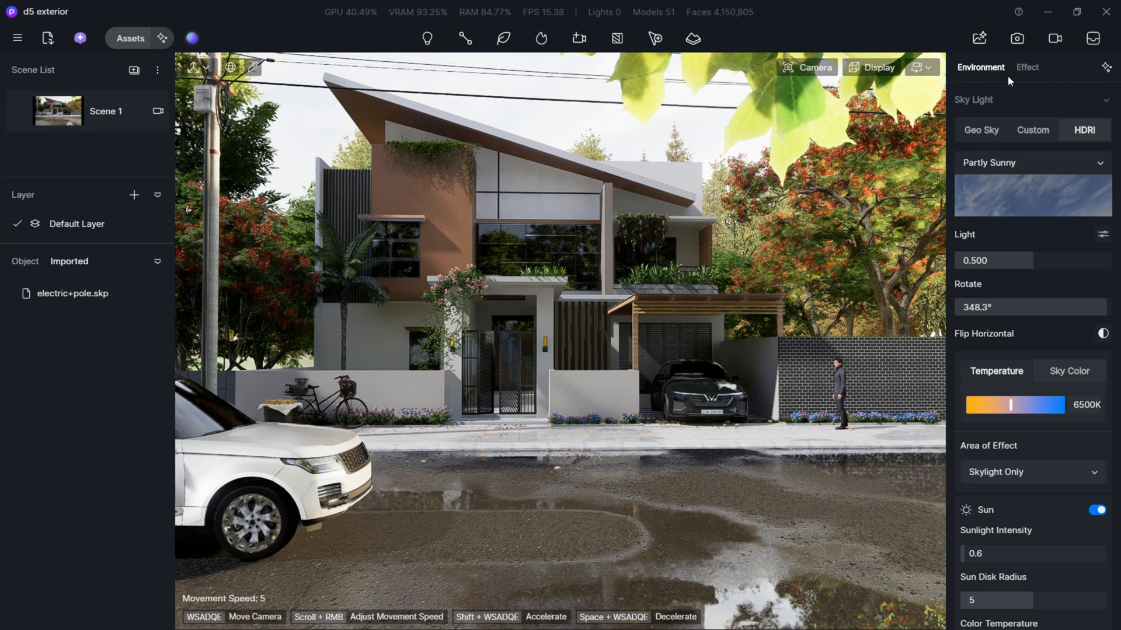
pyautogui.click(1026, 69)
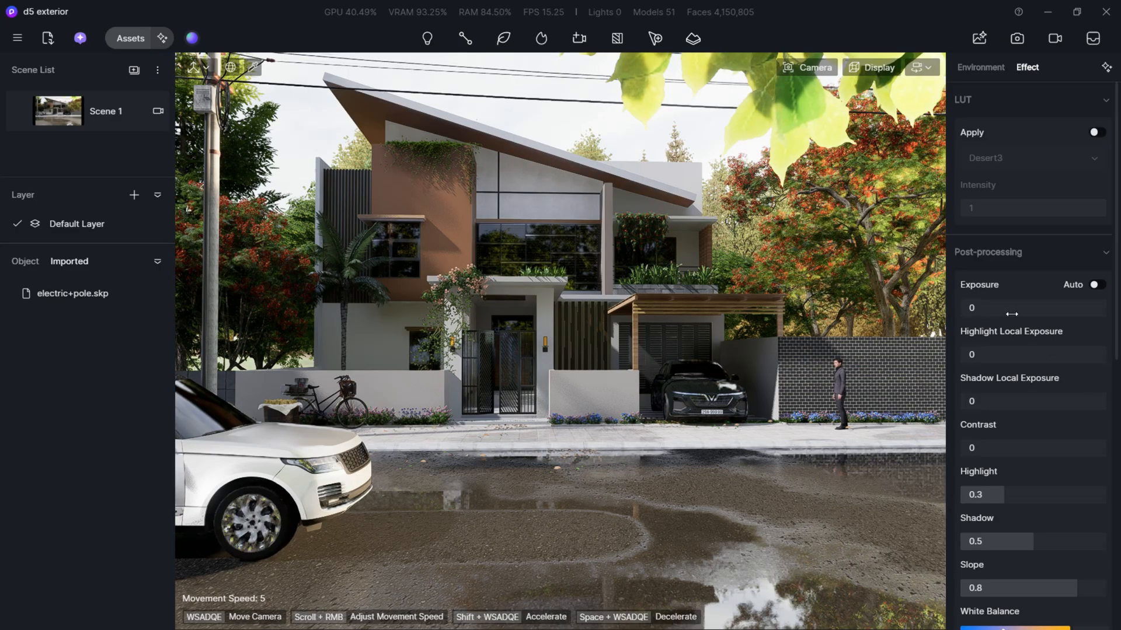
pyautogui.moveTo(1012, 314); pyautogui.dragTo(1018, 312)
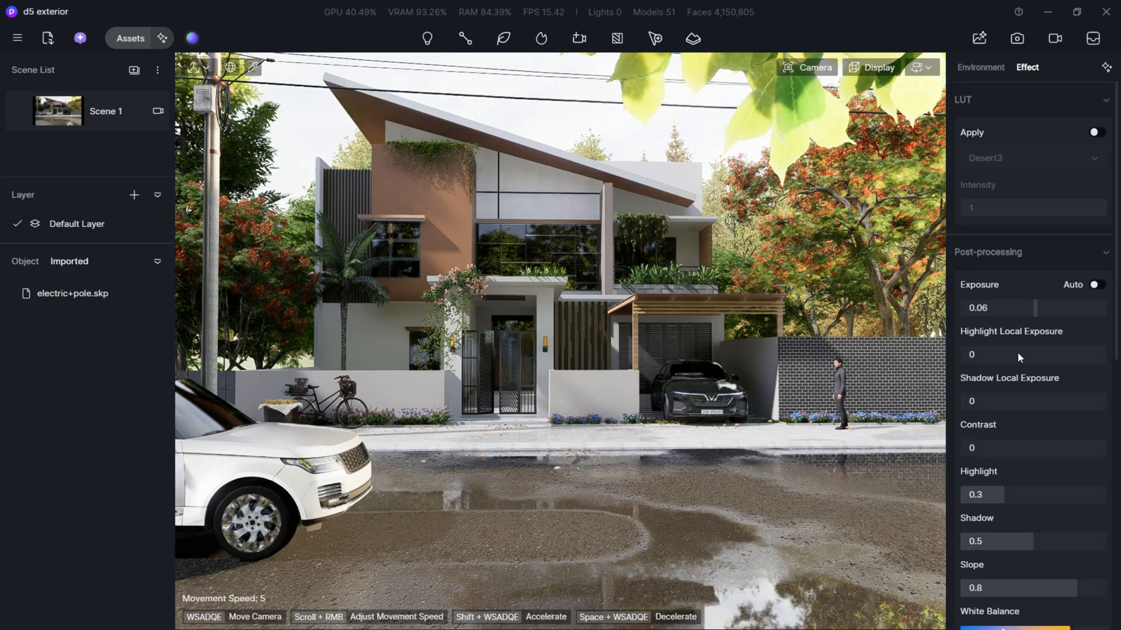
pyautogui.moveTo(1024, 354)
pyautogui.mouseDown()
pyautogui.moveTo(1051, 353)
pyautogui.moveTo(1037, 358)
pyautogui.mouseUp()
pyautogui.moveTo(998, 400)
pyautogui.mouseDown()
pyautogui.moveTo(1043, 396)
pyautogui.moveTo(980, 403)
pyautogui.mouseUp()
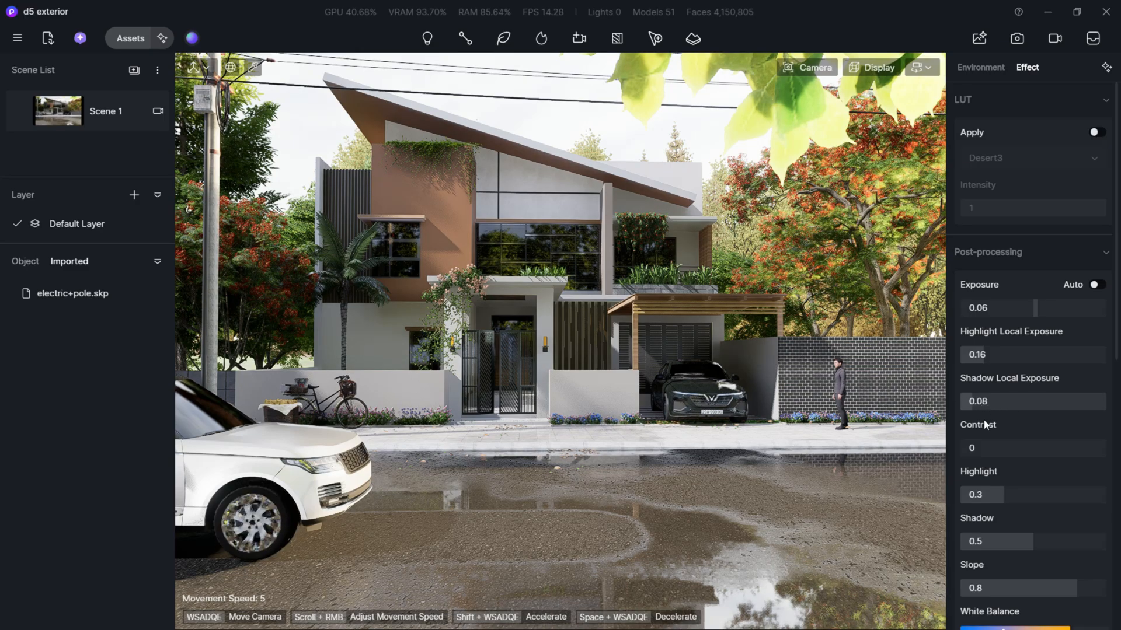
# - Set the post-processing contrast to 0.11, highlight to 0.09, shadow to 0.44, slope to 0.78 and white balance to 6132
pyautogui.moveTo(988, 452); pyautogui.dragTo(1000, 450)
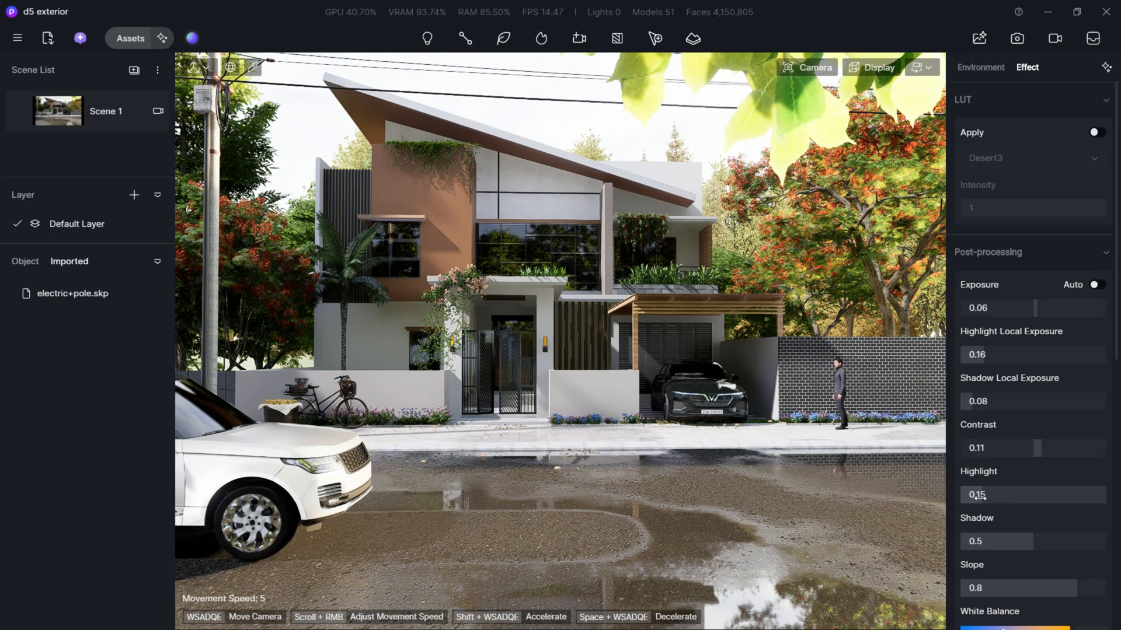
pyautogui.moveTo(998, 544); pyautogui.dragTo(1022, 544)
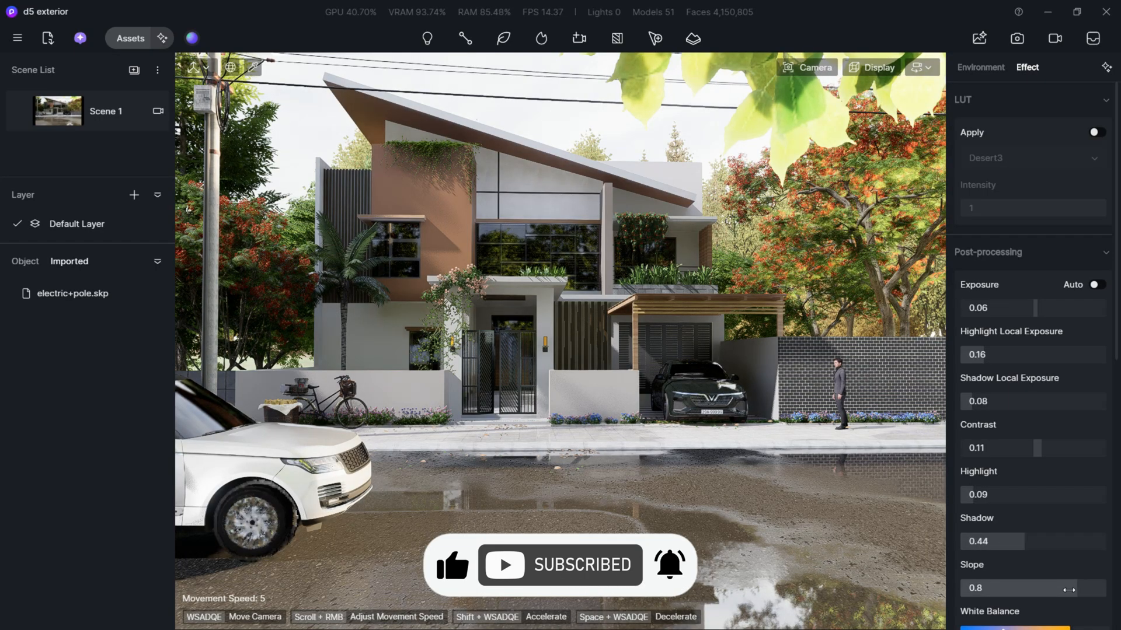
pyautogui.moveTo(1051, 590); pyautogui.dragTo(1042, 593)
pyautogui.scroll(-1, 1039, 599)
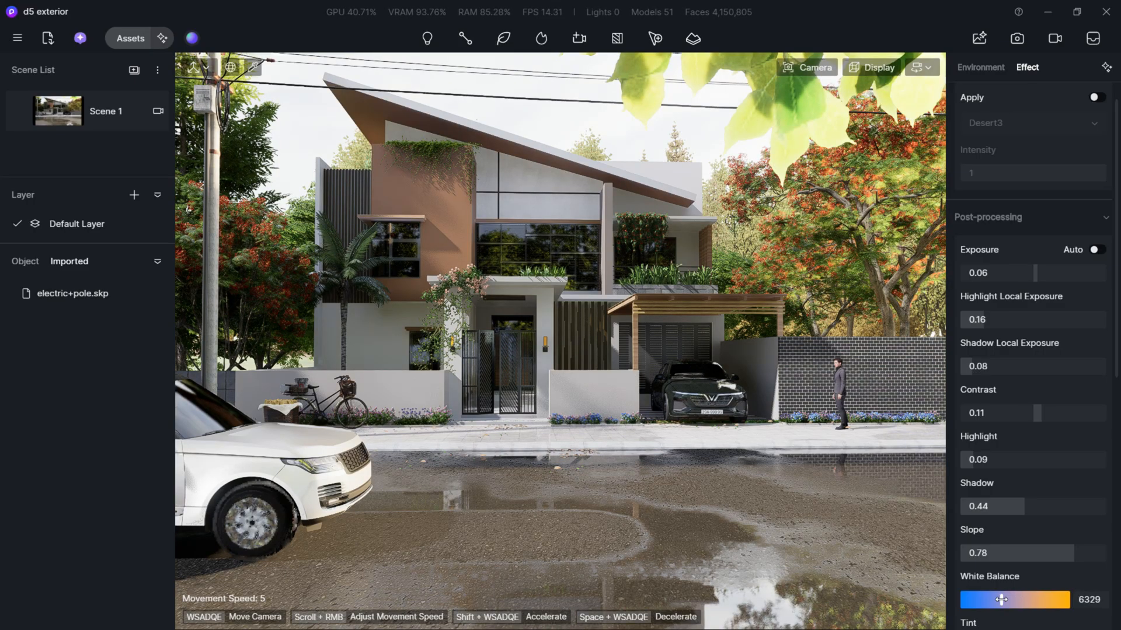
pyautogui.moveTo(1001, 600); pyautogui.dragTo(999, 600)
pyautogui.scroll(-13, 999, 592)
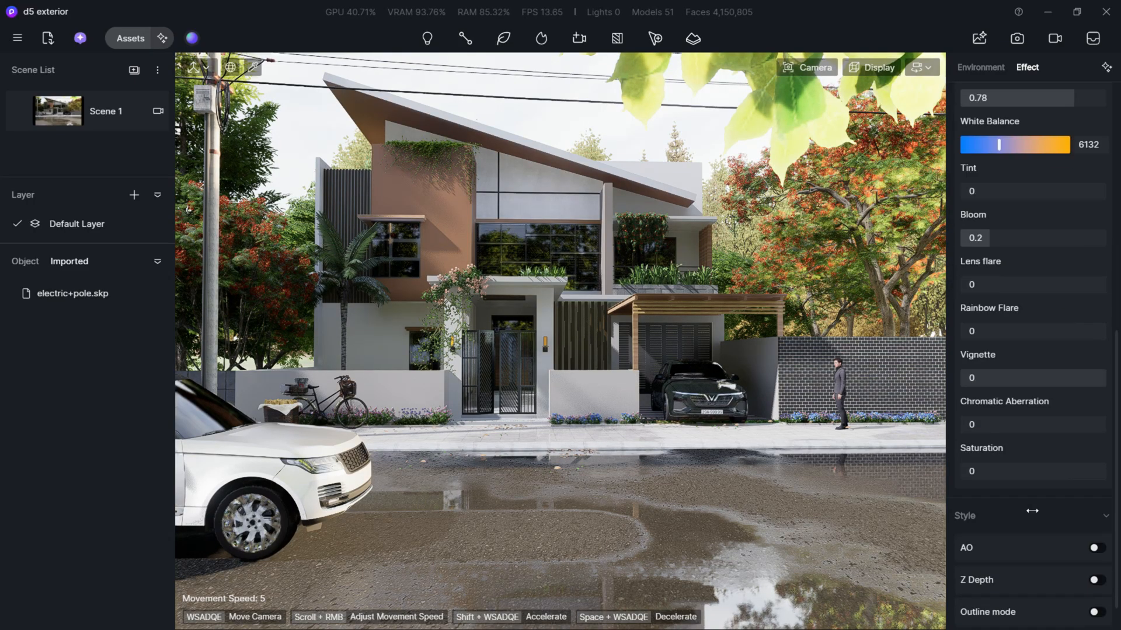
pyautogui.scroll(3, 1039, 303)
# - Lower the environment's sunlight intensity to 0.3
pyautogui.click(980, 68)
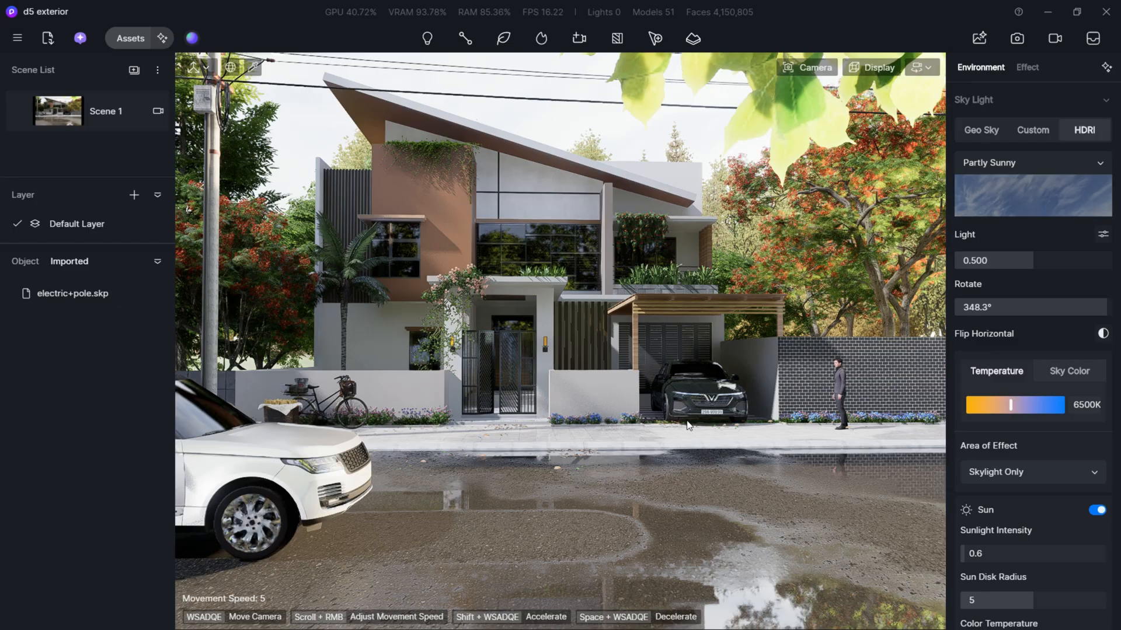
pyautogui.scroll(-1, 1067, 492)
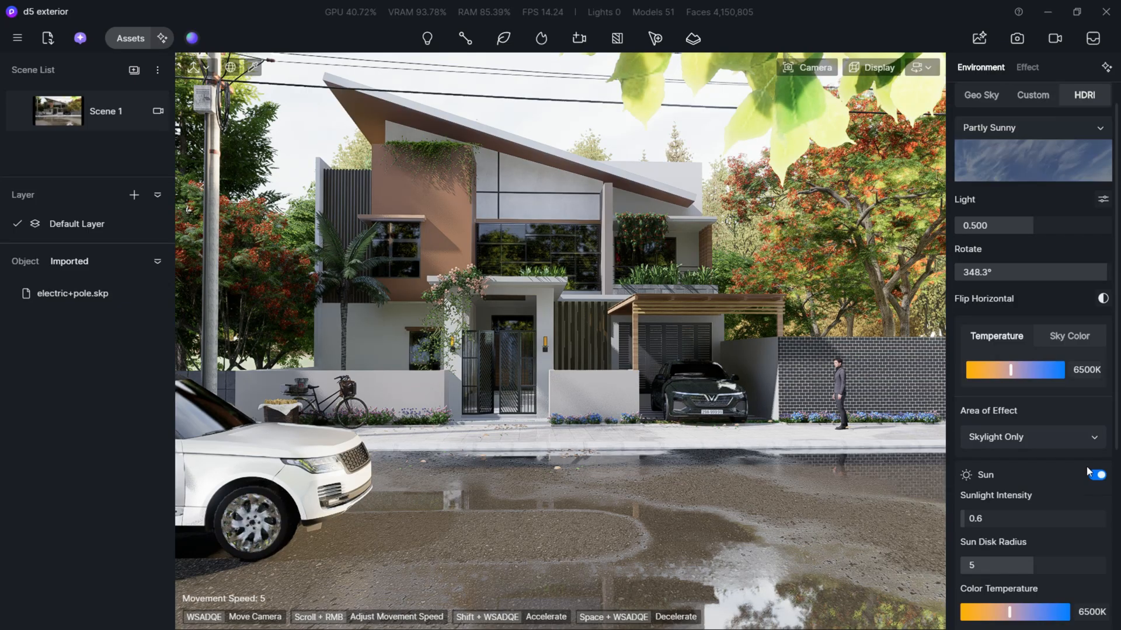
pyautogui.click(1022, 518)
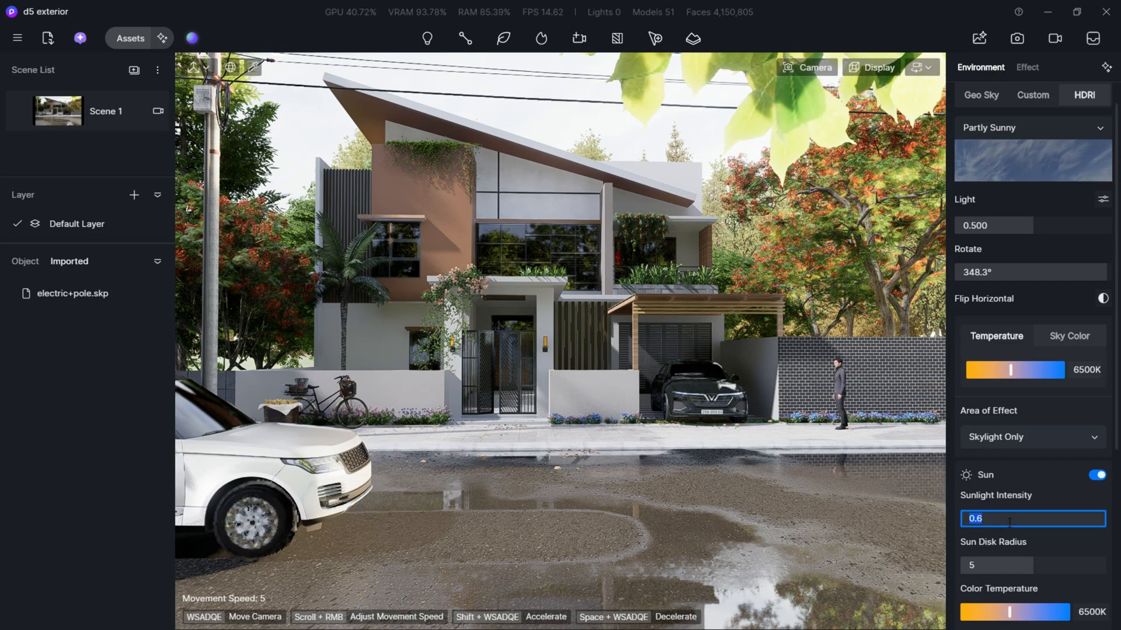
pyautogui.write('.3')
pyautogui.press('Return')
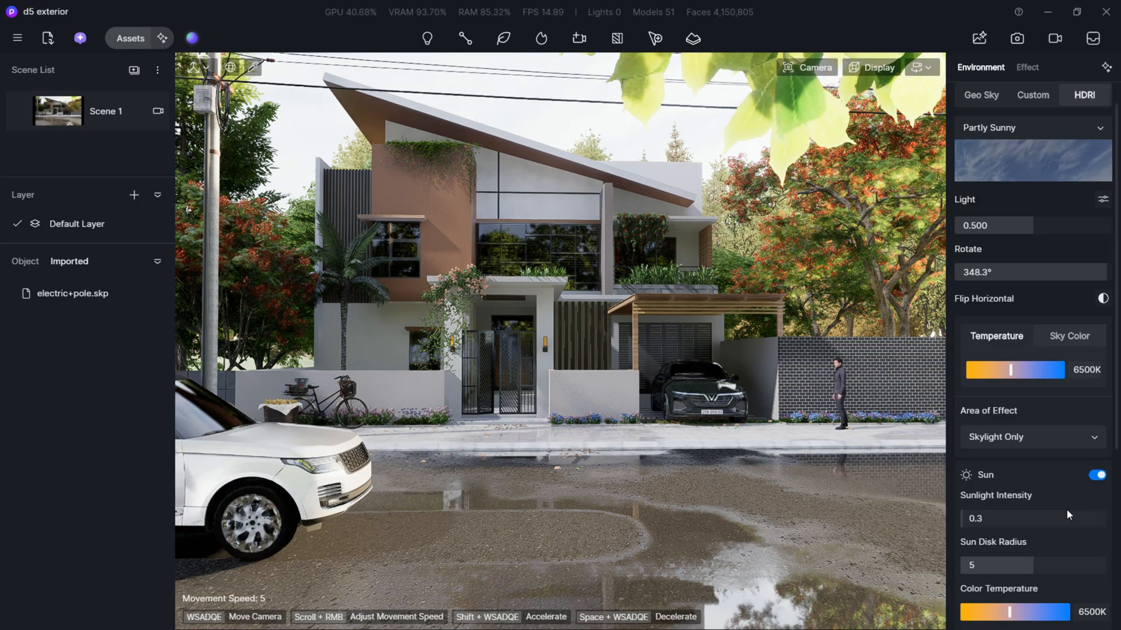
# - Set the puddle amount of the weather precipitation to 0.66
pyautogui.scroll(-5, 1066, 509)
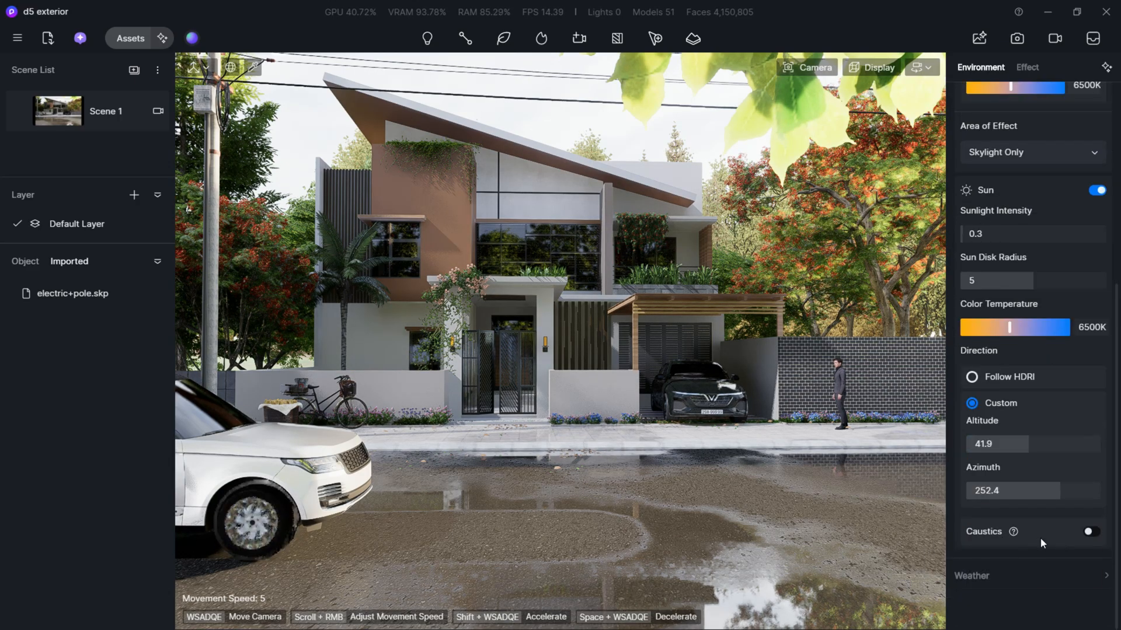
pyautogui.click(1038, 572)
pyautogui.scroll(-3, 1051, 594)
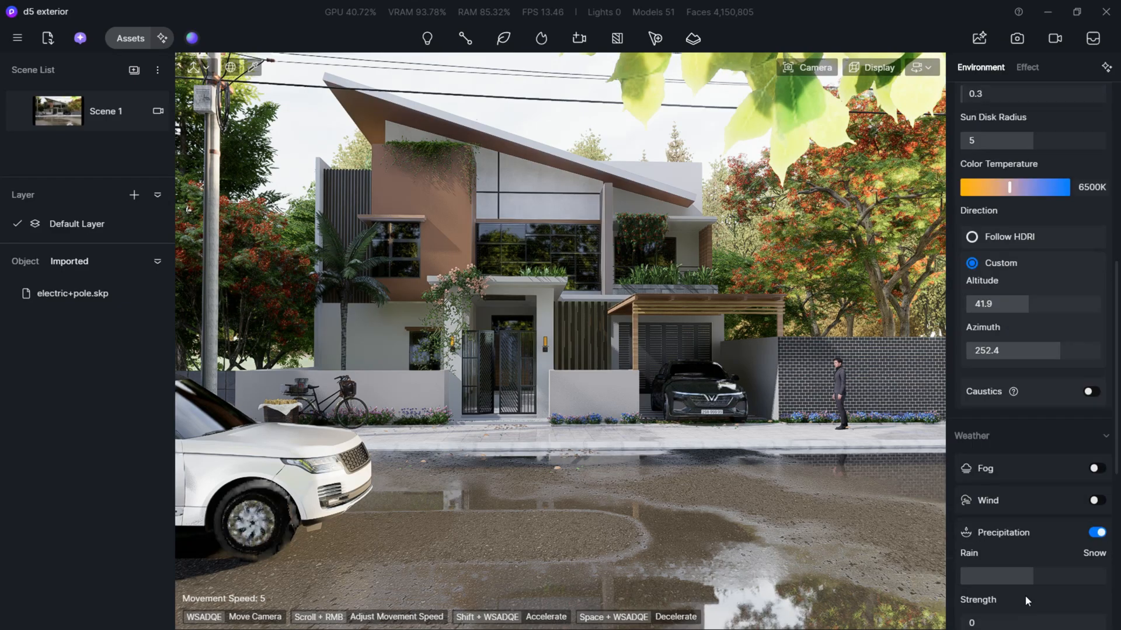
pyautogui.scroll(-3, 1028, 600)
pyautogui.moveTo(1027, 532); pyautogui.dragTo(1024, 533)
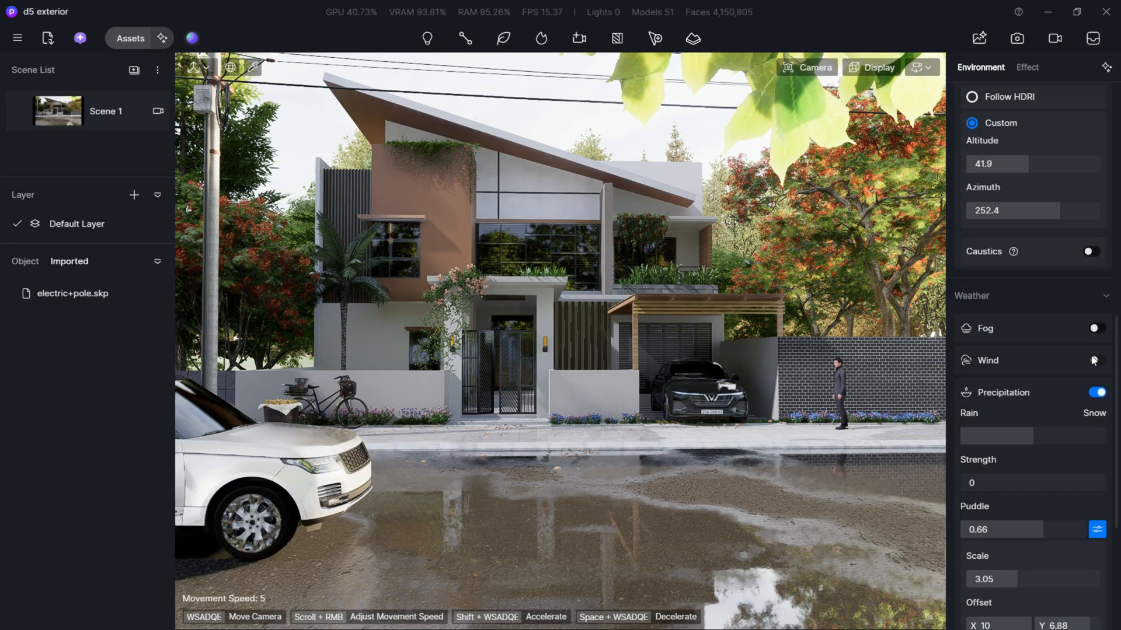
# - Enable fog in the weather settings and set its density to 0.22
pyautogui.click(1094, 329)
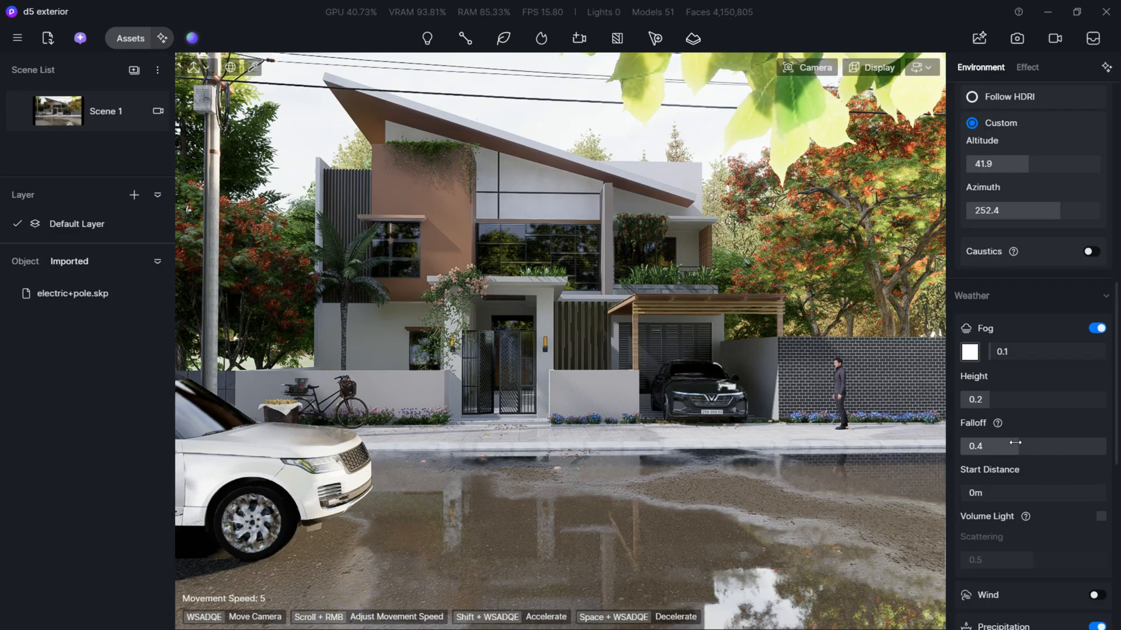
pyautogui.moveTo(997, 360); pyautogui.dragTo(1011, 353)
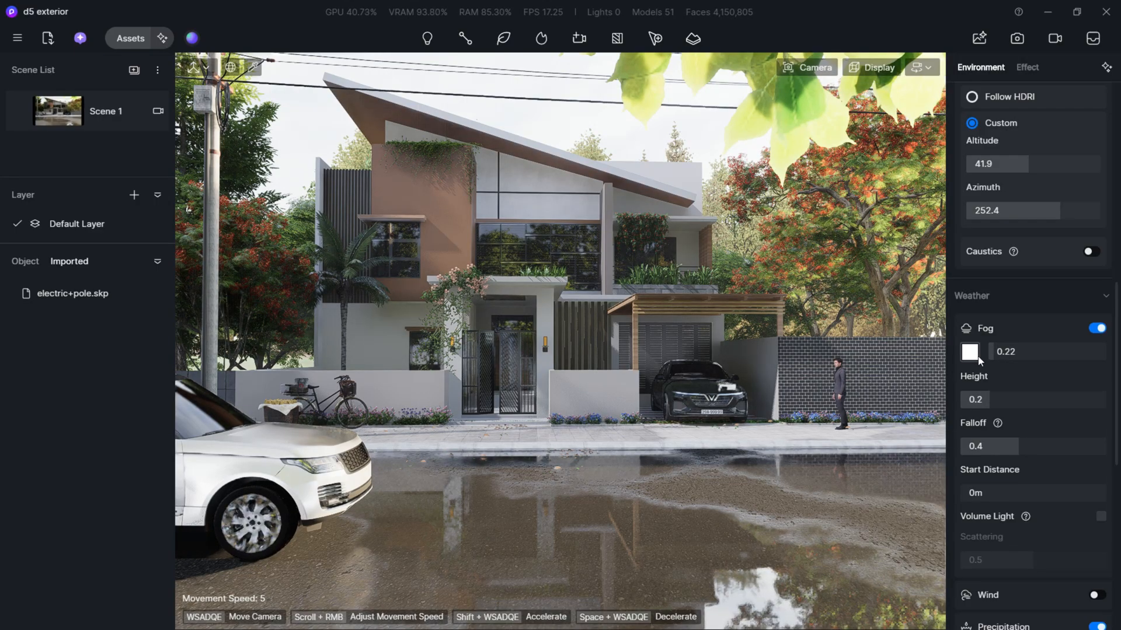
pyautogui.scroll(-5, 1087, 554)
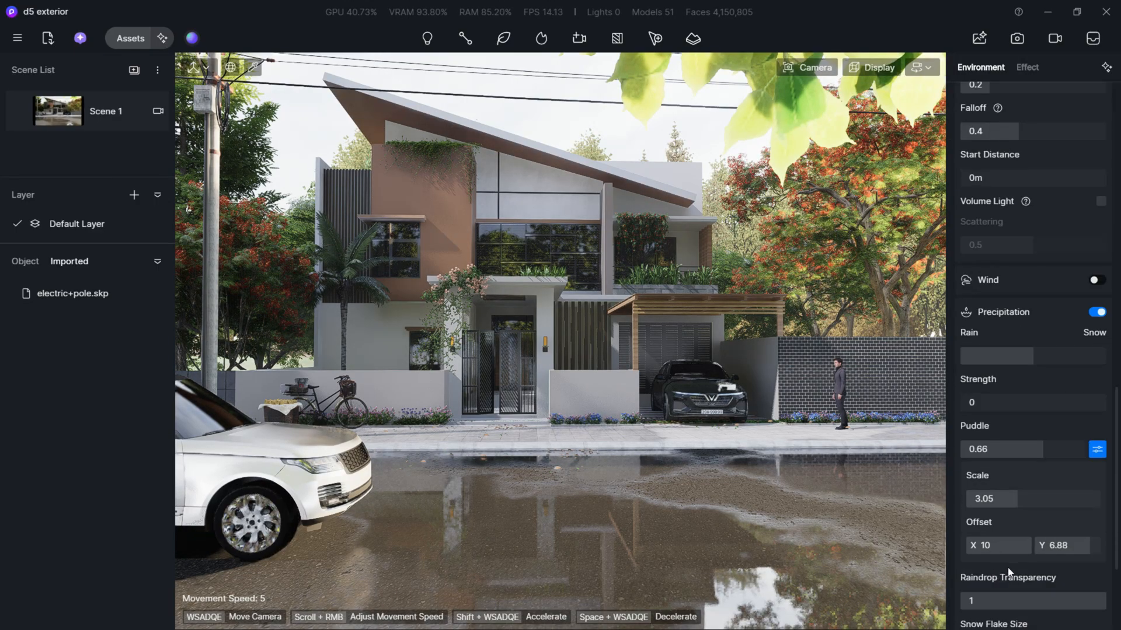
pyautogui.scroll(-2, 1002, 578)
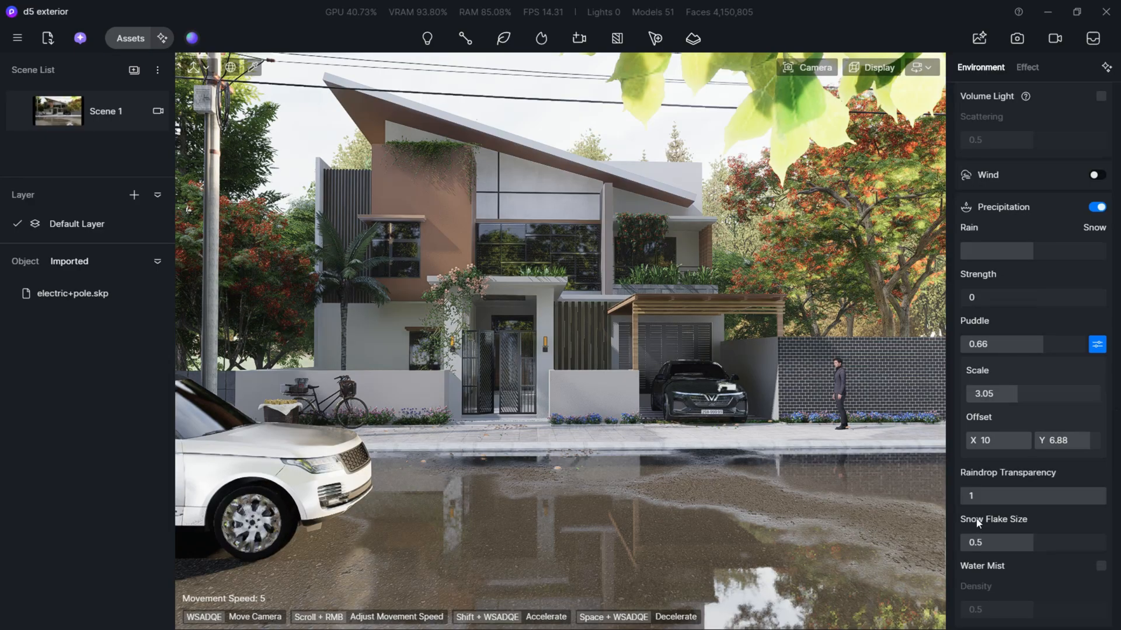
pyautogui.scroll(-2, 980, 542)
pyautogui.scroll(8, 993, 149)
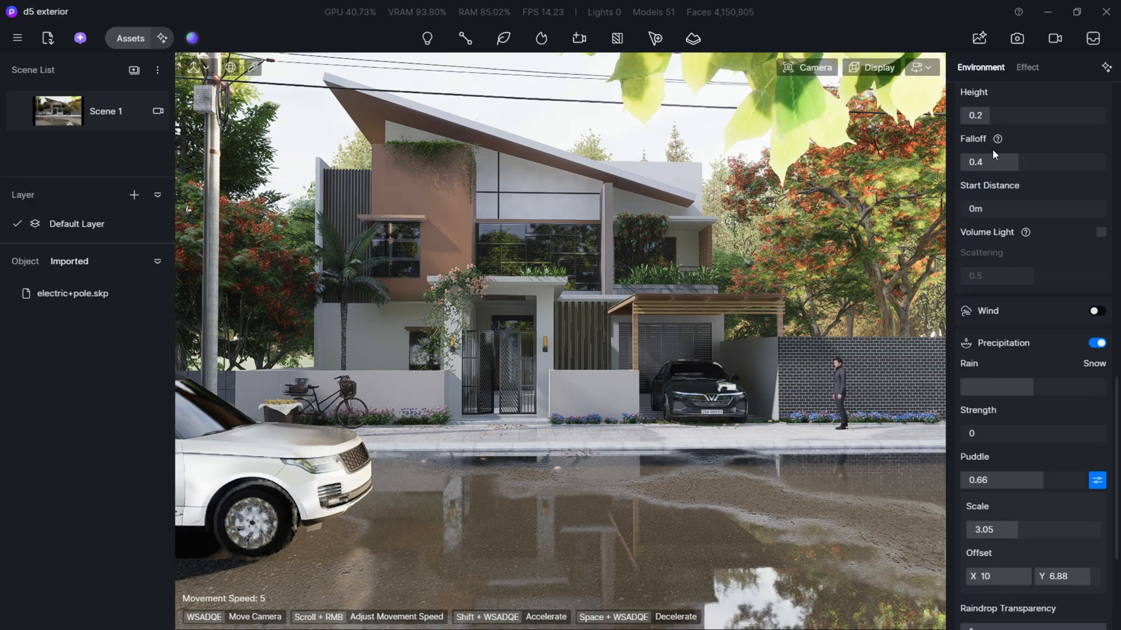
pyautogui.click(1023, 69)
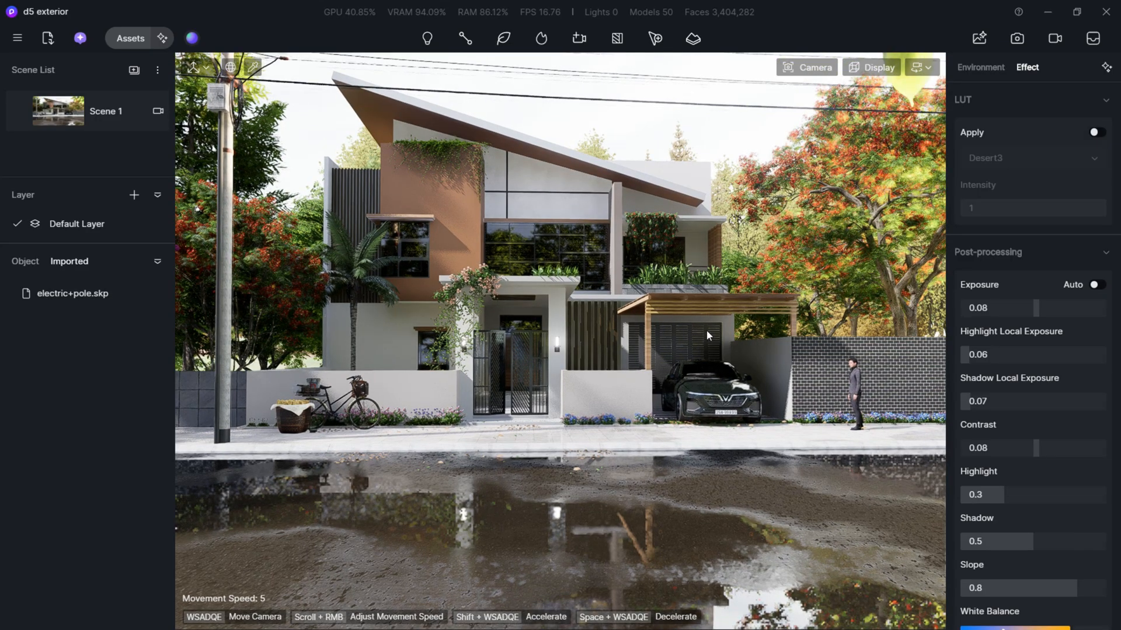
# - Return to the saved Scene 1 view and turn on two-point perspective for the viewport camera
pyautogui.press('w')
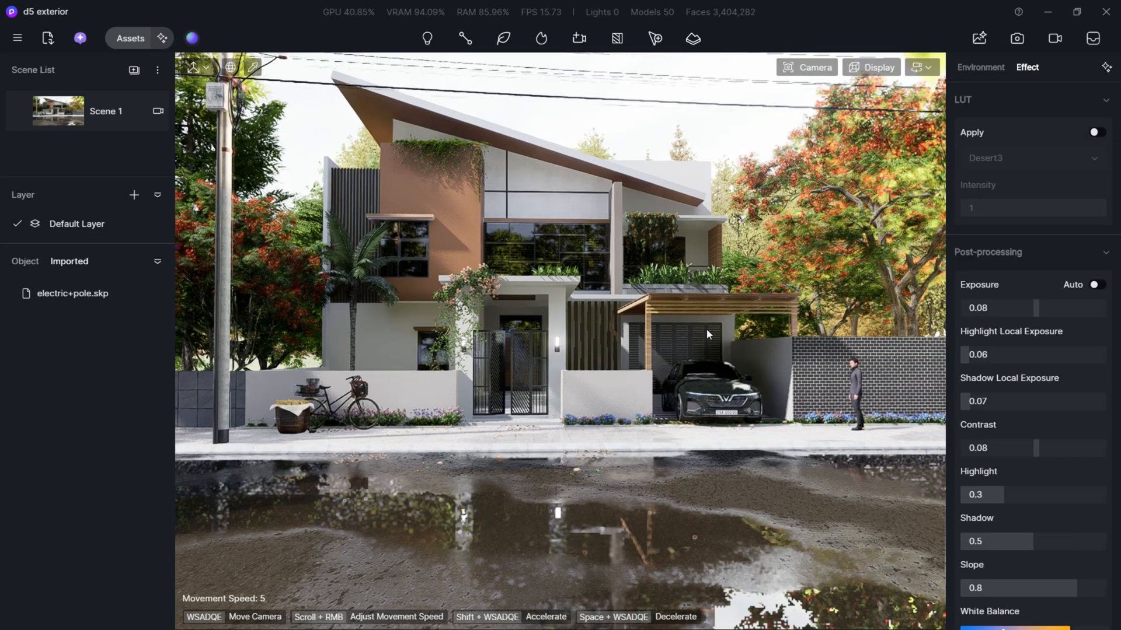
pyautogui.press('s')
pyautogui.moveTo(705, 322); pyautogui.dragTo(697, 306, button='right')
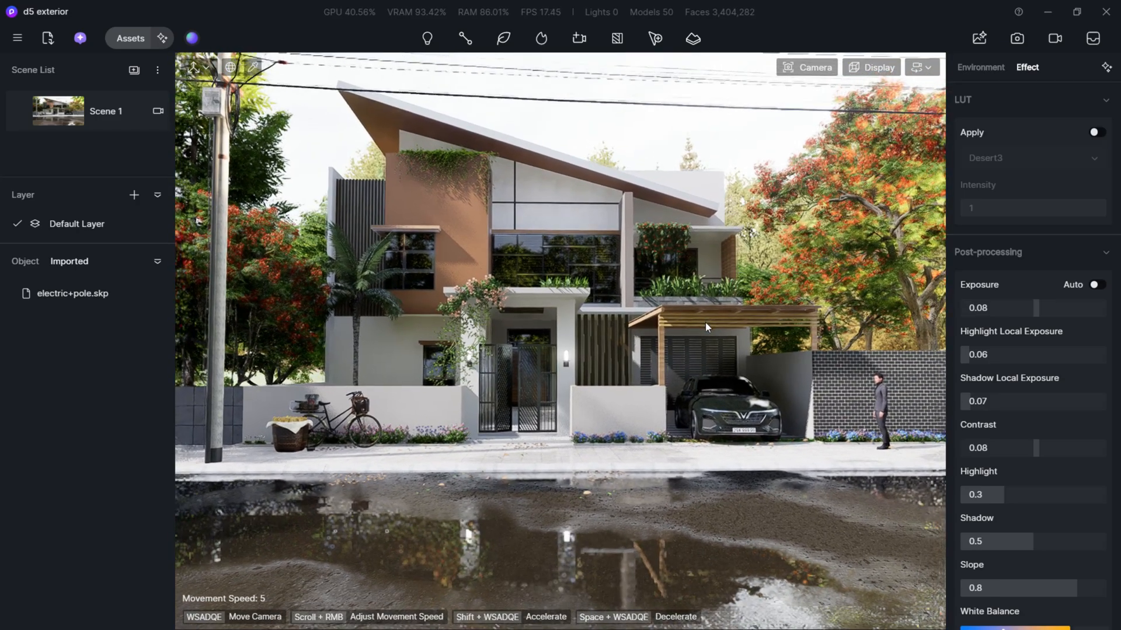
pyautogui.click(114, 116)
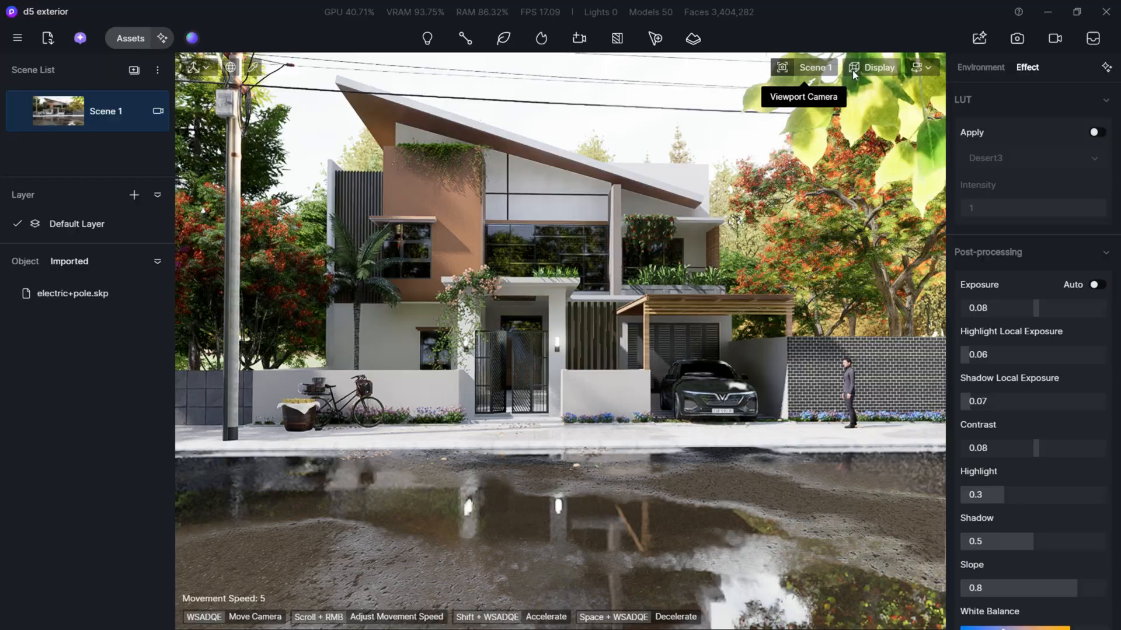
pyautogui.click(797, 69)
pyautogui.click(846, 390)
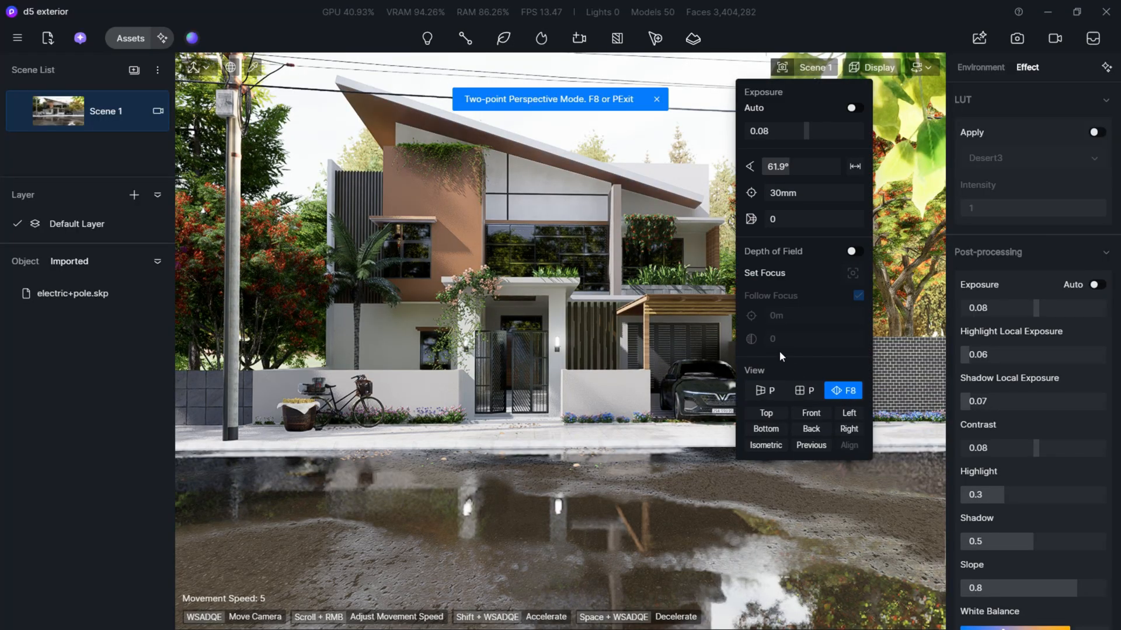
pyautogui.click(666, 146)
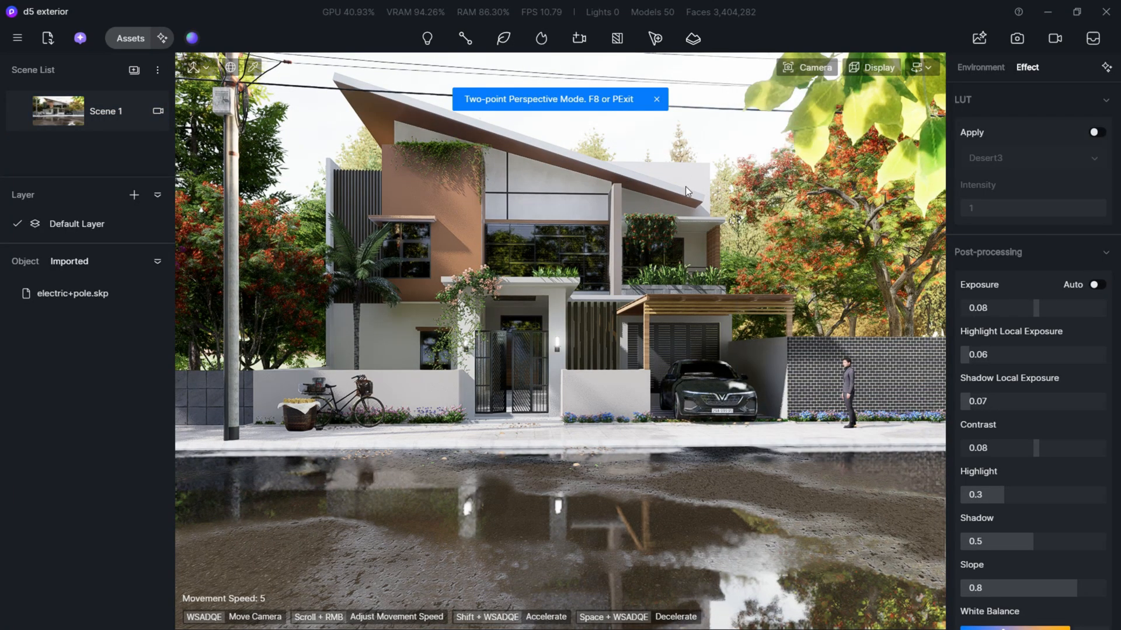
# - Adjust the camera's height and sideways position to frame the villa with the foreground leaves hanging into the view
pyautogui.press('e')
pyautogui.press('e')
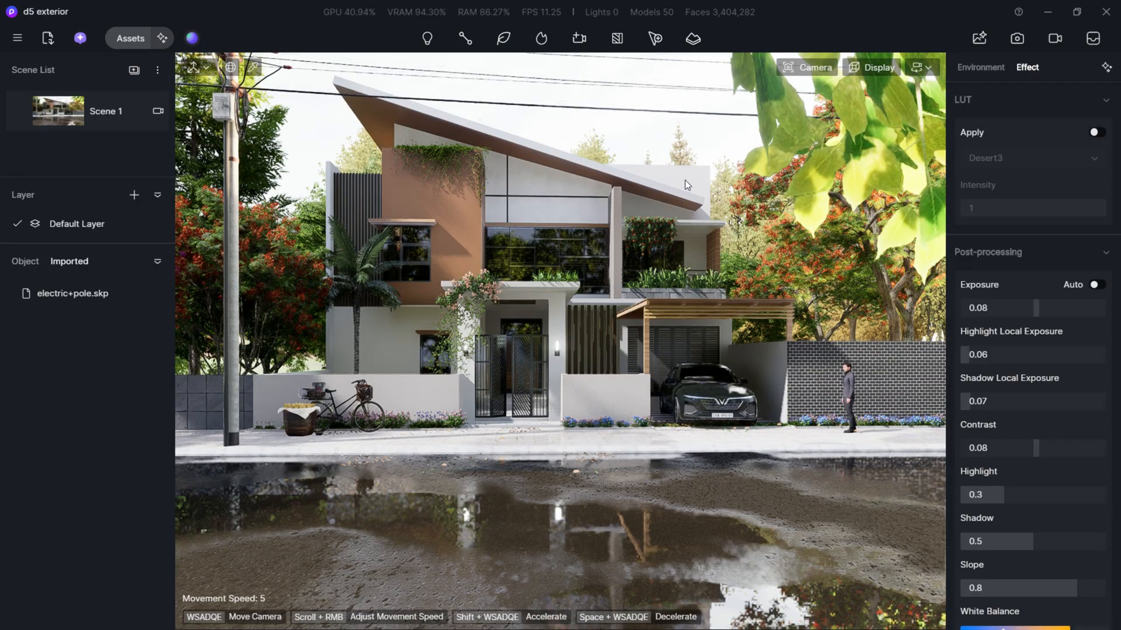
pyautogui.press('a')
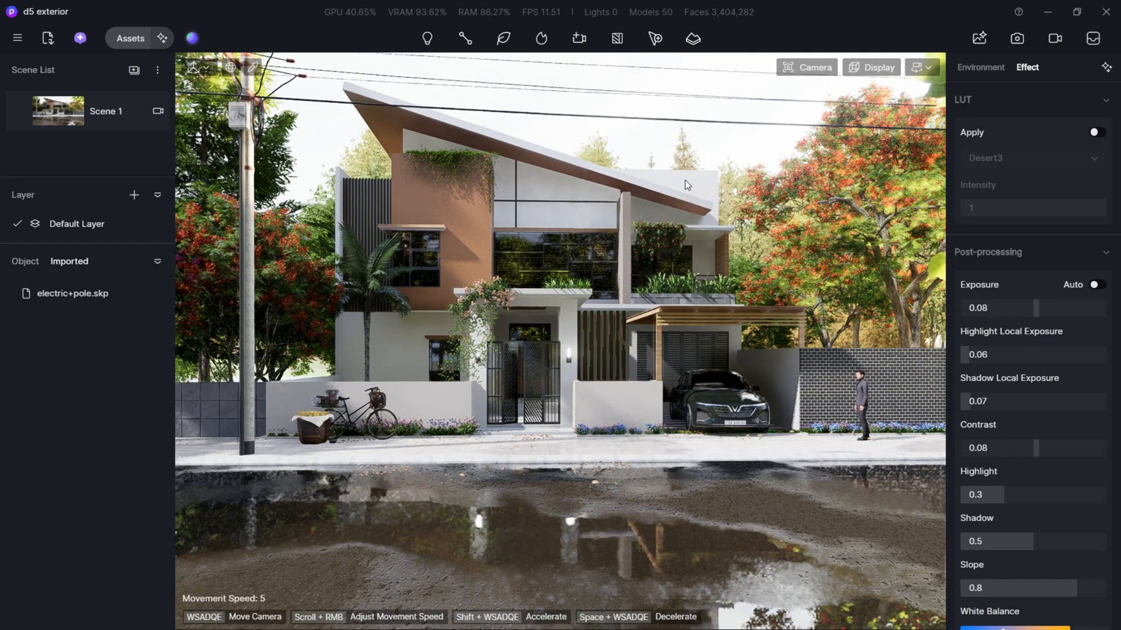
pyautogui.press('d')
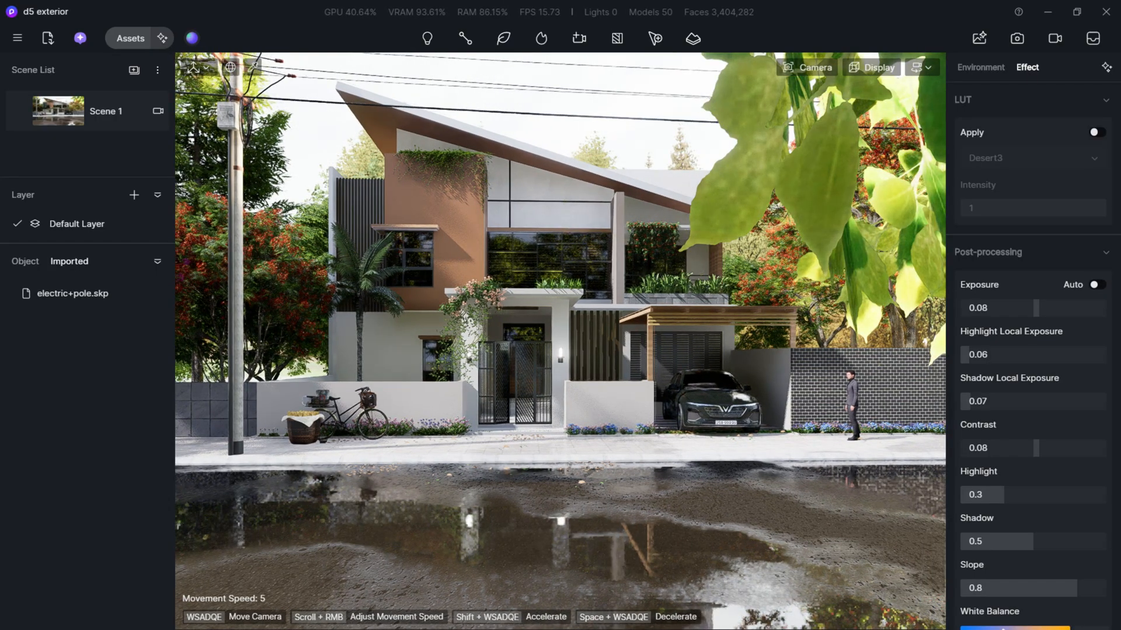
pyautogui.press('a')
pyautogui.press('a')
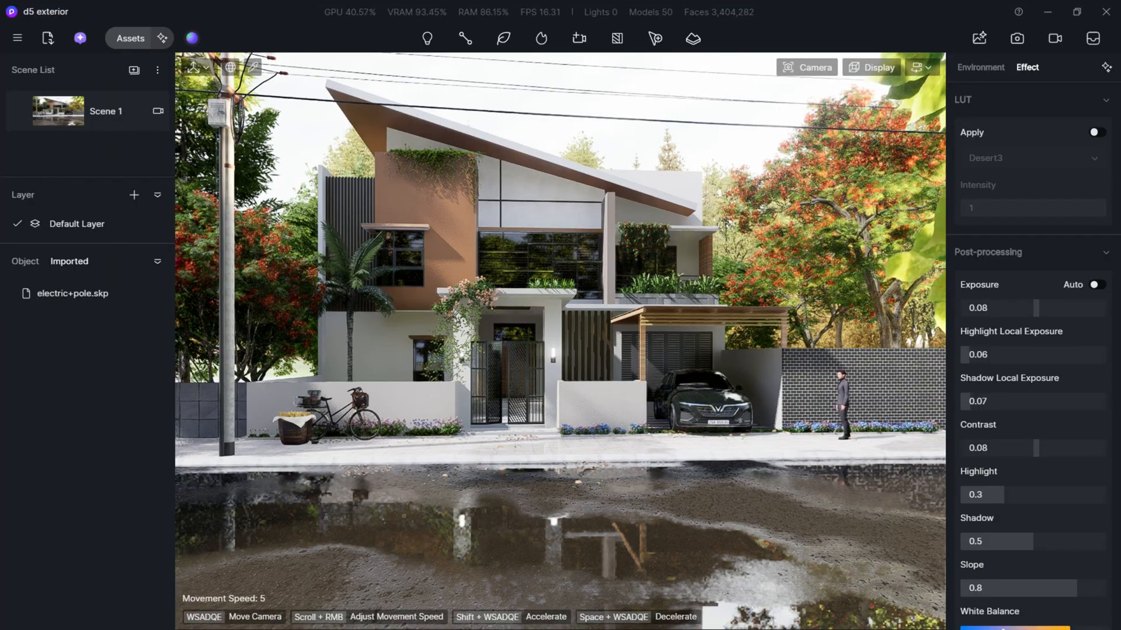
pyautogui.press('d')
pyautogui.press('q')
pyautogui.press('a')
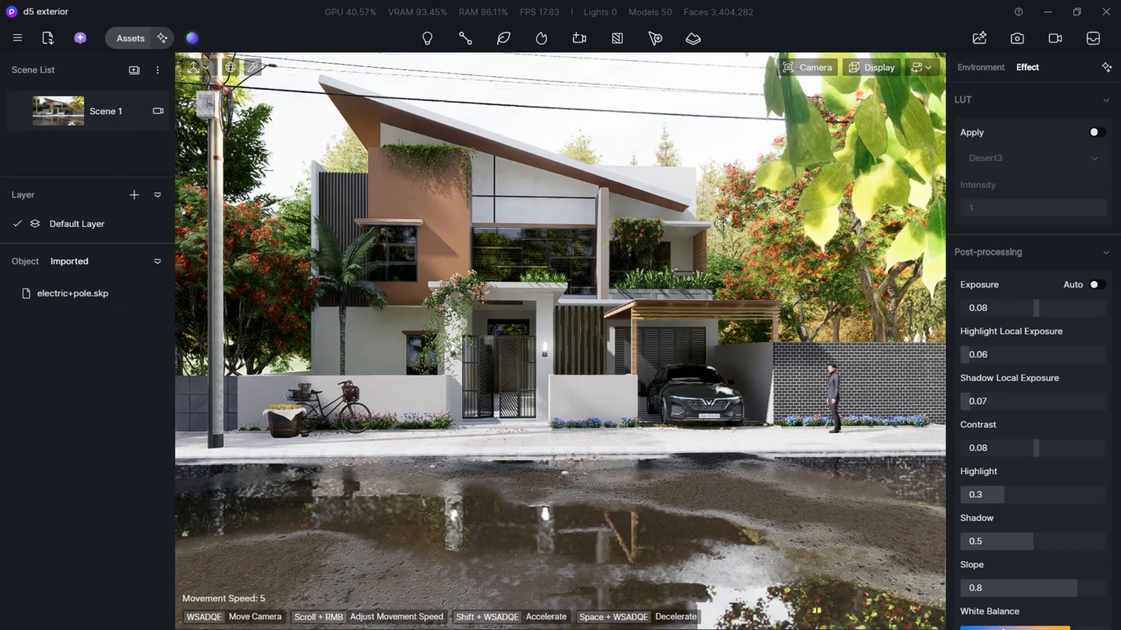
pyautogui.press('q')
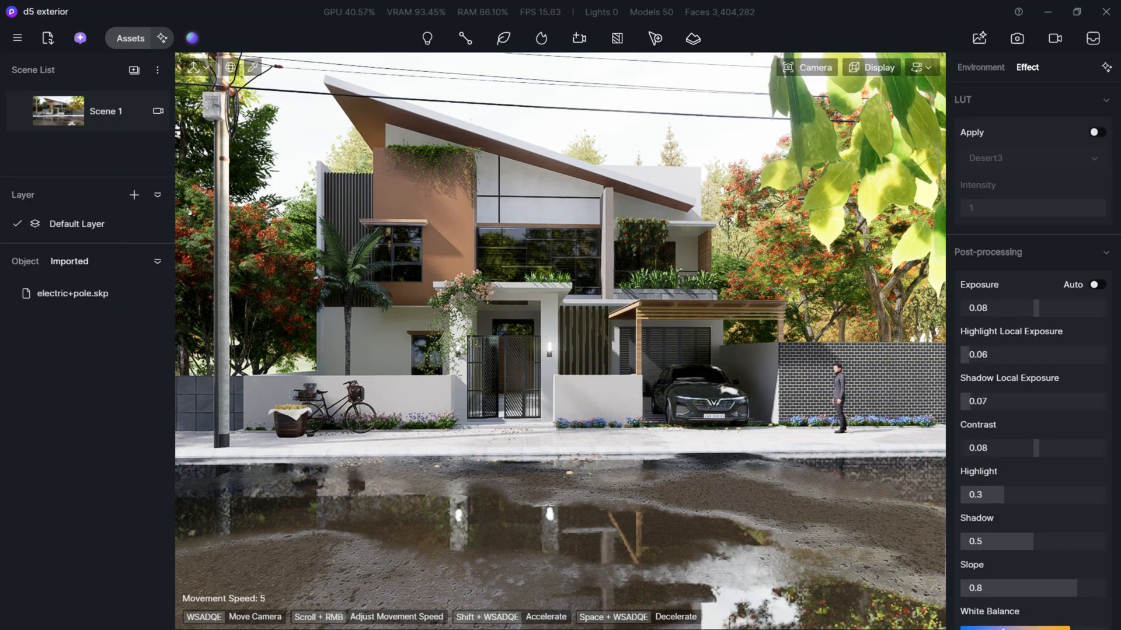
pyautogui.press('a')
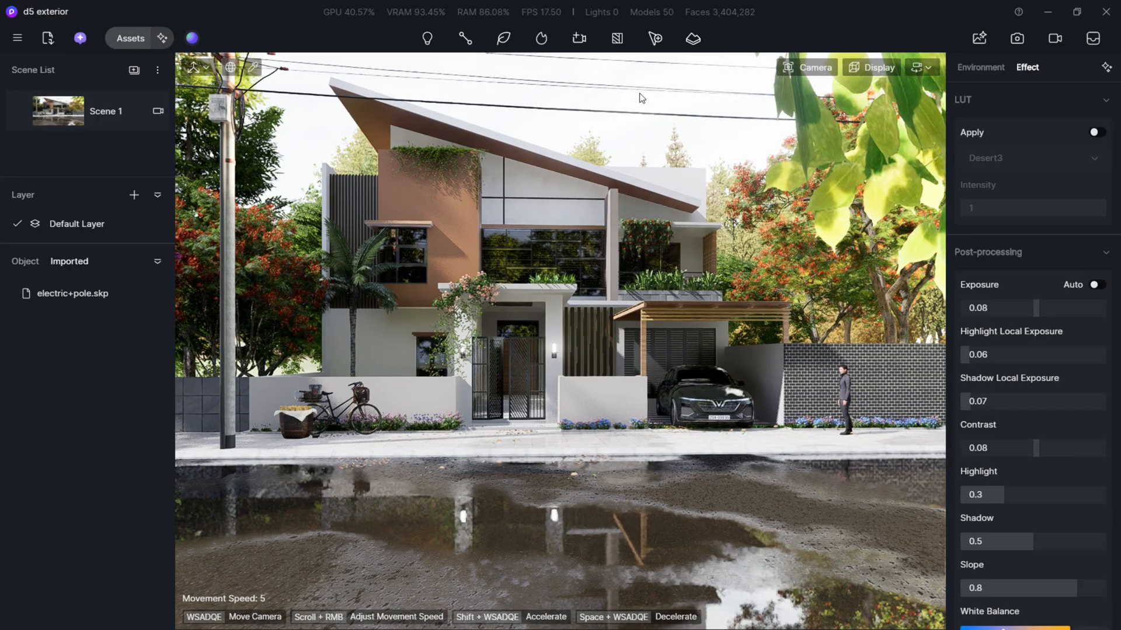
# - Turn on the rule-of-thirds grid overlay in the viewport and shift the camera slightly sideways to align the villa
pyautogui.click(811, 69)
pyautogui.click(855, 67)
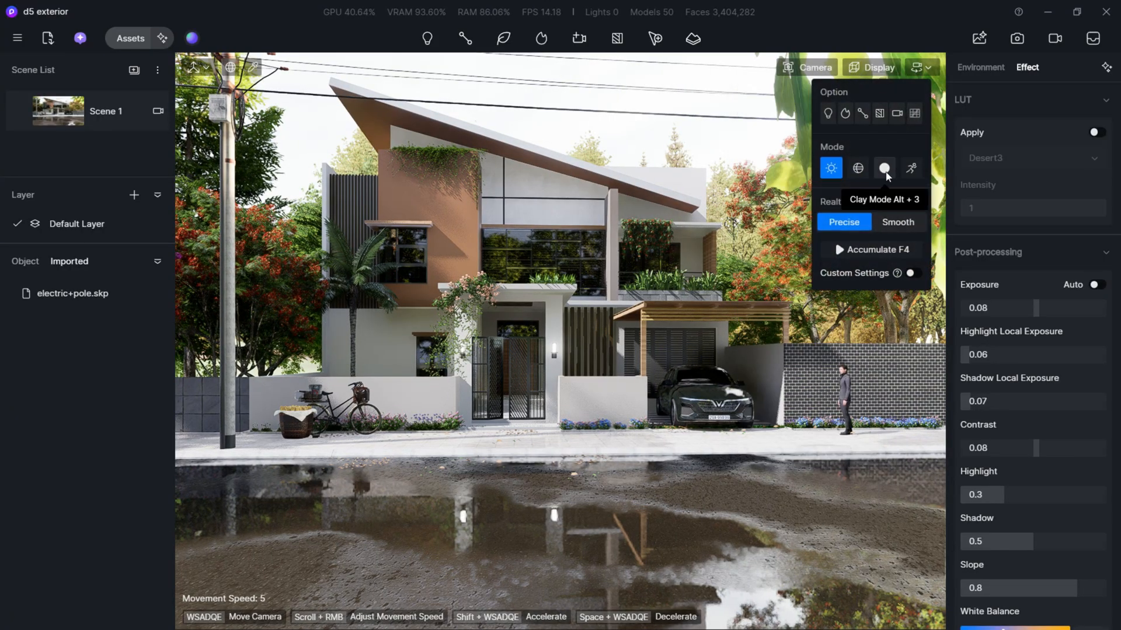
pyautogui.click(914, 114)
pyautogui.press('a')
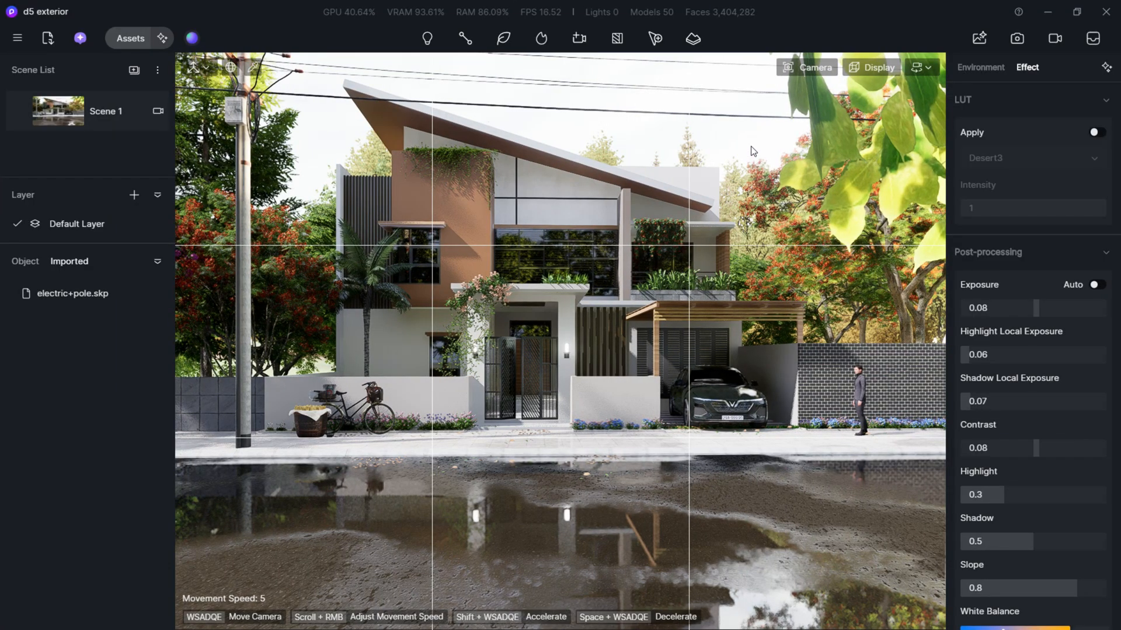
# - Move the foreground tree path along the X axis to location -66.83 and deselect it
pyautogui.click(867, 166)
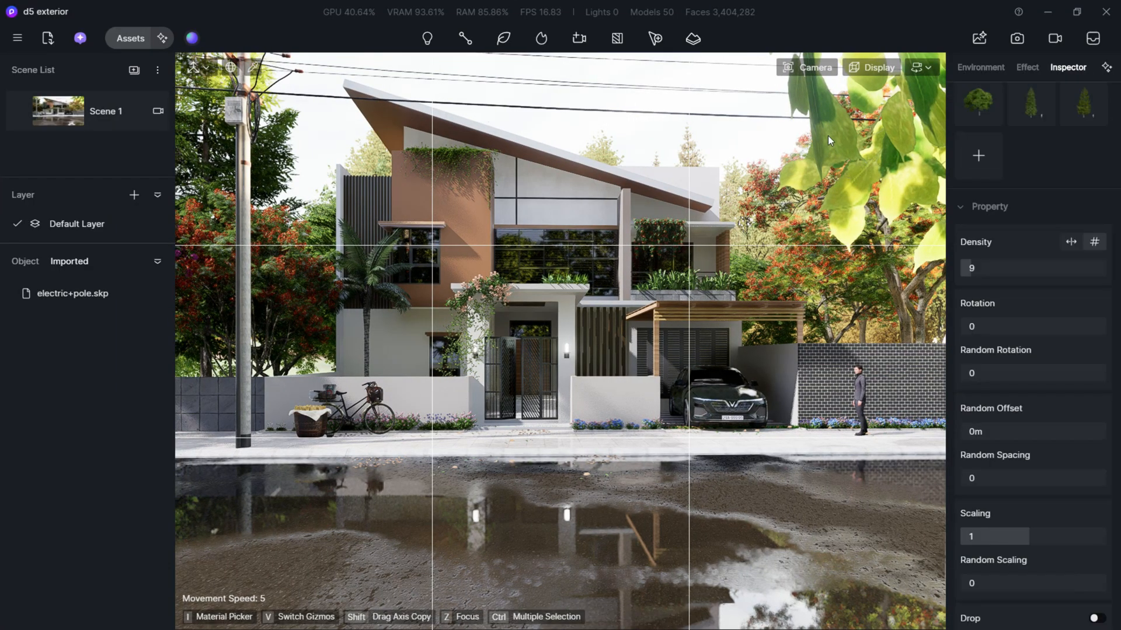
pyautogui.press('Escape')
pyautogui.click(839, 140)
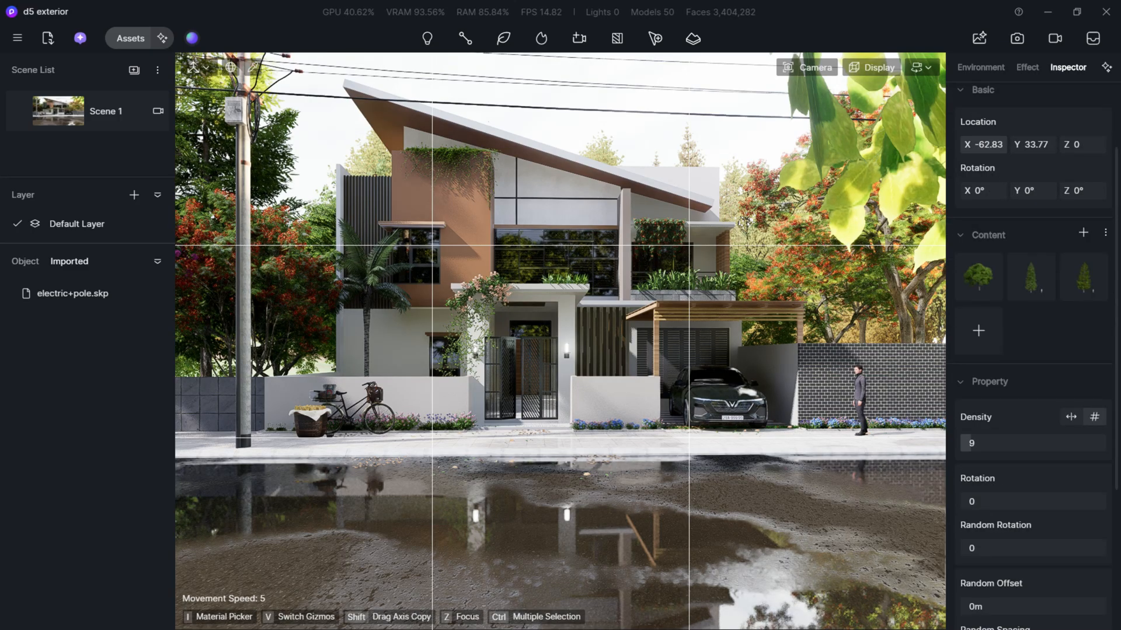
pyautogui.moveTo(983, 145)
pyautogui.mouseDown()
pyautogui.moveTo(992, 145)
pyautogui.moveTo(974, 145)
pyautogui.mouseUp()
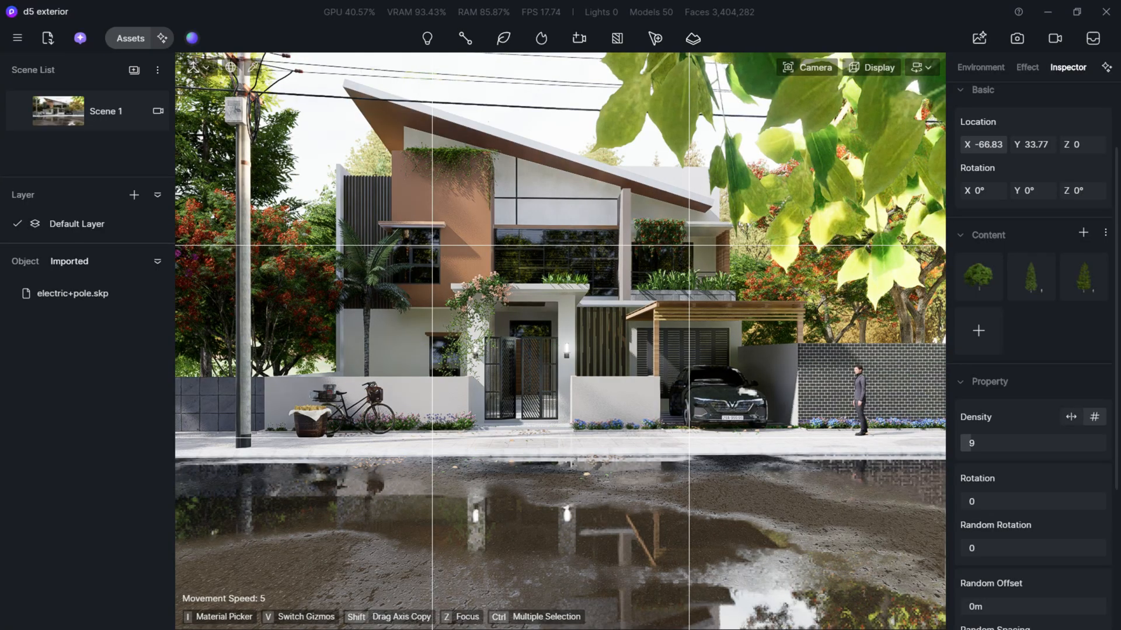
pyautogui.click(567, 128)
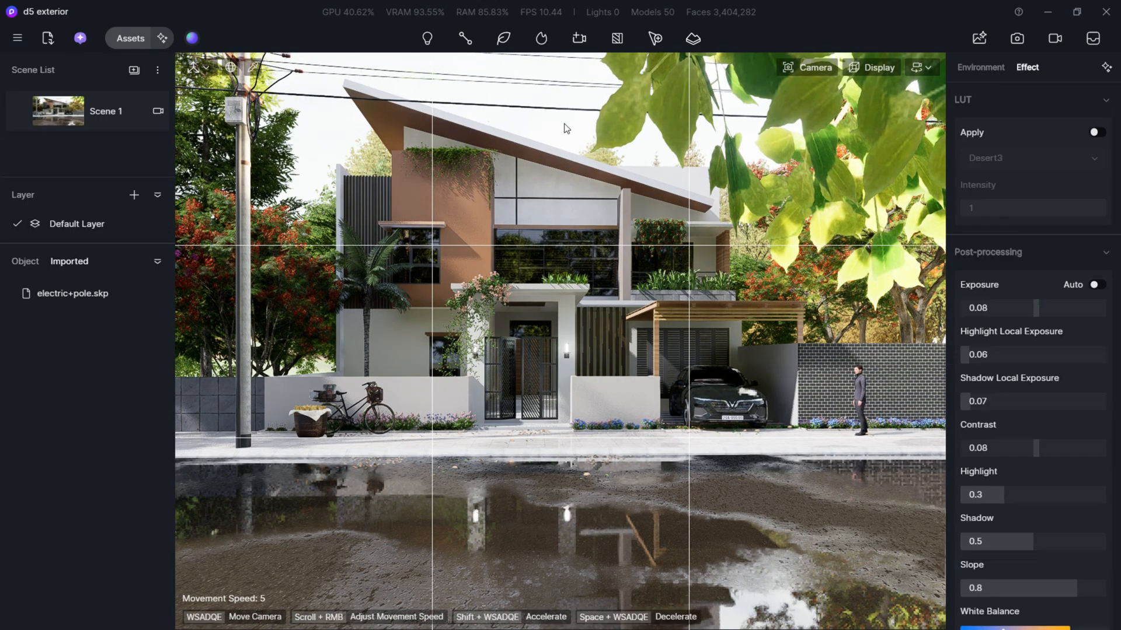
# - Shift the camera slightly so the foreground leaves overlap less of the villa's roof, leaving no object selected
pyautogui.press('a')
pyautogui.press('e')
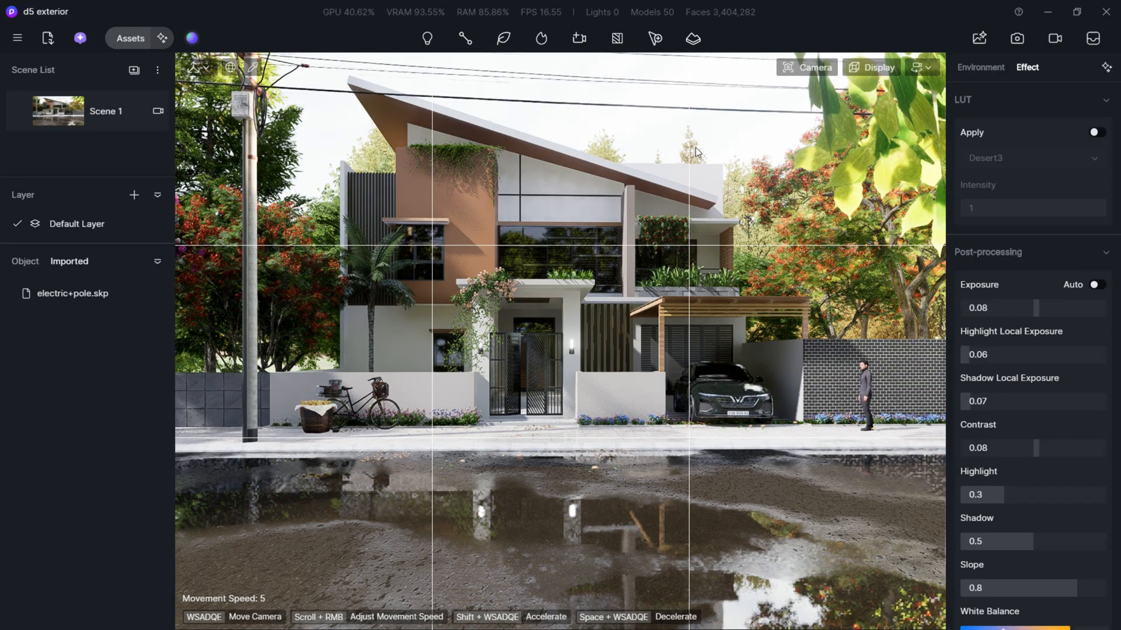
pyautogui.click(633, 173)
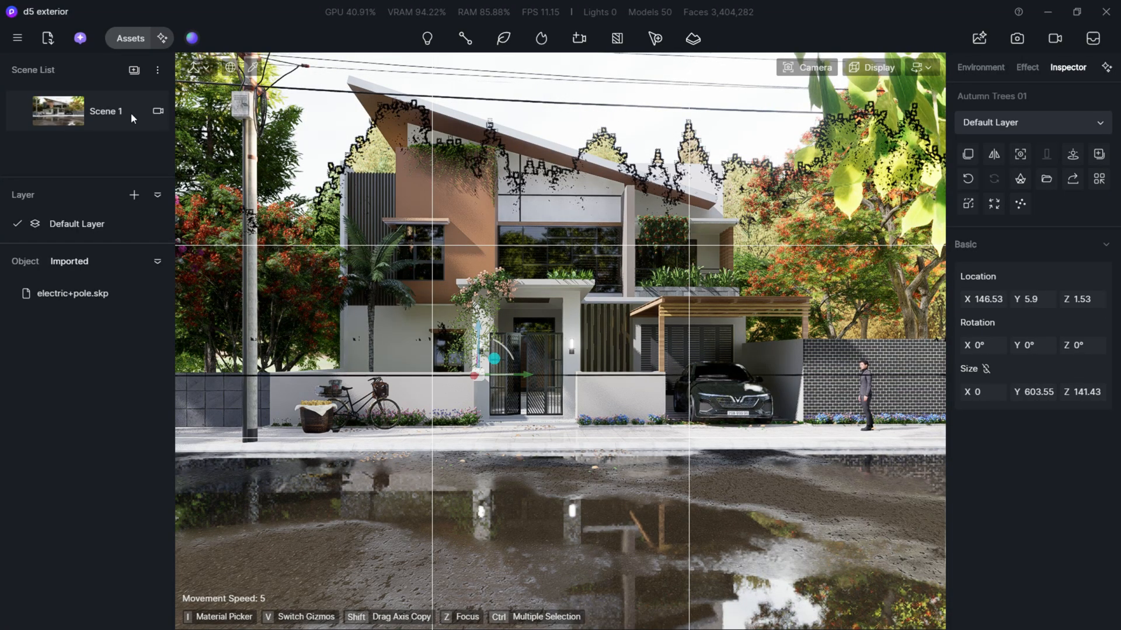
pyautogui.click(19, 116)
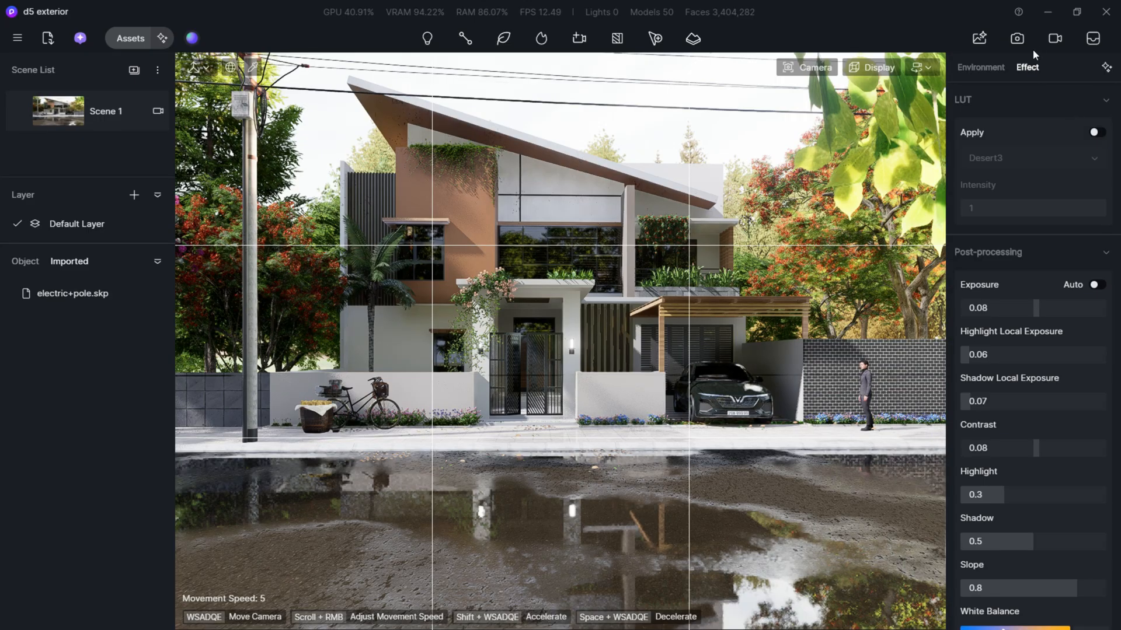
# - Open the image render setup, choose the 16:9 aspect ratio and reframe the villa within the crop
pyautogui.click(1015, 39)
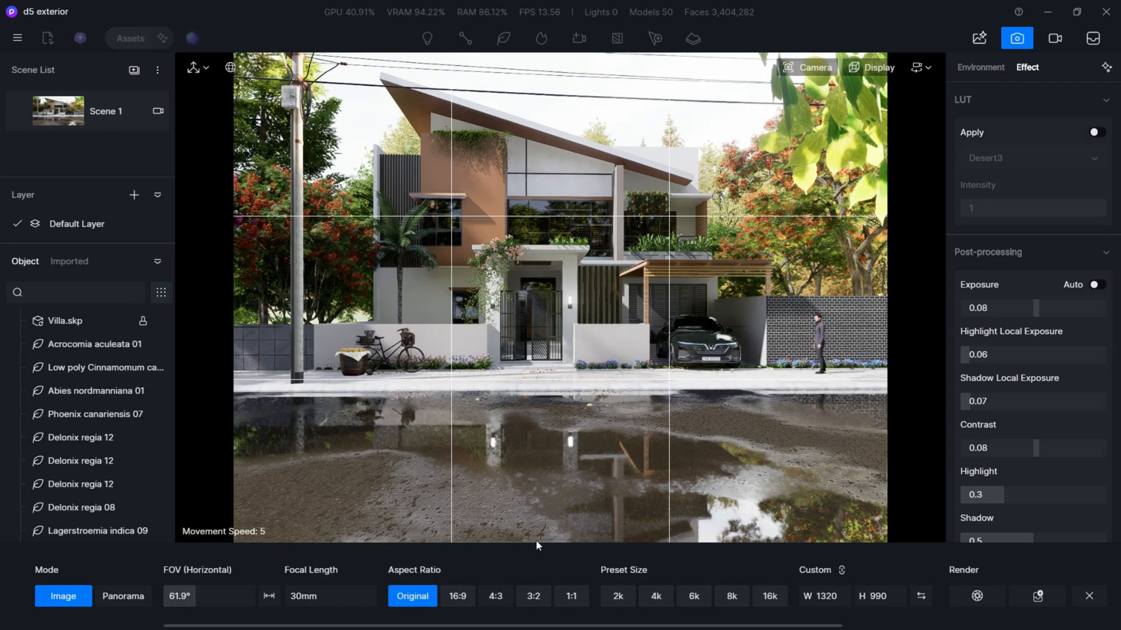
pyautogui.click(458, 596)
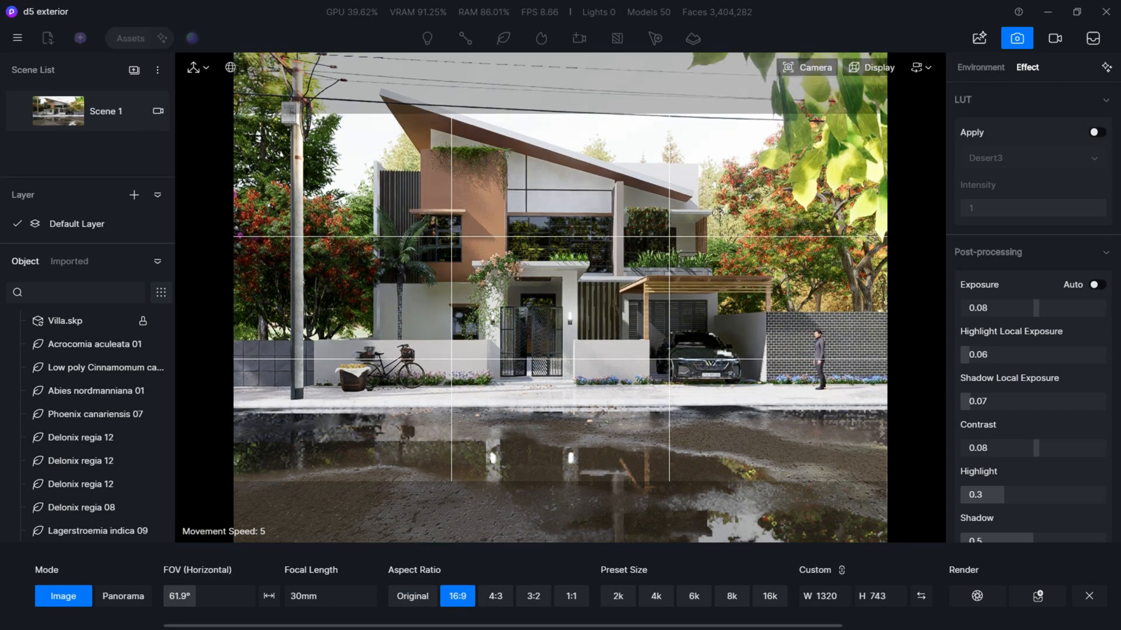
pyautogui.scroll(-2, 561, 297)
pyautogui.moveTo(560, 298)
pyautogui.mouseDown(button='right')
pyautogui.moveTo(558, 287)
pyautogui.moveTo(552, 298)
pyautogui.mouseUp(button='right')
pyautogui.scroll(1, 561, 298)
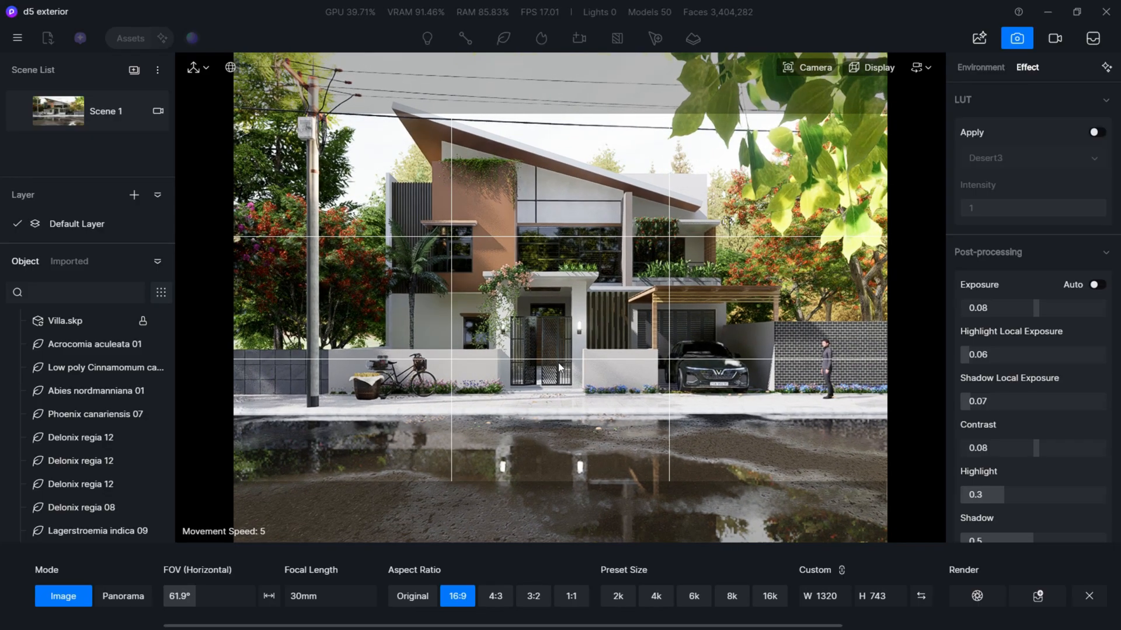
# - Enable depth of field, set the focus on the villa's upper facade and set the blur amount to 10
pyautogui.click(806, 68)
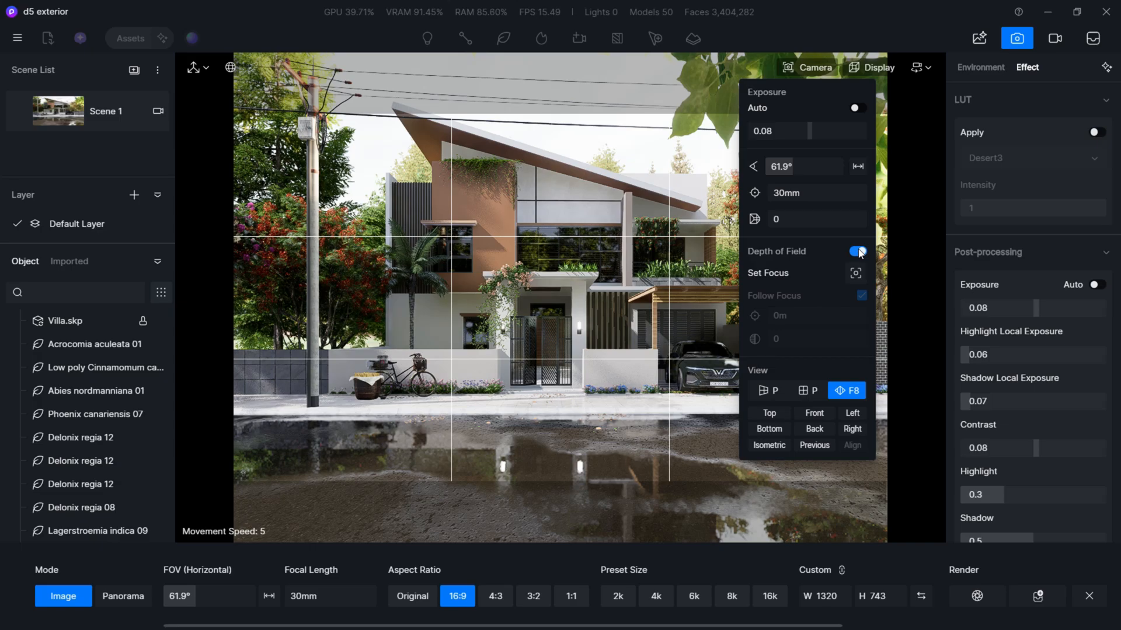
pyautogui.click(856, 273)
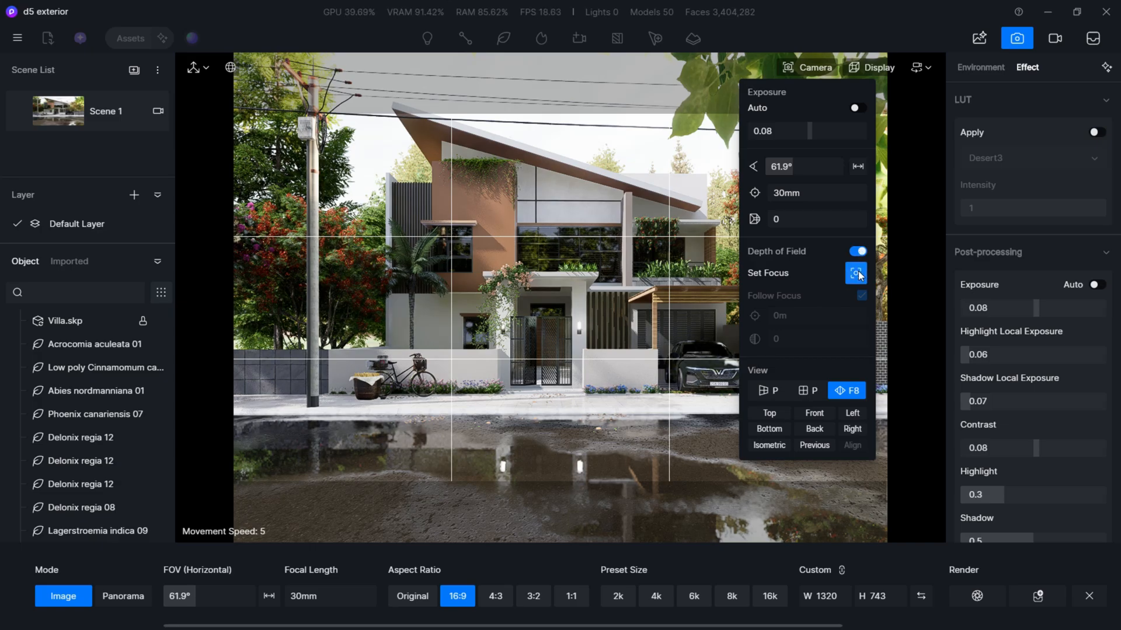
pyautogui.click(576, 218)
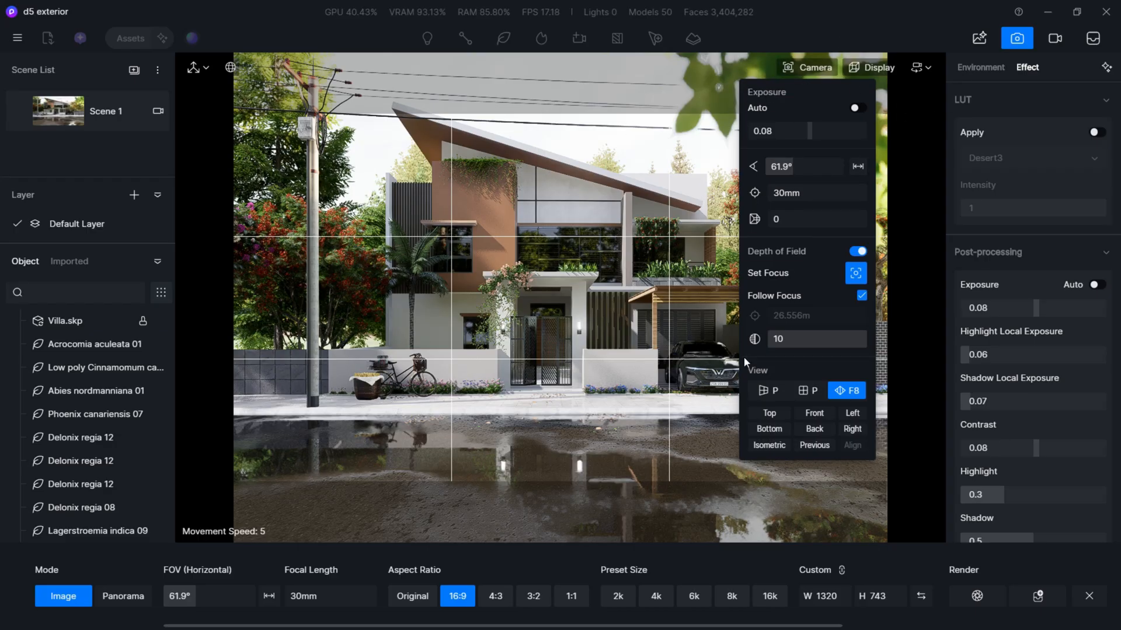
# - Set the render size to the 4k preset and add the villa image to the render queue
pyautogui.click(652, 596)
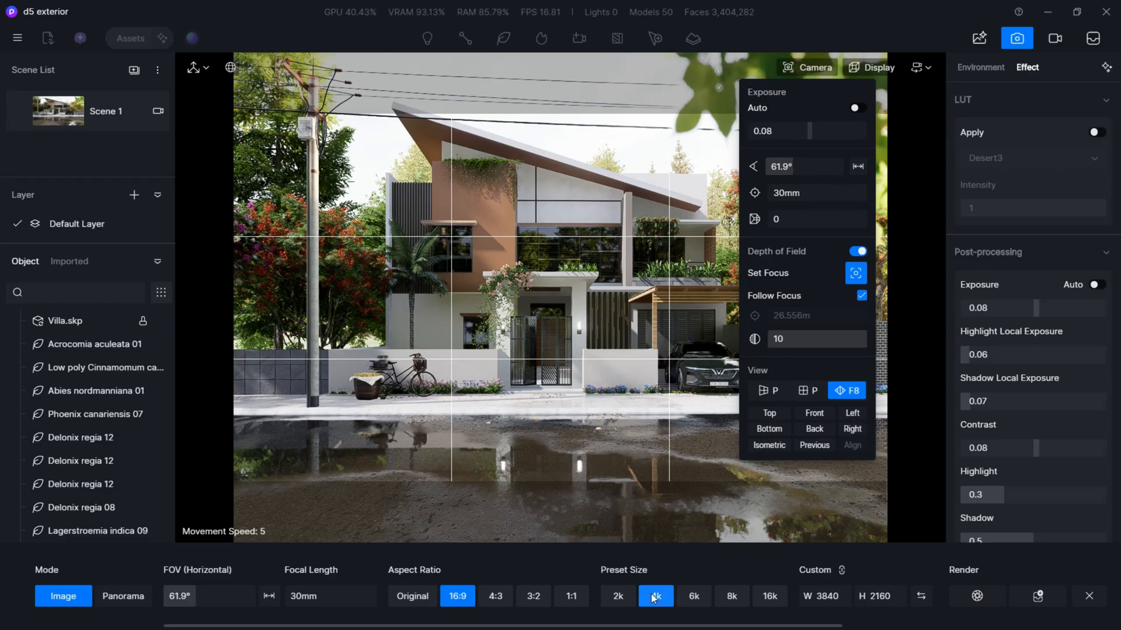
pyautogui.click(1036, 596)
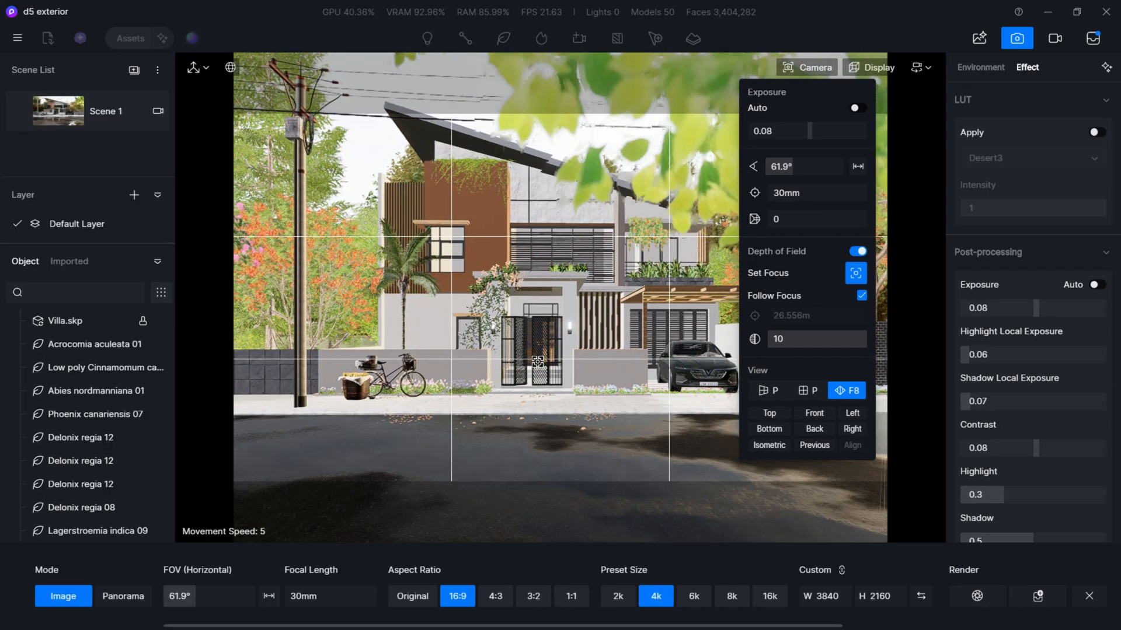
# - Move the camera to an angled street view of the villa showing the carport, parked car and standing man
pyautogui.press('w')
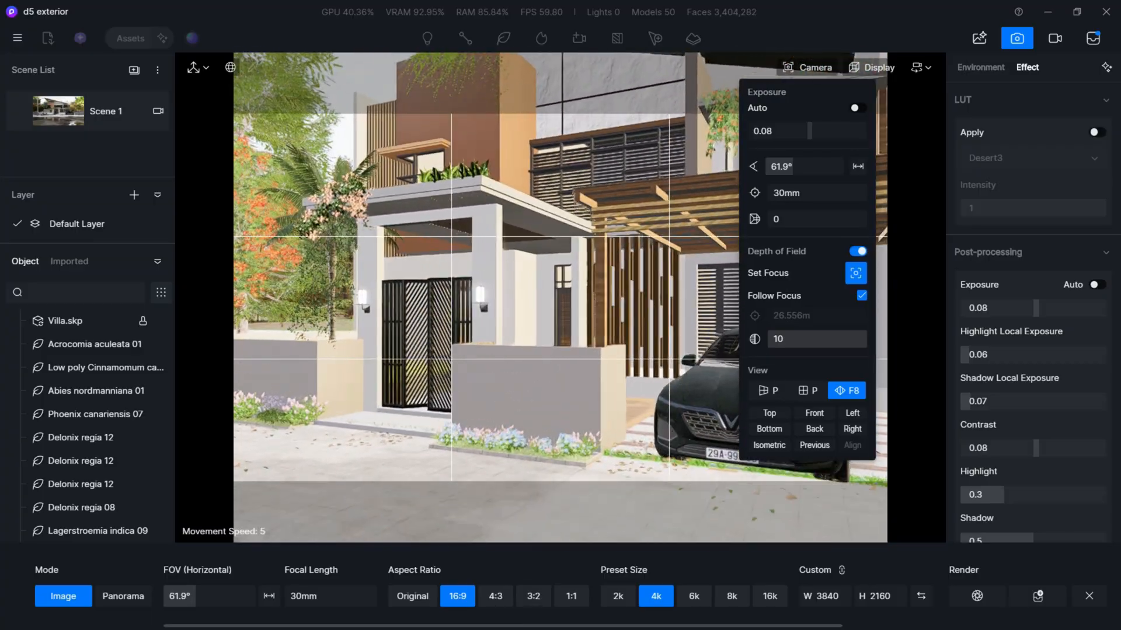
pyautogui.press('d')
pyautogui.press('s')
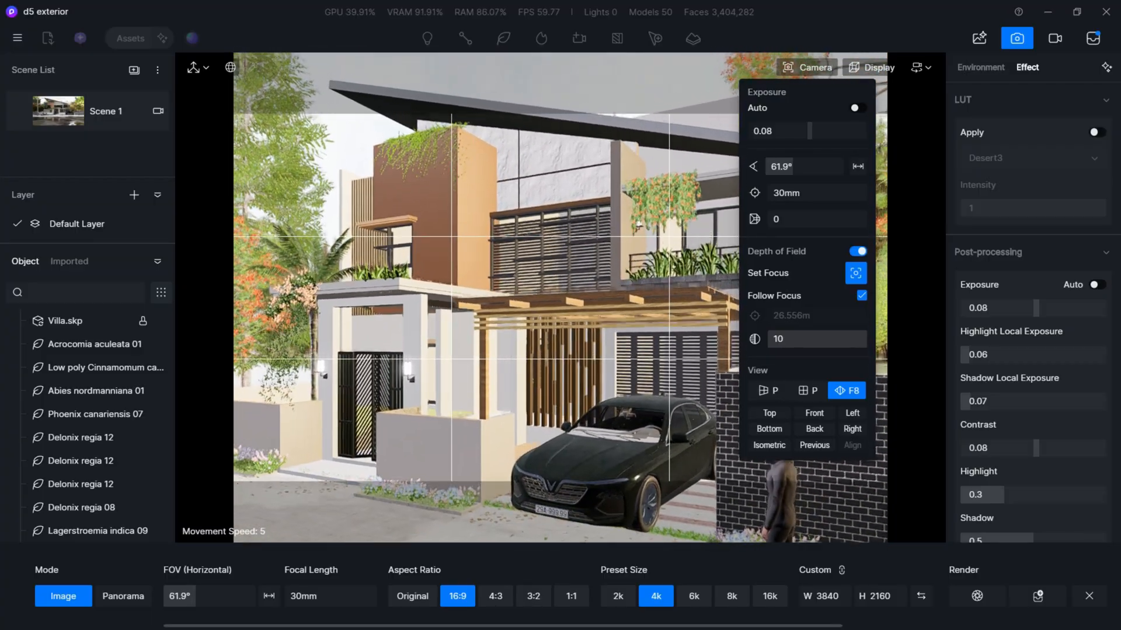
pyautogui.press('e')
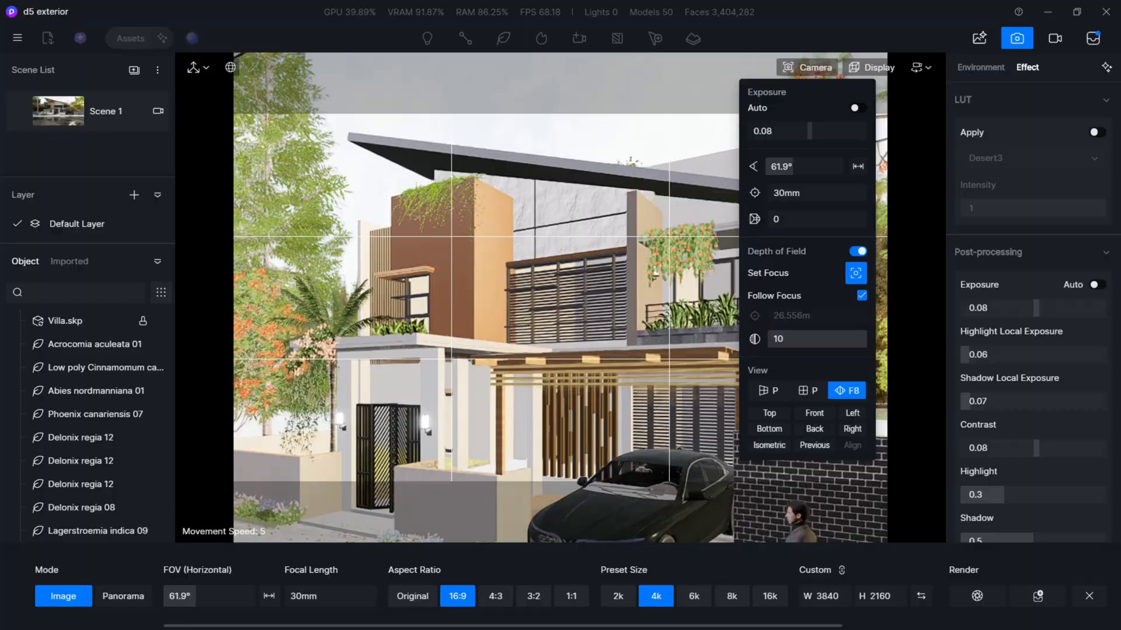
pyautogui.press('q')
pyautogui.press('q')
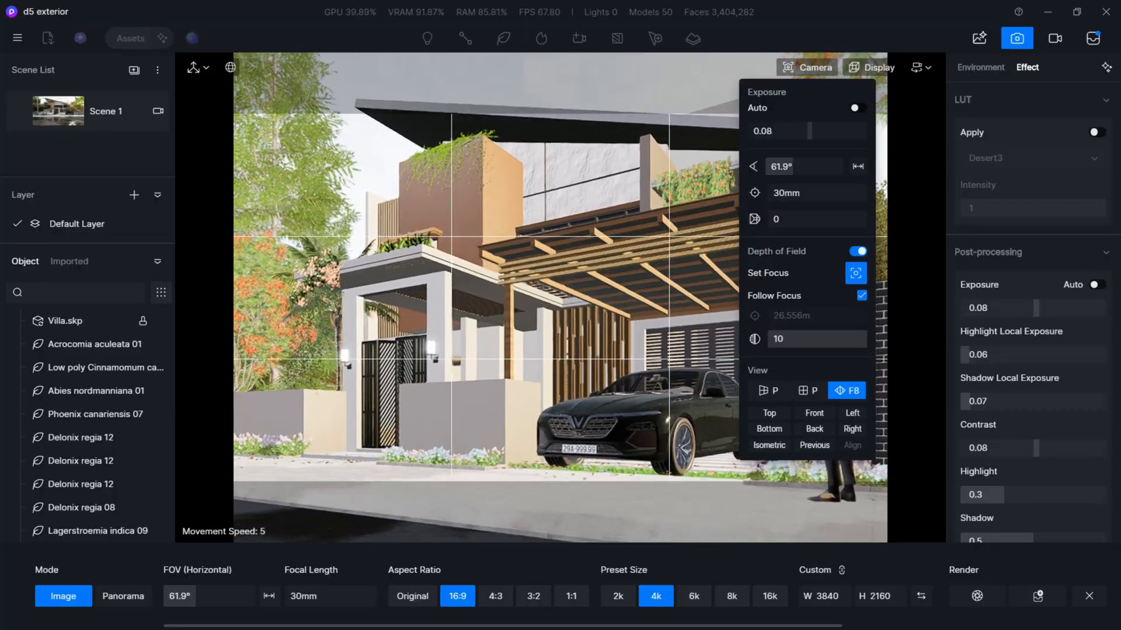
pyautogui.press('d')
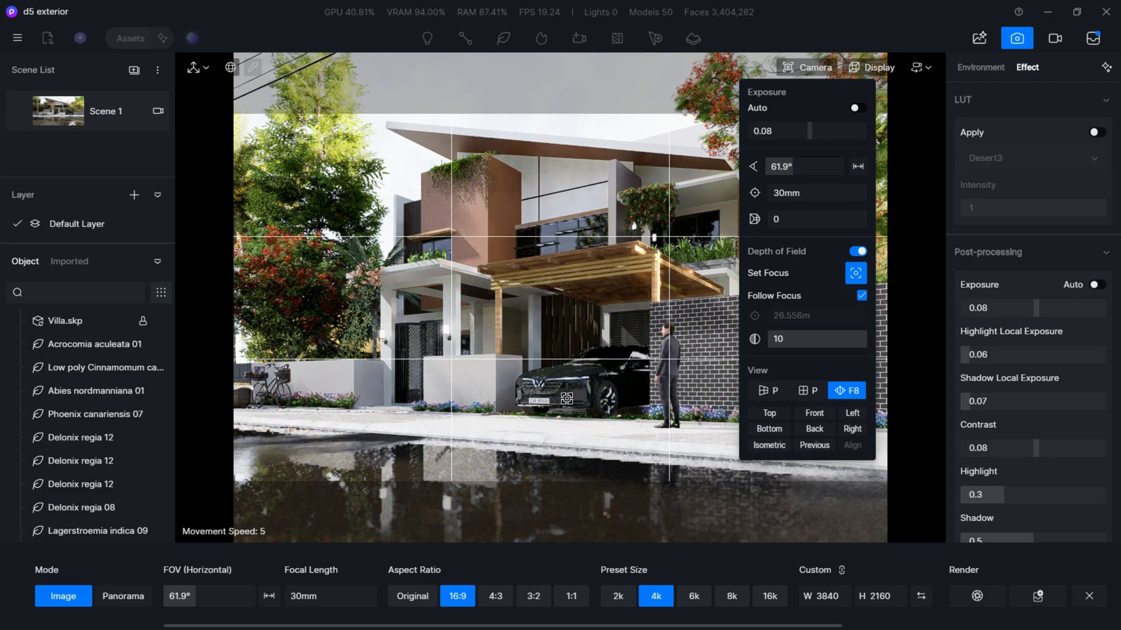
# - Fine-tune the camera height and sideways position of the carport-side view and add it to the render queue
pyautogui.press('q')
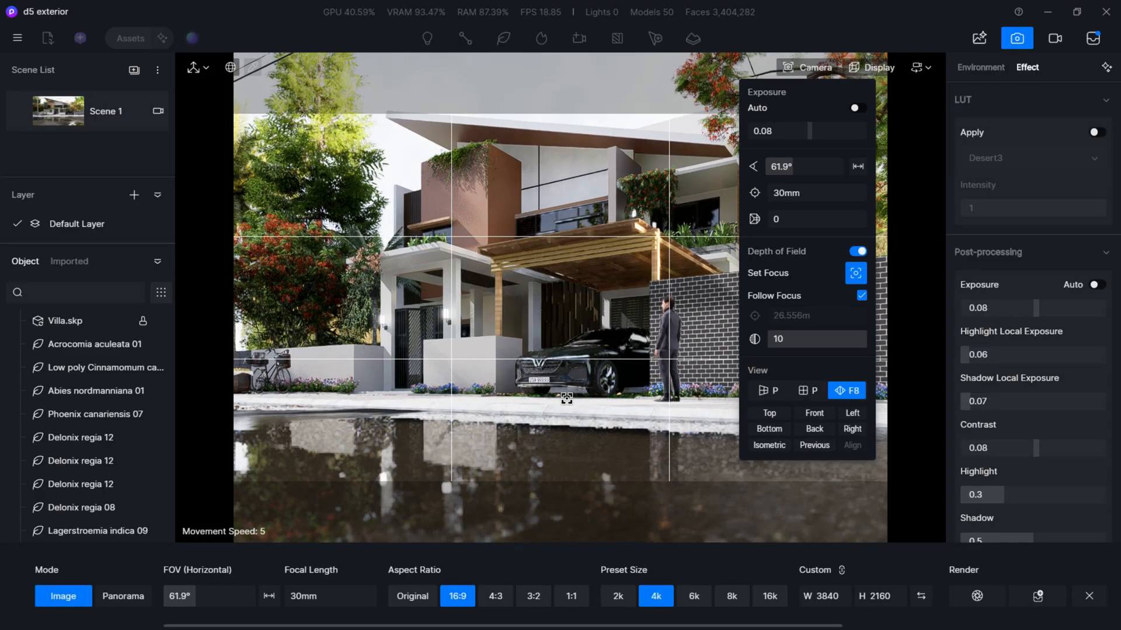
pyautogui.press('e')
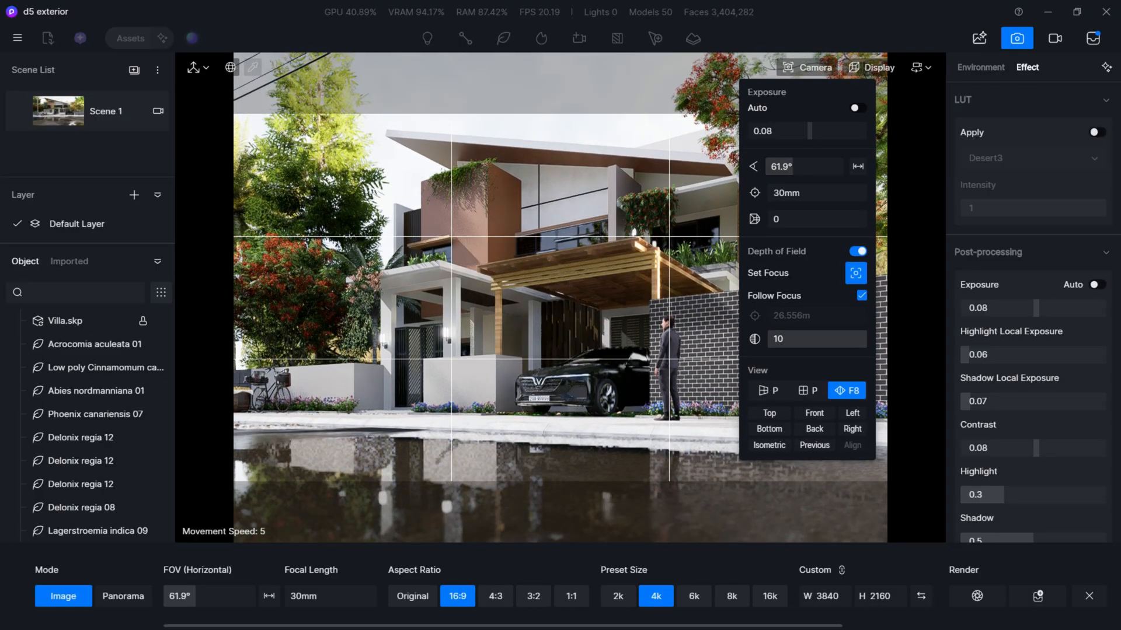
pyautogui.press('q')
pyautogui.press('e')
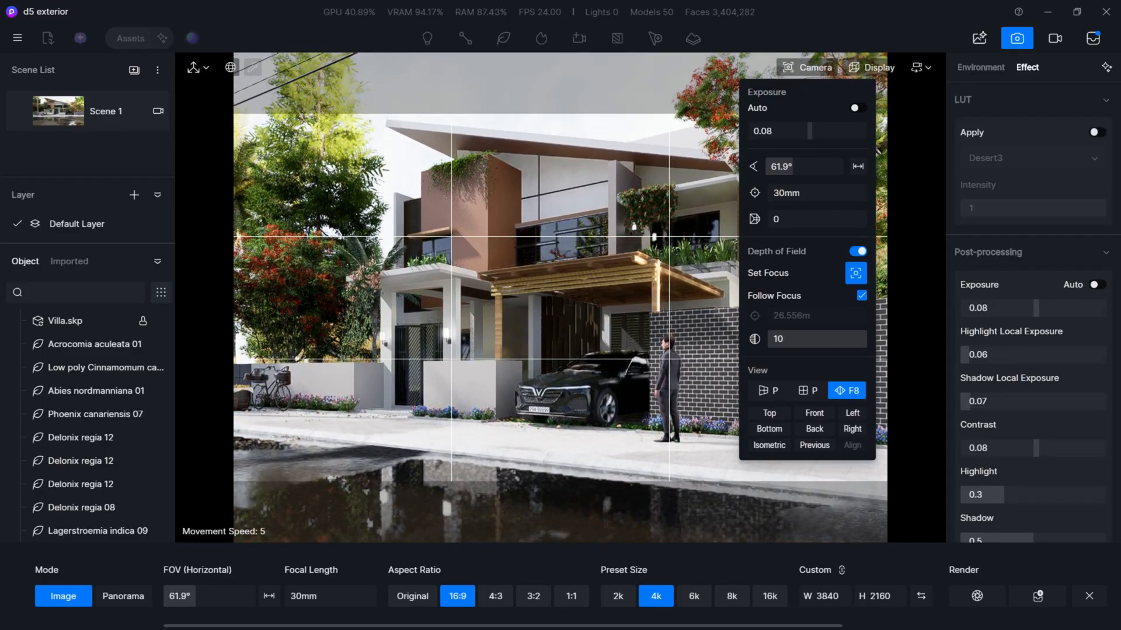
pyautogui.press('d')
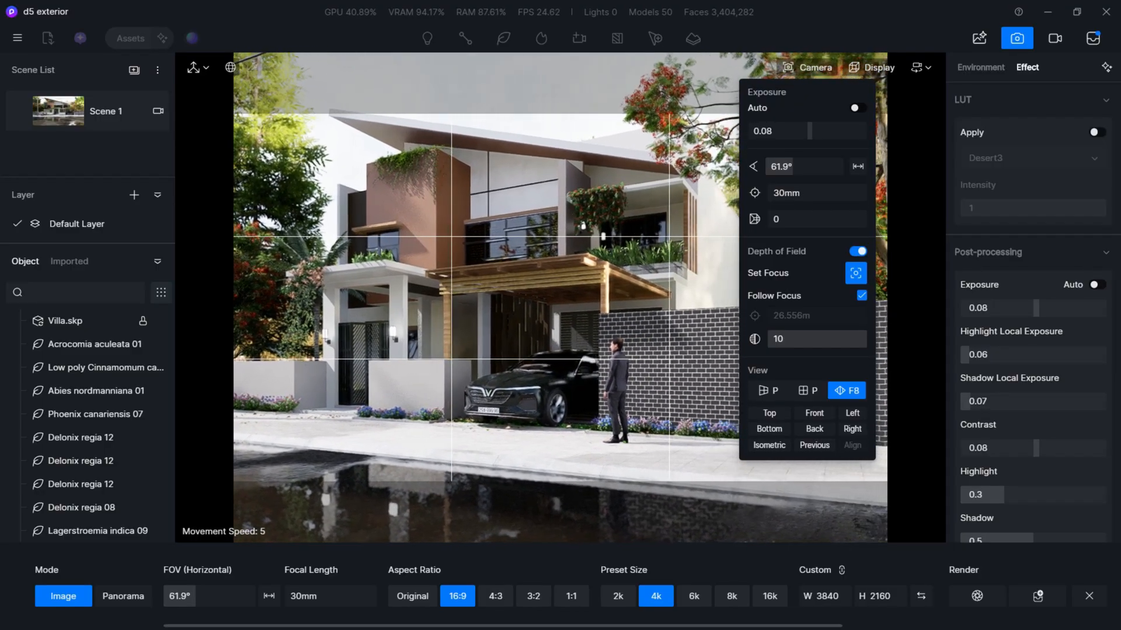
pyautogui.press('a')
pyautogui.press('q')
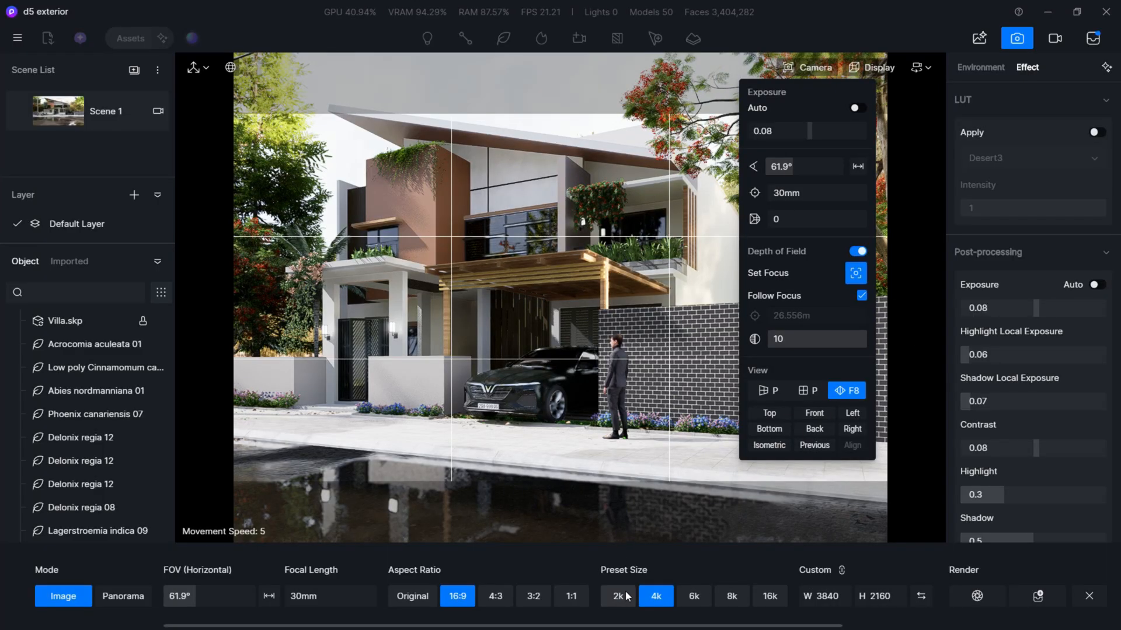
pyautogui.click(1037, 596)
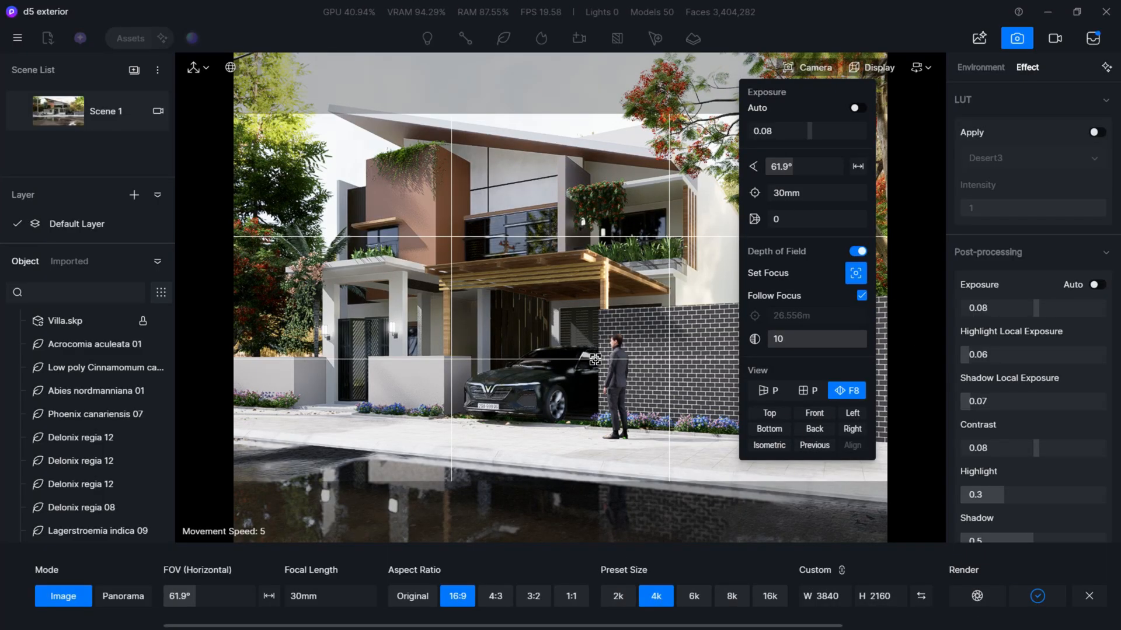
# - Frame the villa from the opposite corner with the utility pole and bicycle in front, and add this view to the render queue
pyautogui.press('w')
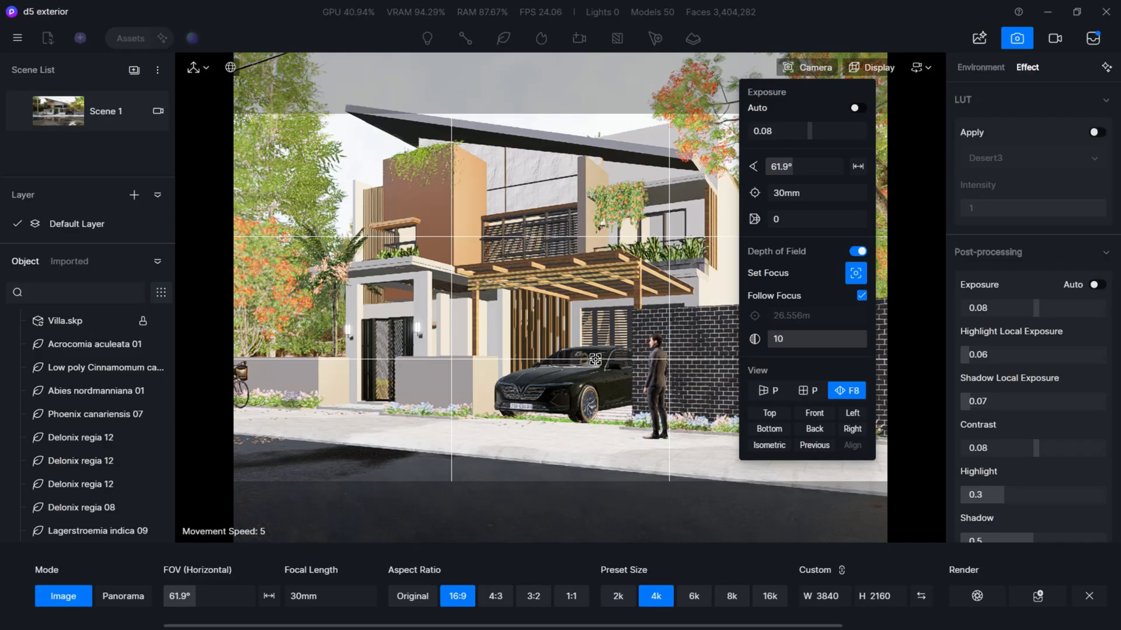
pyautogui.press('a')
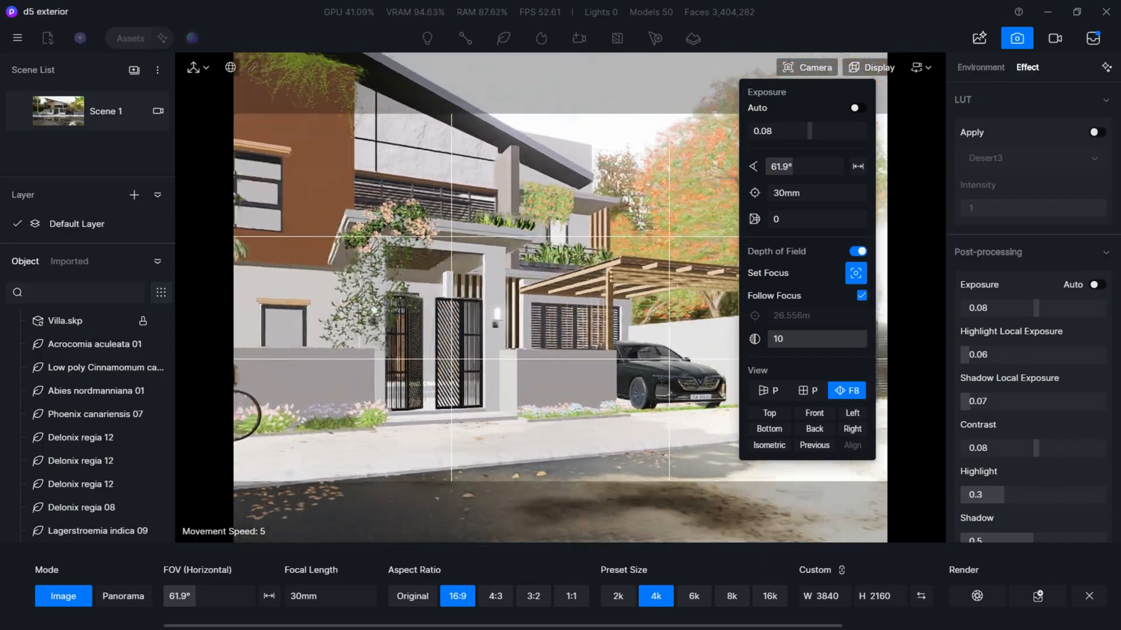
pyautogui.press('s')
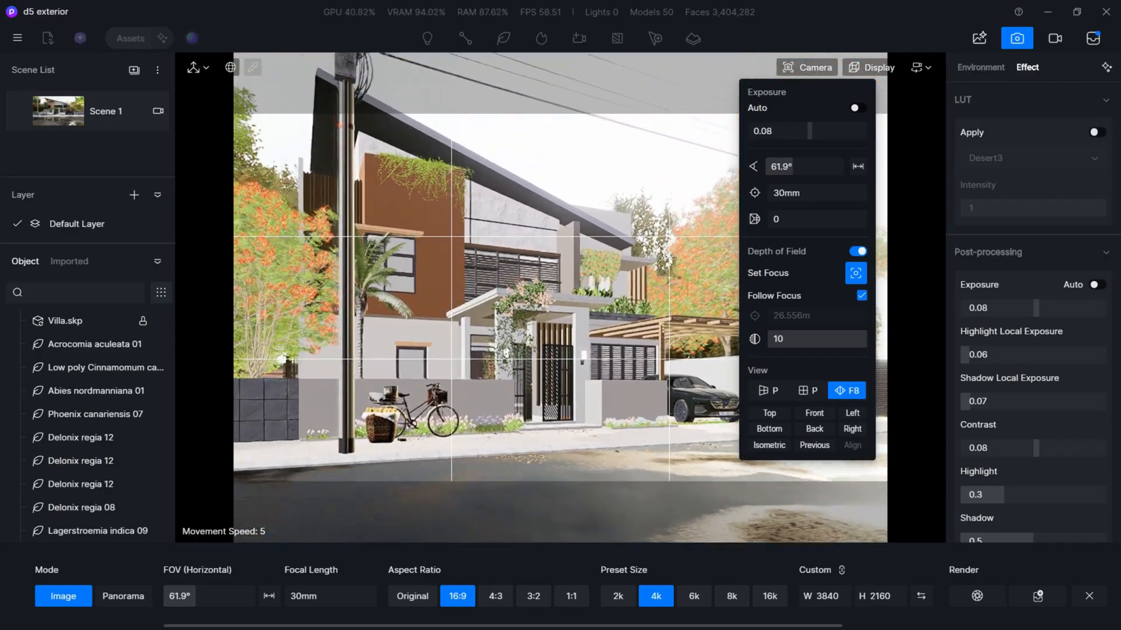
pyautogui.press('d')
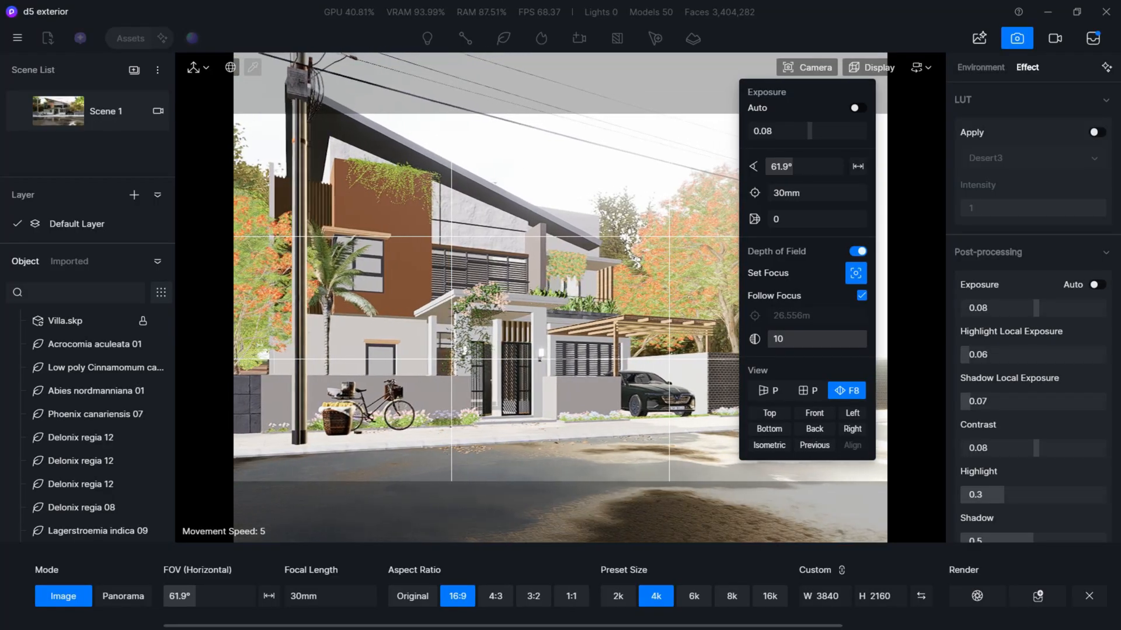
pyautogui.press('a')
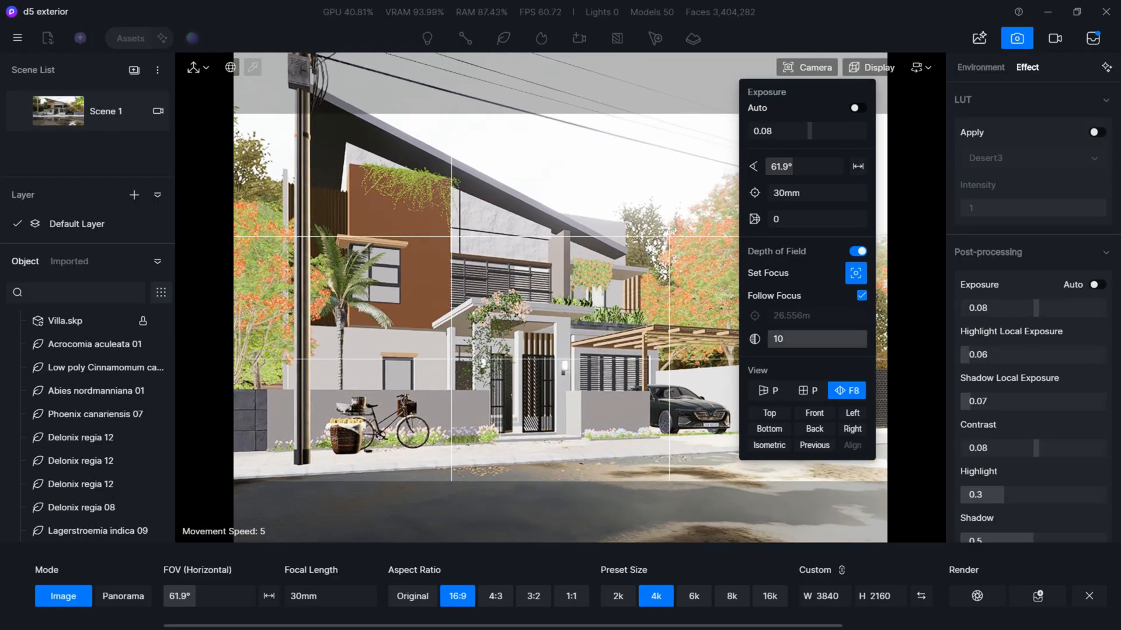
pyautogui.press('s')
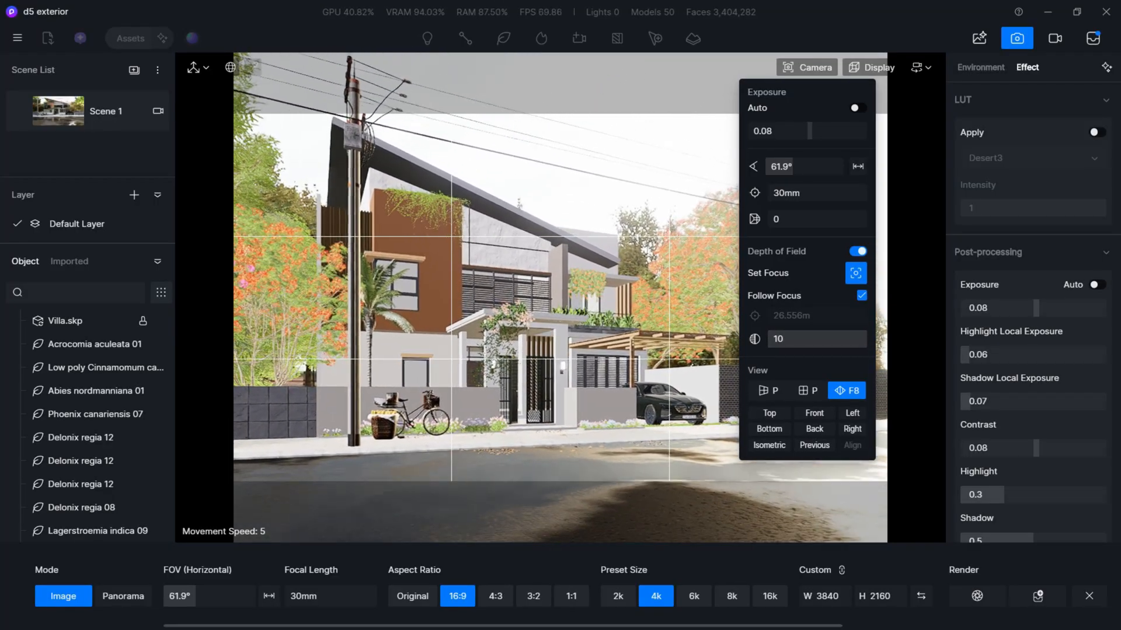
pyautogui.press('d')
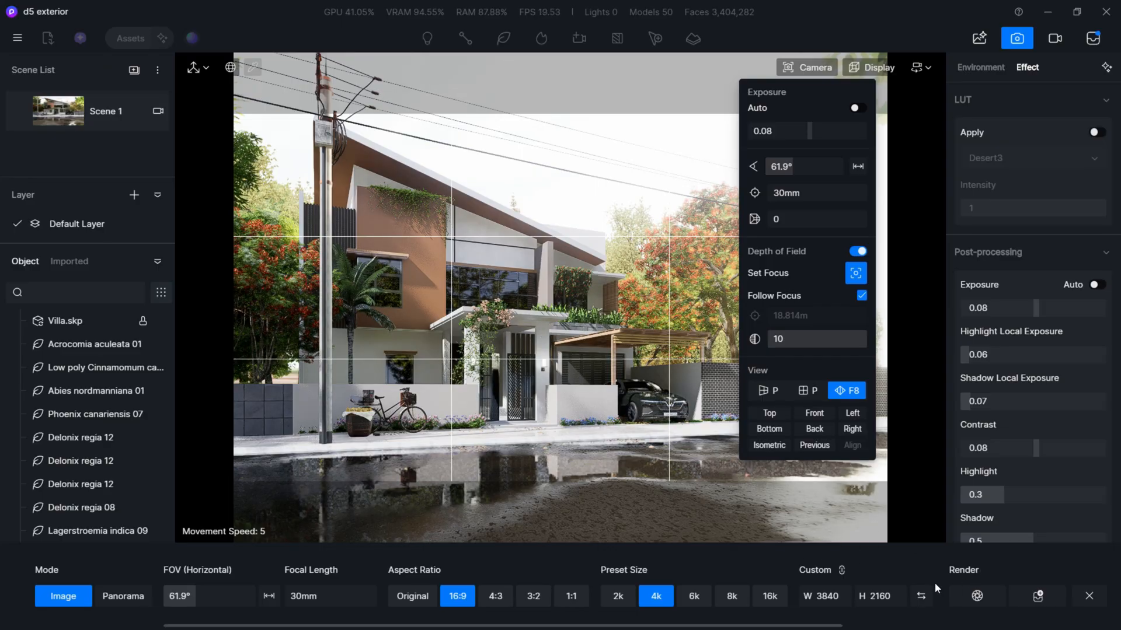
pyautogui.moveTo(490, 292); pyautogui.dragTo(487, 288, button='right')
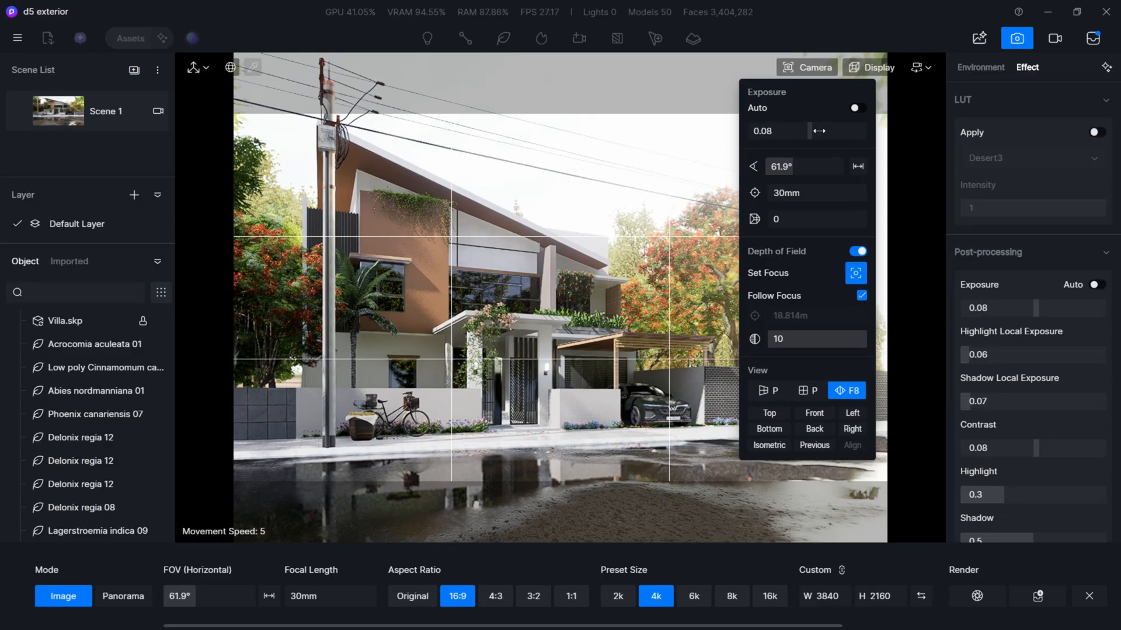
pyautogui.click(1038, 596)
# - Frame the villa from across the street slightly above eye level, with blurred foreground leaves along the crop's lower edge
pyautogui.moveTo(490, 292); pyautogui.dragTo(543, 321, button='right')
pyautogui.press('q')
pyautogui.press('e')
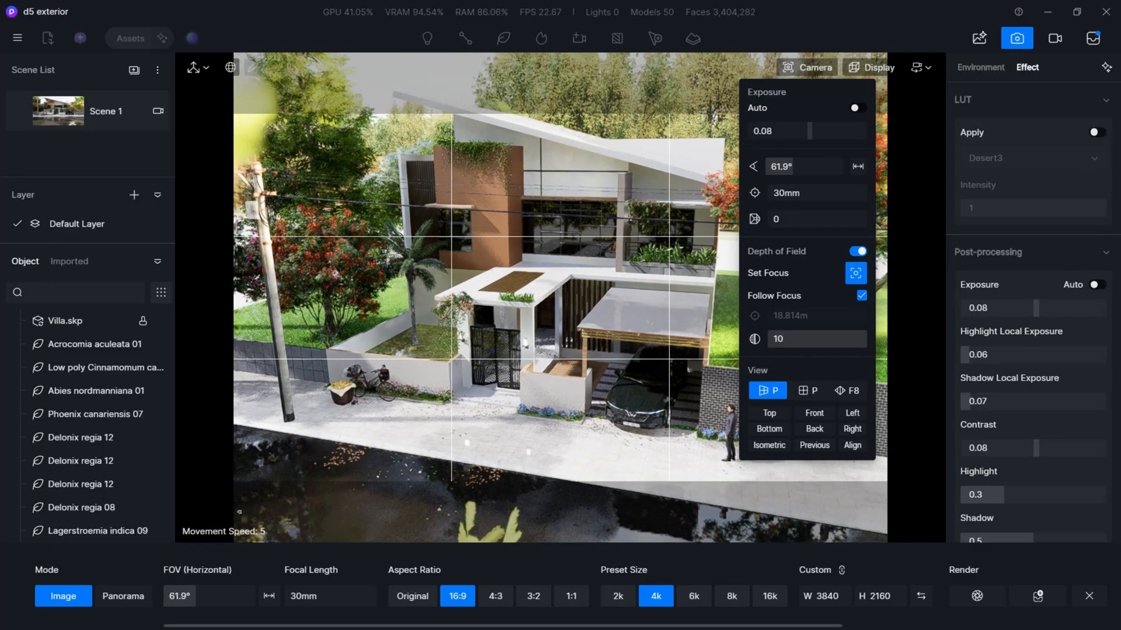
pyautogui.press('a')
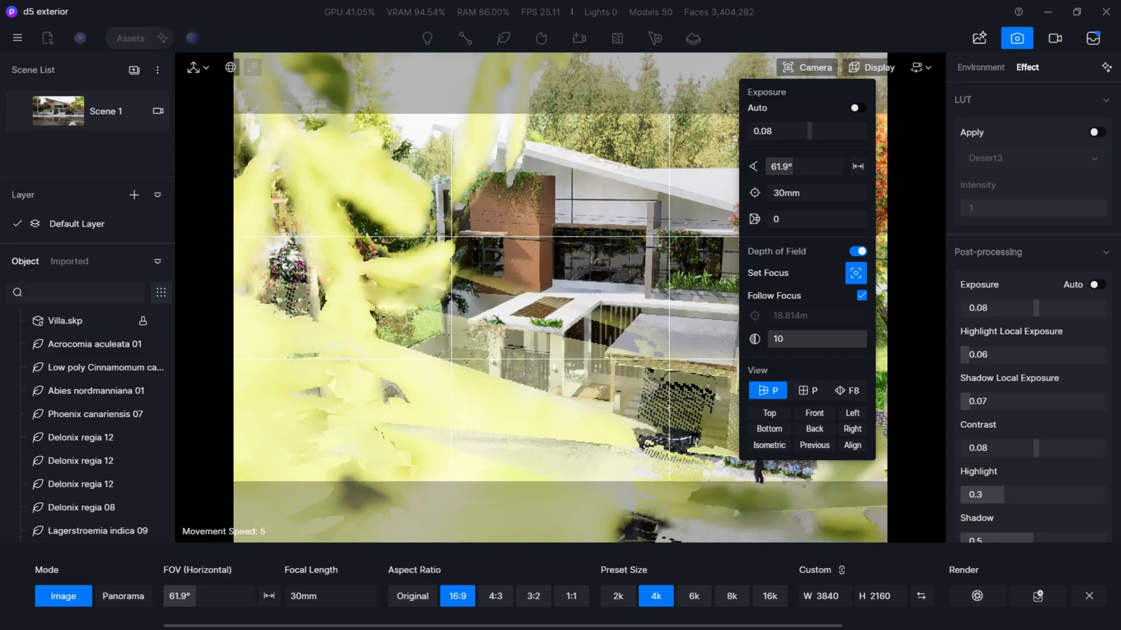
pyautogui.press('a')
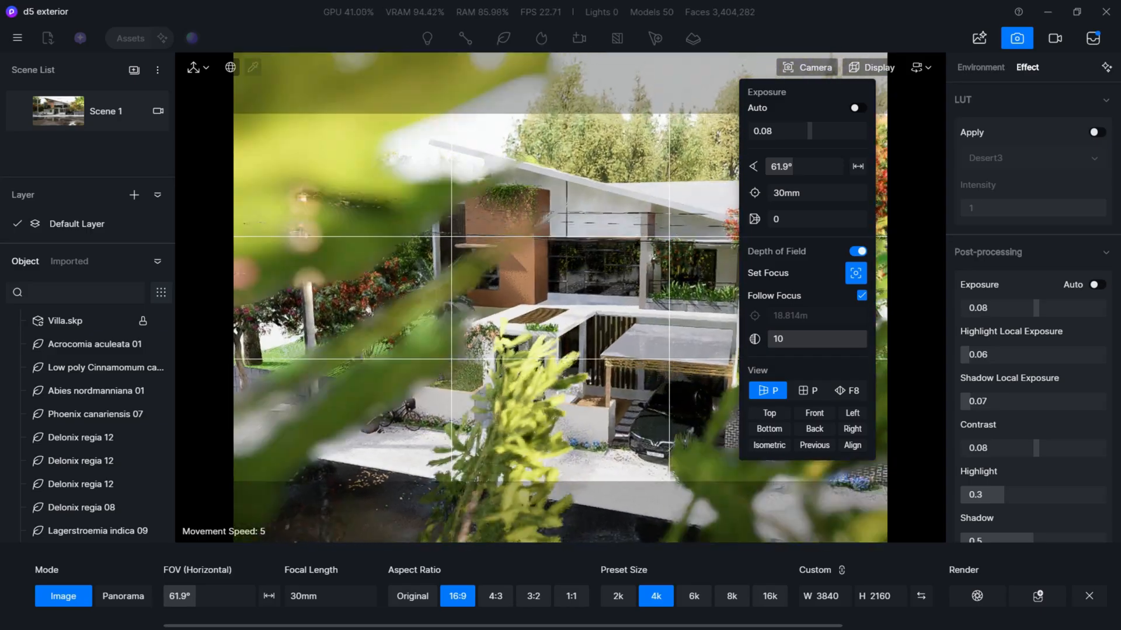
pyautogui.press('a')
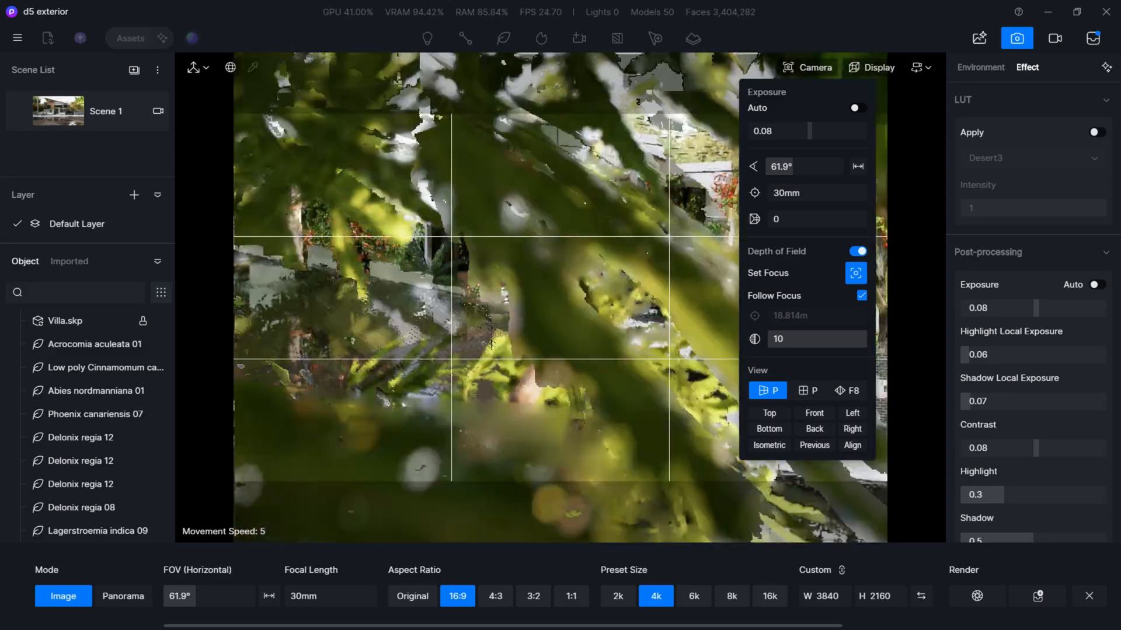
pyautogui.press('e')
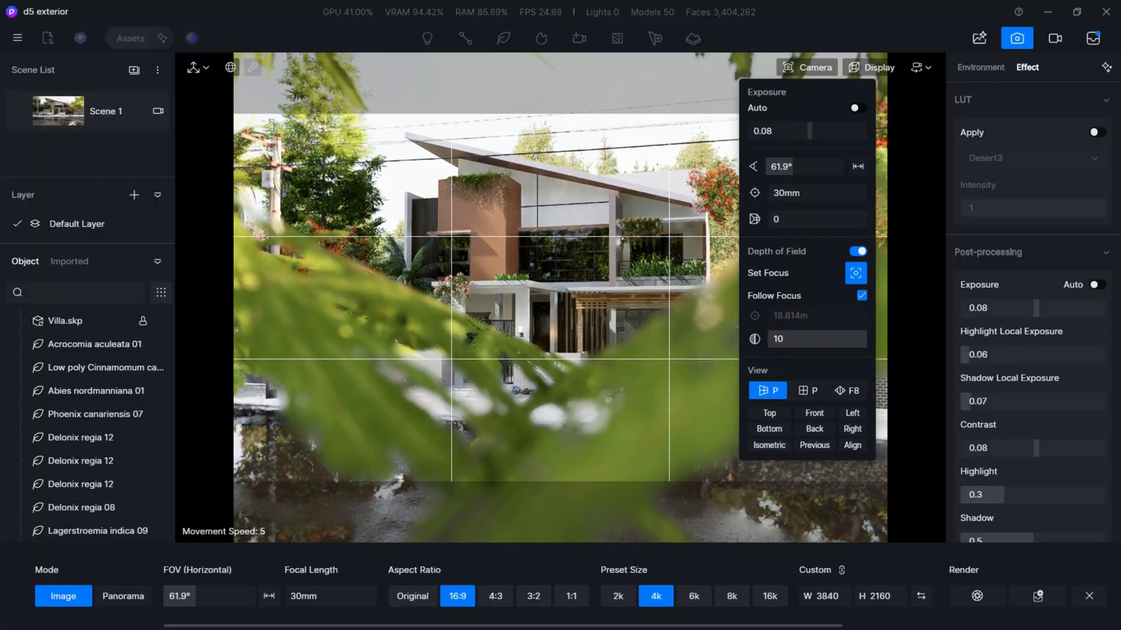
pyautogui.press('e')
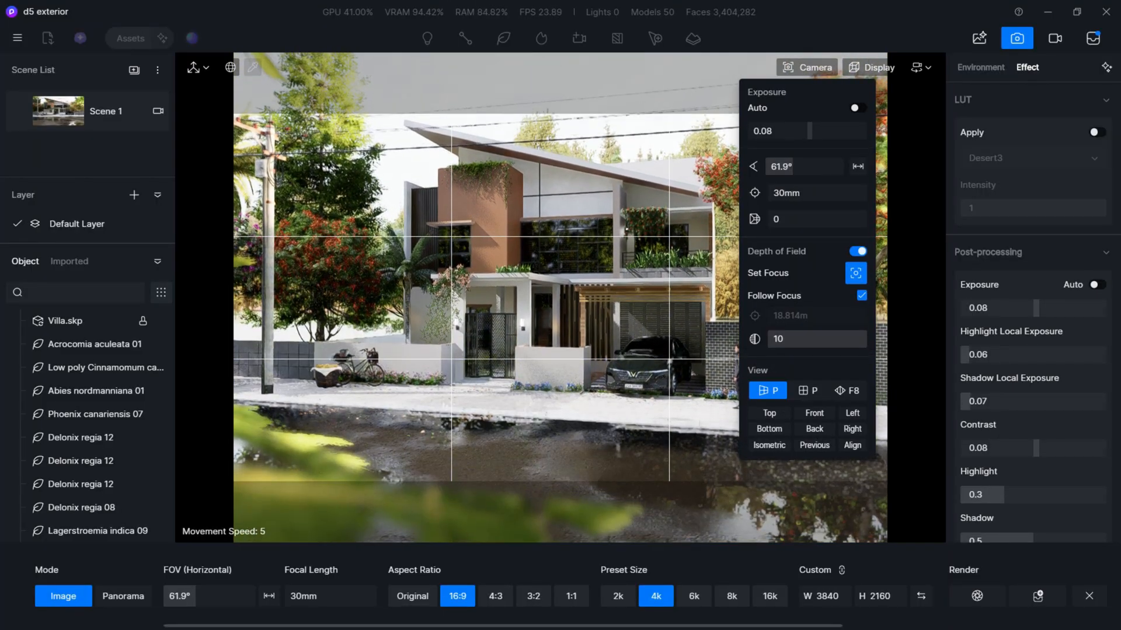
pyautogui.moveTo(560, 298); pyautogui.dragTo(592, 296, button='right')
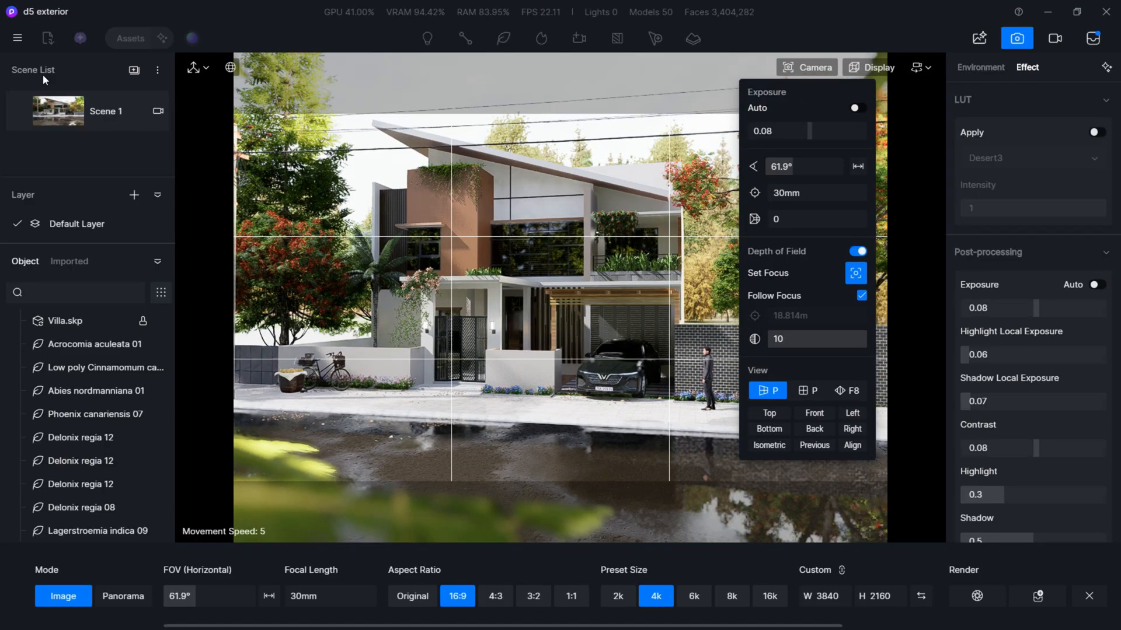
# - Save the current view as a new scene, turn off focus picking and leave the image render setup
pyautogui.click(134, 70)
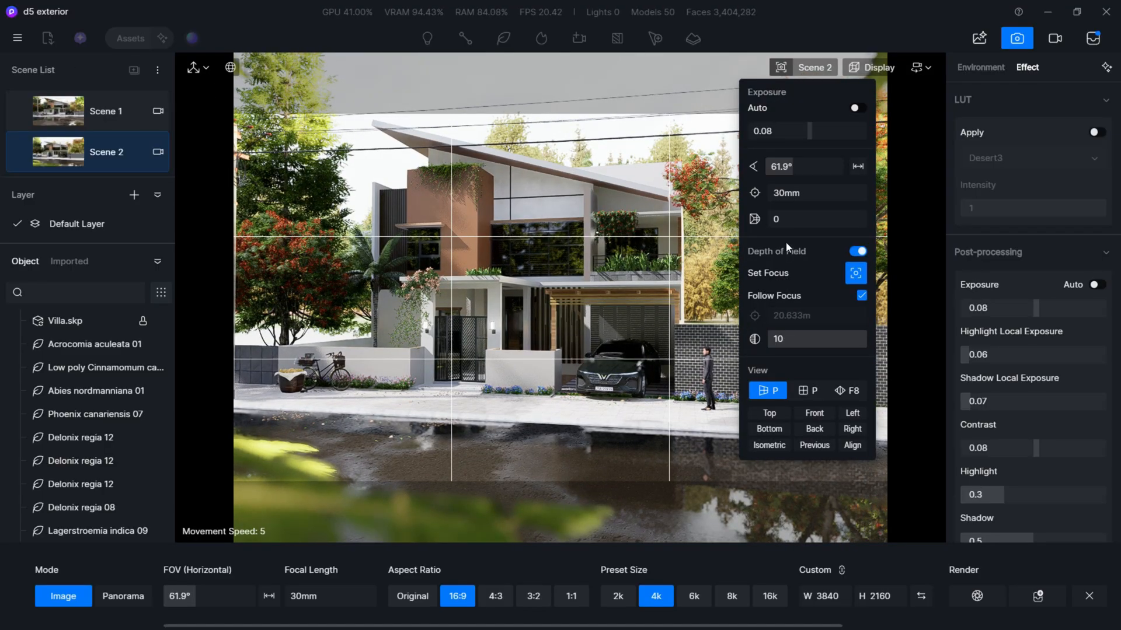
pyautogui.click(856, 273)
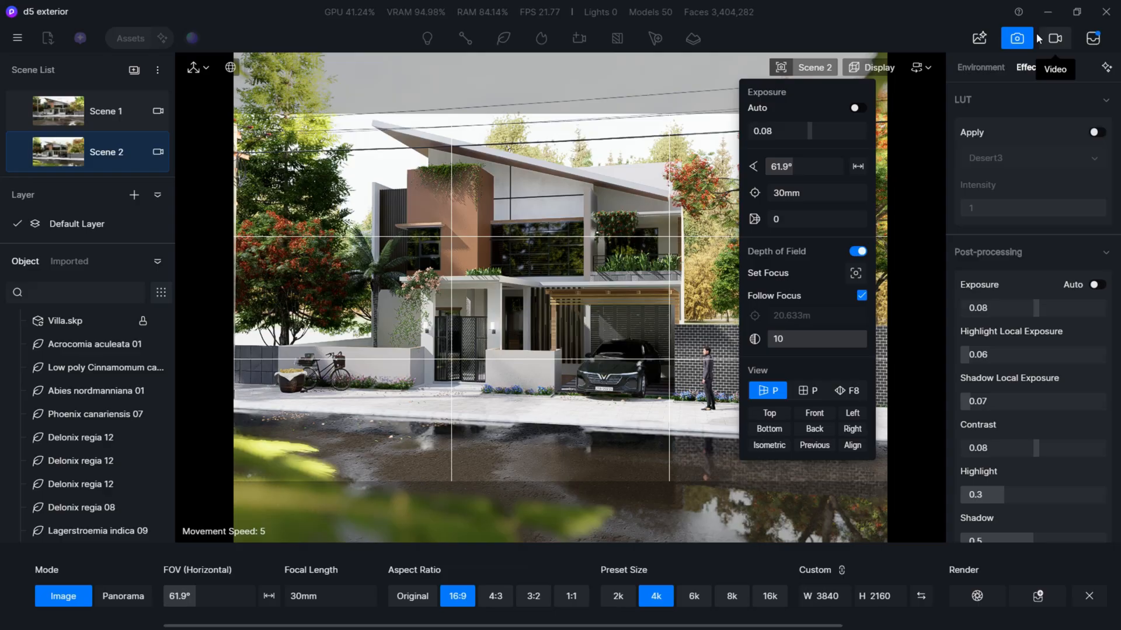
pyautogui.click(1017, 38)
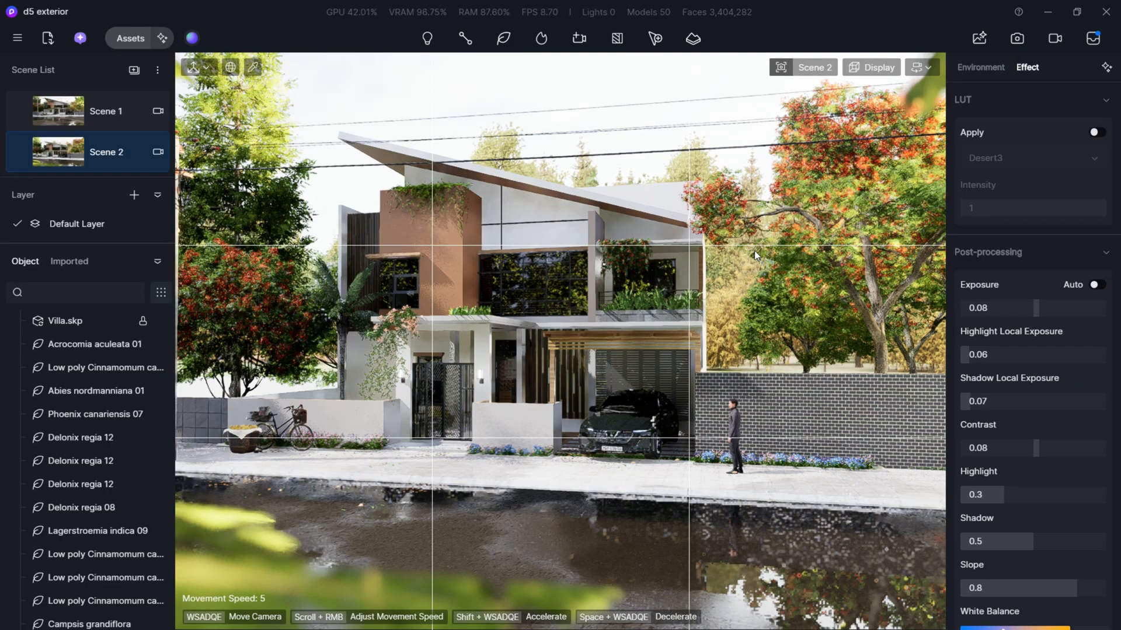
# - Copy the Autumn Trees row behind the villa, rotate the copy 270° about Z and position it at X 102.55, Y -99.75
pyautogui.click(754, 251)
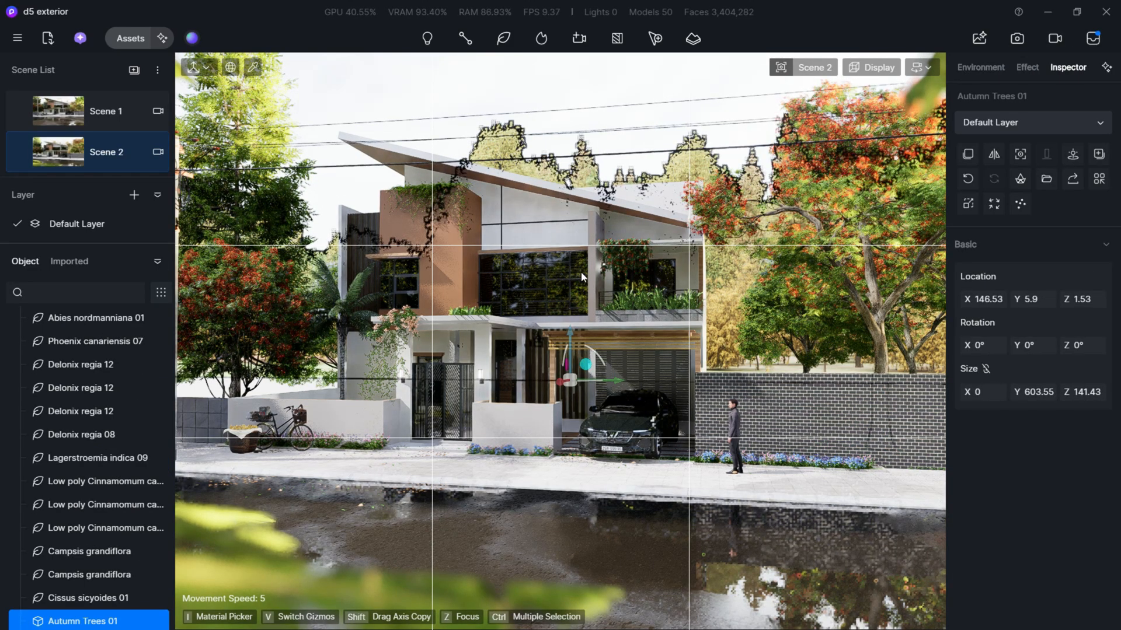
pyautogui.scroll(5, 578, 274)
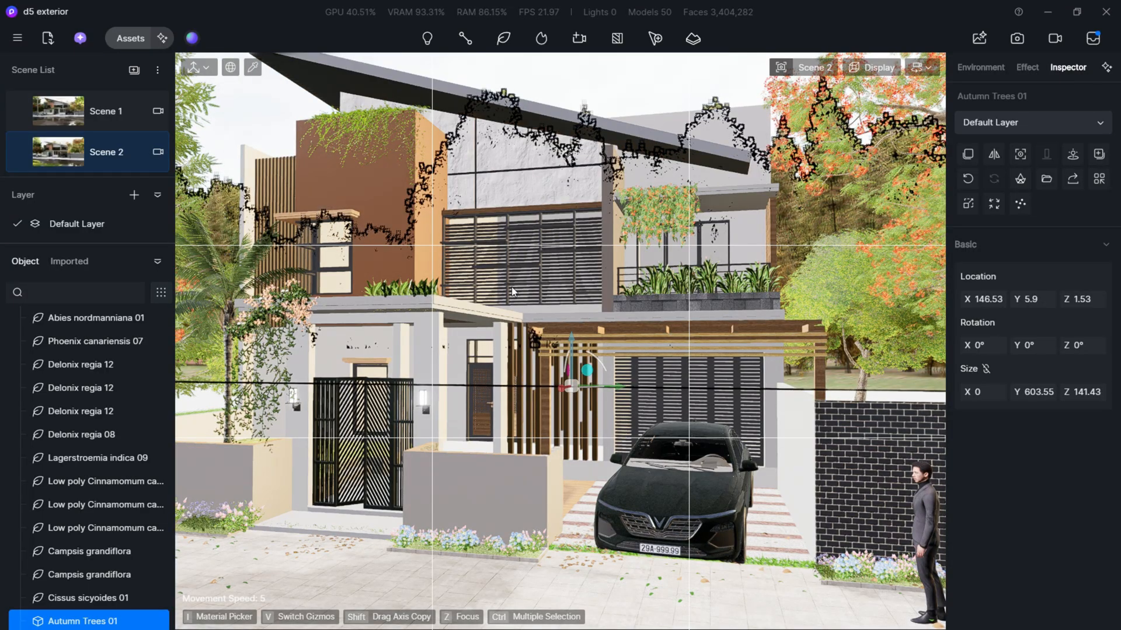
pyautogui.press('w')
pyautogui.press('e')
pyautogui.moveTo(511, 286); pyautogui.dragTo(614, 275, button='right')
pyautogui.press('e')
pyautogui.press('e')
pyautogui.press('Escape')
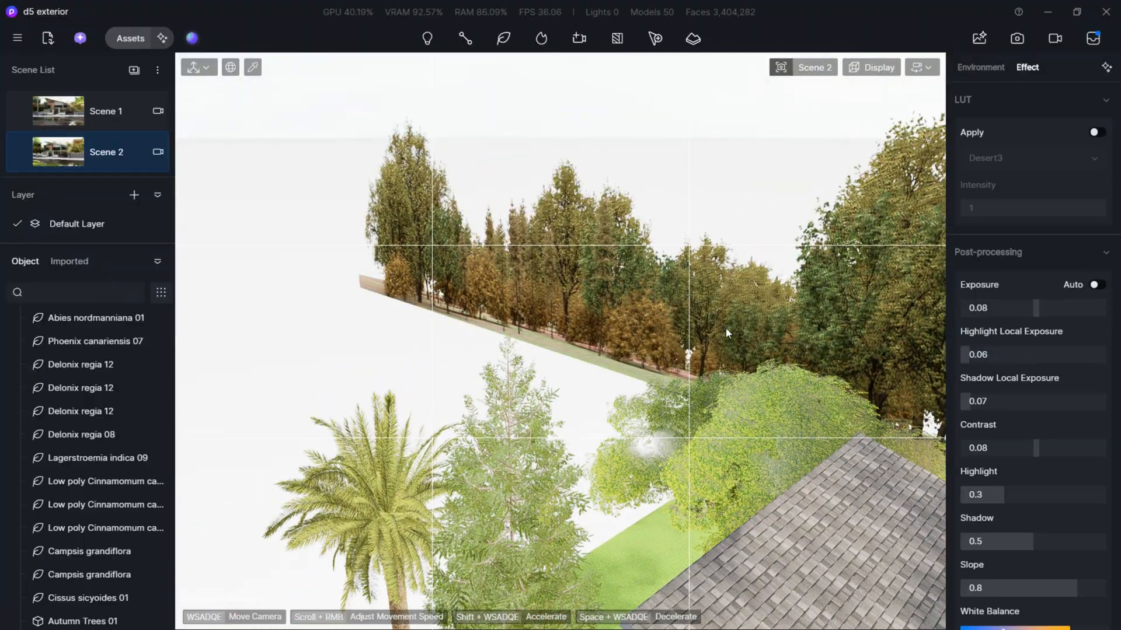
pyautogui.moveTo(717, 333); pyautogui.dragTo(859, 372, button='right')
pyautogui.scroll(1, 865, 356)
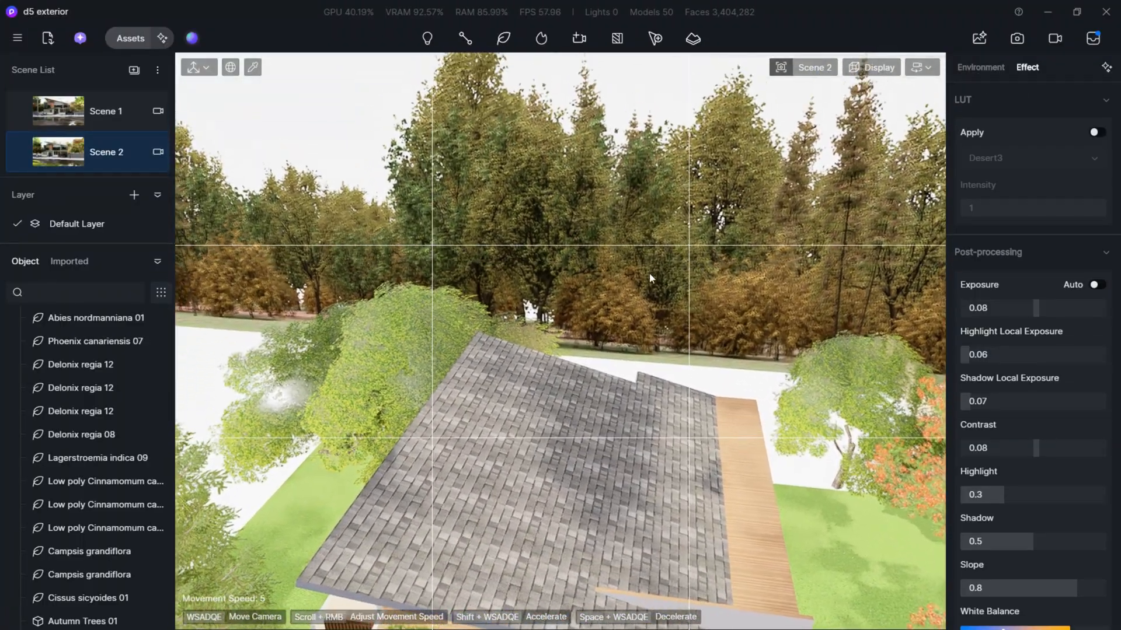
pyautogui.click(605, 231)
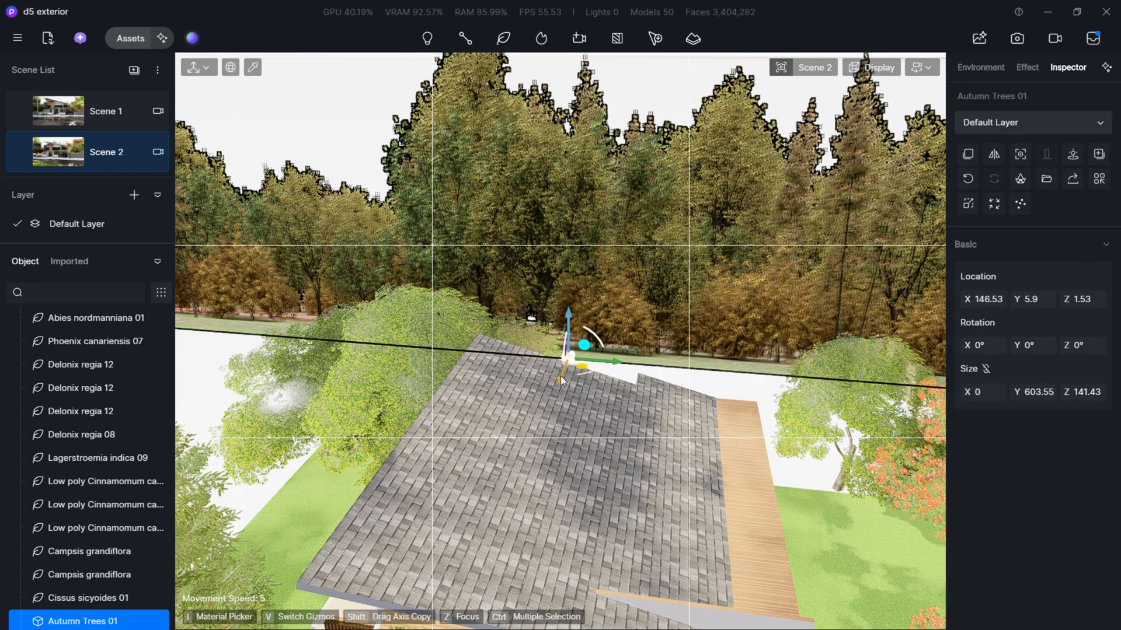
pyautogui.moveTo(561, 376); pyautogui.dragTo(552, 427)
pyautogui.keyDown('shift'); pyautogui.moveTo(605, 397); pyautogui.dragTo(275, 423); pyautogui.keyUp('shift')
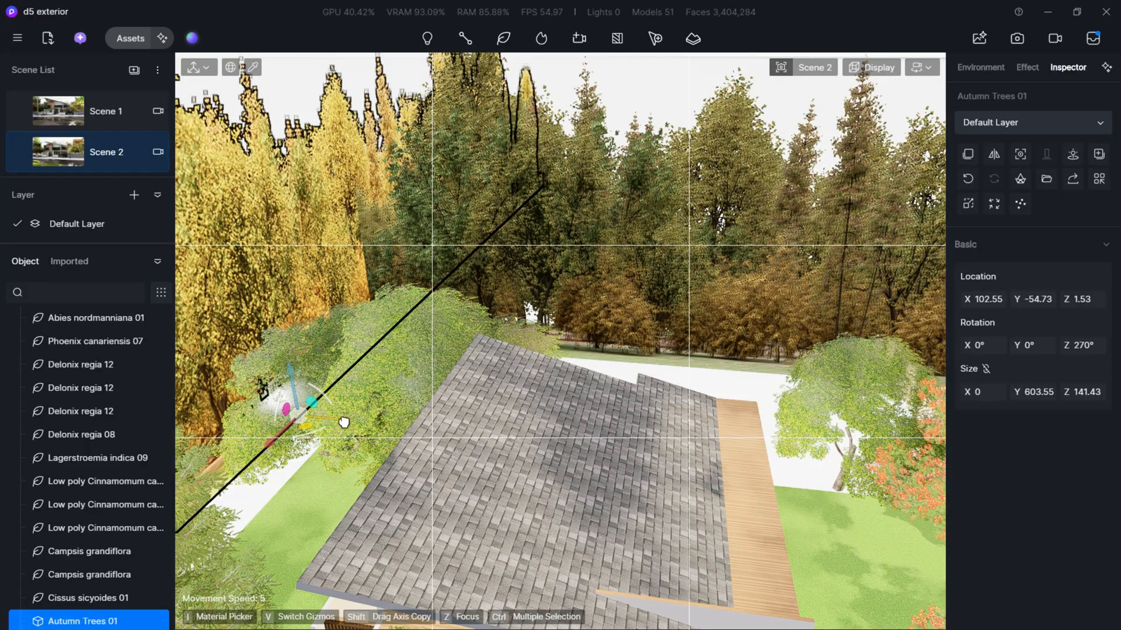
pyautogui.moveTo(343, 422); pyautogui.dragTo(198, 415)
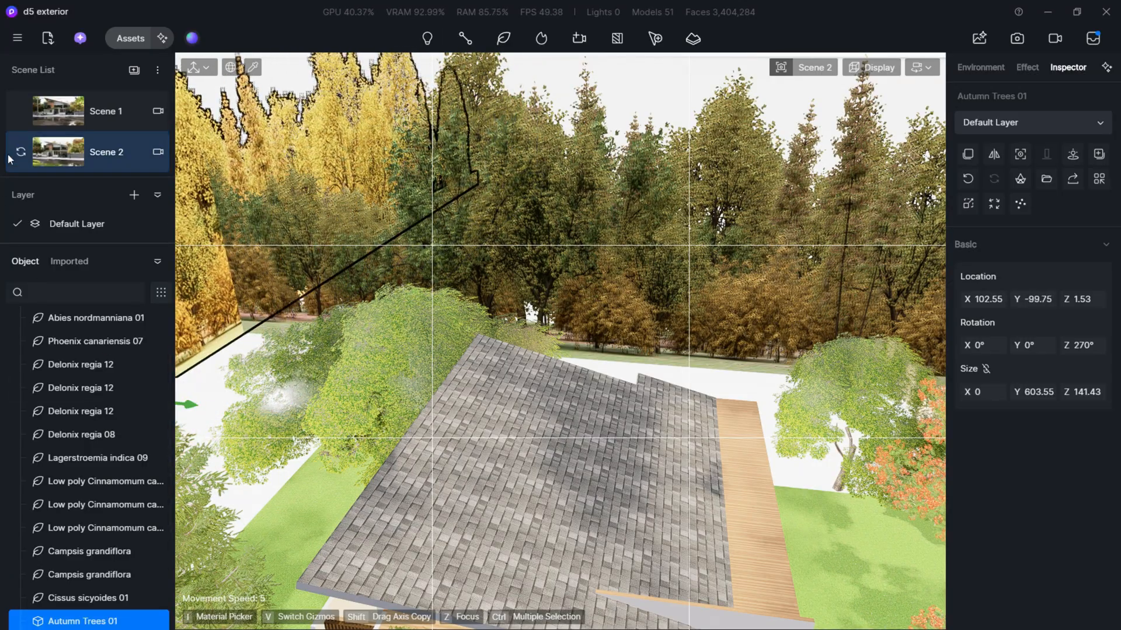
# - Return to the Scene 2 camera, adjust the copied Autumn Trees row from that view and deselect it
pyautogui.click(69, 156)
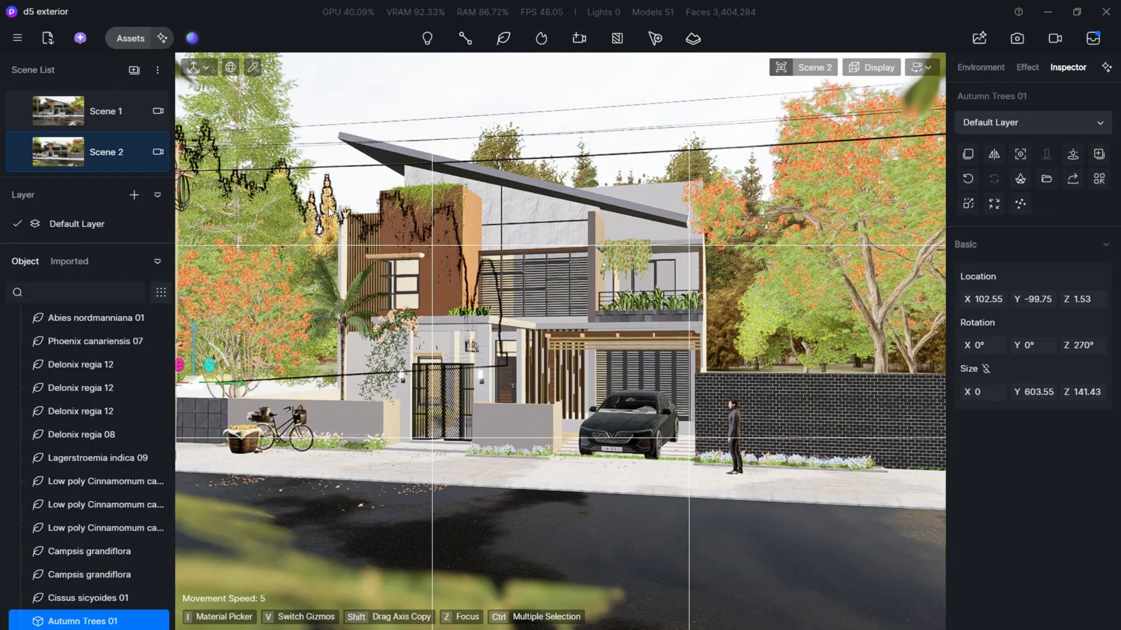
pyautogui.moveTo(193, 328); pyautogui.dragTo(194, 373)
pyautogui.click(338, 183)
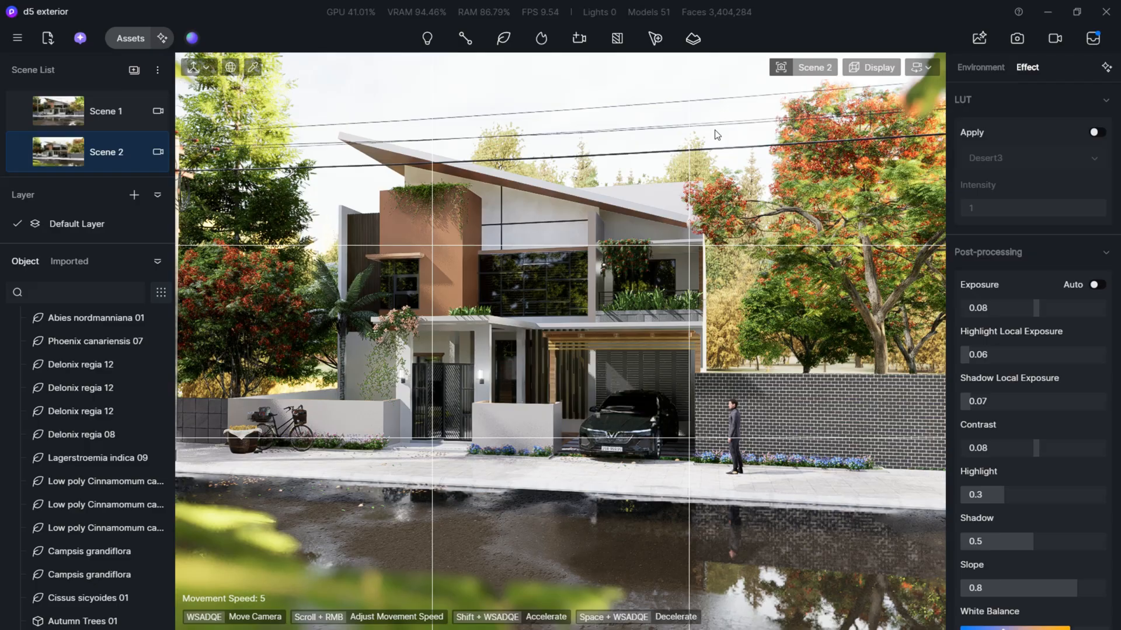
# - Switch the camera to two-point perspective and add the view to the render queue as a 16:9 image at 4k
pyautogui.click(782, 68)
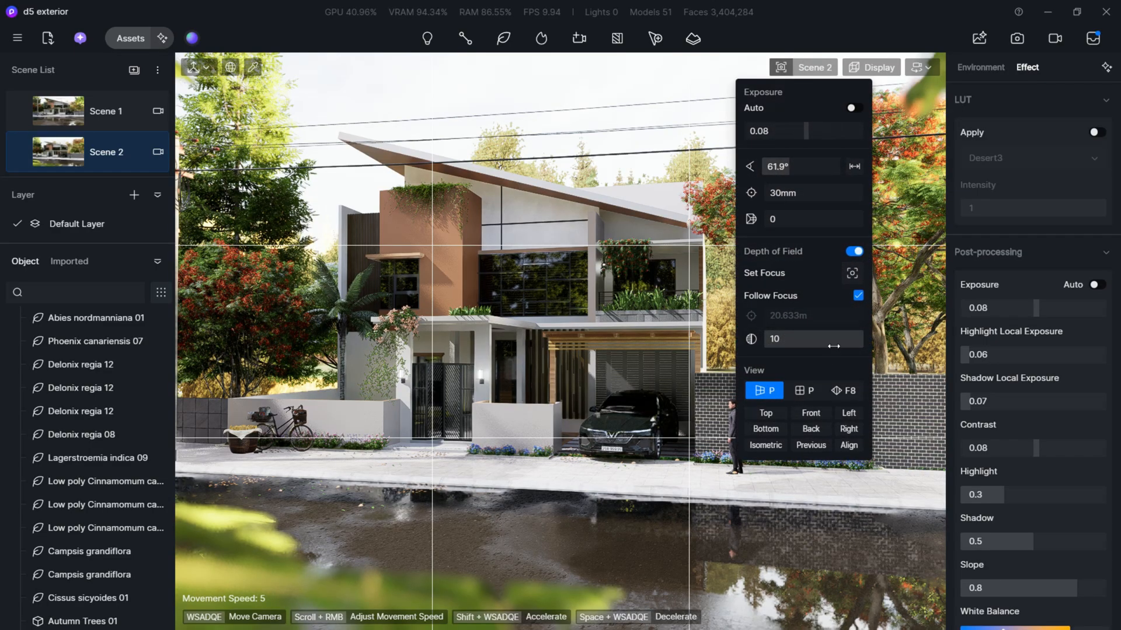
pyautogui.click(848, 391)
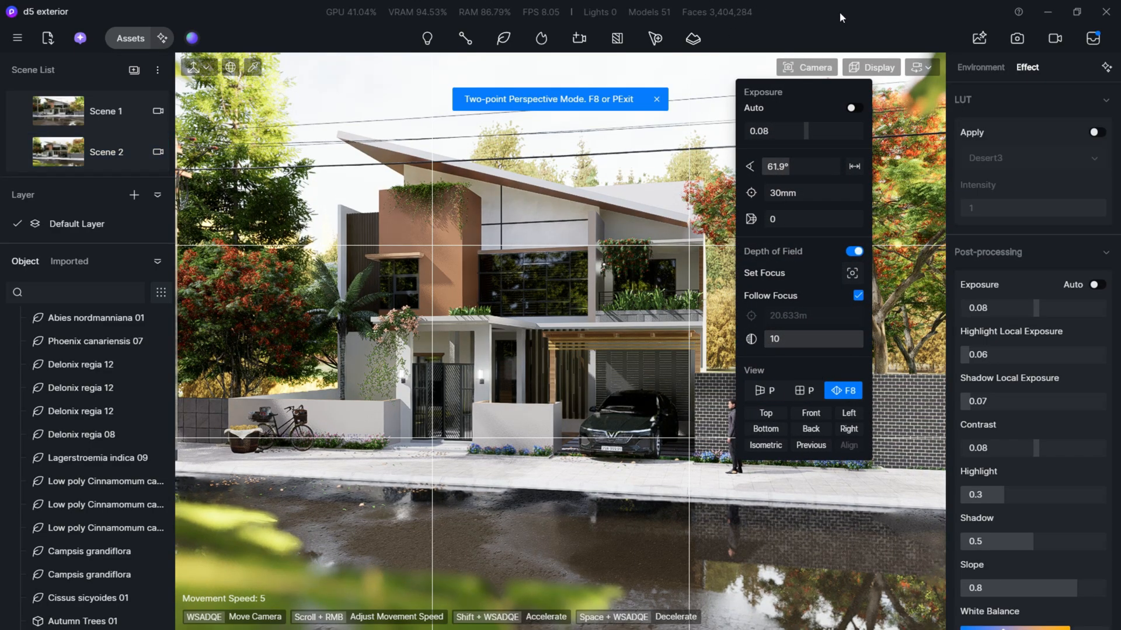
pyautogui.click(1017, 46)
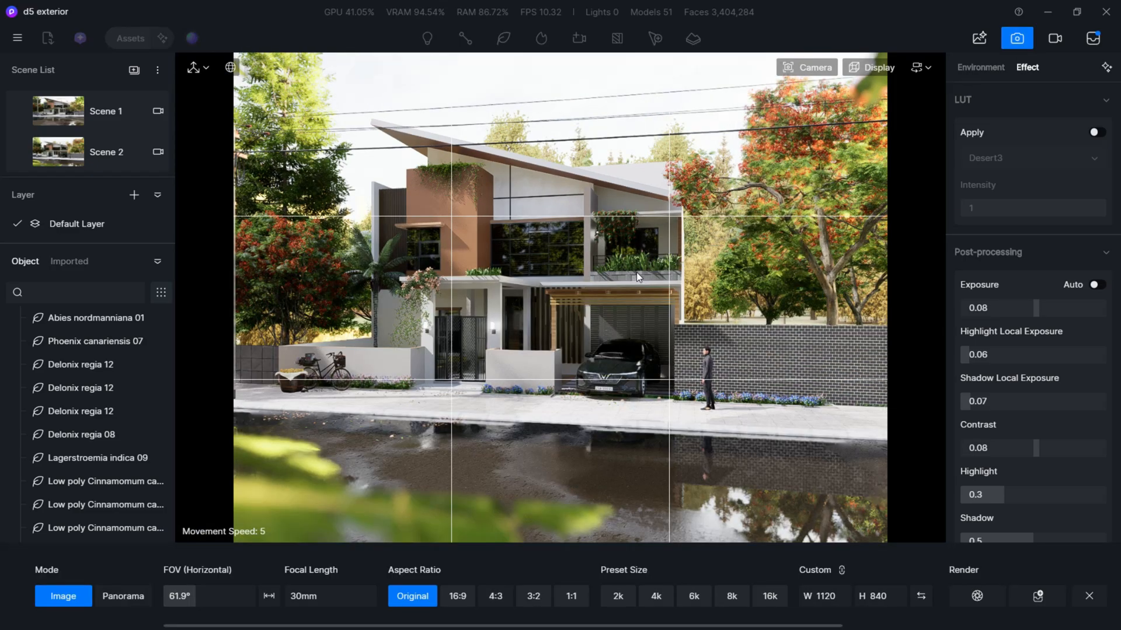
pyautogui.click(458, 596)
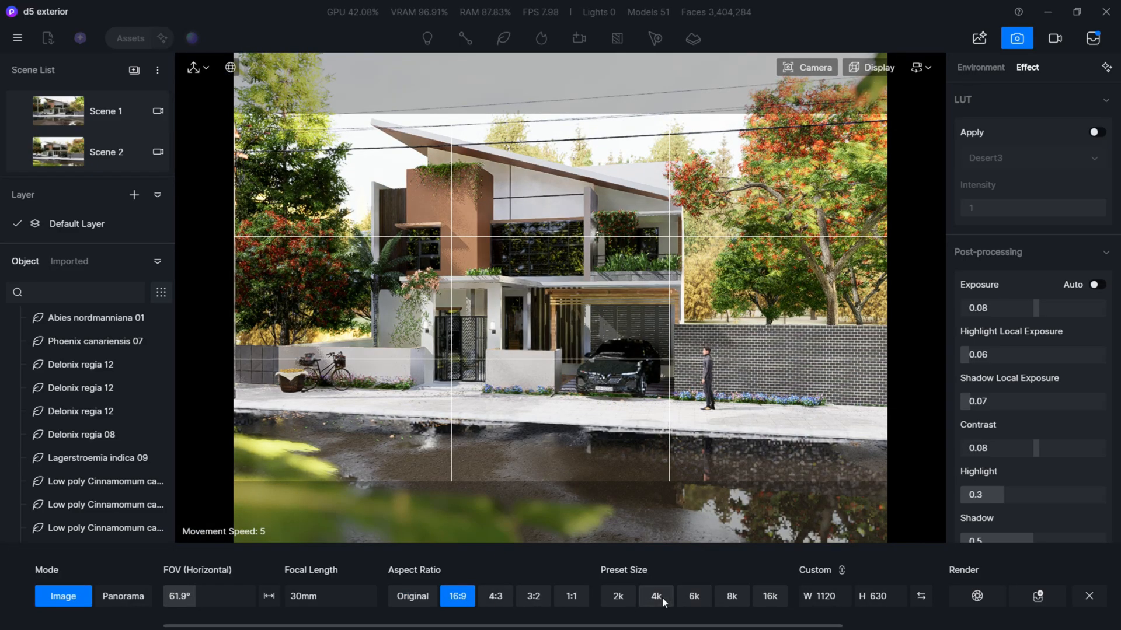
pyautogui.click(662, 597)
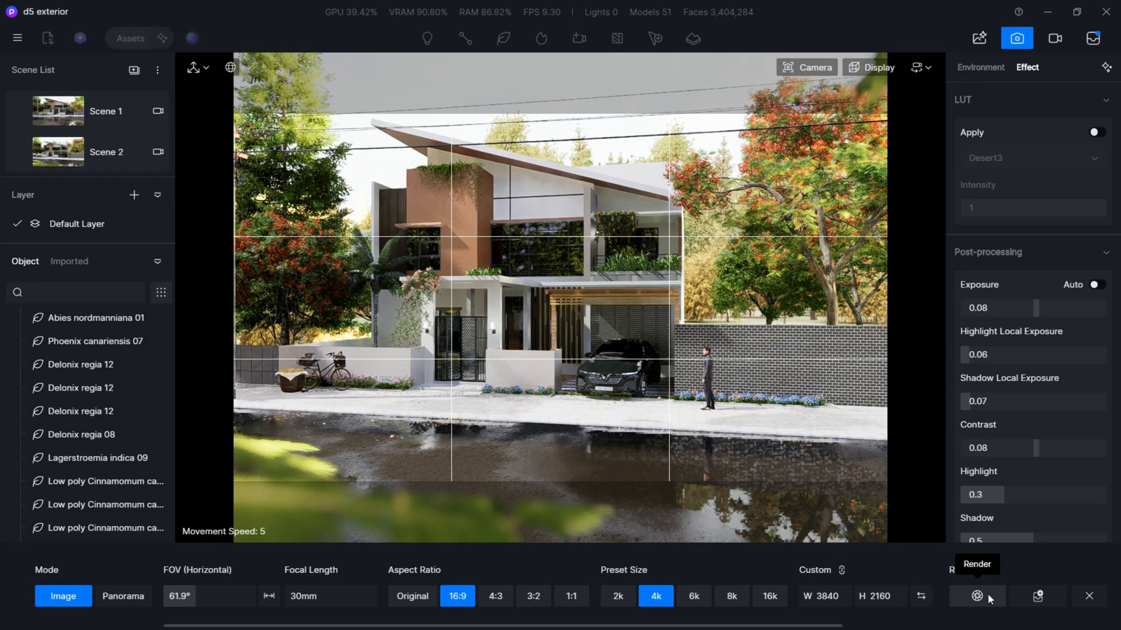
pyautogui.click(1038, 596)
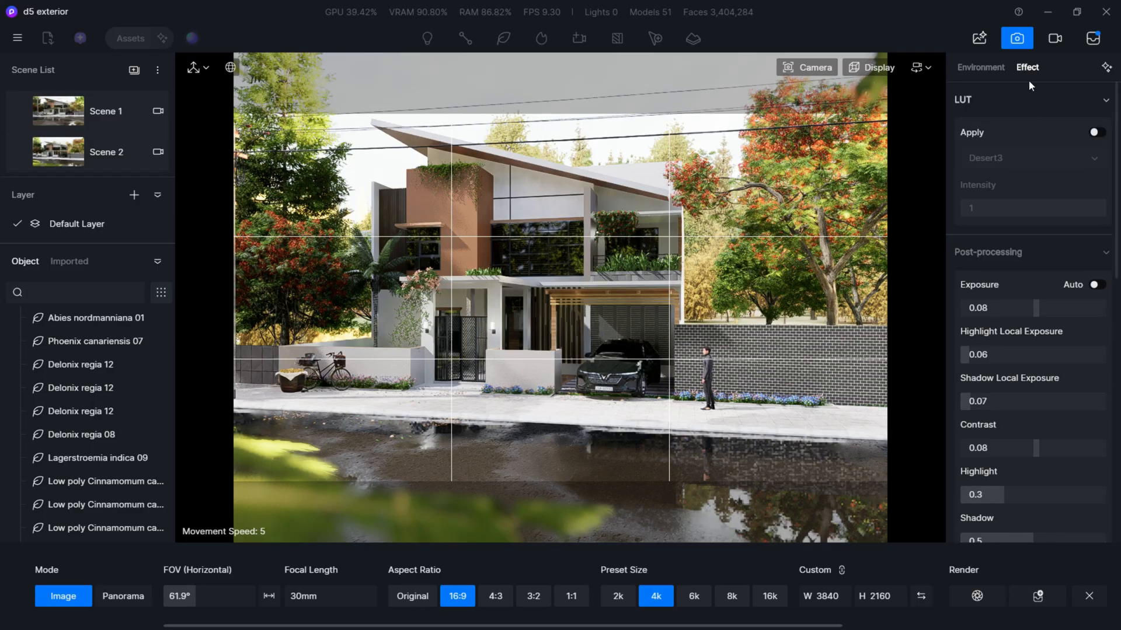
# - Open the render queue and select all queued images for rendering
pyautogui.click(1092, 38)
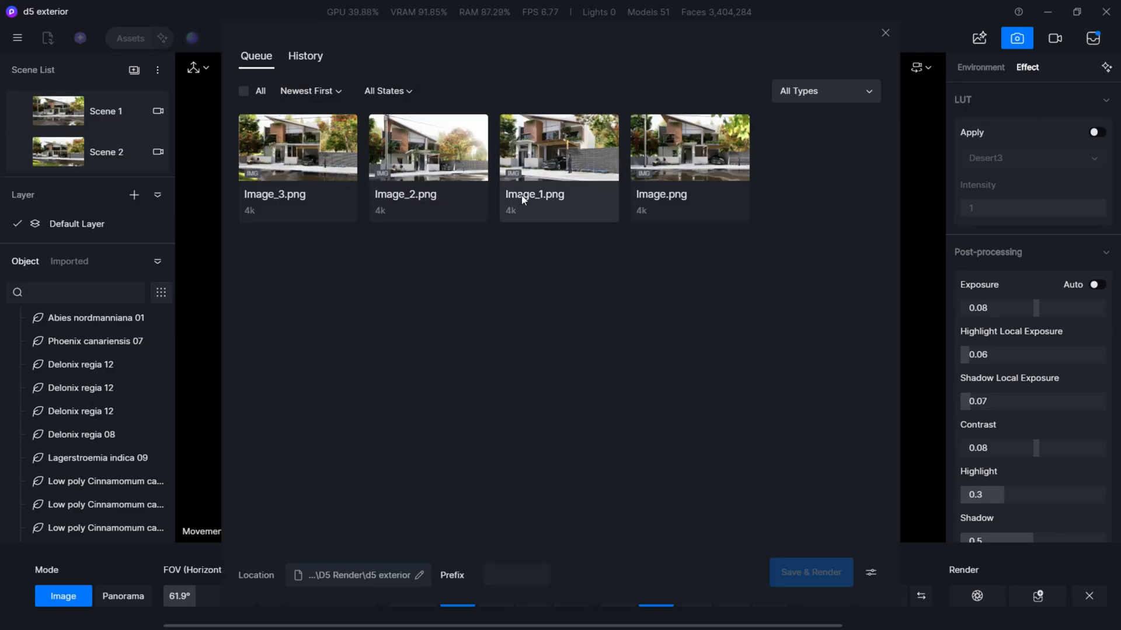
pyautogui.click(243, 91)
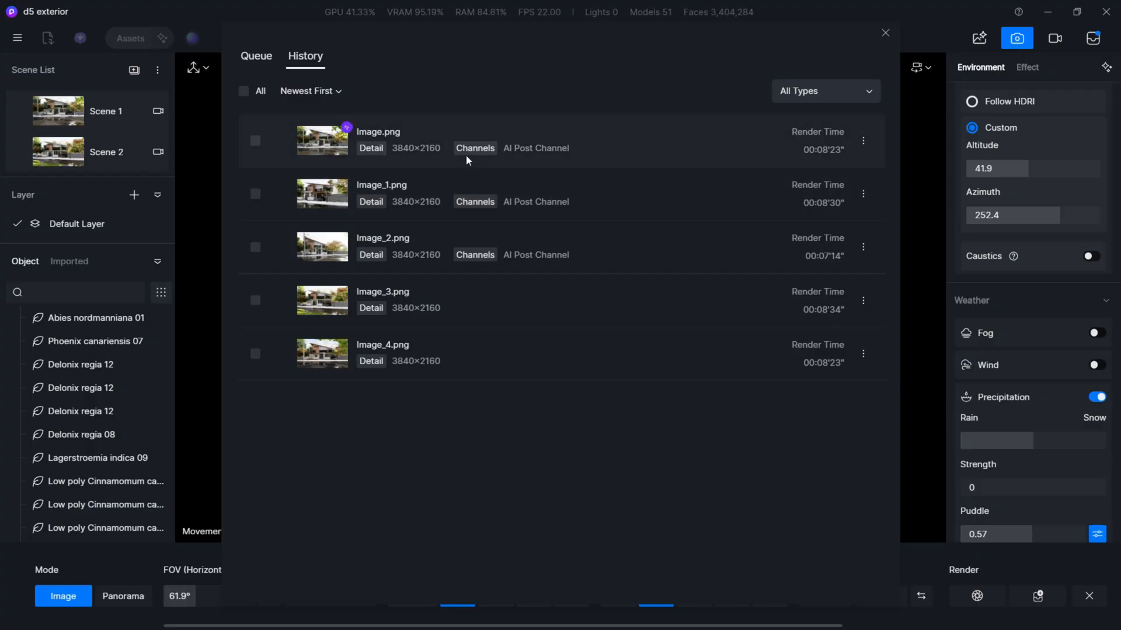
# - Send the finished render Image.png to AI Post-Processing and open it in the preview
pyautogui.click(862, 141)
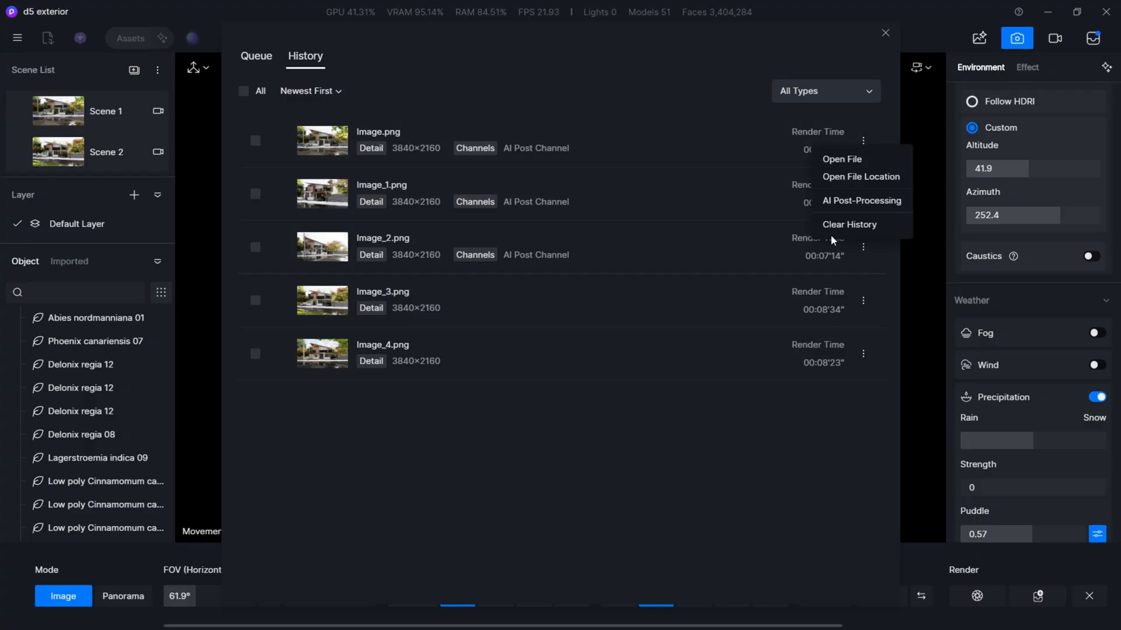
pyautogui.click(875, 201)
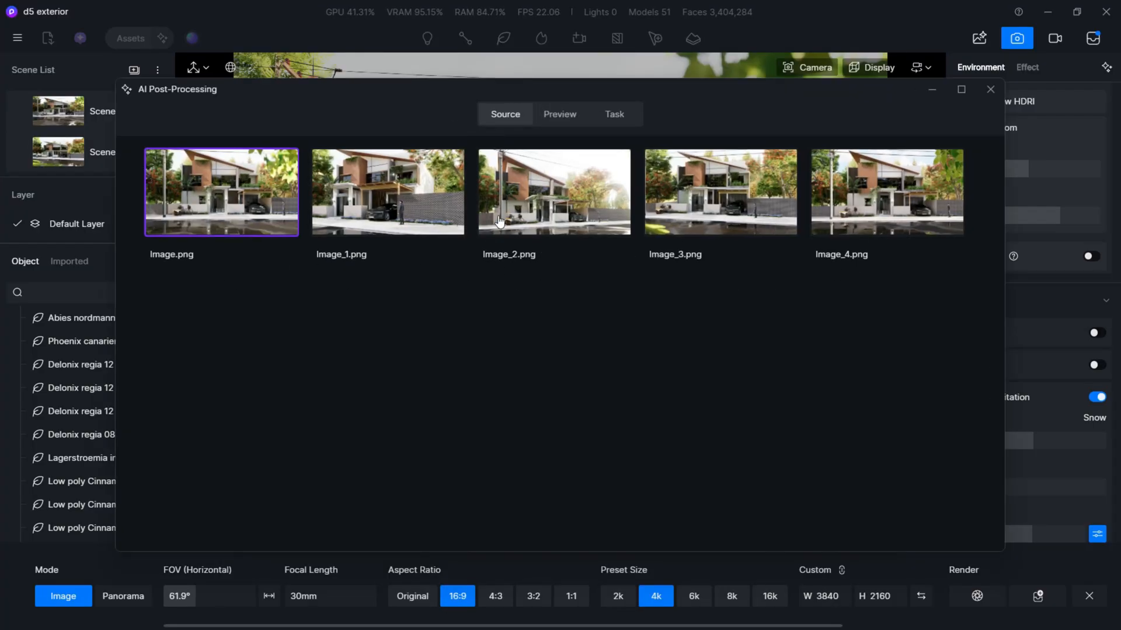
pyautogui.doubleClick(210, 201)
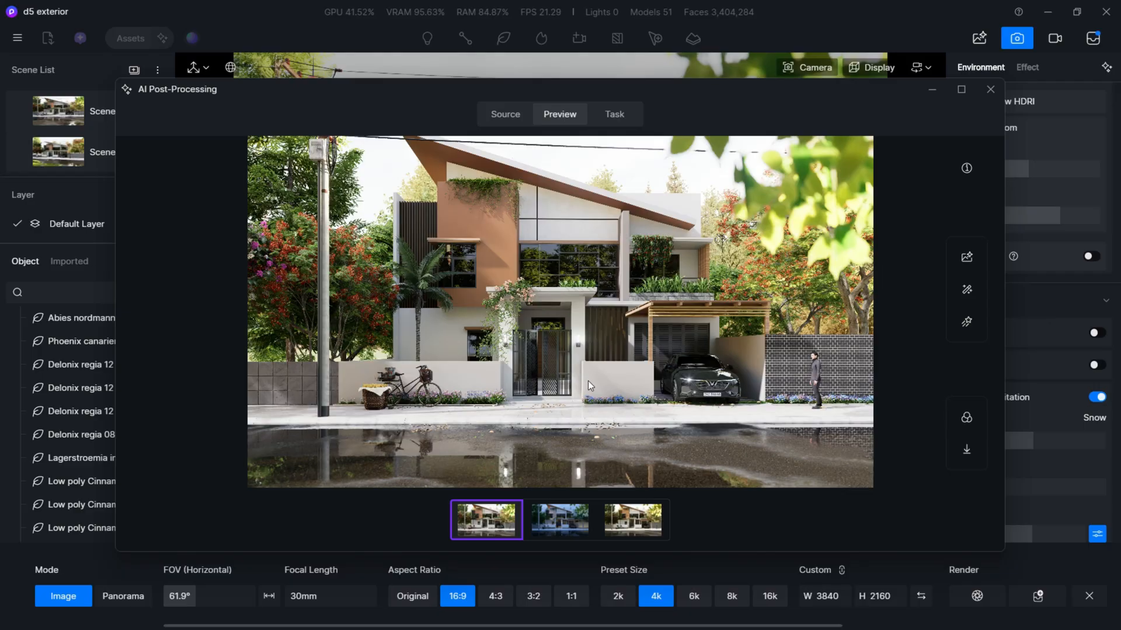
# - Browse the Realistic and Stylized presets available in AI Style Transfer for the villa render
pyautogui.click(967, 291)
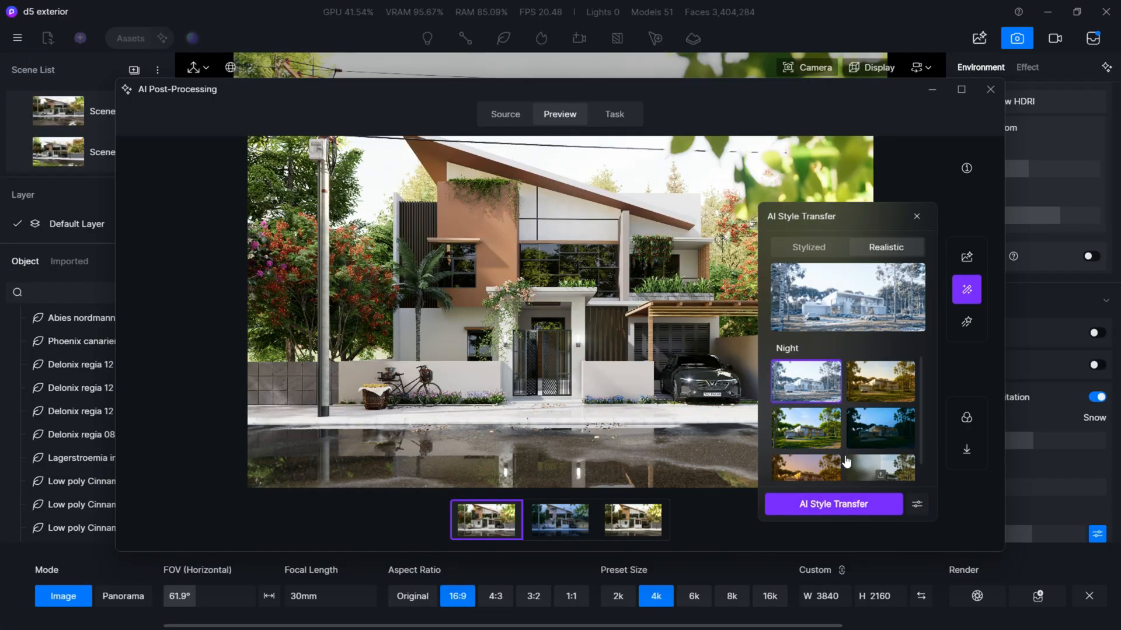
pyautogui.scroll(-1, 846, 464)
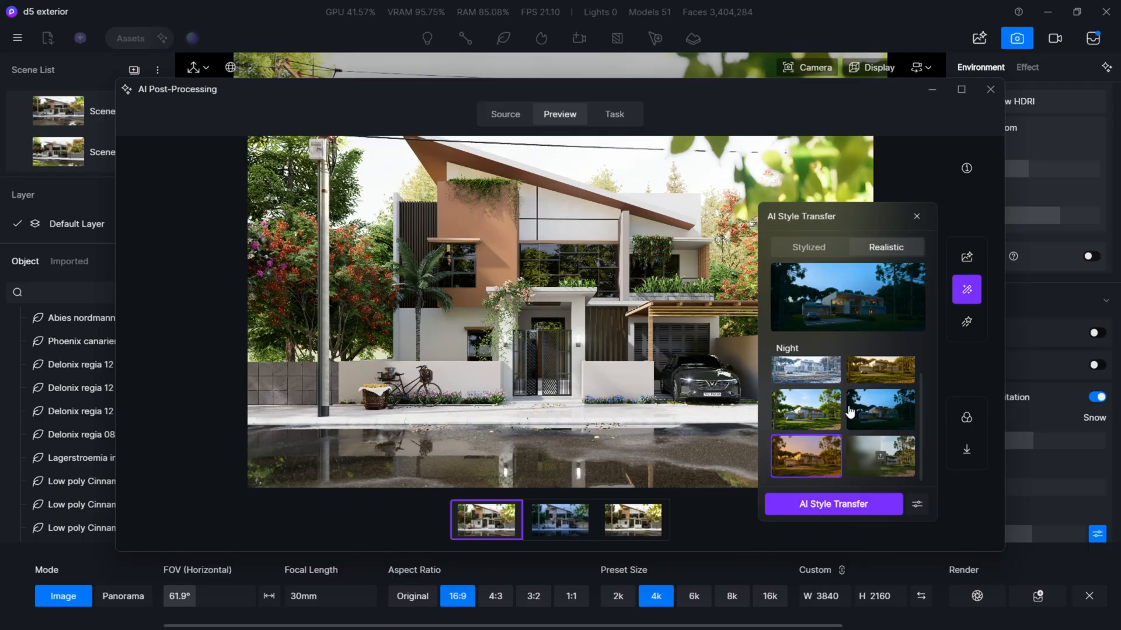
pyautogui.click(879, 410)
pyautogui.scroll(1, 809, 390)
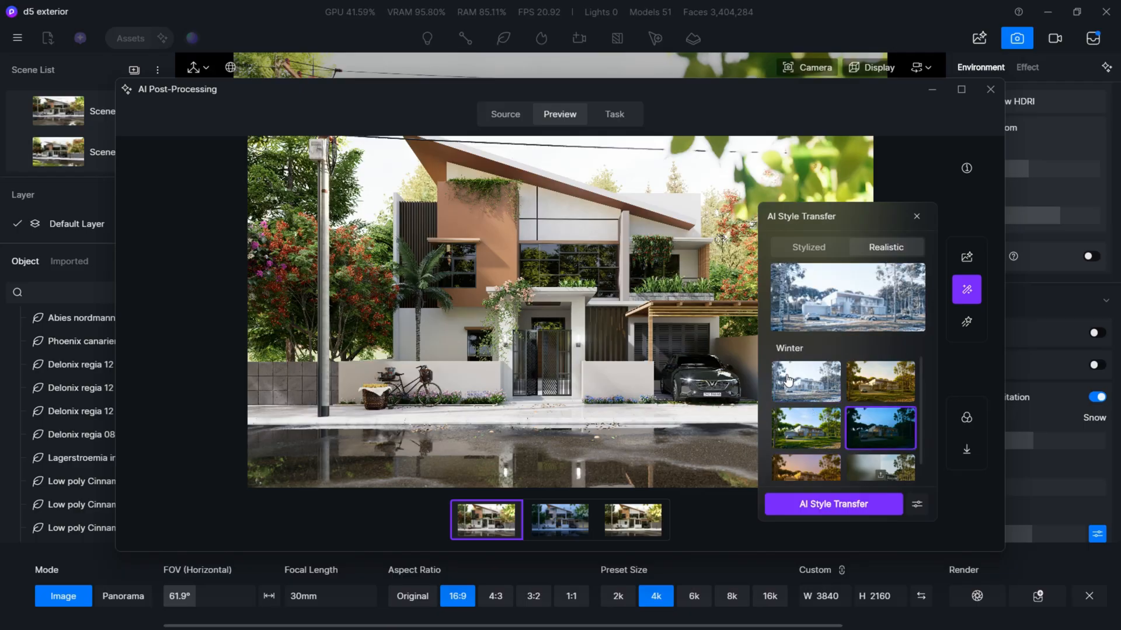
pyautogui.click(790, 250)
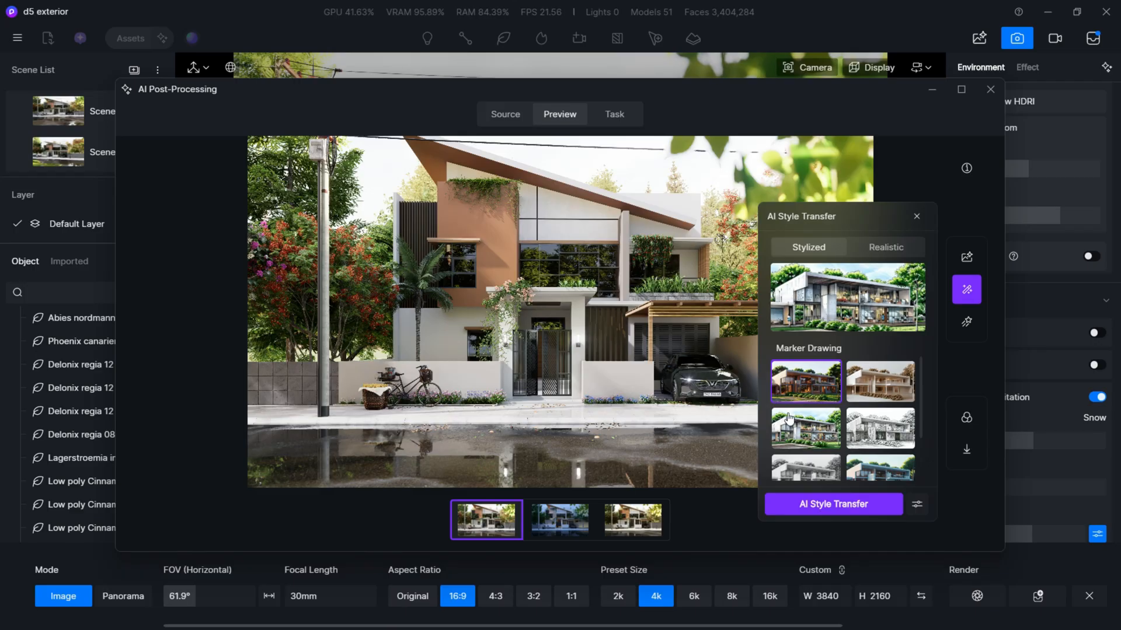
pyautogui.scroll(-3, 849, 453)
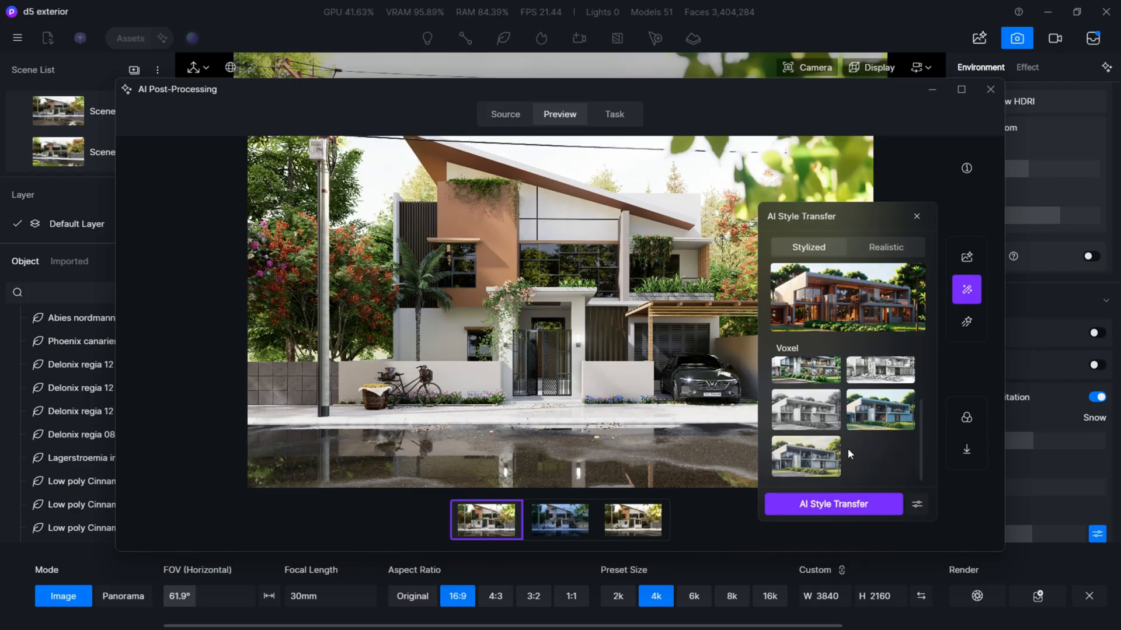
# - Run AI Style Transfer on Image.png with the Realistic Night preset
pyautogui.click(877, 245)
pyautogui.scroll(1, 820, 403)
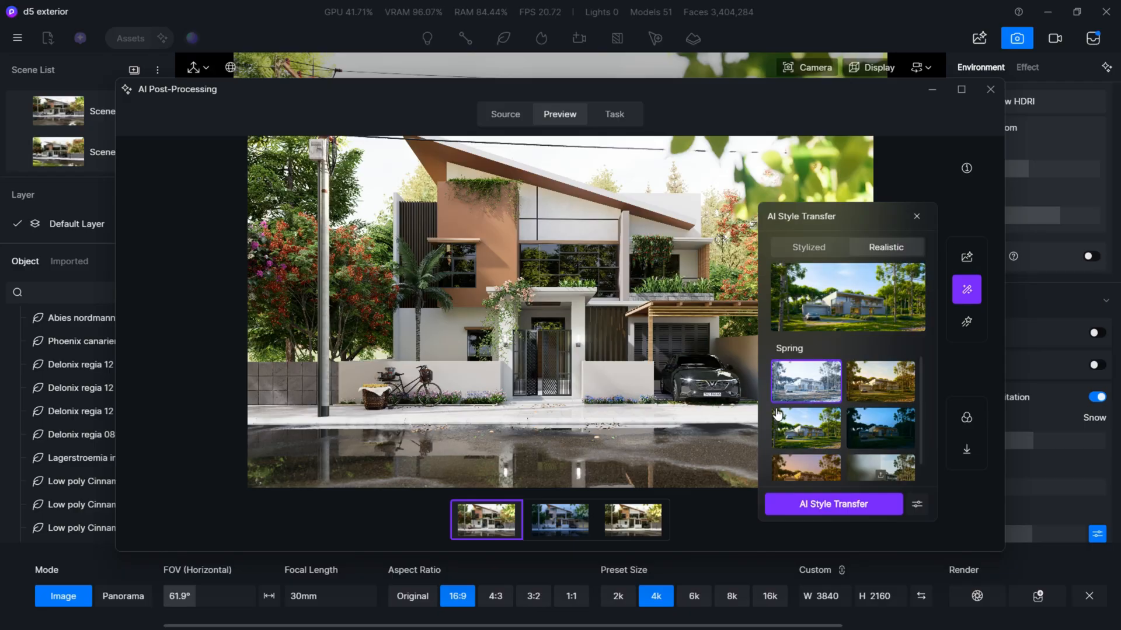
pyautogui.click(860, 432)
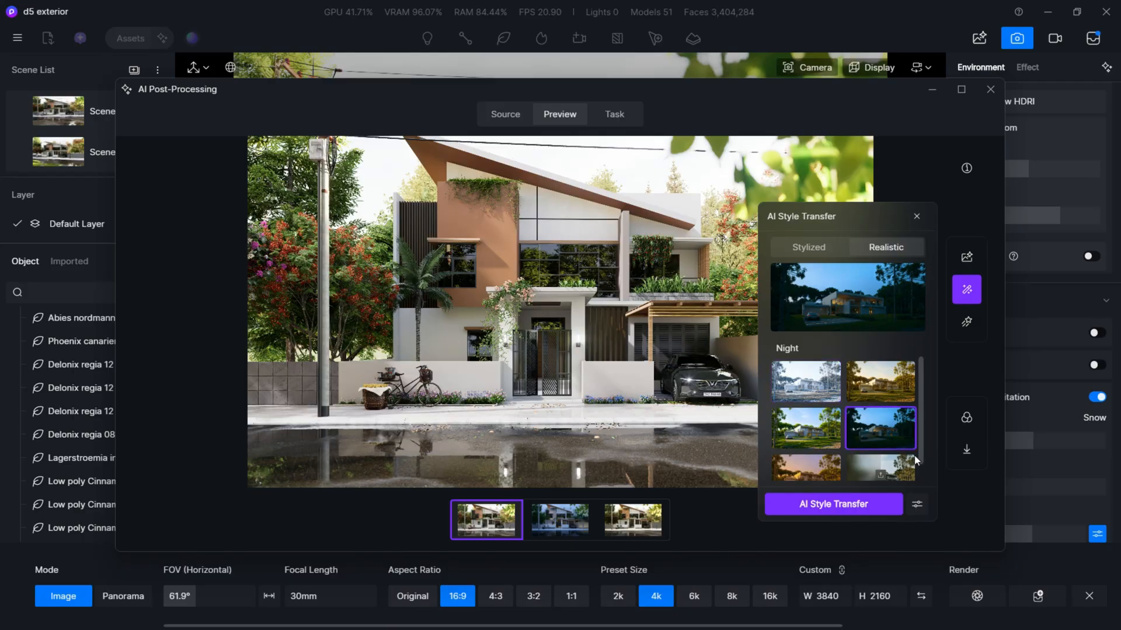
pyautogui.click(809, 506)
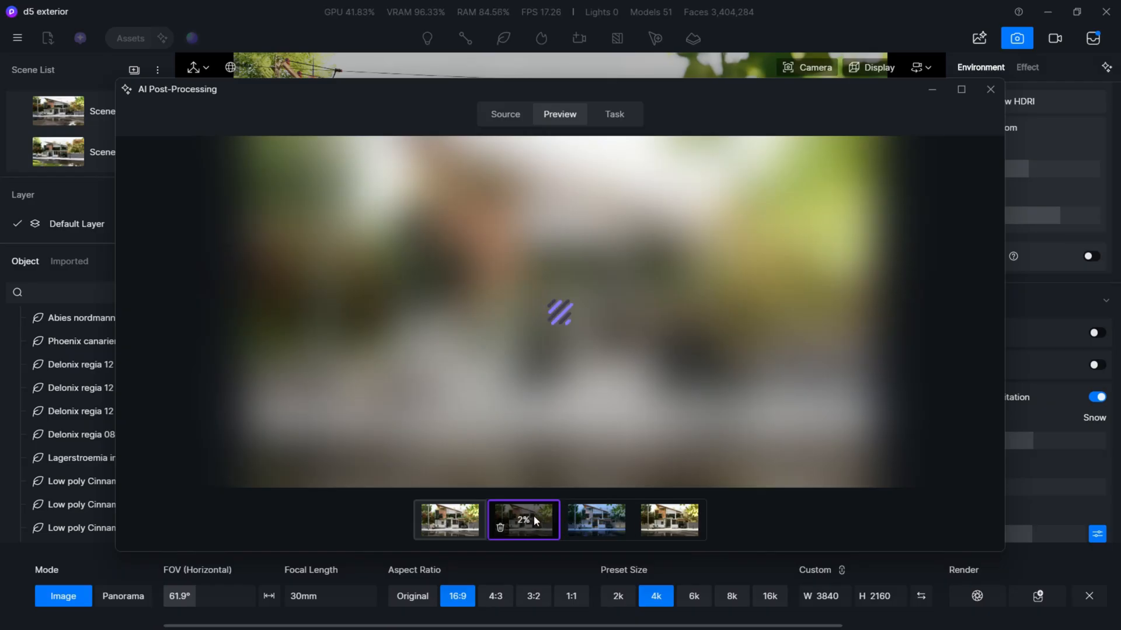
# - Compare the original render with the existing night version, examining the facade lighting, gate and car up close
pyautogui.click(442, 516)
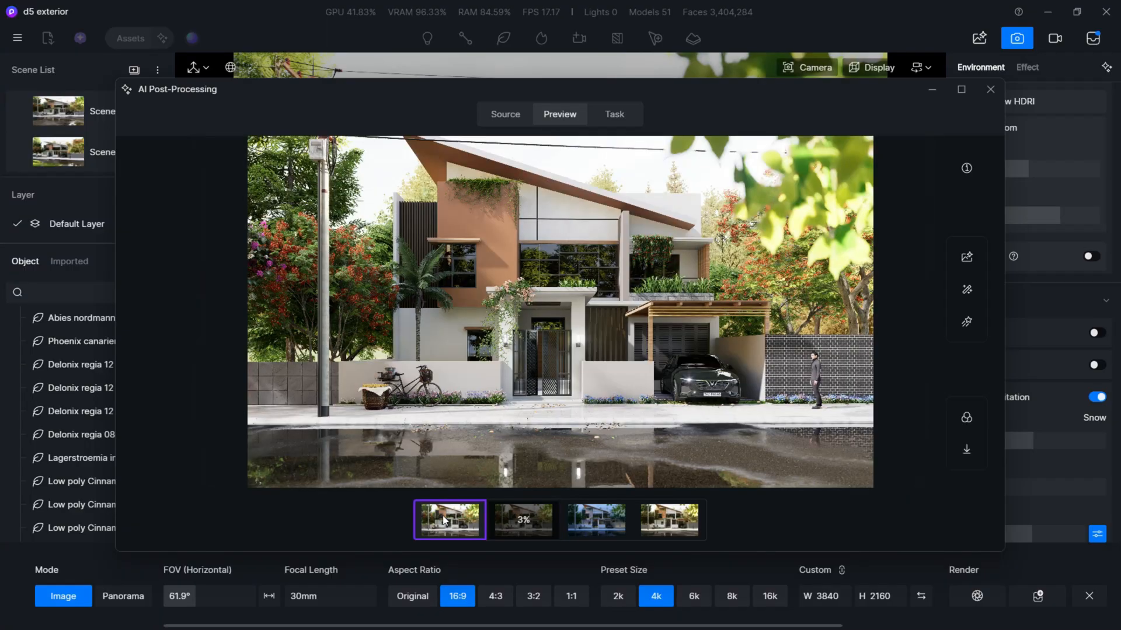
pyautogui.click(523, 522)
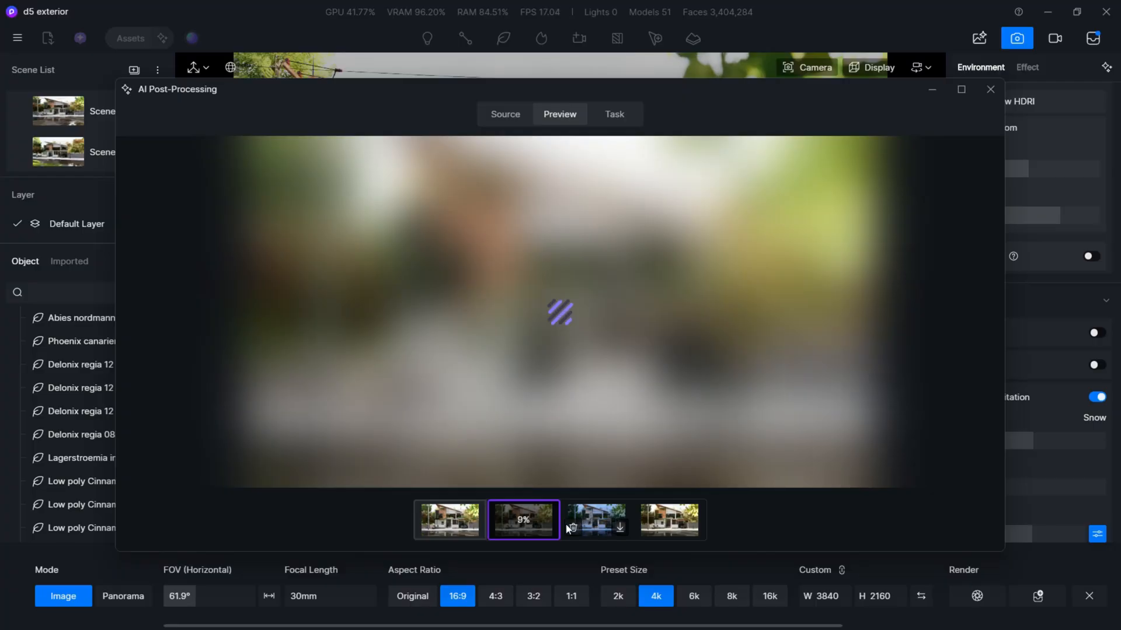
pyautogui.click(591, 516)
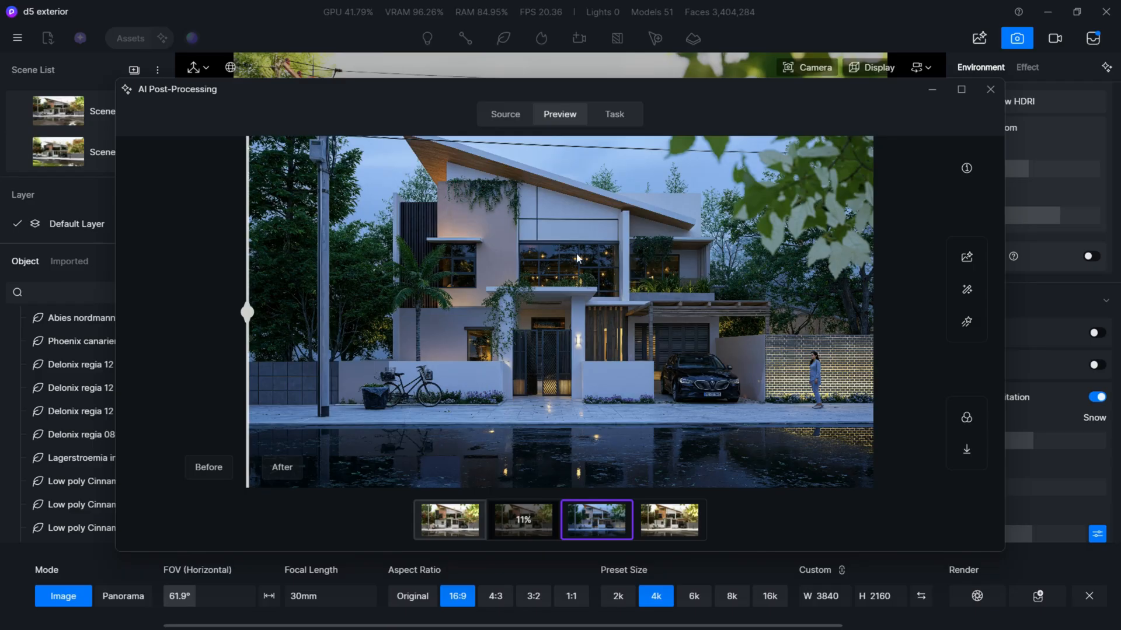
pyautogui.scroll(6, 564, 254)
pyautogui.scroll(-6, 483, 254)
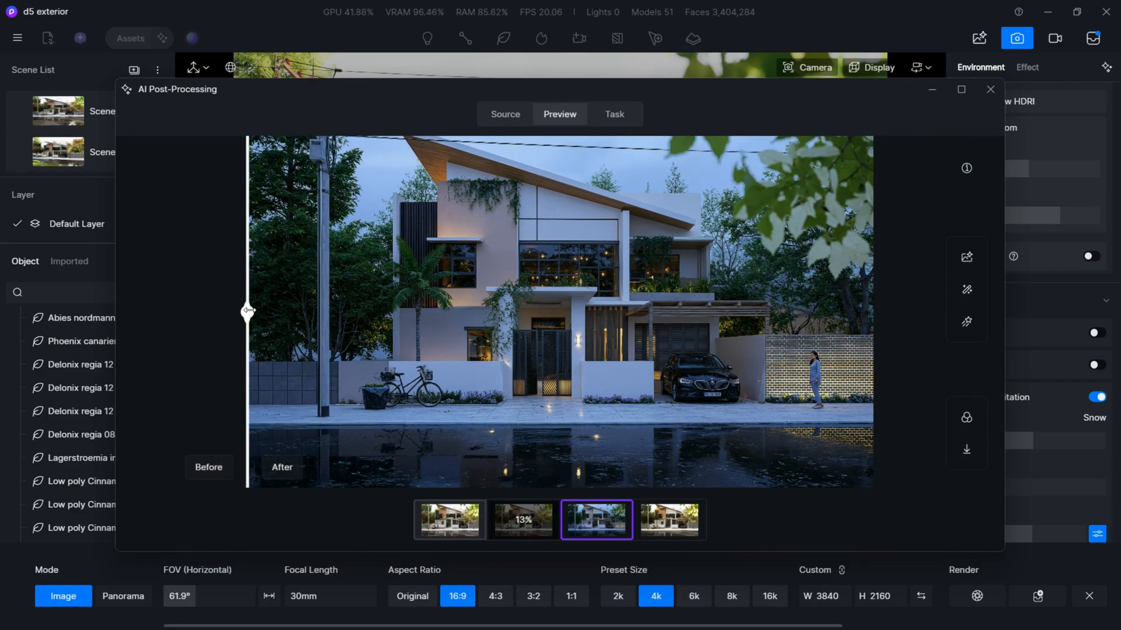
pyautogui.moveTo(248, 311); pyautogui.dragTo(201, 319)
pyautogui.scroll(5, 551, 338)
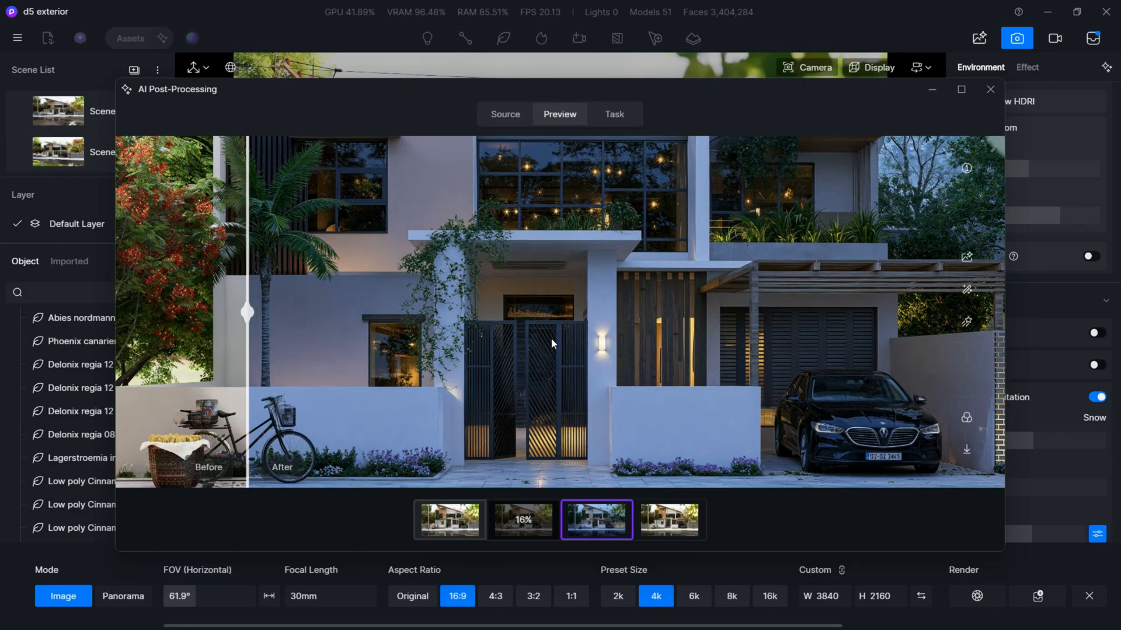
pyautogui.scroll(-5, 560, 369)
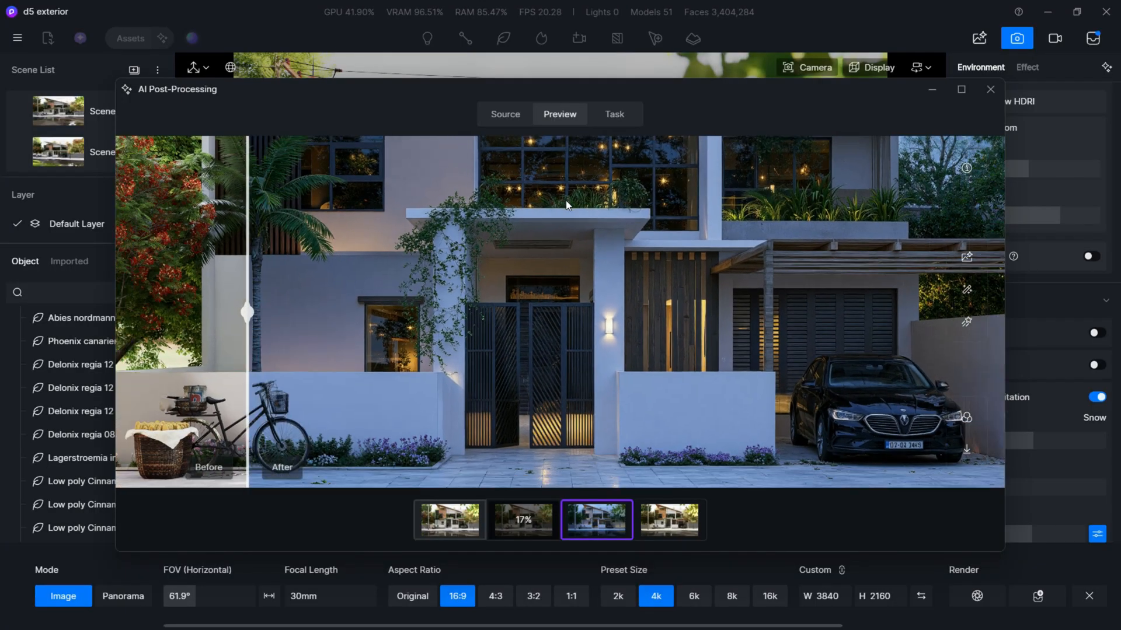
pyautogui.scroll(-2, 314, 325)
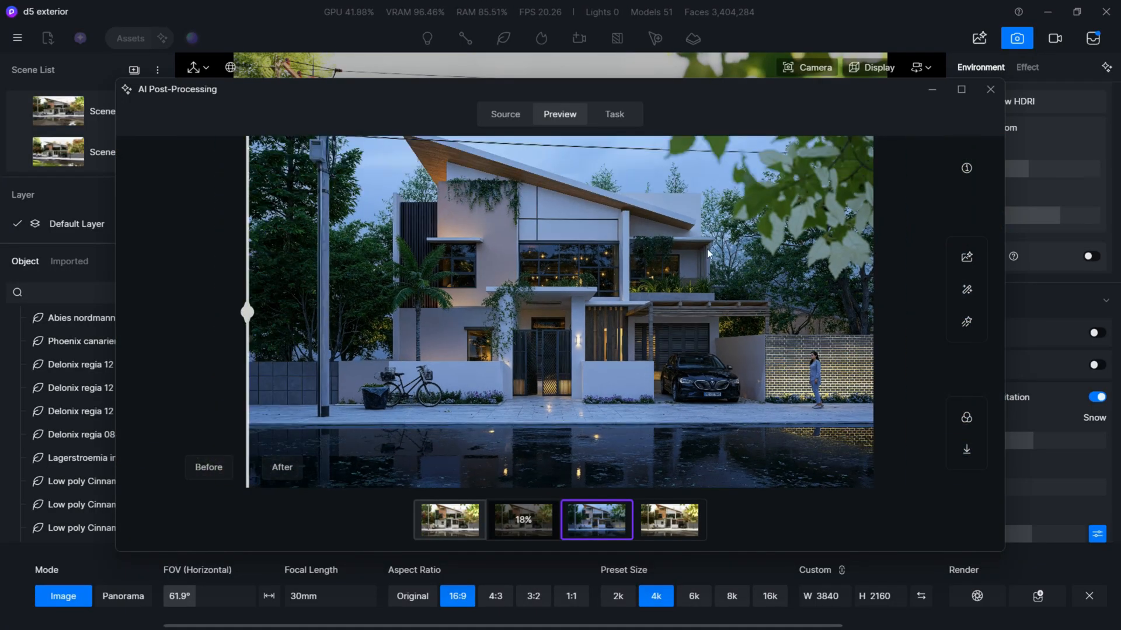
# - Examine the original daytime render up close, checking the facade windows, entrance canopy and balcony planters
pyautogui.moveTo(247, 312); pyautogui.dragTo(130, 328)
pyautogui.click(446, 517)
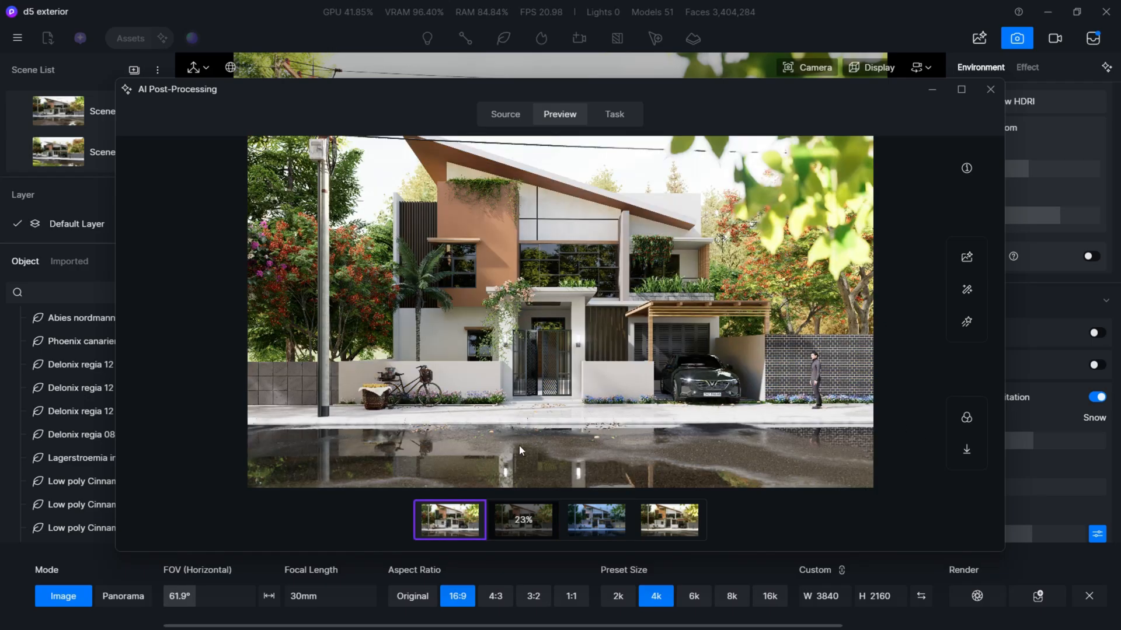
pyautogui.scroll(8, 629, 377)
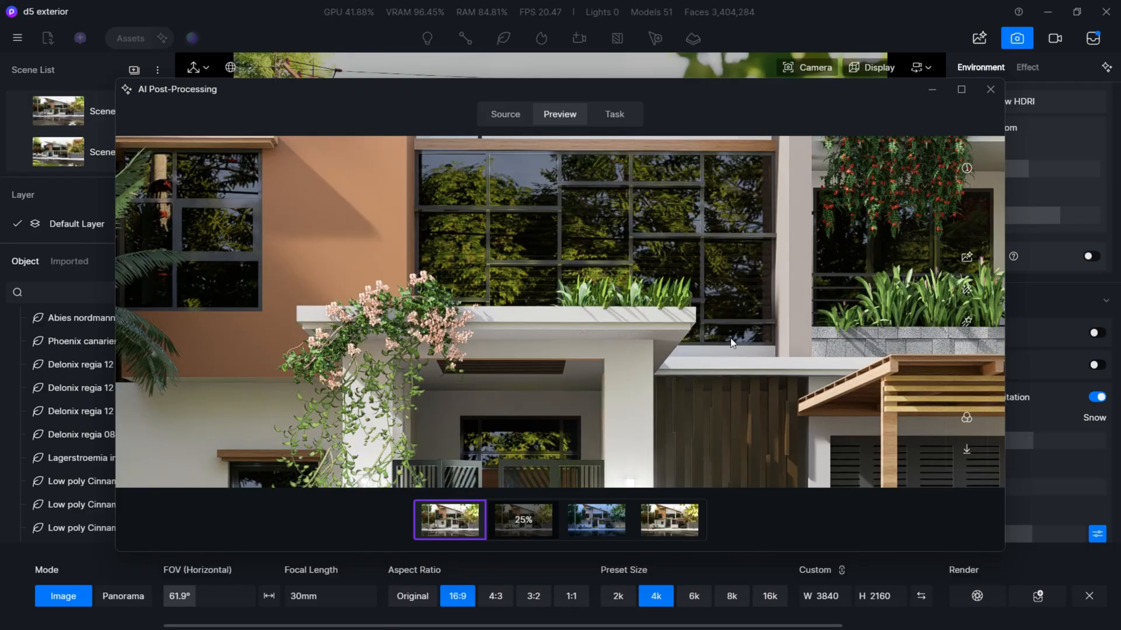
pyautogui.scroll(-5, 385, 338)
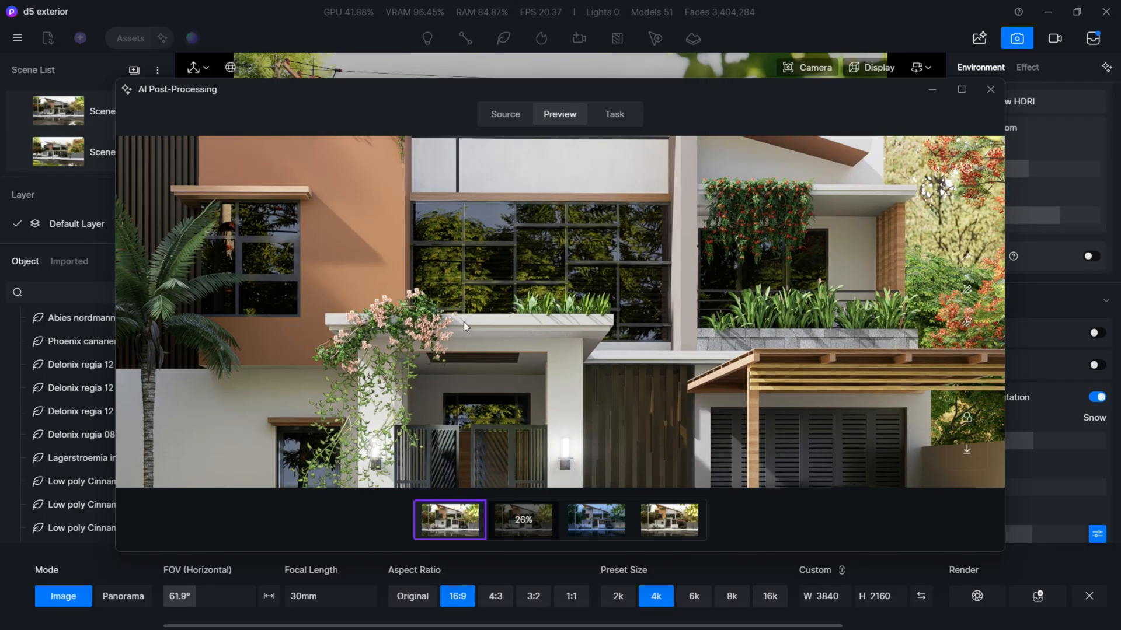
pyautogui.scroll(-2, 409, 330)
pyautogui.scroll(-3, 385, 324)
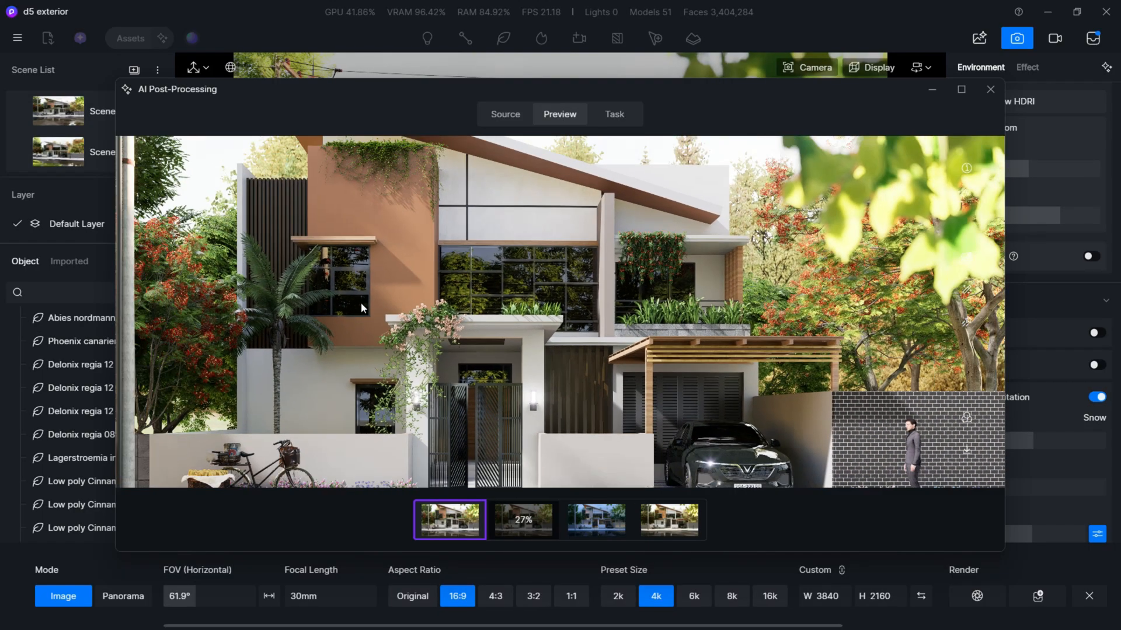
pyautogui.scroll(3, 420, 175)
pyautogui.scroll(-4, 414, 205)
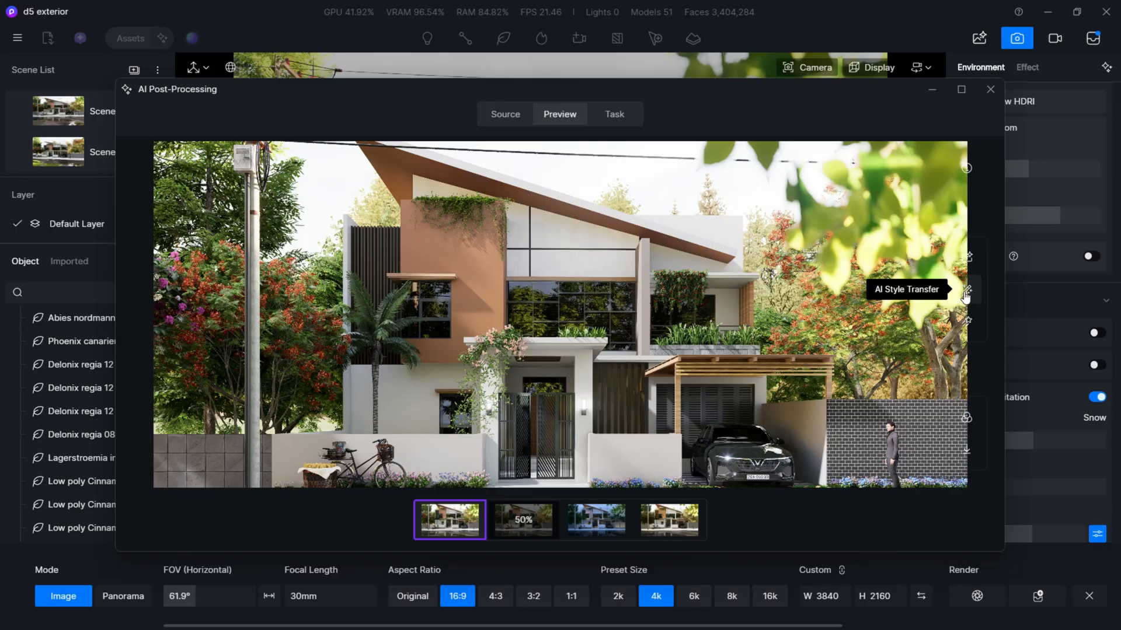
# - Run AI Enhancer on the original daytime render with Enhancement Weight 0.7 and Texture Strength 0.4
pyautogui.click(968, 259)
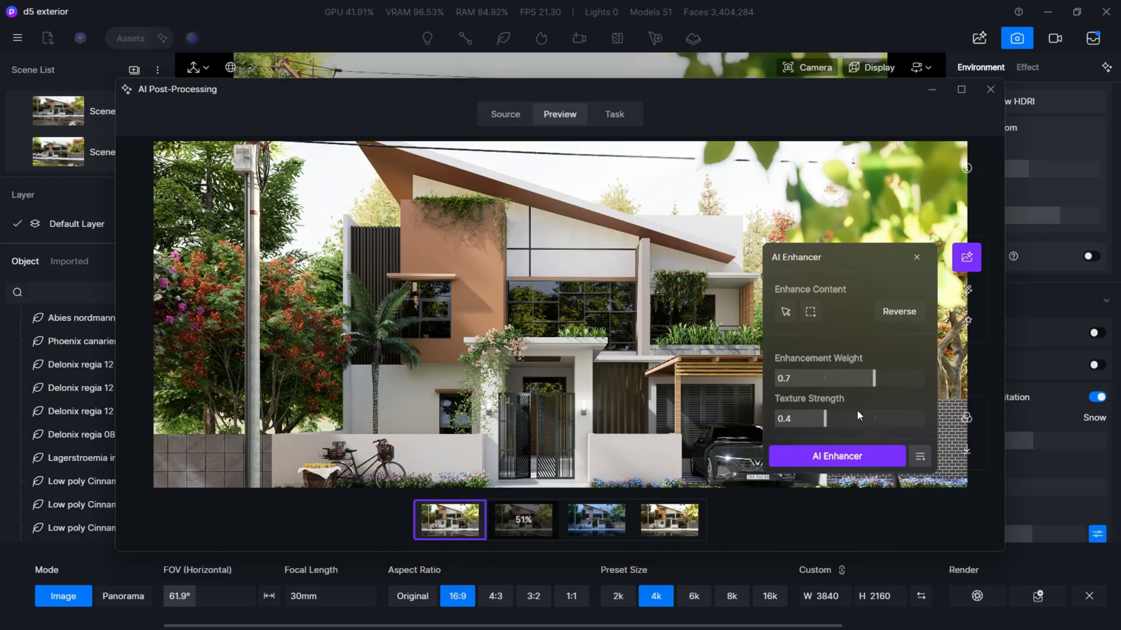
pyautogui.moveTo(825, 419); pyautogui.dragTo(841, 419)
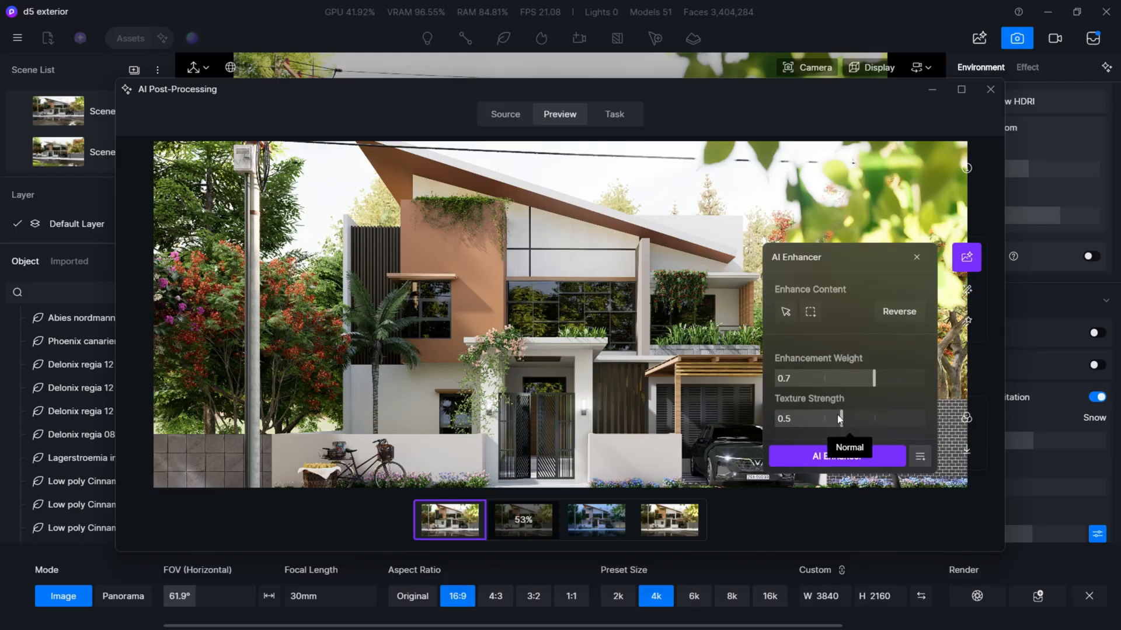
pyautogui.moveTo(842, 419); pyautogui.dragTo(829, 419)
pyautogui.click(863, 457)
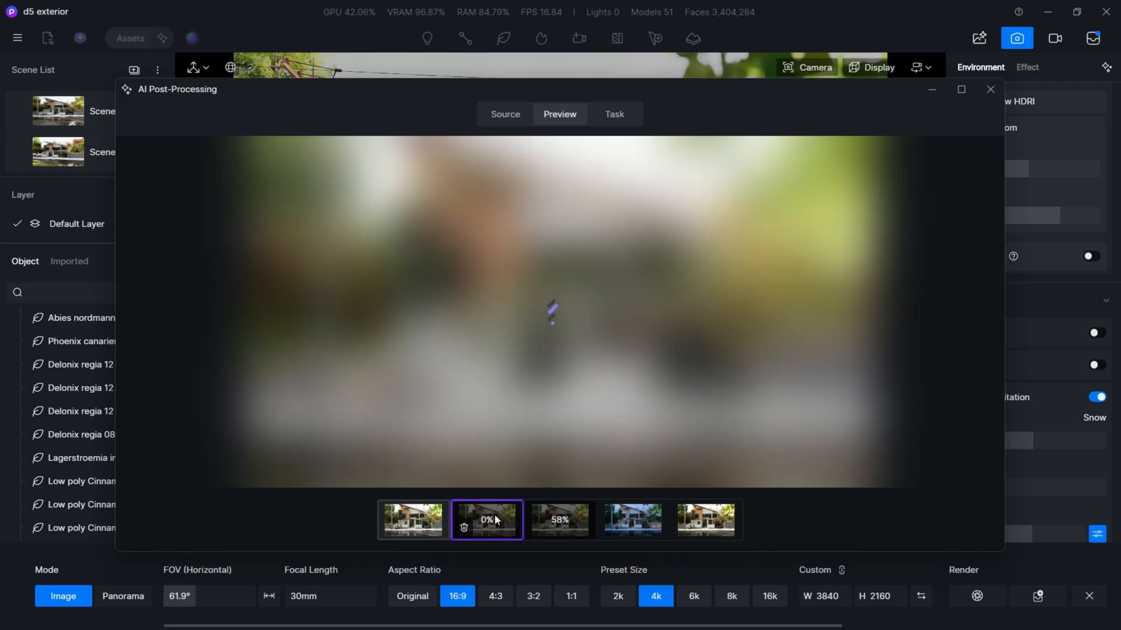
# - Compare the daytime style-transferred version with the original, examining the large windows, climbing flowers and balcony planters up close
pyautogui.click(698, 528)
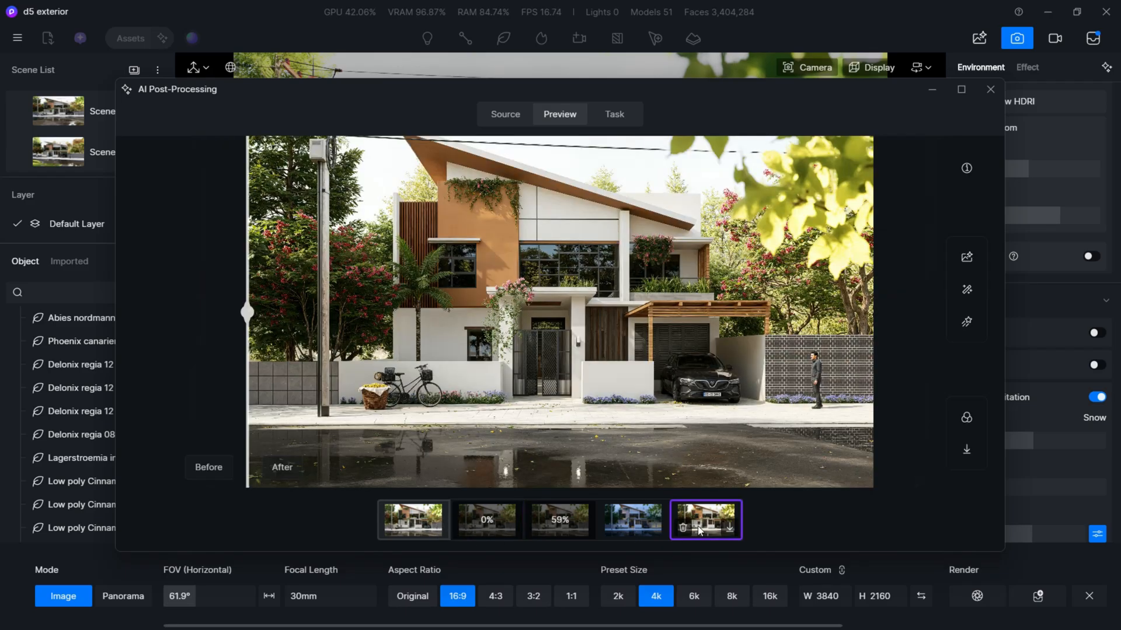
pyautogui.moveTo(247, 314); pyautogui.dragTo(981, 330)
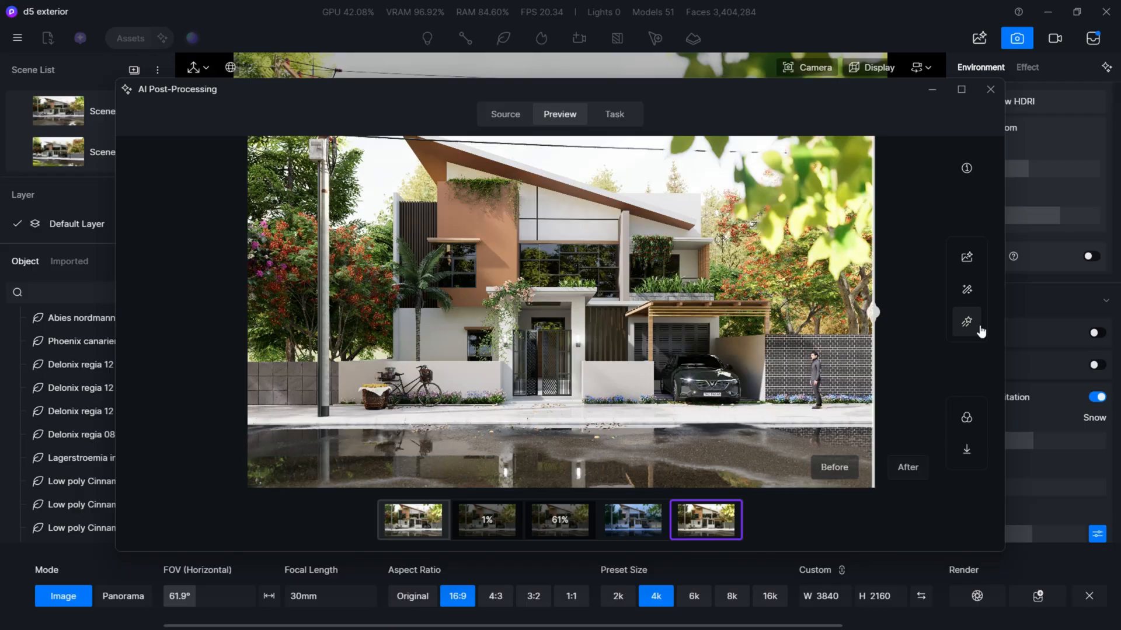
pyautogui.scroll(5, 504, 197)
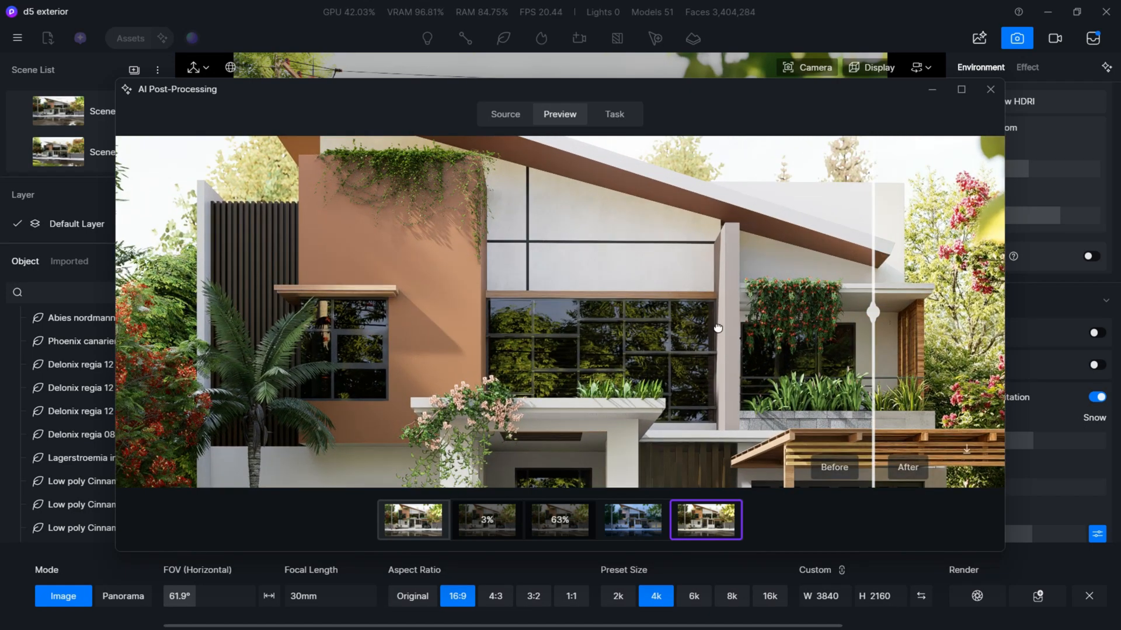
pyautogui.moveTo(718, 328); pyautogui.dragTo(571, 293)
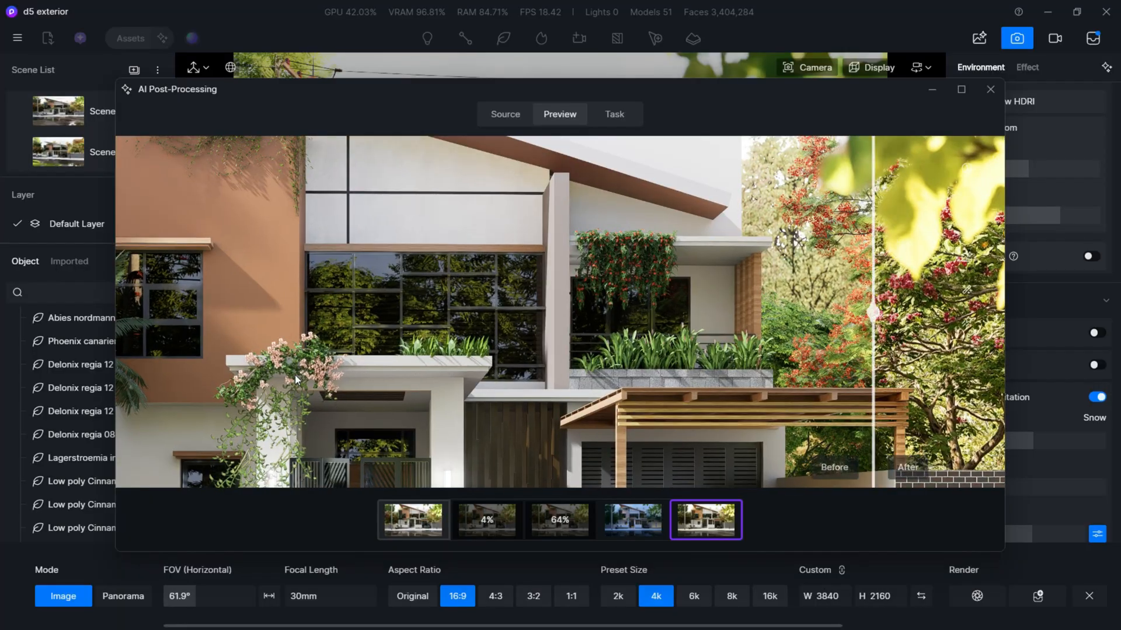
pyautogui.scroll(3, 295, 375)
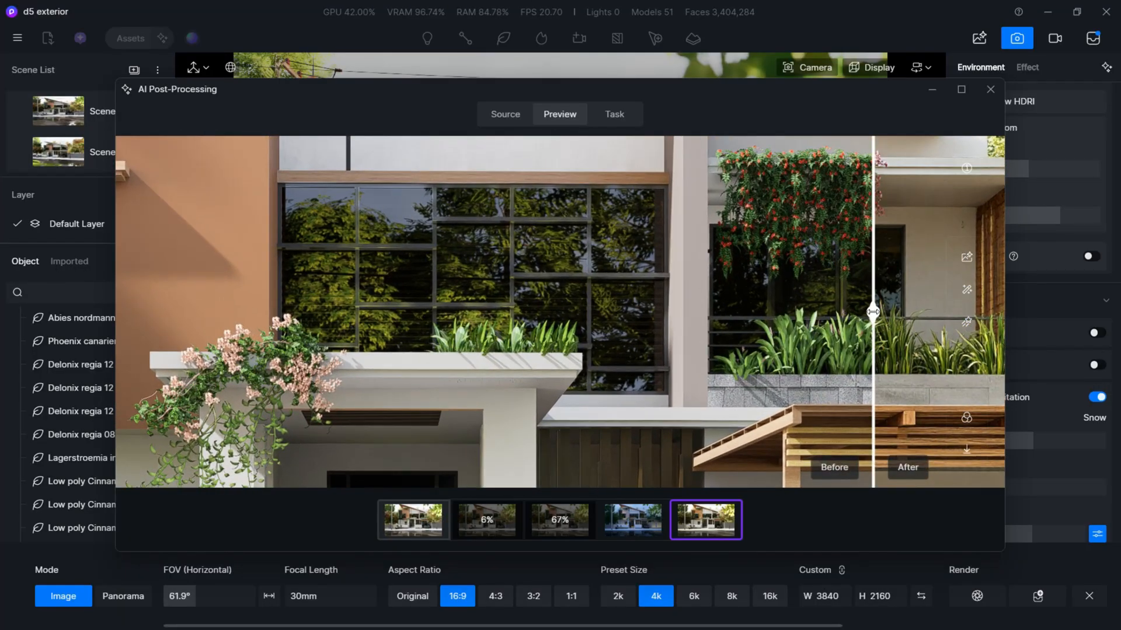
pyautogui.moveTo(873, 312); pyautogui.dragTo(177, 316)
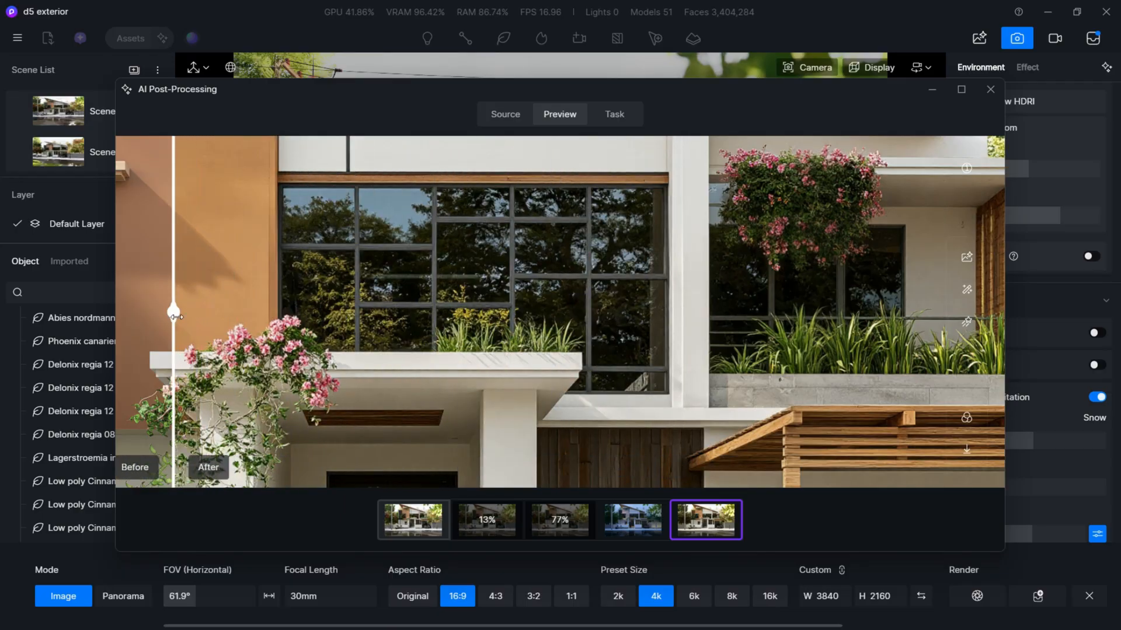
# - Compare the roof, hanging vines and slatted wall before and after the daytime style transfer
pyautogui.moveTo(557, 333); pyautogui.dragTo(500, 275)
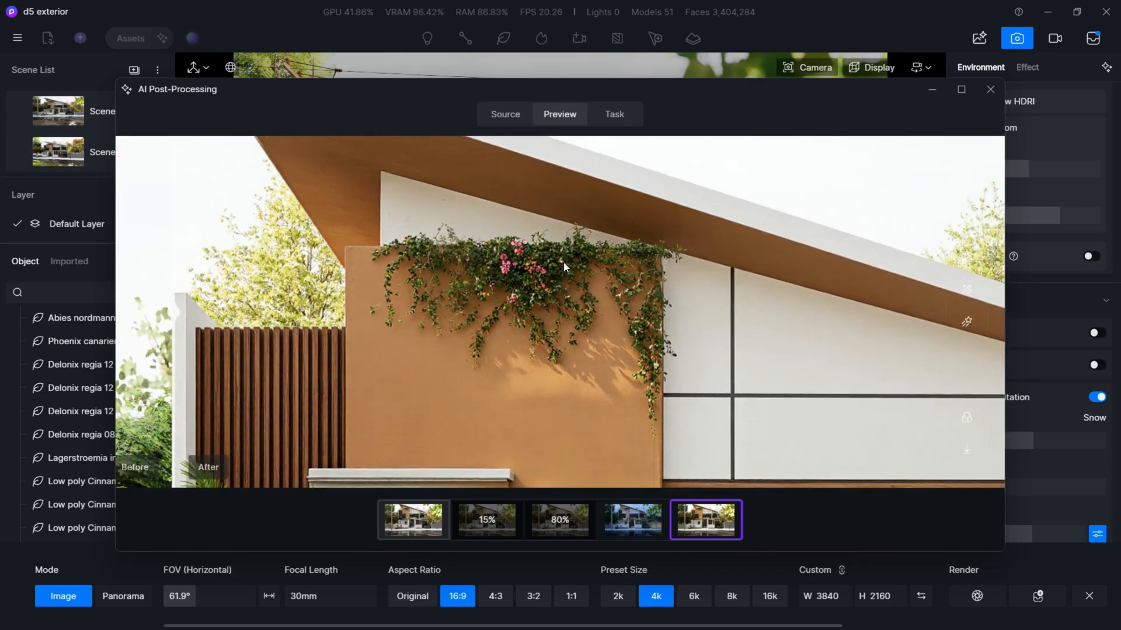
pyautogui.moveTo(173, 312); pyautogui.dragTo(849, 321)
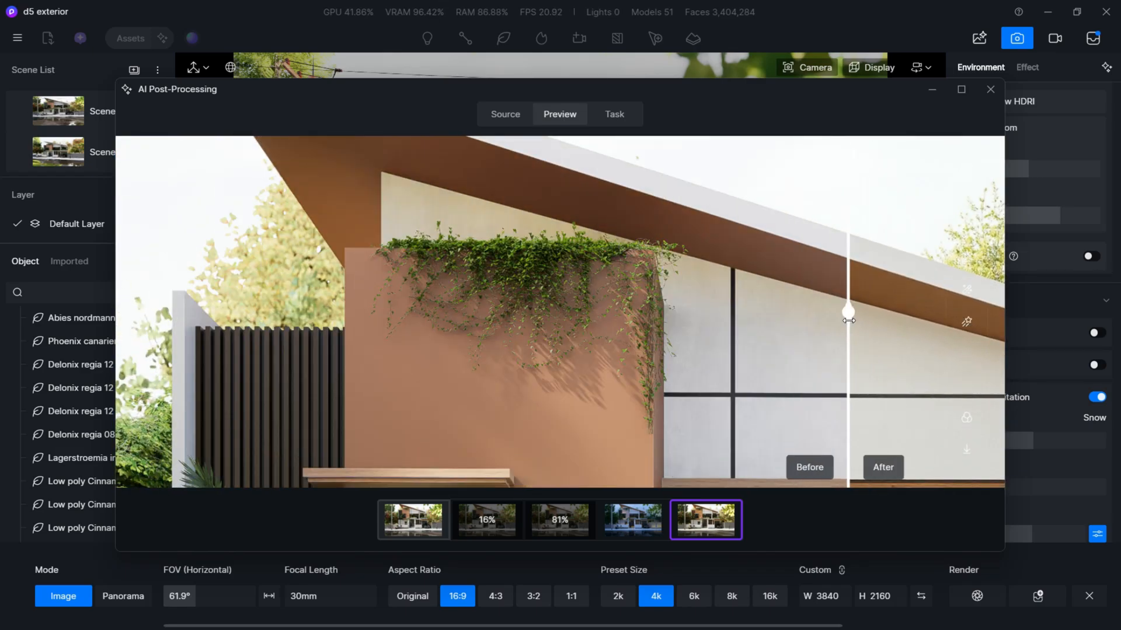
pyautogui.scroll(-4, 576, 291)
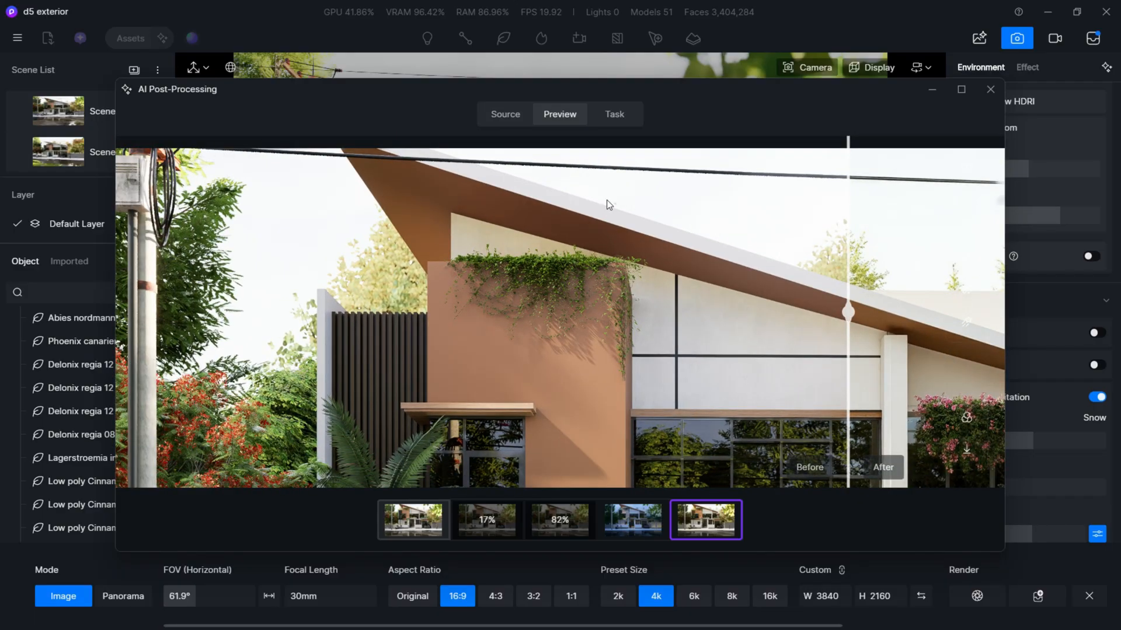
pyautogui.scroll(-2, 765, 401)
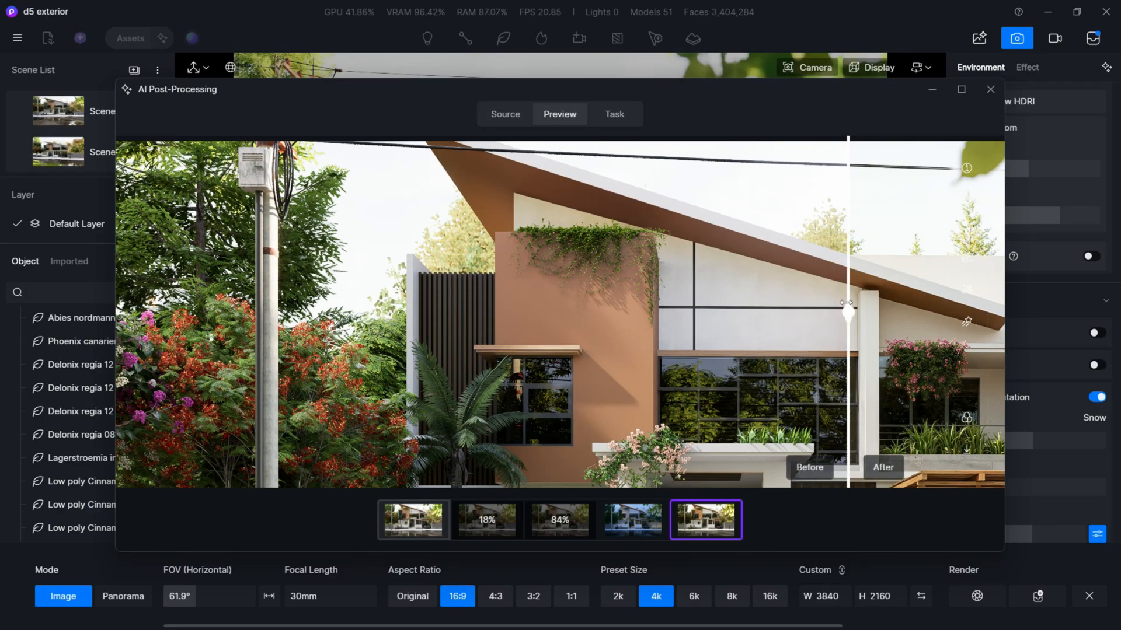
pyautogui.moveTo(849, 313); pyautogui.dragTo(555, 313)
pyautogui.scroll(-3, 374, 335)
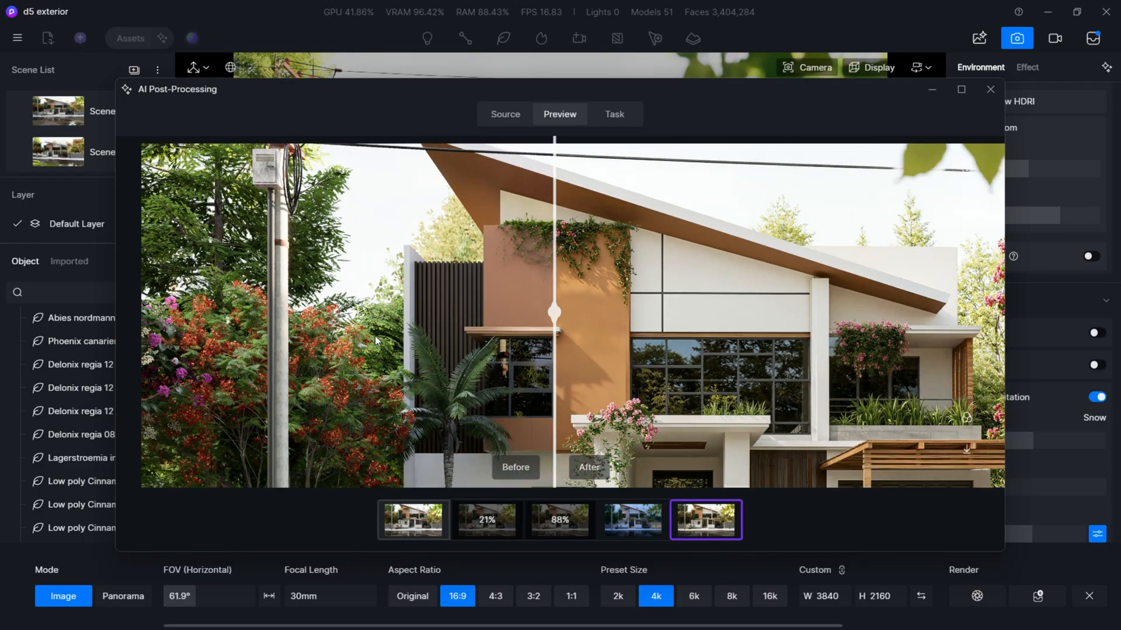
# - Compare the flowering trees, utility pole and palm beside the villa before and after the daytime style transfer
pyautogui.scroll(5, 232, 352)
pyautogui.scroll(1, 216, 352)
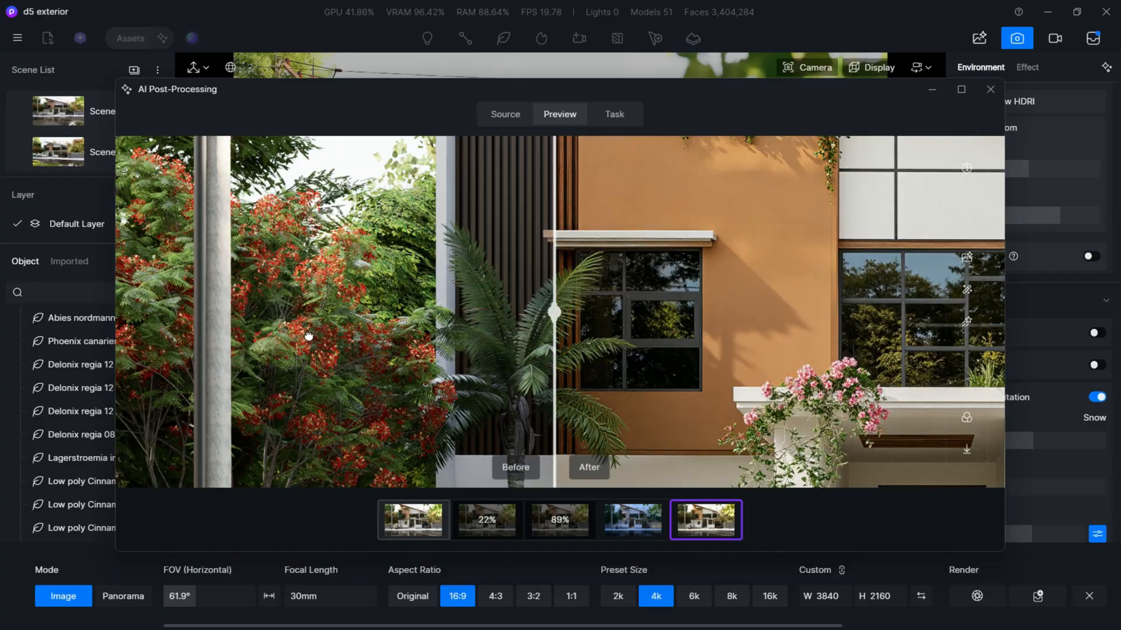
pyautogui.moveTo(308, 335); pyautogui.dragTo(467, 318)
pyautogui.scroll(-2, 447, 291)
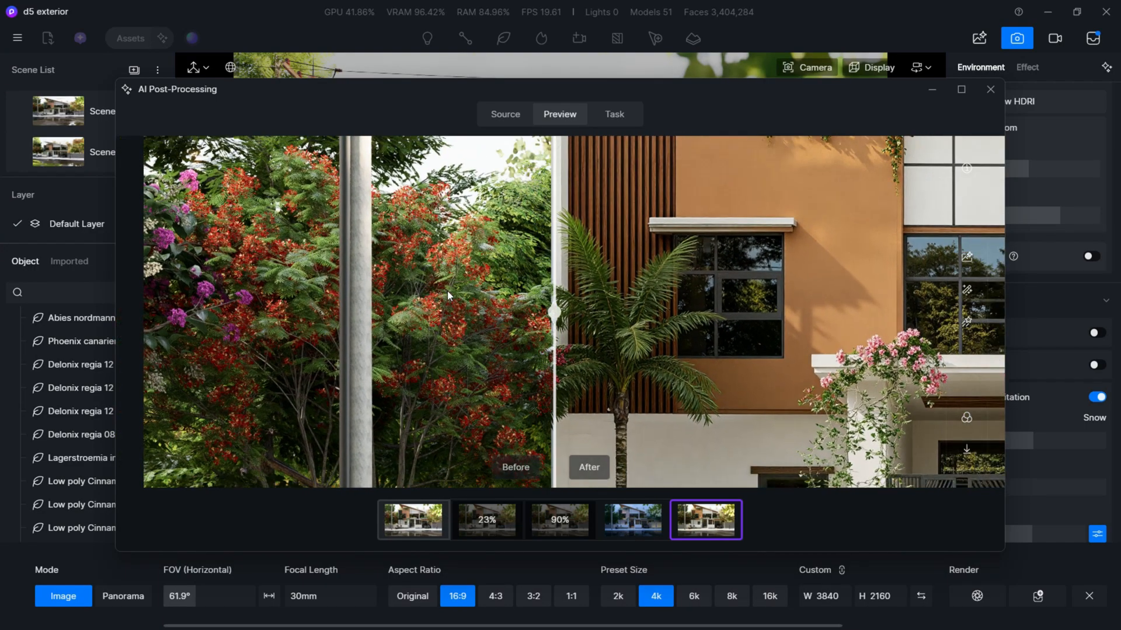
pyautogui.moveTo(555, 312); pyautogui.dragTo(143, 313)
pyautogui.scroll(4, 305, 308)
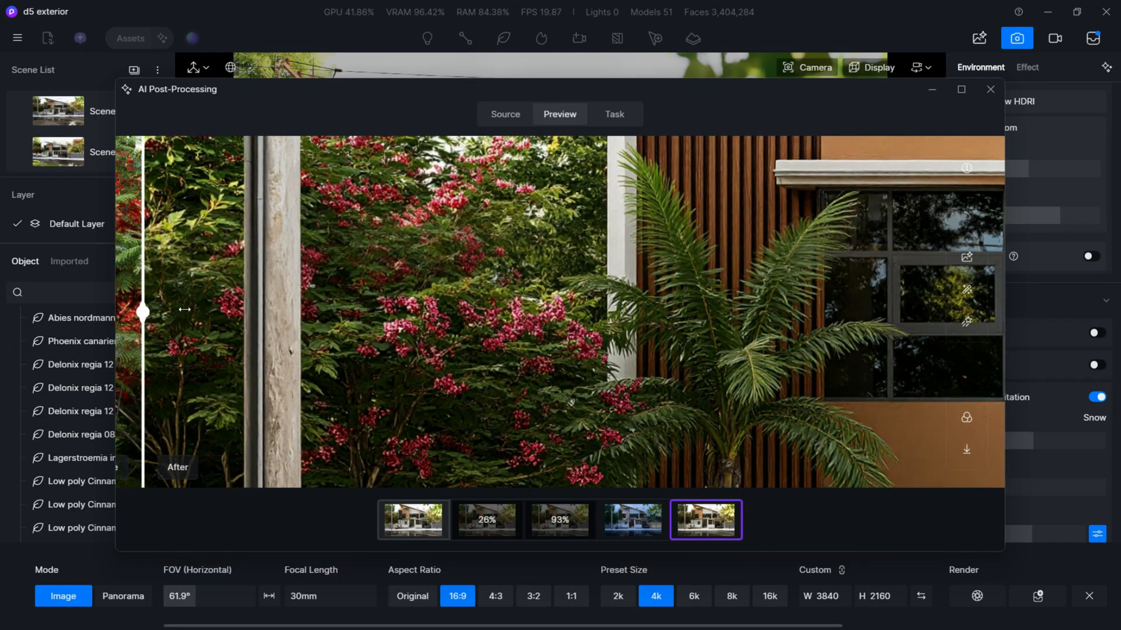
pyautogui.moveTo(143, 312); pyautogui.dragTo(78, 326)
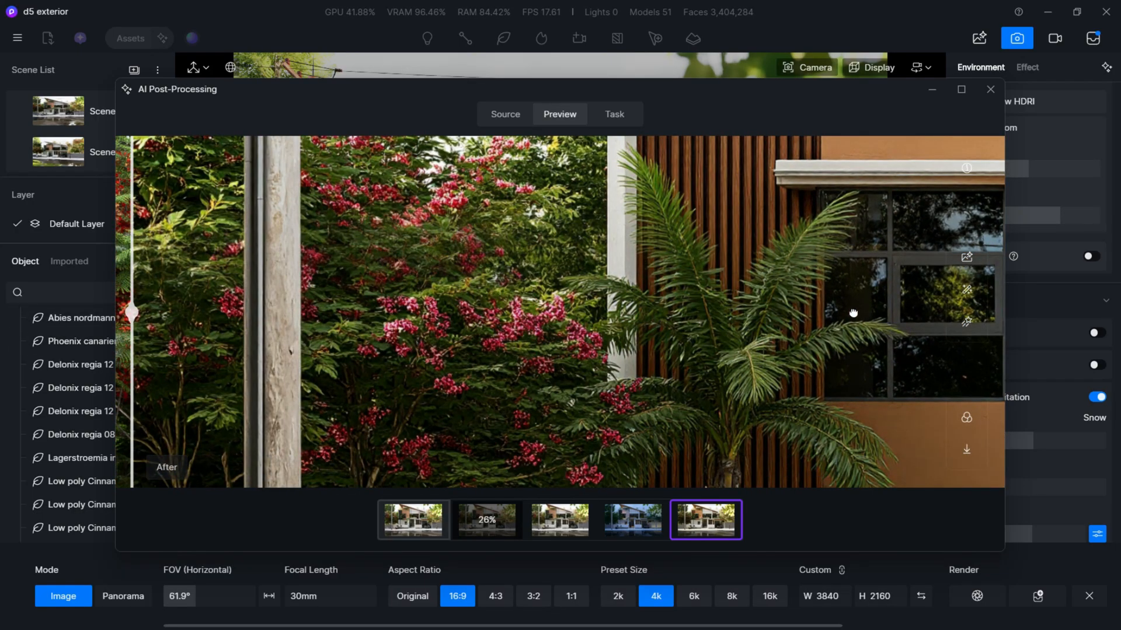
# - Examine the whole facade, gate, bicycle and car in the daytime styled version, and view the night version
pyautogui.scroll(-5, 852, 314)
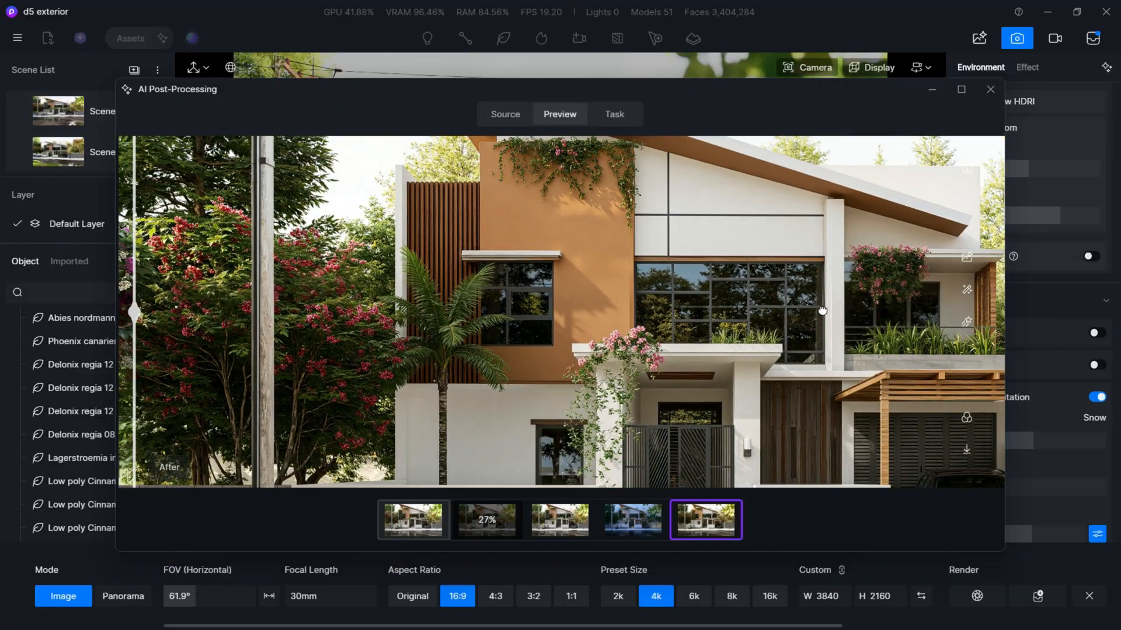
pyautogui.scroll(-3, 821, 309)
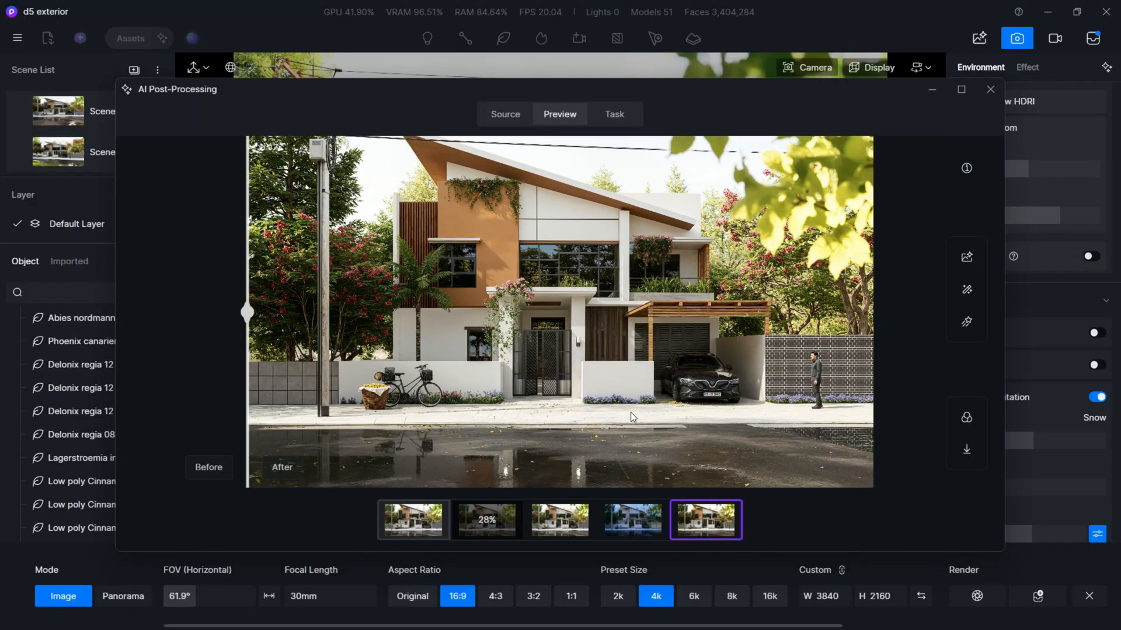
pyautogui.scroll(5, 641, 405)
pyautogui.moveTo(248, 314); pyautogui.dragTo(380, 344)
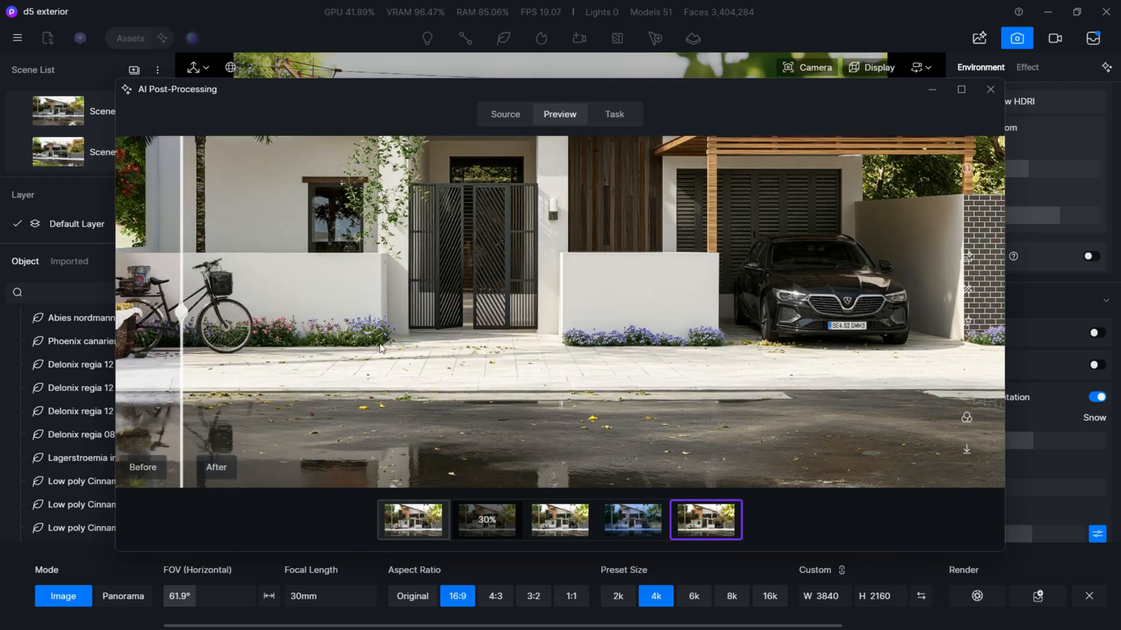
pyautogui.scroll(-5, 379, 347)
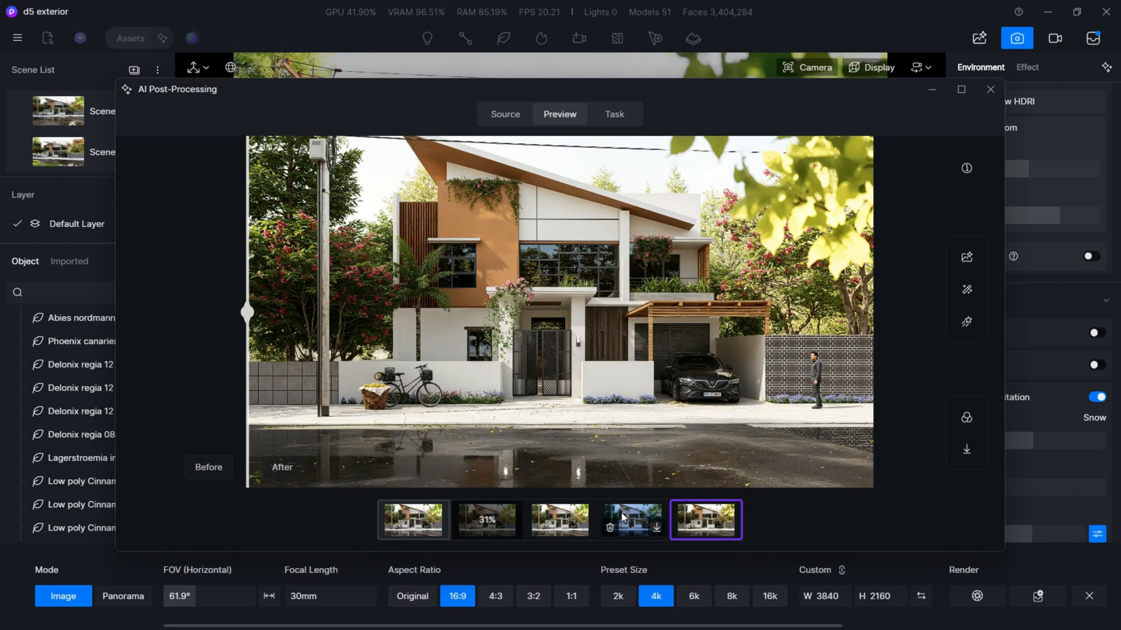
pyautogui.click(624, 517)
pyautogui.moveTo(712, 514)
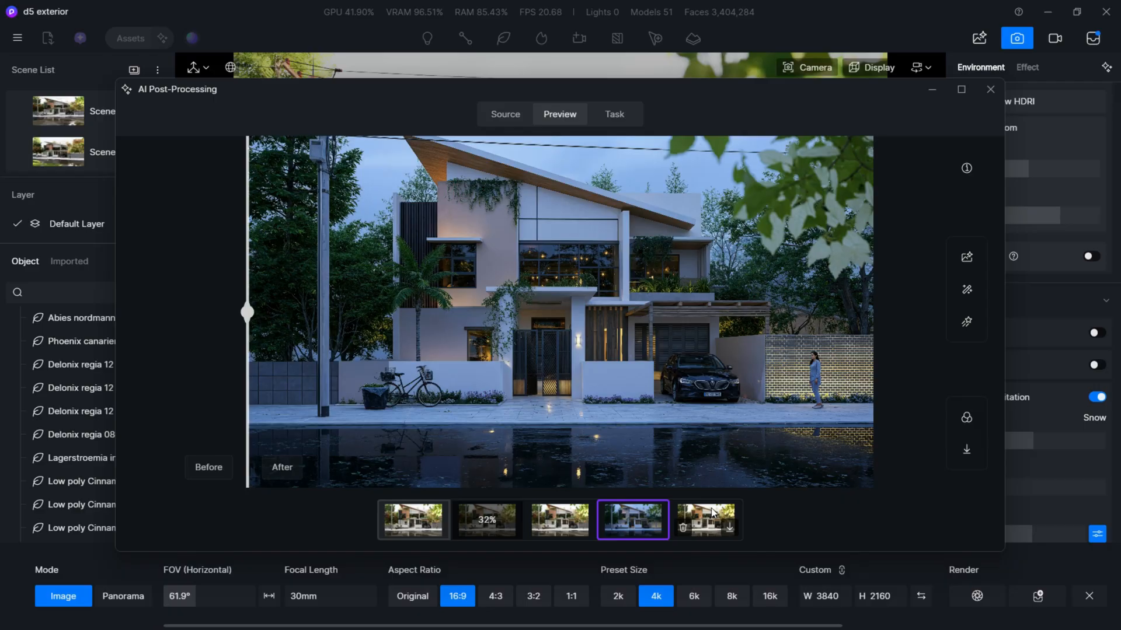
# - Save the daytime styled version as a PNG in the exterior Render folder under a name beginning with "after A"
pyautogui.click(706, 520)
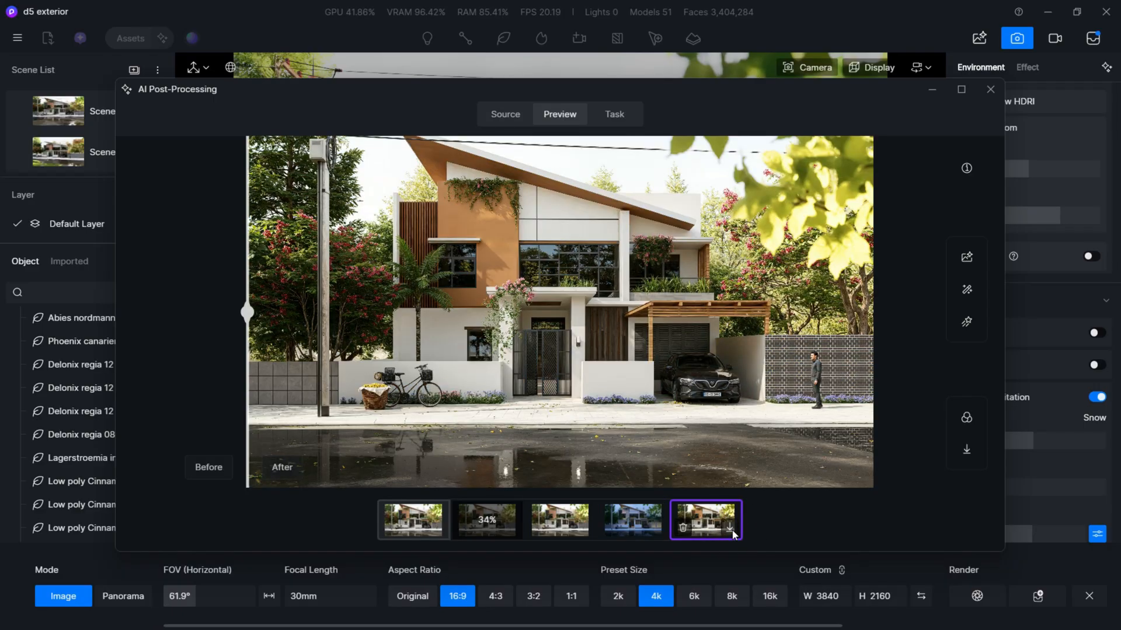
pyautogui.click(730, 528)
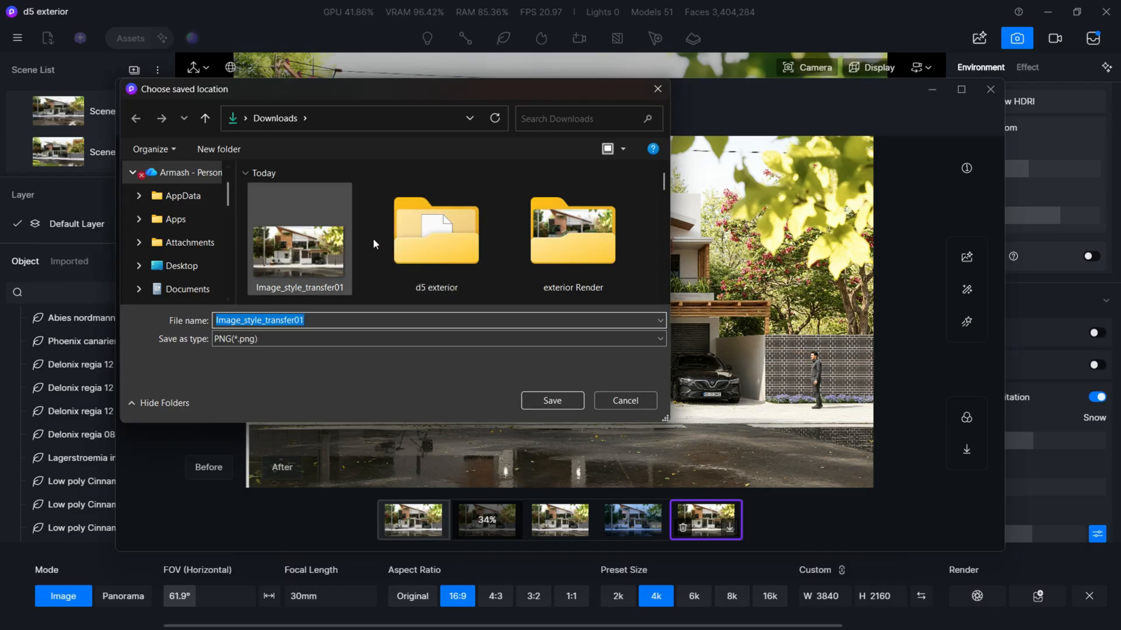
pyautogui.doubleClick(562, 229)
pyautogui.scroll(-3, 406, 279)
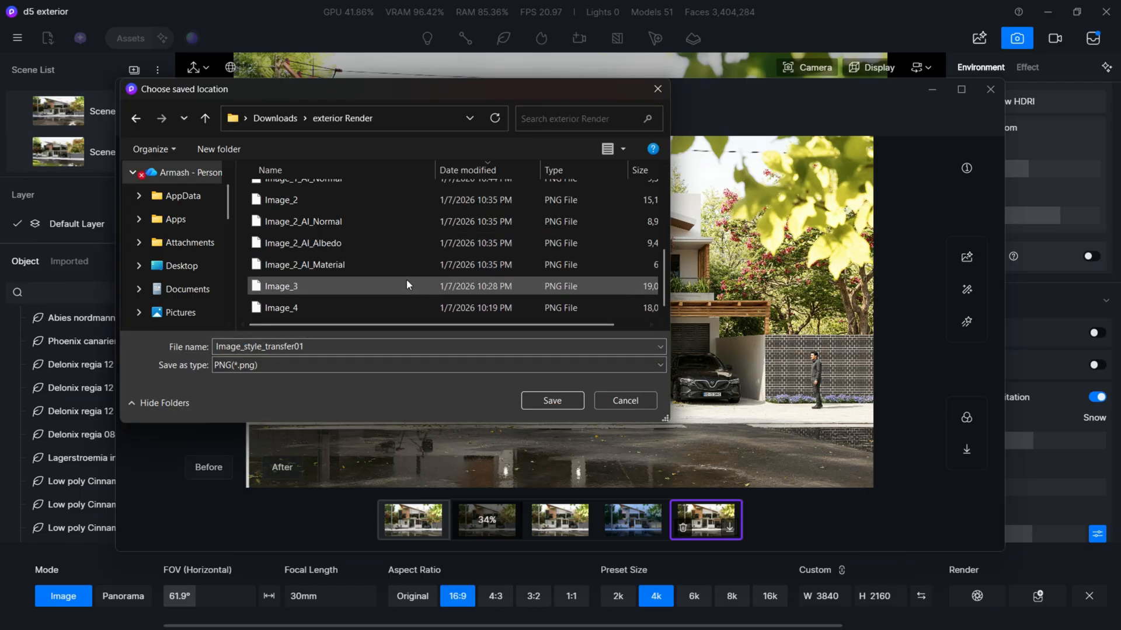
pyautogui.doubleClick(337, 347)
pyautogui.write('after Ai')
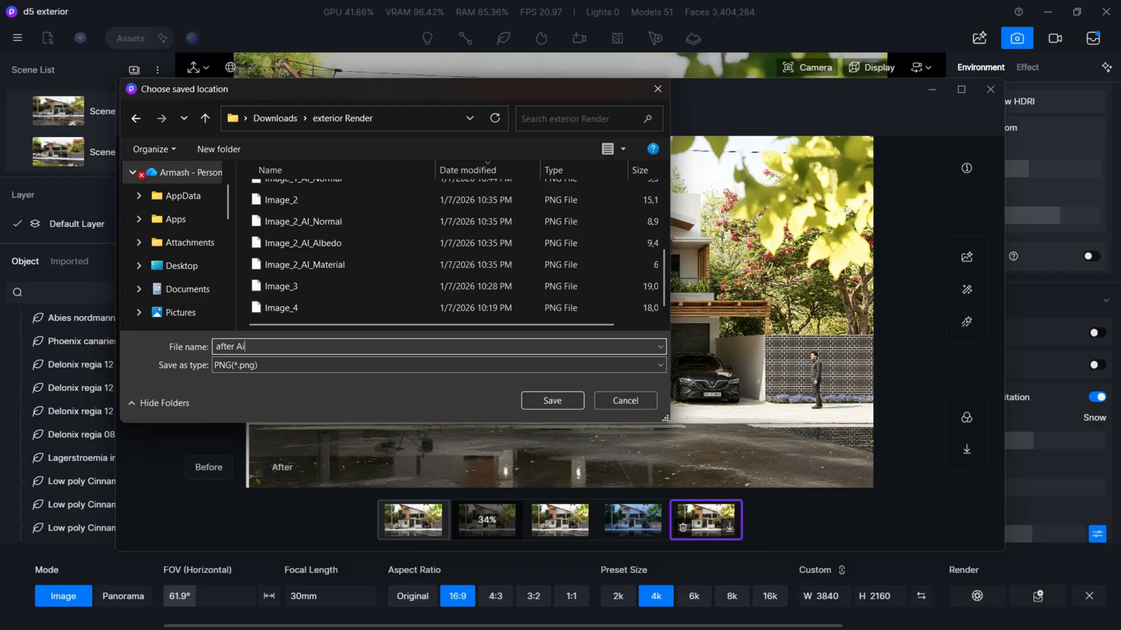
pyautogui.press('Return')
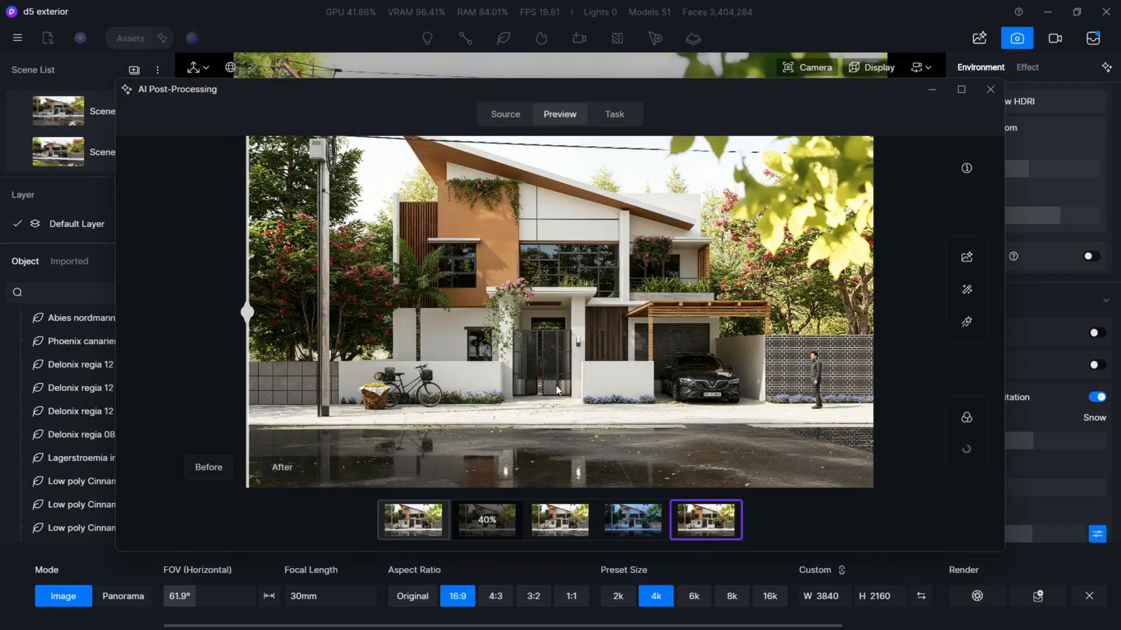
# - Save the night styled version as a PNG named "after ai night" in the exterior Render folder
pyautogui.click(634, 518)
pyautogui.click(656, 527)
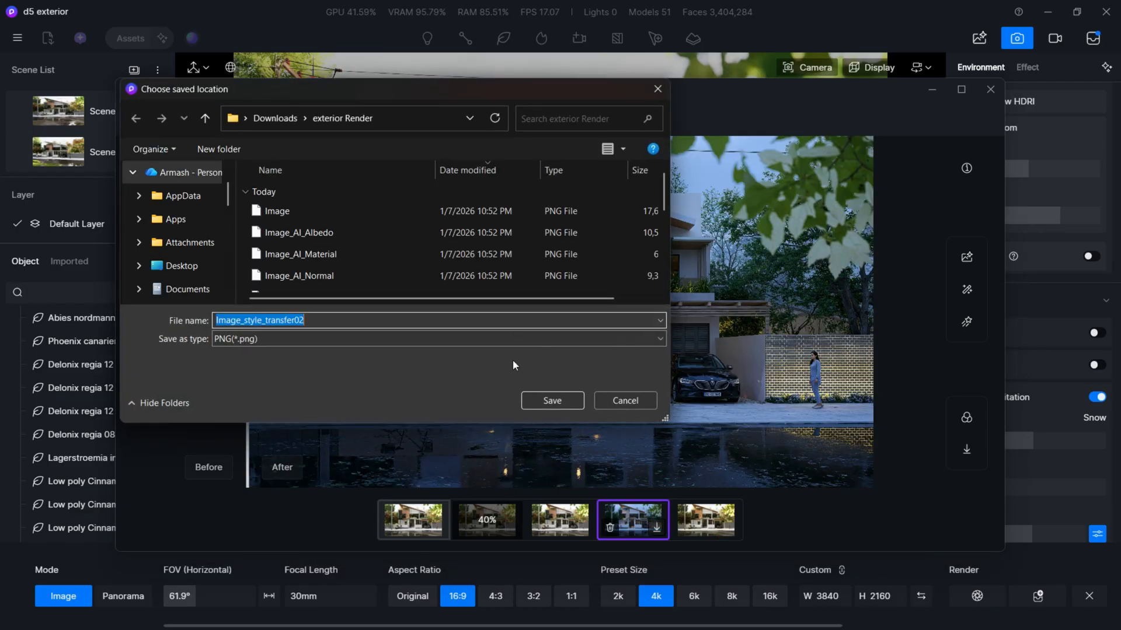
pyautogui.scroll(-3, 435, 274)
pyautogui.write('after ai night')
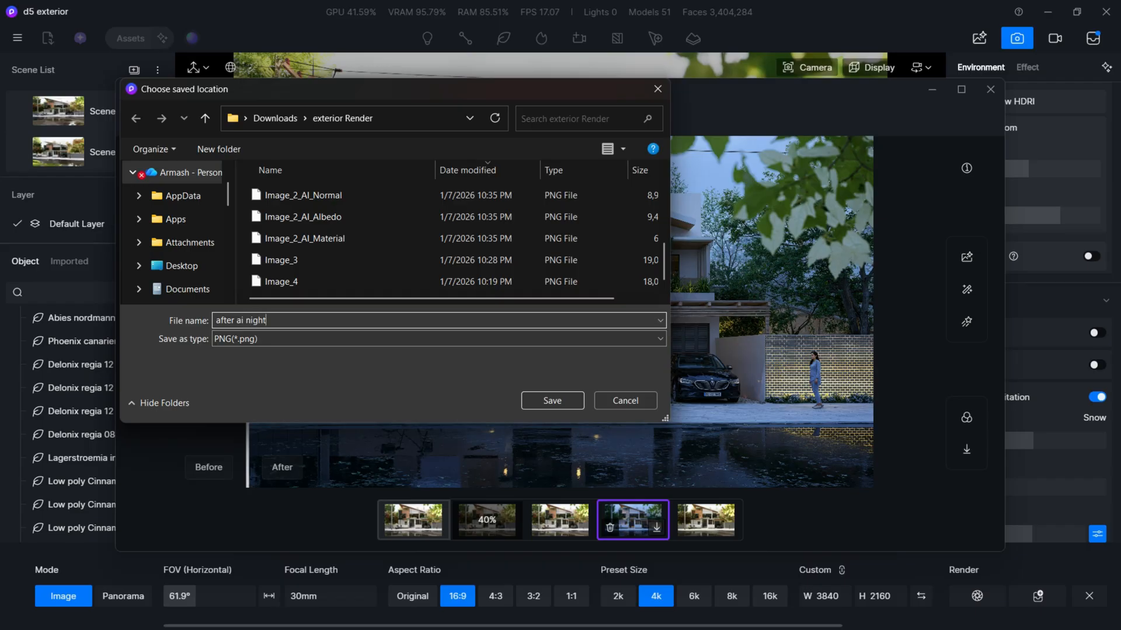
pyautogui.press('Return')
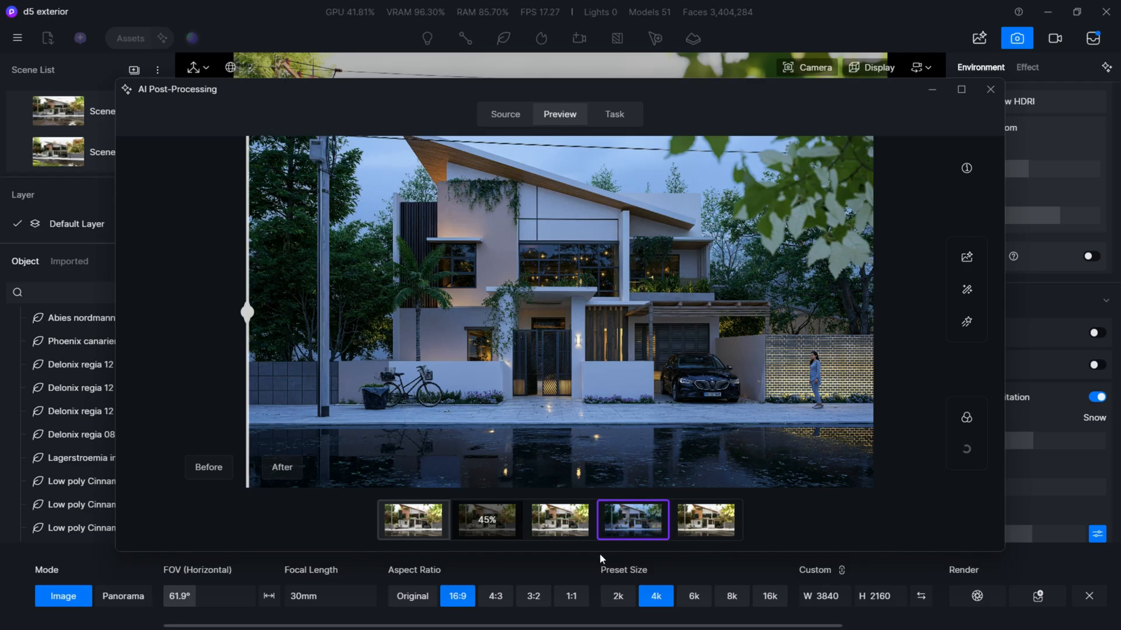
# - Switch to the exterior Render folder in File Explorer and view the saved image "after ai night" in full
pyautogui.moveTo(551, 530)
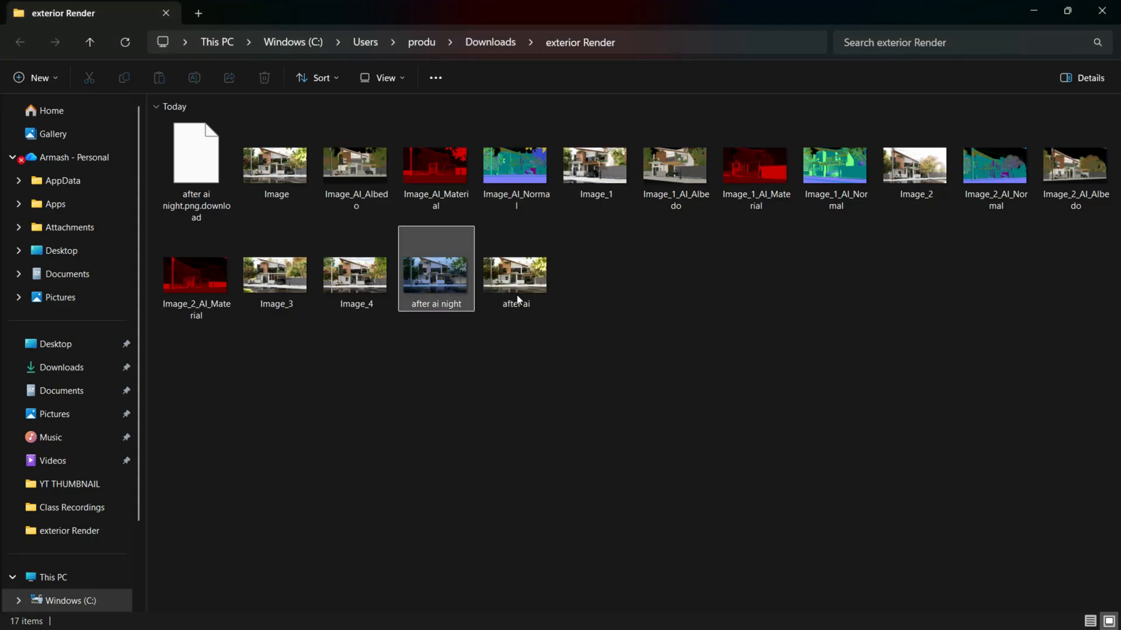
pyautogui.click(453, 285)
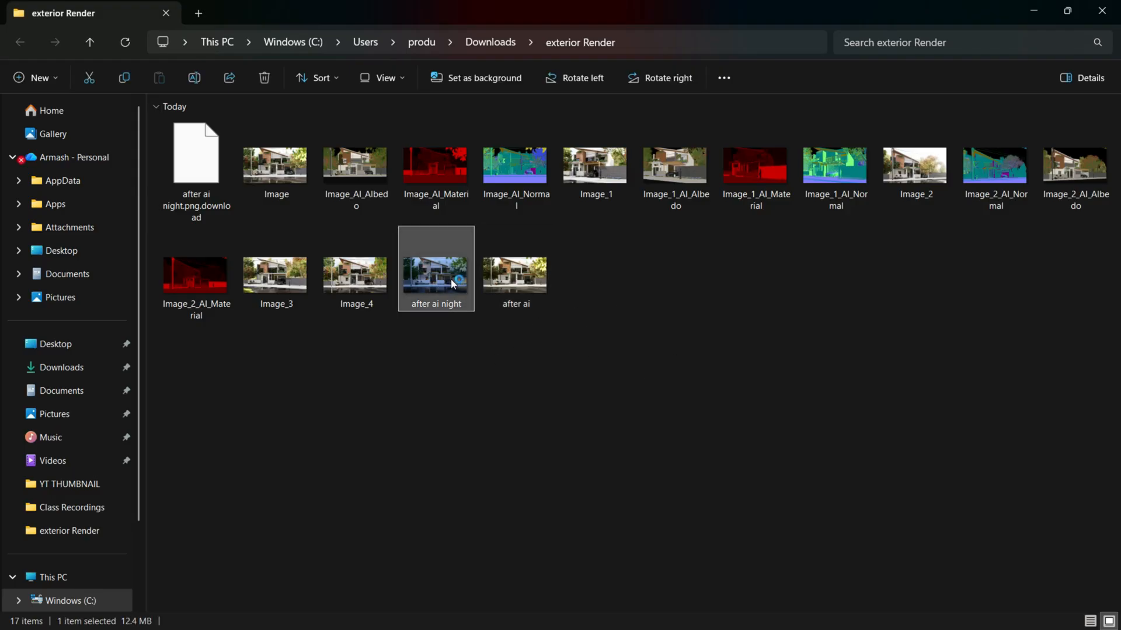
pyautogui.doubleClick(453, 284)
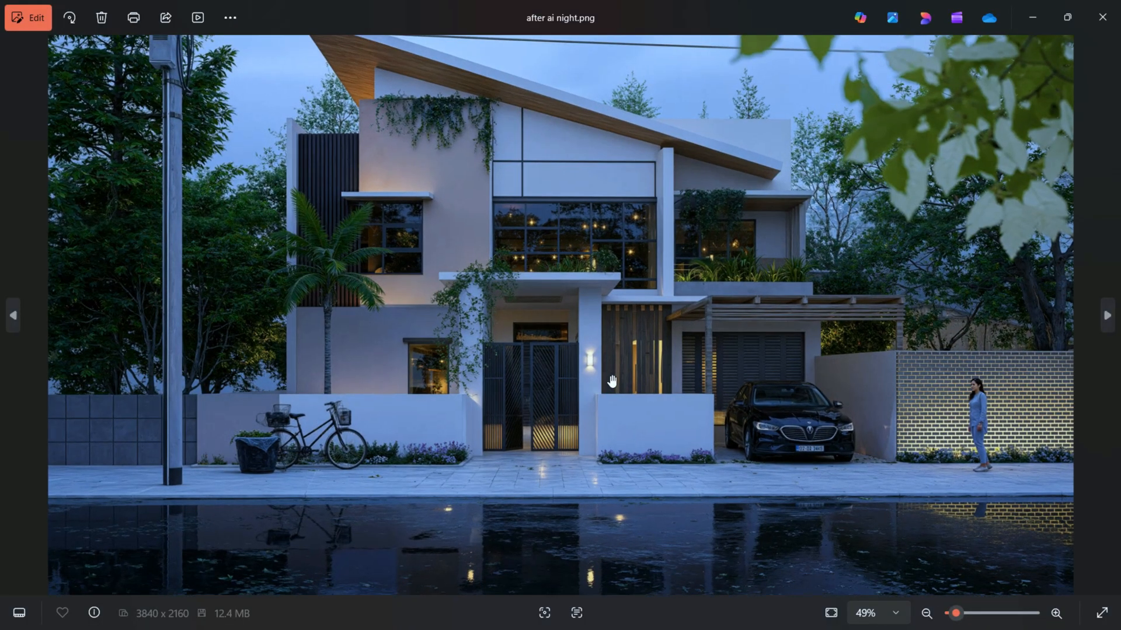
pyautogui.scroll(-1, 612, 382)
# - Switch to the original daytime render Image.png and examine its facade, entrance, planting and car up close and in full
pyautogui.click(12, 316)
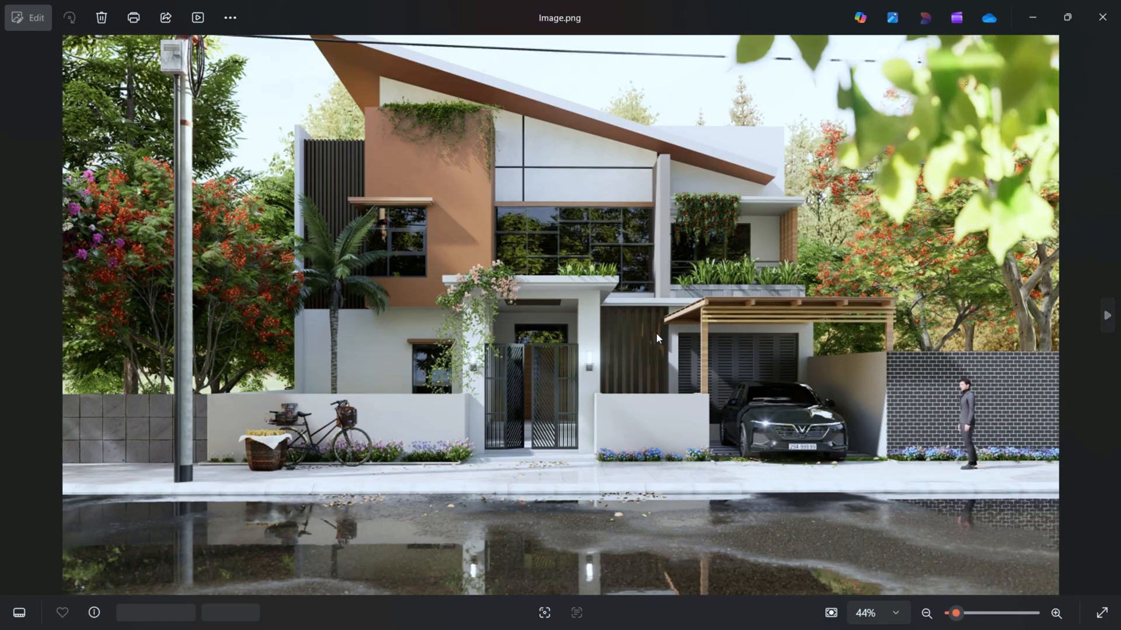
pyautogui.scroll(3, 656, 333)
pyautogui.scroll(-3, 548, 290)
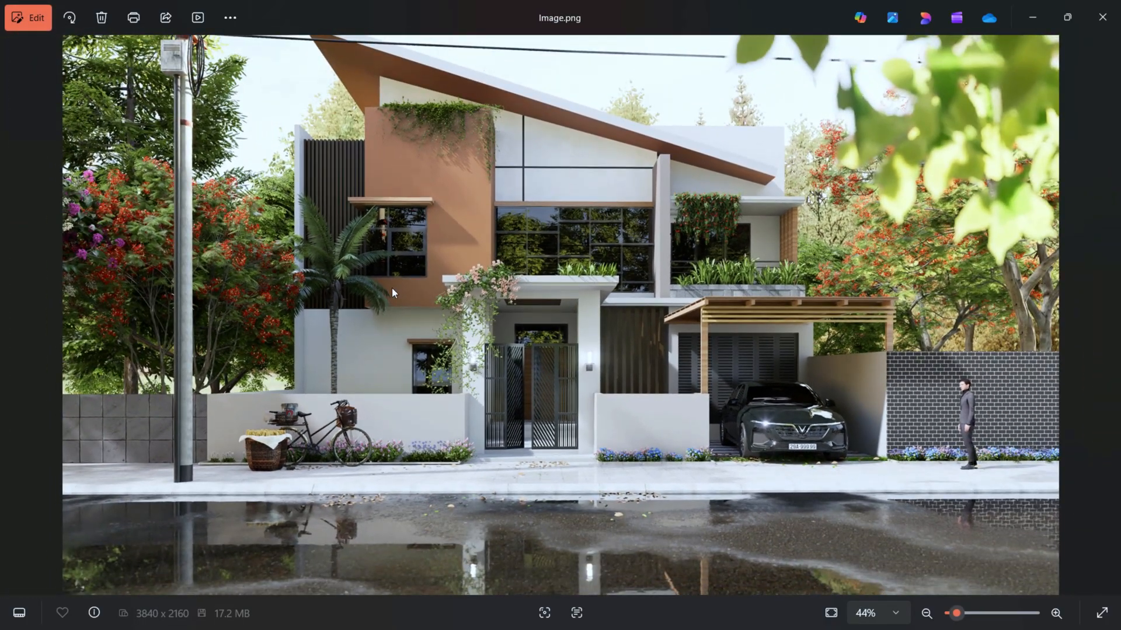
pyautogui.scroll(2, 457, 283)
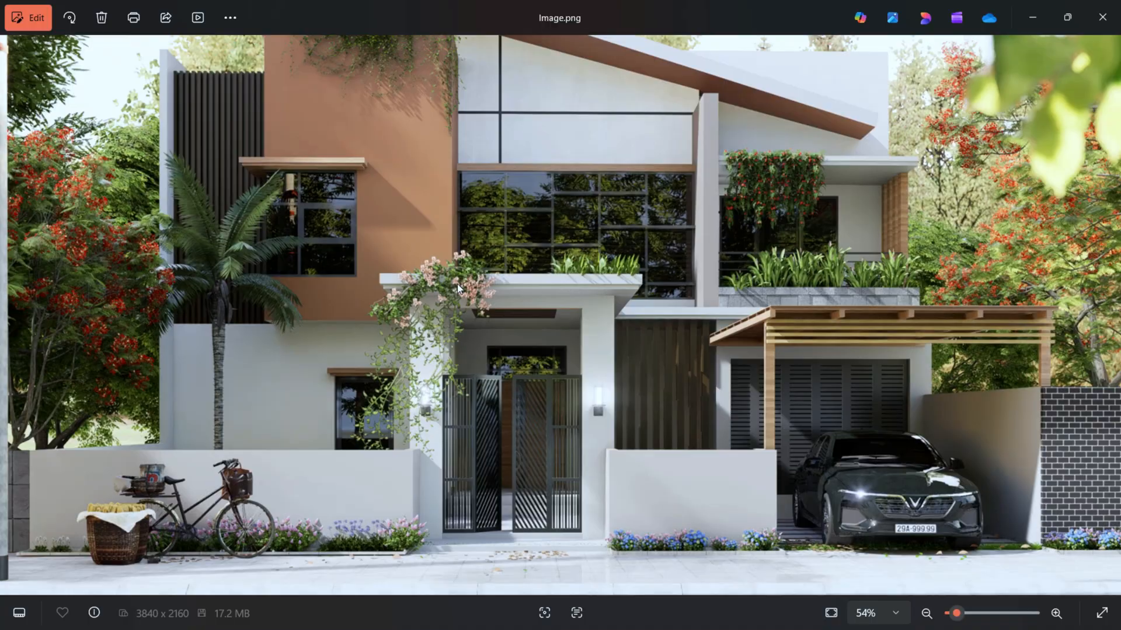
pyautogui.scroll(-2, 457, 284)
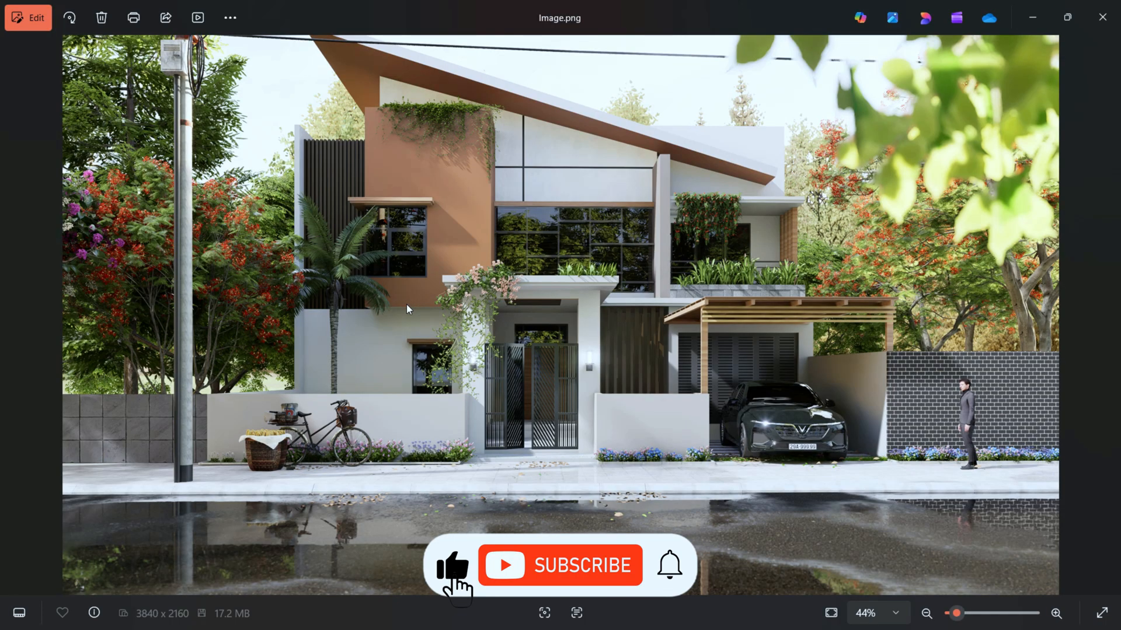
pyautogui.scroll(2, 416, 333)
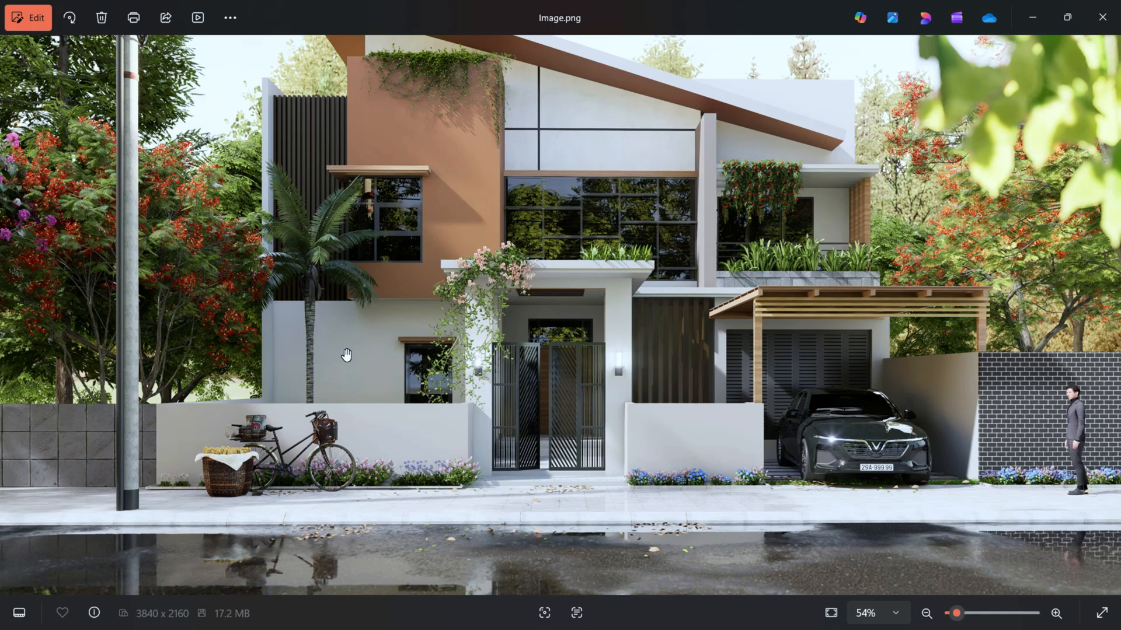
pyautogui.scroll(-3, 346, 354)
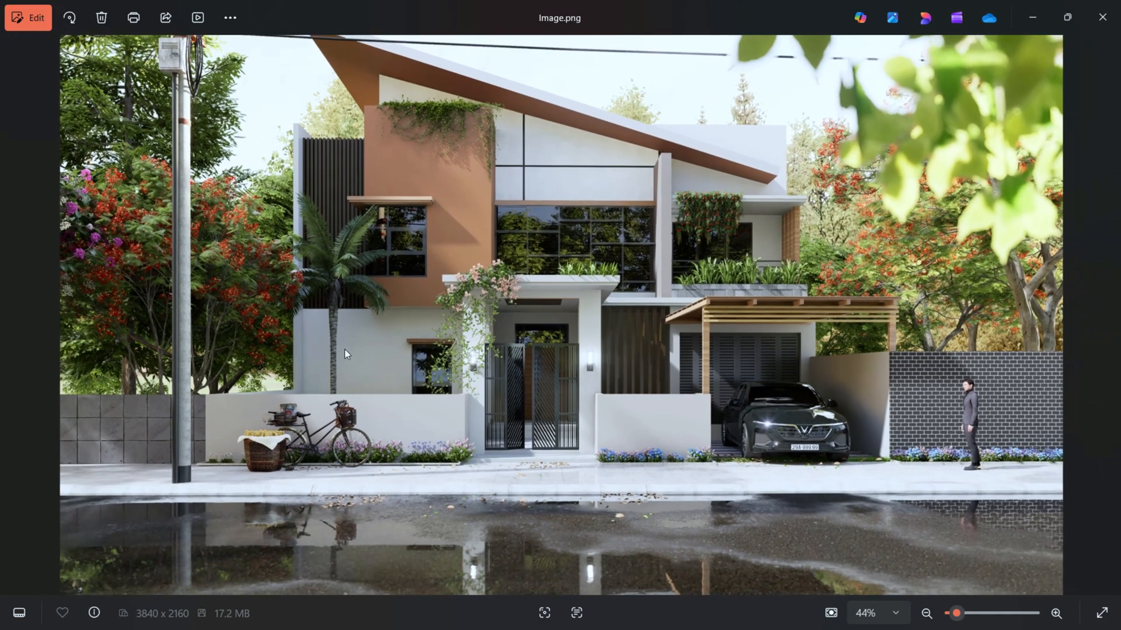